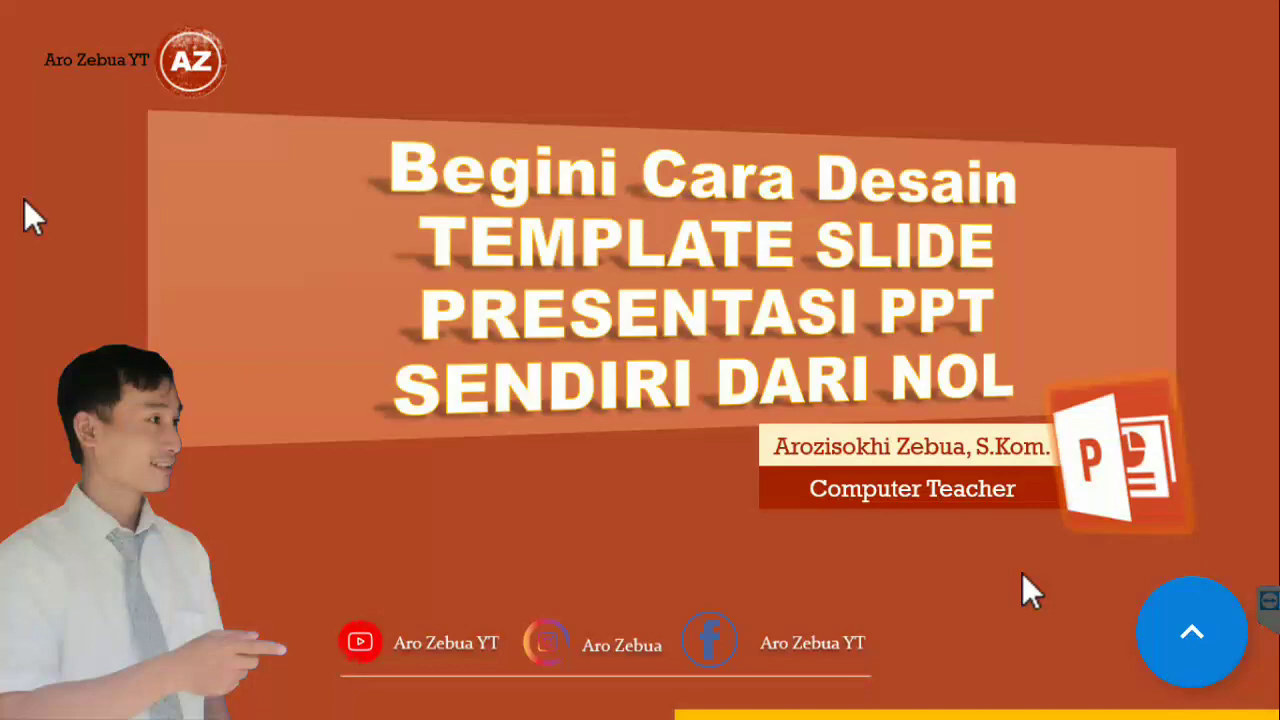
# Exit the slide show and return to editing slide 1 of the template deck.
pyautogui.press('Escape')
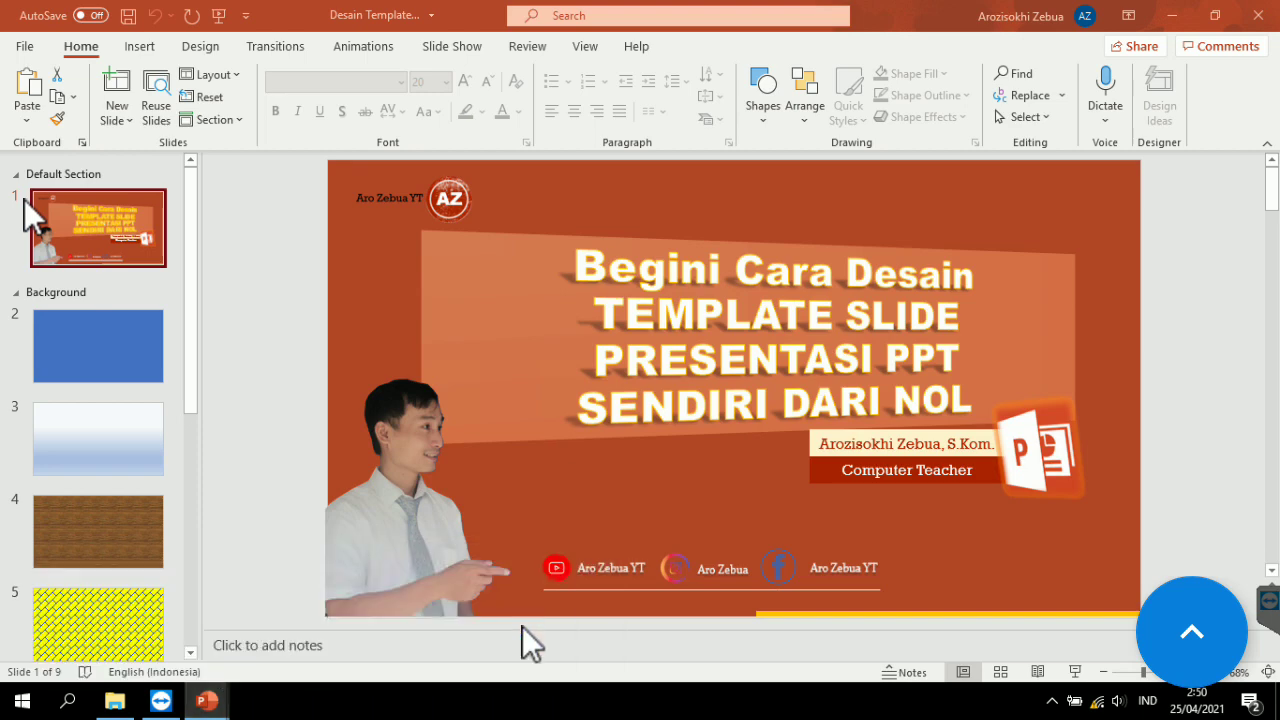
# Page from the Urutan Kerja slide through DESKRIPSI DESAIN, MERANCANG LAYOUT and the later module slides.
pyautogui.scroll(-1, 106, 319)
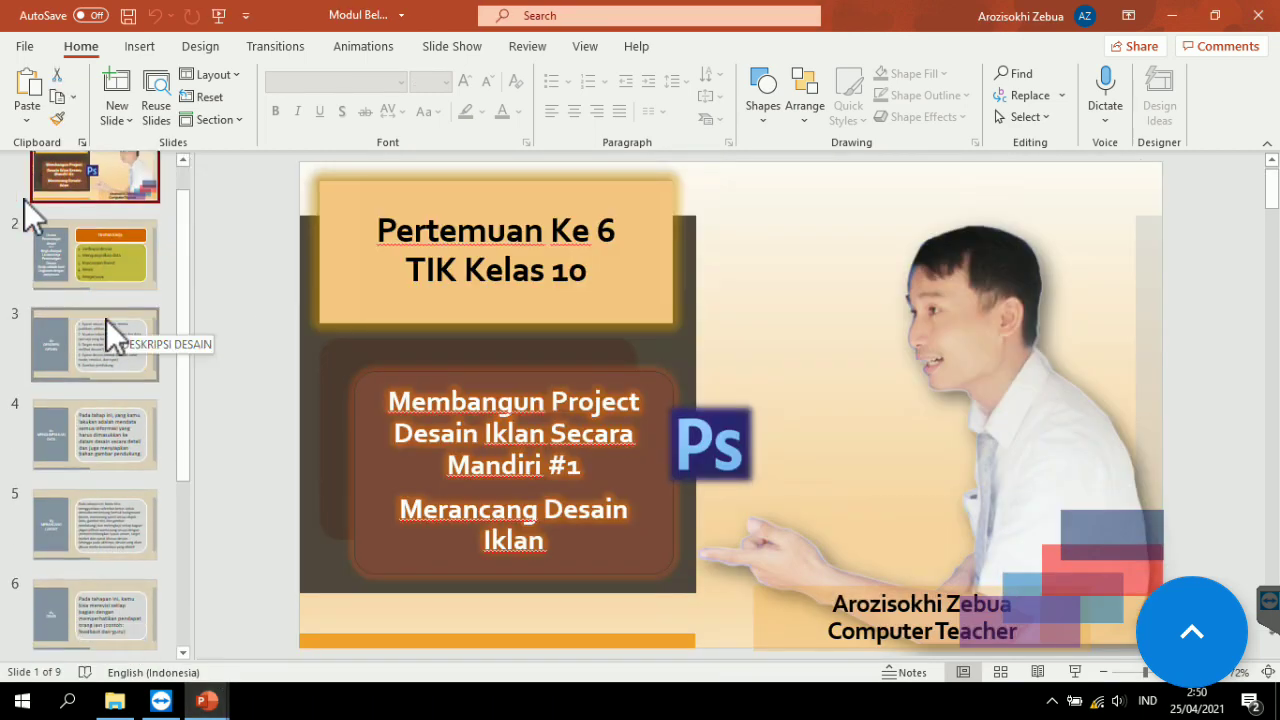
pyautogui.scroll(-1, 106, 322)
pyautogui.scroll(-1, 106, 330)
pyautogui.scroll(3, 93, 350)
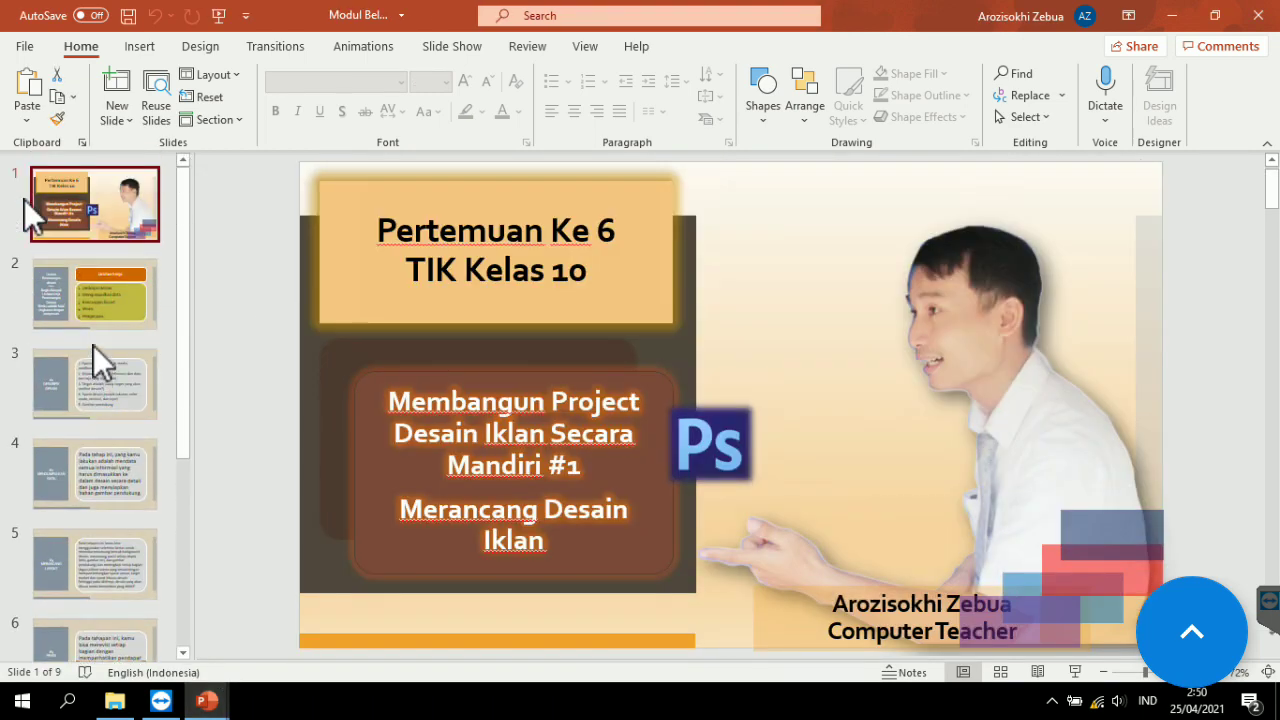
pyautogui.click(90, 310)
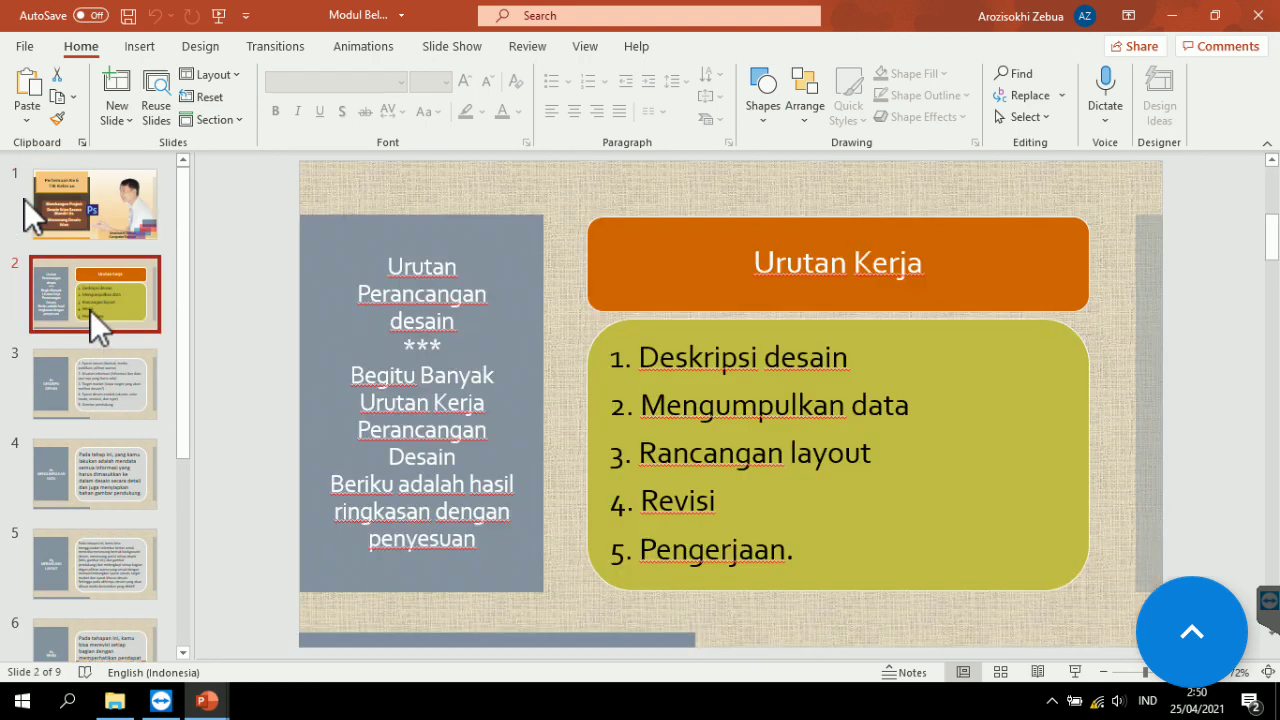
pyautogui.press('Down')
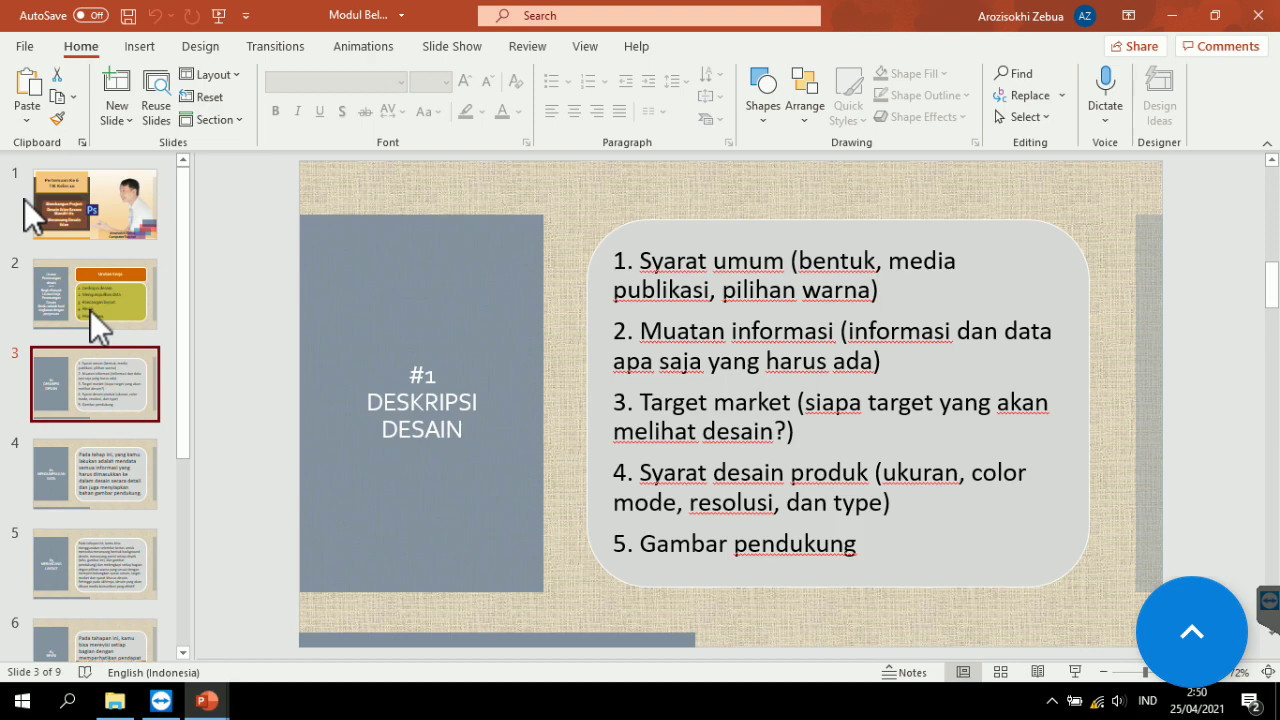
pyautogui.press('Down')
pyautogui.press('Down')
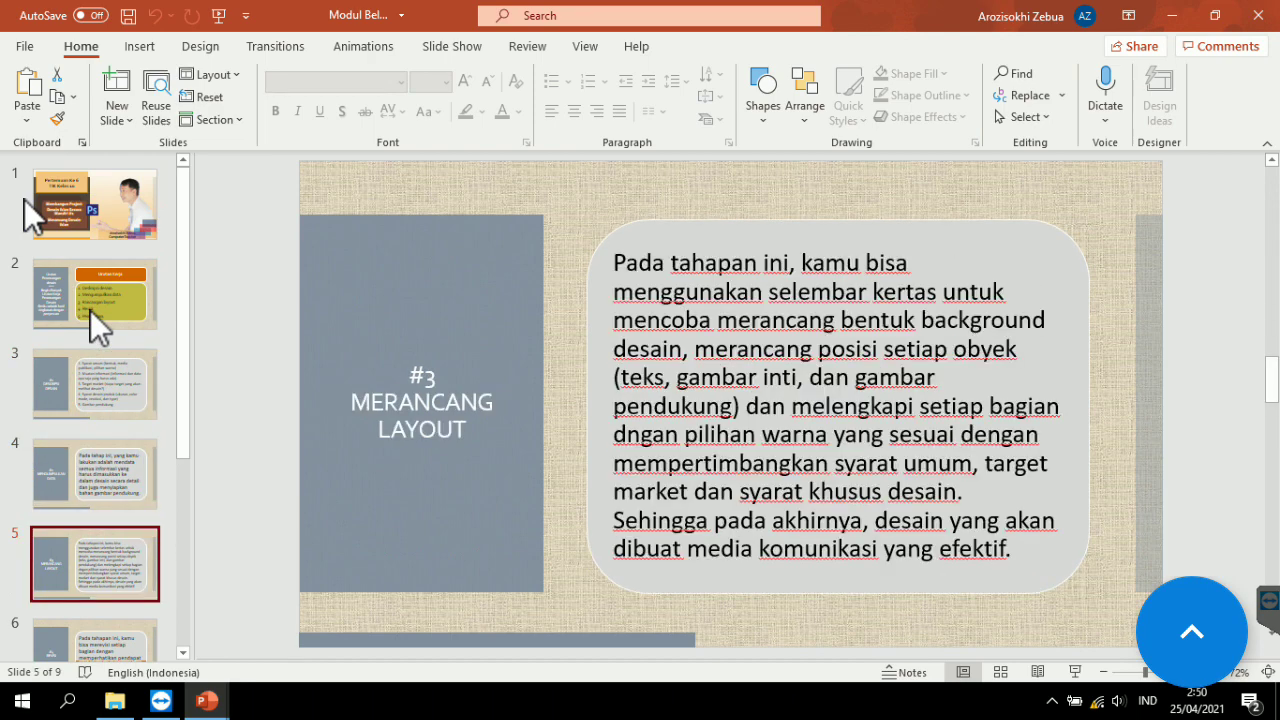
pyautogui.press('Down')
pyautogui.press('Down')
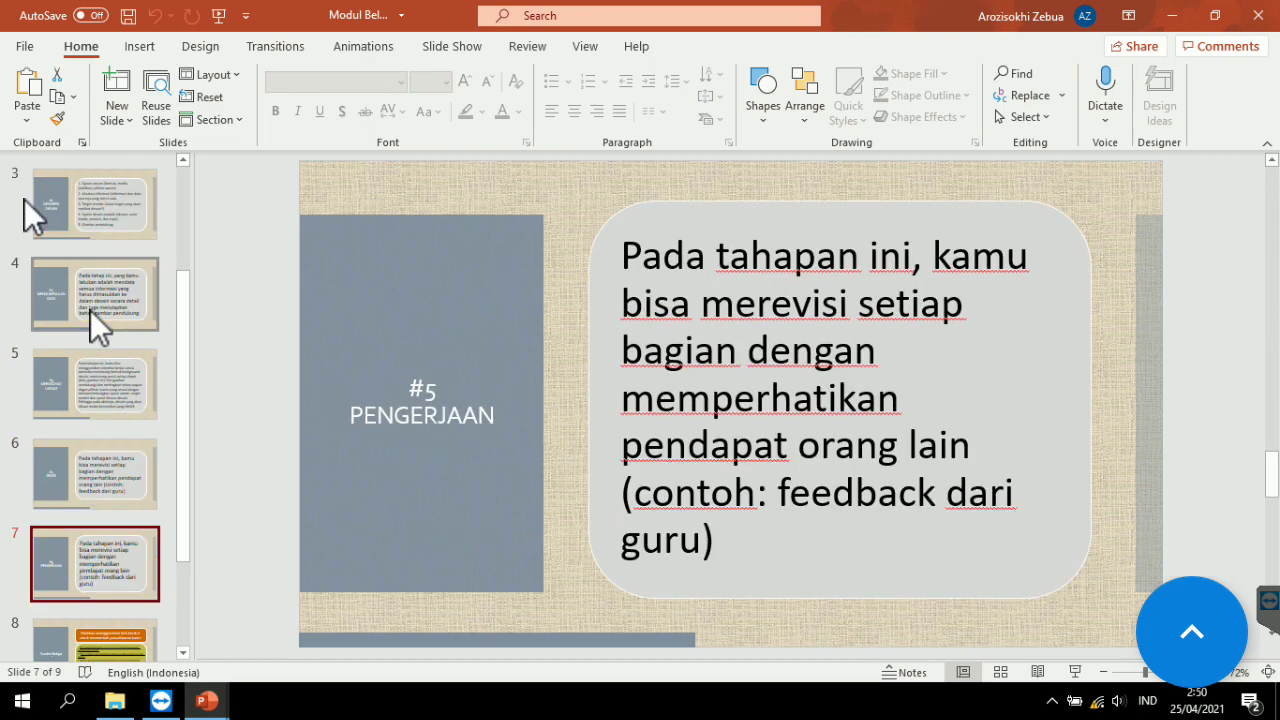
pyautogui.press('Down')
pyautogui.press('Down')
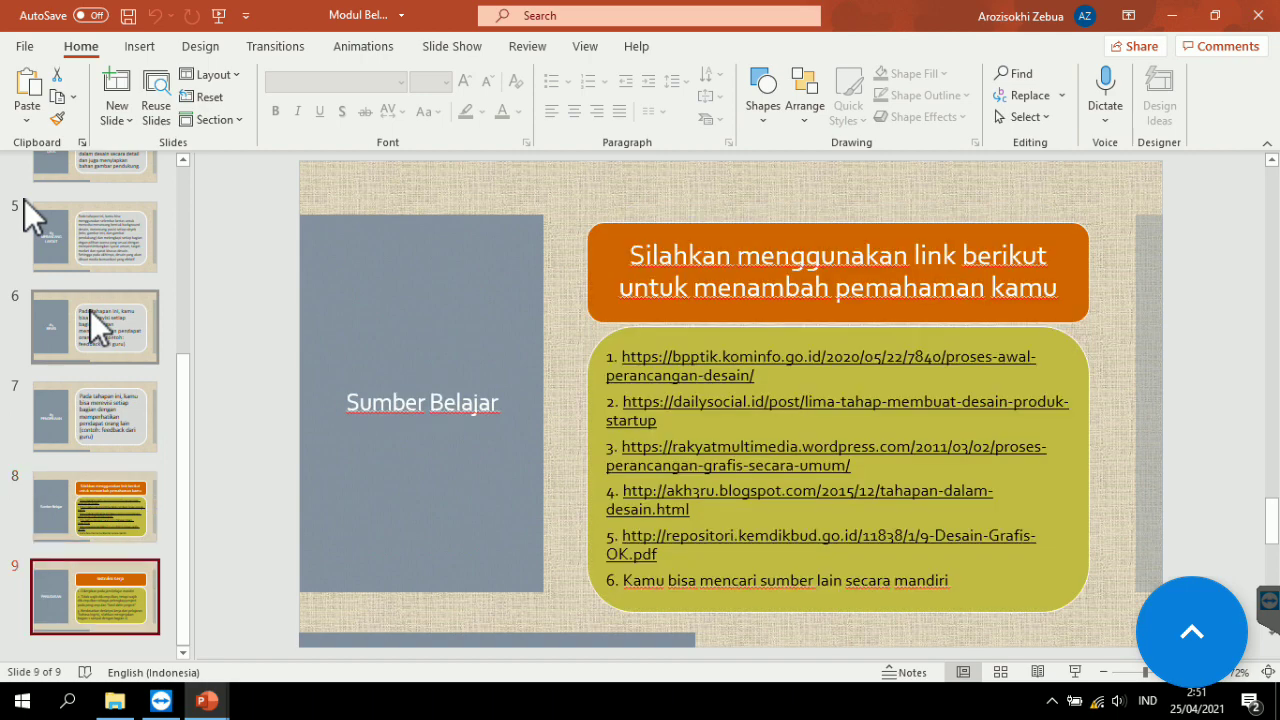
# Return to the Urutan Kerja slide and minimise the learning module window.
pyautogui.scroll(2, 111, 338)
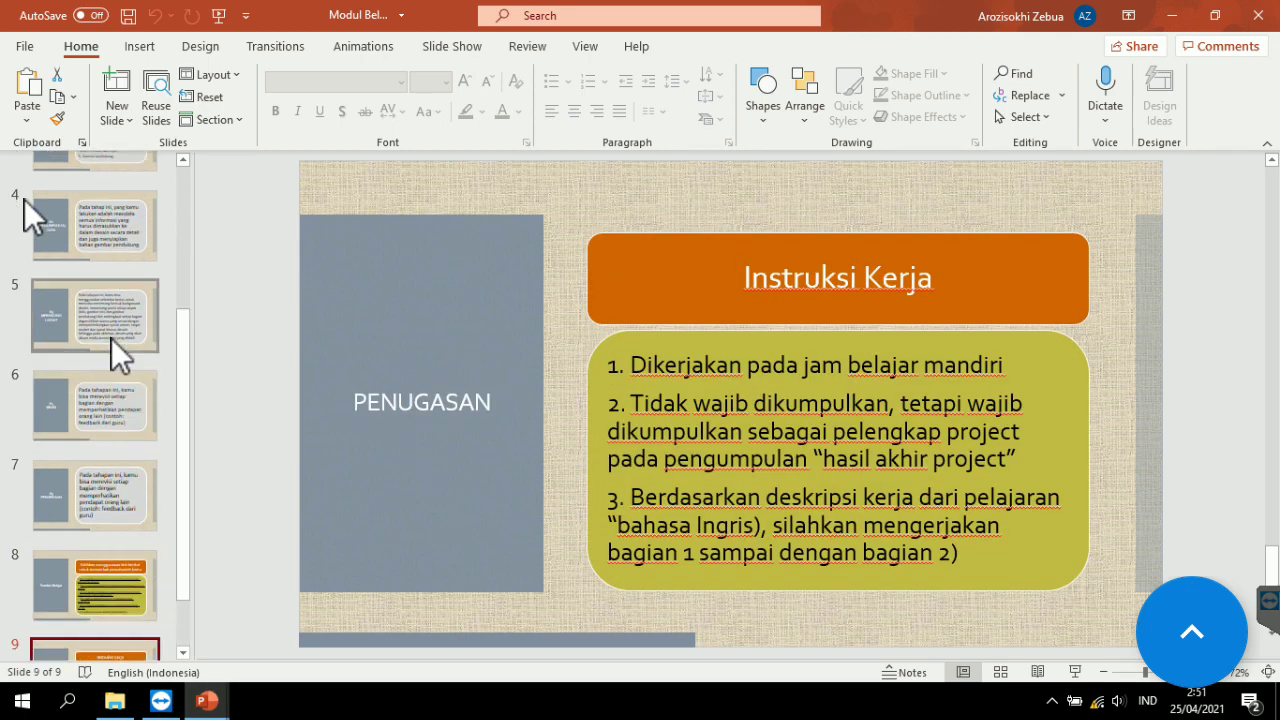
pyautogui.scroll(2, 117, 330)
pyautogui.scroll(2, 117, 331)
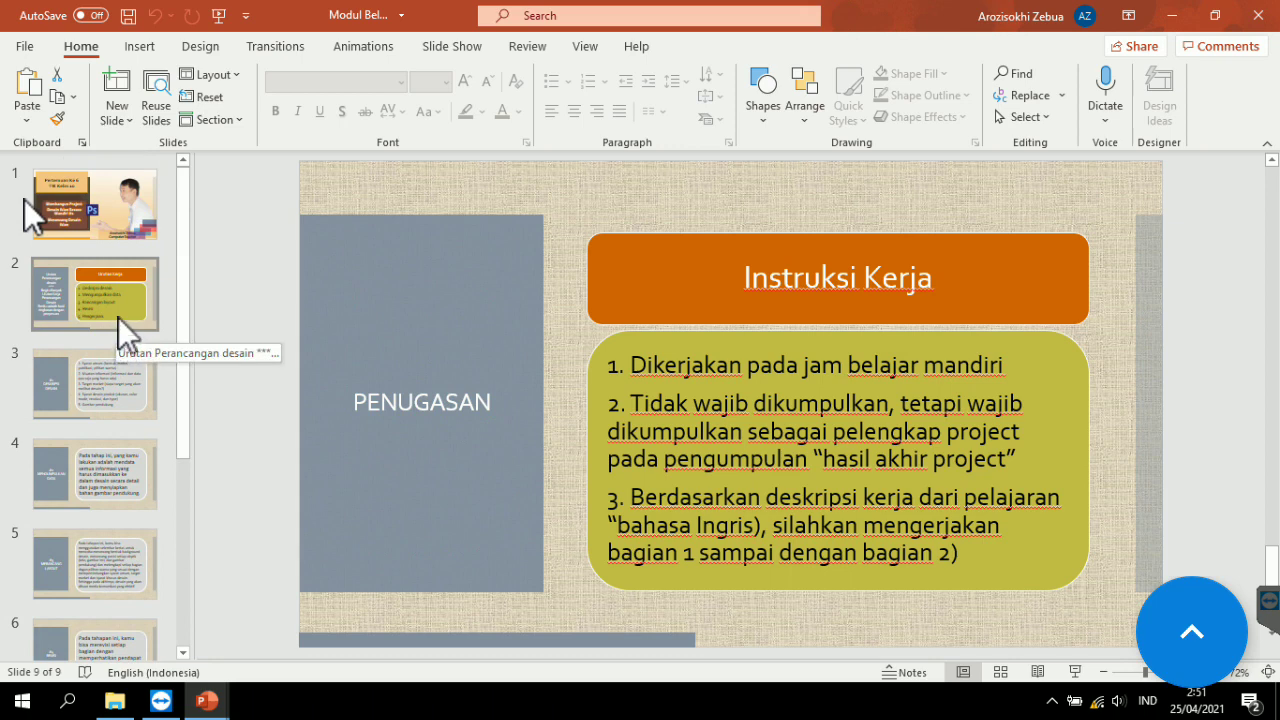
pyautogui.click(119, 302)
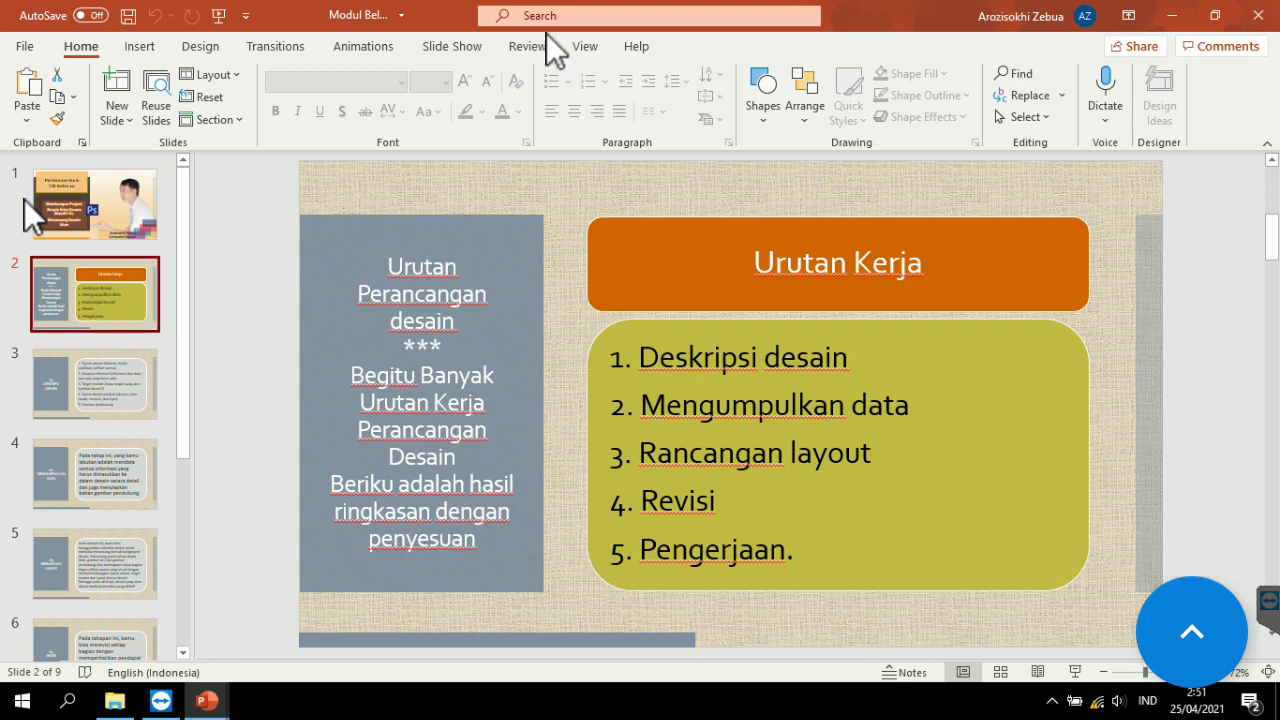
pyautogui.click(1165, 18)
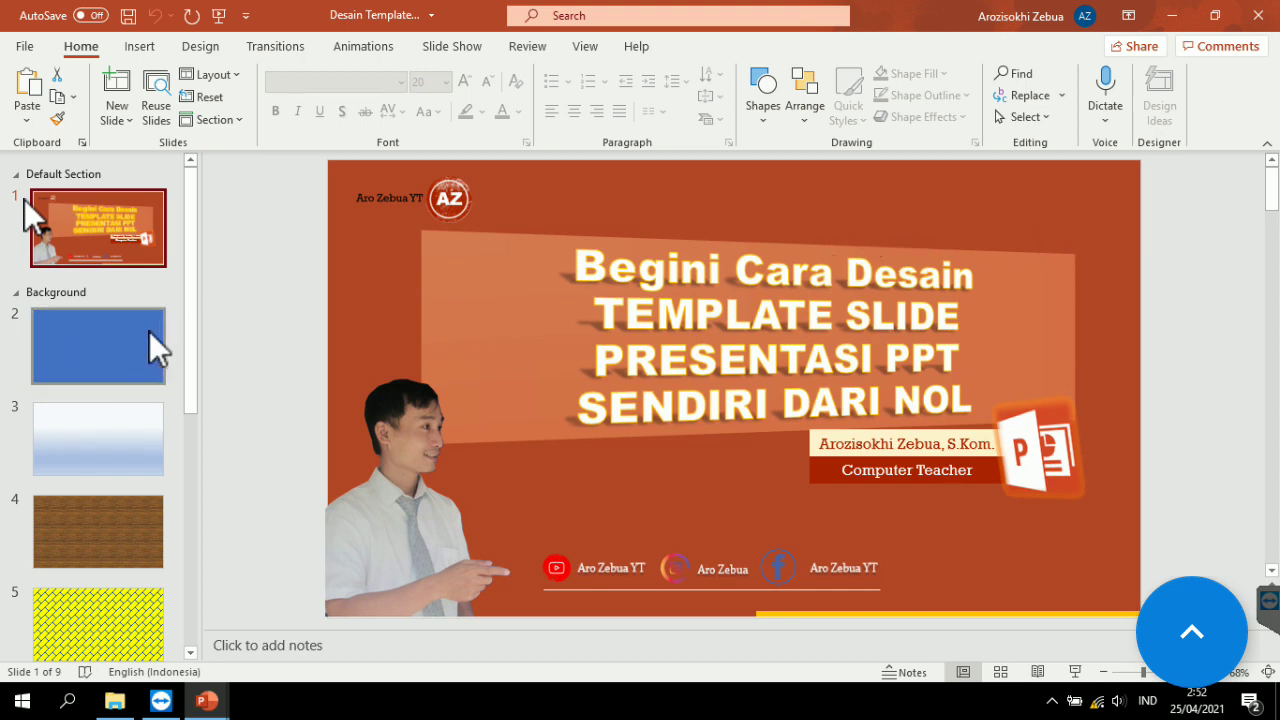
# Review template slides 6, 7 and 8, including the two-column SUB JUDUL layout, then minimise the deck.
pyautogui.scroll(-2, 85, 410)
pyautogui.scroll(-2, 85, 410)
pyautogui.scroll(-3, 86, 412)
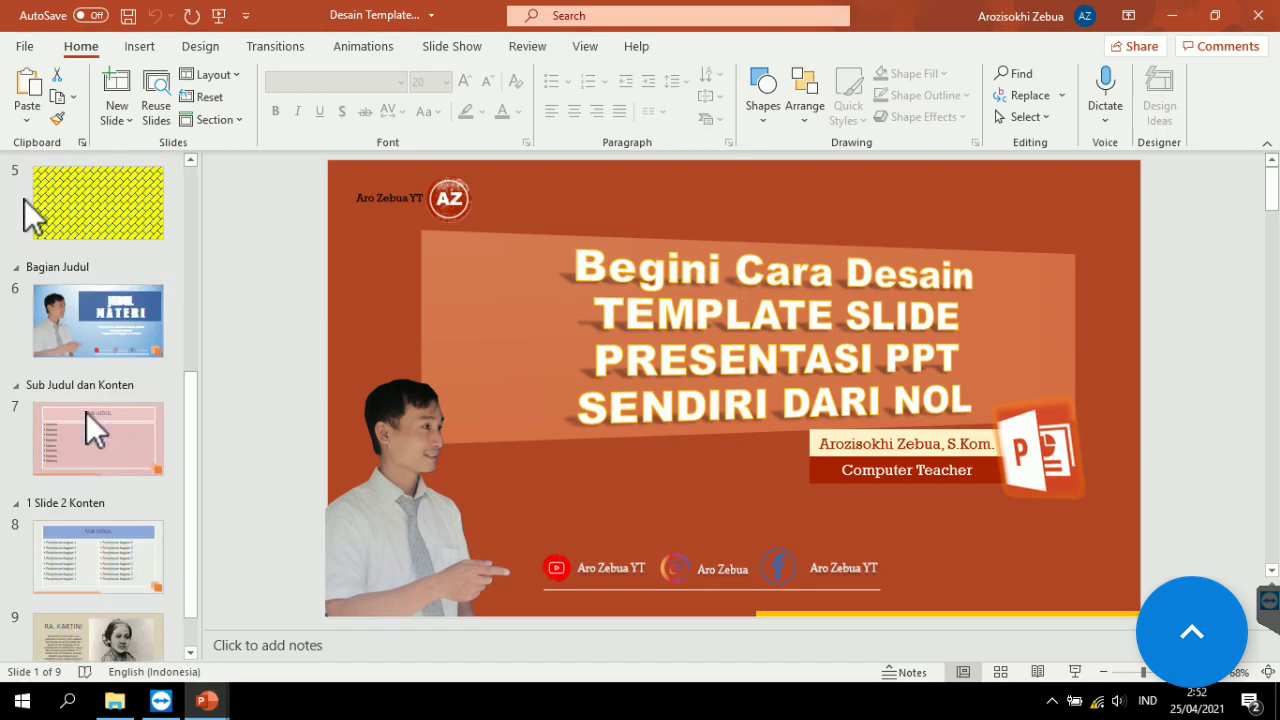
pyautogui.scroll(-1, 86, 412)
pyautogui.click(114, 262)
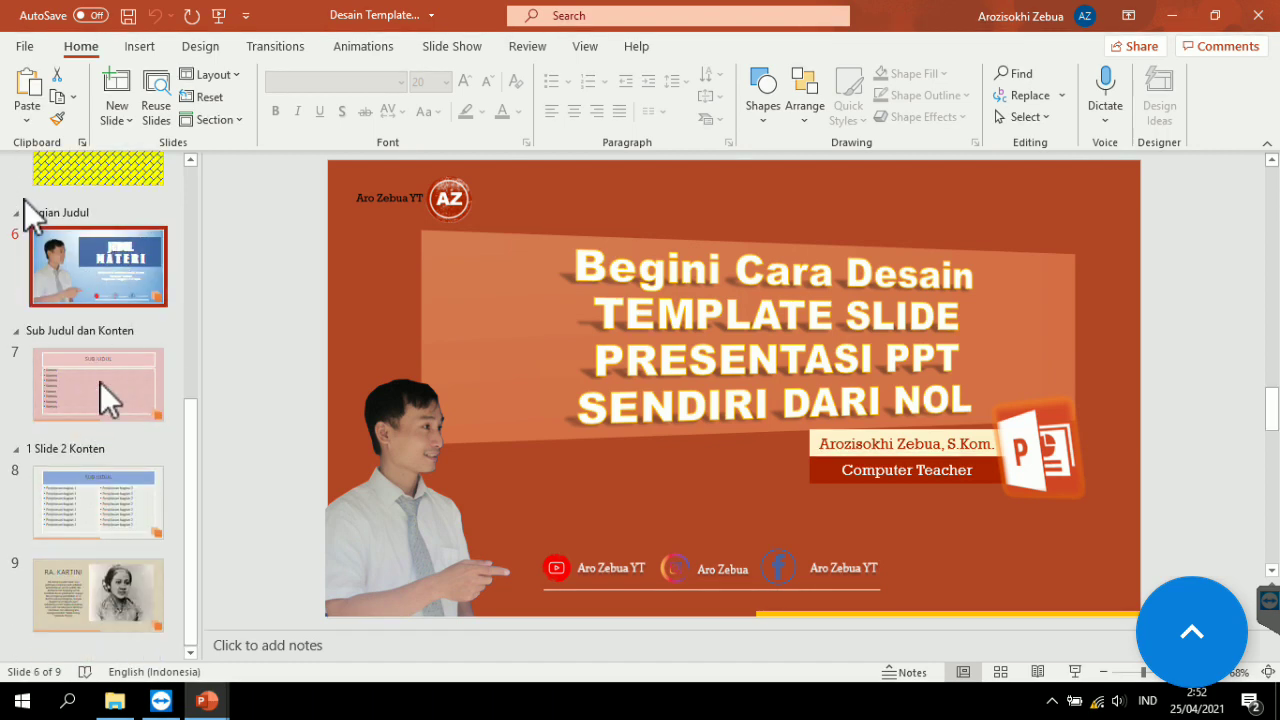
pyautogui.click(100, 382)
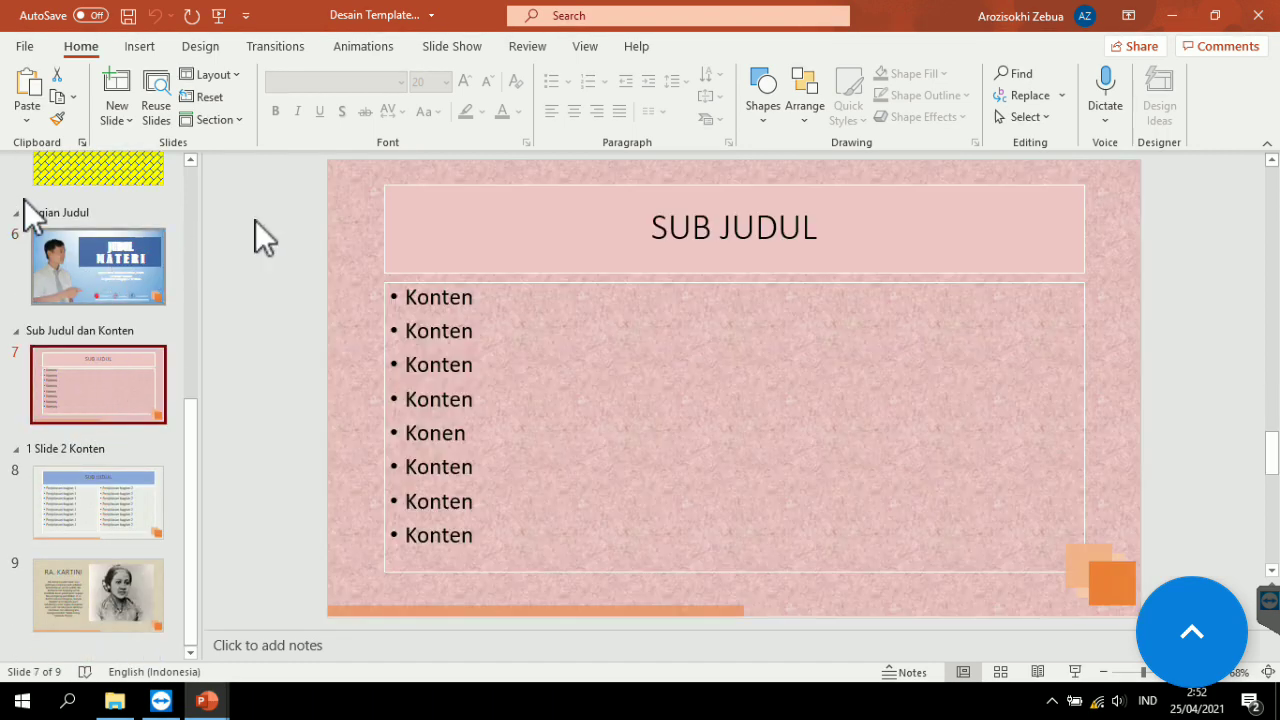
pyautogui.click(101, 500)
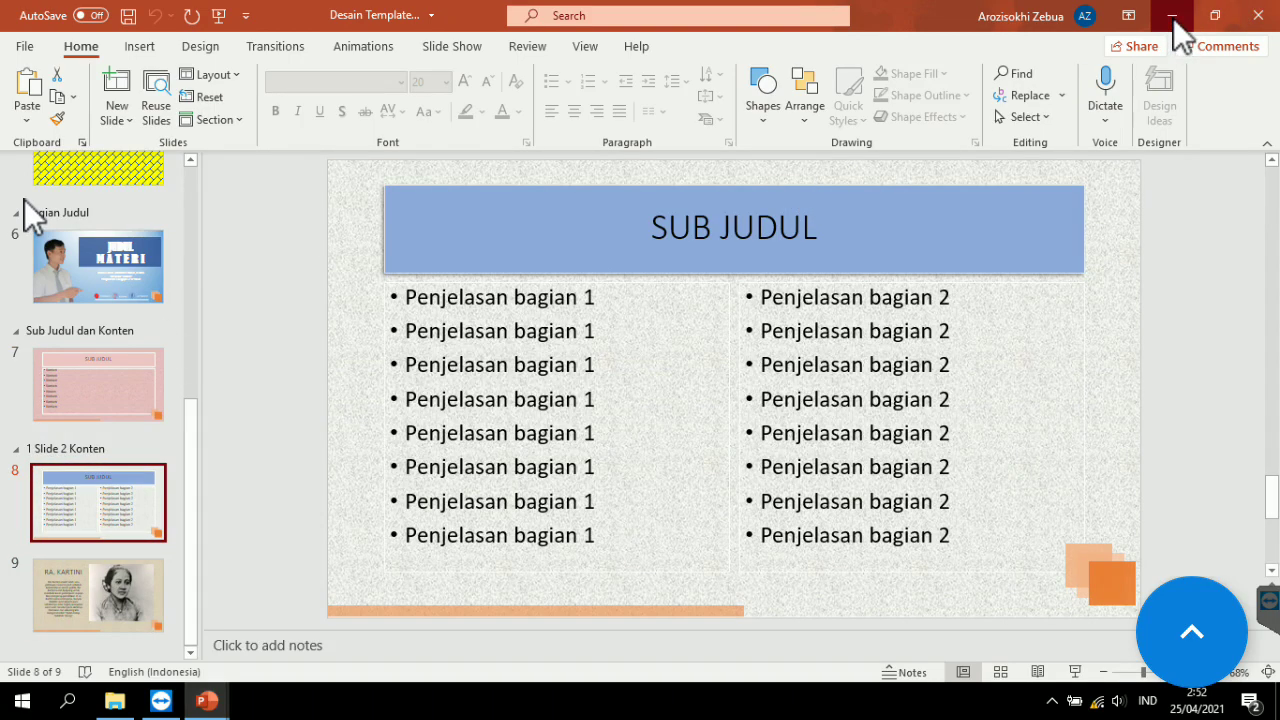
pyautogui.click(1172, 15)
pyautogui.moveTo(207, 701)
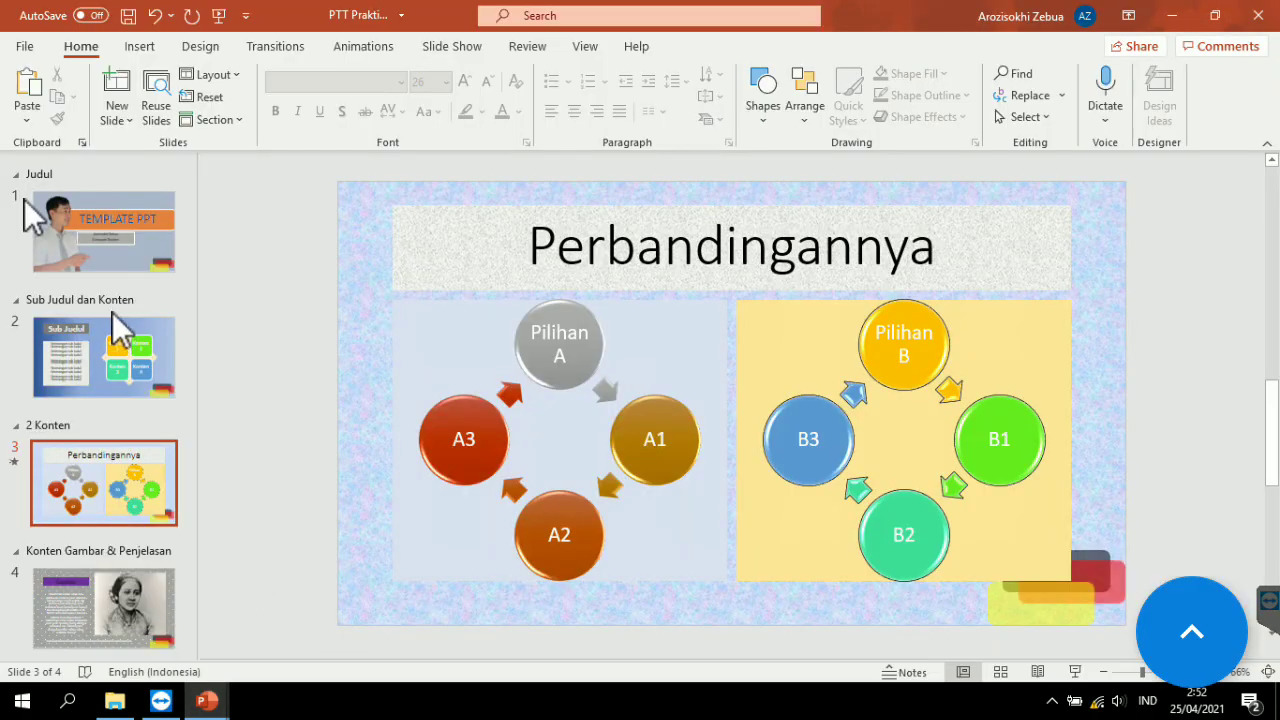
# Bring up the PTT Praktik deck and view its Sub Judul, Perbandingannya and Gambar slides.
pyautogui.click(100, 254)
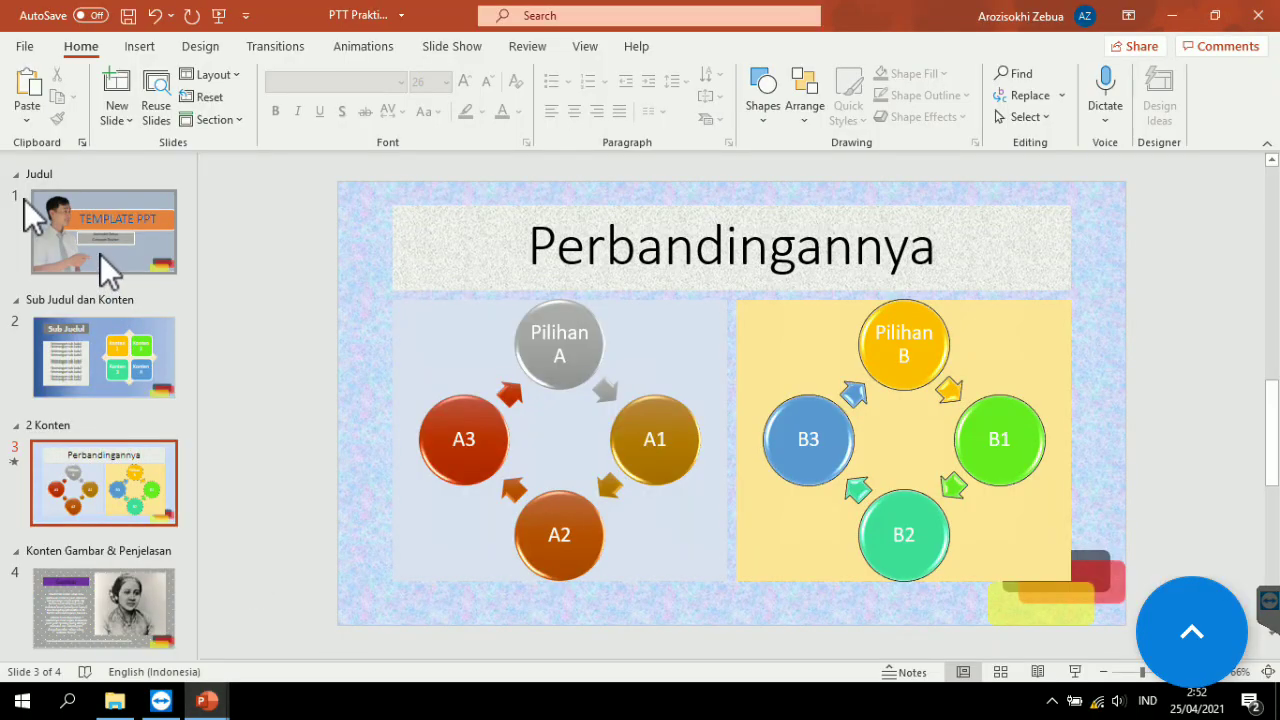
pyautogui.click(110, 345)
pyautogui.click(110, 488)
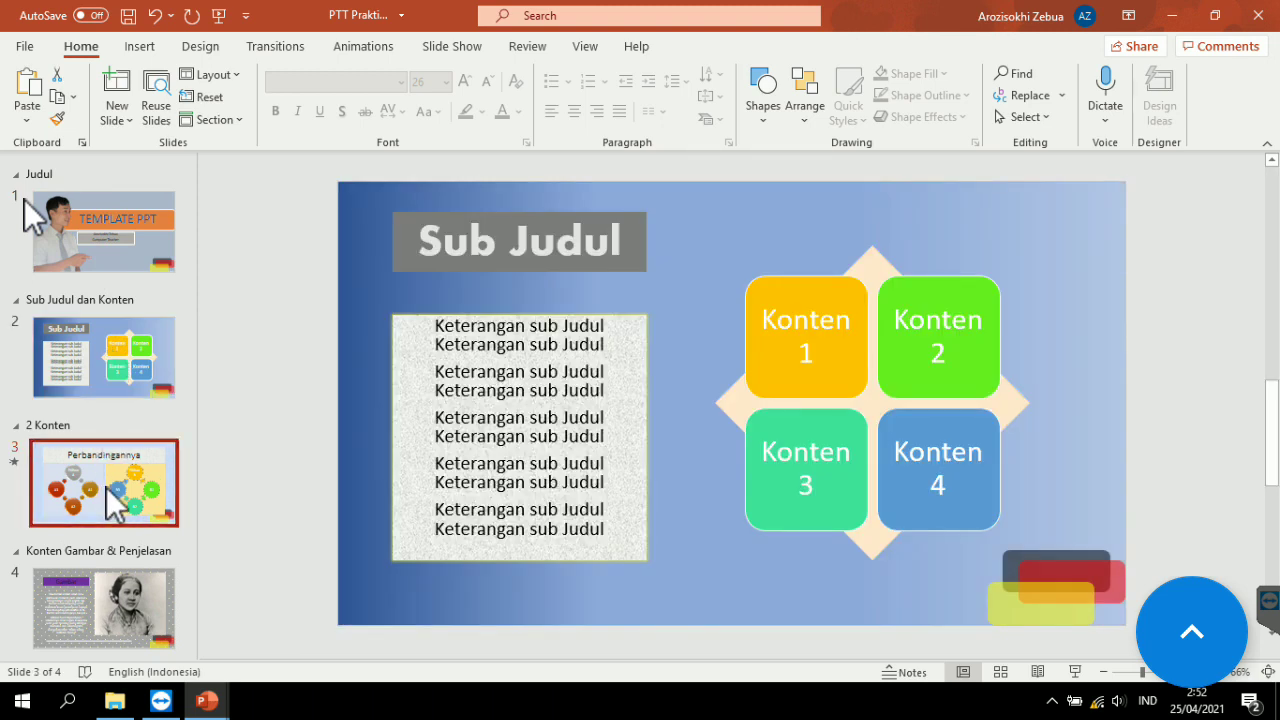
pyautogui.click(112, 618)
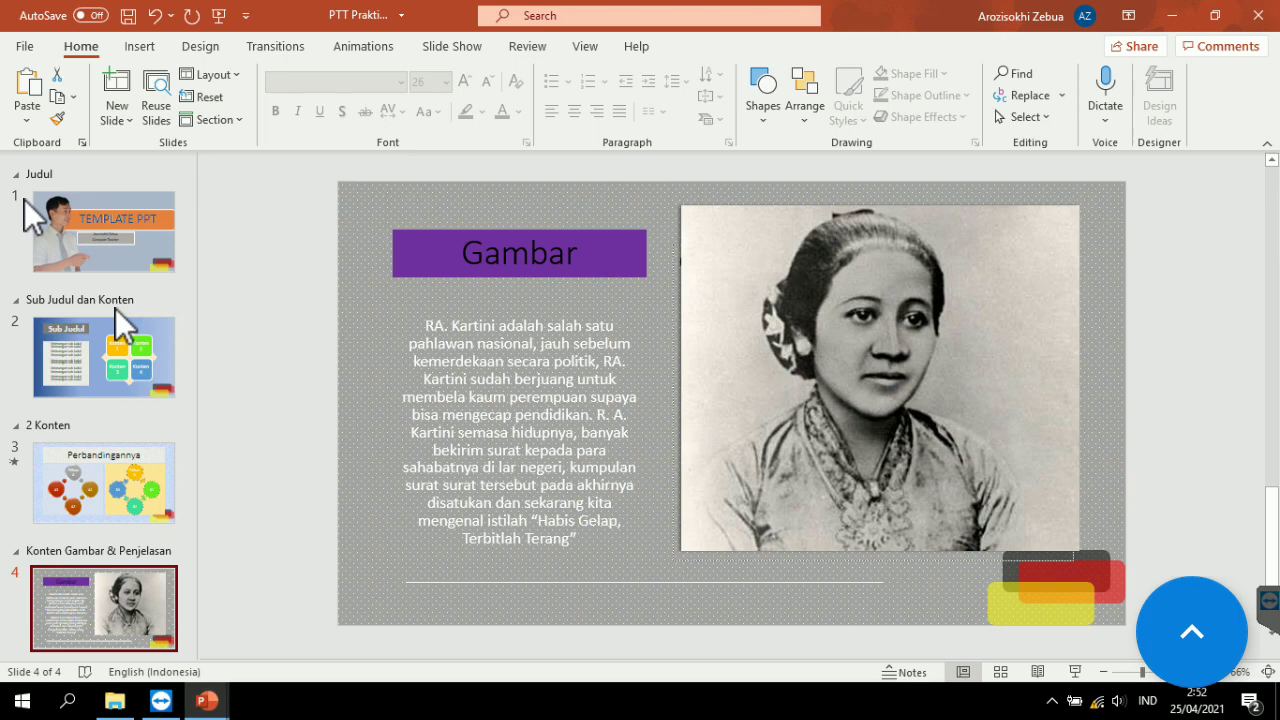
# Revisit the Sub Judul, Perbandingannya and Gambar slides, then go to the File start page.
pyautogui.click(120, 356)
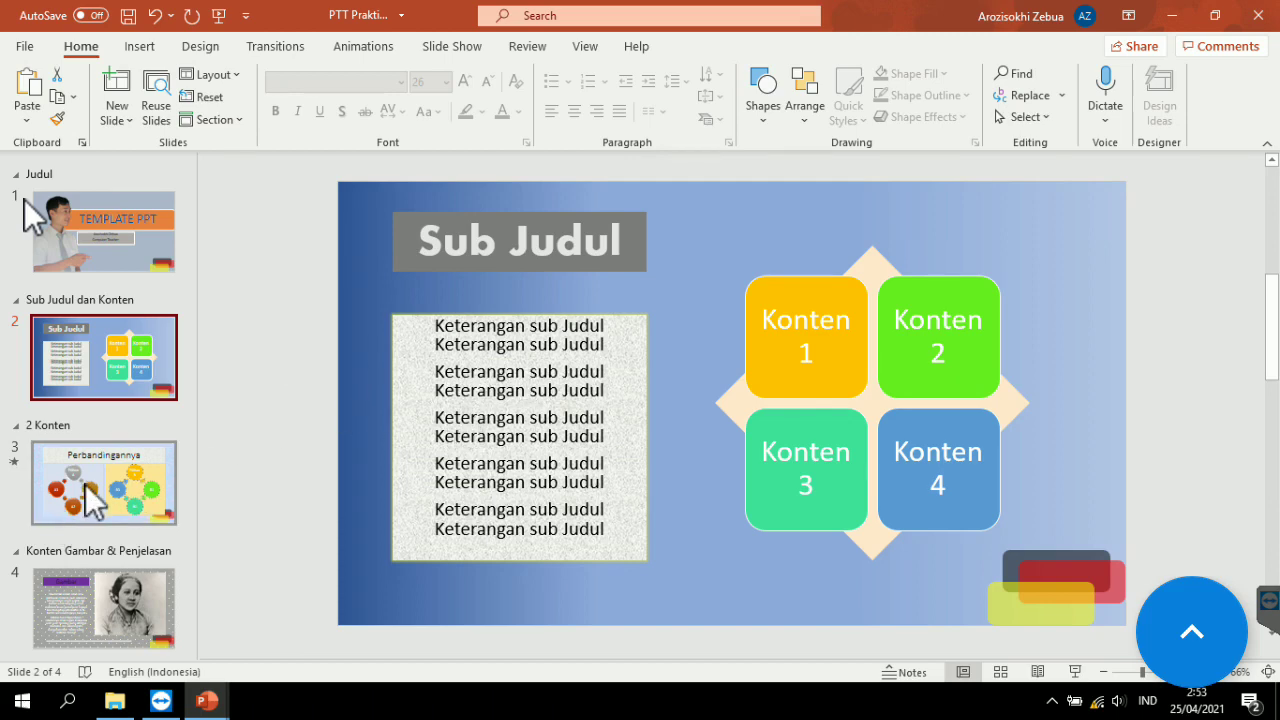
pyautogui.click(106, 504)
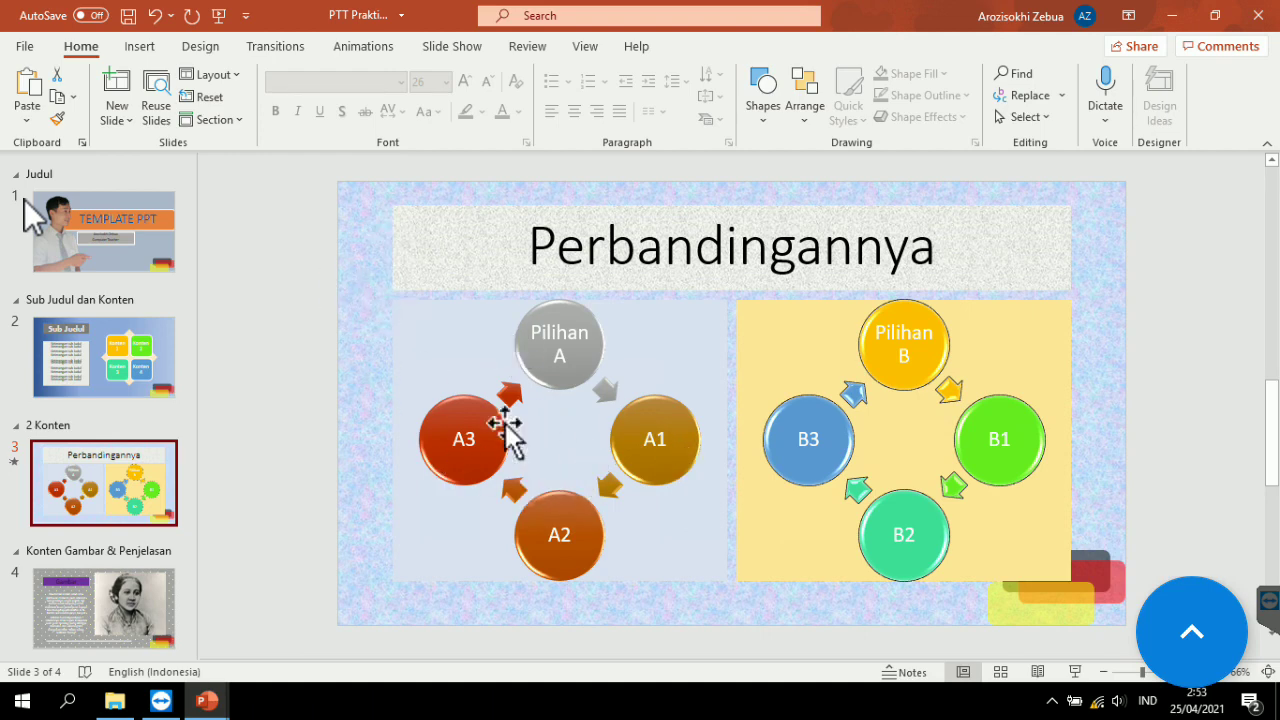
pyautogui.click(80, 606)
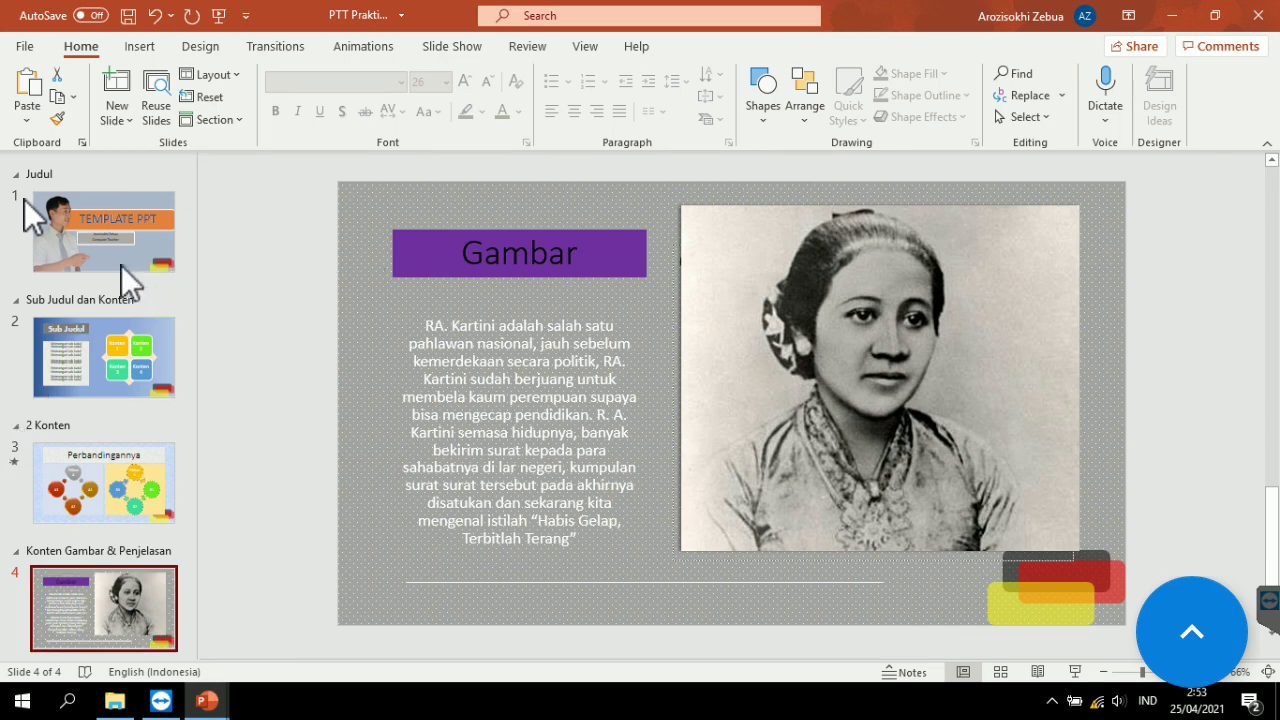
pyautogui.click(28, 49)
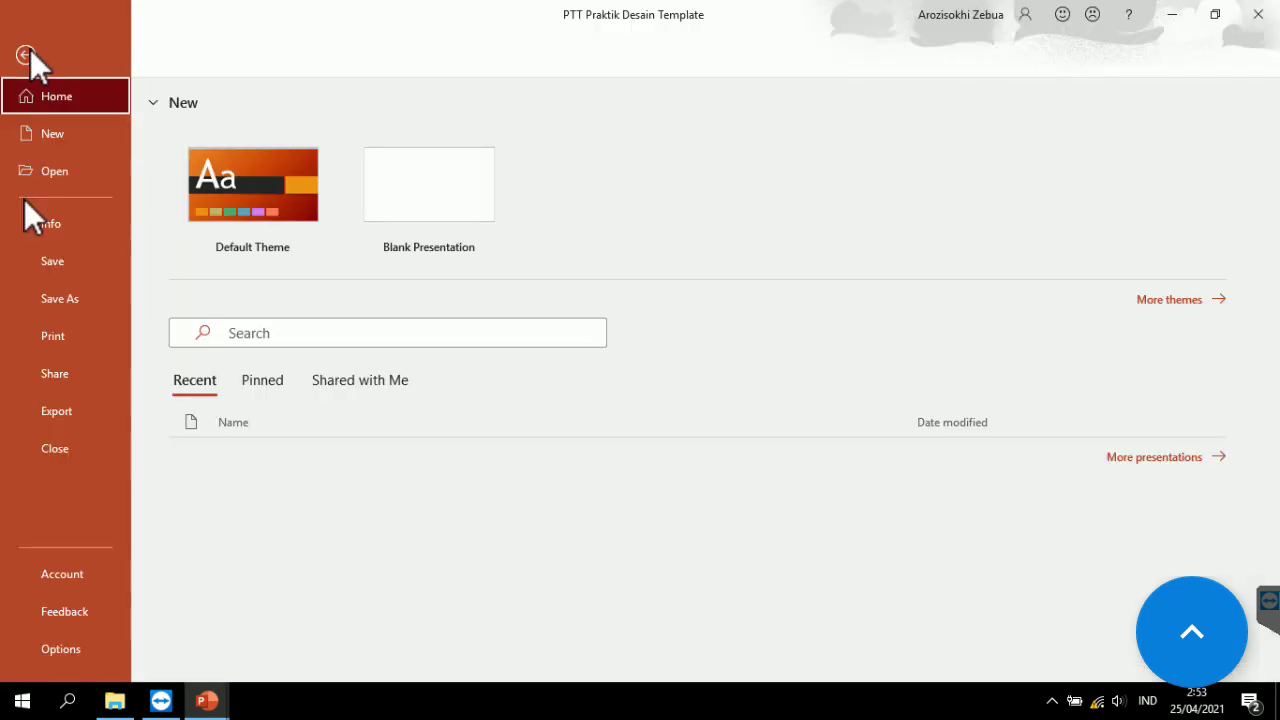
# Create a new blank presentation and give its first slide the Blank layout.
pyautogui.click(66, 140)
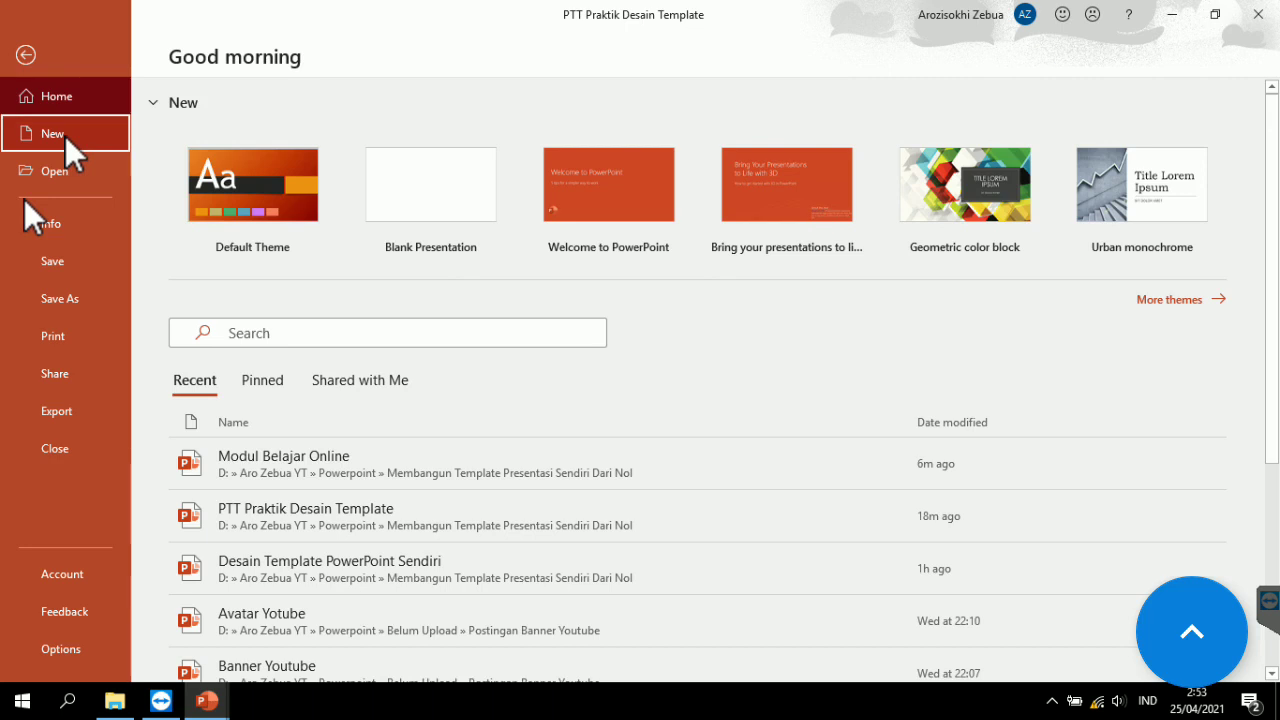
pyautogui.click(490, 197)
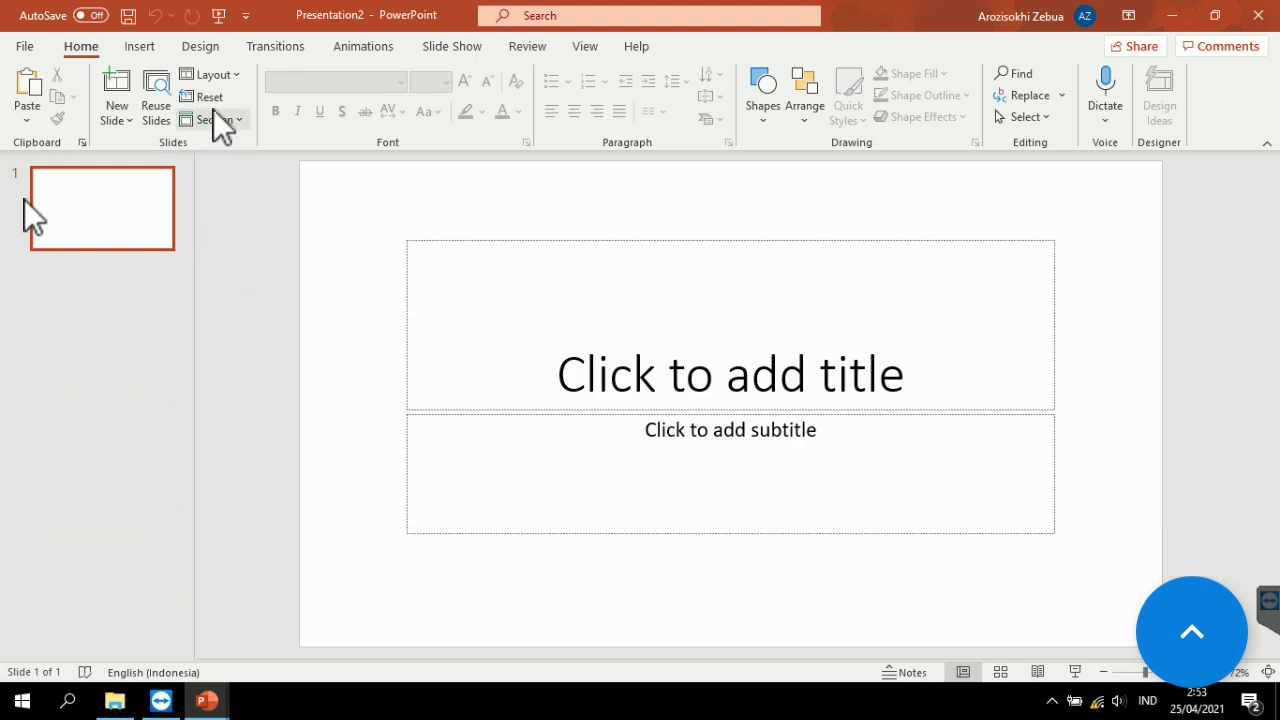
pyautogui.click(238, 78)
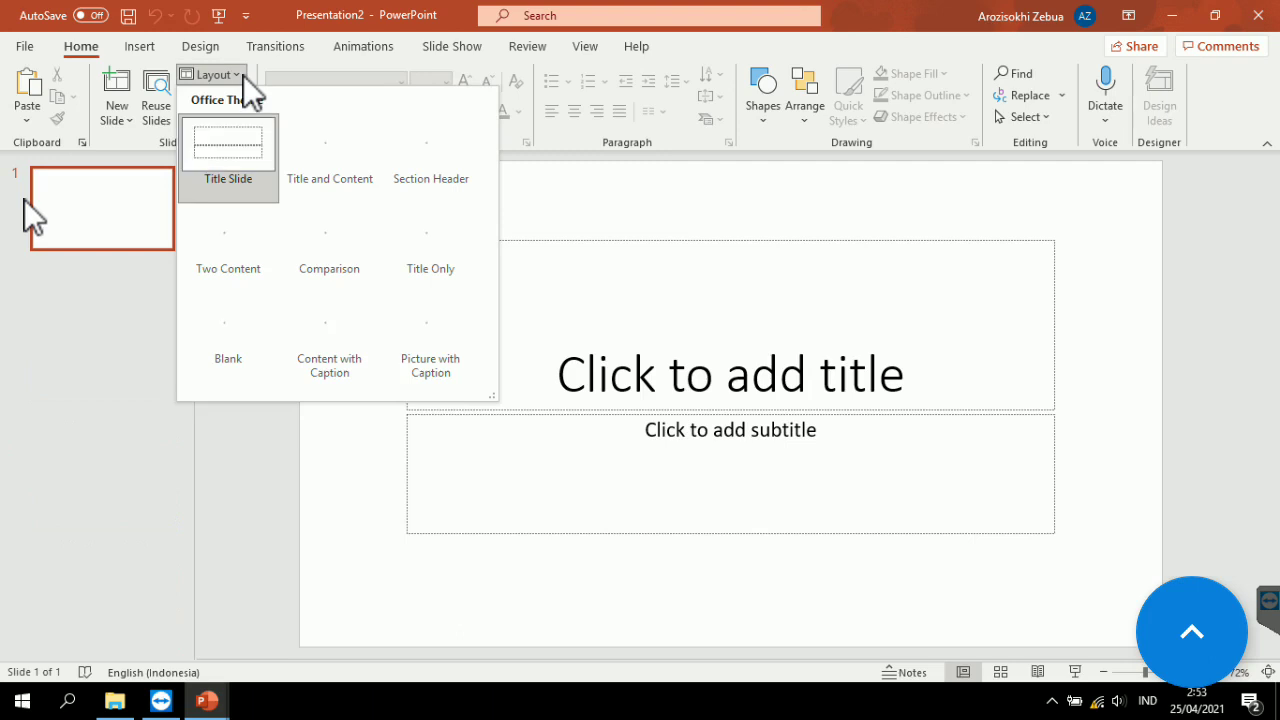
pyautogui.click(231, 336)
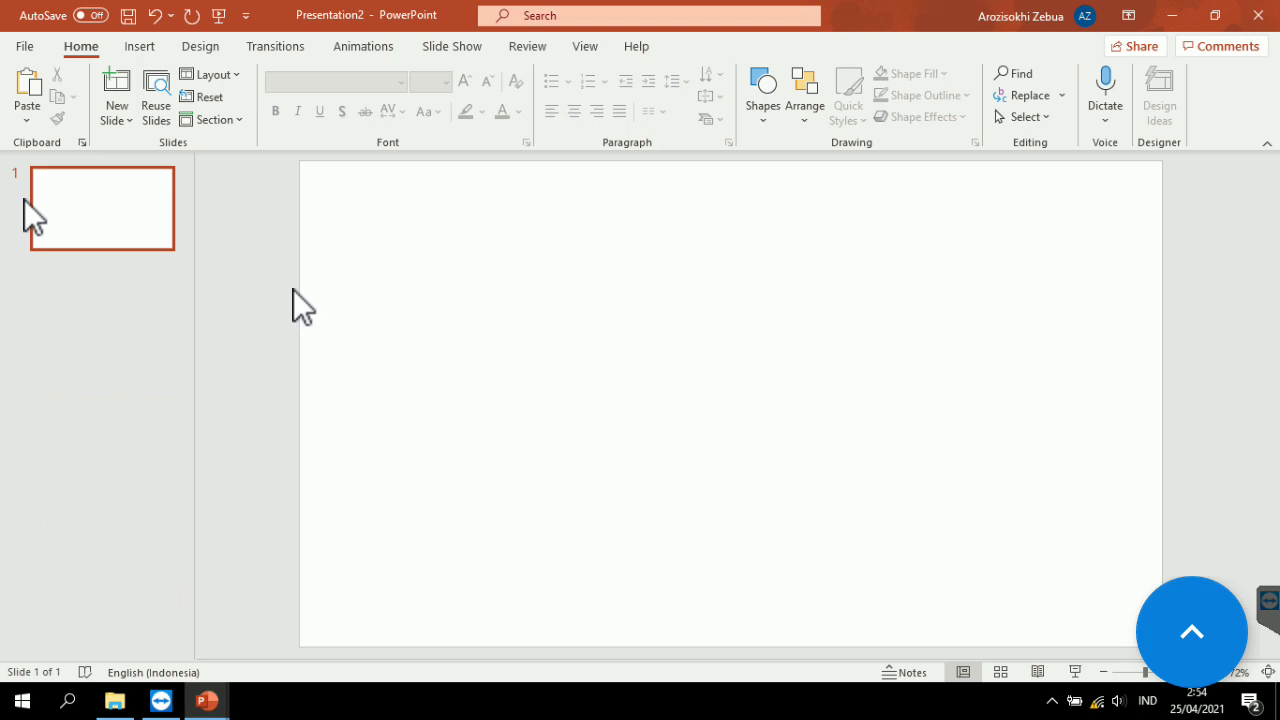
pyautogui.click(24, 199)
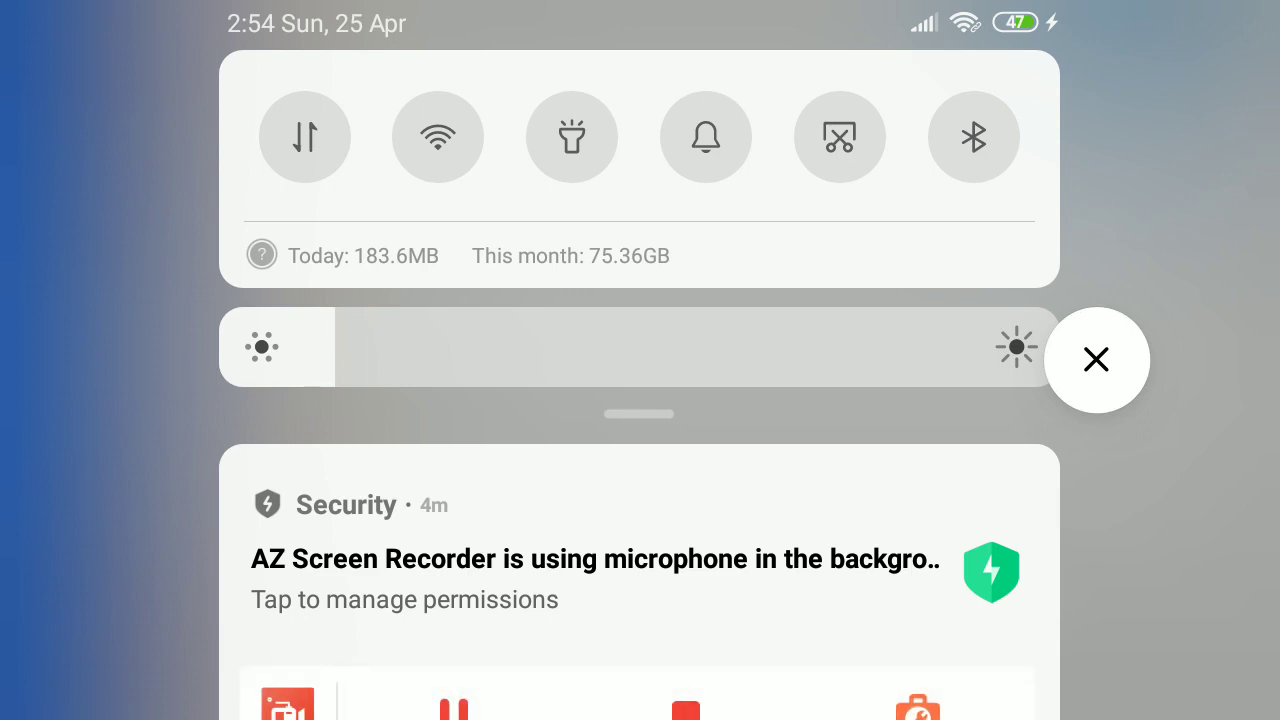
pyautogui.scroll(-2, 640, 580)
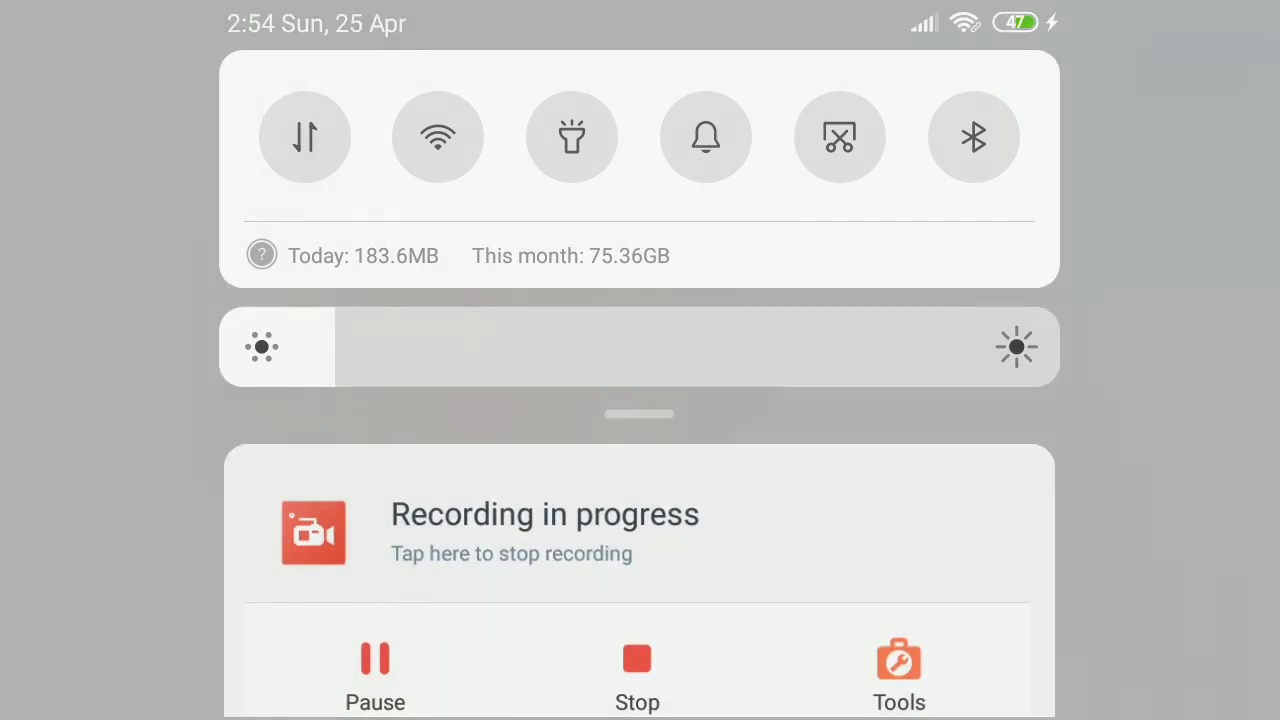
pyautogui.moveTo(640, 560); pyautogui.dragTo(640, 150)
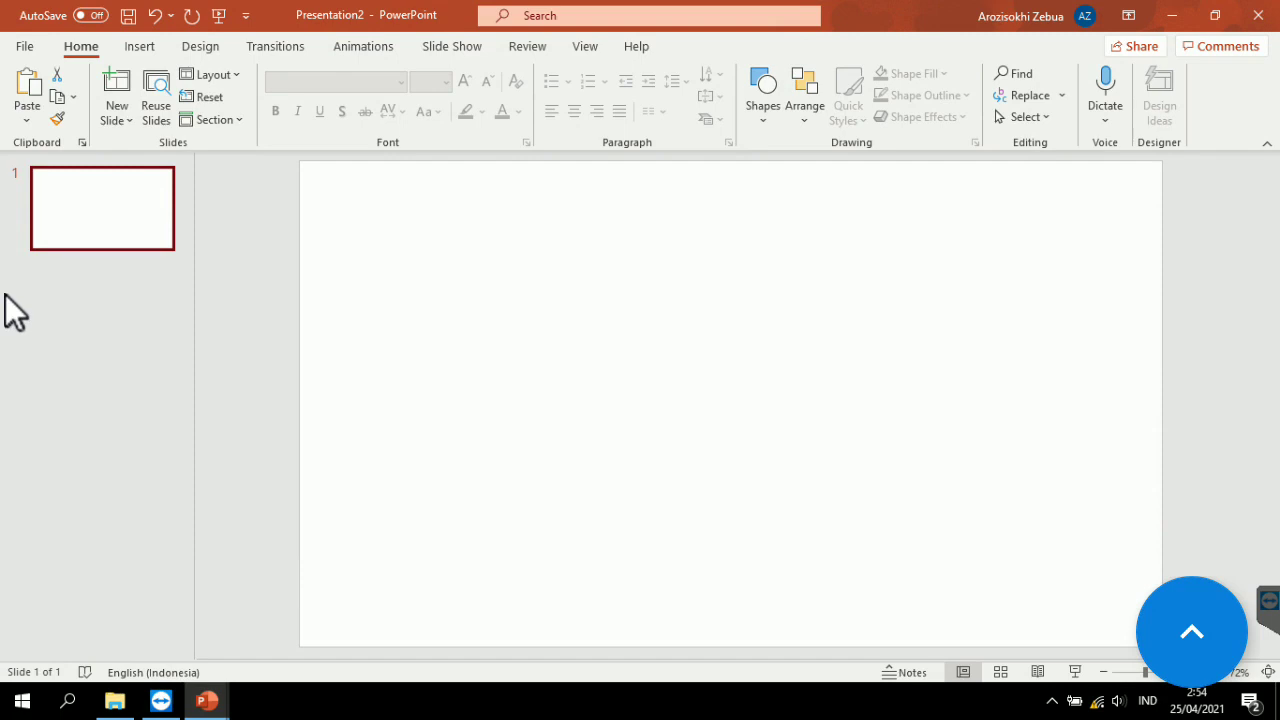
pyautogui.click(4, 330)
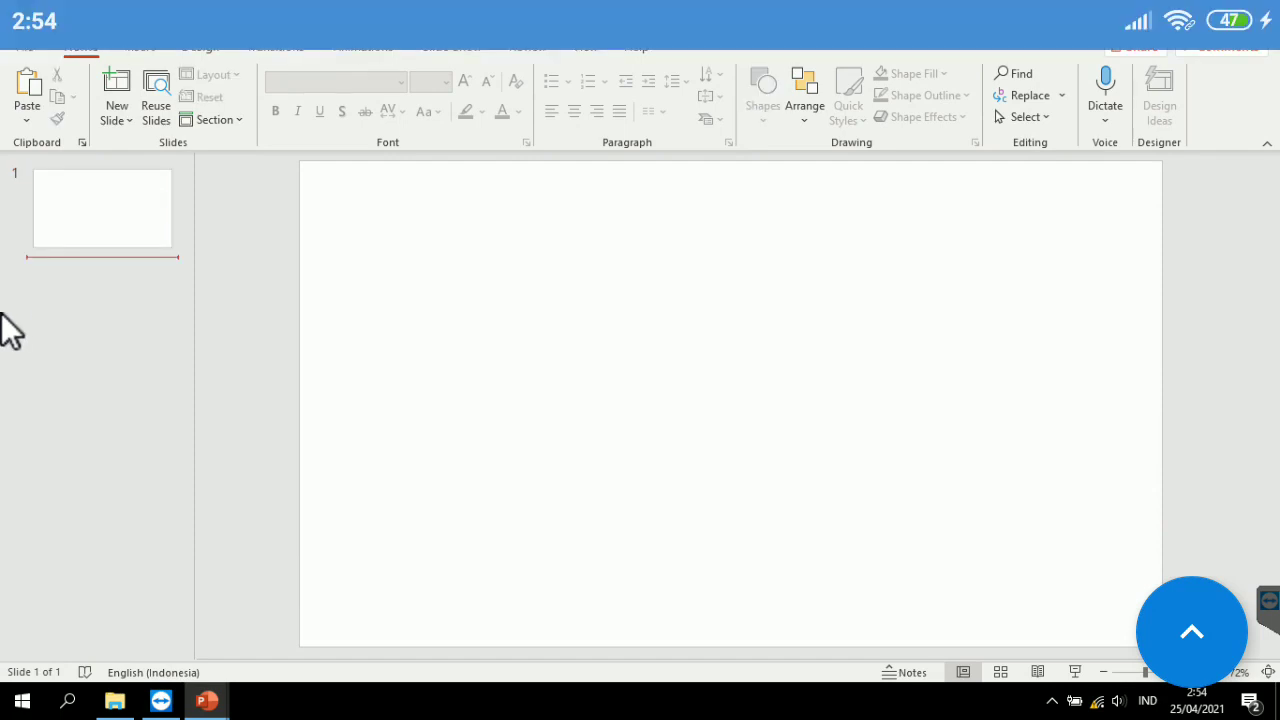
pyautogui.moveTo(640, 10); pyautogui.dragTo(640, 500)
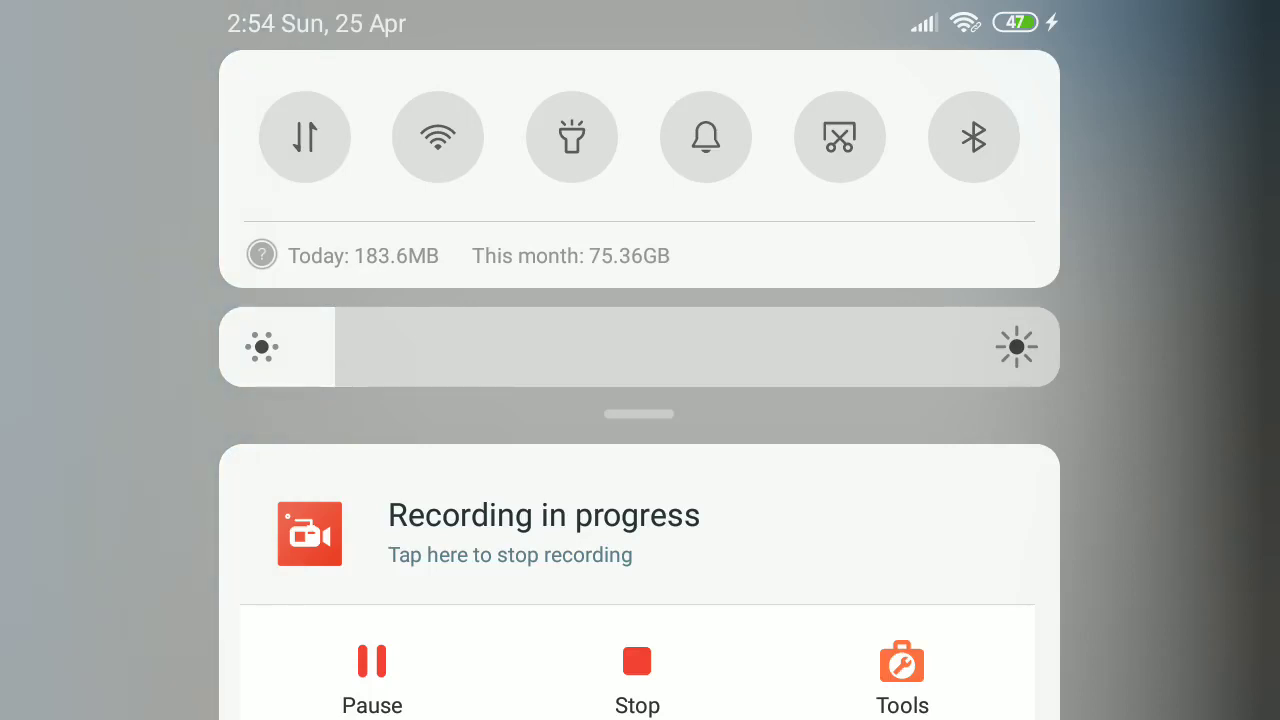
pyautogui.moveTo(640, 600); pyautogui.dragTo(640, 100)
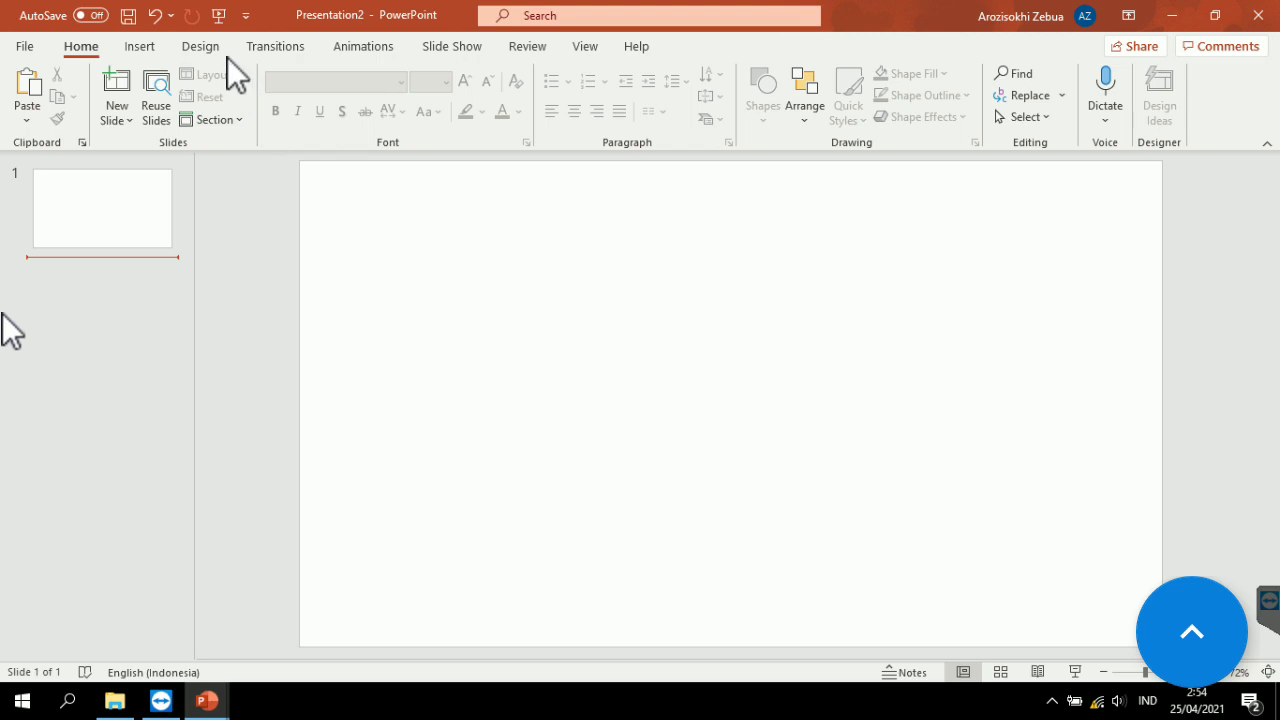
# Save As 'Praktik' into the recent Membangun Template Presentasi Sendiri Dari Nol folder.
pyautogui.click(28, 48)
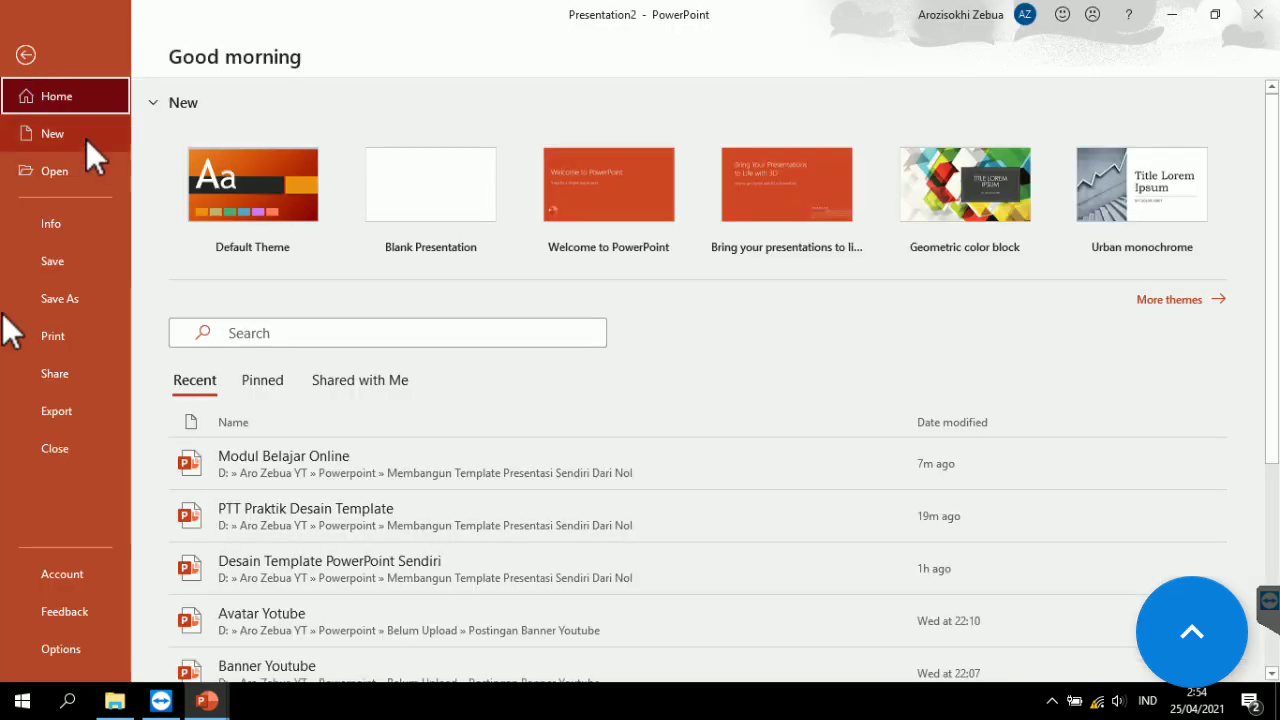
pyautogui.click(80, 298)
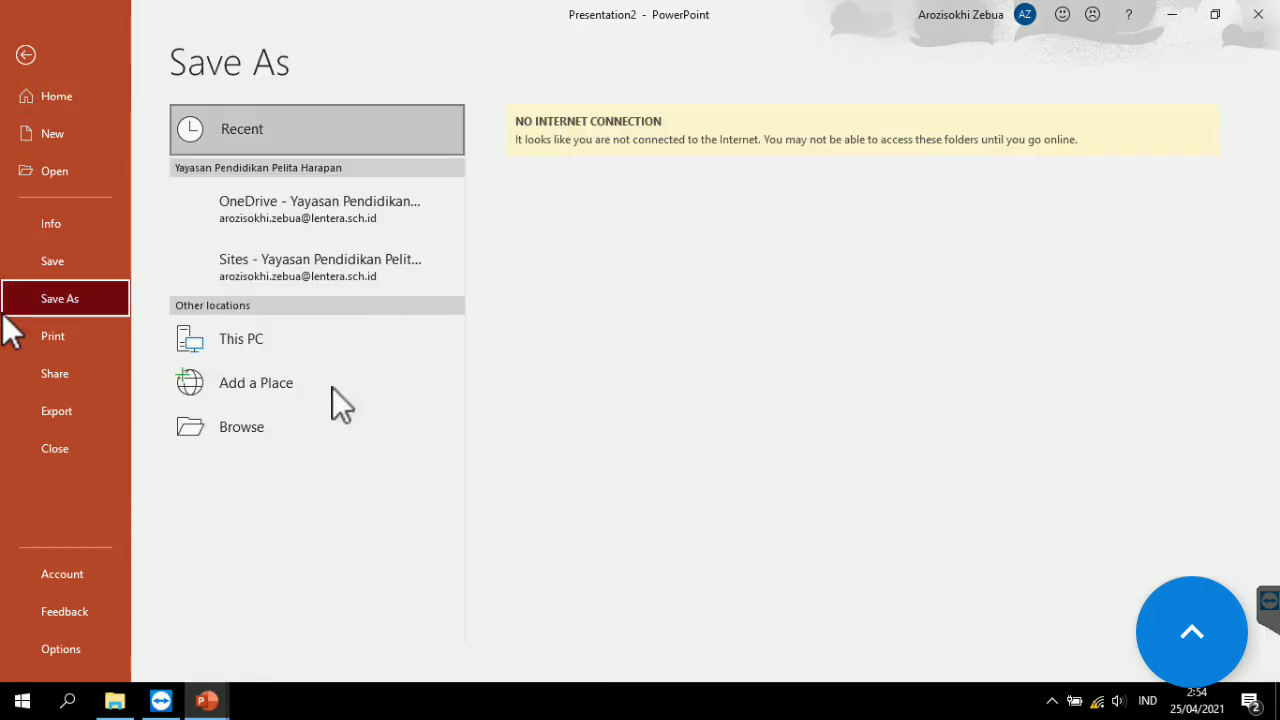
pyautogui.click(693, 272)
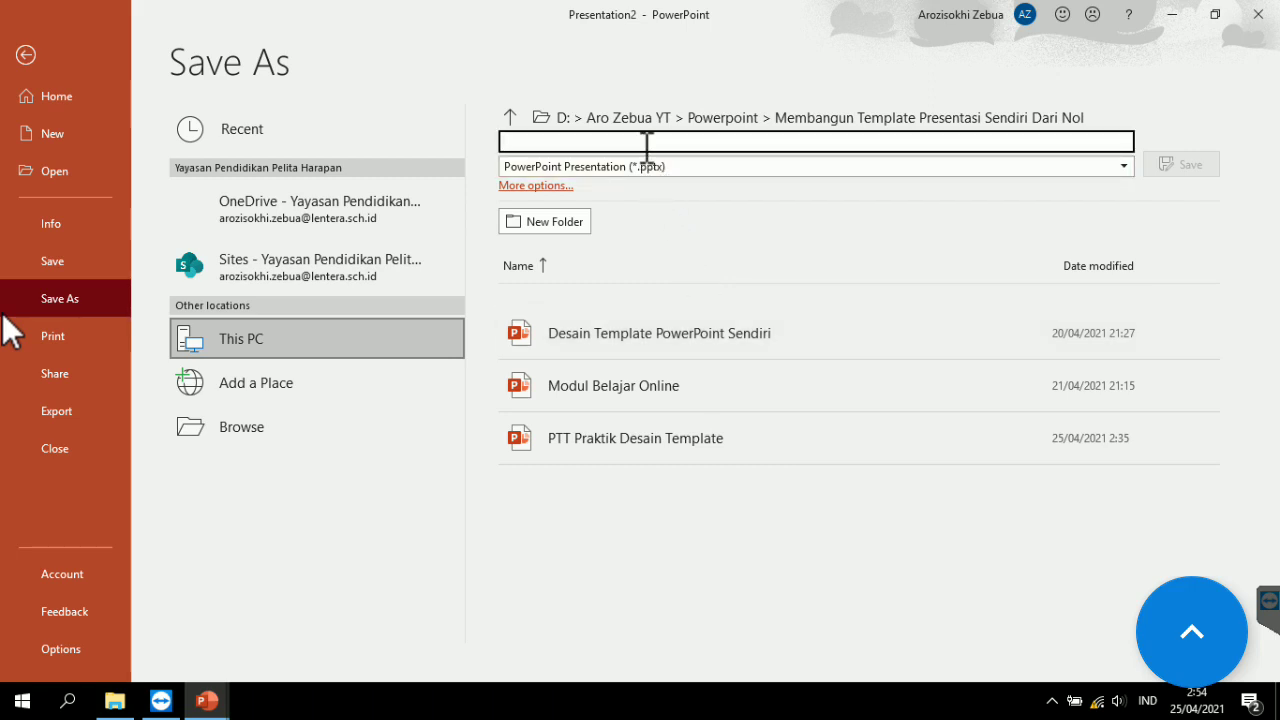
pyautogui.write('Praktik')
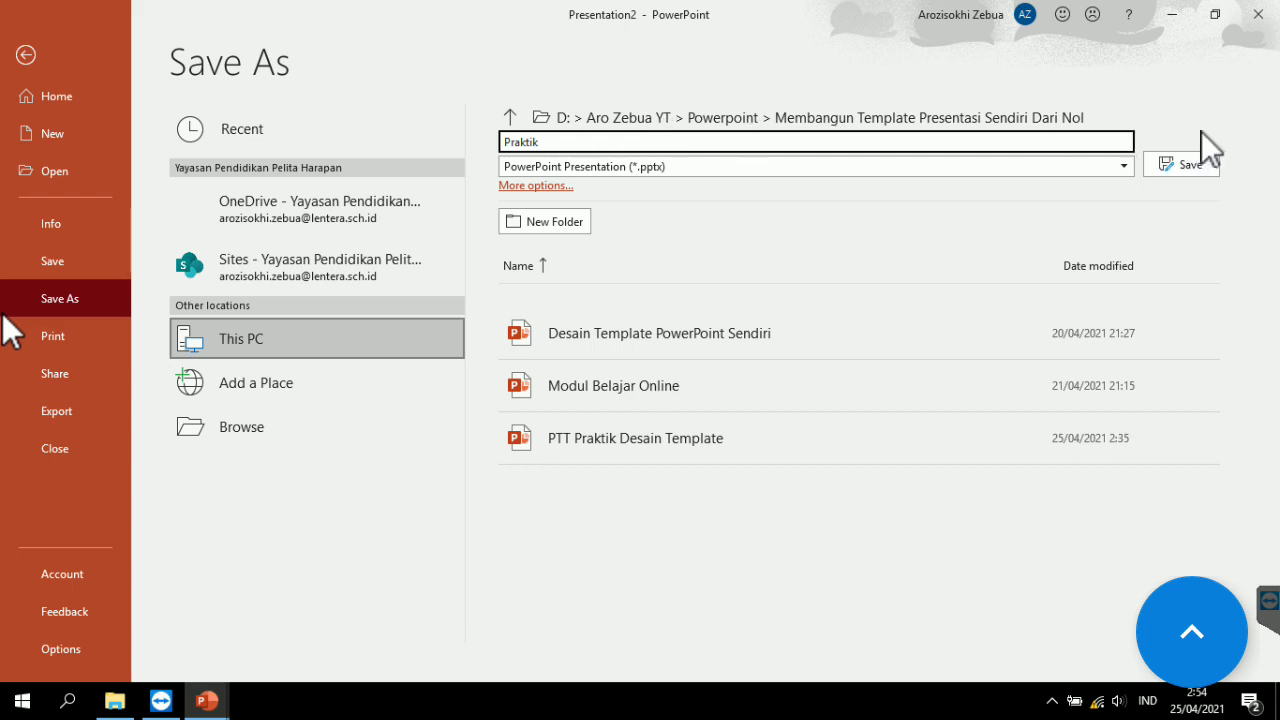
pyautogui.click(1190, 162)
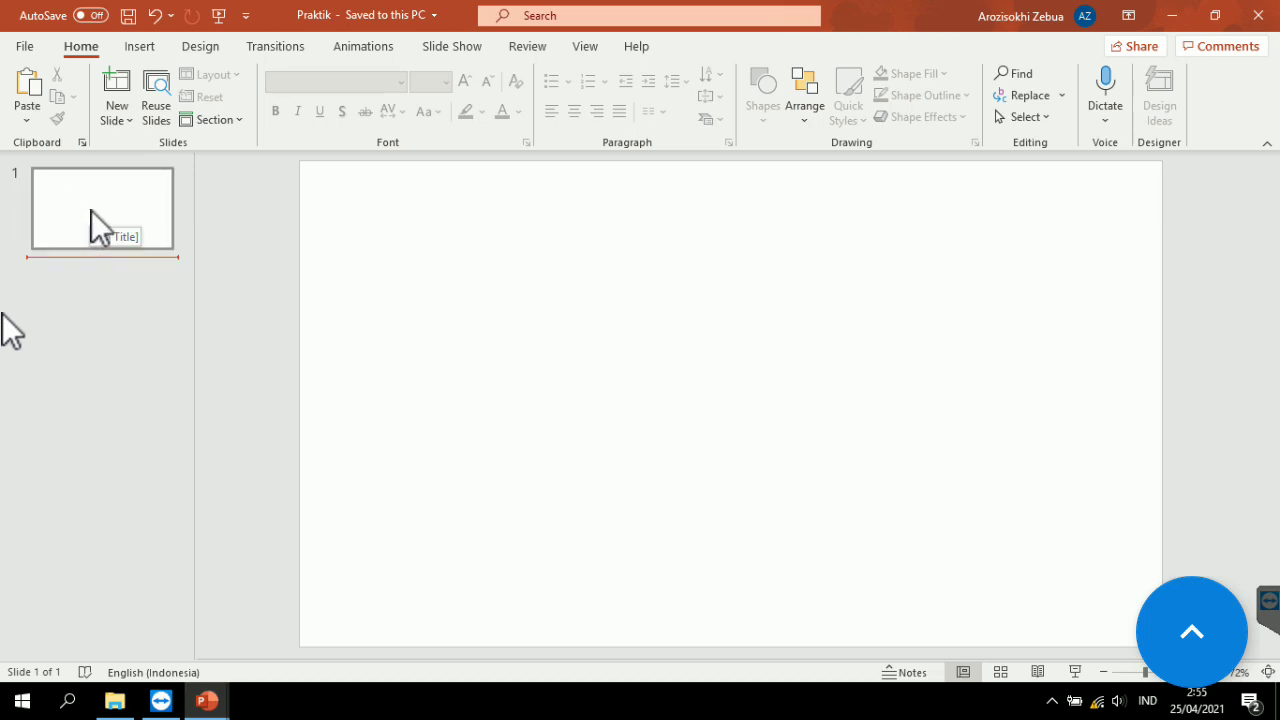
# Add more blank slides and create a section named 'Judul' starting at slide 1.
pyautogui.press('Return')
pyautogui.press('Return')
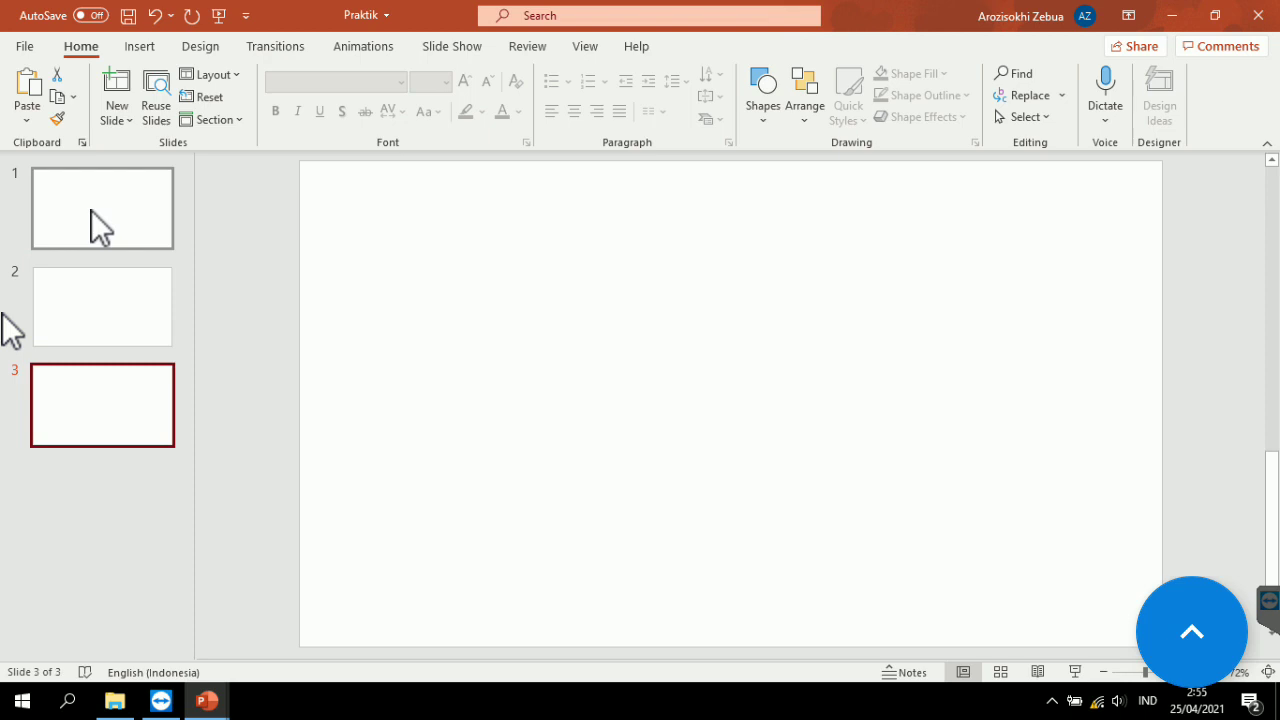
pyautogui.press('Return')
pyautogui.press('Return')
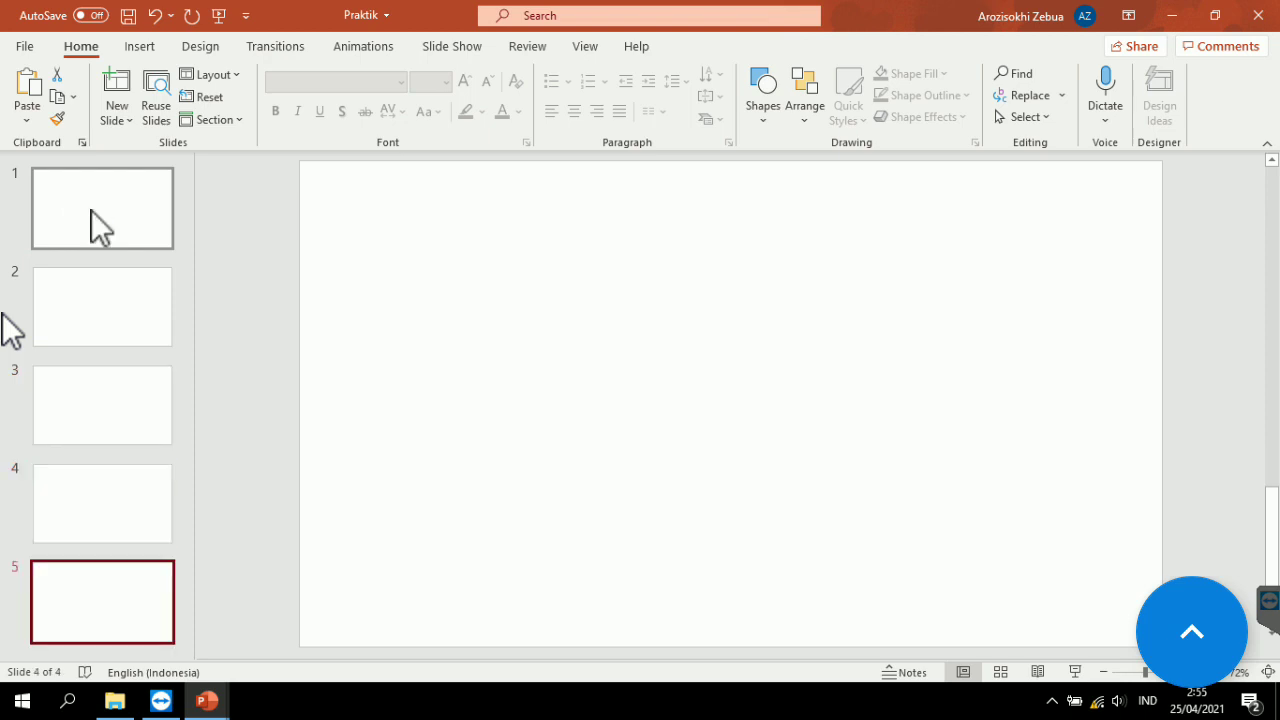
pyautogui.click(125, 232)
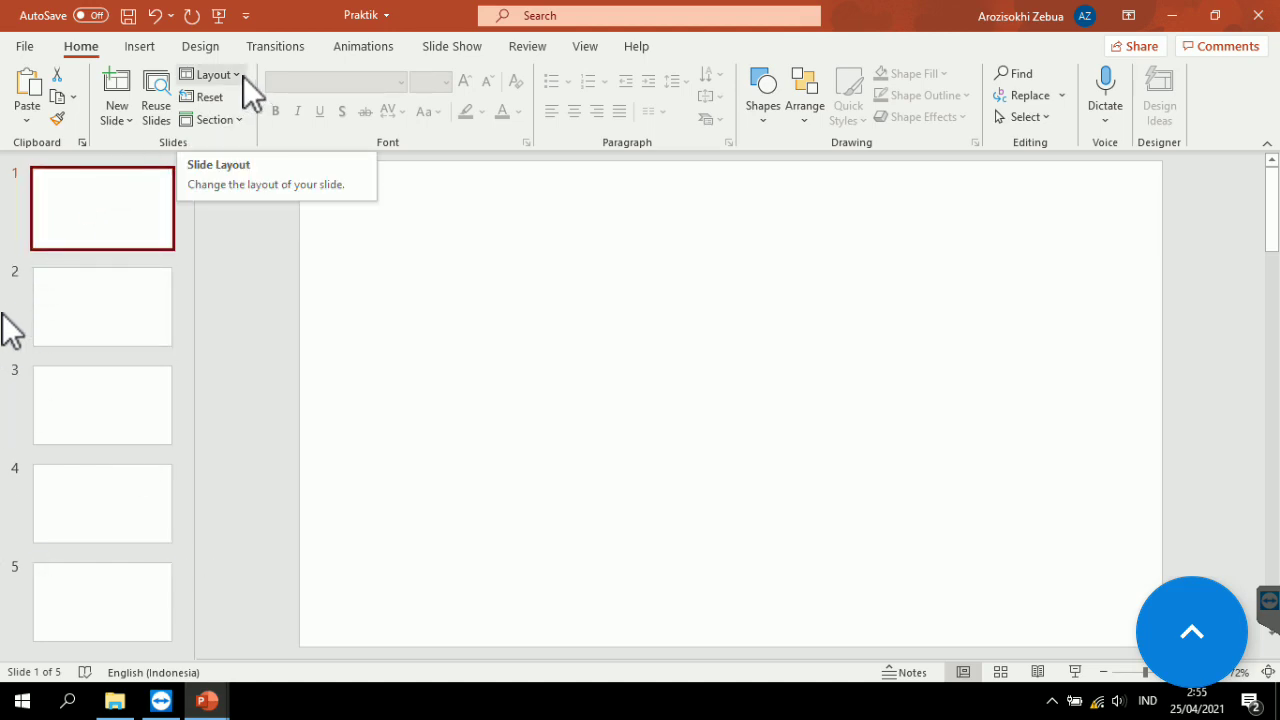
pyautogui.click(240, 120)
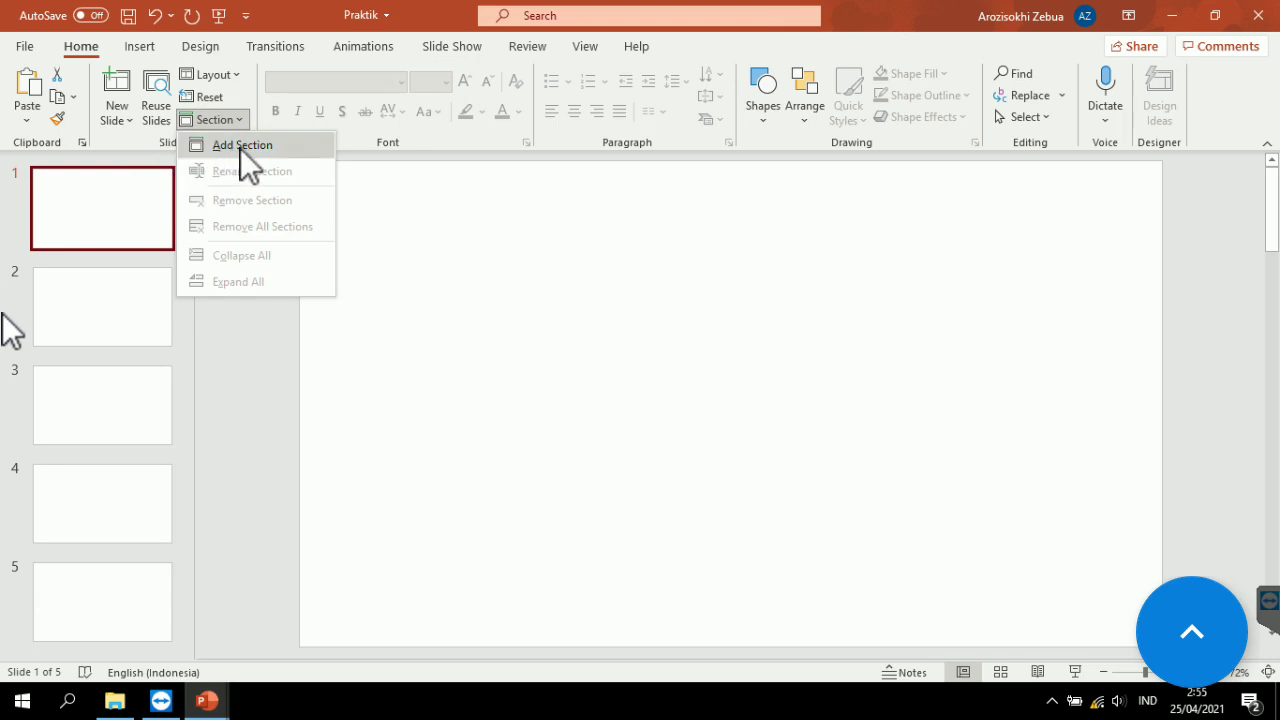
pyautogui.click(242, 147)
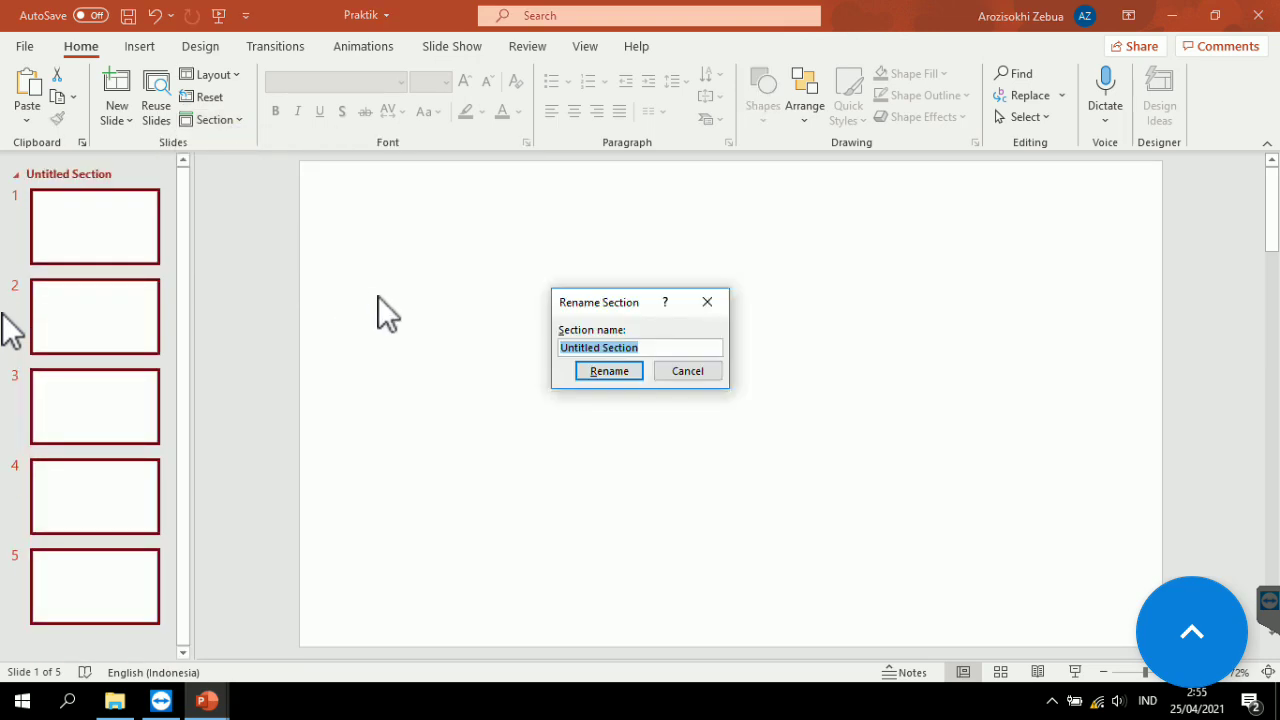
pyautogui.write('Judul')
pyautogui.click(606, 371)
# Add sections 'Sub Judl' at slide 2 and '2 Konten' at slide 3.
pyautogui.click(110, 330)
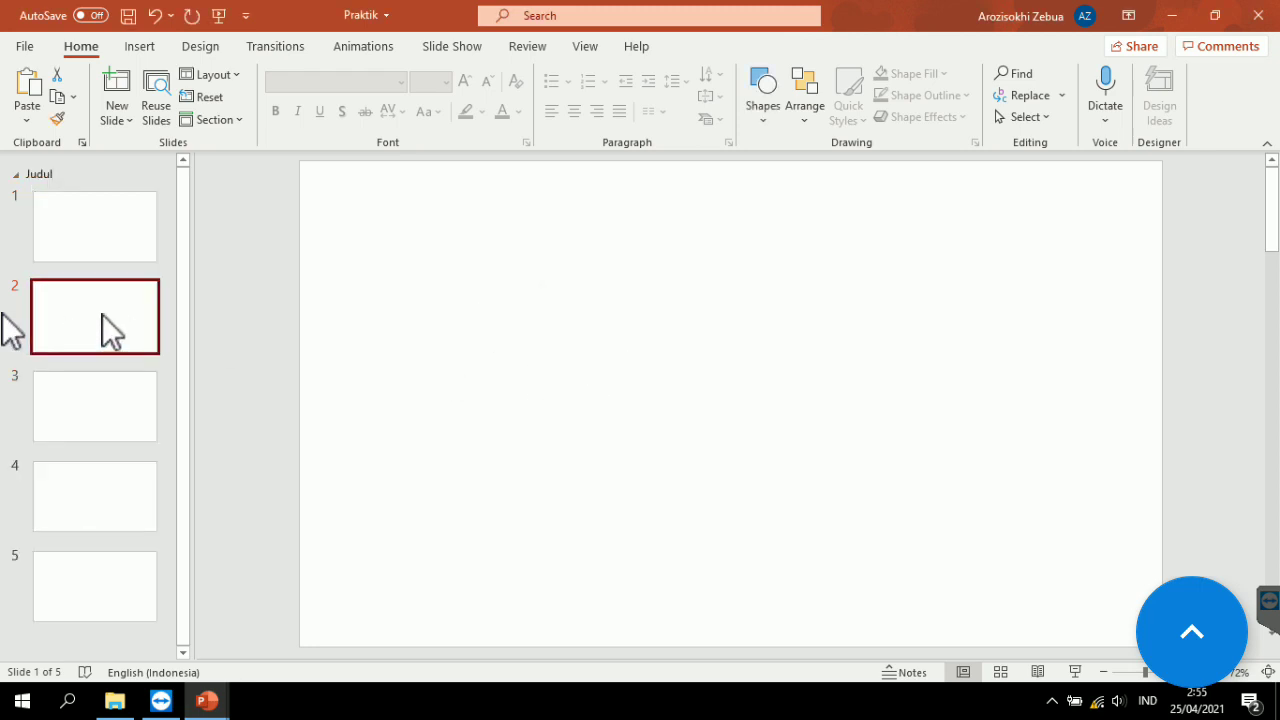
pyautogui.click(238, 121)
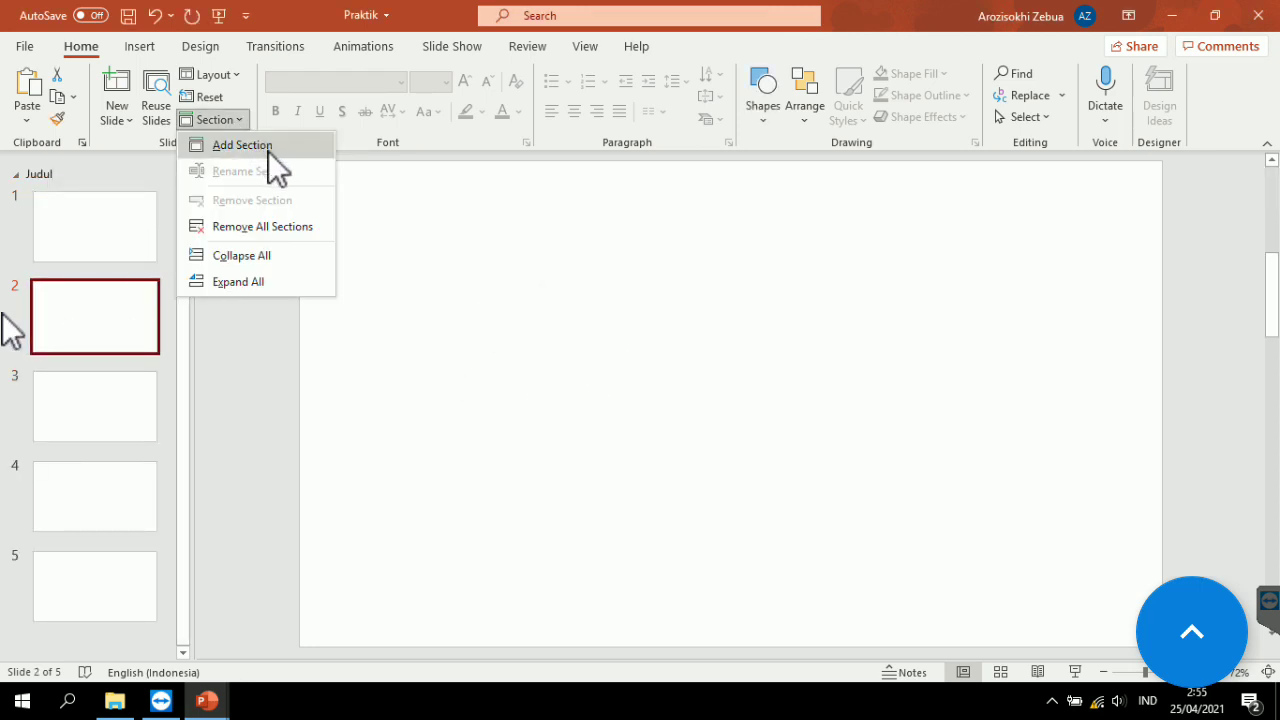
pyautogui.click(242, 145)
pyautogui.write('Sub Judl')
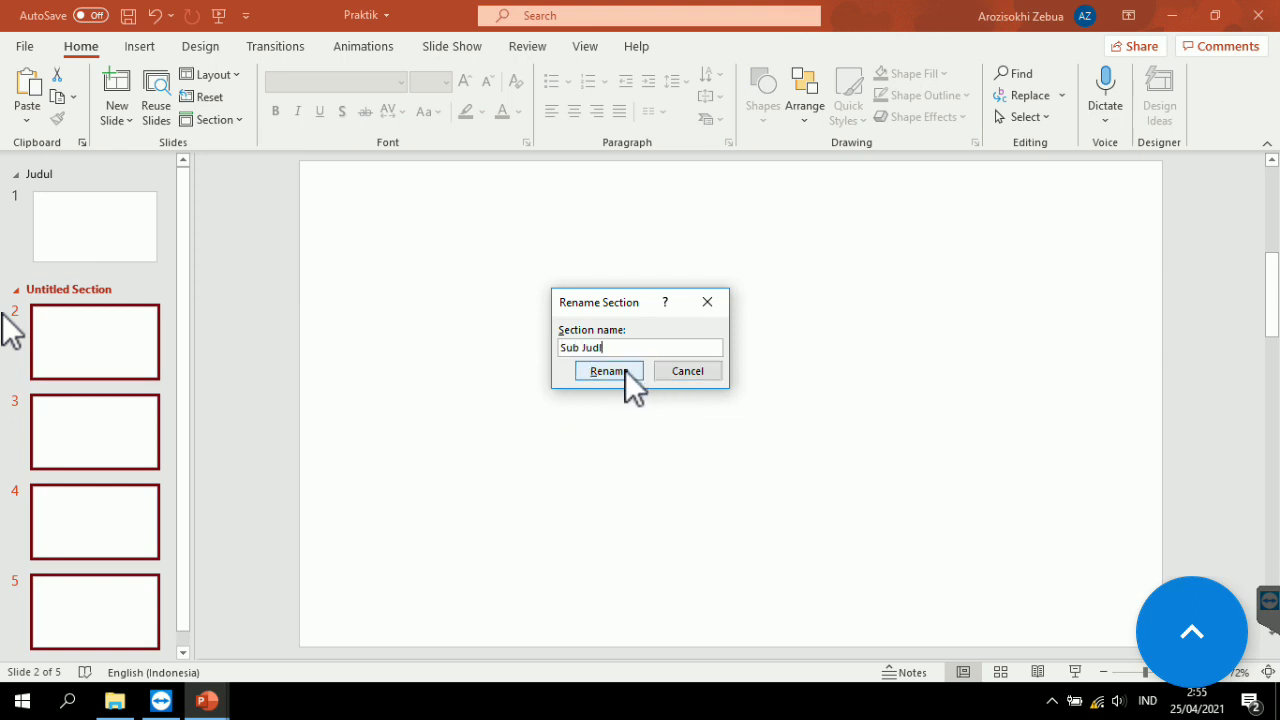
pyautogui.click(625, 372)
pyautogui.click(79, 445)
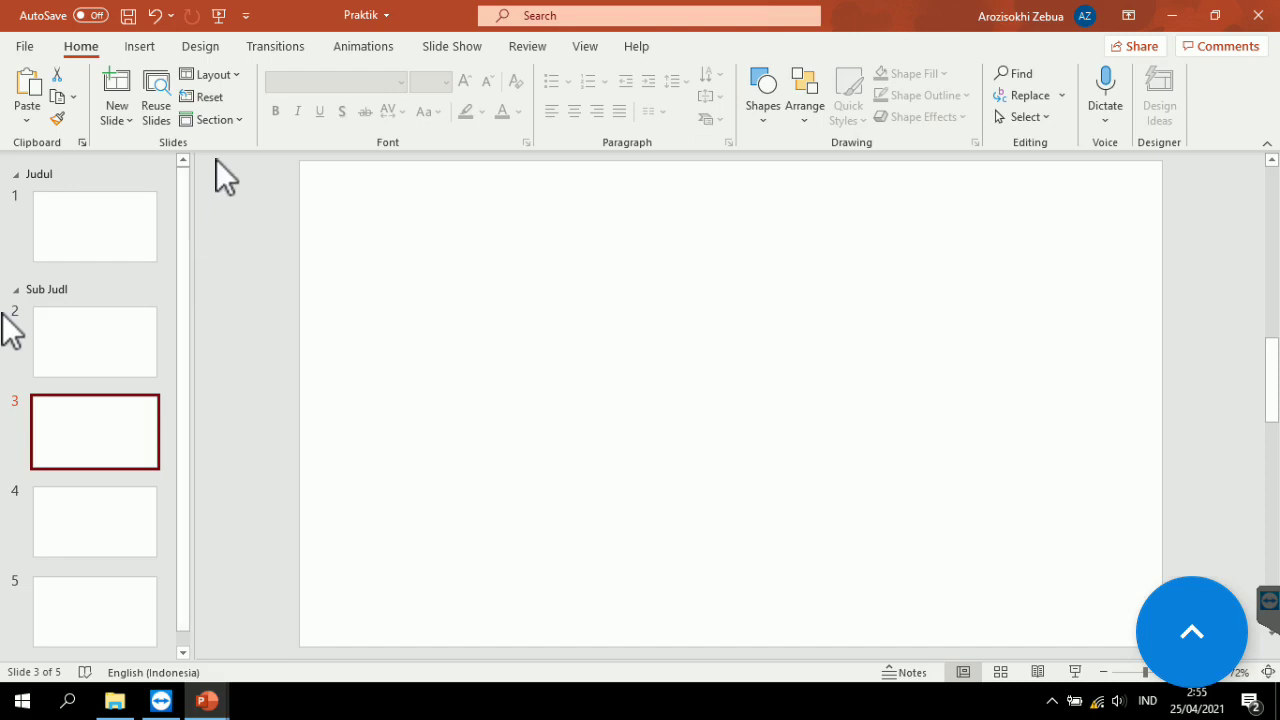
pyautogui.click(237, 122)
pyautogui.click(258, 147)
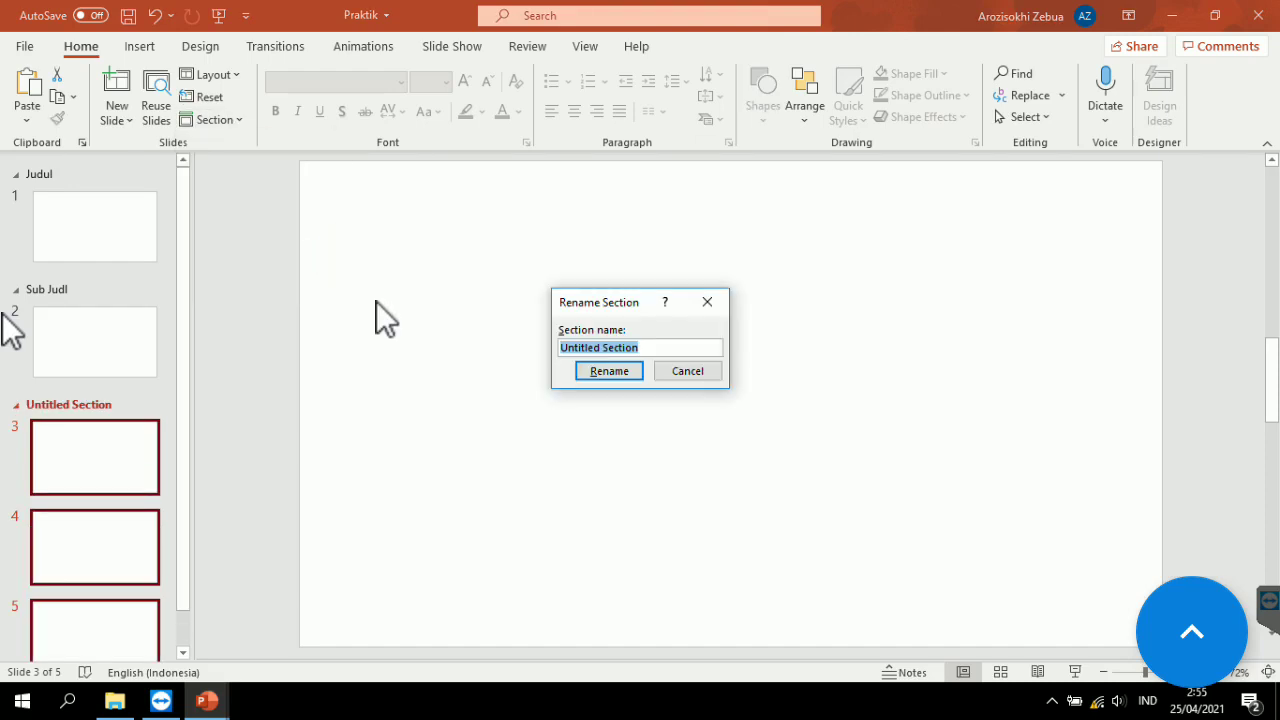
pyautogui.write('2 Konten')
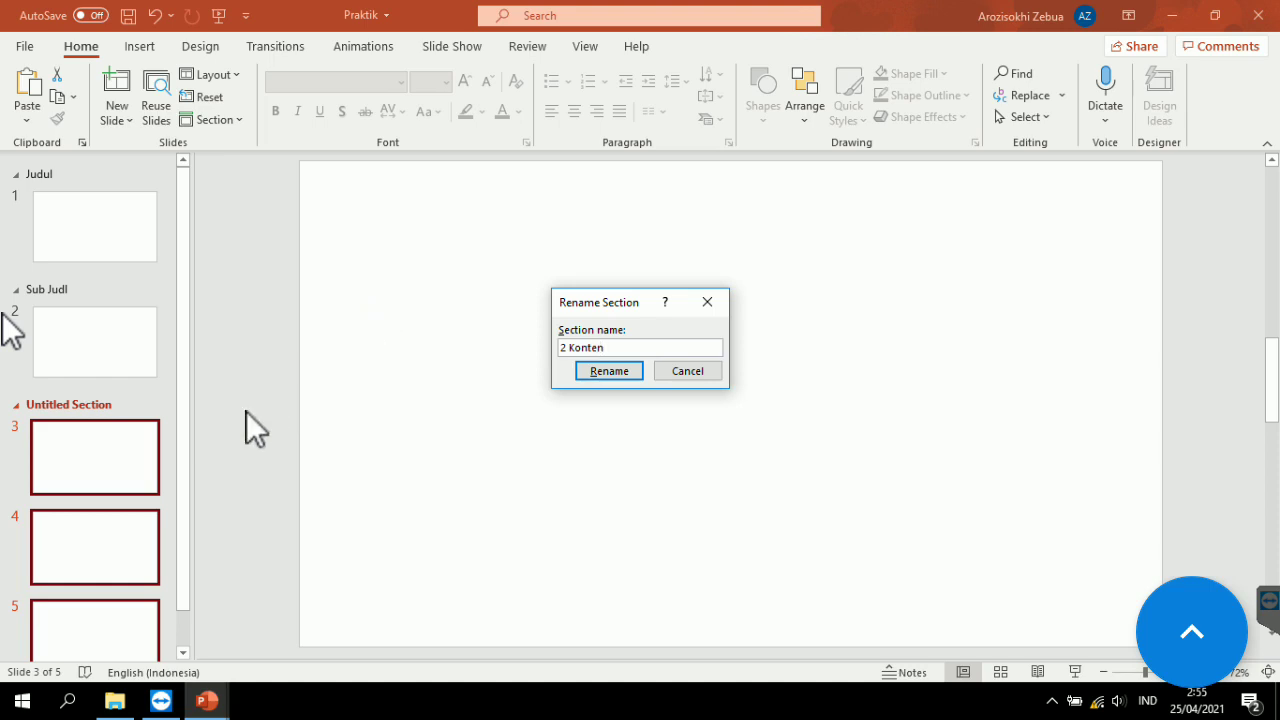
pyautogui.click(609, 371)
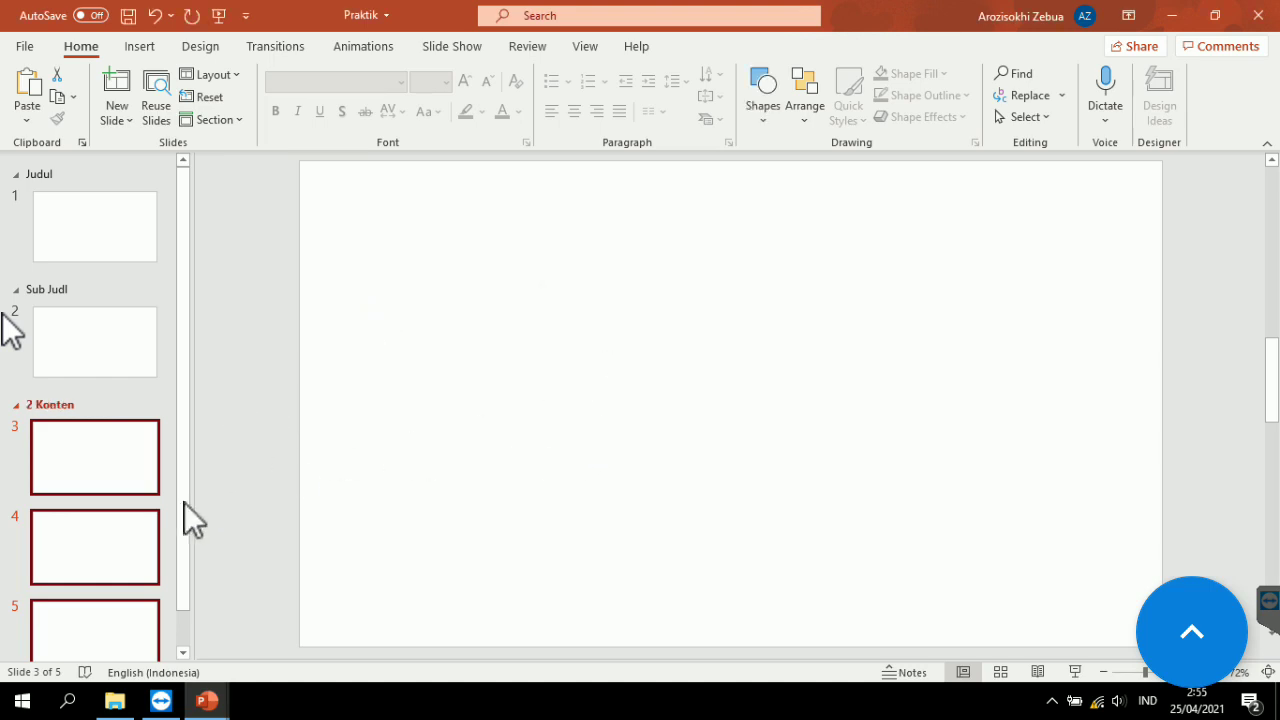
# Add sections 'Konten Gambar' at slide 4 and 'Q&A' at slide 5.
pyautogui.click(114, 543)
pyautogui.click(240, 120)
pyautogui.click(252, 140)
pyautogui.write('Konten Gambar')
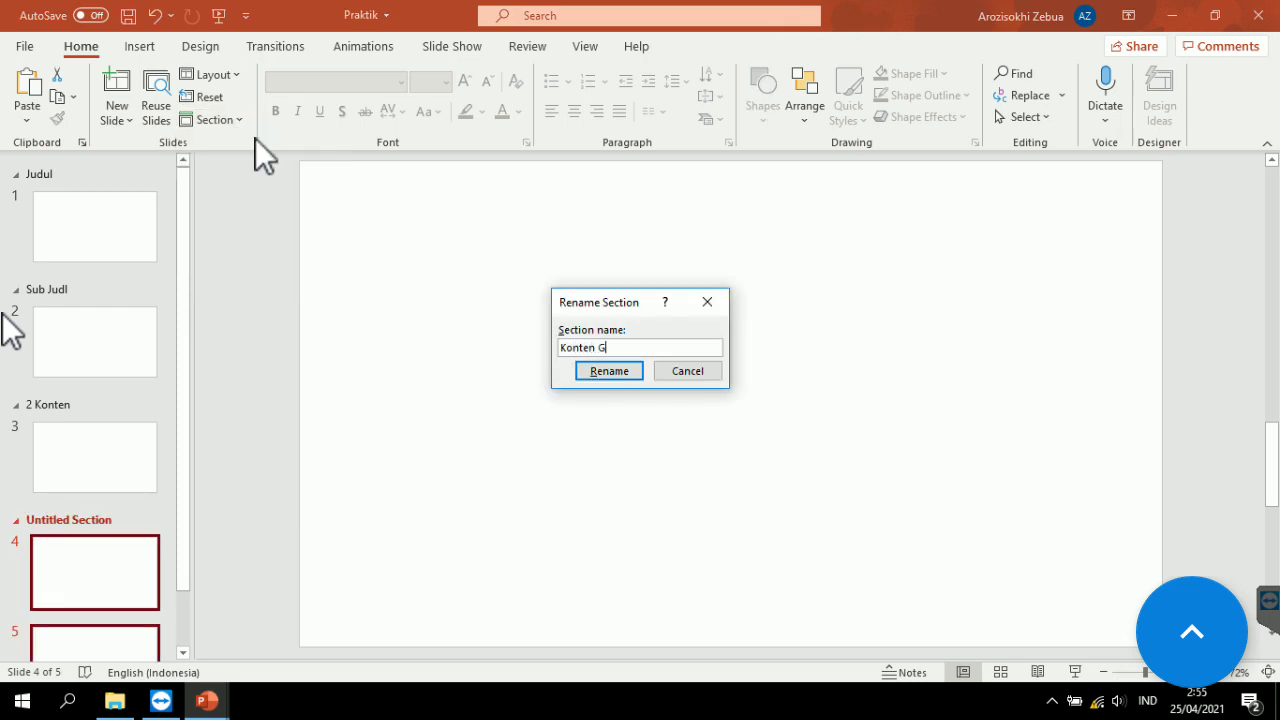
pyautogui.click(603, 371)
pyautogui.scroll(-1, 160, 555)
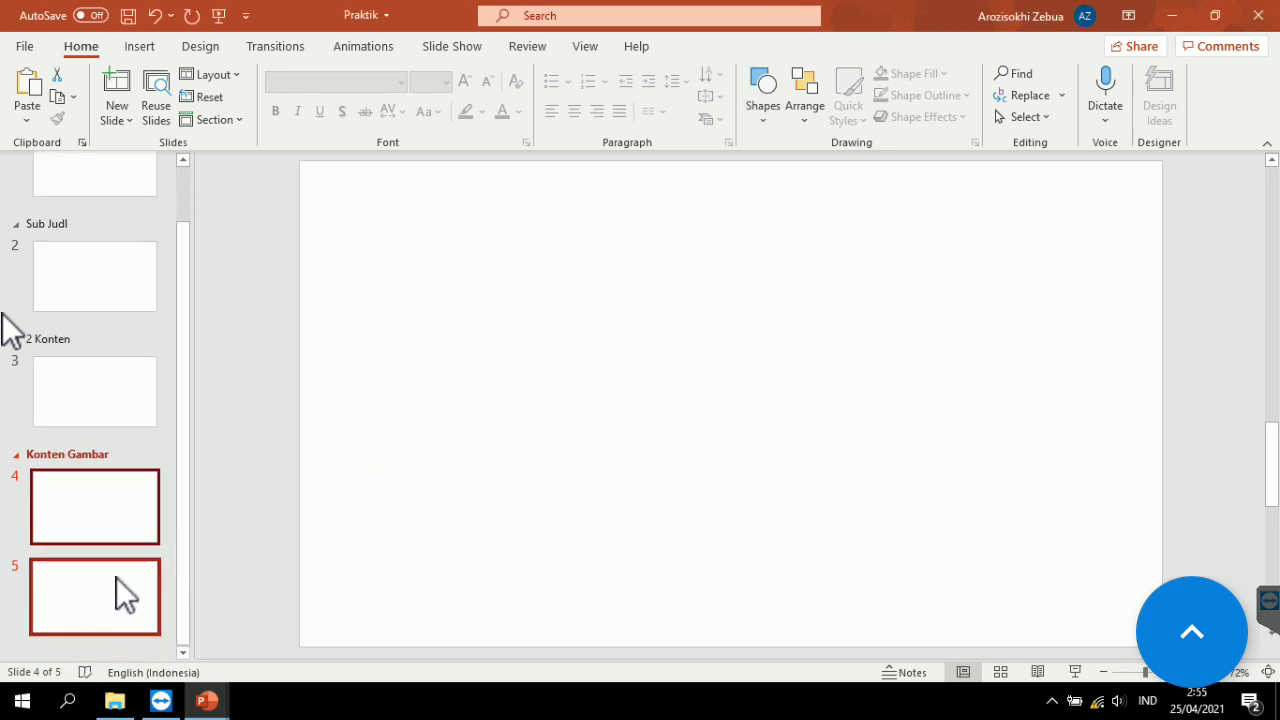
pyautogui.click(140, 585)
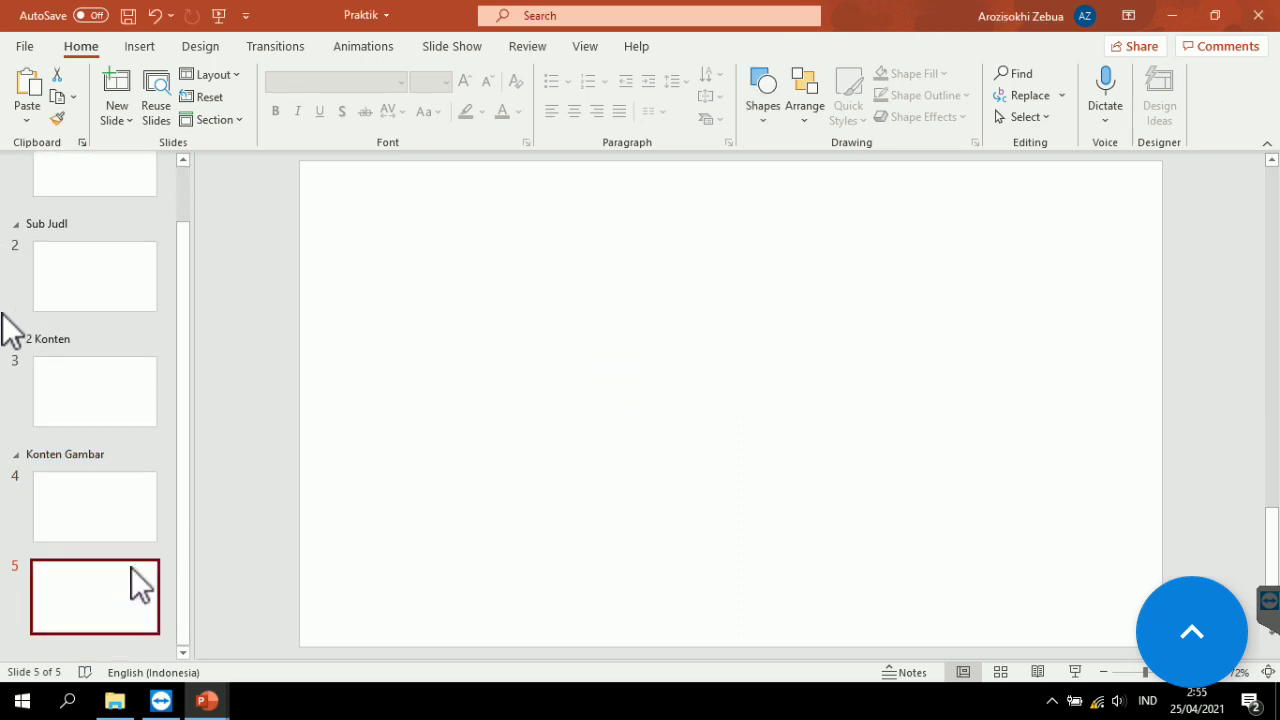
pyautogui.click(238, 121)
pyautogui.click(268, 147)
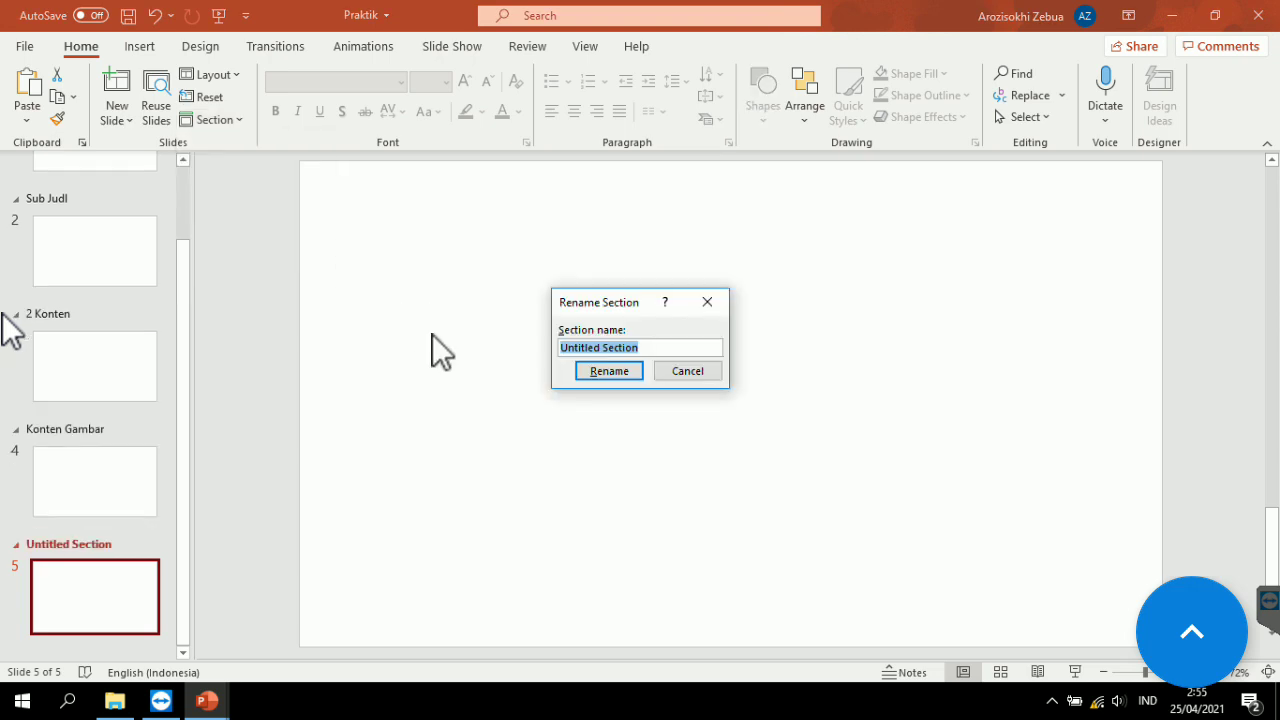
pyautogui.write('q')
pyautogui.press('BackSpace')
pyautogui.write('Q&A')
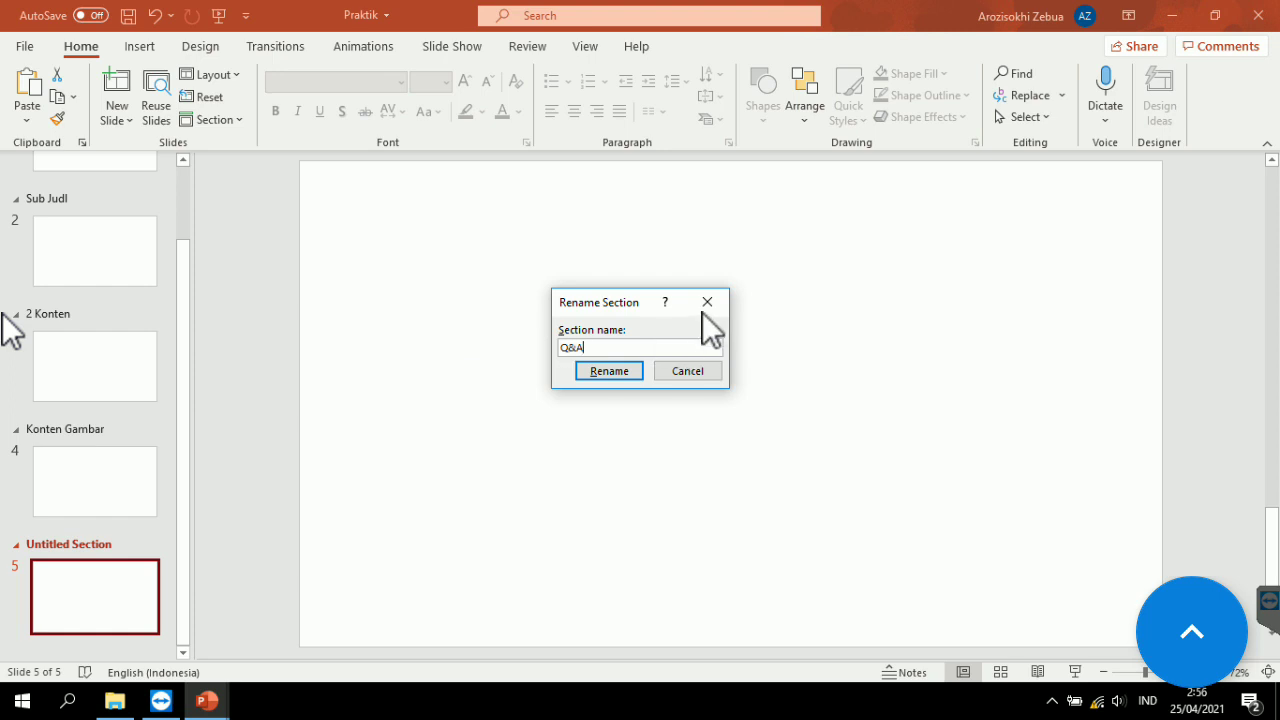
pyautogui.click(612, 374)
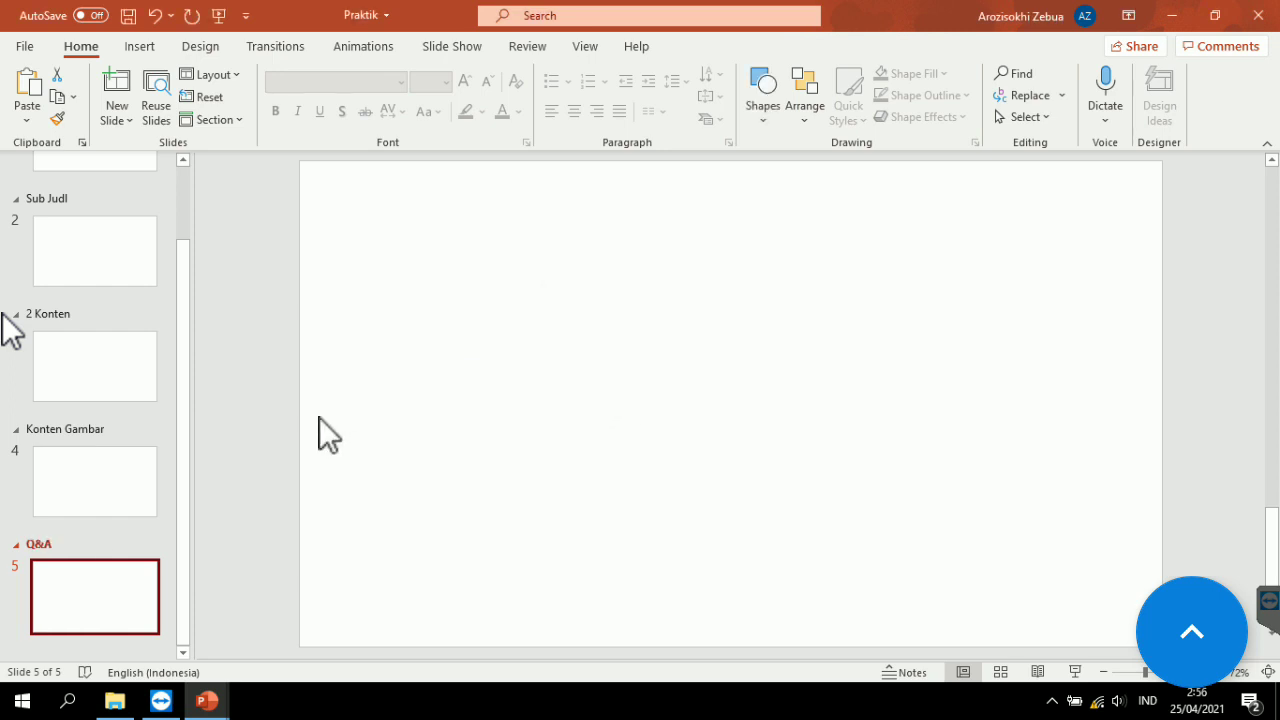
pyautogui.scroll(1, 70, 570)
# Open Format Background for slide 1 and give it a solid orange fill.
pyautogui.click(100, 250)
pyautogui.scroll(-1, 57, 322)
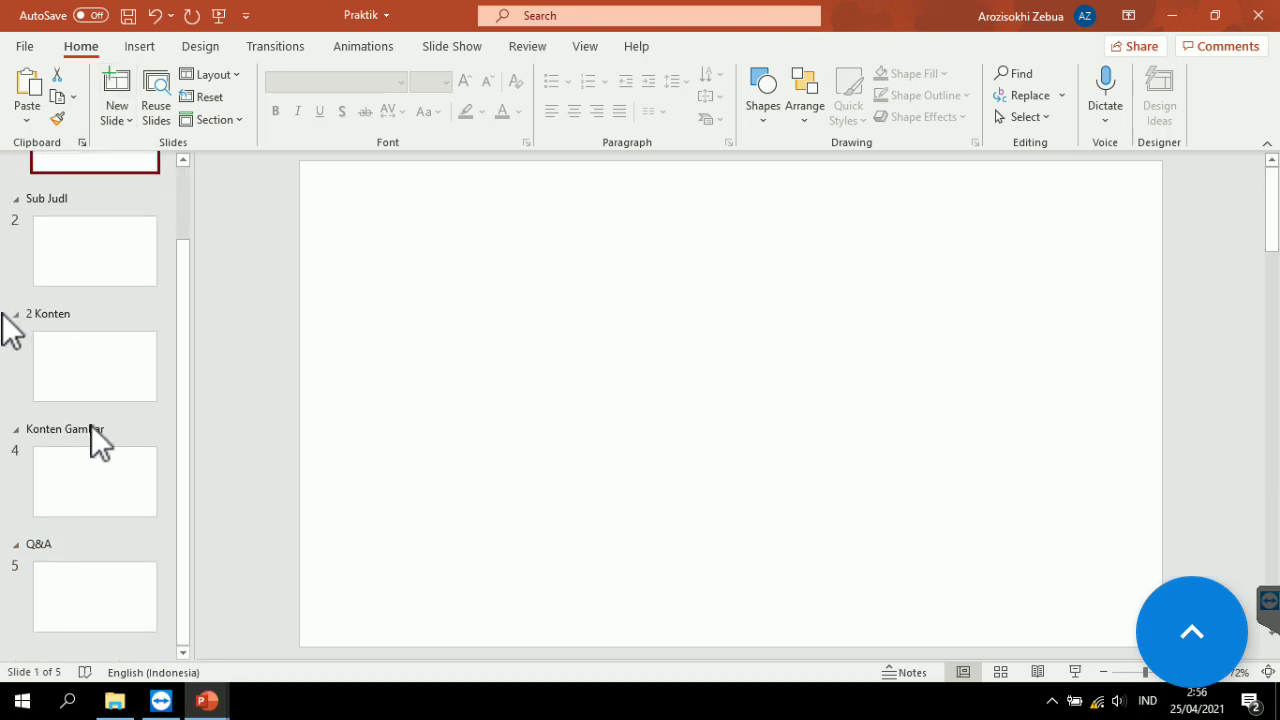
pyautogui.scroll(1, 97, 491)
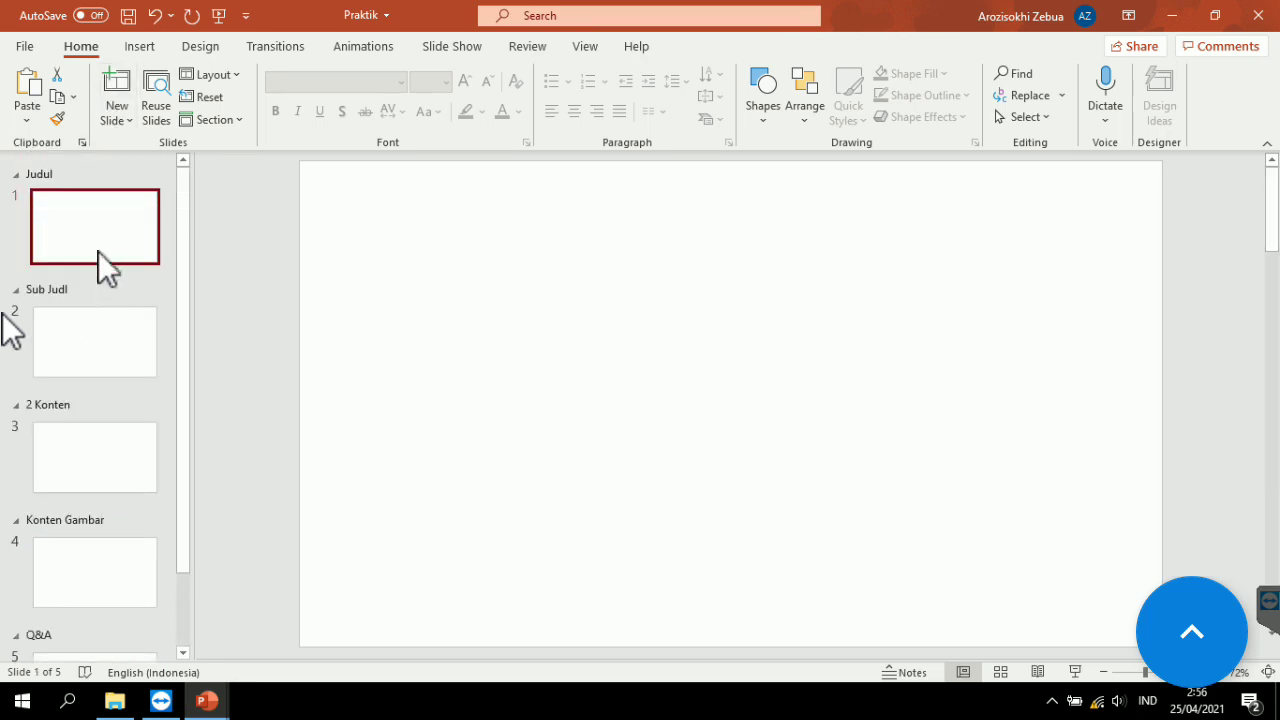
pyautogui.click(211, 46)
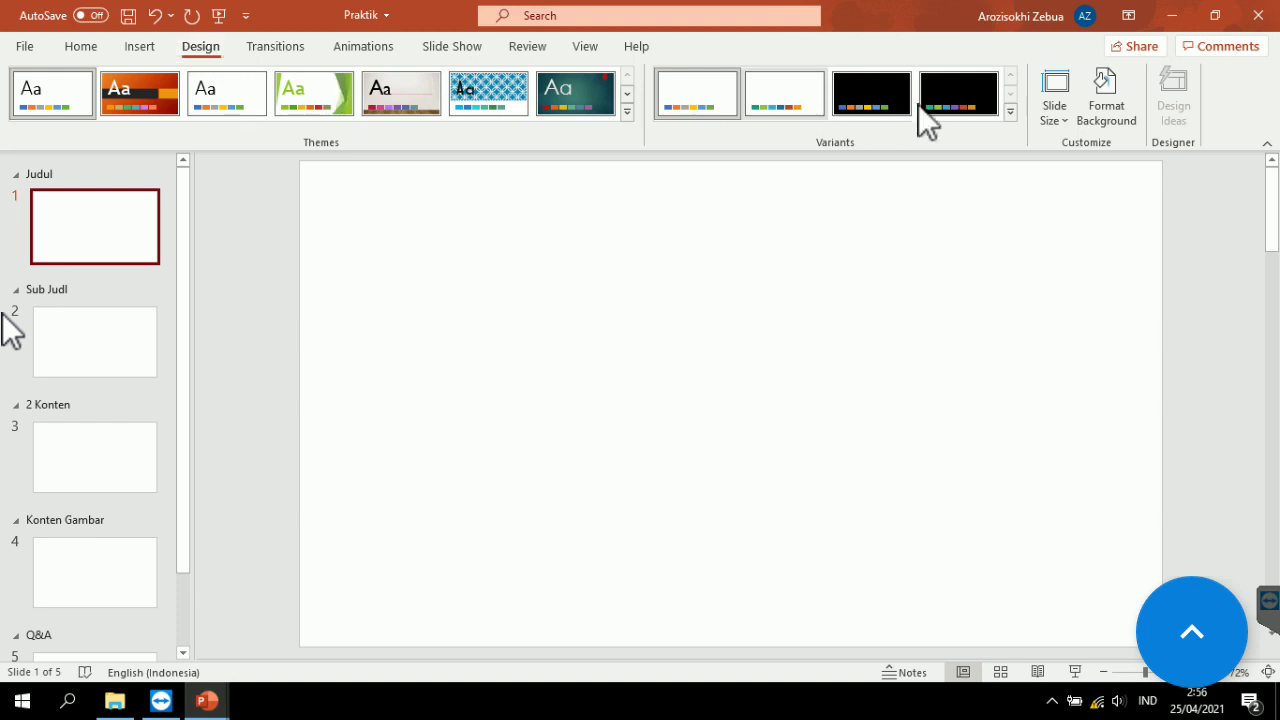
pyautogui.click(1121, 111)
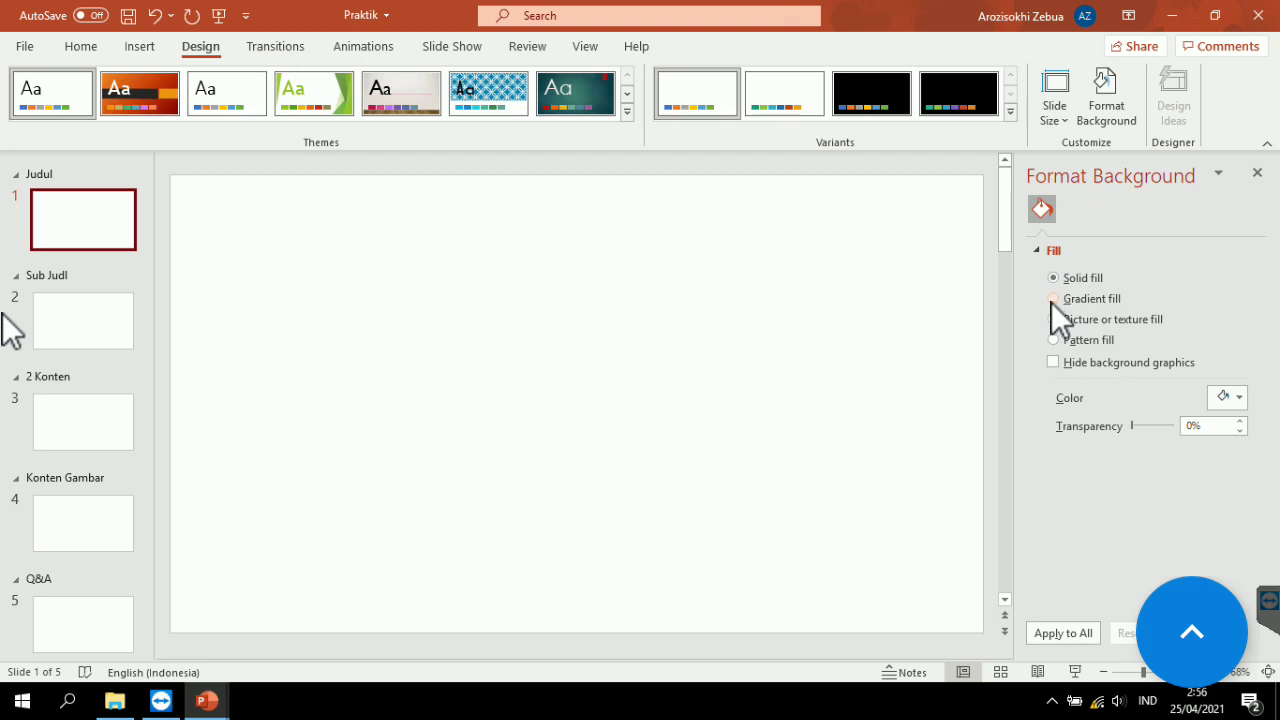
pyautogui.click(1230, 398)
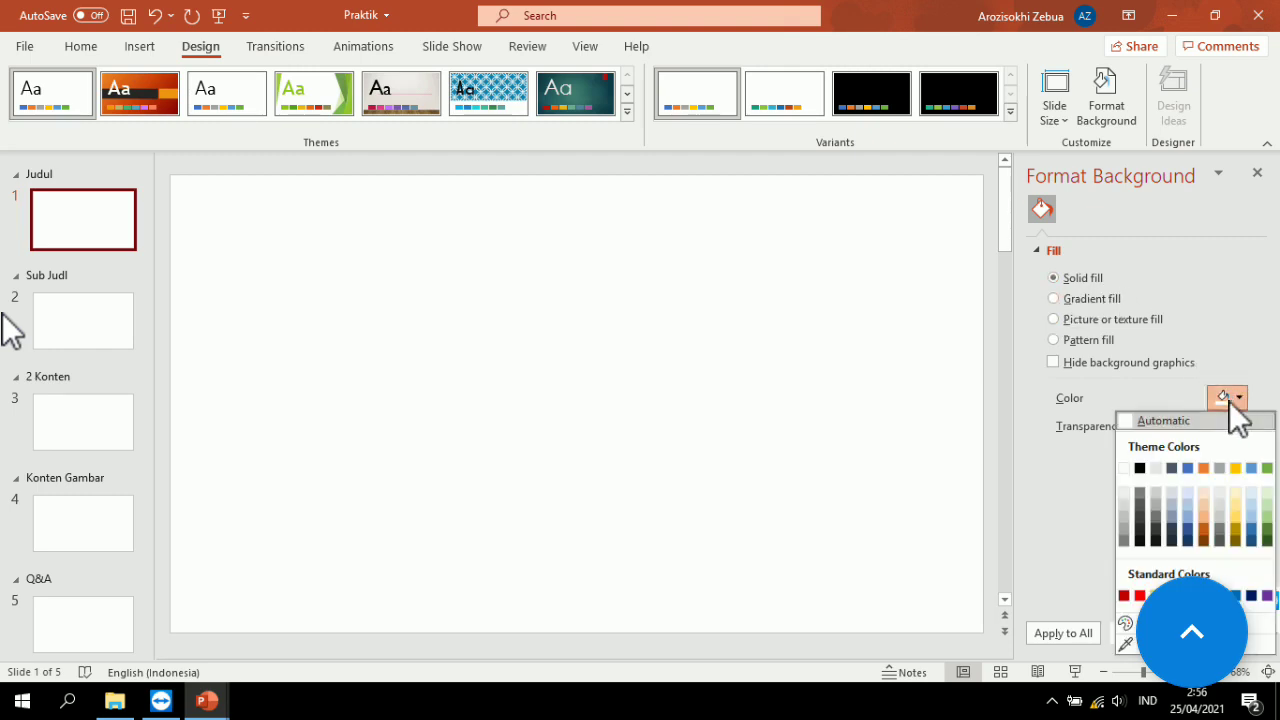
pyautogui.click(1203, 468)
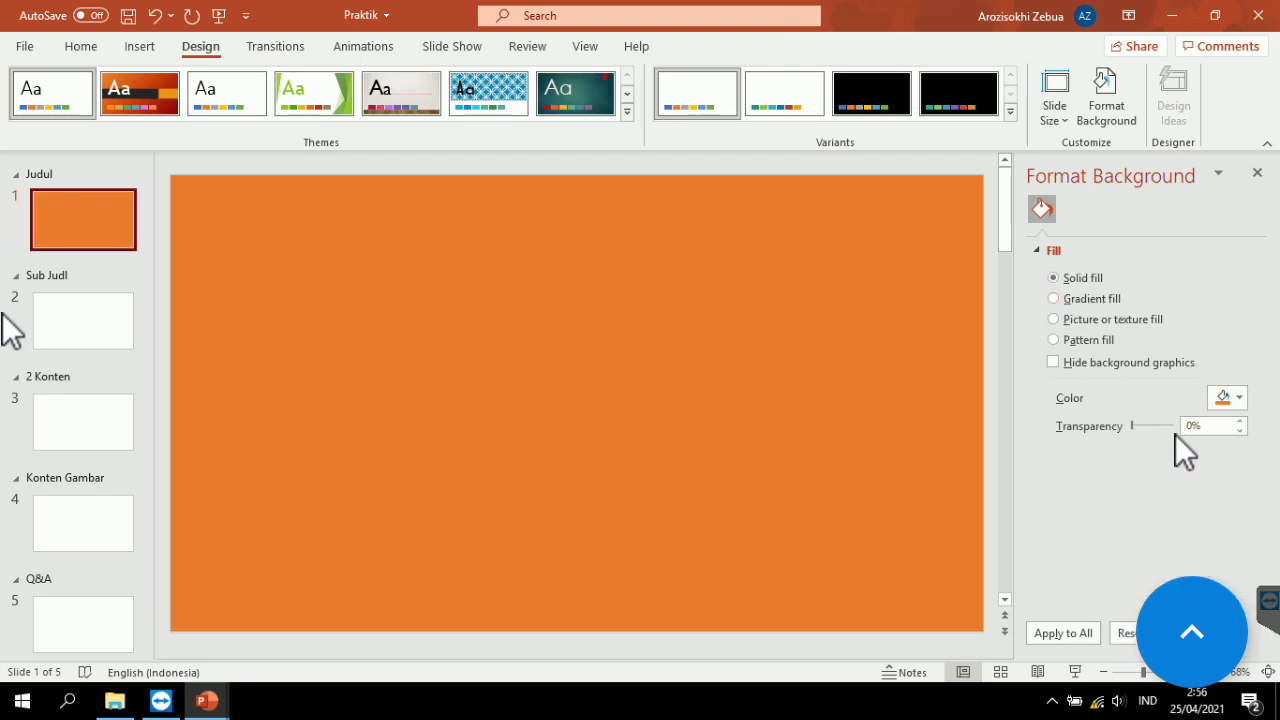
# Change the background colour to dark navy, then dark green, then switch to gradient fill.
pyautogui.click(1240, 398)
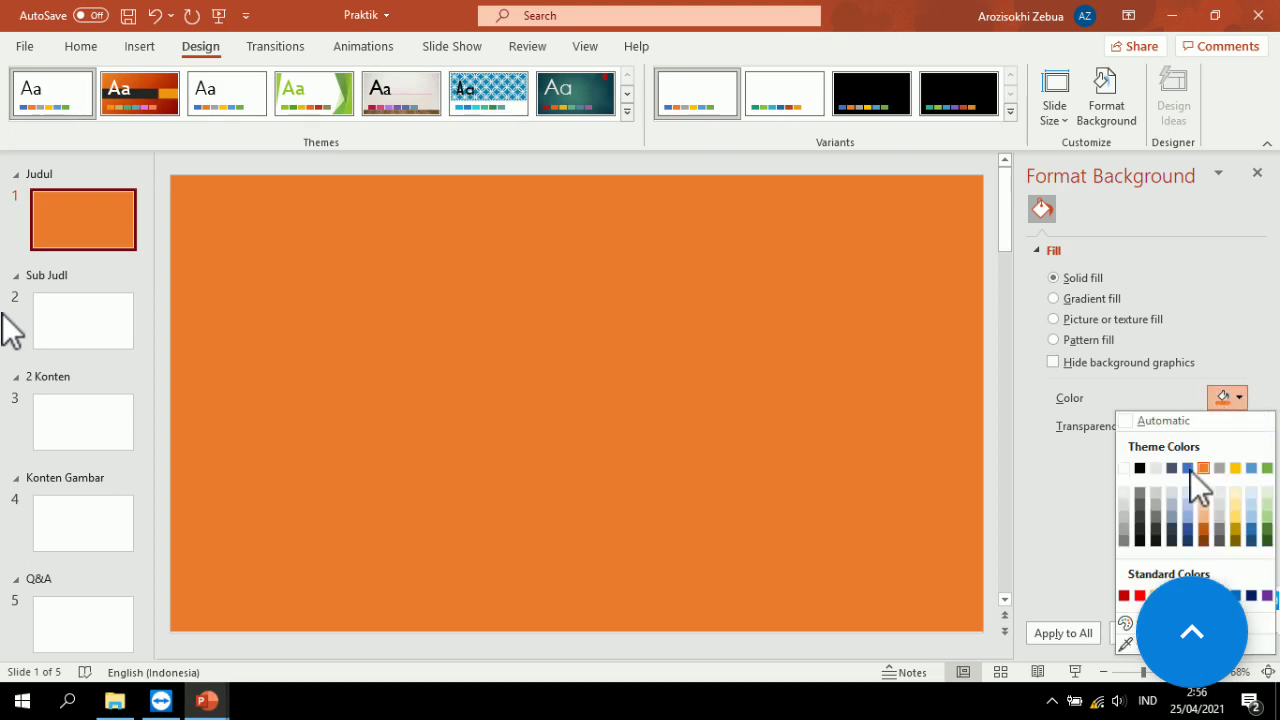
pyautogui.click(1187, 540)
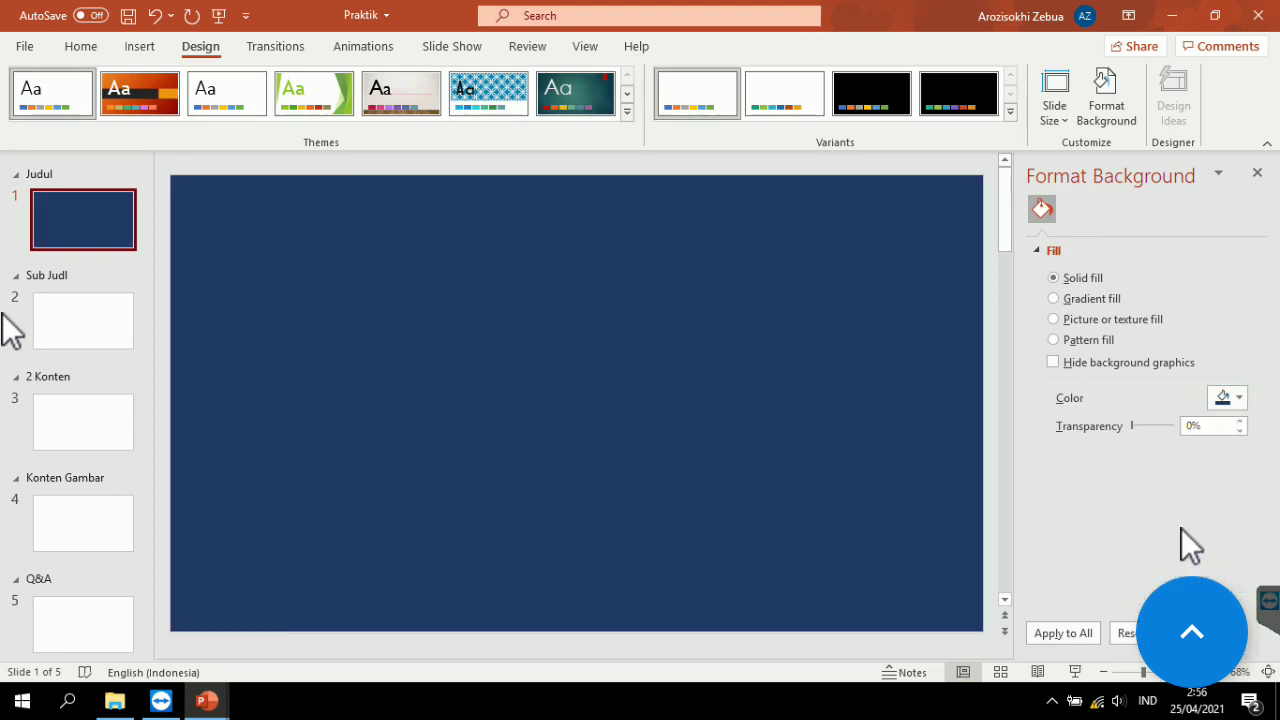
pyautogui.click(1240, 399)
pyautogui.click(1267, 540)
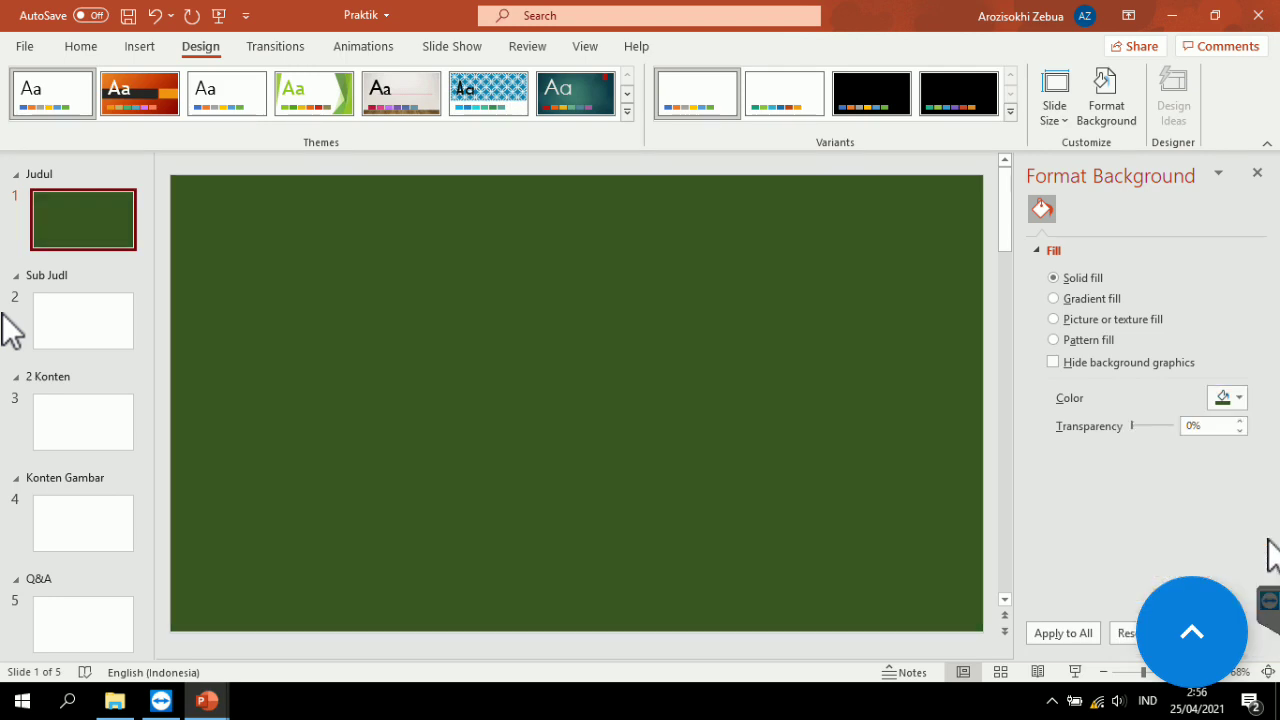
pyautogui.click(1056, 299)
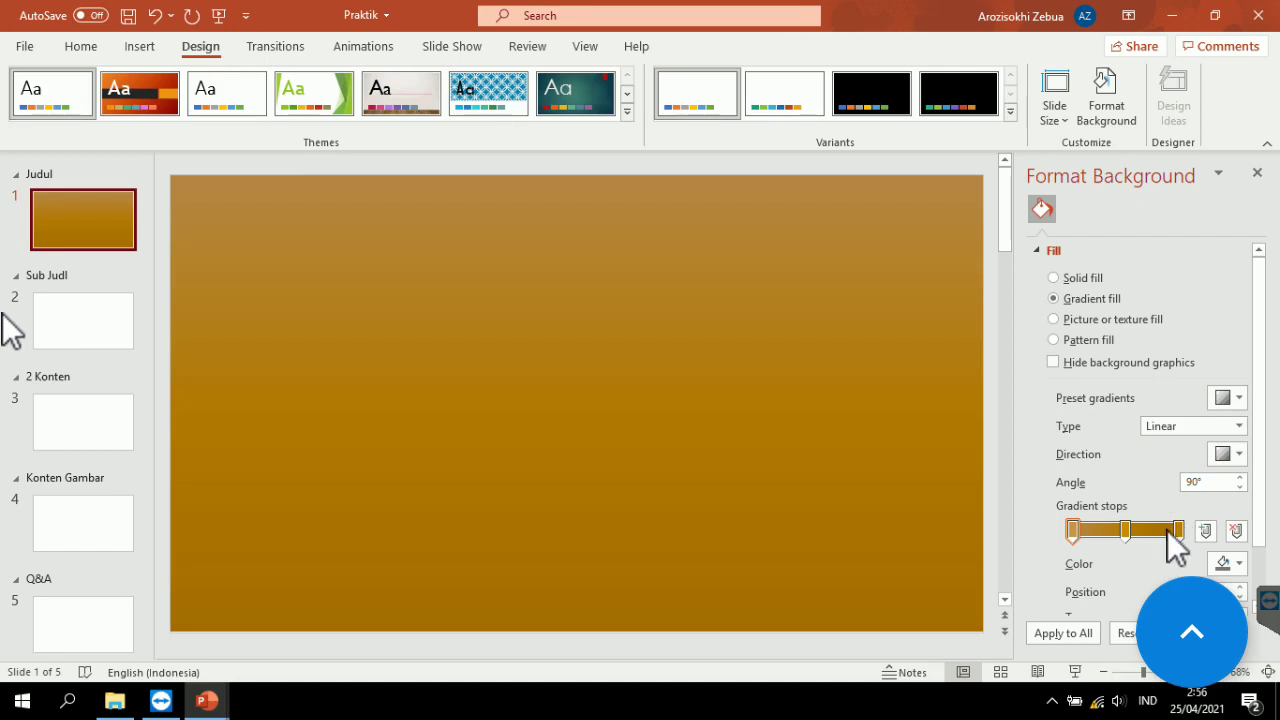
# Make the gradient radial and centred, with a red first stop and blue middle stop.
pyautogui.click(1238, 427)
pyautogui.click(1198, 463)
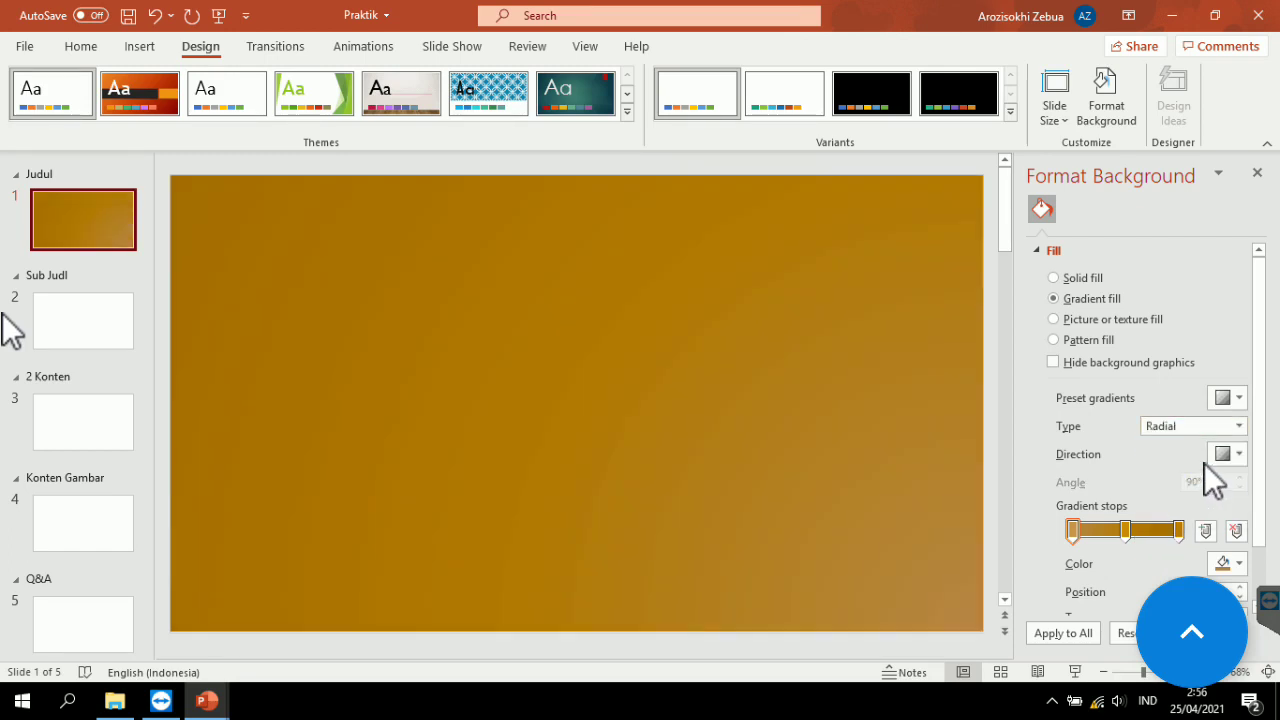
pyautogui.click(1235, 455)
pyautogui.click(1179, 496)
pyautogui.click(1236, 563)
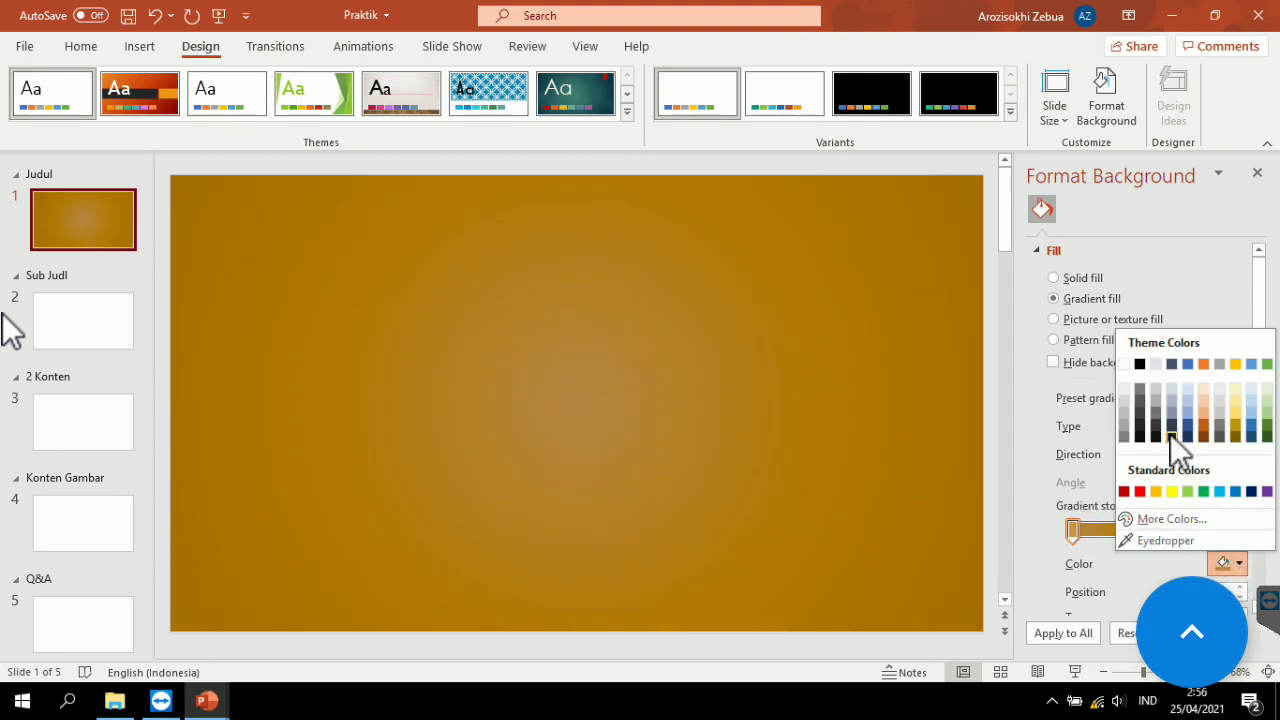
pyautogui.click(1142, 491)
pyautogui.click(1124, 530)
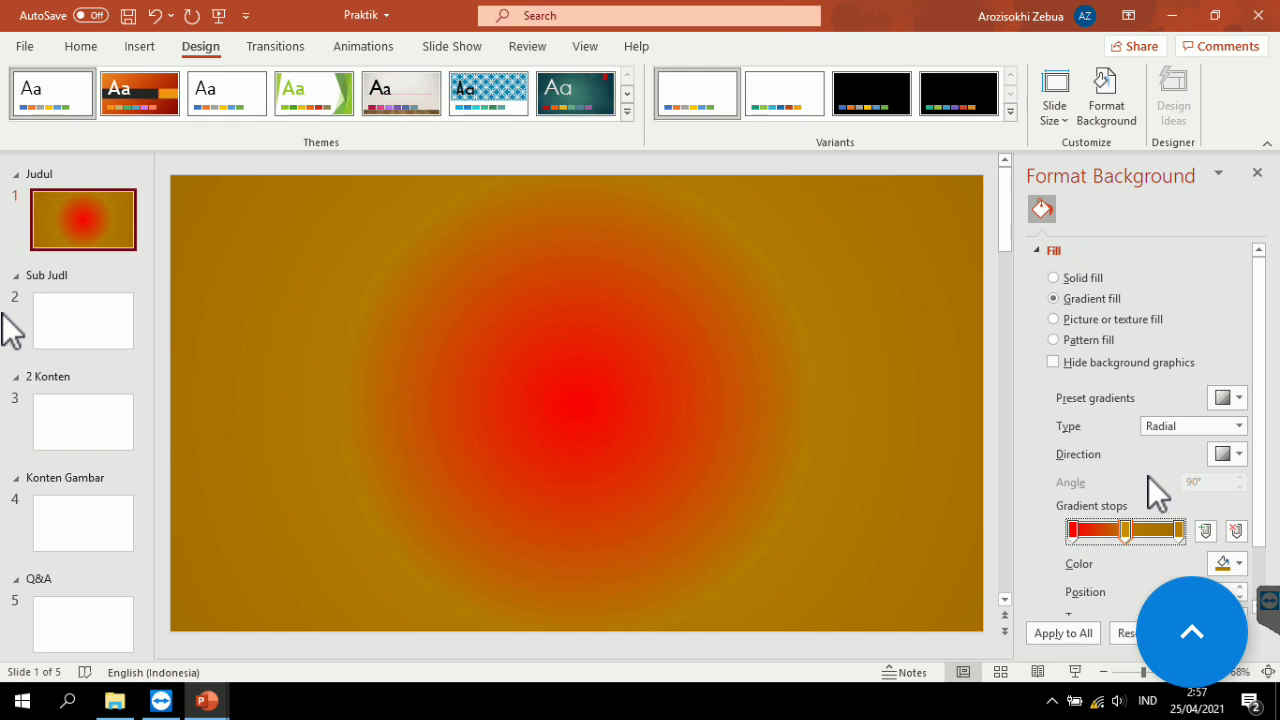
pyautogui.click(1127, 534)
pyautogui.click(1239, 564)
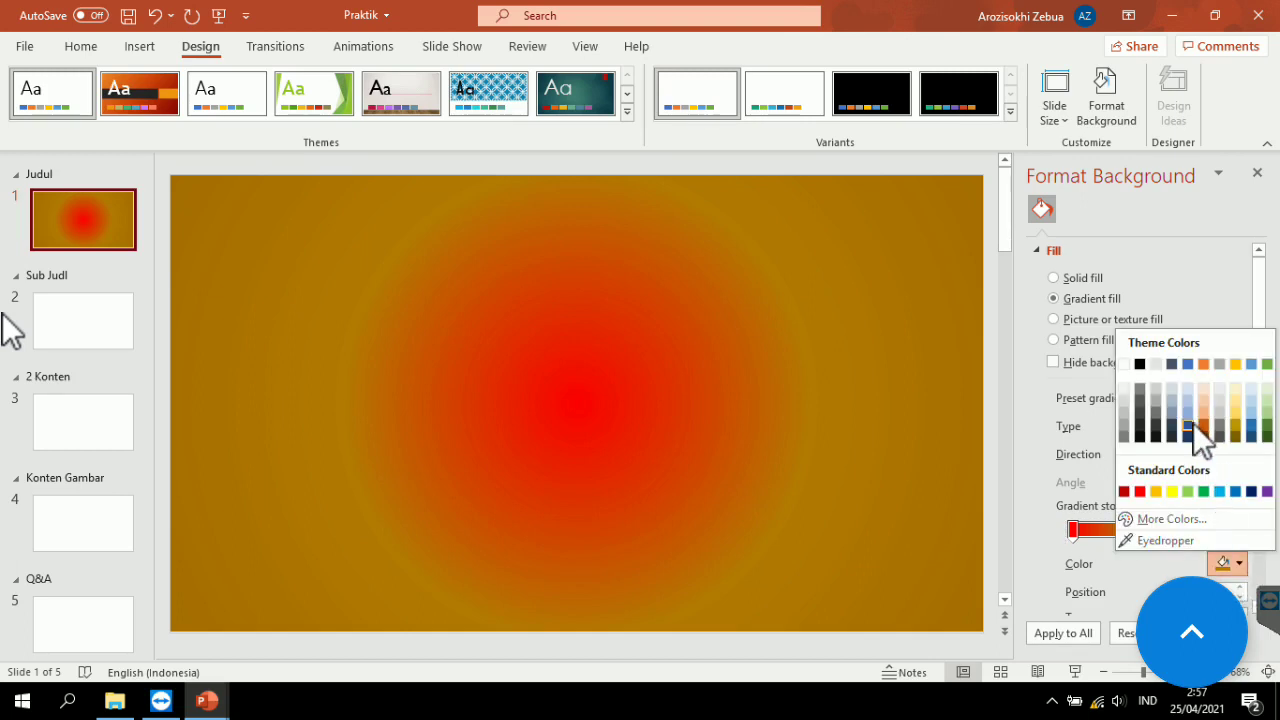
pyautogui.click(1194, 426)
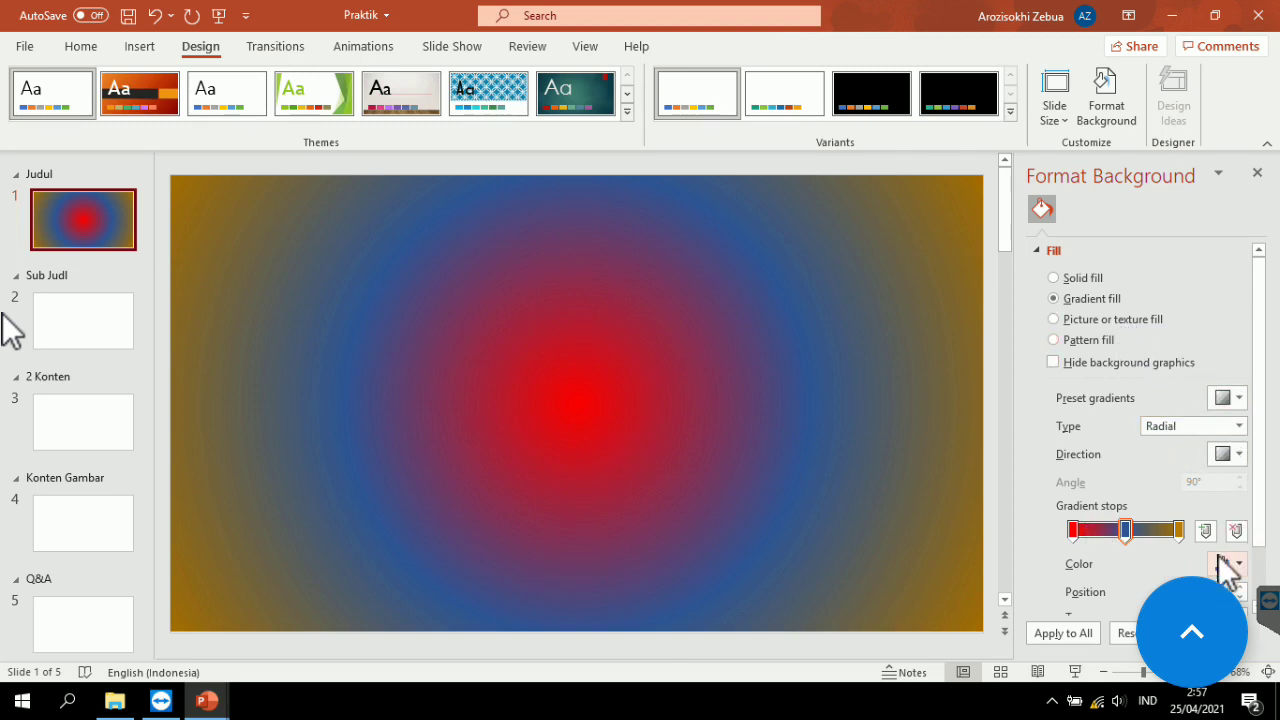
# Recolour the stops to a pale blue centre, blue middle and dark blue edges, then give slide 2 a gradient.
pyautogui.click(1074, 536)
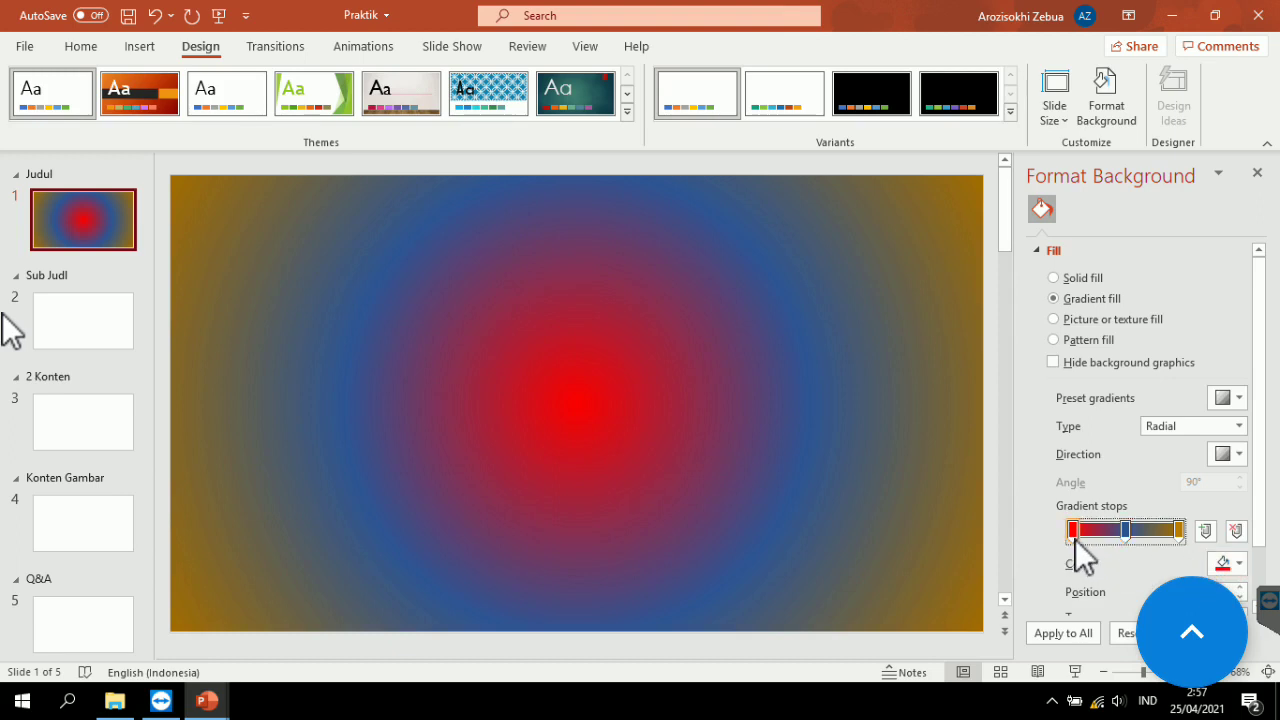
pyautogui.click(1228, 563)
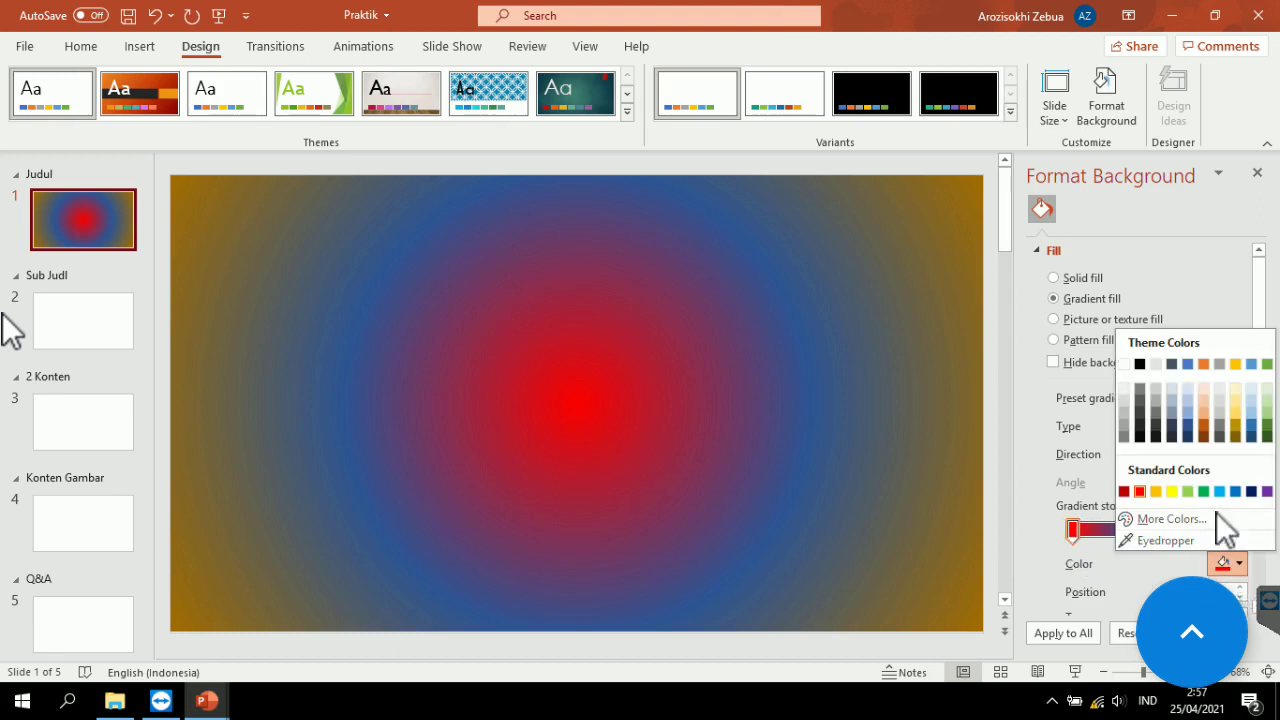
pyautogui.click(1190, 390)
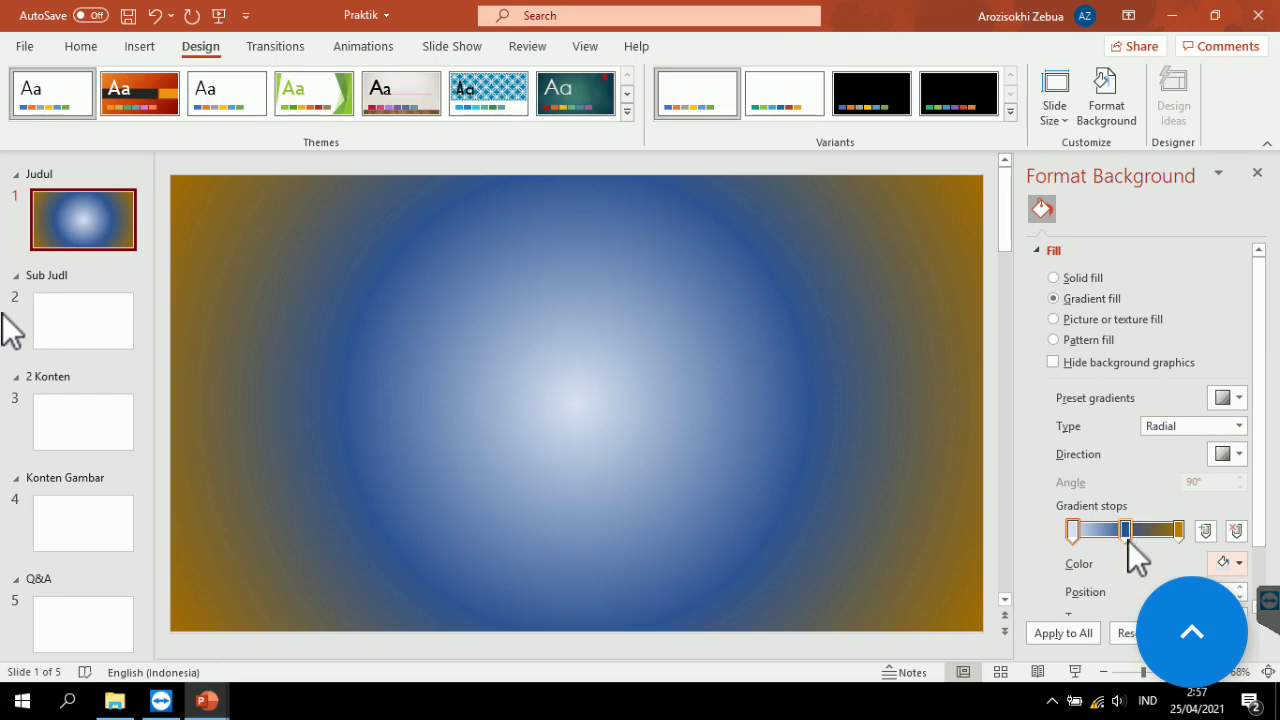
pyautogui.click(1240, 565)
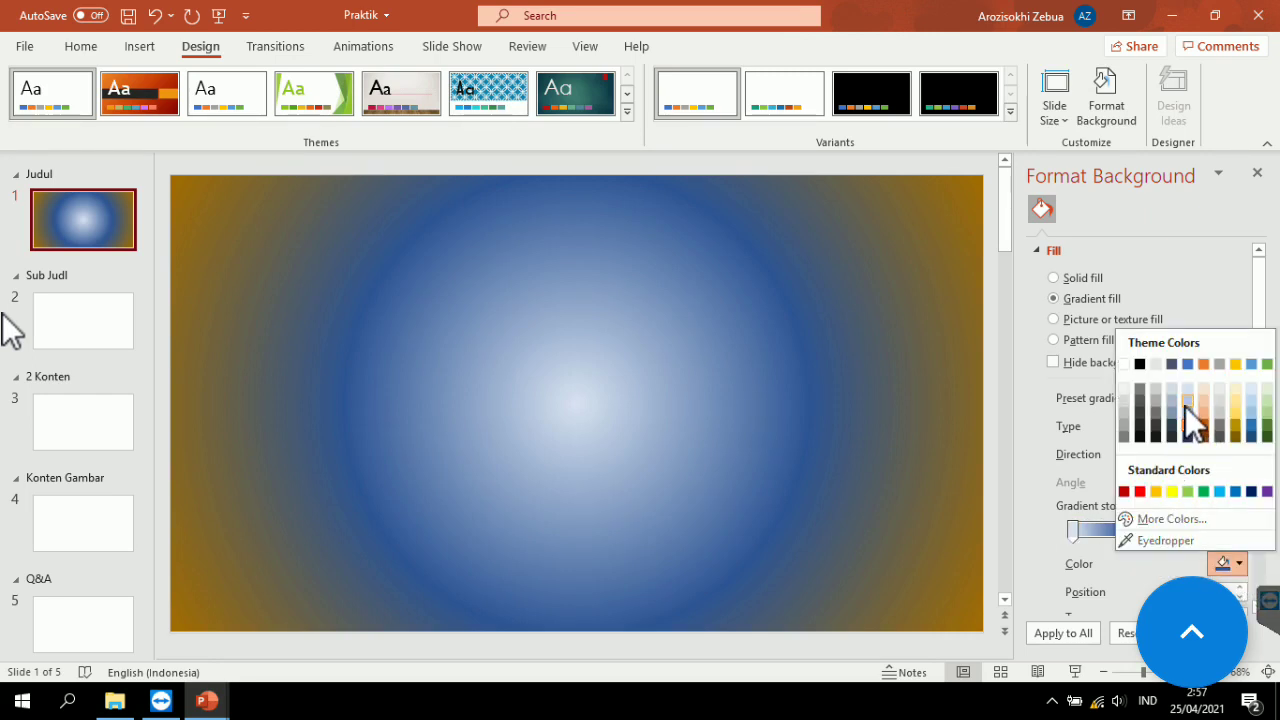
pyautogui.click(1188, 408)
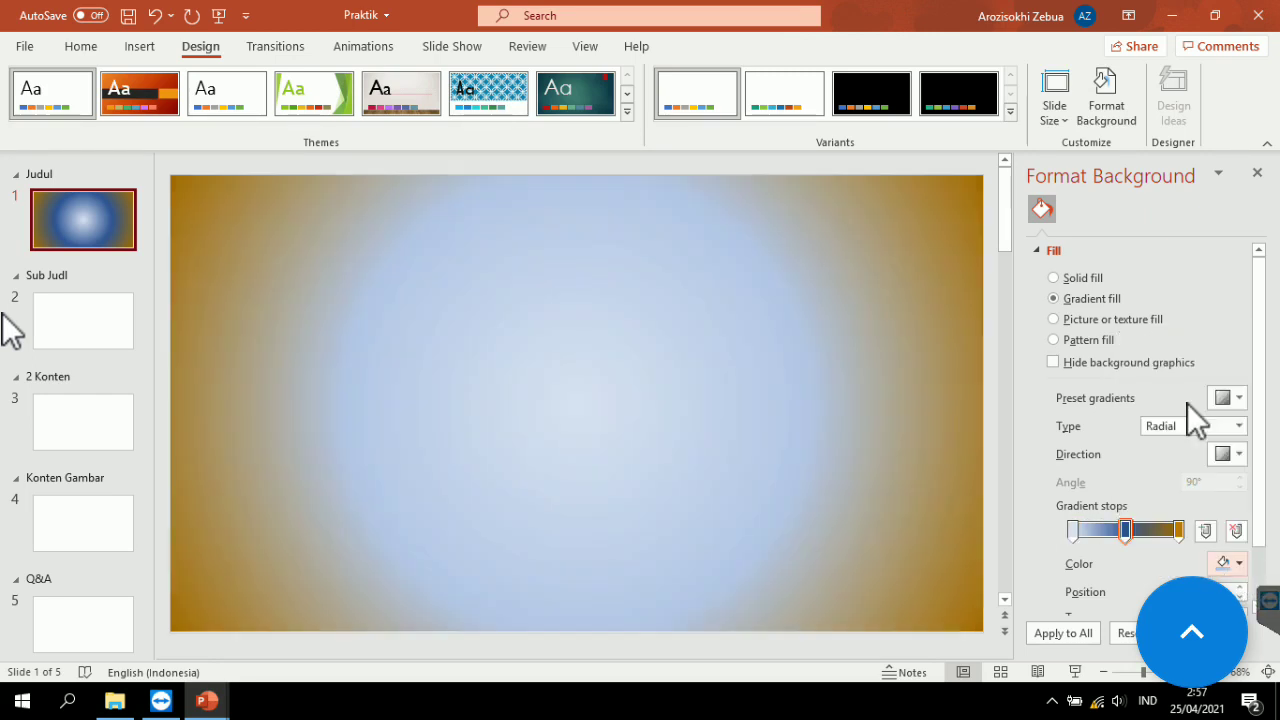
pyautogui.click(1238, 564)
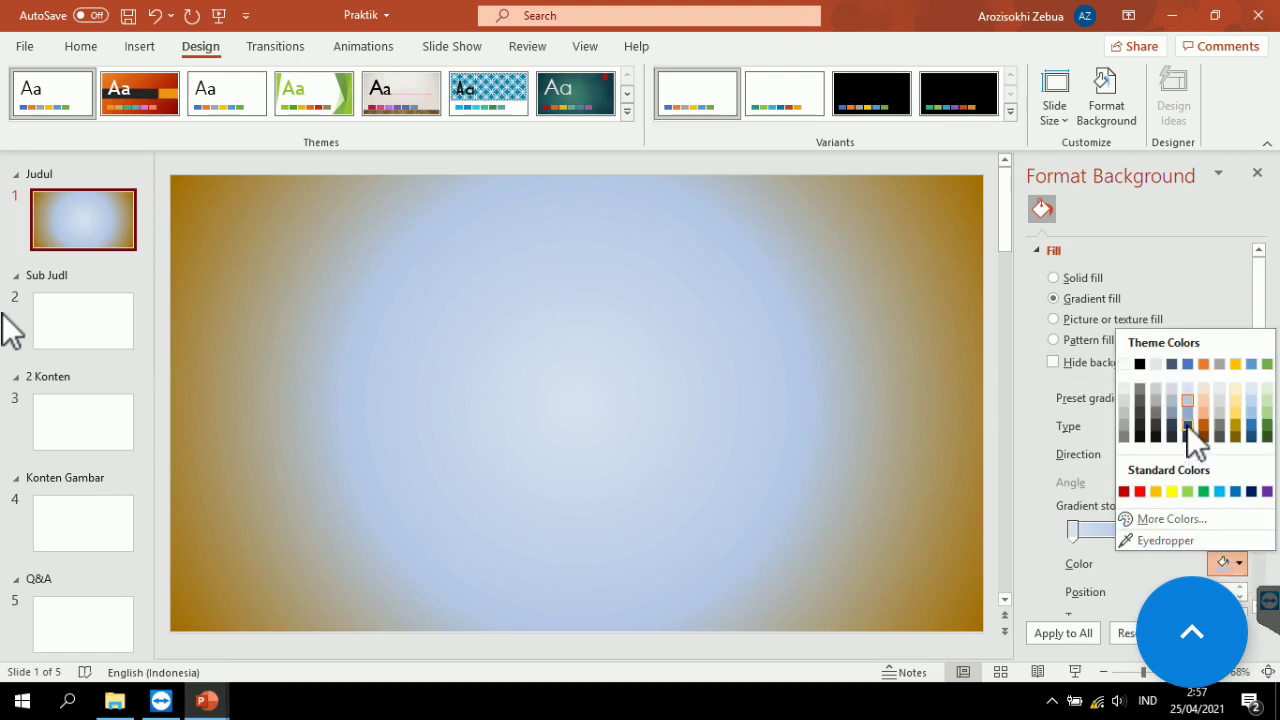
pyautogui.click(1189, 414)
pyautogui.click(1179, 530)
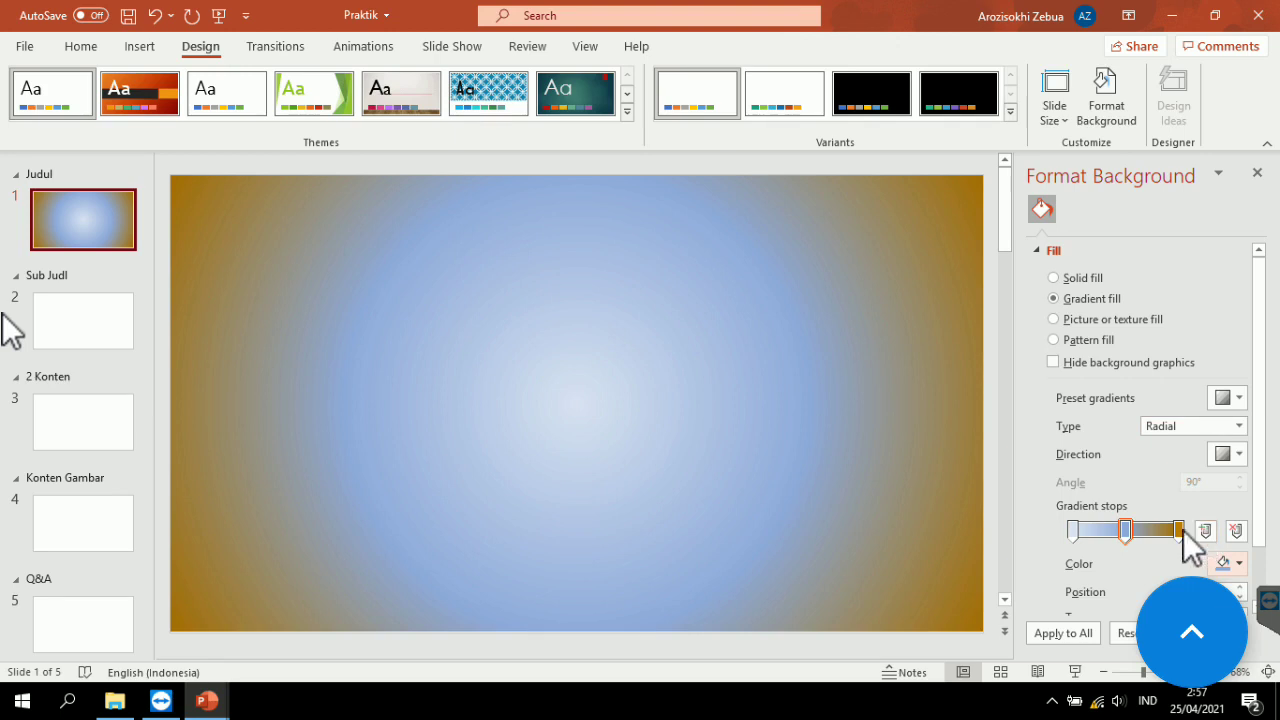
pyautogui.click(1238, 564)
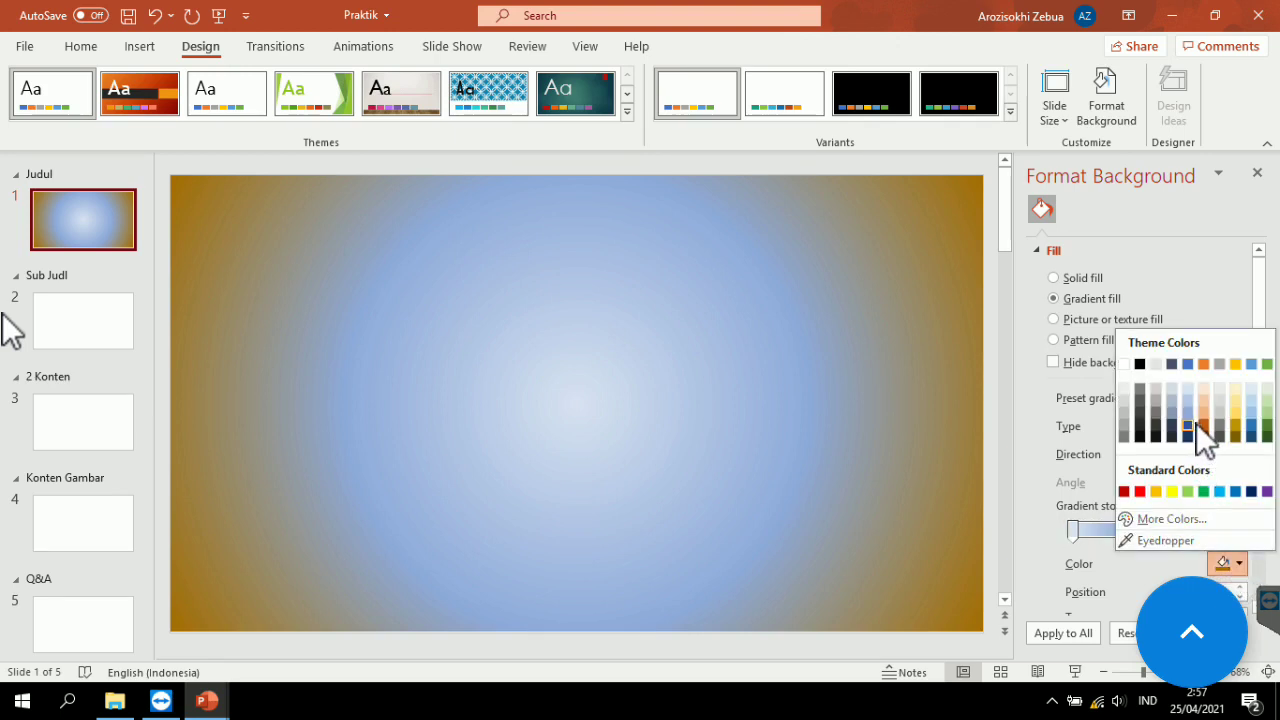
pyautogui.click(1193, 423)
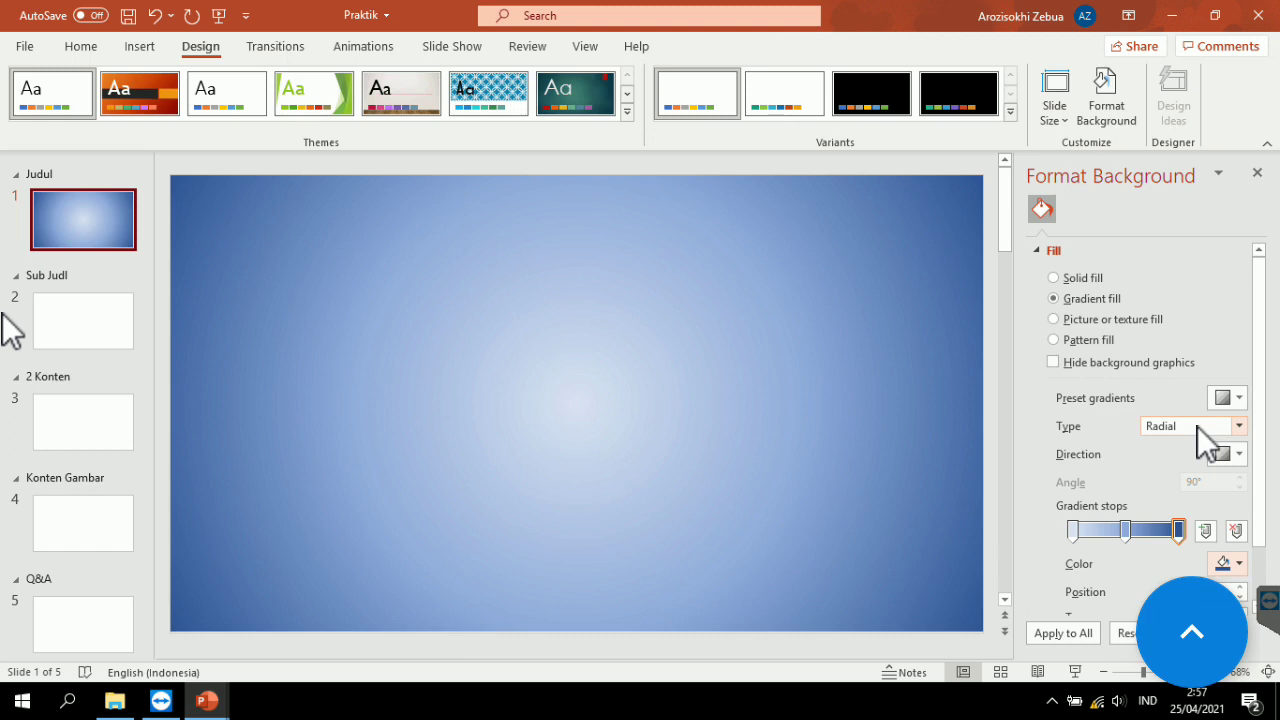
pyautogui.click(70, 315)
pyautogui.click(1099, 301)
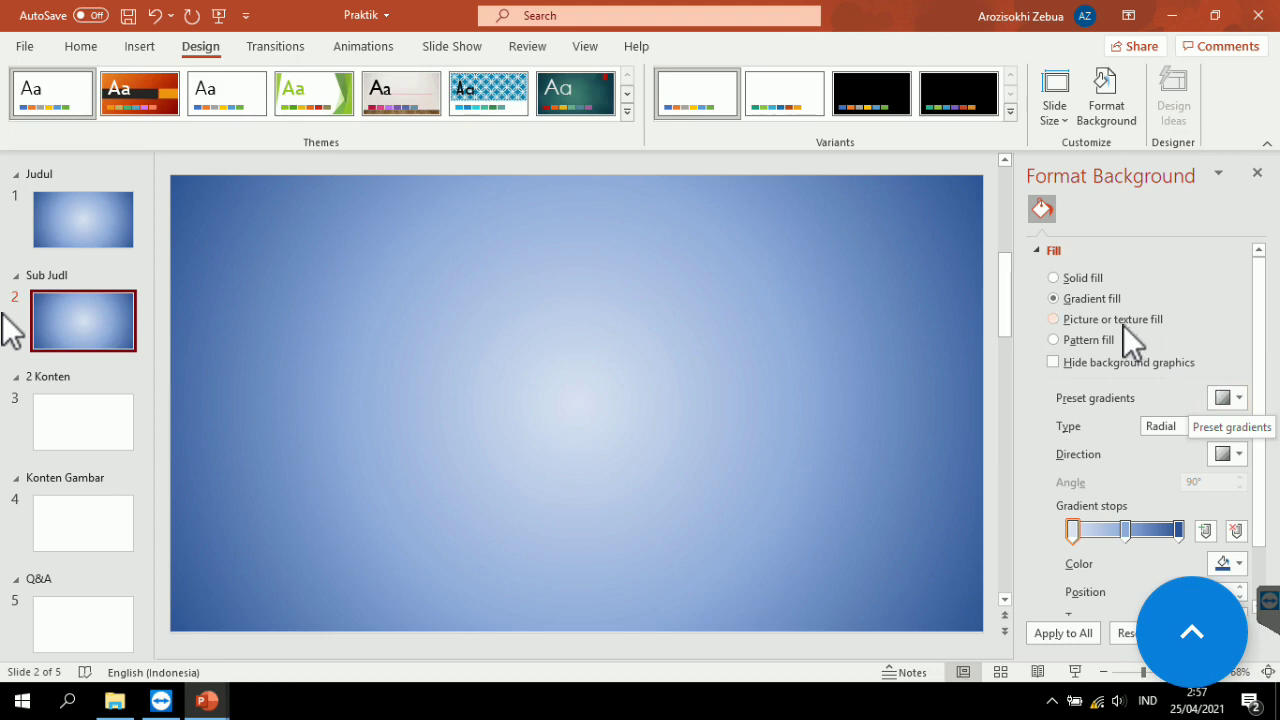
# Apply the blue fabric texture fill to slide 2's background, then select slide 3.
pyautogui.click(1060, 279)
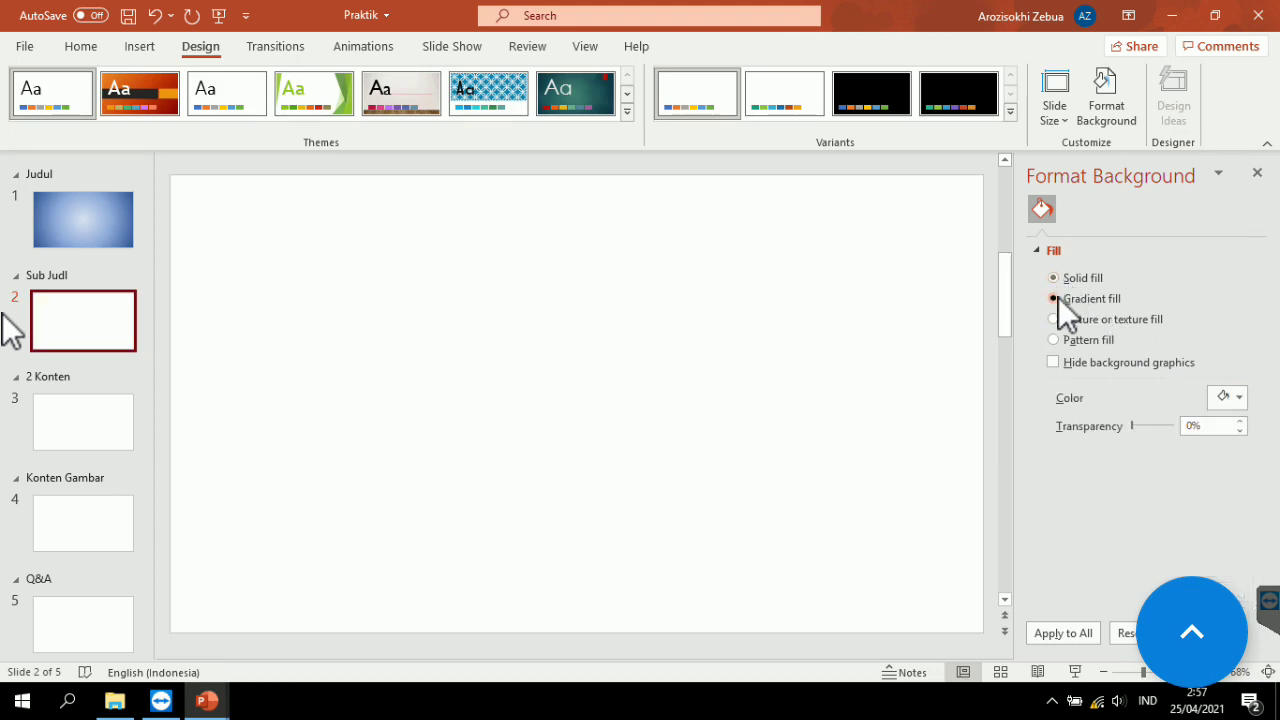
pyautogui.click(1058, 298)
pyautogui.click(1060, 319)
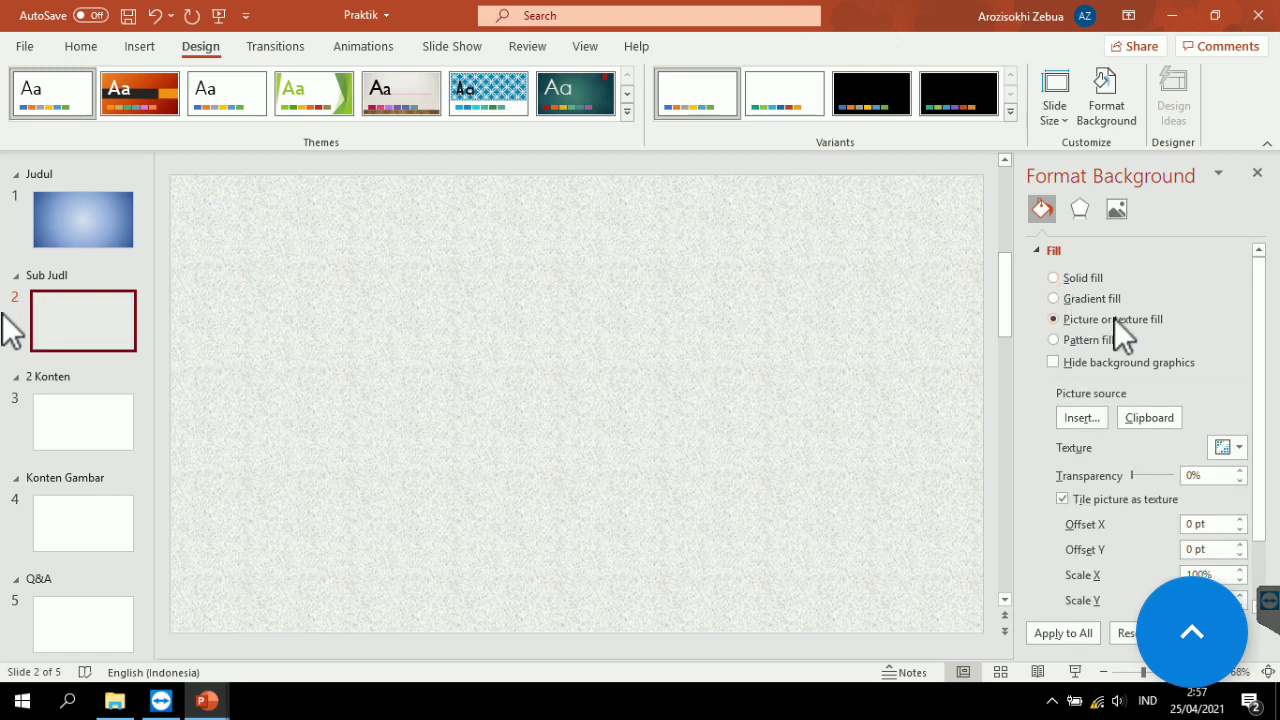
pyautogui.click(1238, 448)
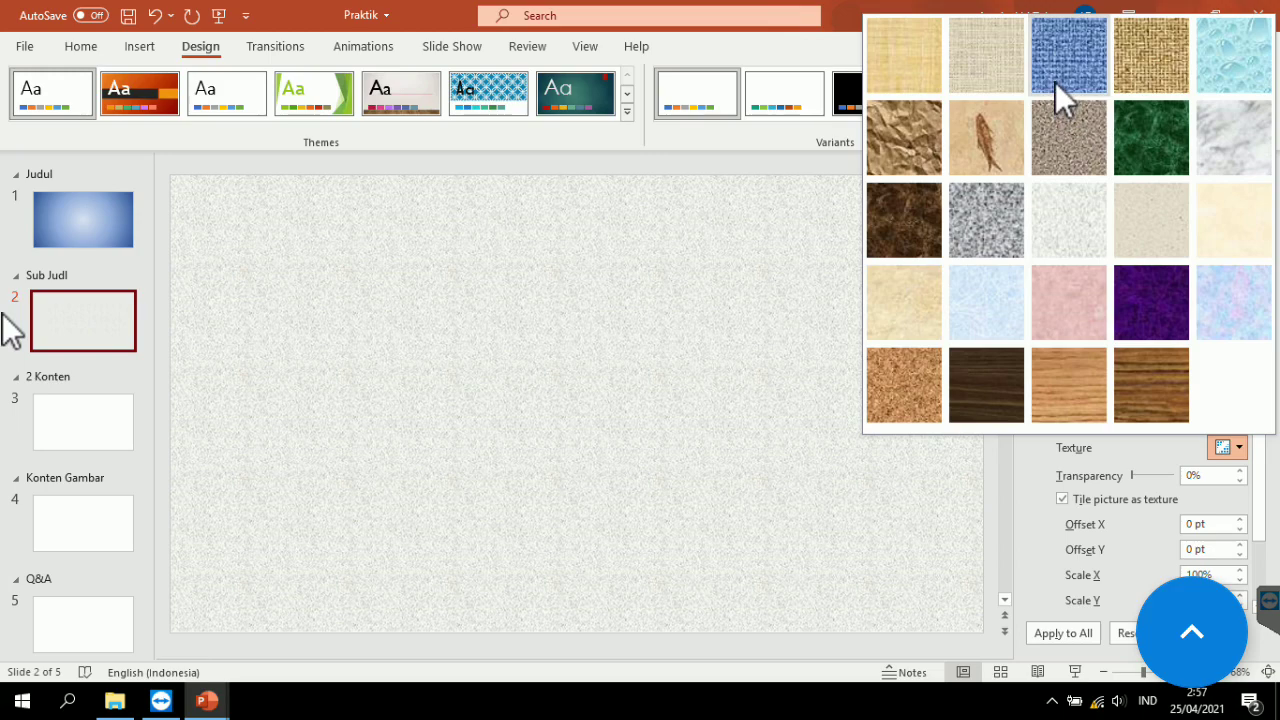
pyautogui.click(1056, 80)
pyautogui.click(75, 213)
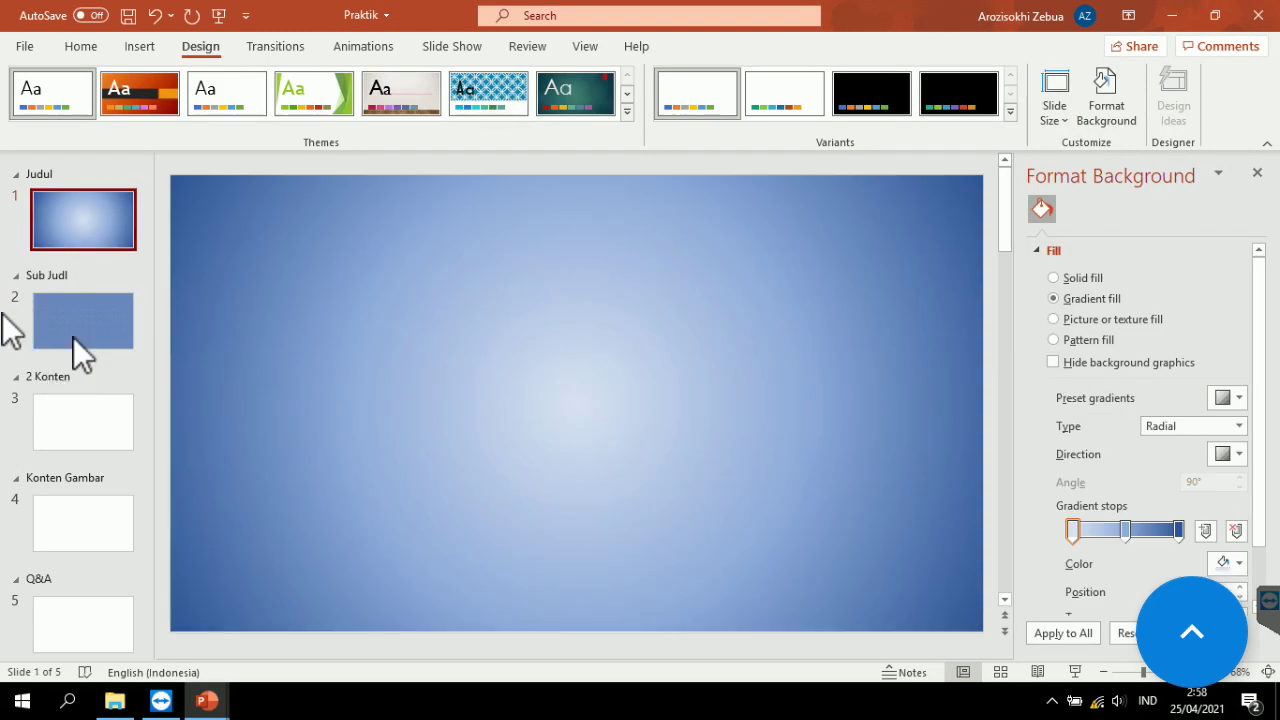
pyautogui.click(100, 419)
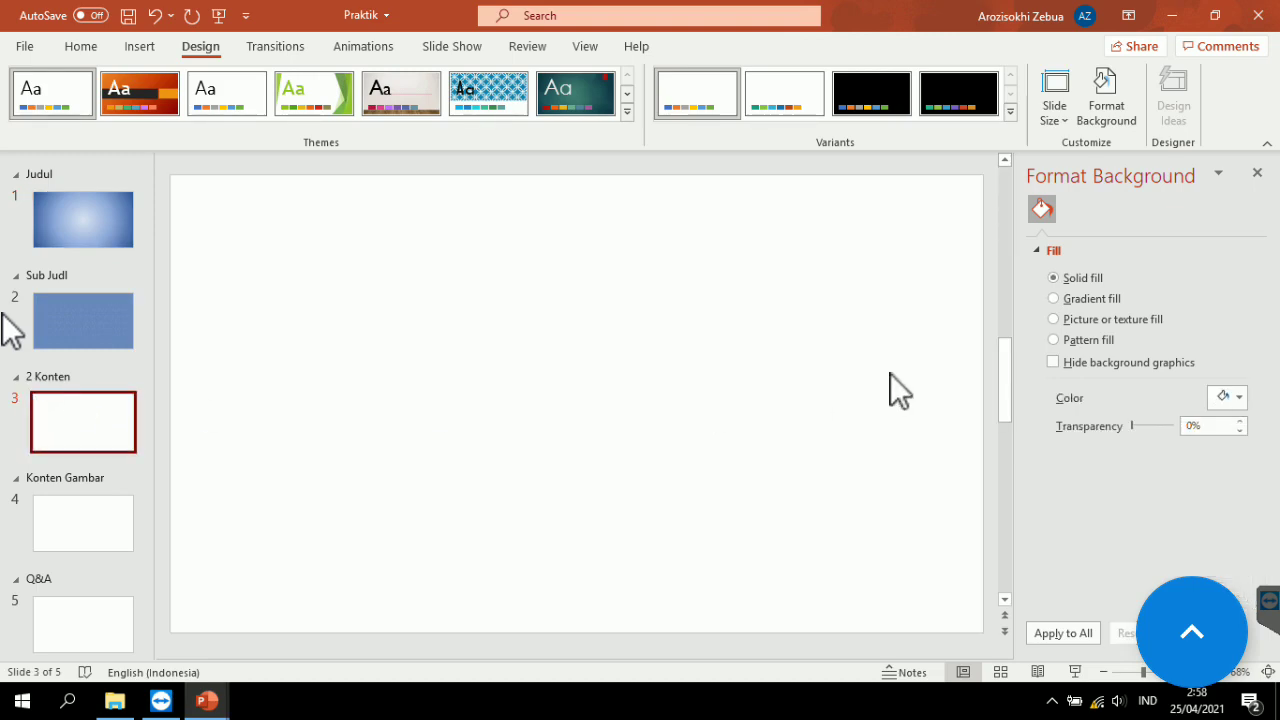
# Give slide 3 a wide diagonal-stripe pattern fill, trying dark and light blue colours and a diamond checker.
pyautogui.click(1056, 320)
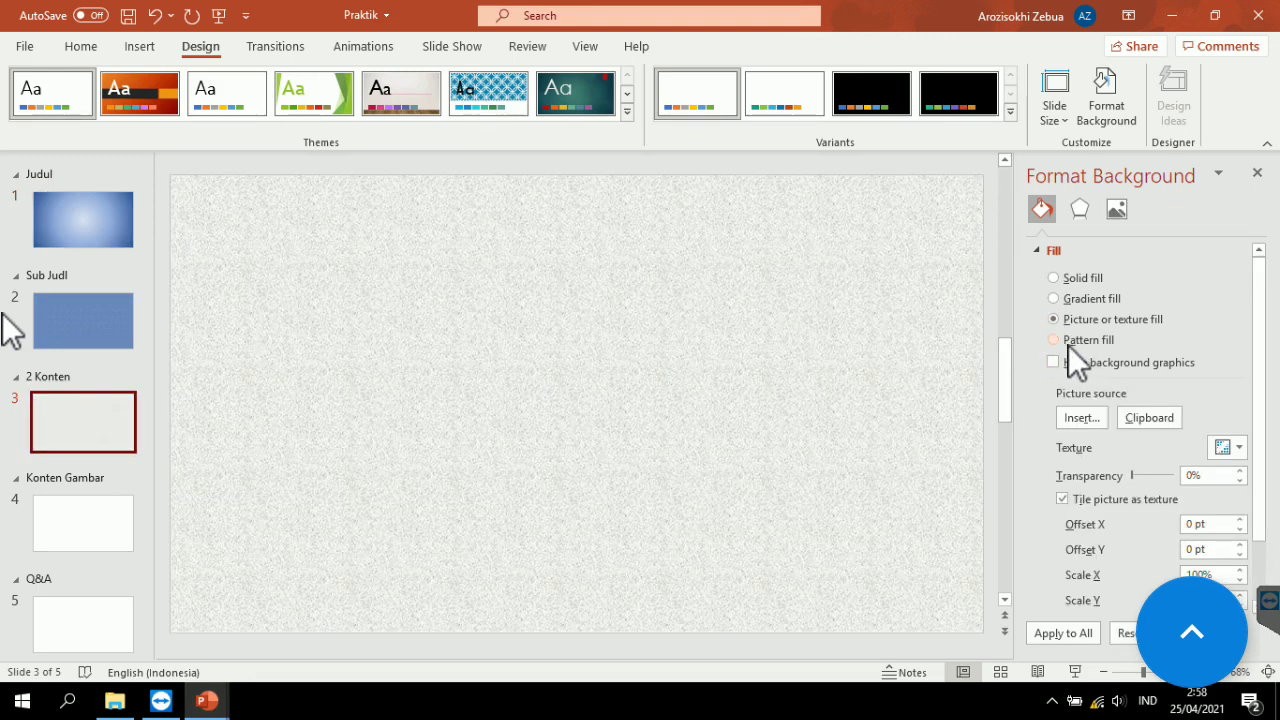
pyautogui.click(1064, 341)
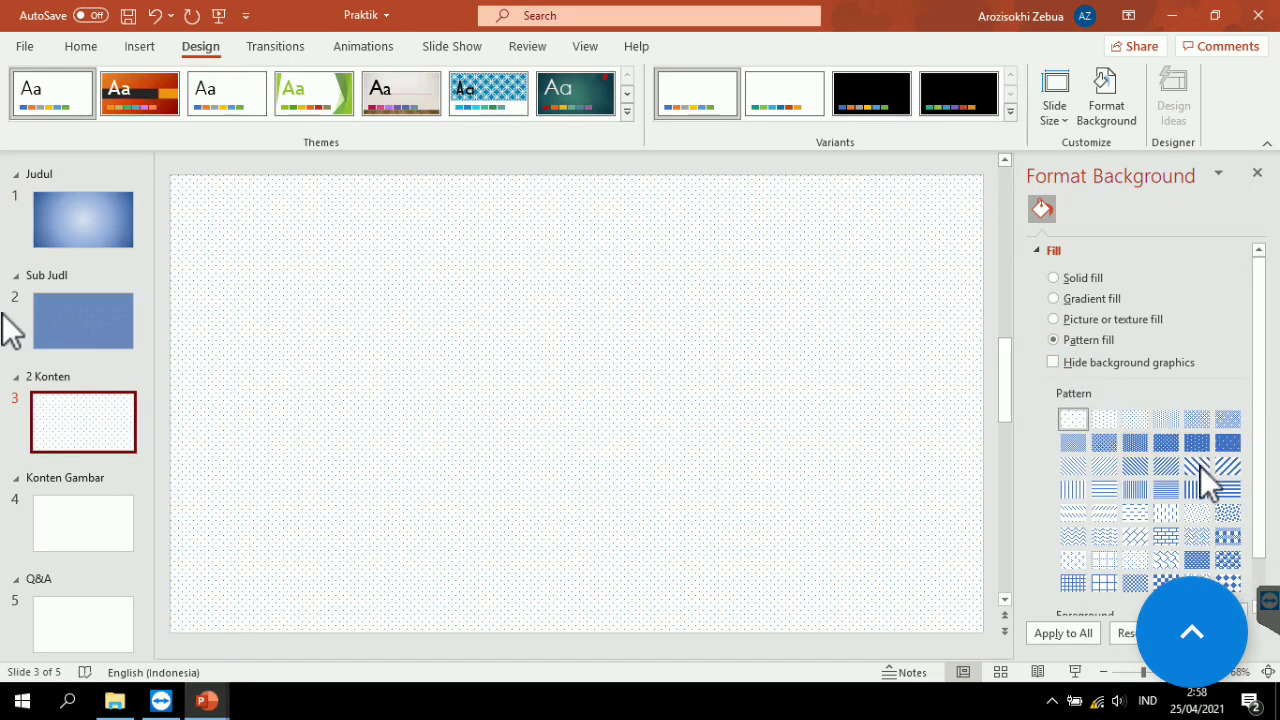
pyautogui.click(1200, 466)
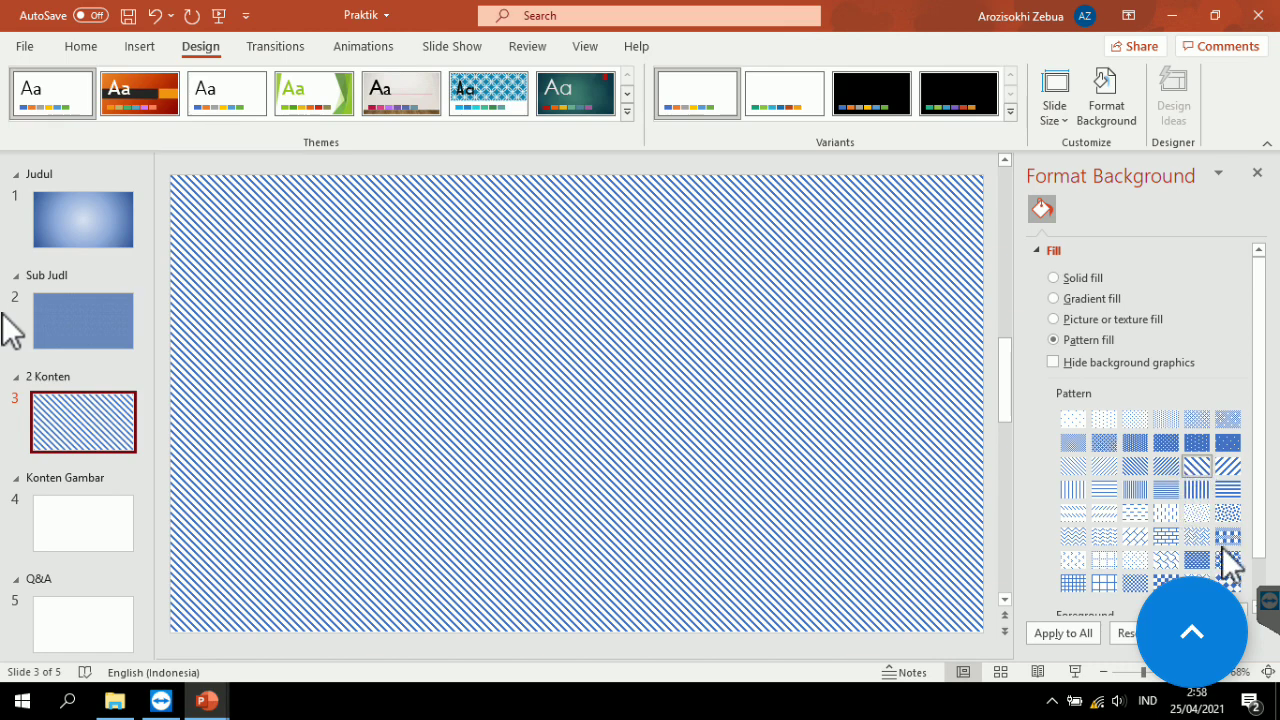
pyautogui.scroll(-1, 1230, 540)
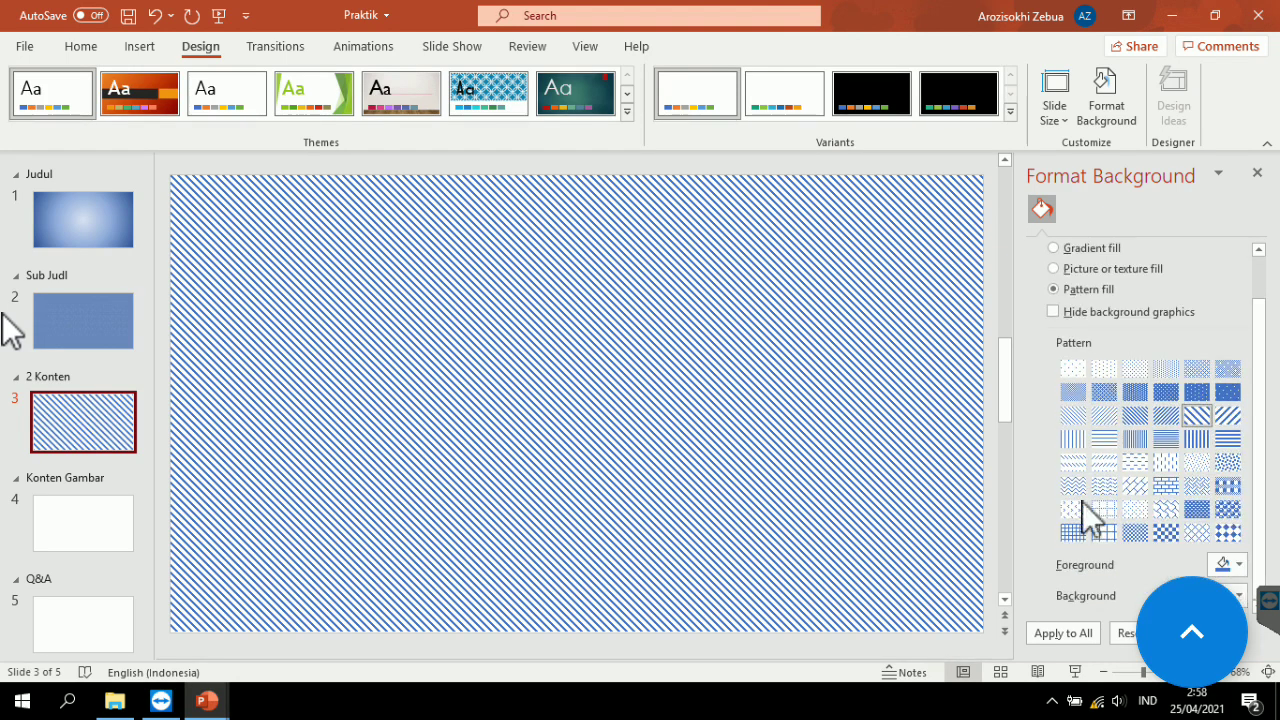
pyautogui.click(1238, 564)
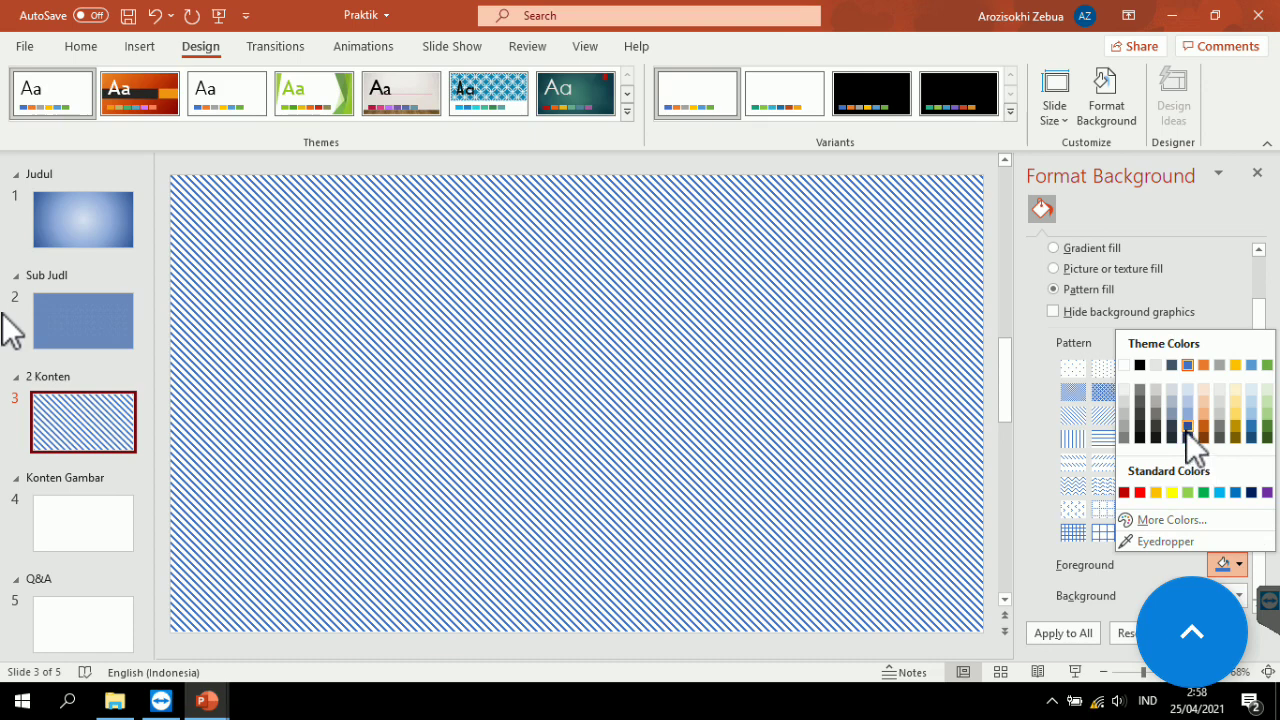
pyautogui.click(1186, 431)
pyautogui.click(1238, 596)
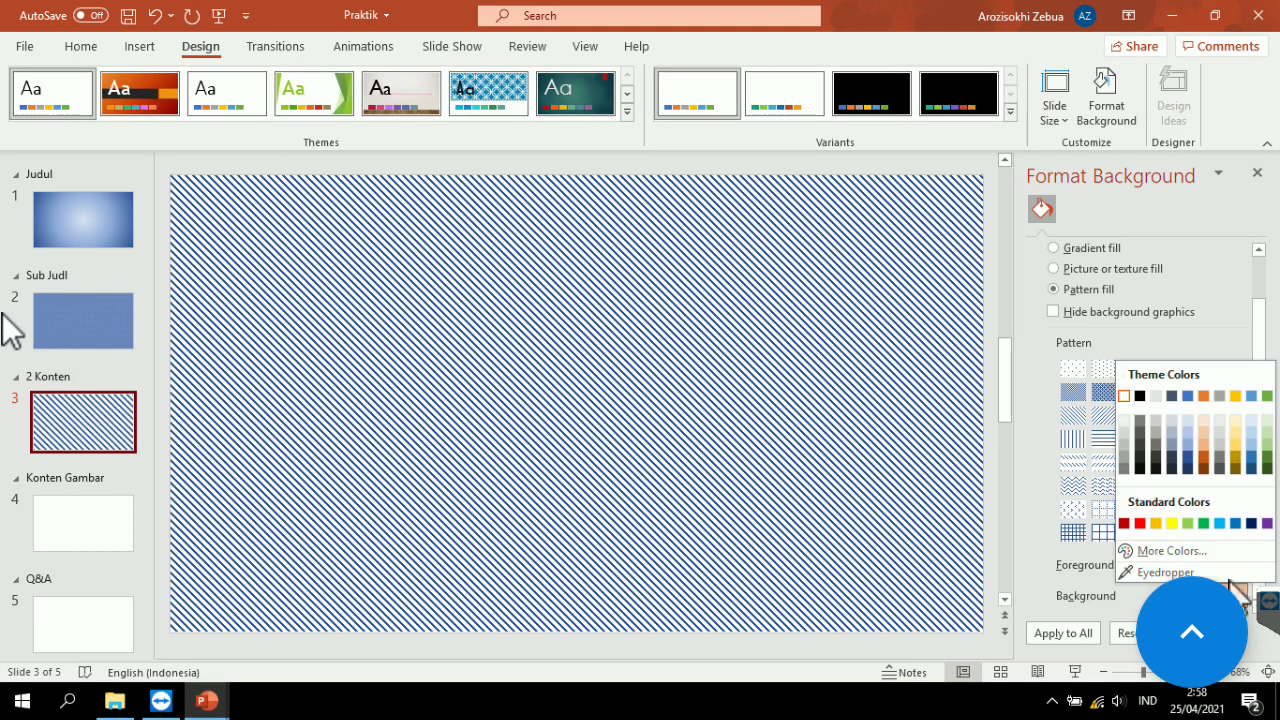
pyautogui.click(1190, 435)
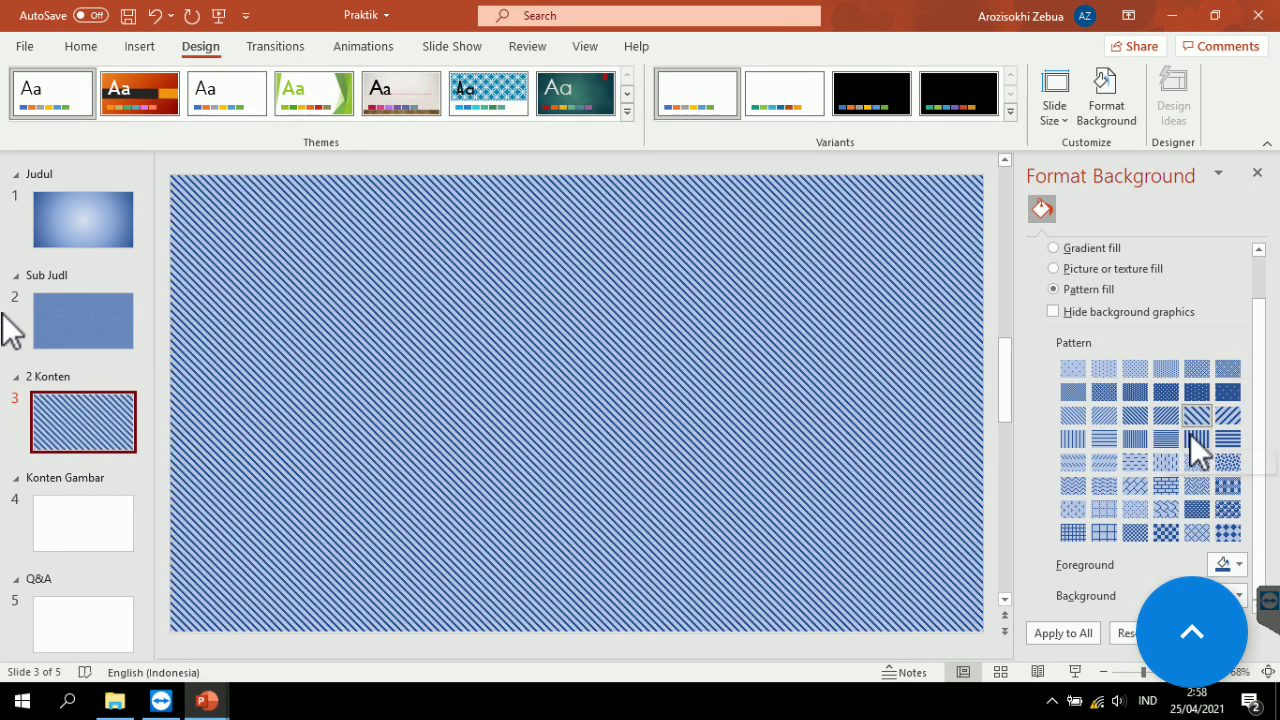
pyautogui.click(1229, 533)
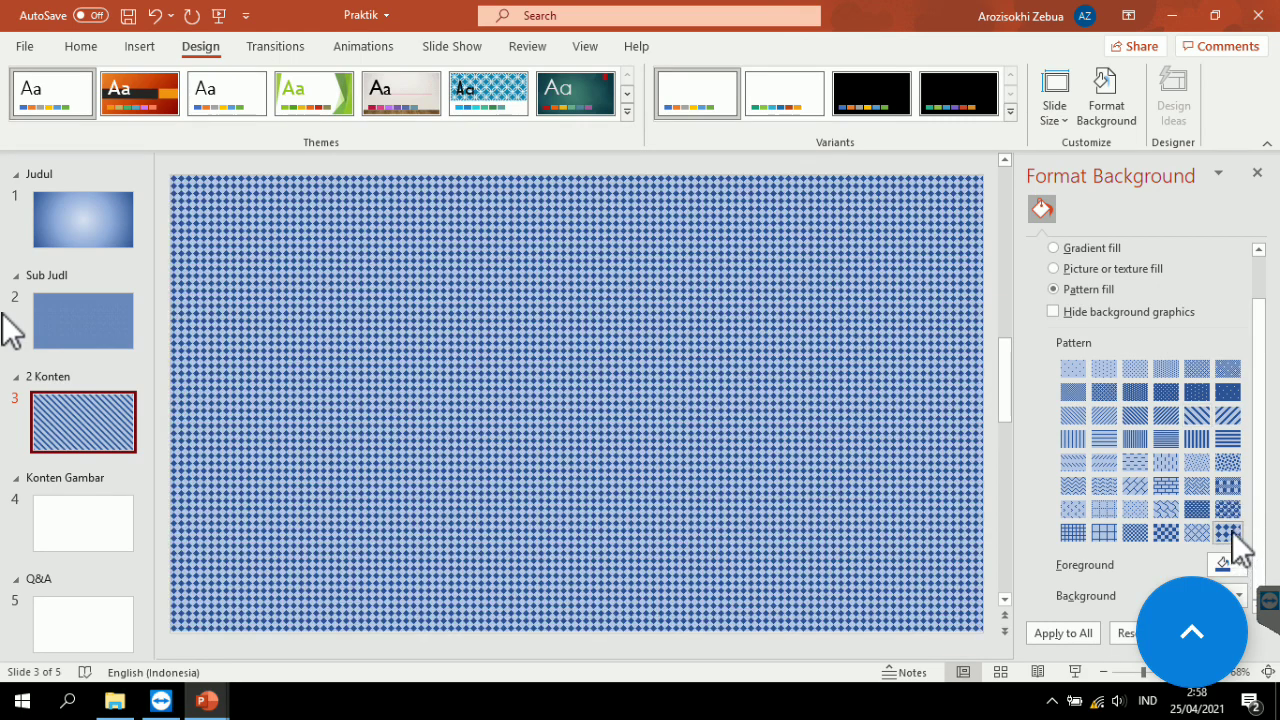
pyautogui.click(1197, 415)
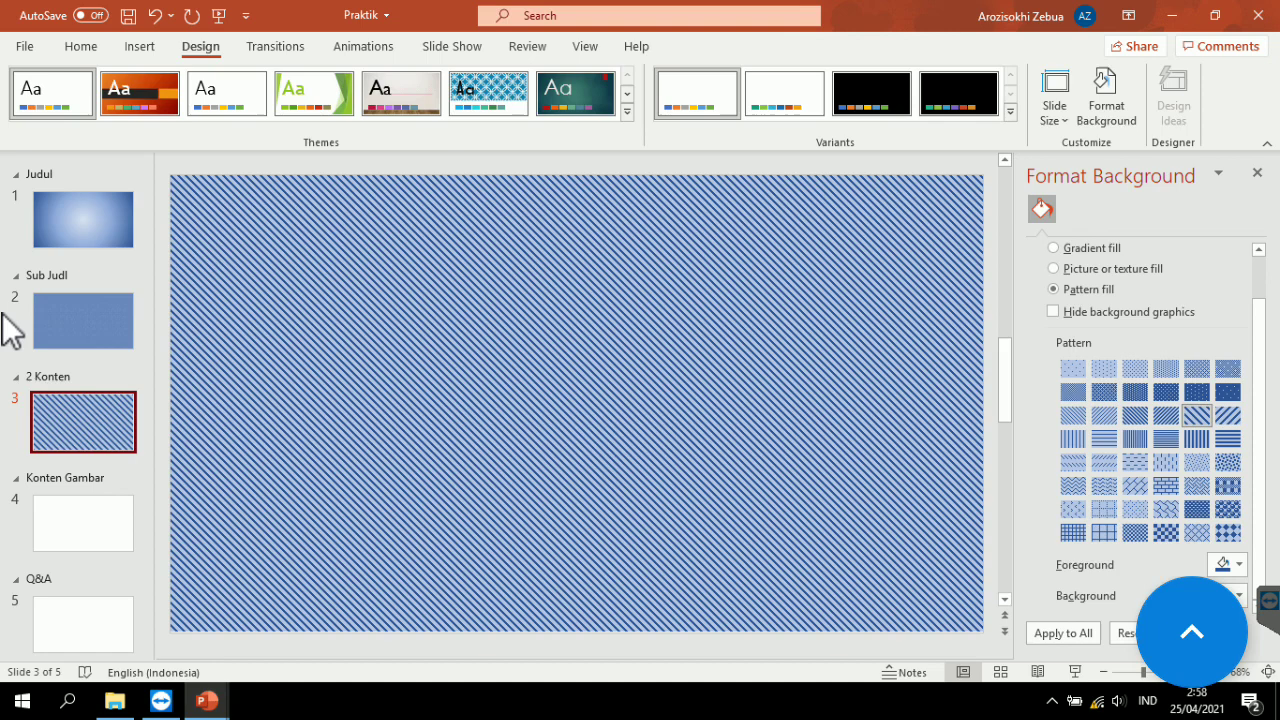
# Recolour the stripe pattern to light orange stripes on a dark blue background.
pyautogui.click(1239, 596)
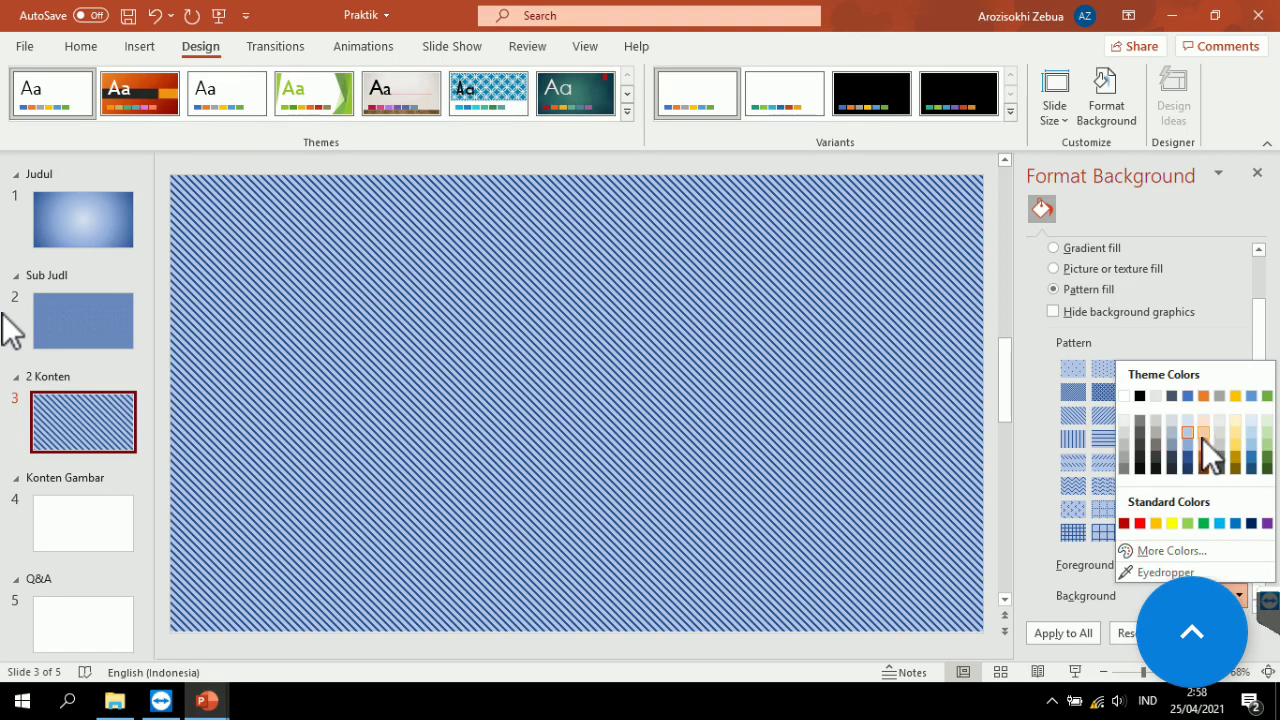
pyautogui.click(1204, 437)
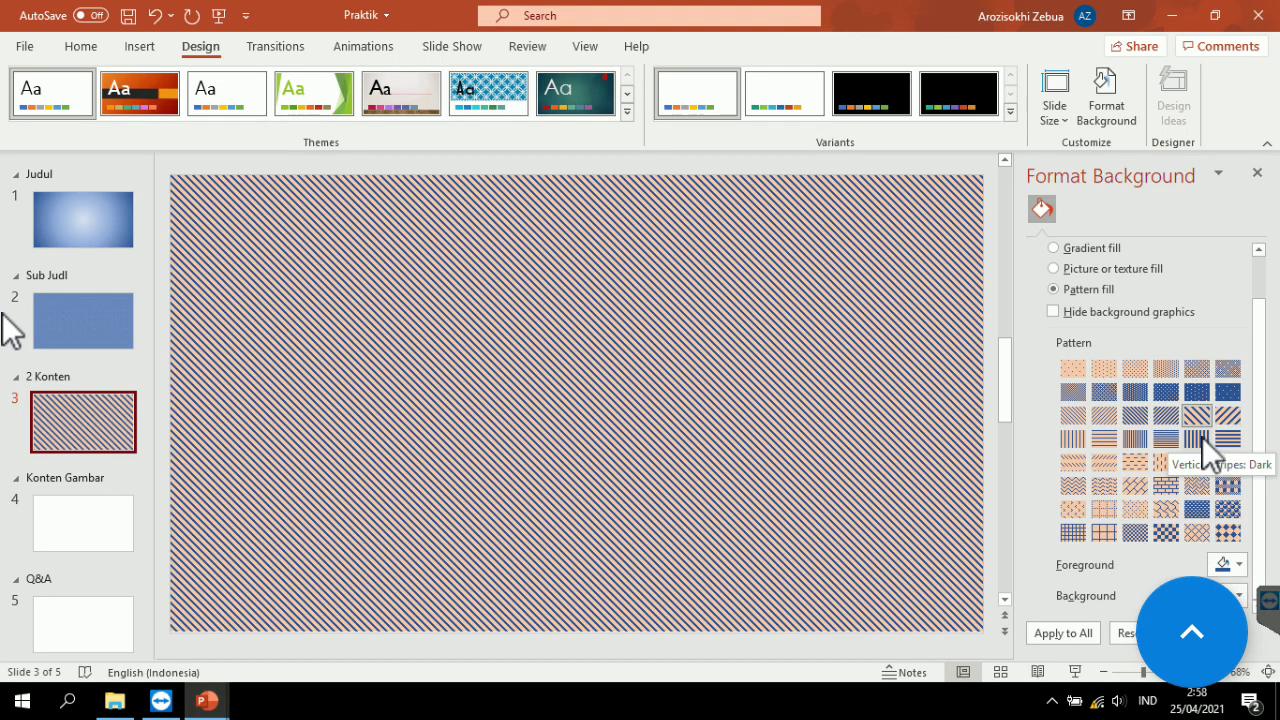
pyautogui.click(1238, 565)
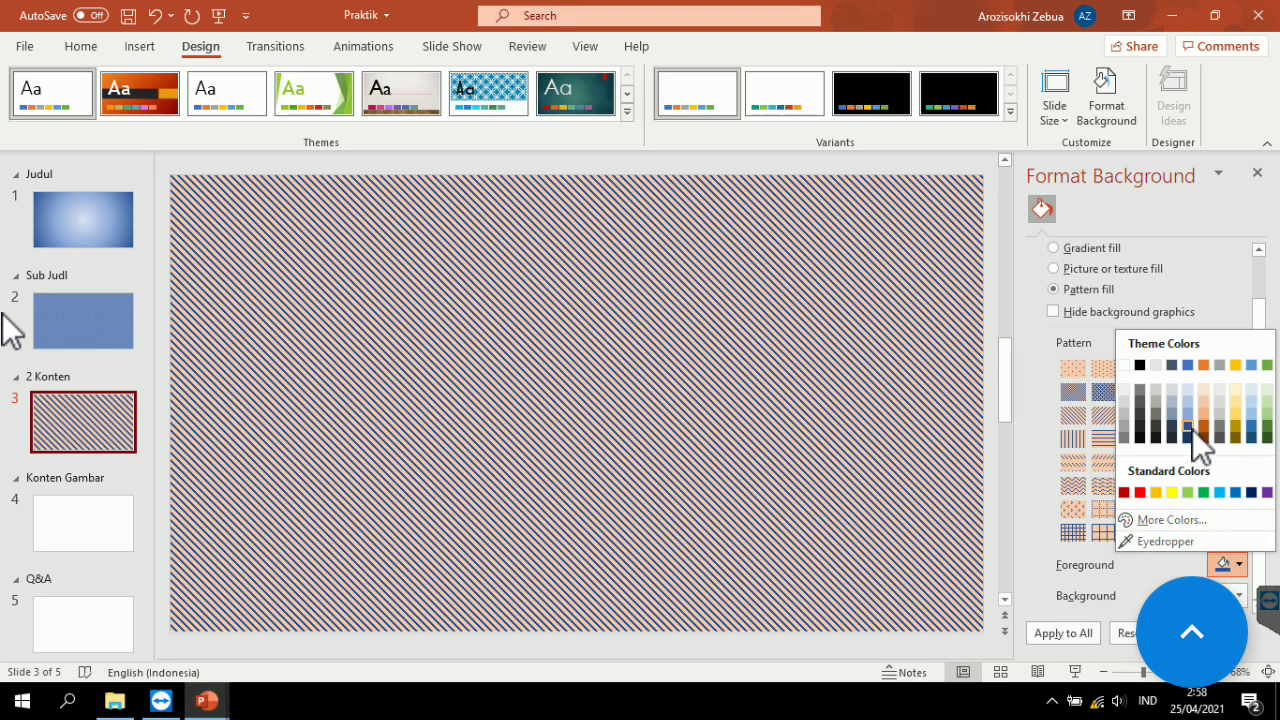
pyautogui.click(1190, 436)
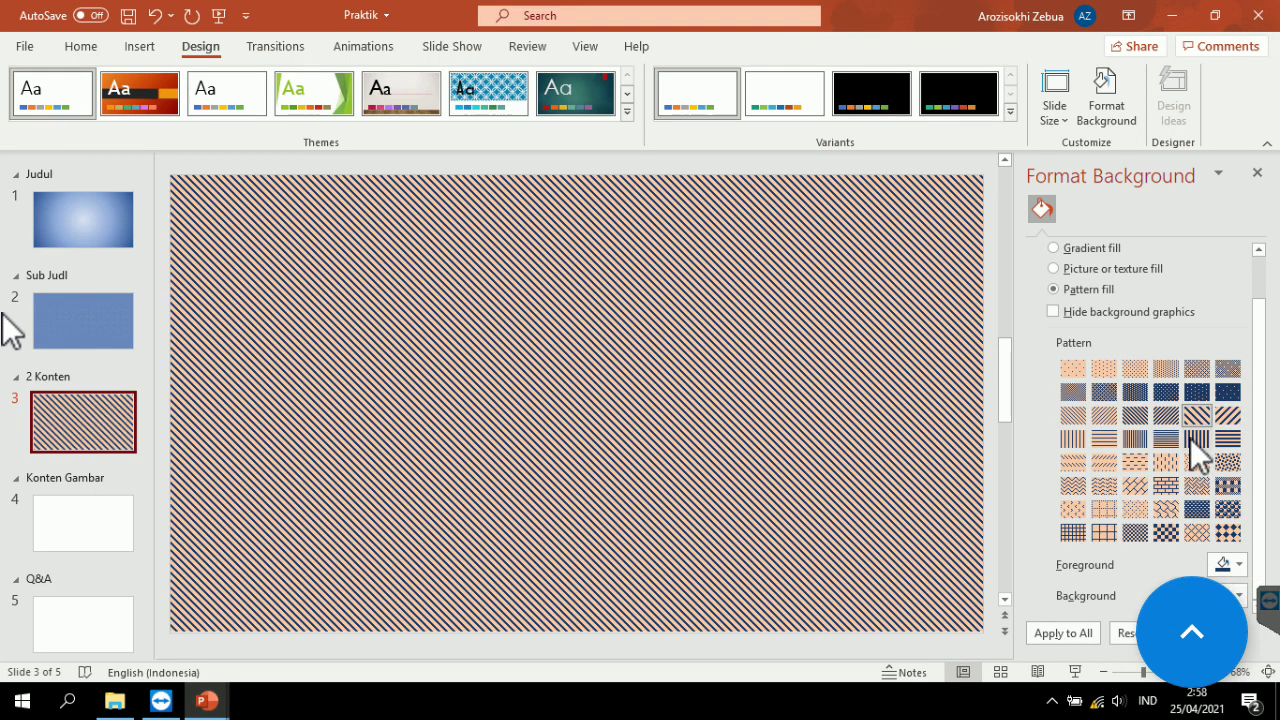
pyautogui.click(1238, 565)
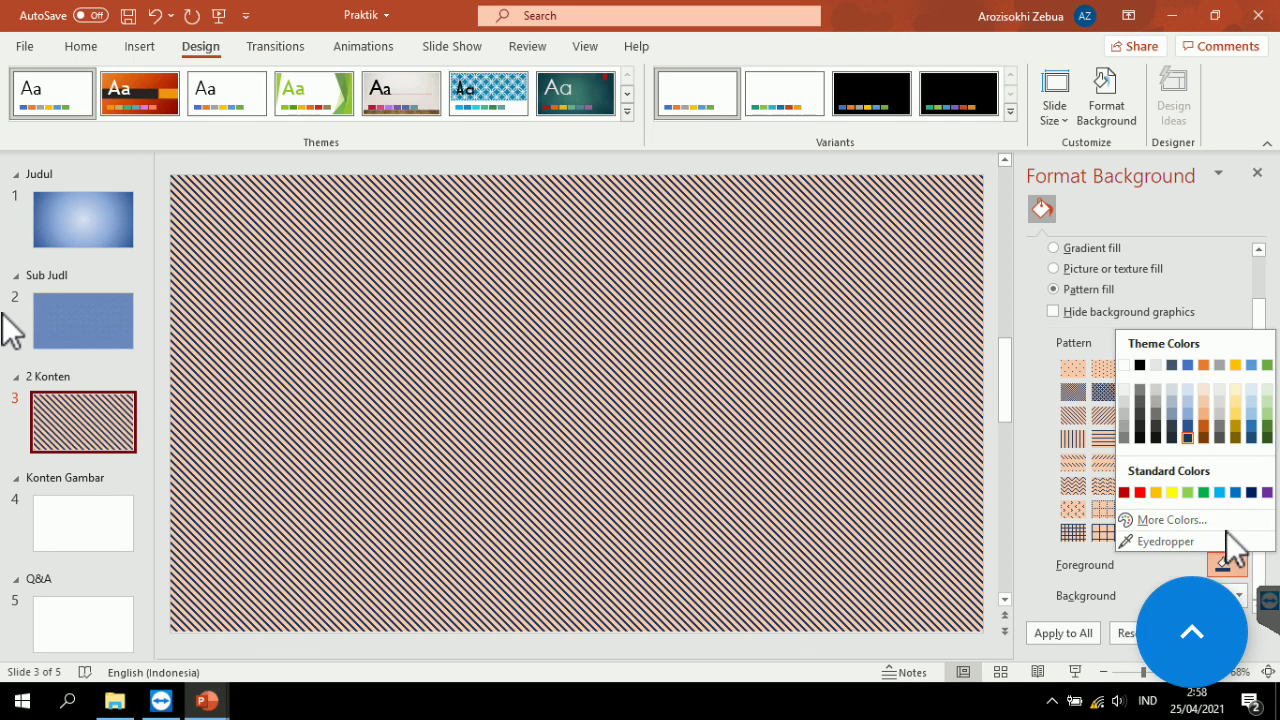
pyautogui.click(1207, 409)
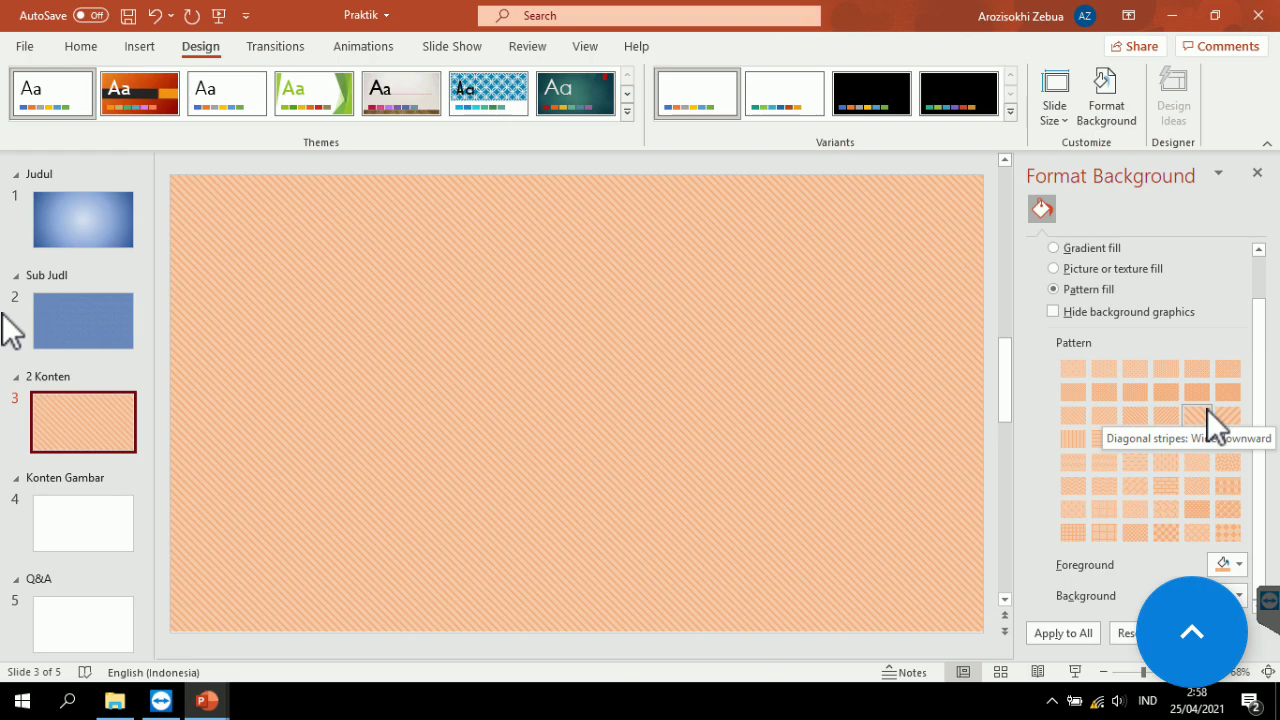
pyautogui.click(1240, 596)
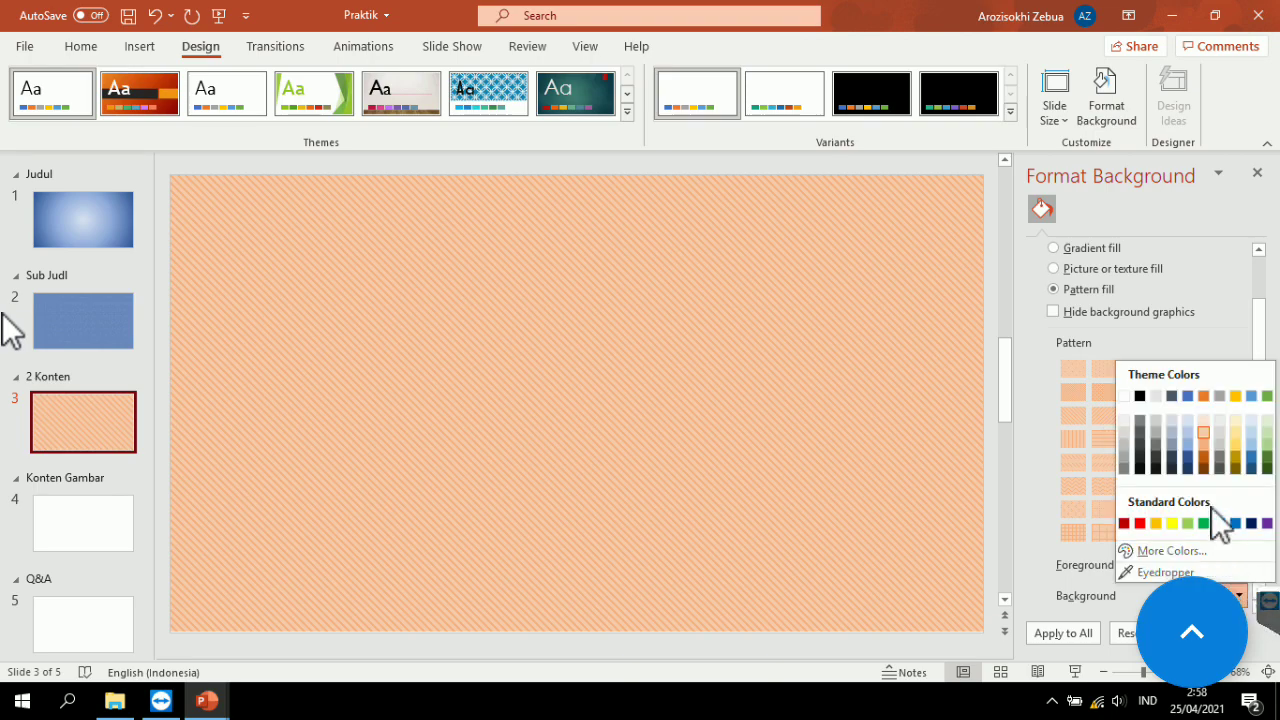
pyautogui.click(1190, 460)
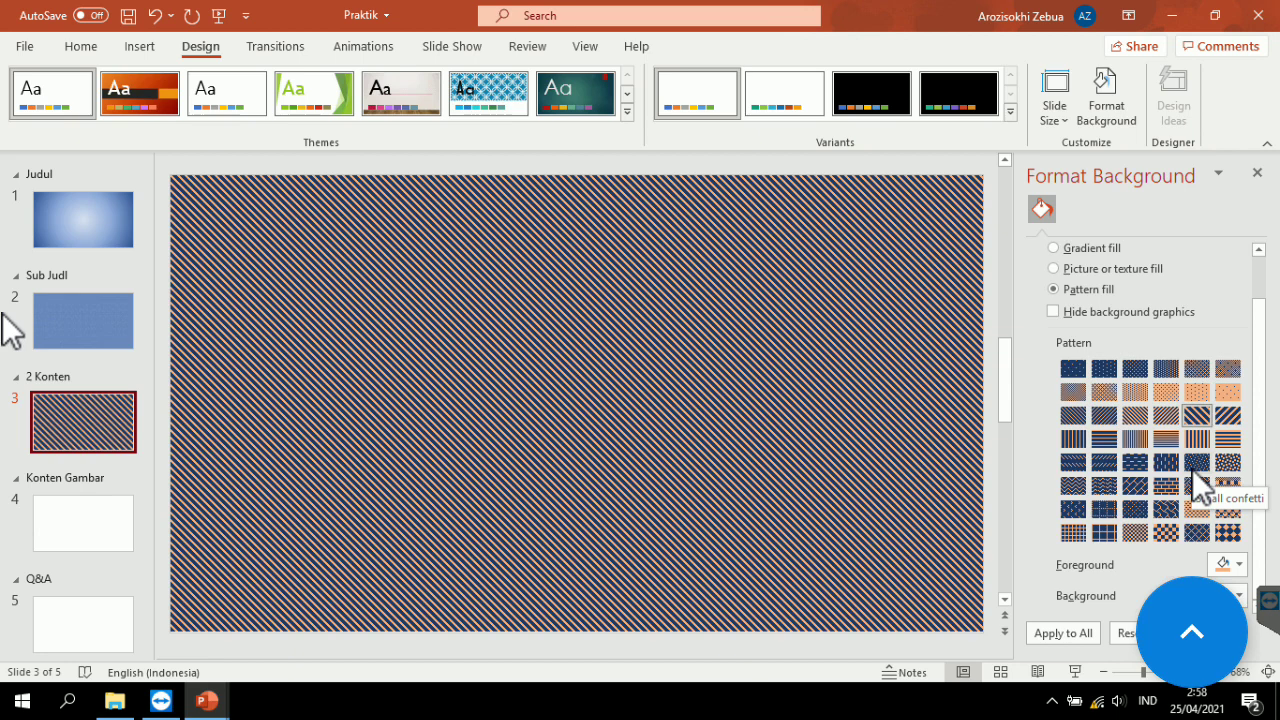
pyautogui.click(122, 514)
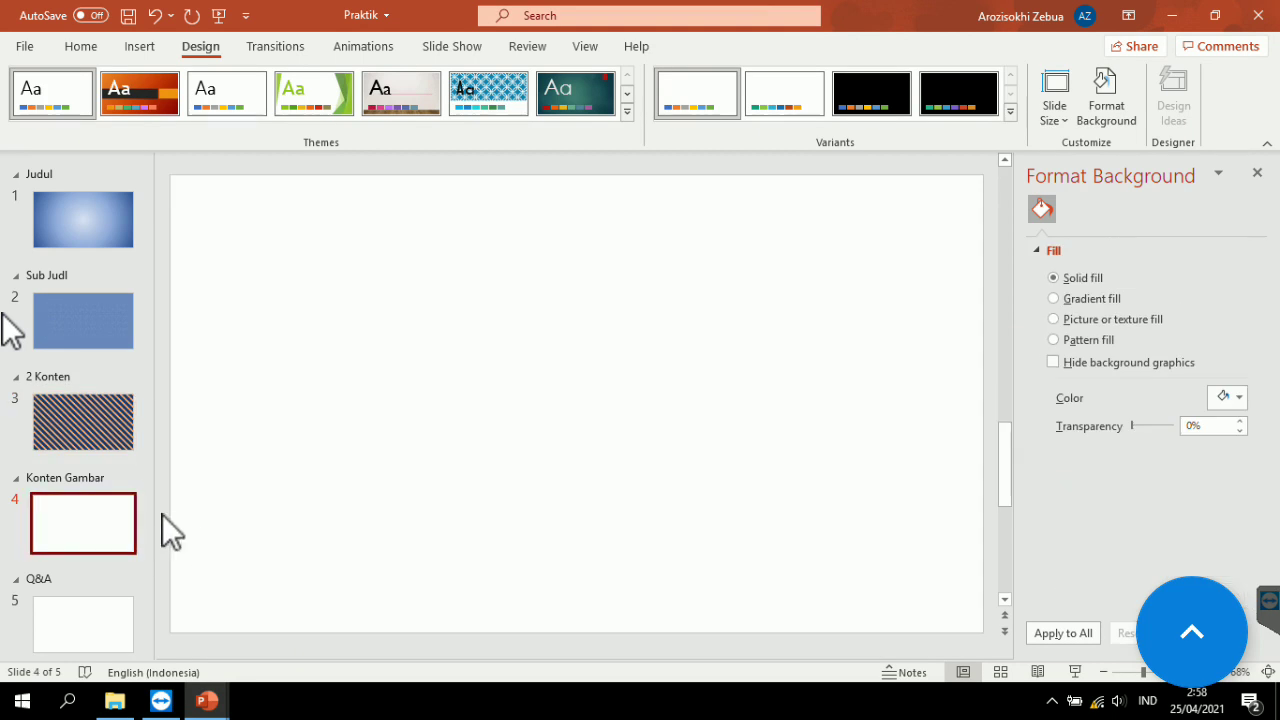
# Apply the beige linen texture fill to slide 4's background.
pyautogui.click(1078, 319)
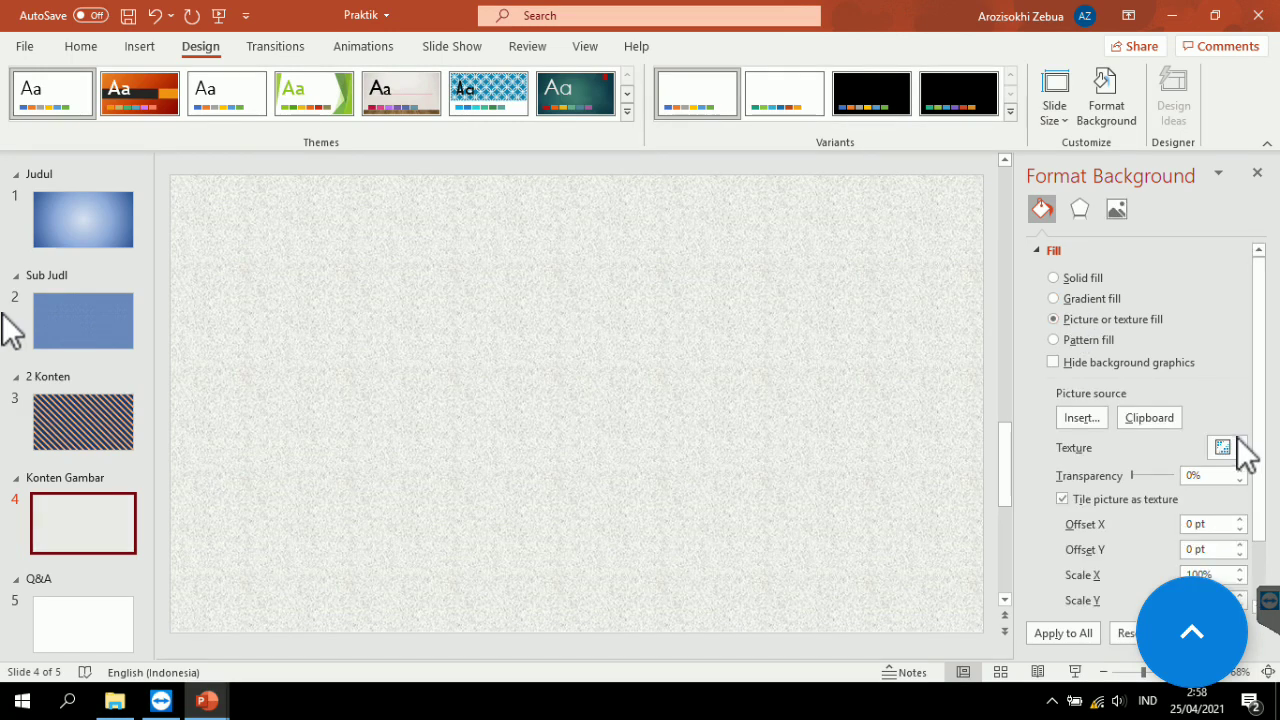
pyautogui.click(1238, 448)
pyautogui.click(987, 52)
# Give slide 5 a solid slate blue-grey background and save the deck with Ctrl+S.
pyautogui.click(91, 602)
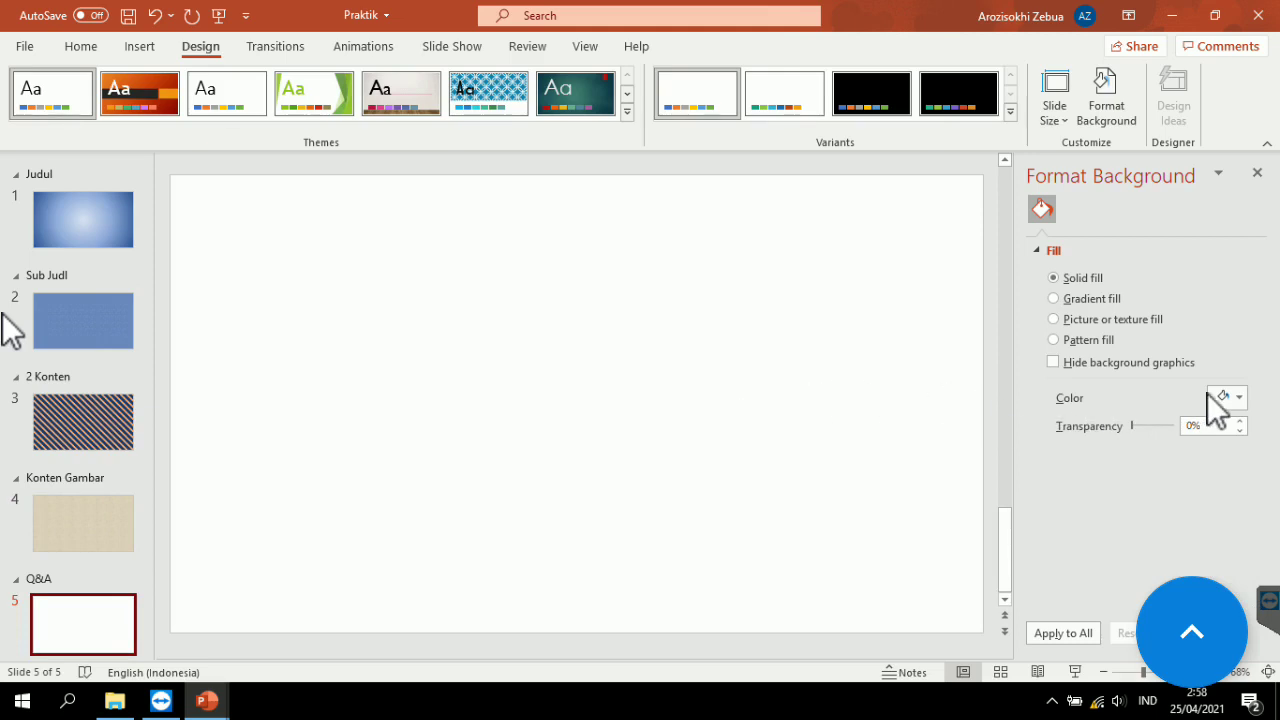
pyautogui.click(1230, 396)
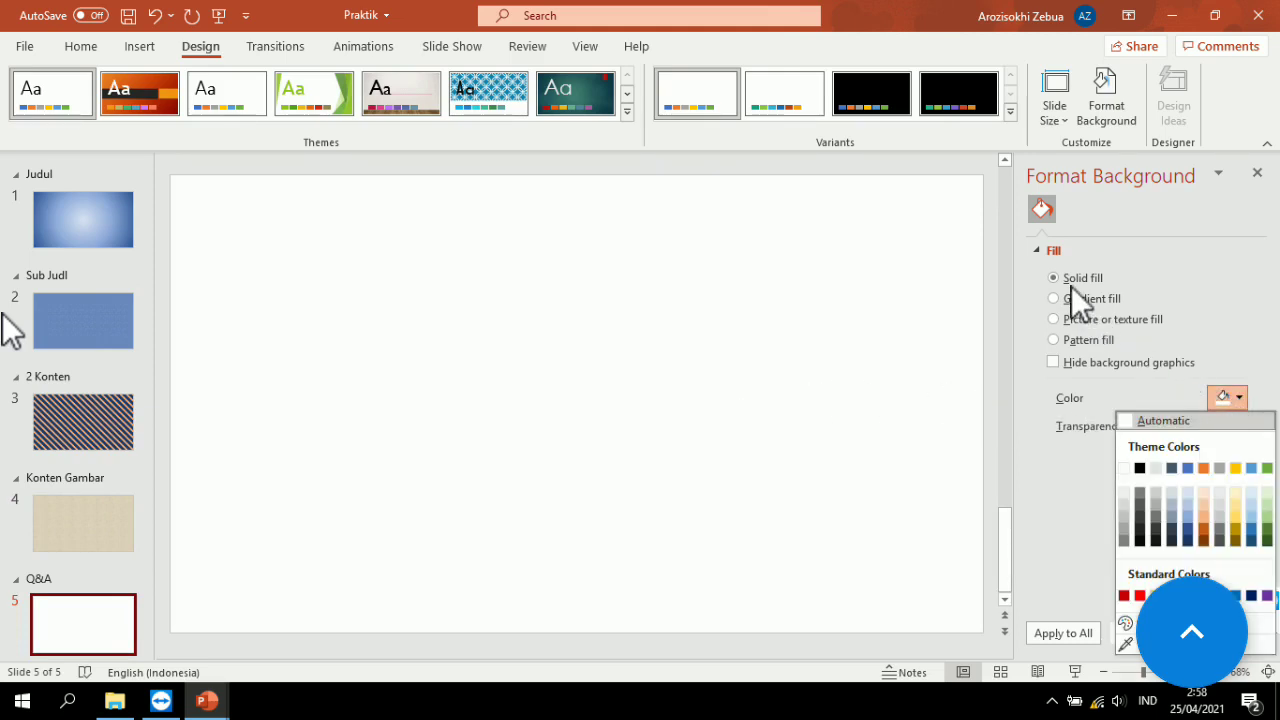
pyautogui.click(1187, 540)
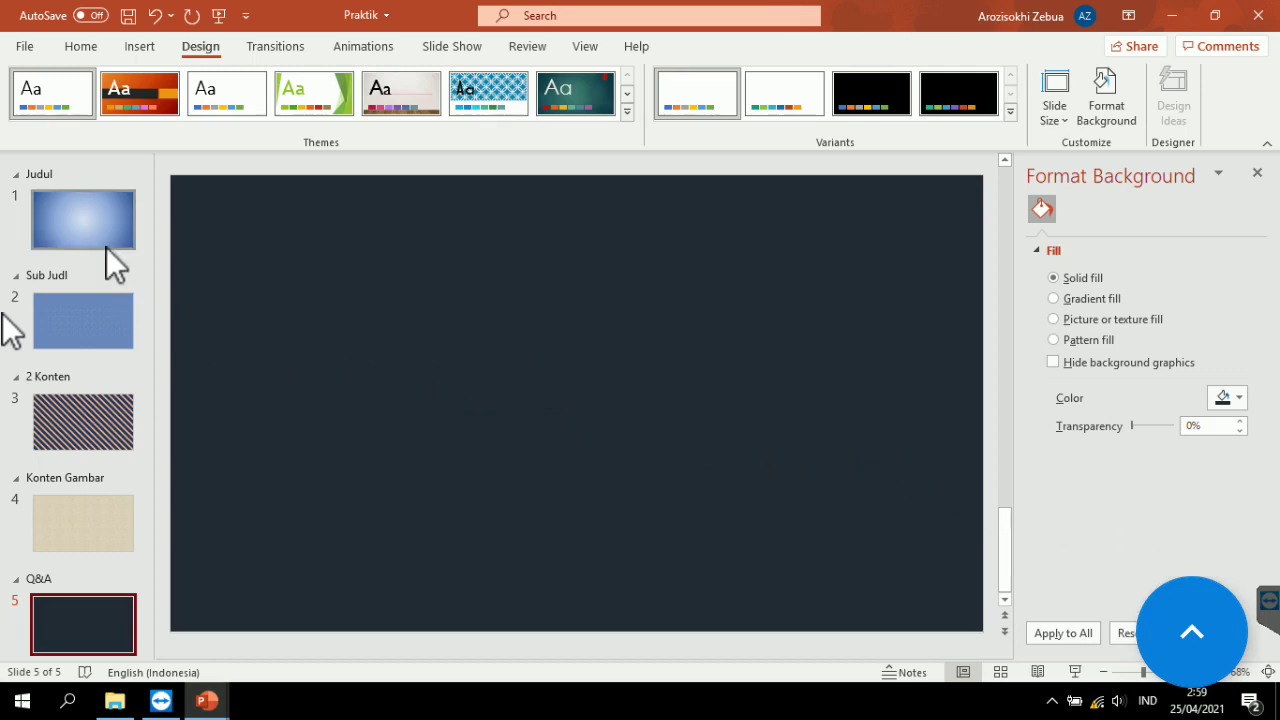
pyautogui.click(106, 247)
pyautogui.click(112, 310)
pyautogui.click(110, 430)
pyautogui.click(98, 524)
pyautogui.click(68, 619)
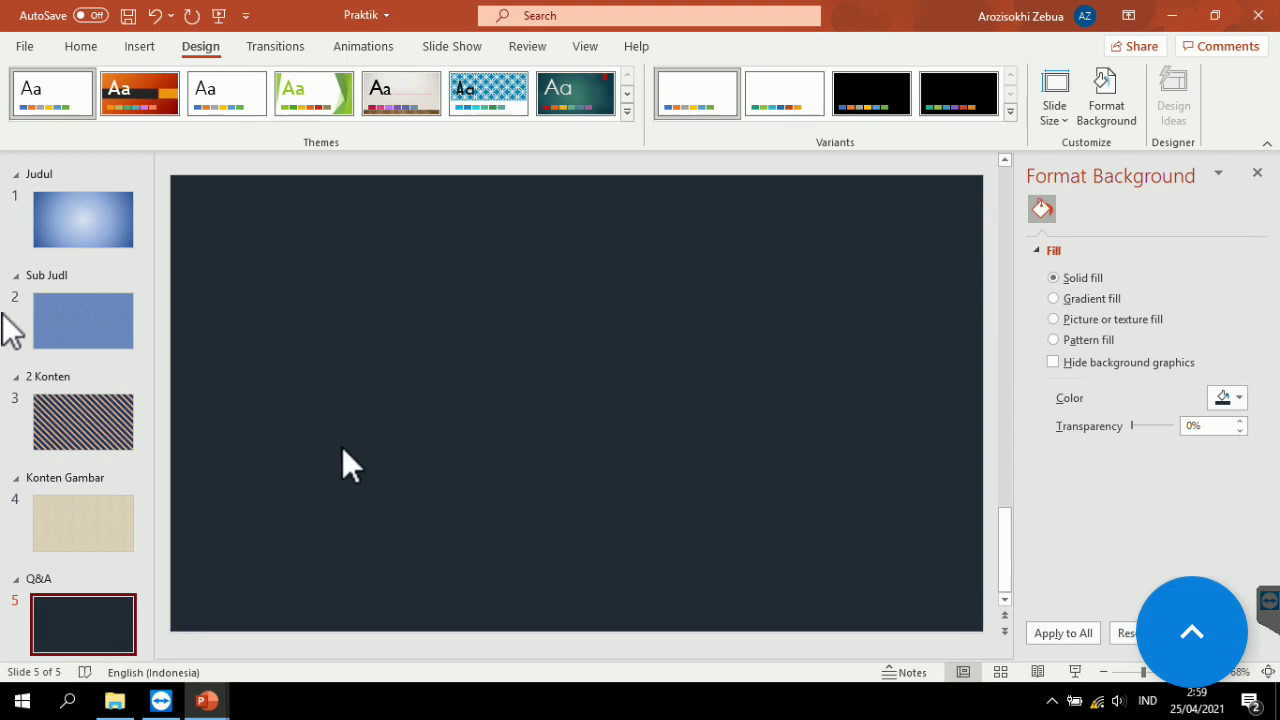
pyautogui.click(1238, 398)
pyautogui.click(1171, 527)
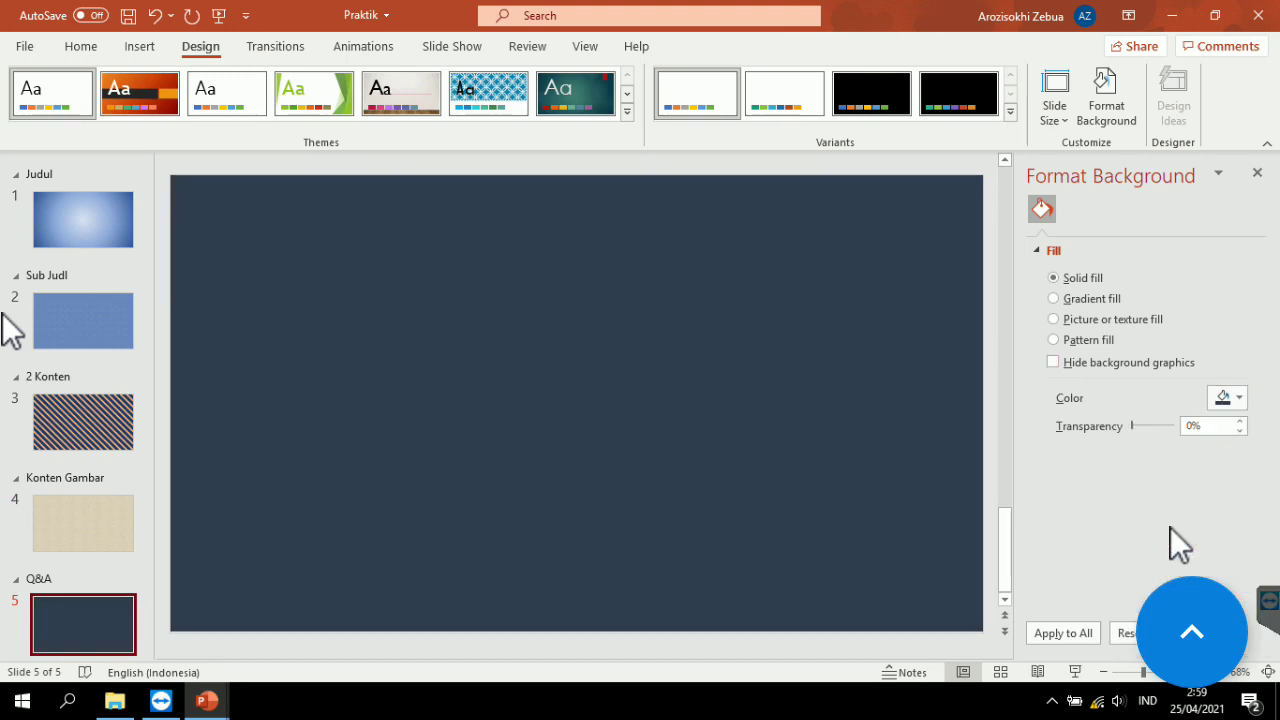
pyautogui.hotkey('ctrl', 's')
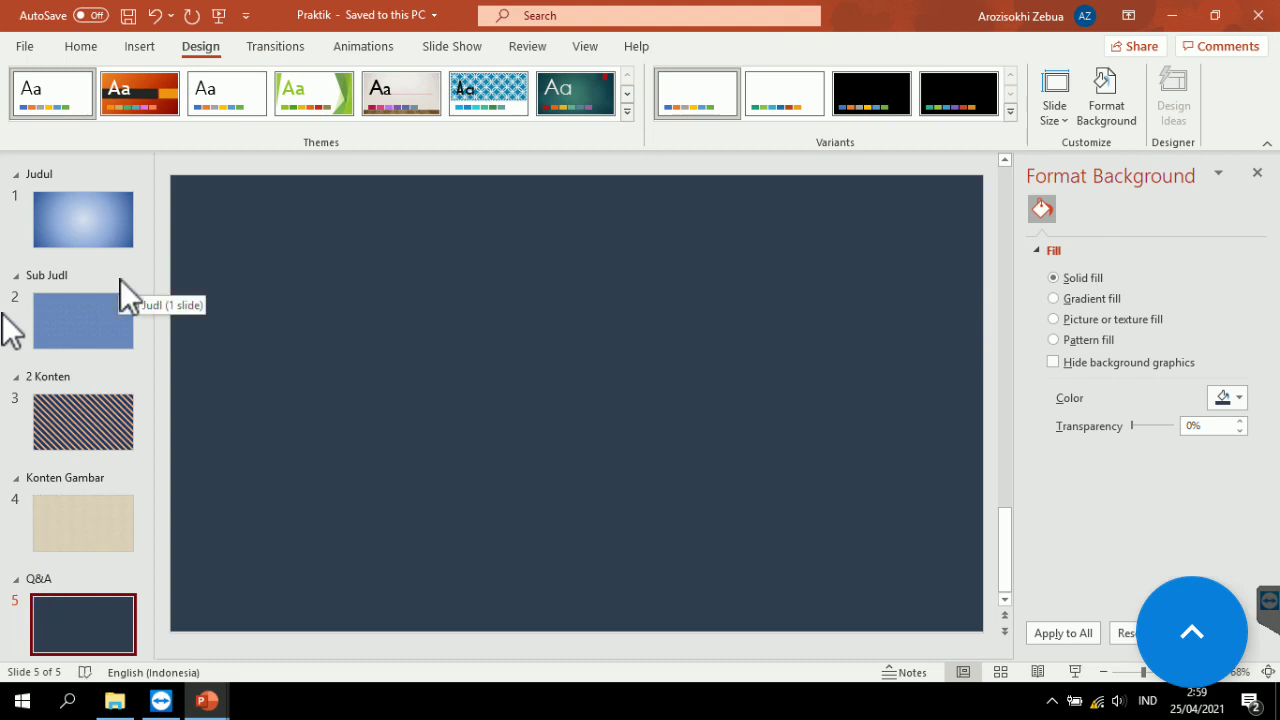
pyautogui.click(92, 224)
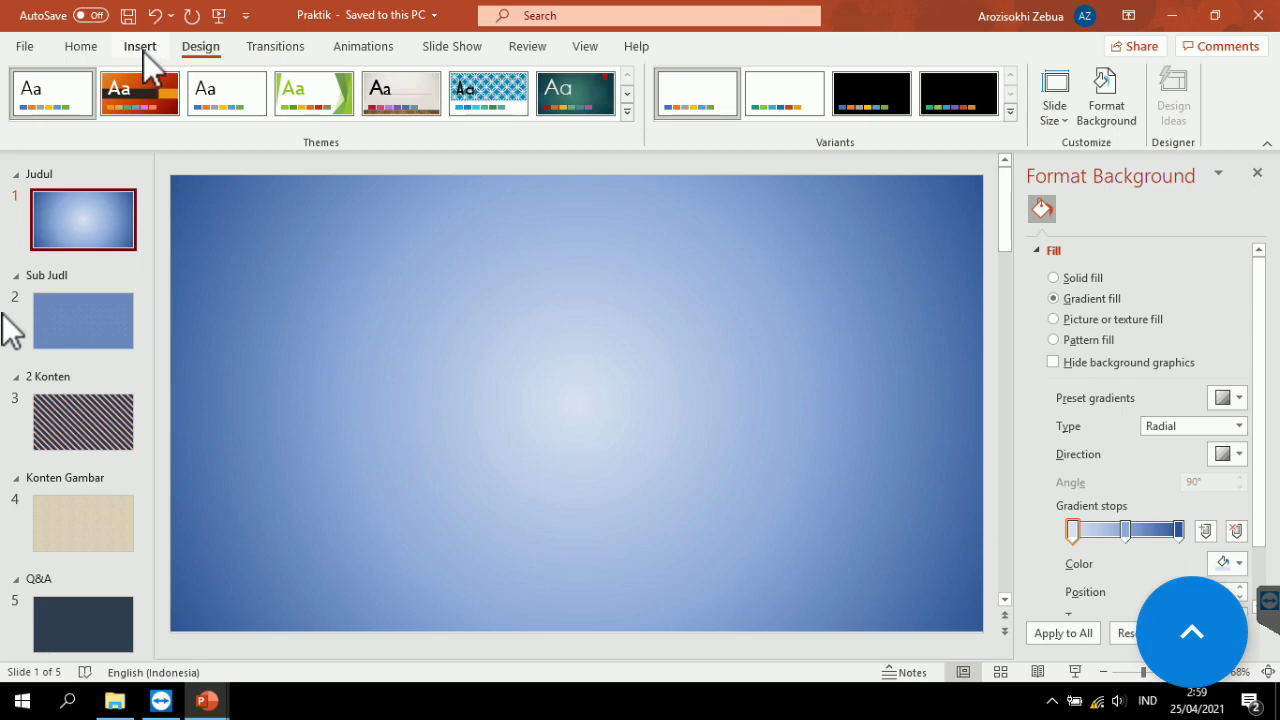
# Apply the Title Slide layout to slide 1.
pyautogui.click(81, 46)
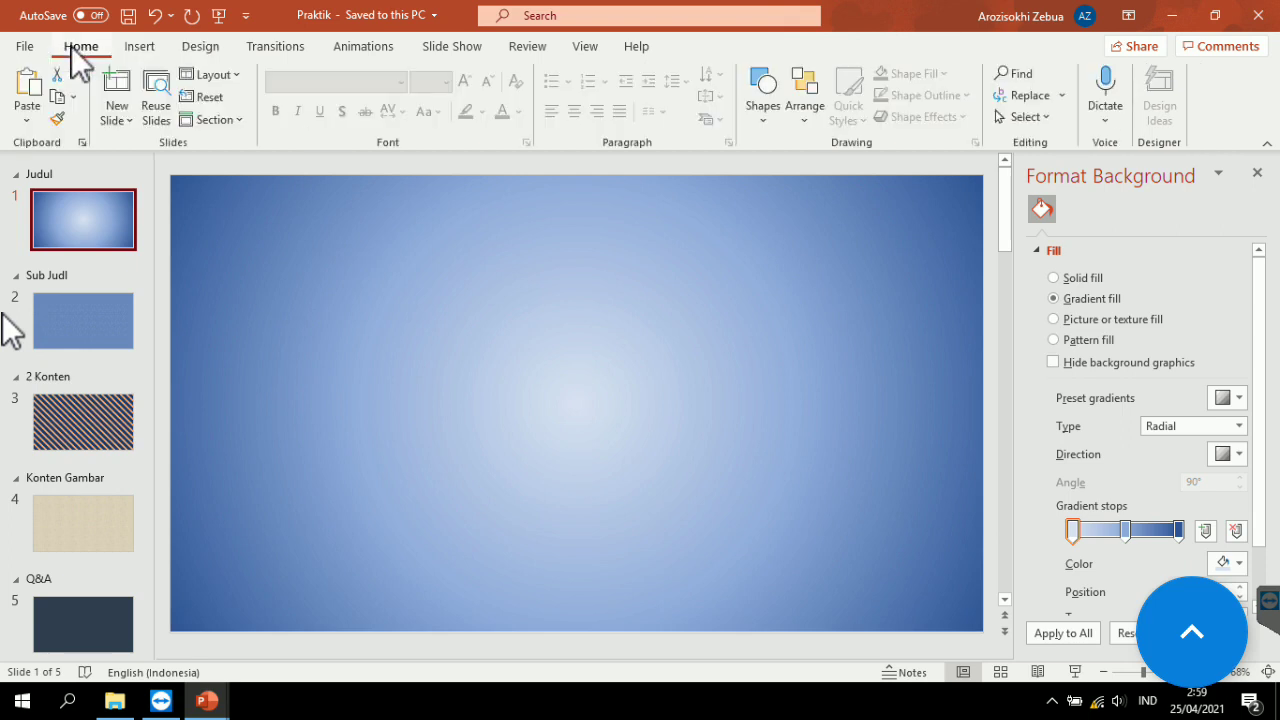
pyautogui.click(244, 76)
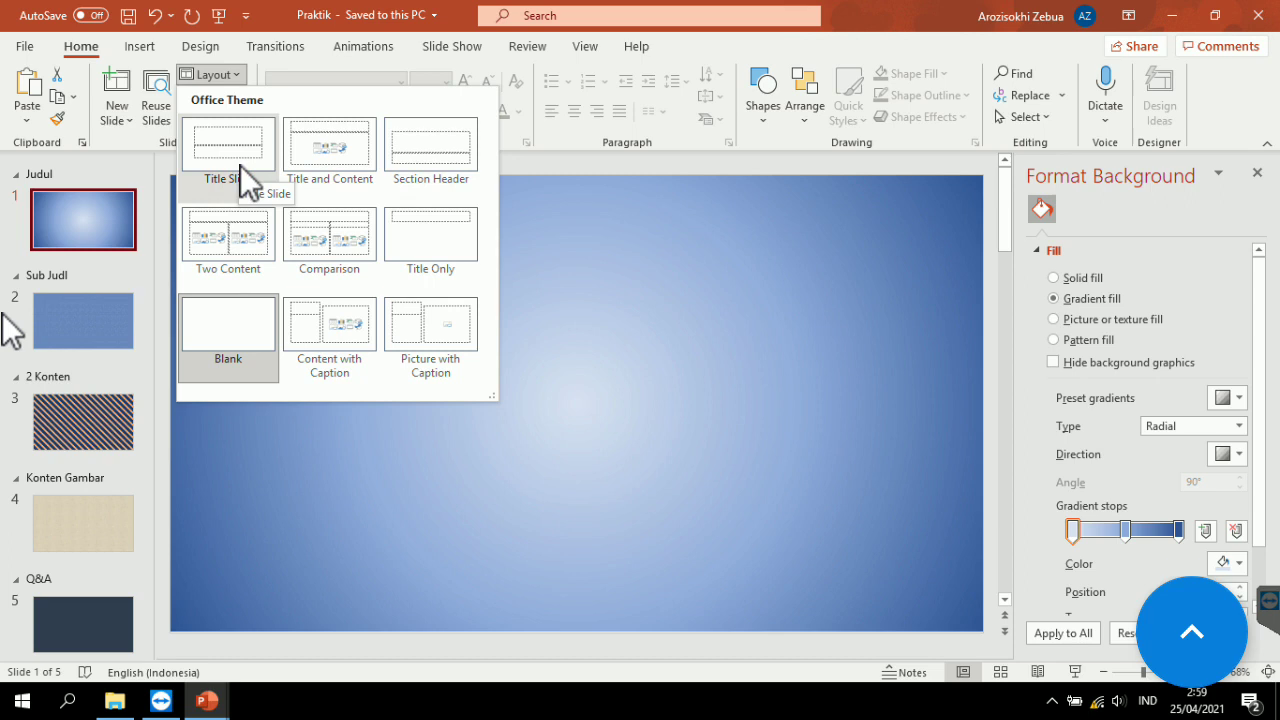
pyautogui.click(240, 164)
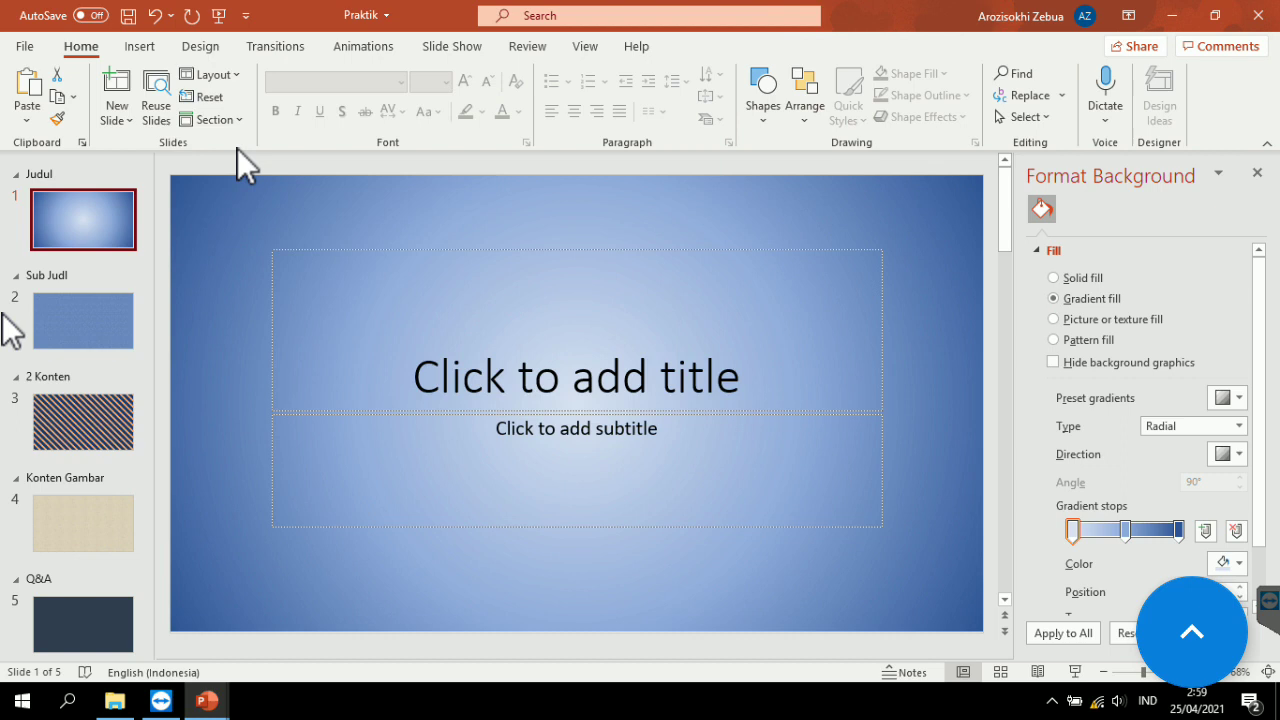
# Shorten the title box, type 'Template PPT' and change it to UPPERCASE.
pyautogui.click(640, 370)
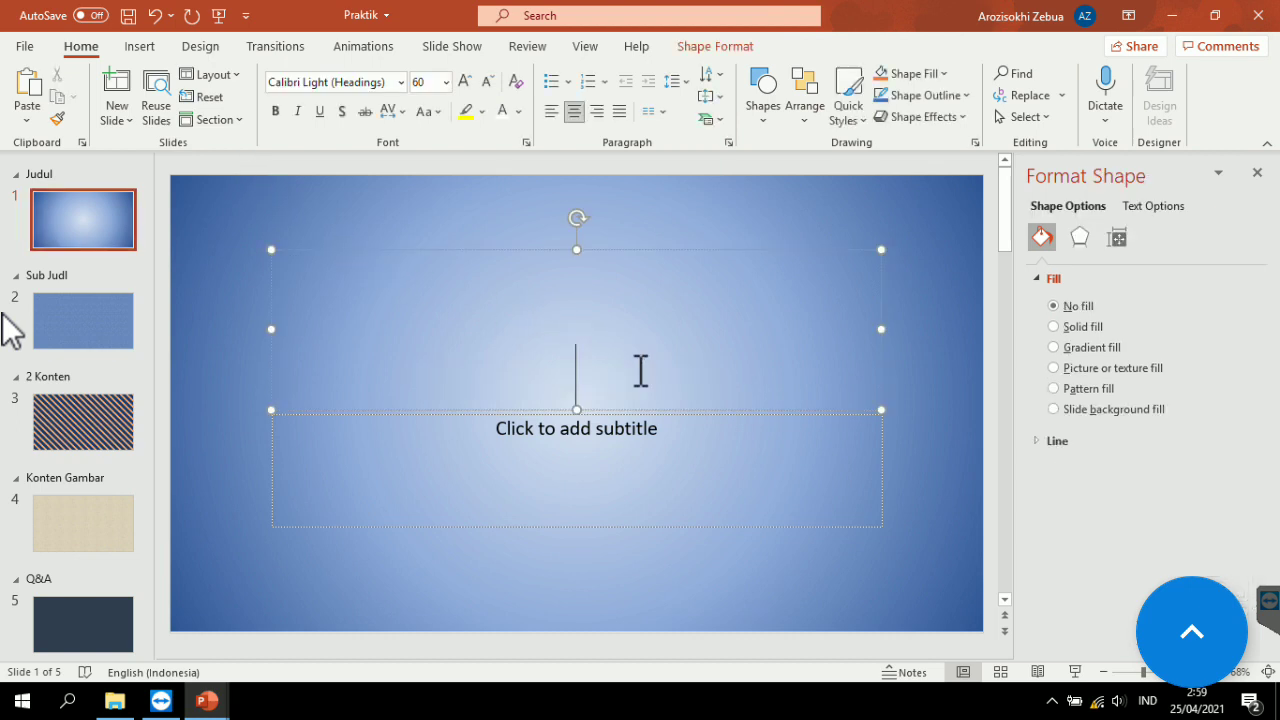
pyautogui.click(583, 400)
pyautogui.moveTo(577, 410); pyautogui.dragTo(577, 335)
pyautogui.click(612, 318)
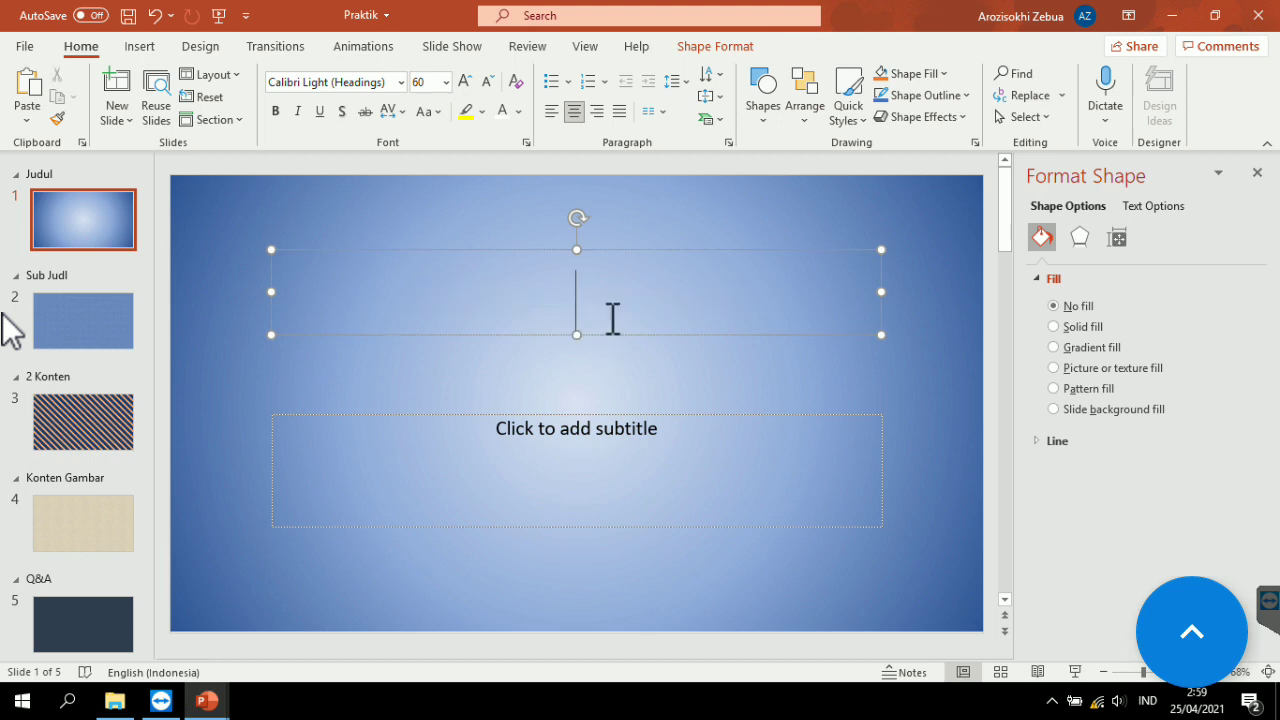
pyautogui.write('Te')
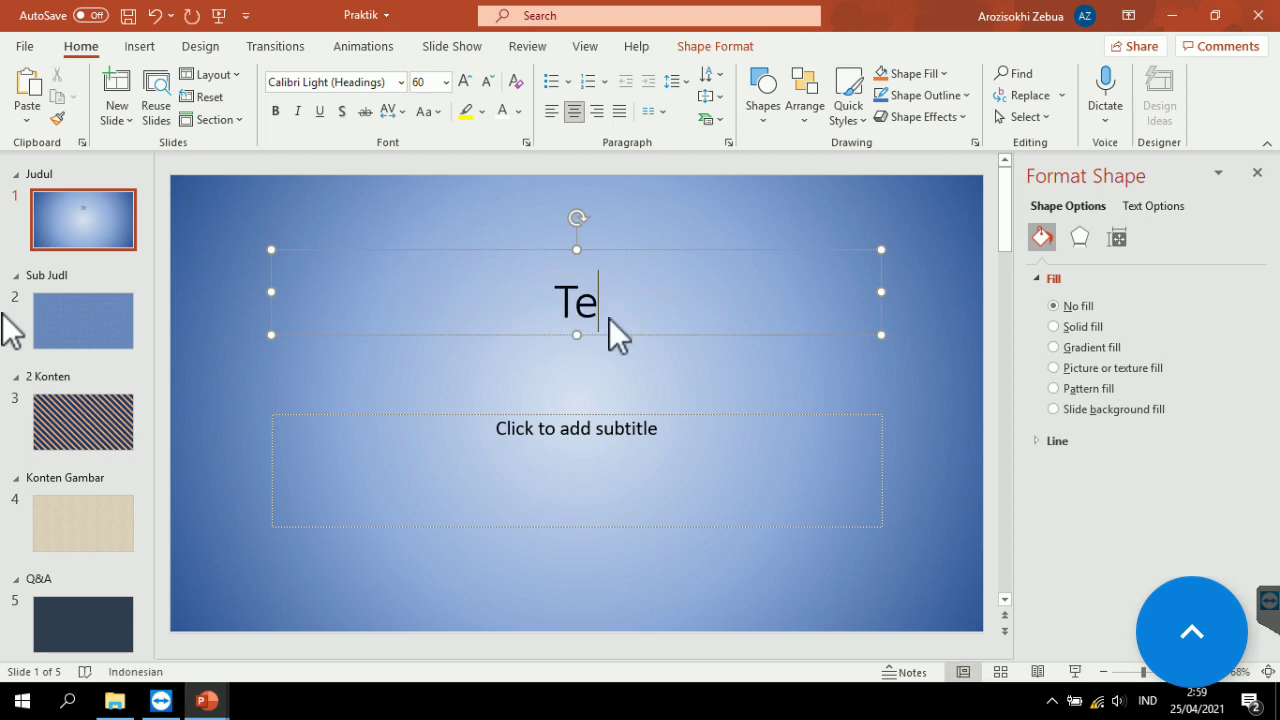
pyautogui.write('mplate ')
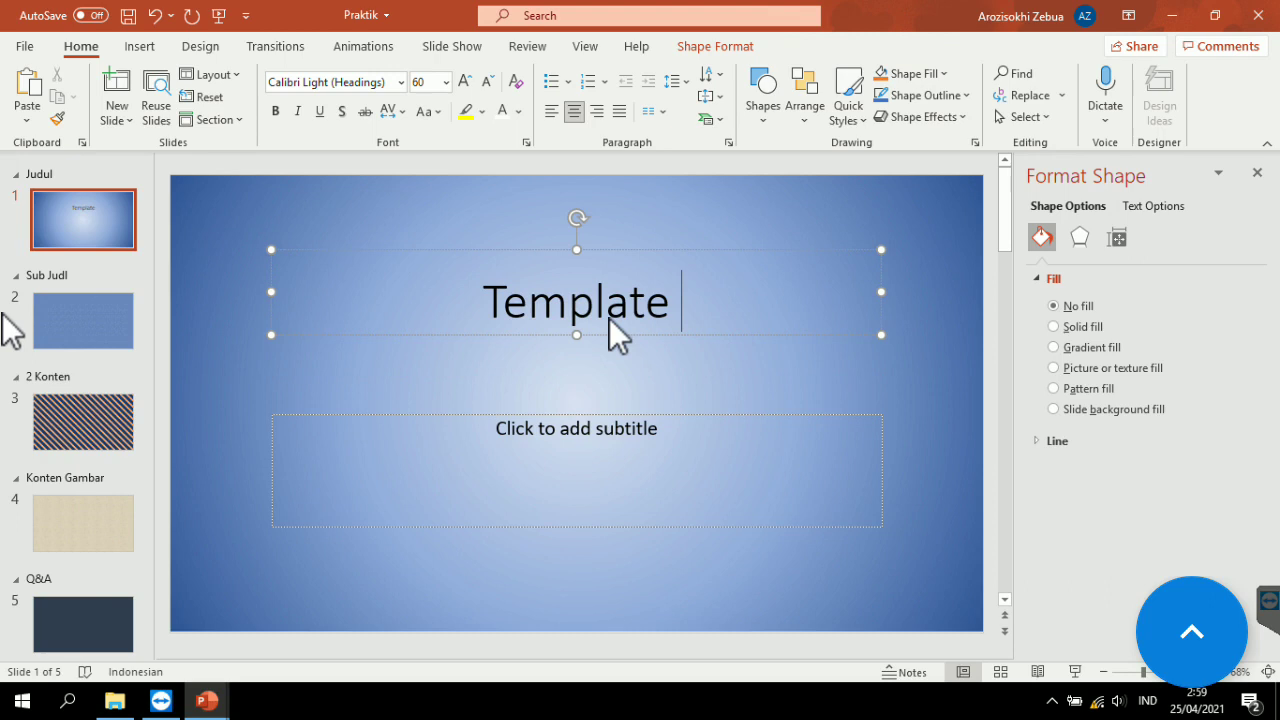
pyautogui.write('PPT')
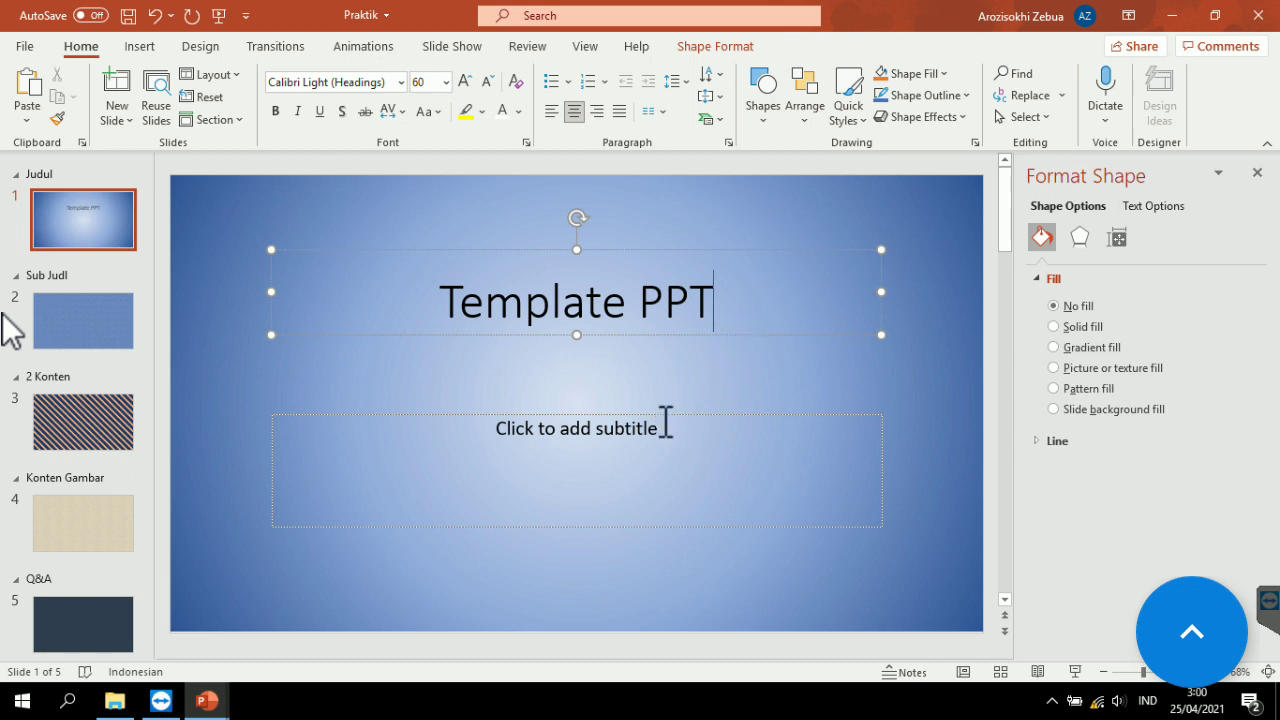
pyautogui.moveTo(706, 305)
pyautogui.mouseDown()
pyautogui.moveTo(571, 288)
pyautogui.moveTo(438, 300)
pyautogui.mouseUp()
pyautogui.click(437, 112)
pyautogui.click(480, 190)
# Enlarge the title to 80 pt and set it in Arial Black.
pyautogui.hotkey('ctrl', 'shift', '.')
pyautogui.hotkey('ctrl', 'shift', '.')
pyautogui.hotkey('ctrl', 'shift', '.')
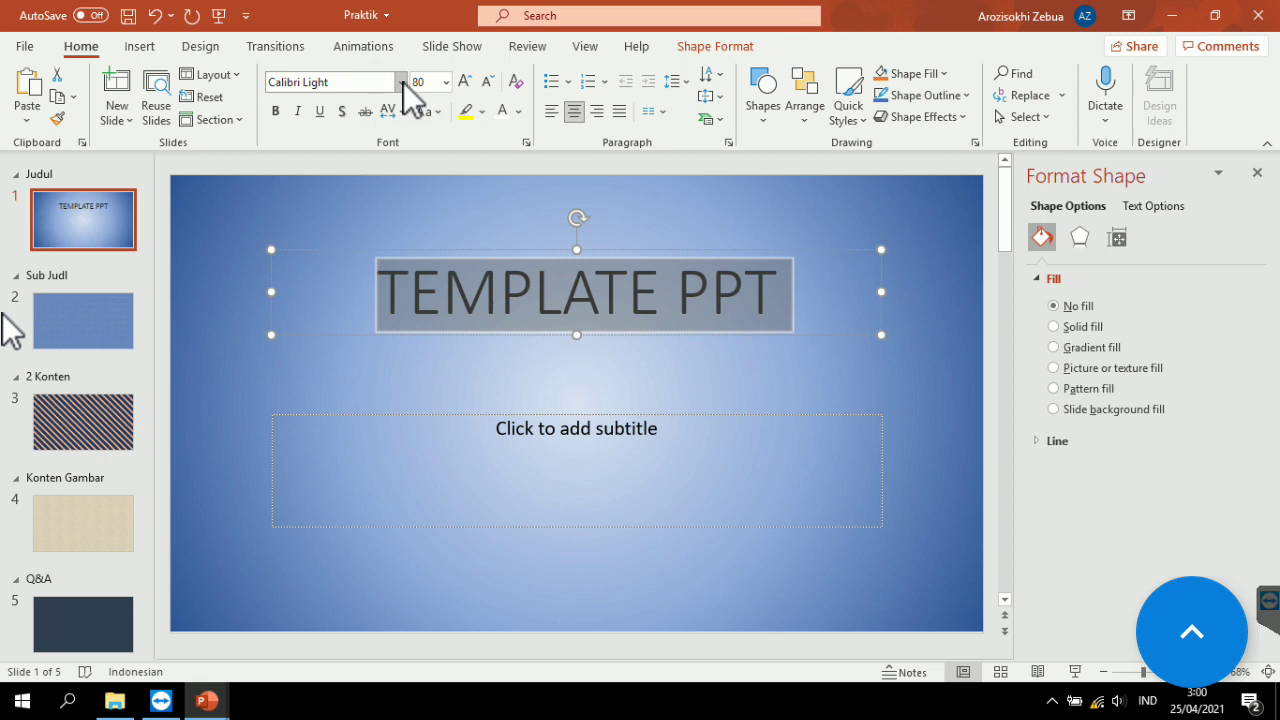
pyautogui.click(401, 82)
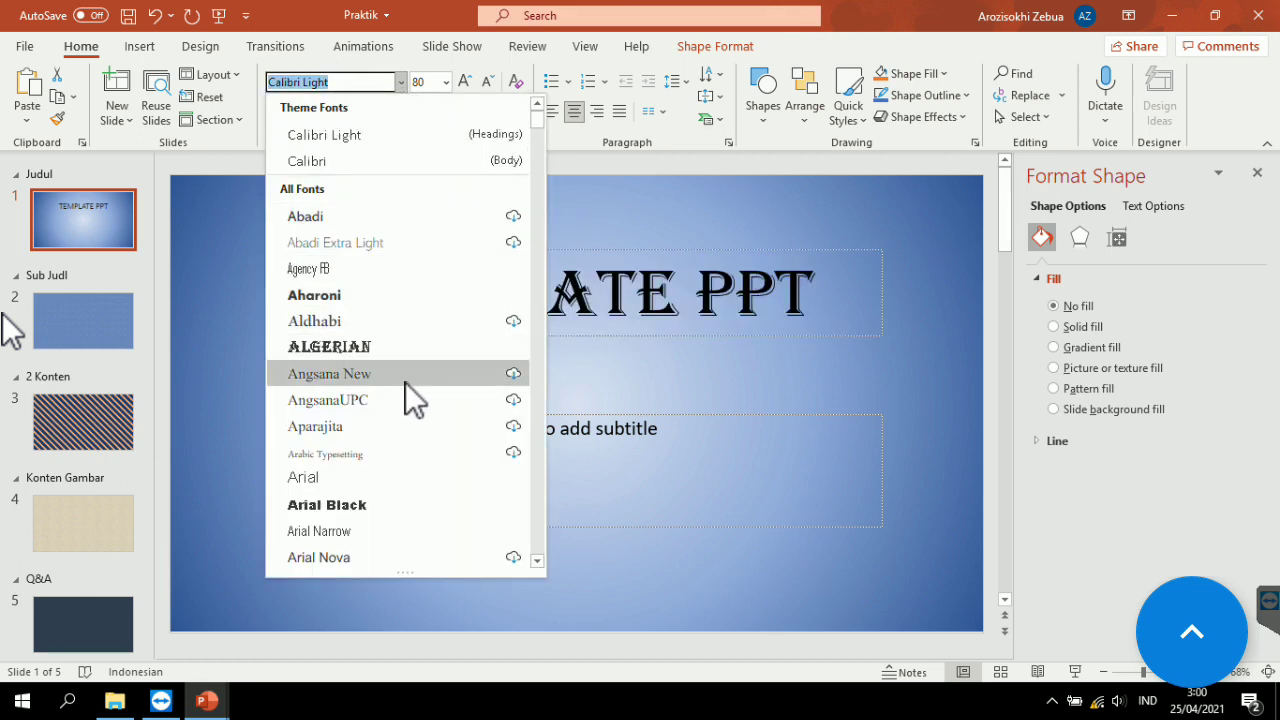
pyautogui.click(393, 505)
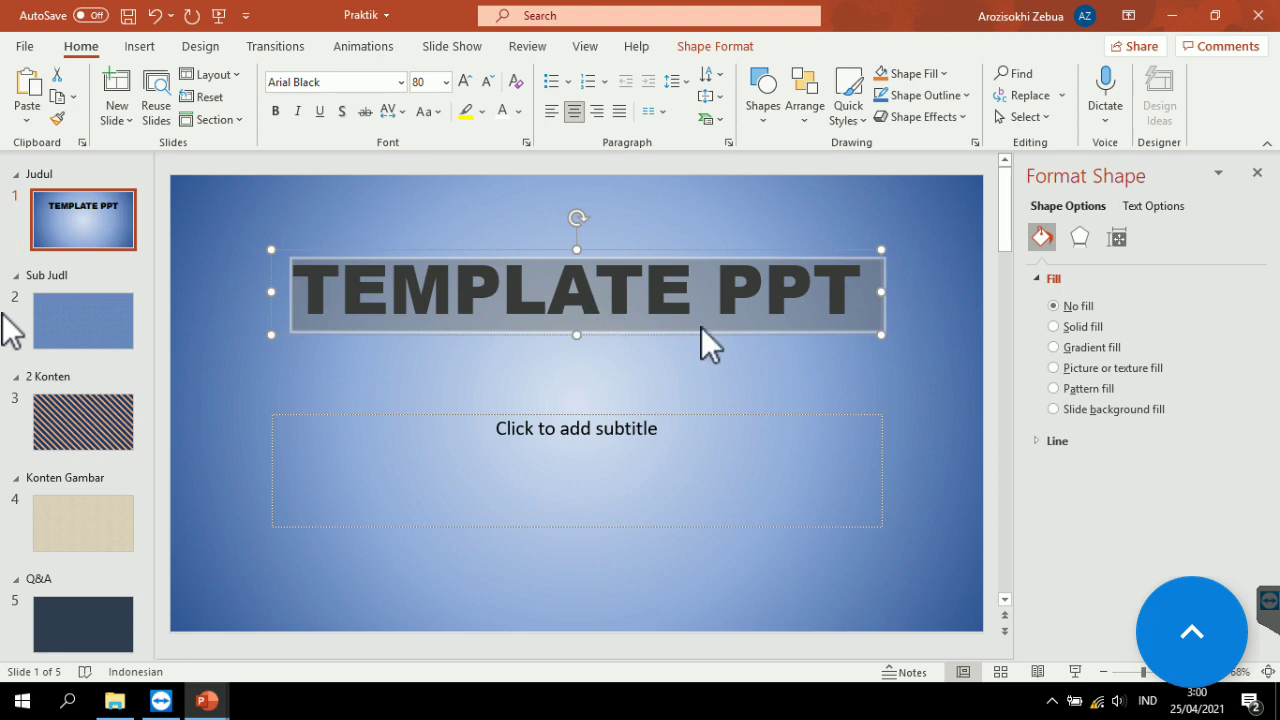
# Nudge the title box slightly lower and close the Format Shape pane.
pyautogui.click(911, 326)
pyautogui.click(858, 334)
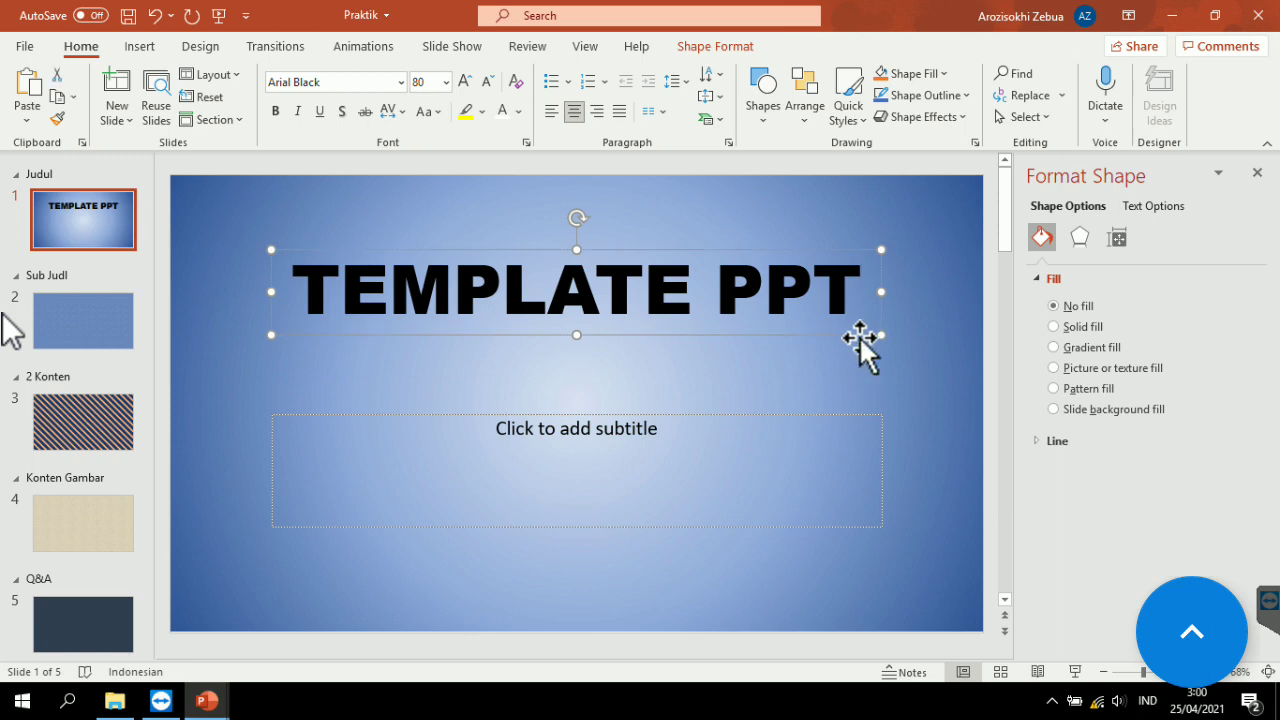
pyautogui.moveTo(844, 244)
pyautogui.mouseDown()
pyautogui.moveTo(660, 243)
pyautogui.moveTo(731, 266)
pyautogui.moveTo(860, 243)
pyautogui.moveTo(848, 244)
pyautogui.mouseUp()
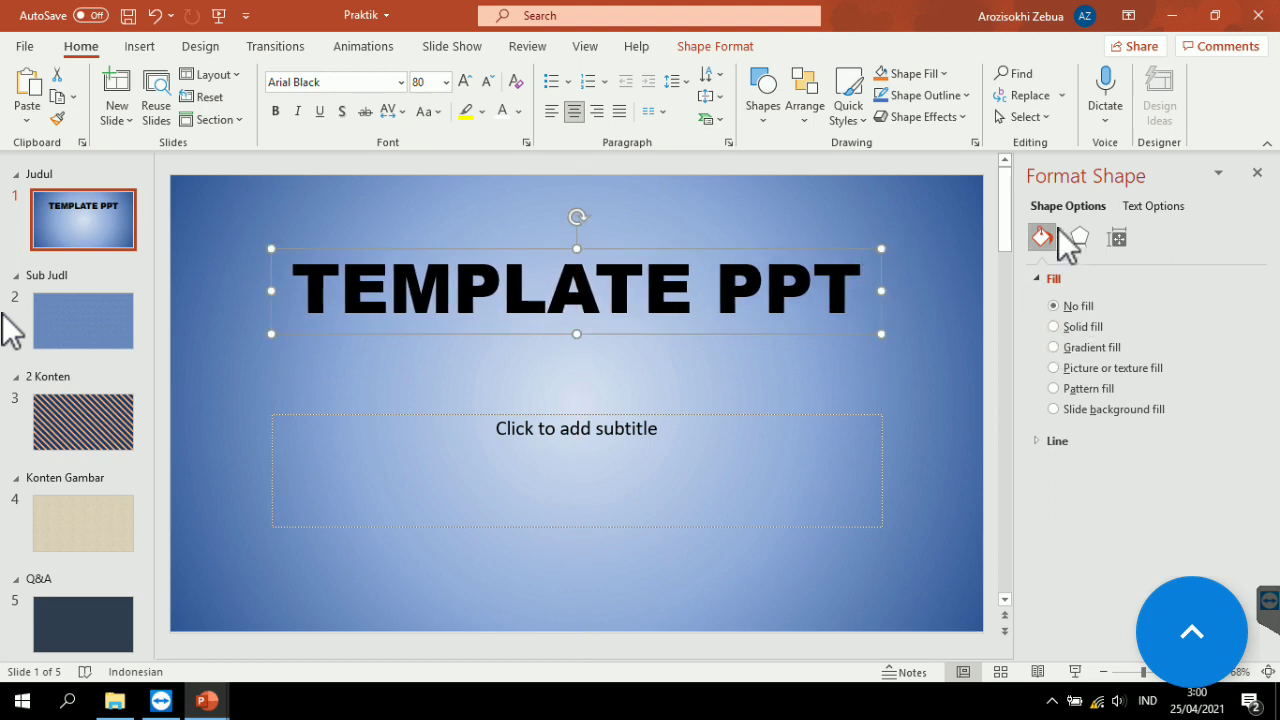
pyautogui.click(1257, 172)
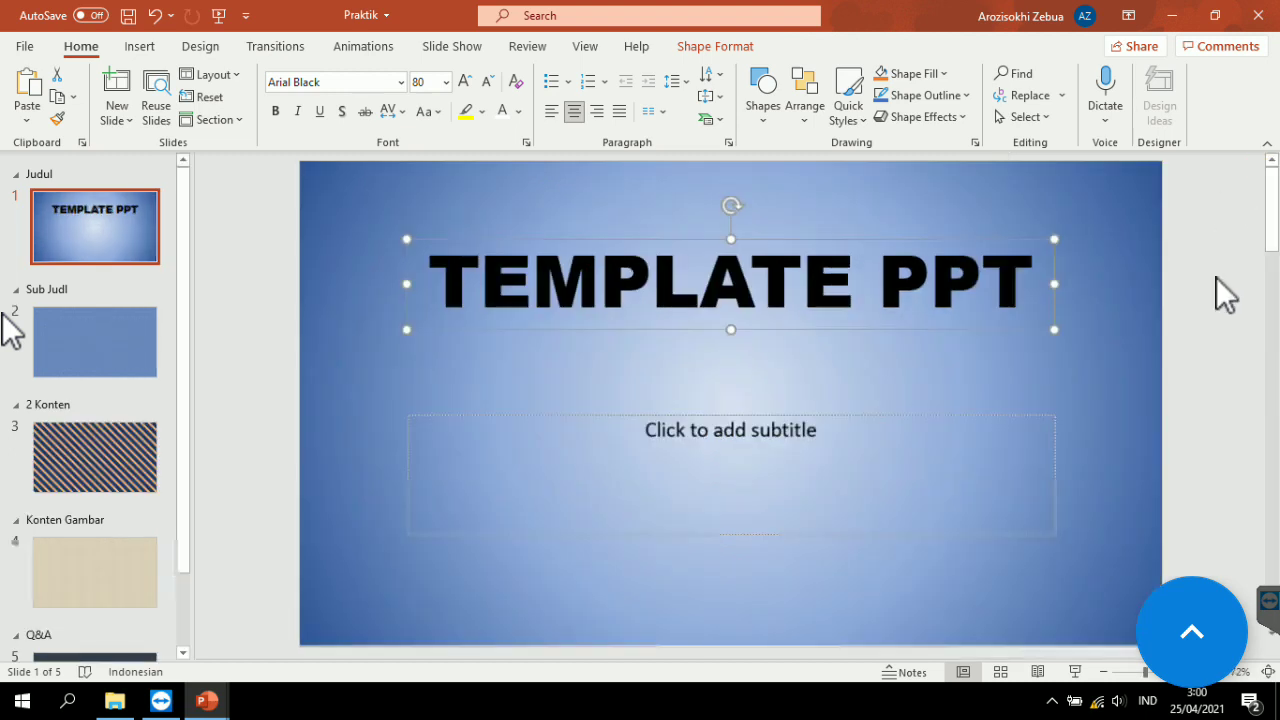
# Fill the TEMPLATE PPT title box with solid light peach via Format Shape.
pyautogui.rightClick(952, 332)
pyautogui.click(914, 332)
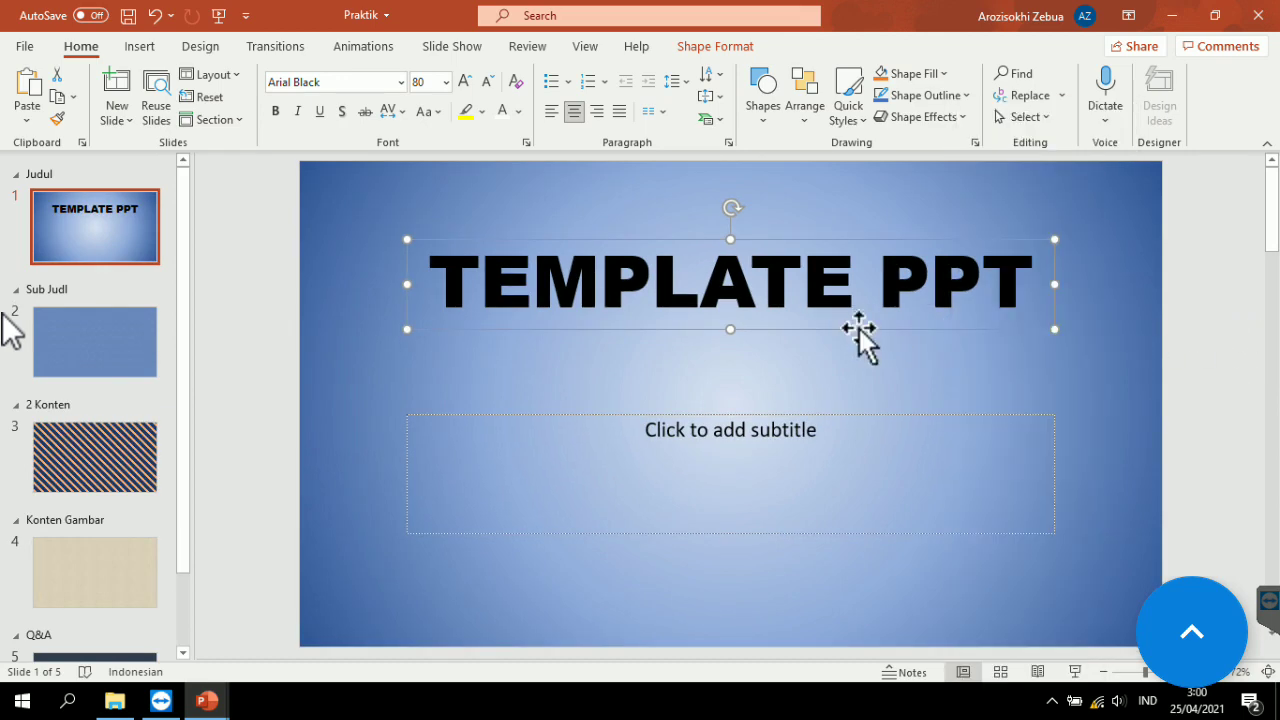
pyautogui.rightClick(862, 330)
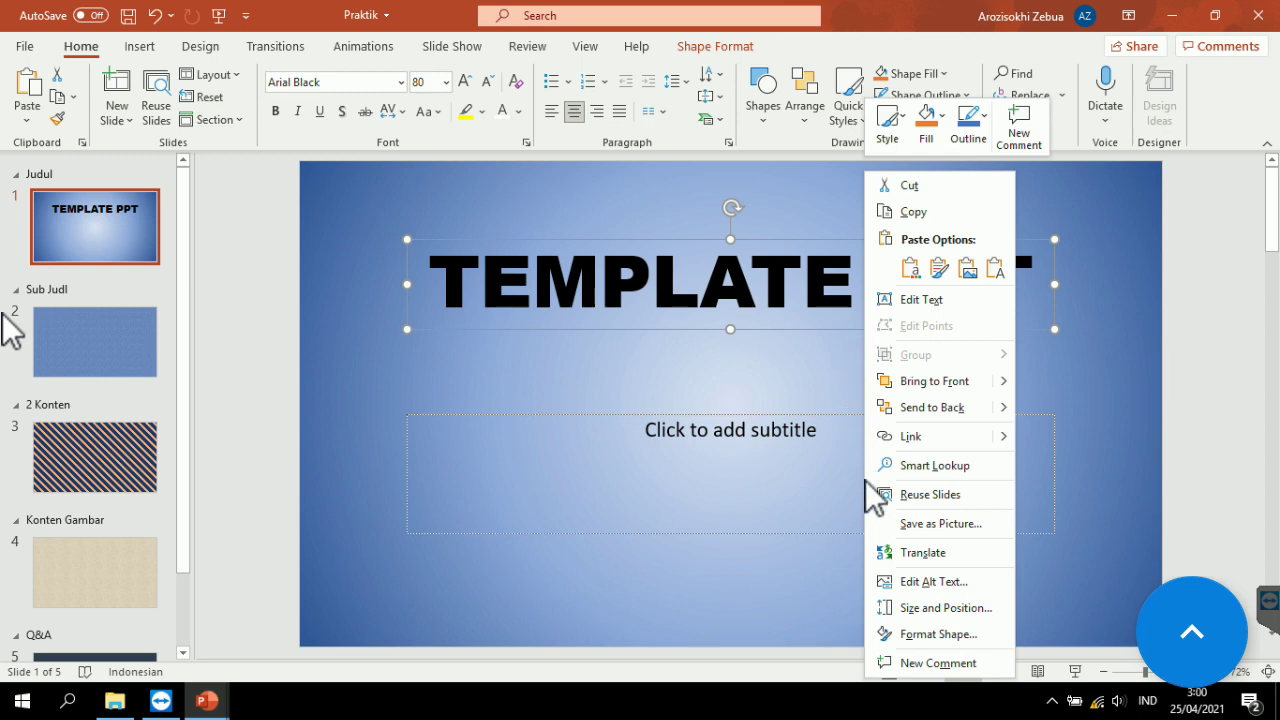
pyautogui.click(938, 634)
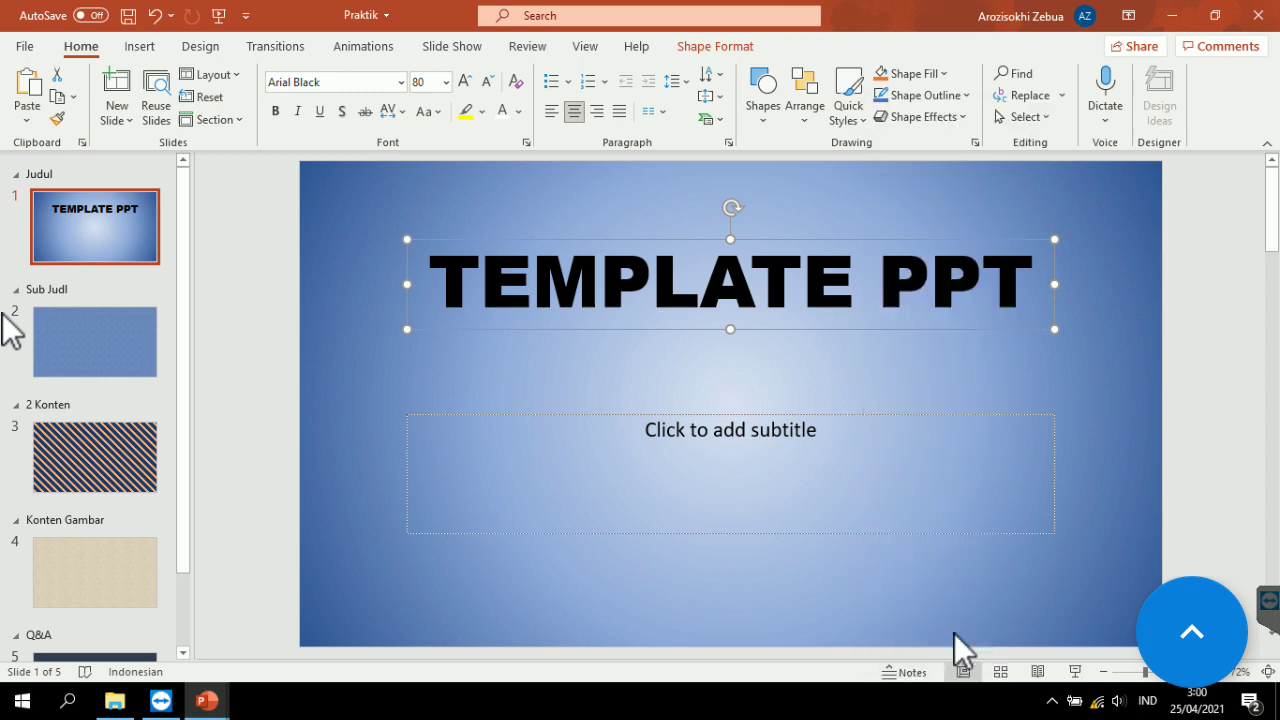
pyautogui.click(1054, 326)
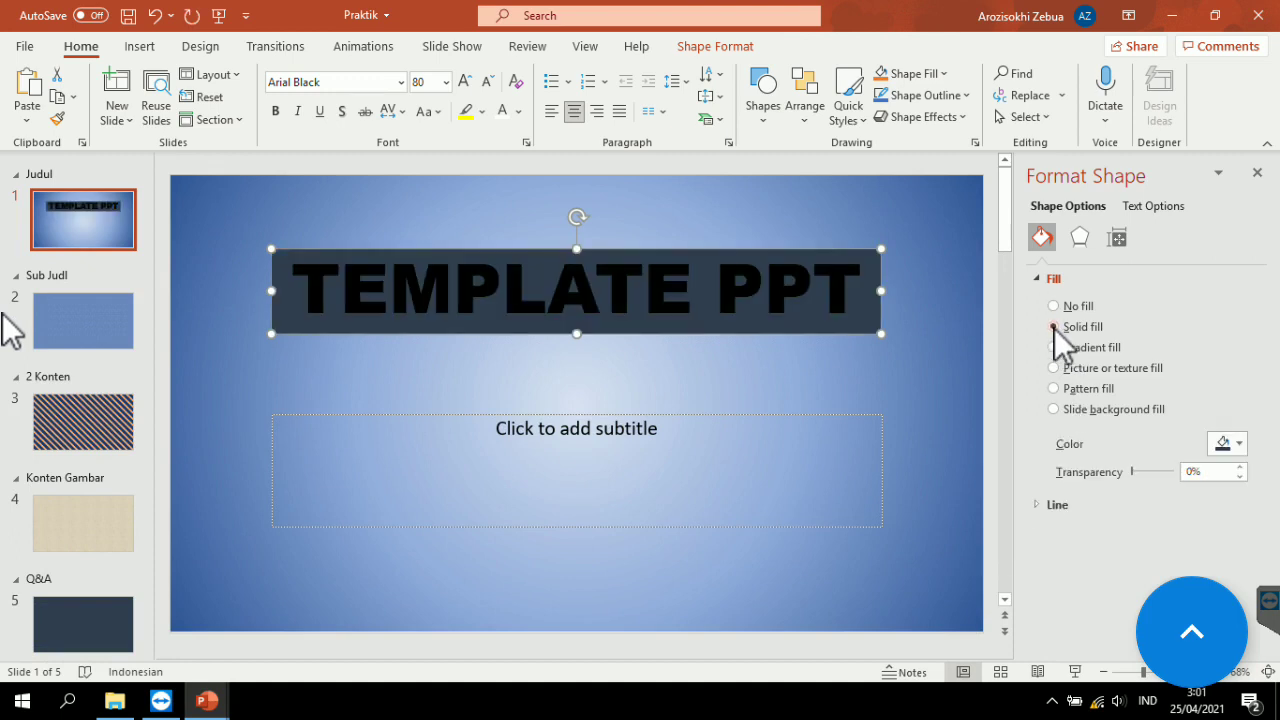
pyautogui.click(1237, 444)
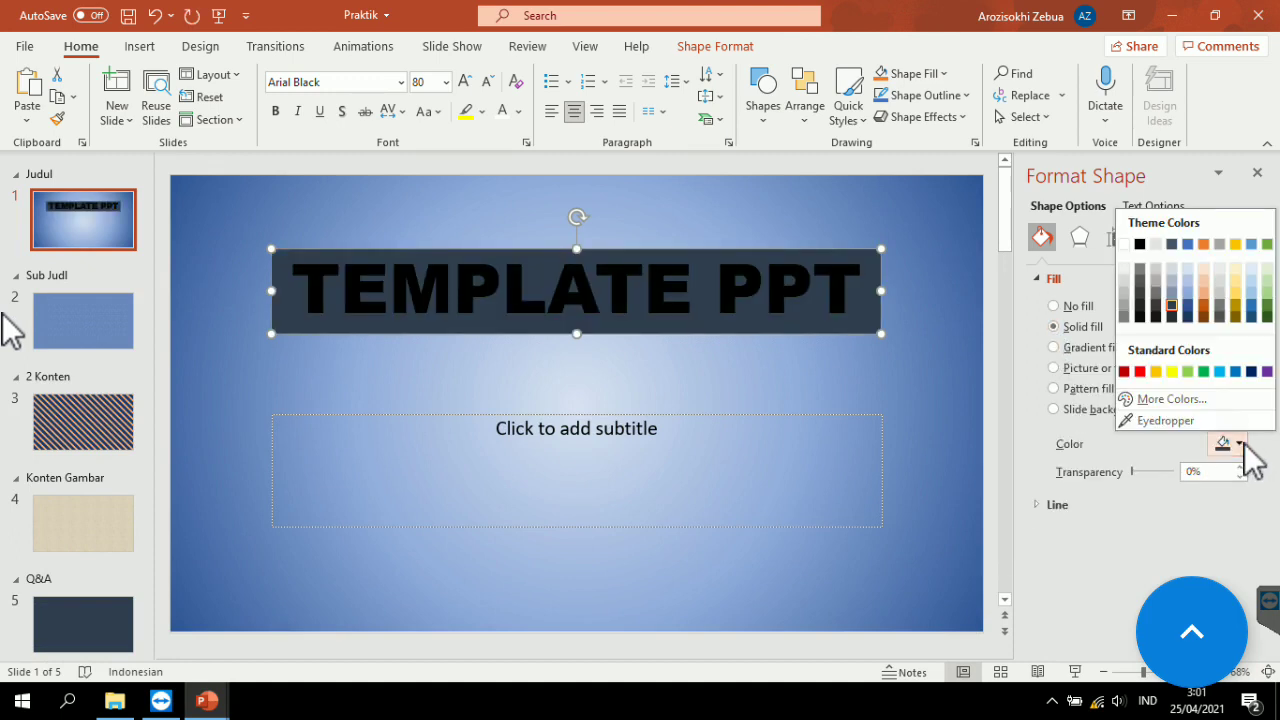
pyautogui.click(1218, 306)
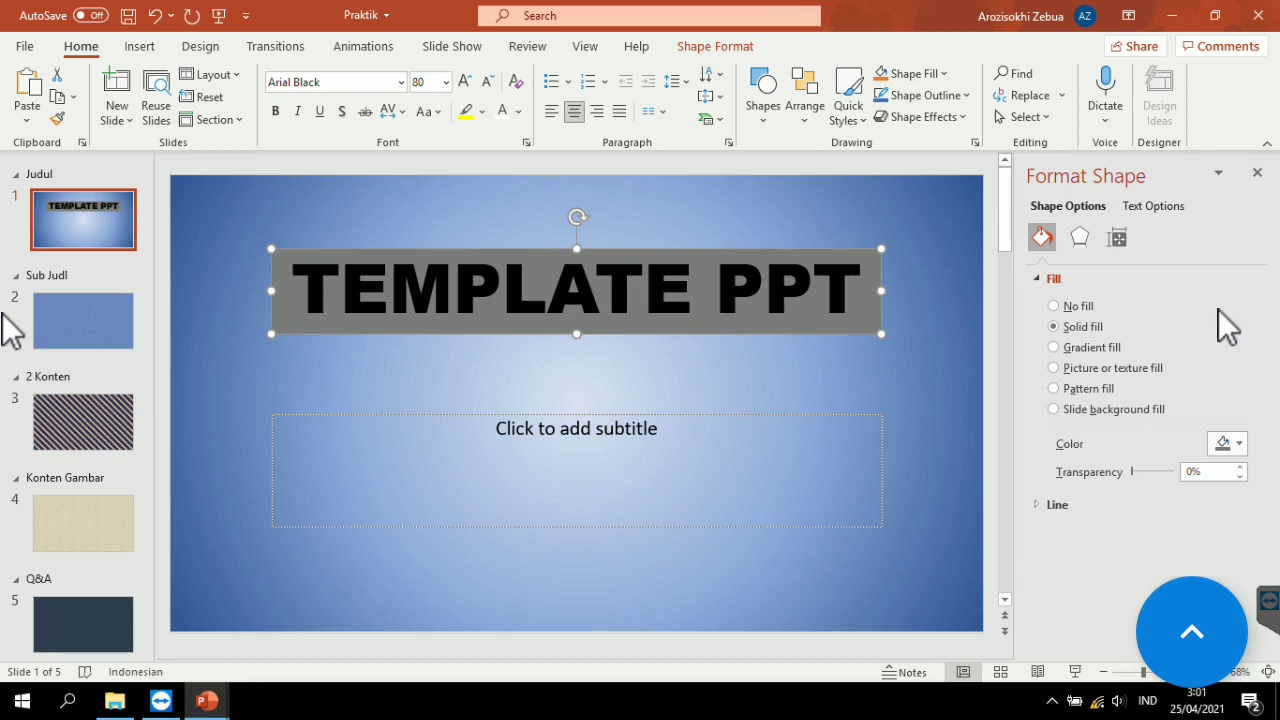
pyautogui.click(1238, 444)
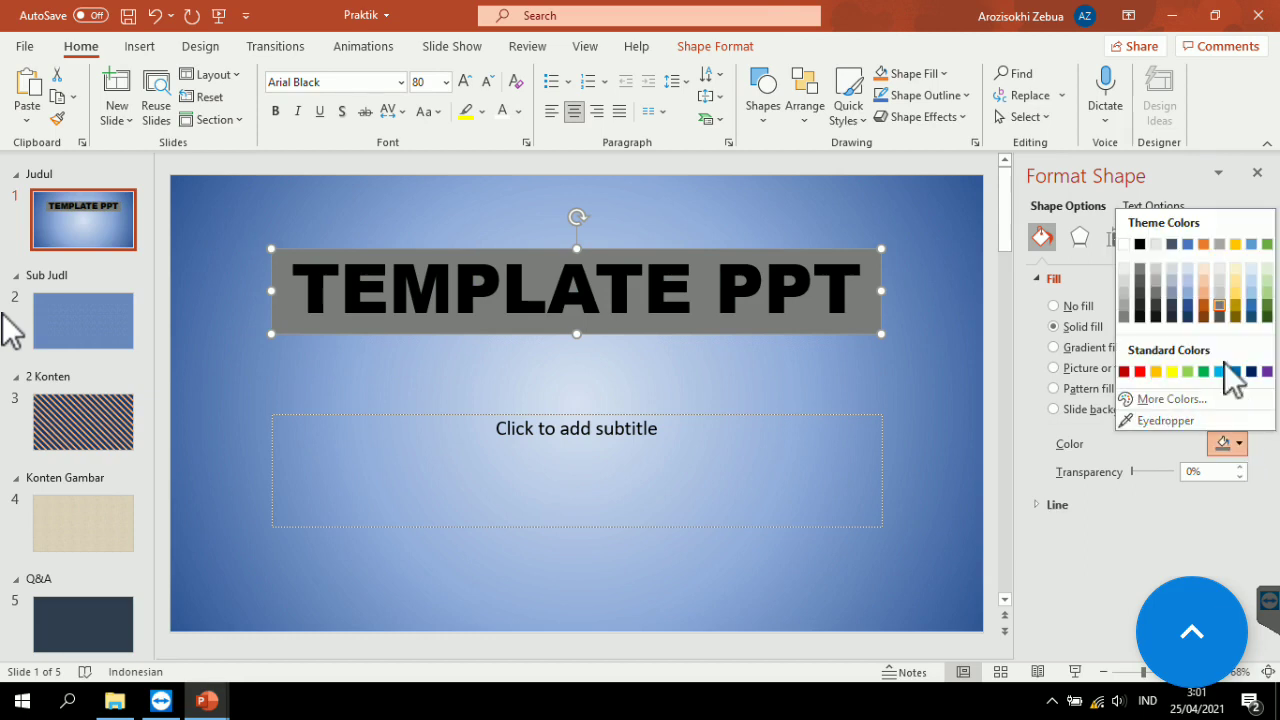
pyautogui.click(1210, 285)
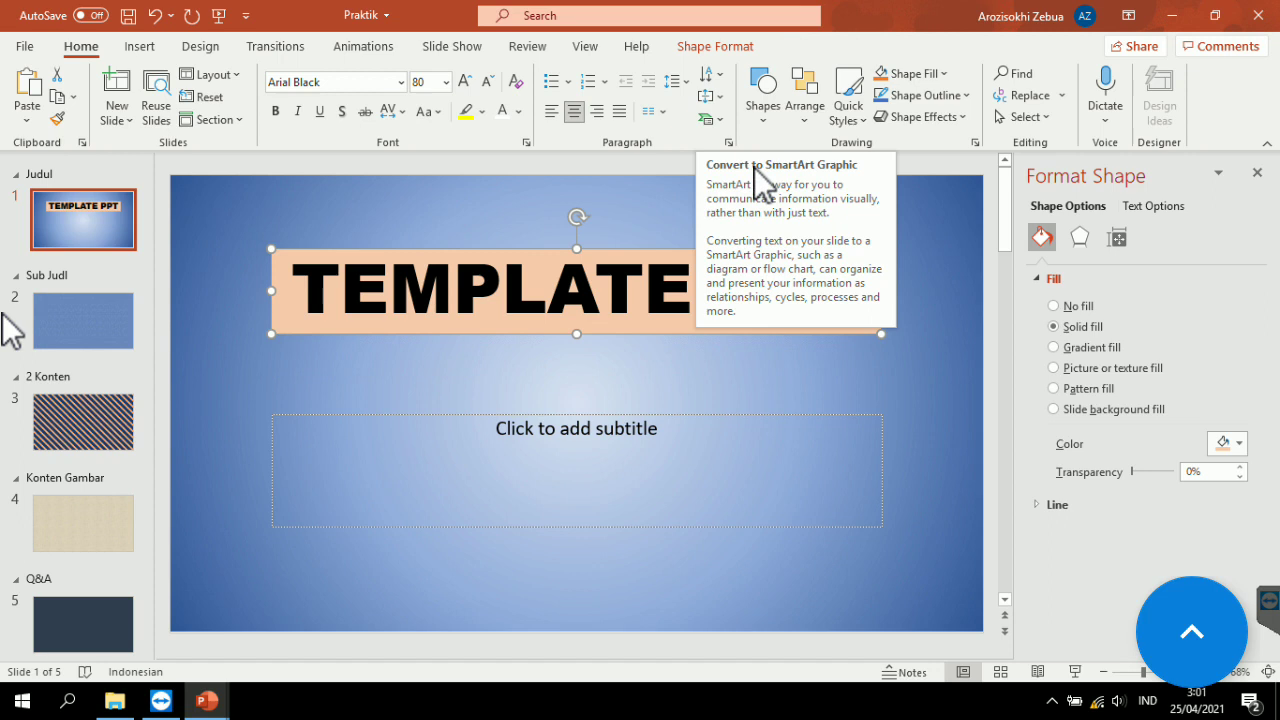
pyautogui.click(729, 143)
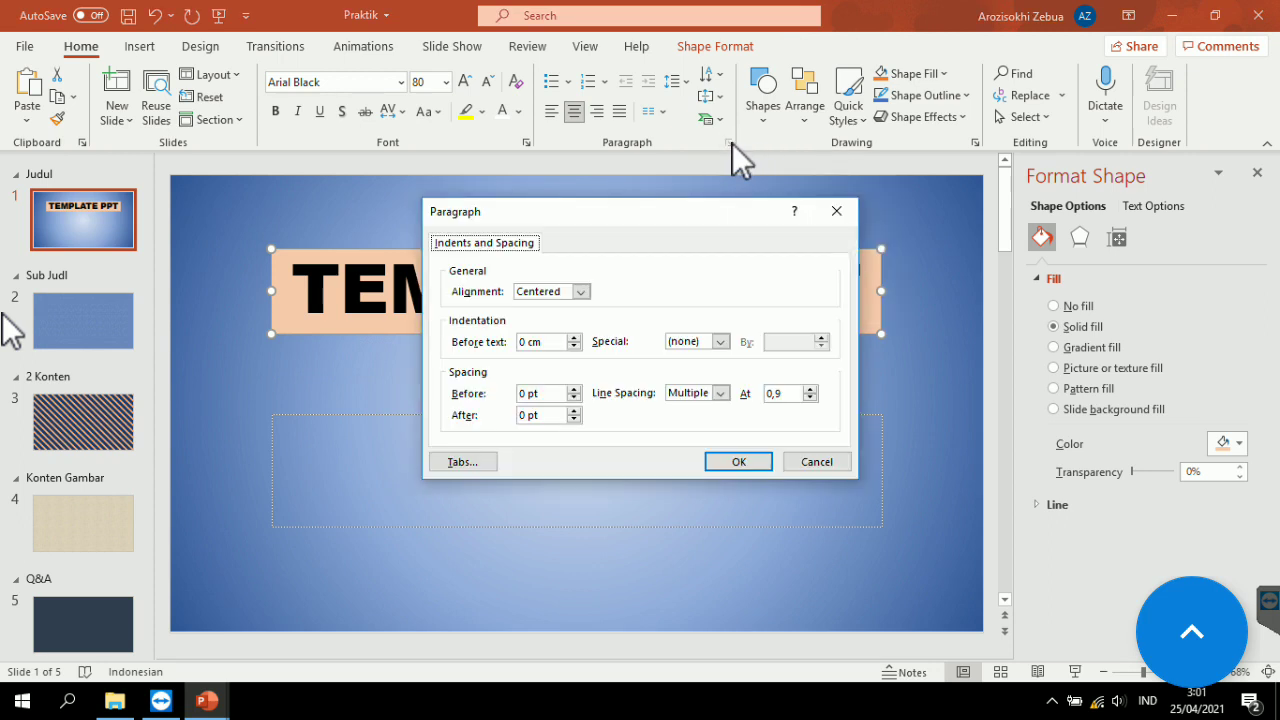
pyautogui.click(838, 212)
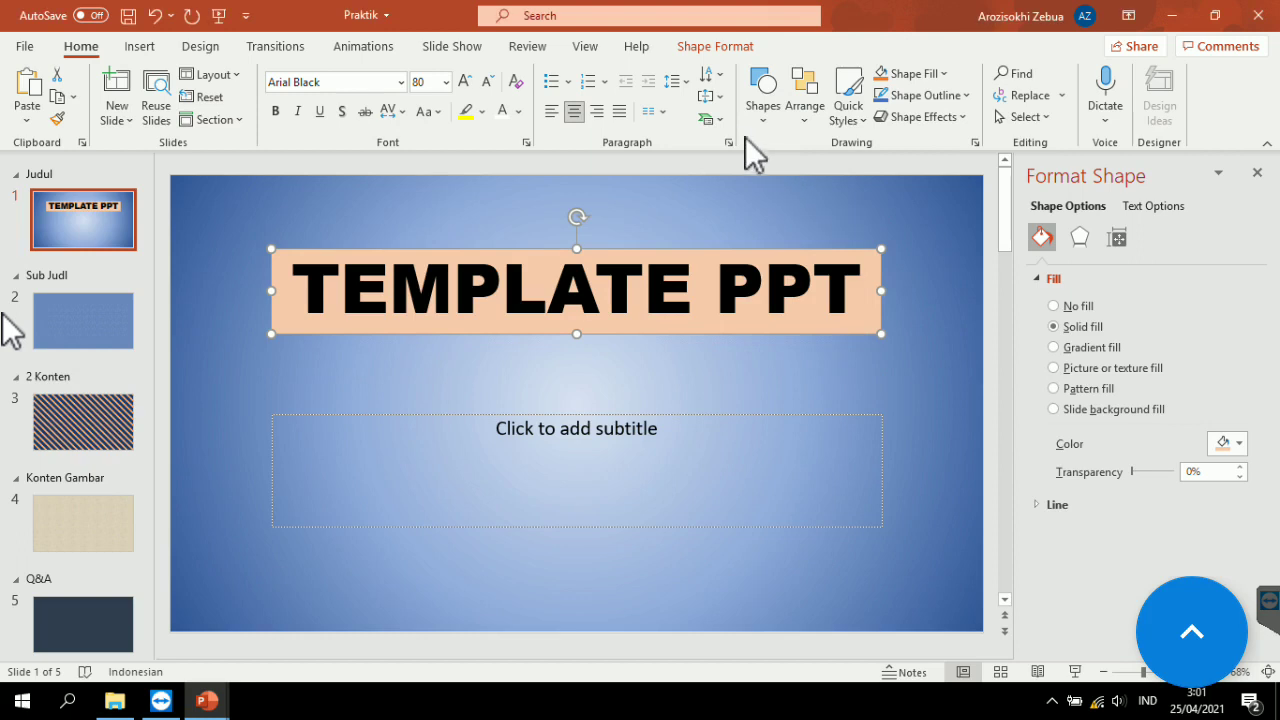
# Convert the title to SmartArt with the Intense Effect style and orange Accent 2 colours.
pyautogui.click(723, 121)
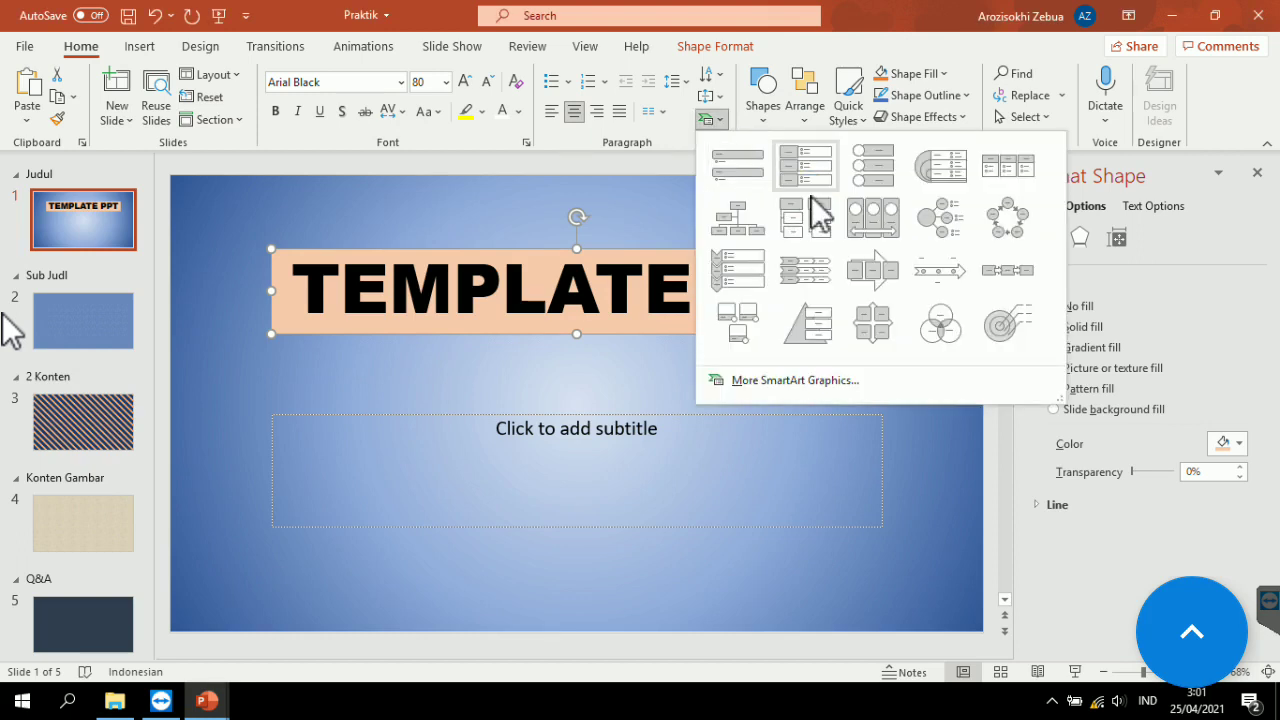
pyautogui.click(1004, 270)
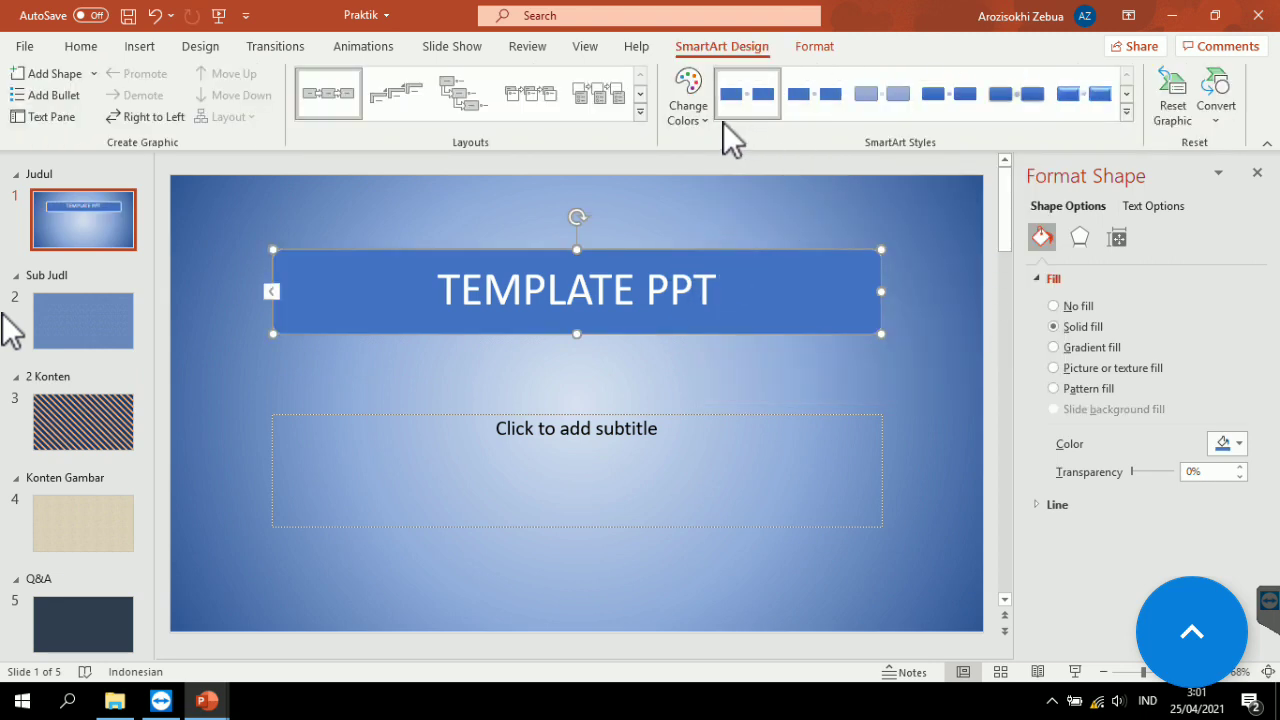
pyautogui.click(1124, 111)
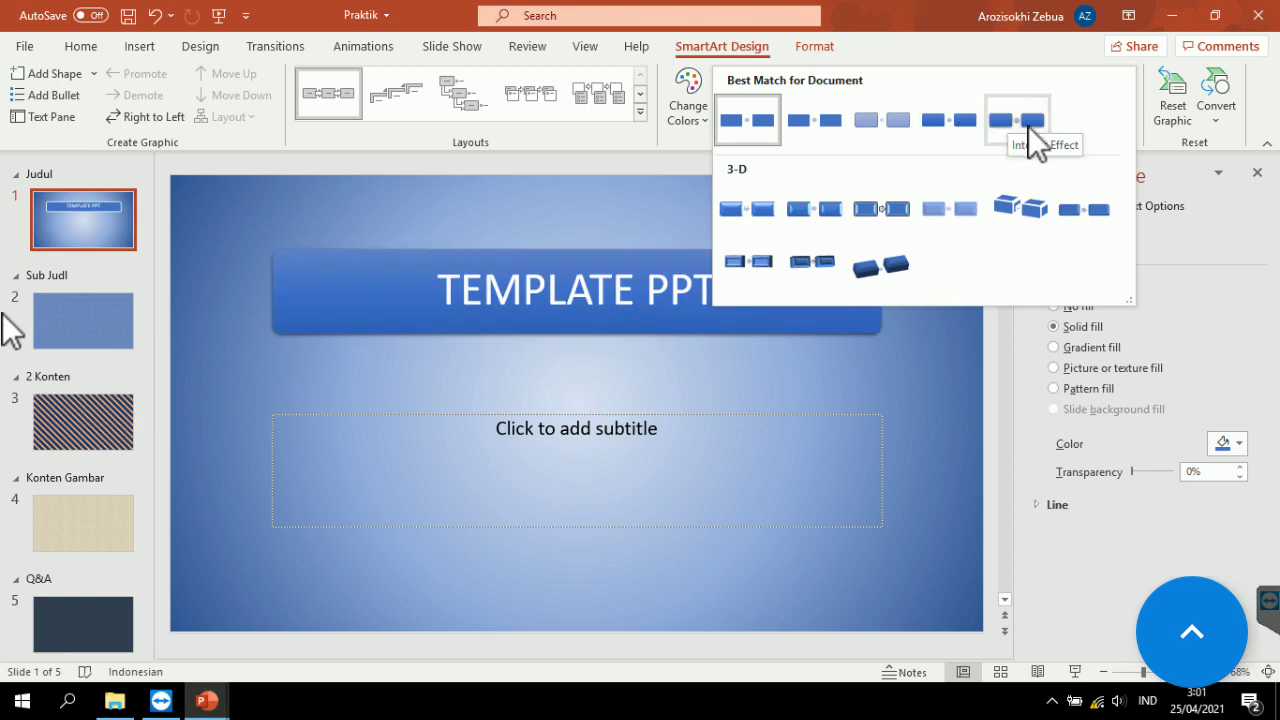
pyautogui.click(1027, 126)
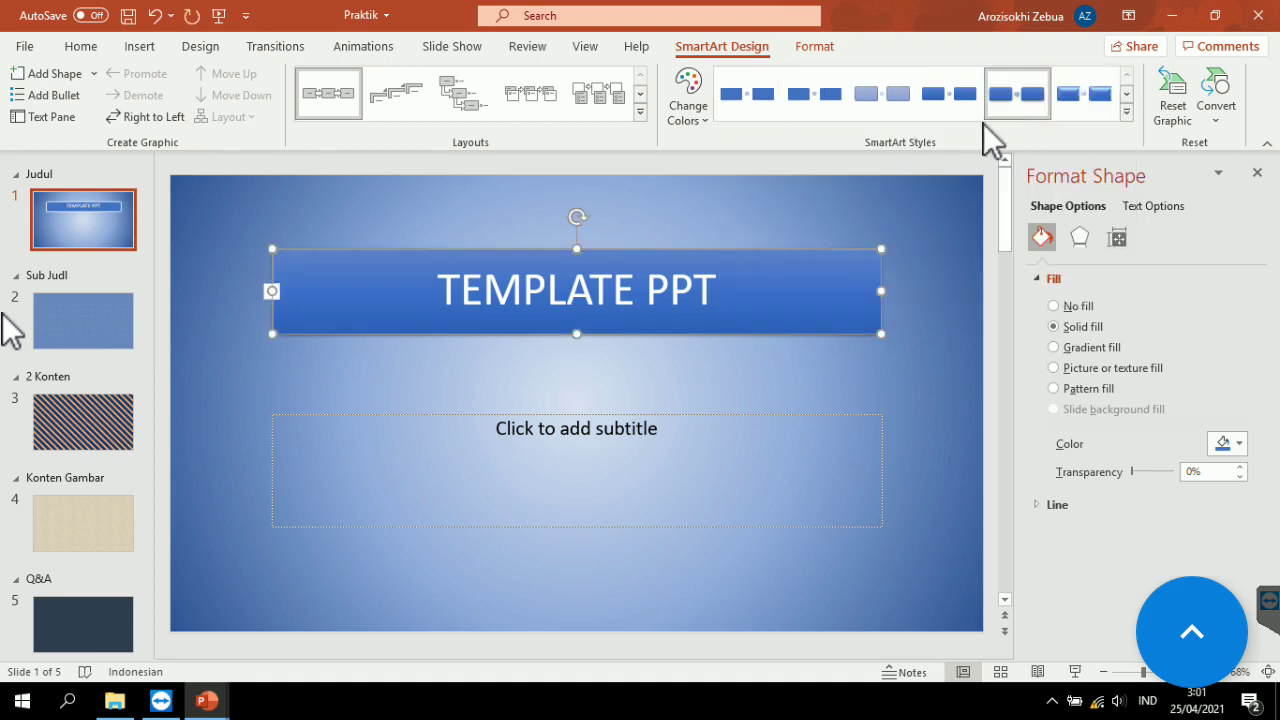
pyautogui.click(711, 118)
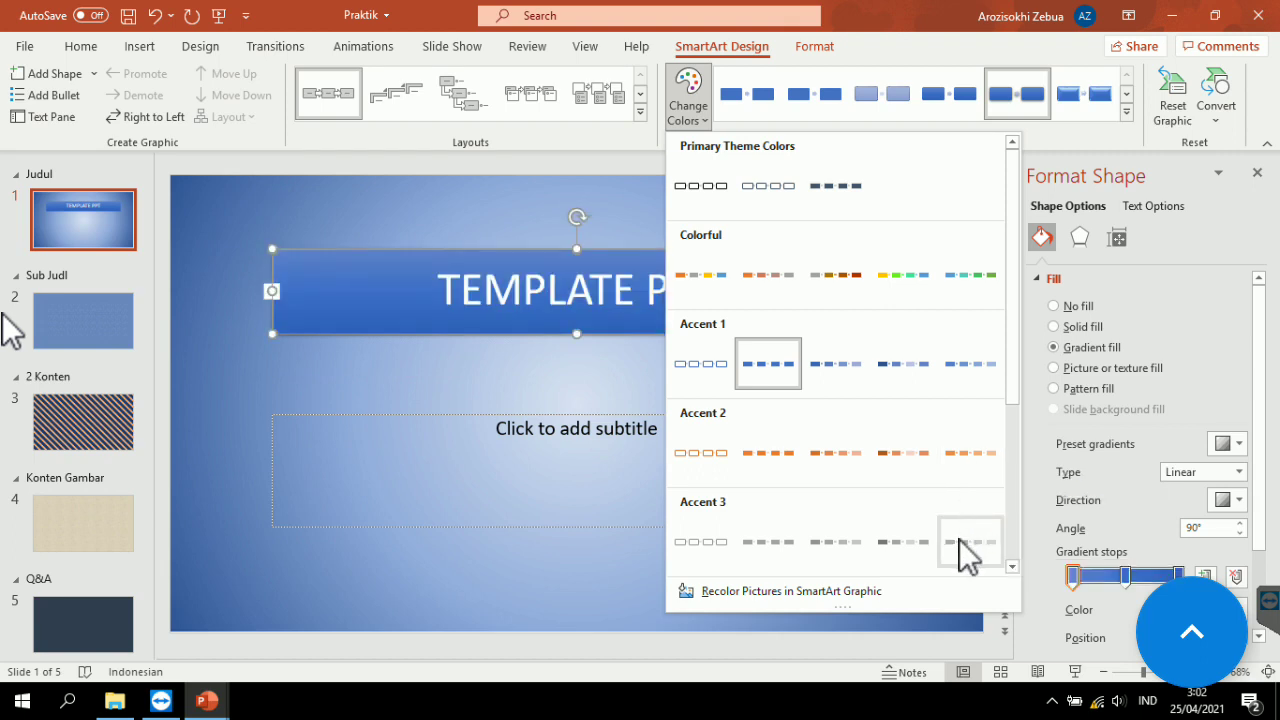
pyautogui.click(955, 462)
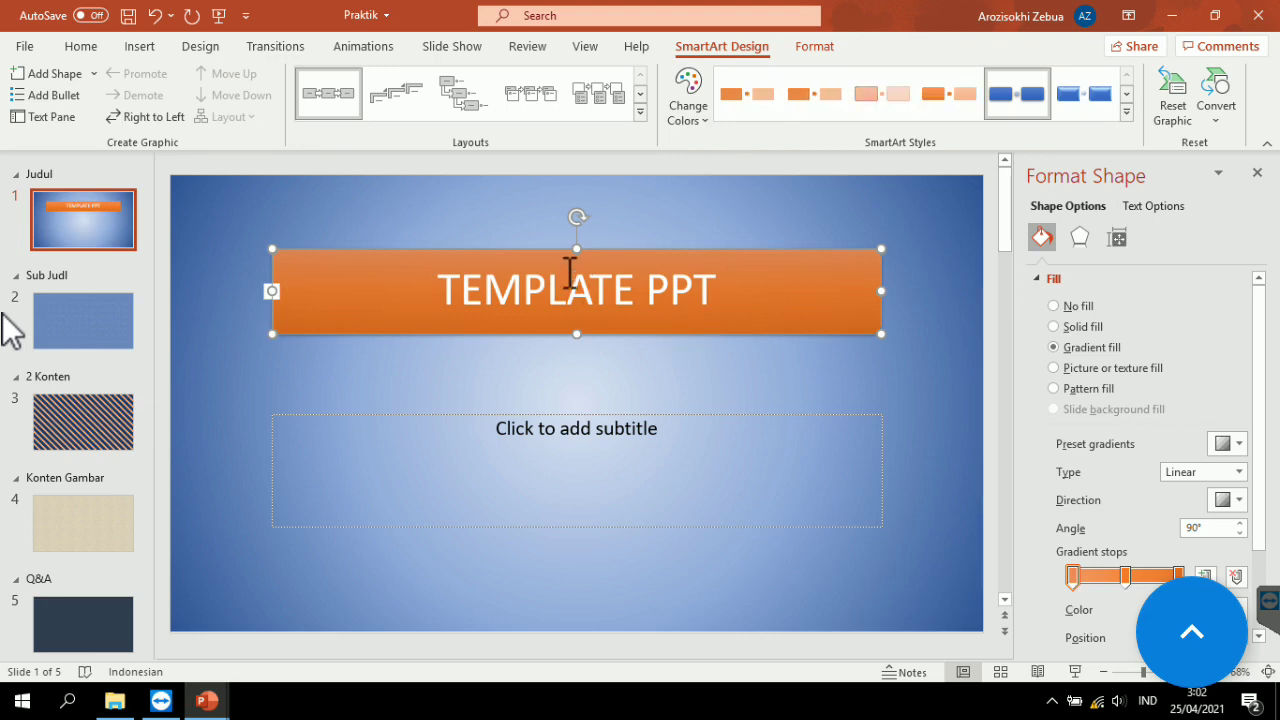
# Enlarge the SmartArt title's font size with Ctrl+].
pyautogui.tripleClick(591, 297)
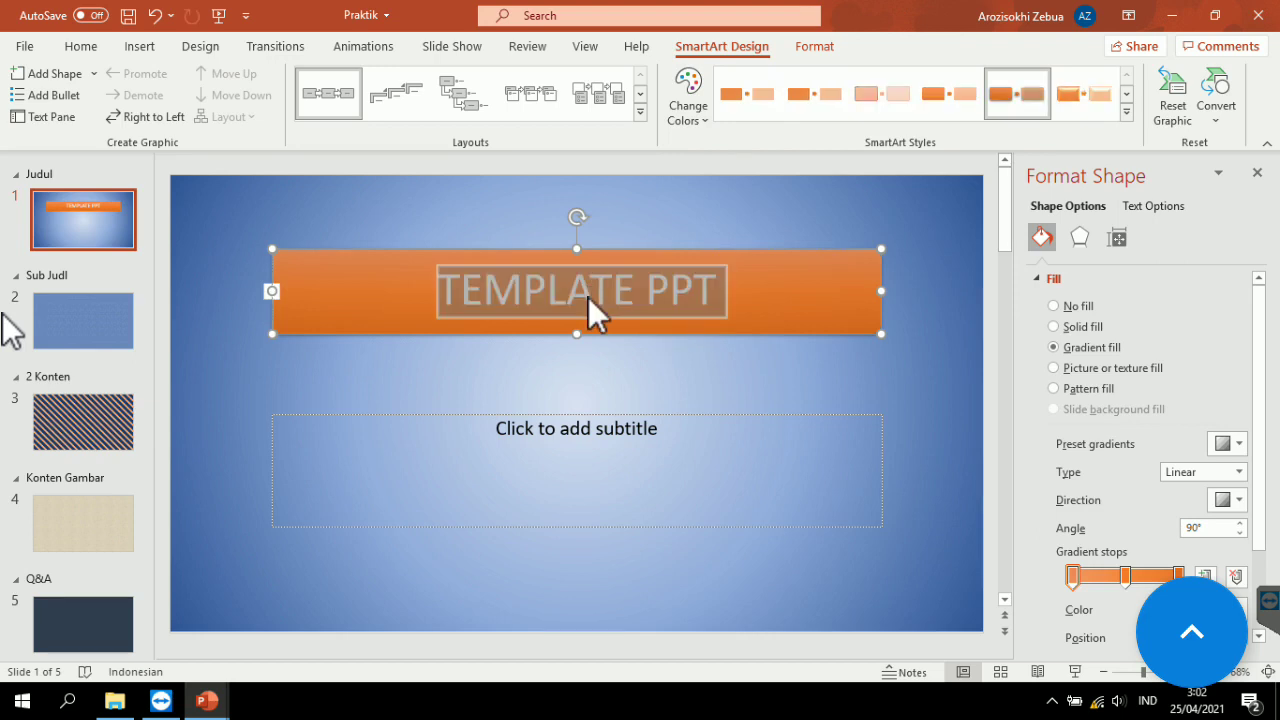
pyautogui.hotkey('ctrl', 'shift', '.')
pyautogui.hotkey('ctrl', 'shift', '.')
pyautogui.hotkey('ctrl', 'shift', '.')
pyautogui.hotkey('ctrl', 'shift', '.')
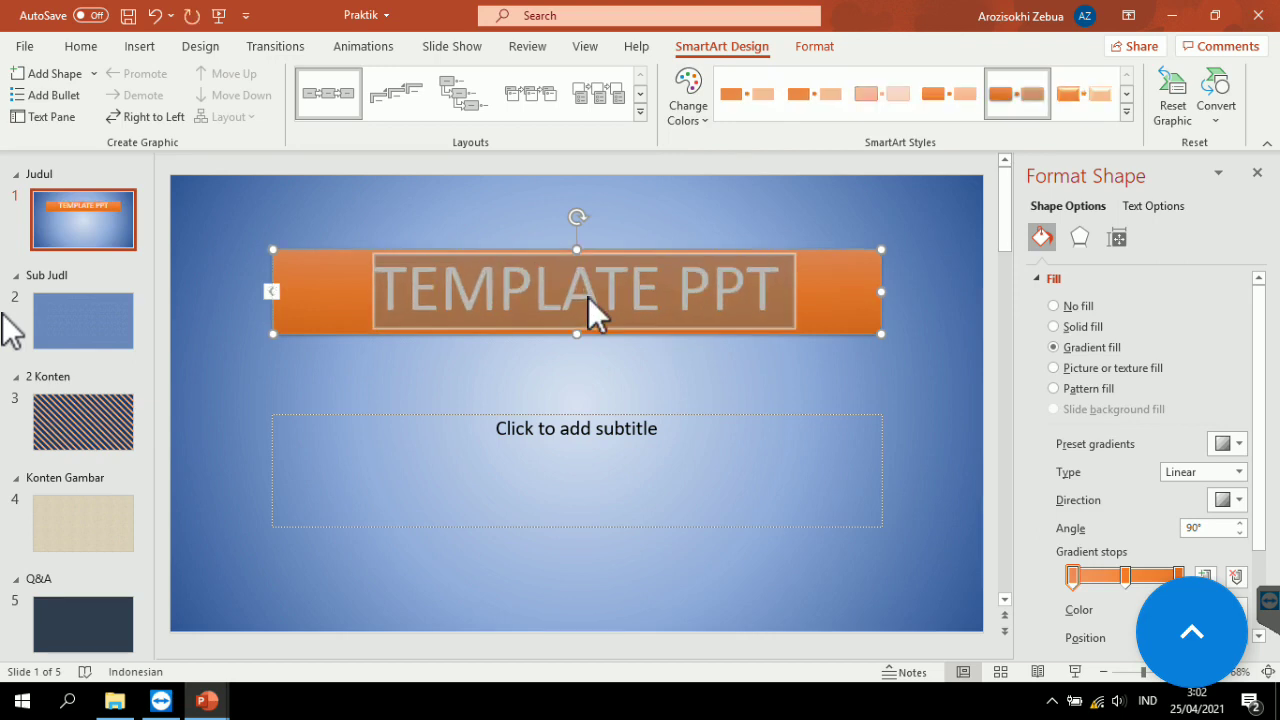
pyautogui.click(830, 345)
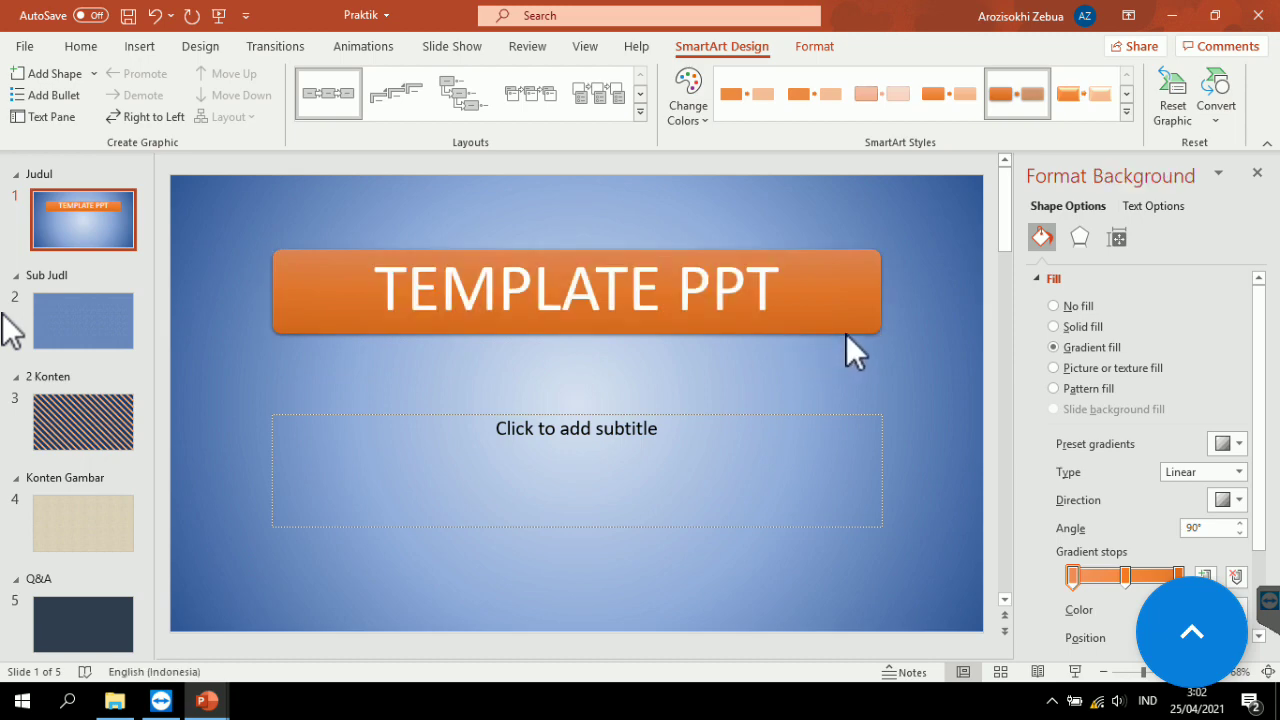
# Enter the presenter's name and 'Computer Teacher' on two lines in the subtitle placeholder.
pyautogui.click(846, 334)
pyautogui.click(875, 384)
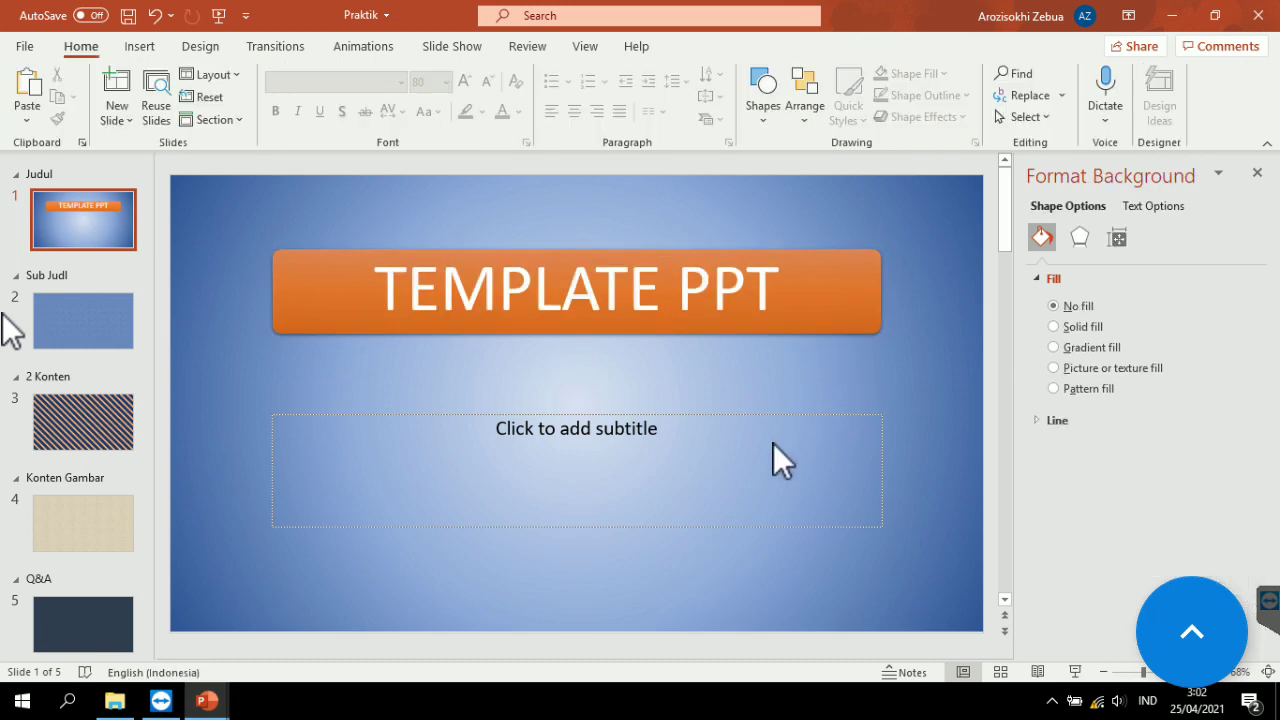
pyautogui.click(677, 437)
pyautogui.write('AR')
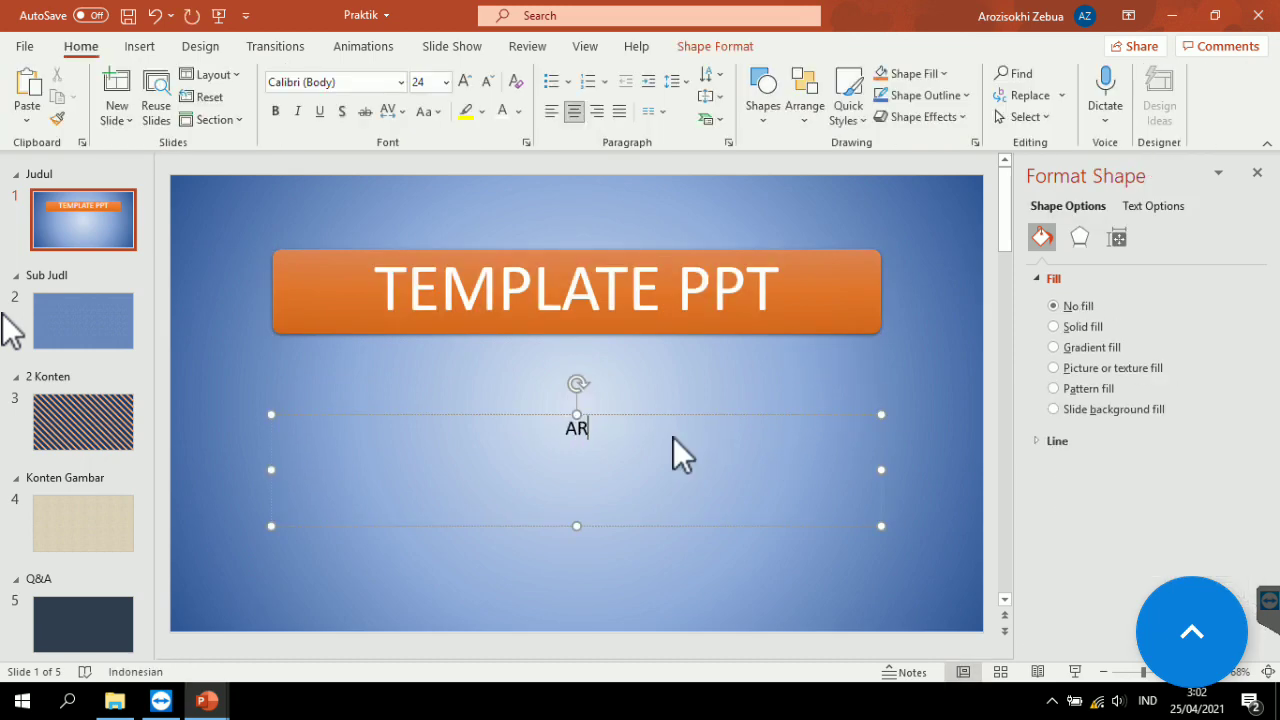
pyautogui.press('BackSpace')
pyautogui.write('R')
pyautogui.press('BackSpace')
pyautogui.write('rozisokg')
pyautogui.press('BackSpace')
pyautogui.write('hi Zebua')
pyautogui.press('Return')
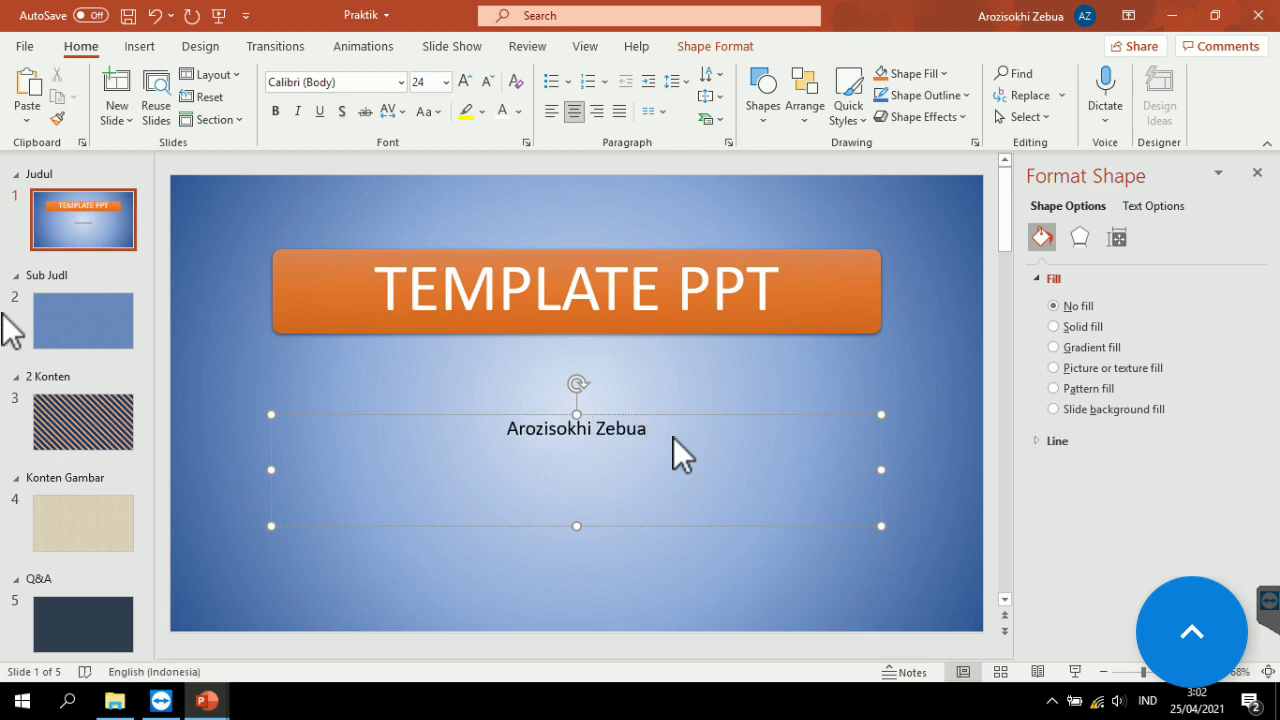
pyautogui.write('Computer Teacher')
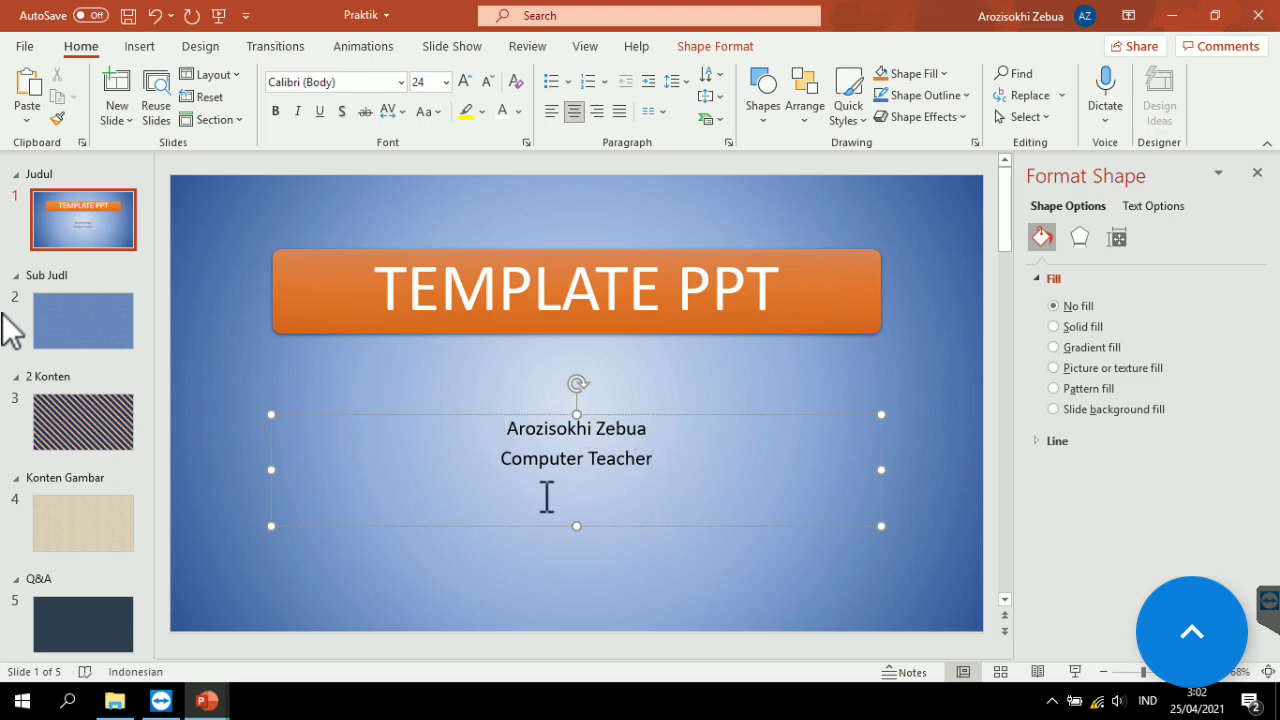
# Shrink the subtitle box, centre it under the title, and lower the orange title toward it.
pyautogui.click(306, 521)
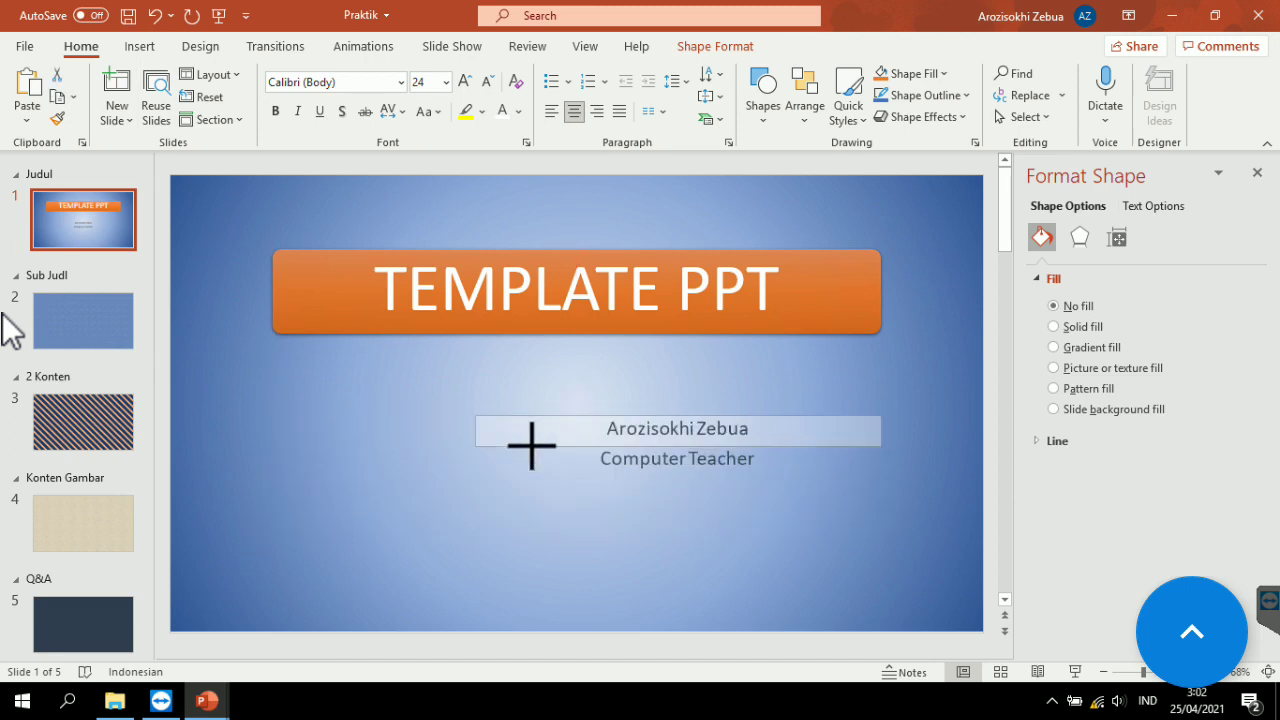
pyautogui.moveTo(306, 521); pyautogui.dragTo(587, 484)
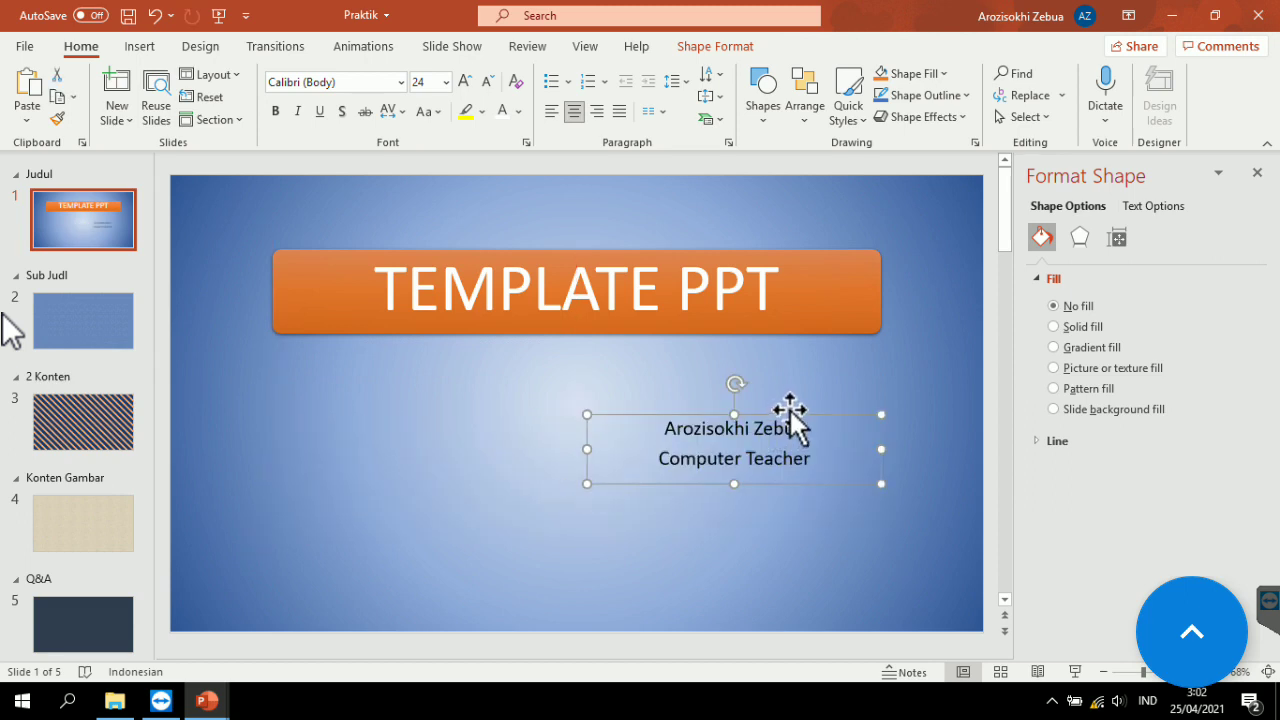
pyautogui.moveTo(788, 412); pyautogui.dragTo(630, 370)
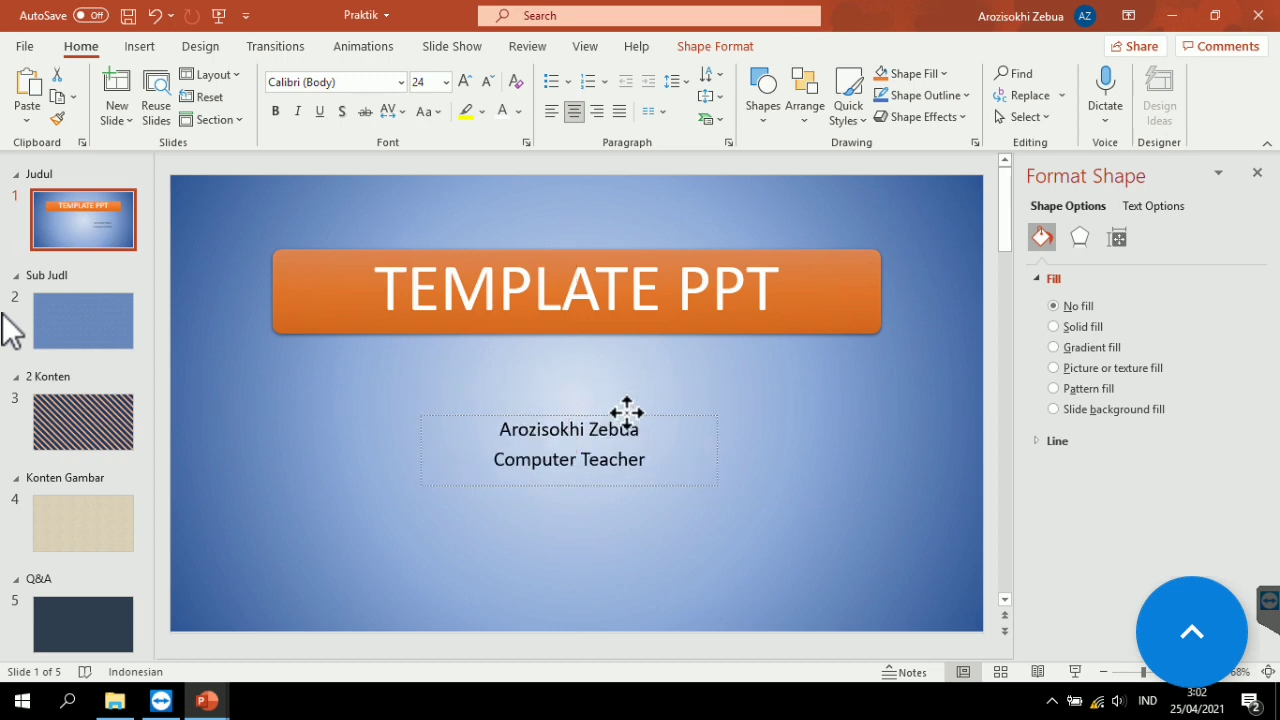
pyautogui.moveTo(630, 370); pyautogui.dragTo(628, 405)
pyautogui.moveTo(663, 331); pyautogui.dragTo(667, 385)
pyautogui.click(626, 446)
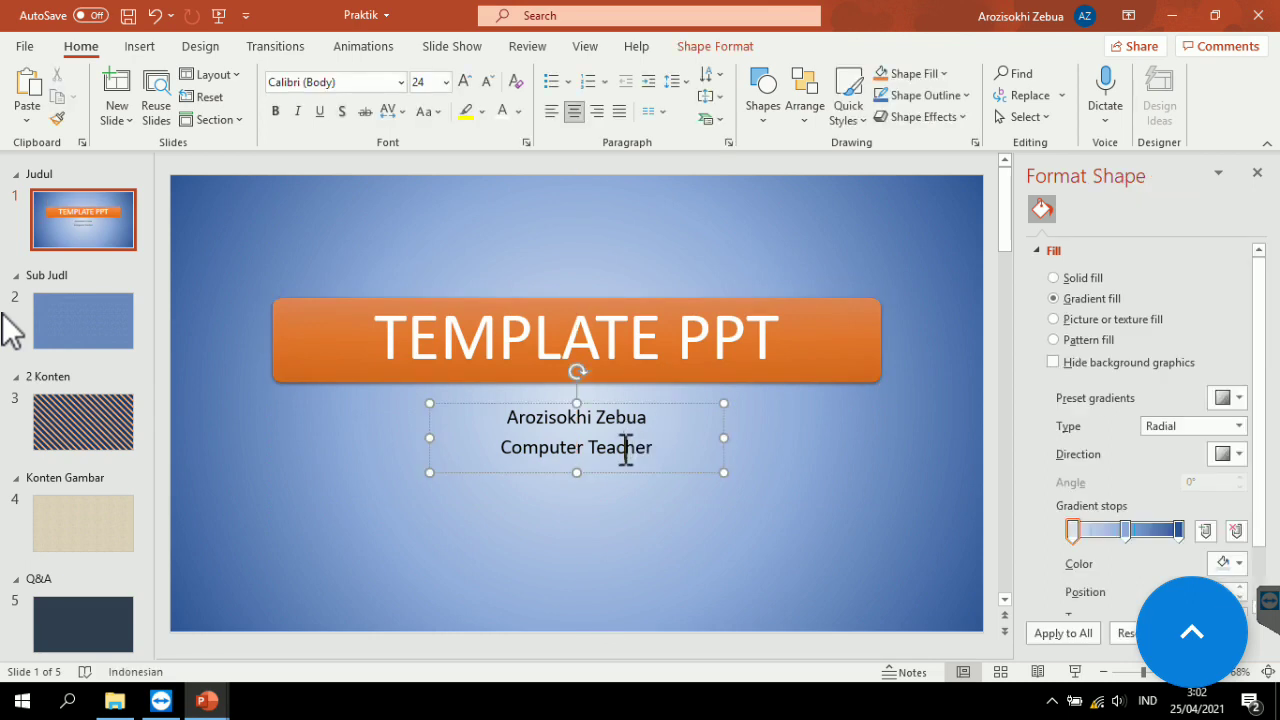
# Fill the subtitle box solid light grey and nudge it up under the title.
pyautogui.click(644, 473)
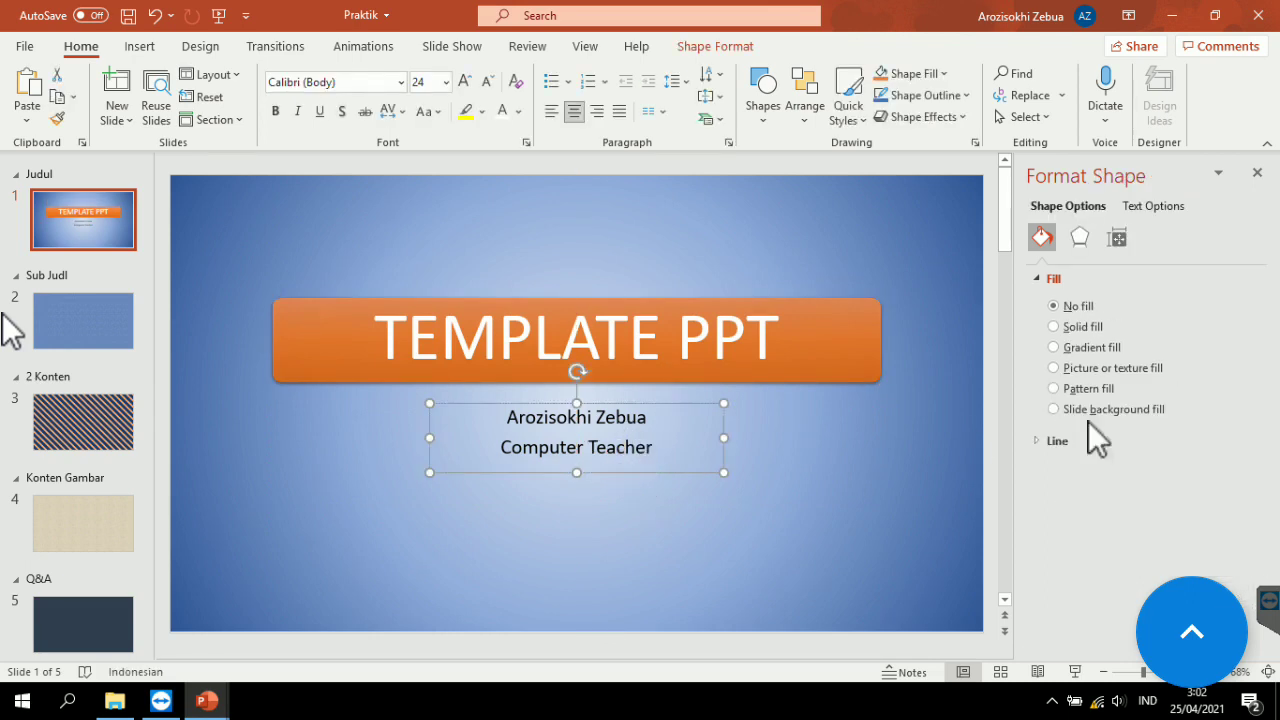
pyautogui.click(1054, 326)
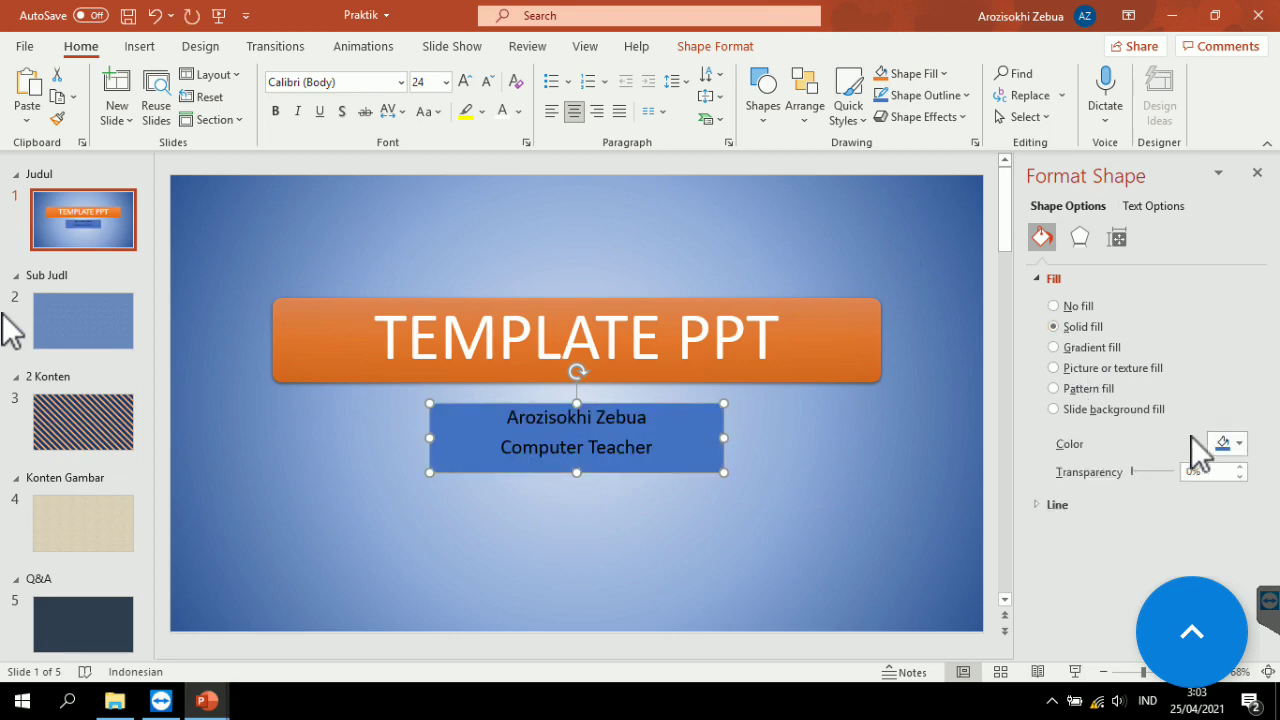
pyautogui.click(1238, 444)
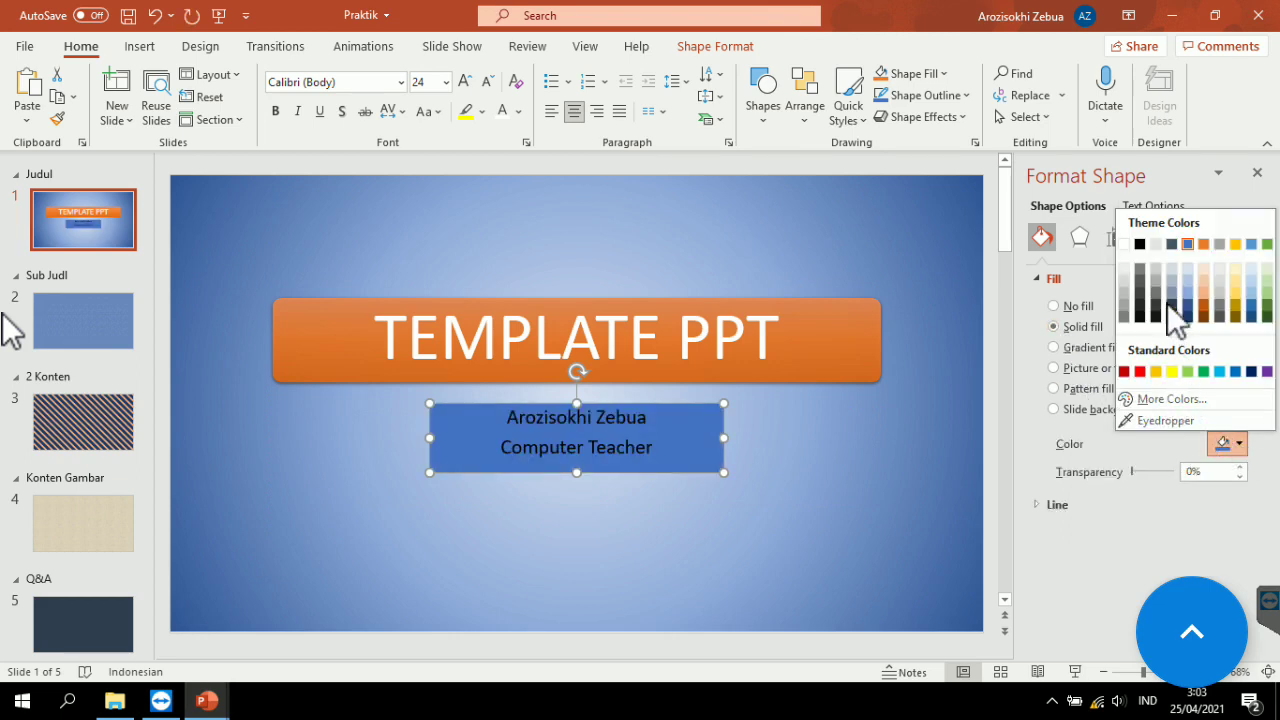
pyautogui.click(1170, 272)
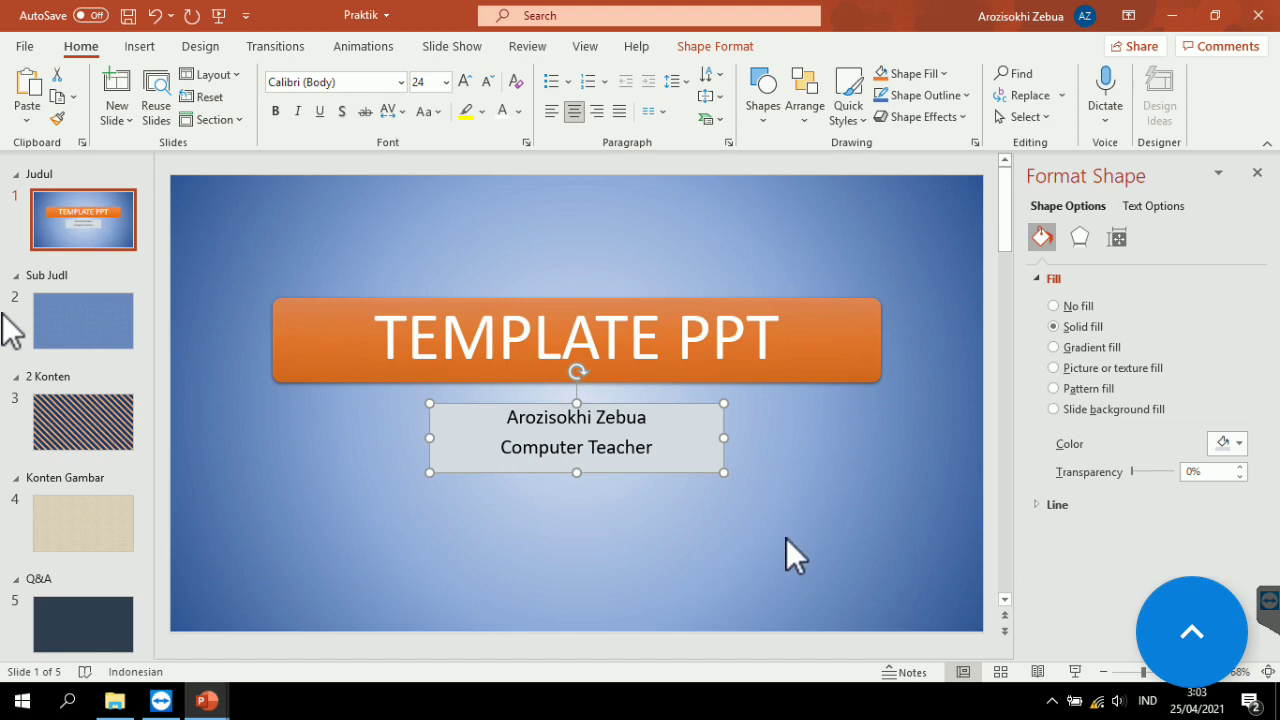
pyautogui.click(702, 480)
pyautogui.click(709, 470)
pyautogui.moveTo(710, 470); pyautogui.dragTo(715, 455)
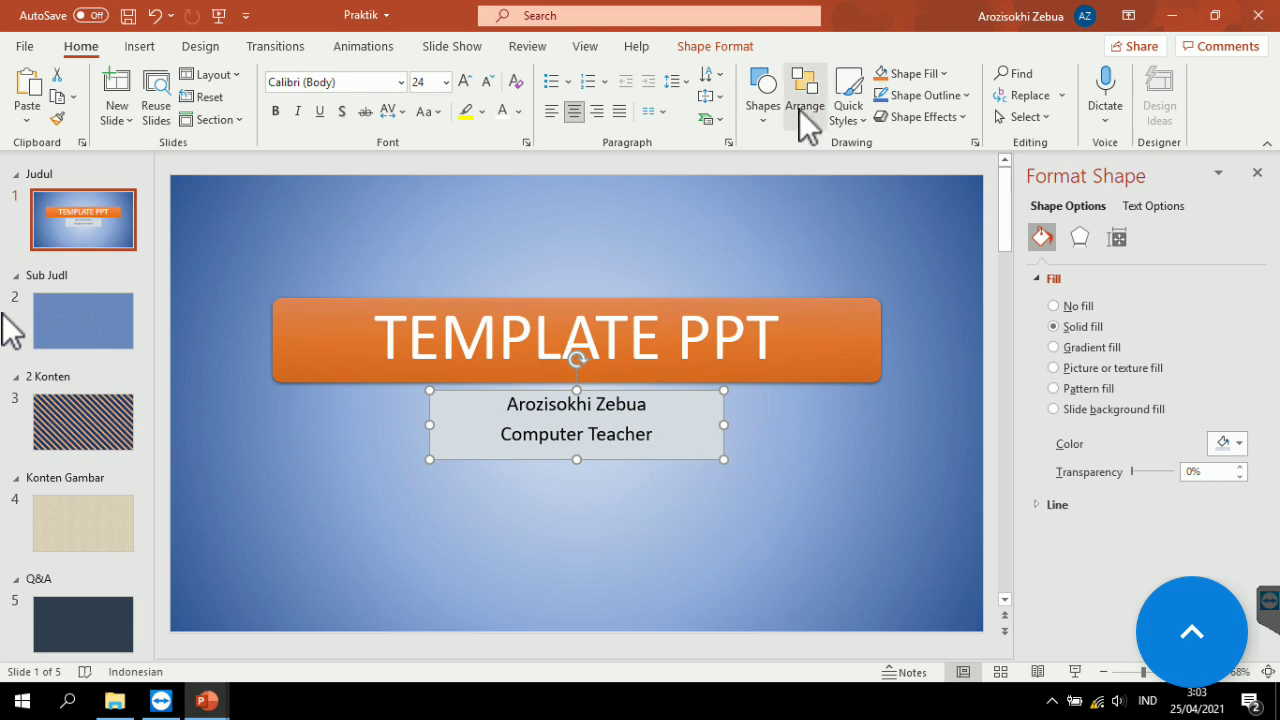
# Apply an outer offset shadow to the subtitle box and close the formatting pane.
pyautogui.click(735, 46)
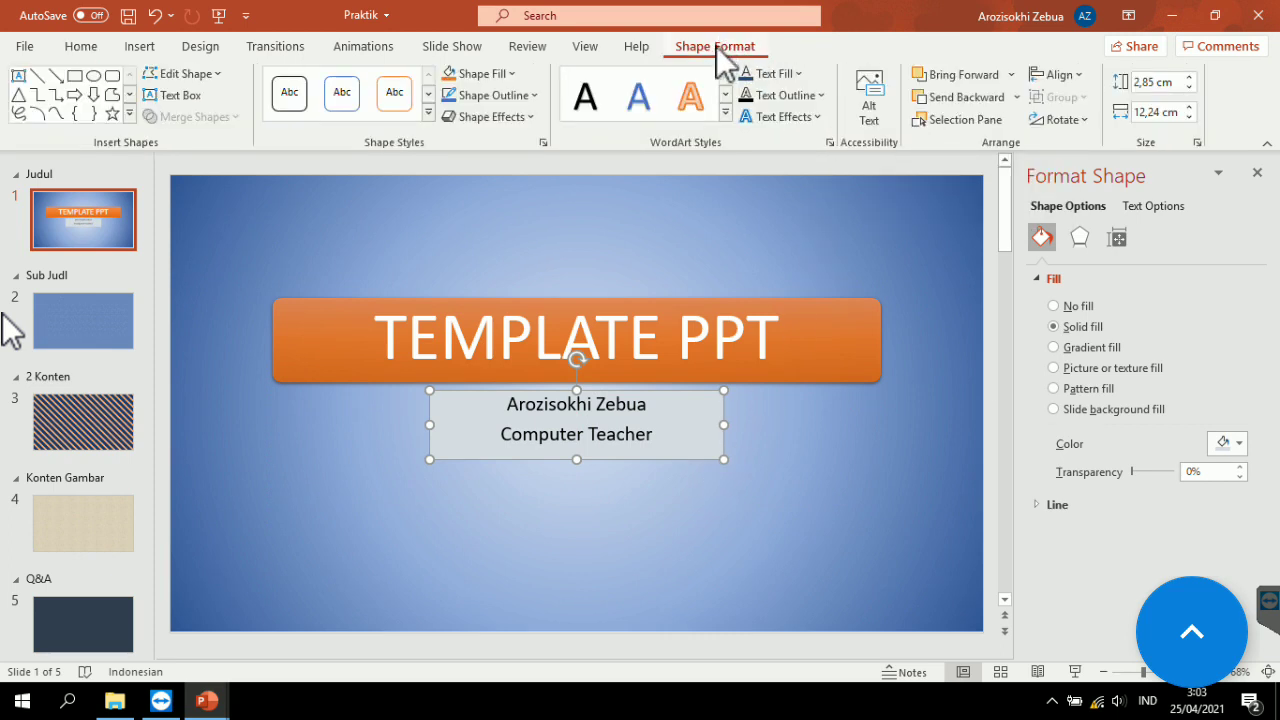
pyautogui.click(532, 119)
pyautogui.moveTo(510, 201)
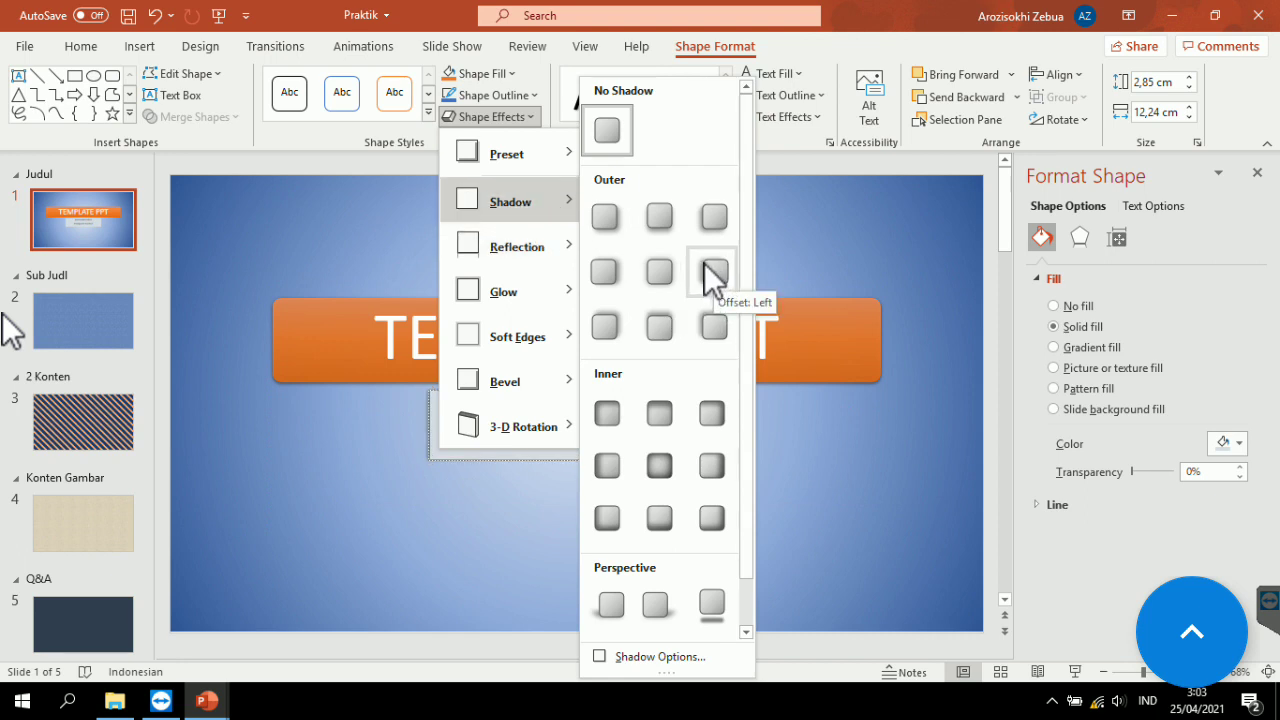
pyautogui.click(713, 318)
pyautogui.click(790, 462)
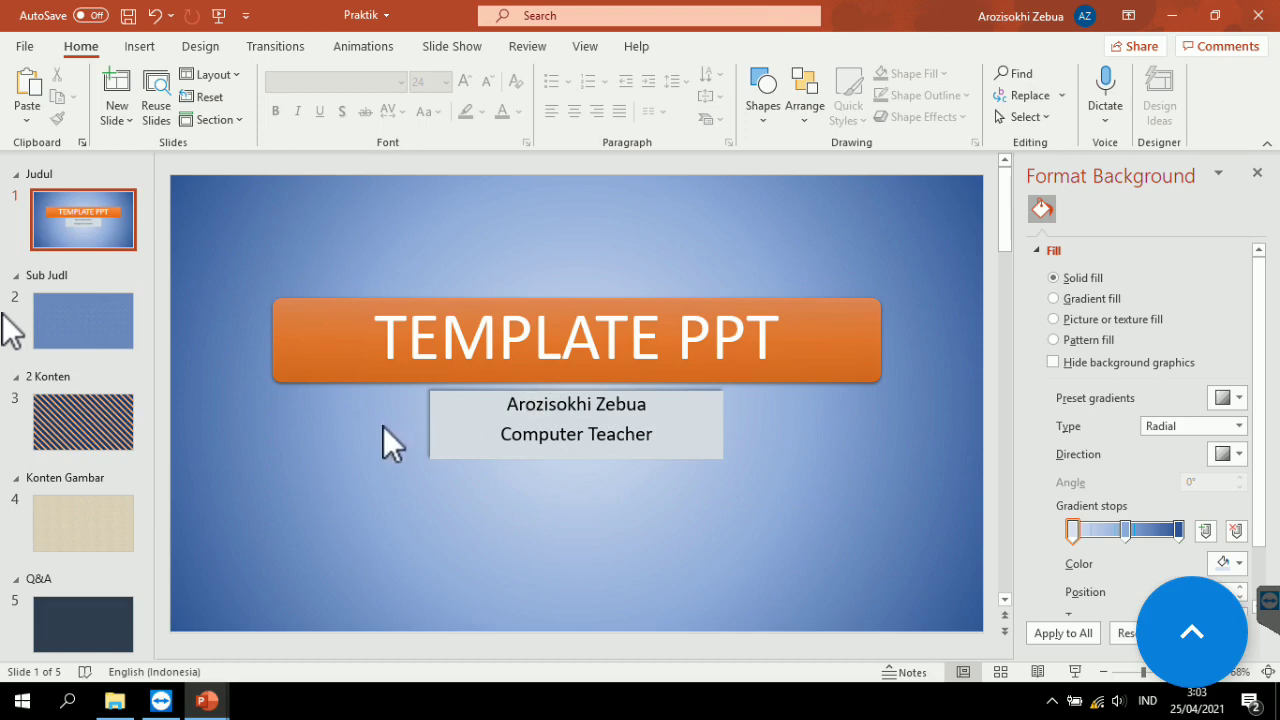
pyautogui.scroll(2, 375, 428)
pyautogui.scroll(2, 371, 440)
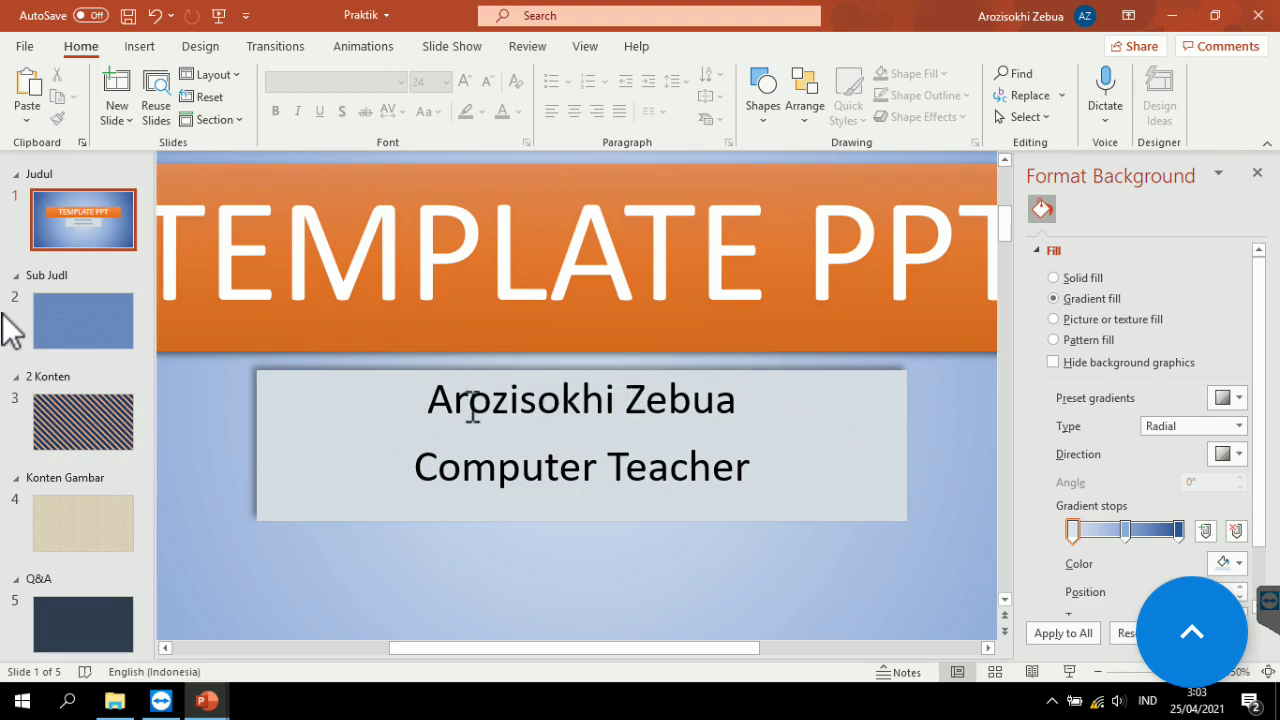
pyautogui.scroll(-3, 465, 445)
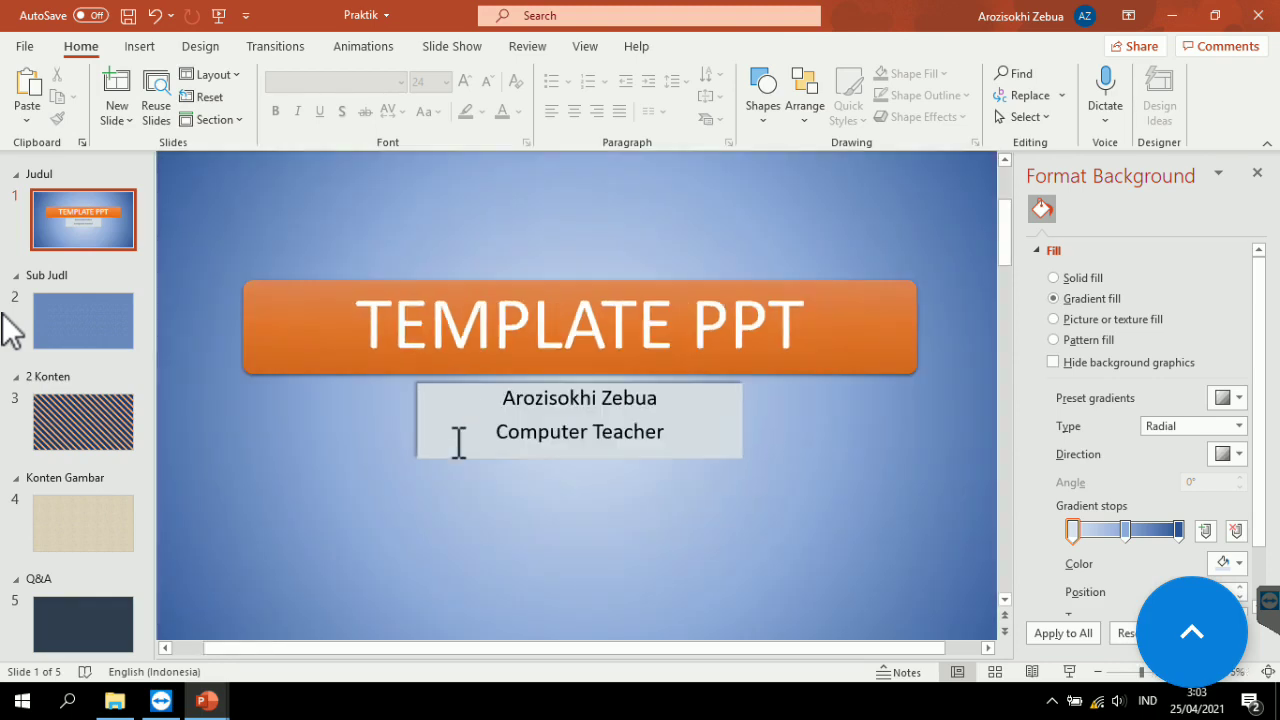
pyautogui.scroll(-1, 506, 477)
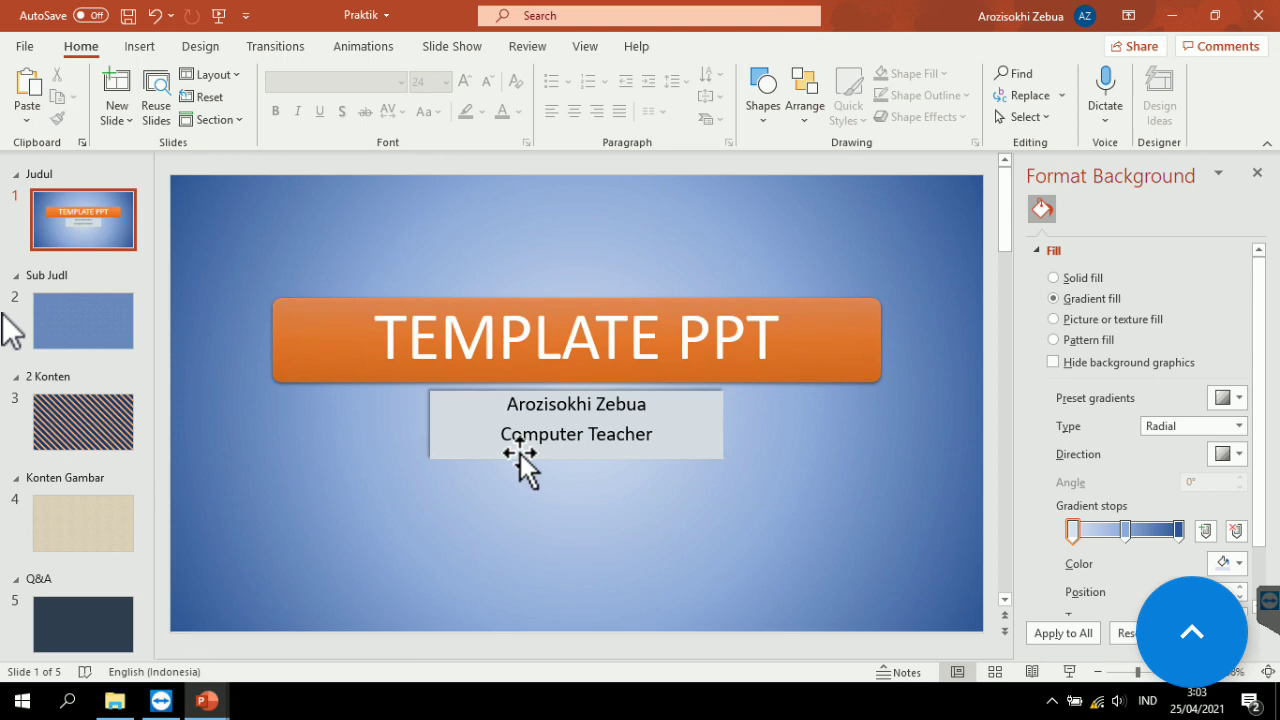
pyautogui.scroll(-1, 680, 527)
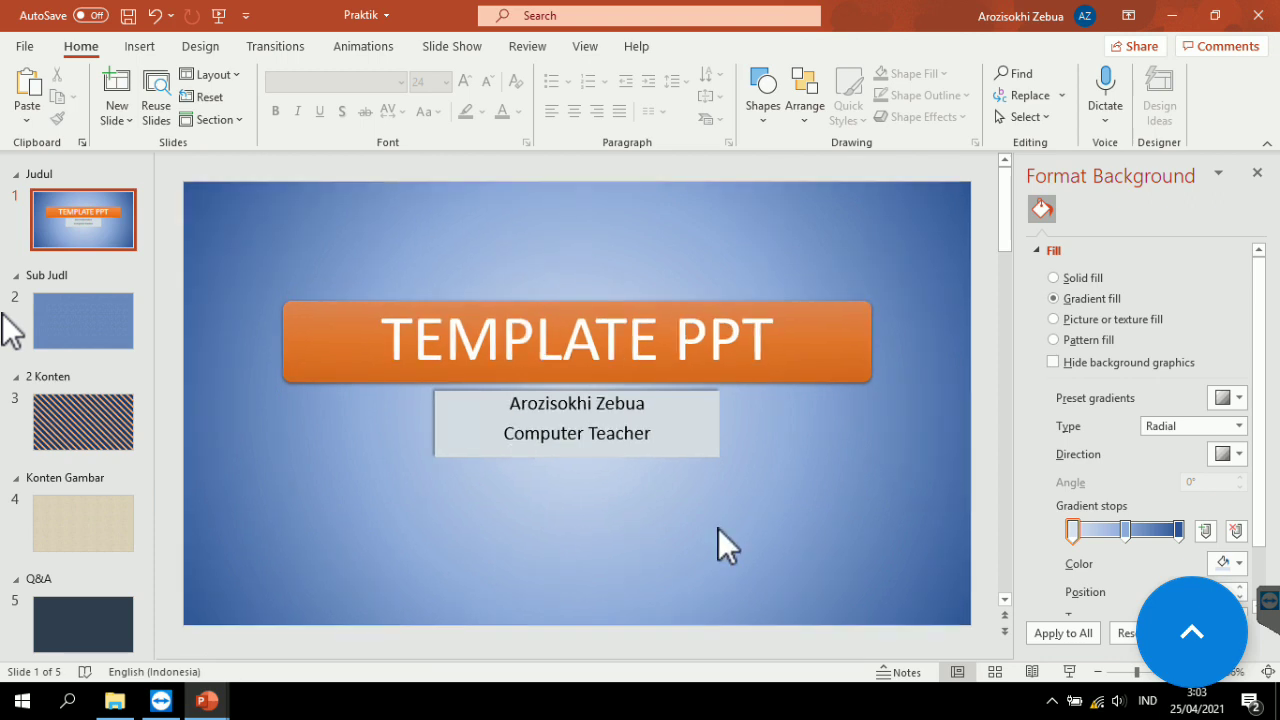
pyautogui.scroll(-2, 660, 518)
pyautogui.scroll(2, 700, 490)
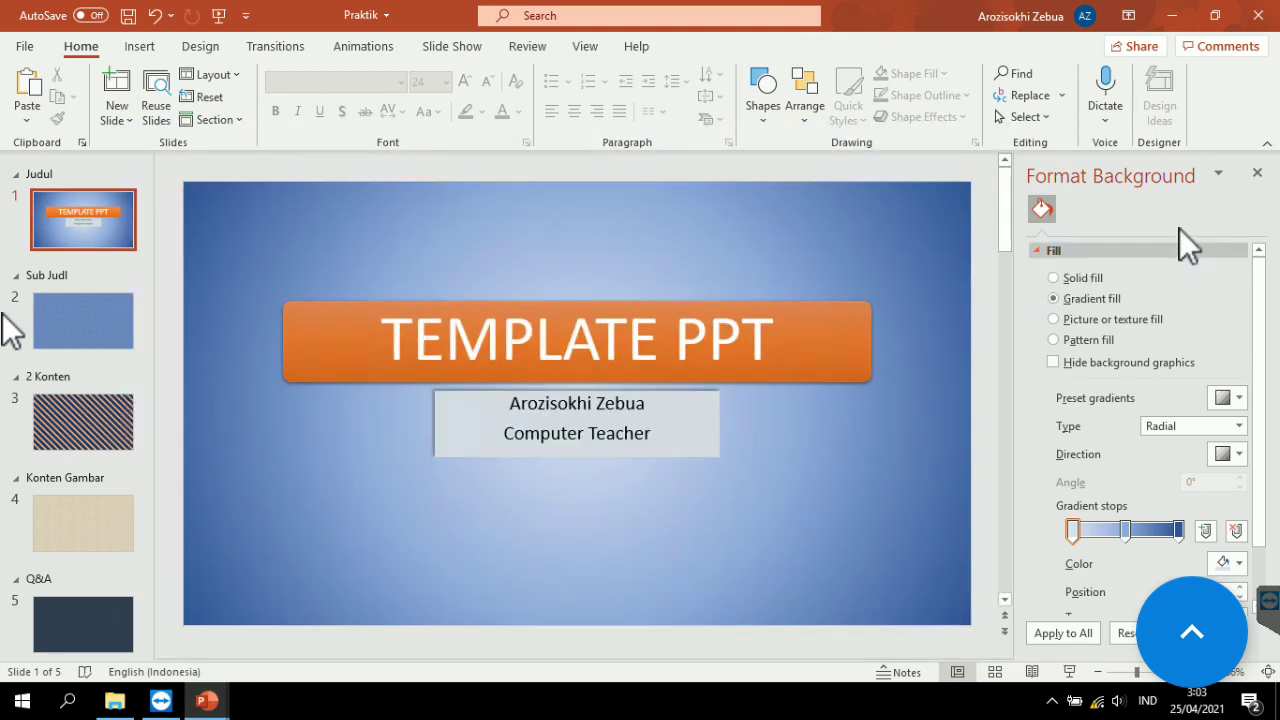
pyautogui.click(1257, 172)
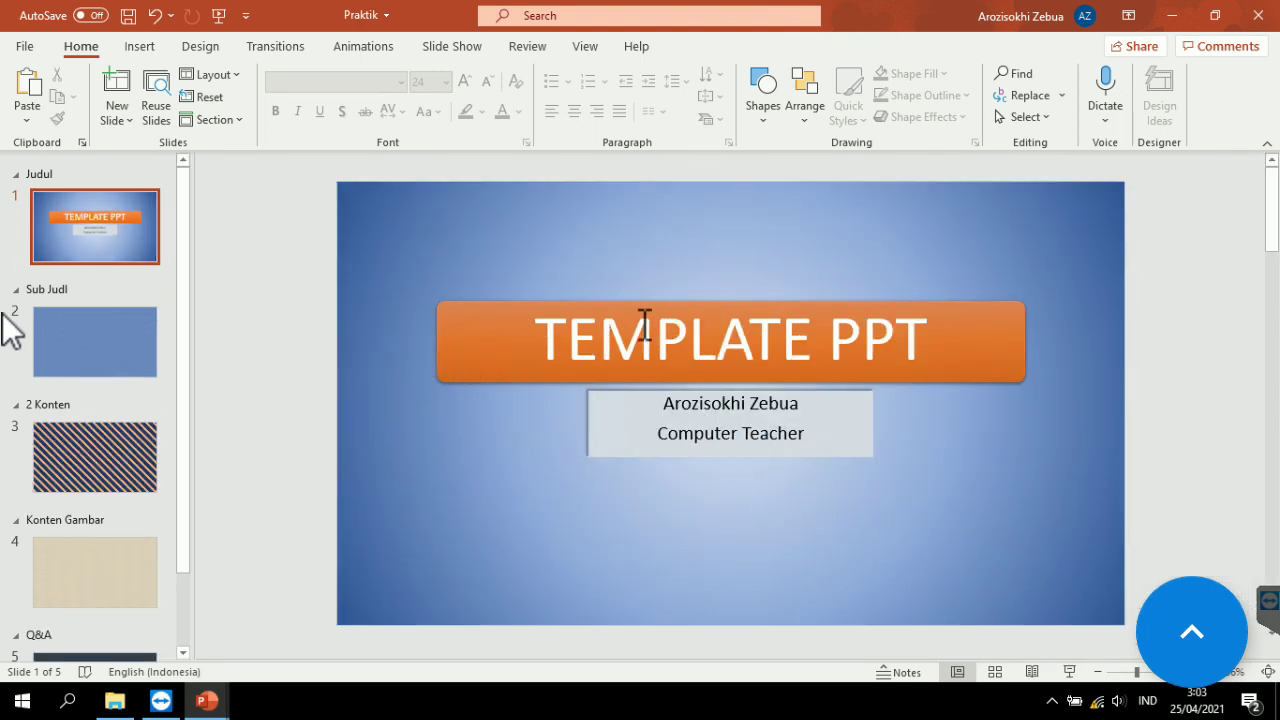
# Draw a small rectangle near the lower right corner of the title slide.
pyautogui.click(127, 50)
pyautogui.click(344, 119)
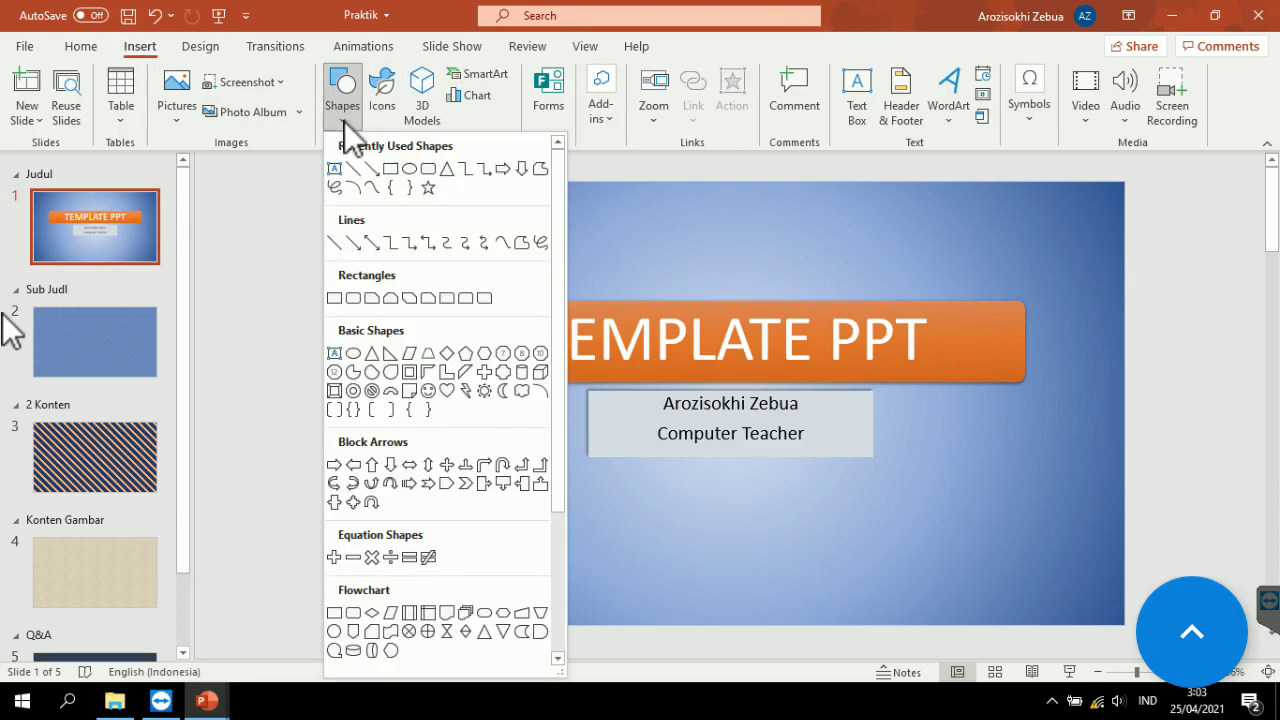
pyautogui.click(390, 168)
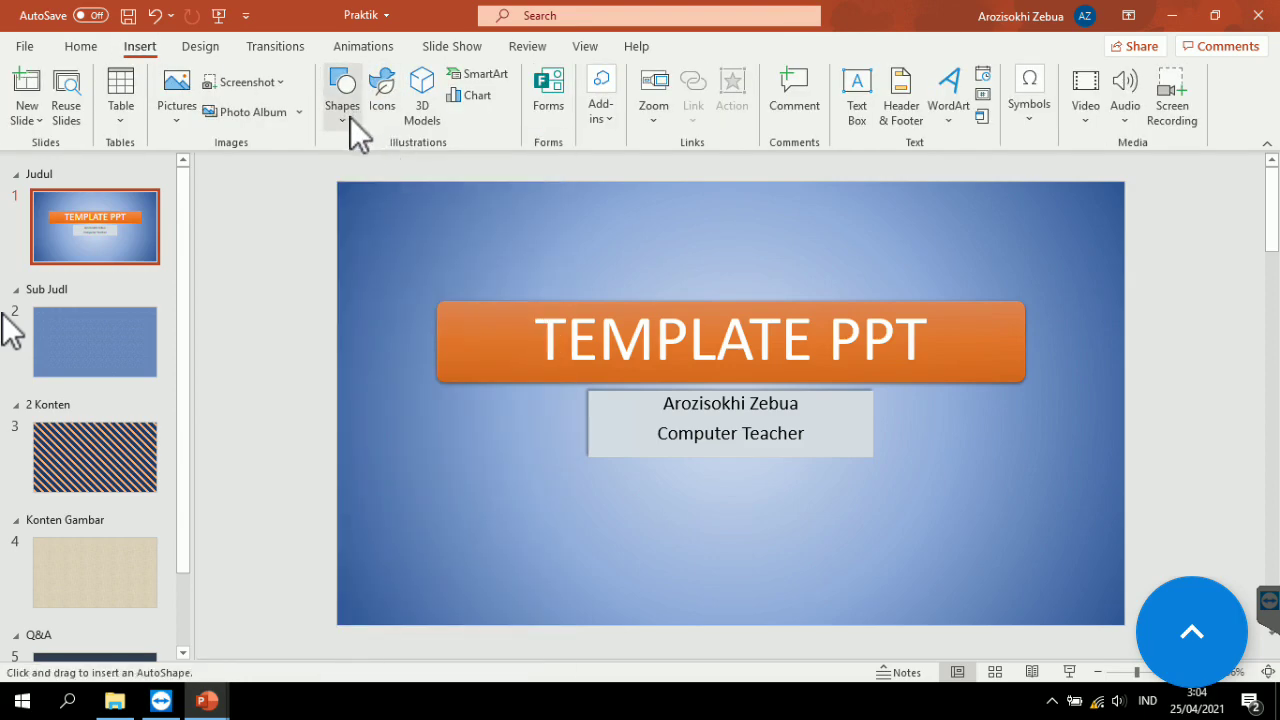
pyautogui.click(350, 120)
pyautogui.click(432, 172)
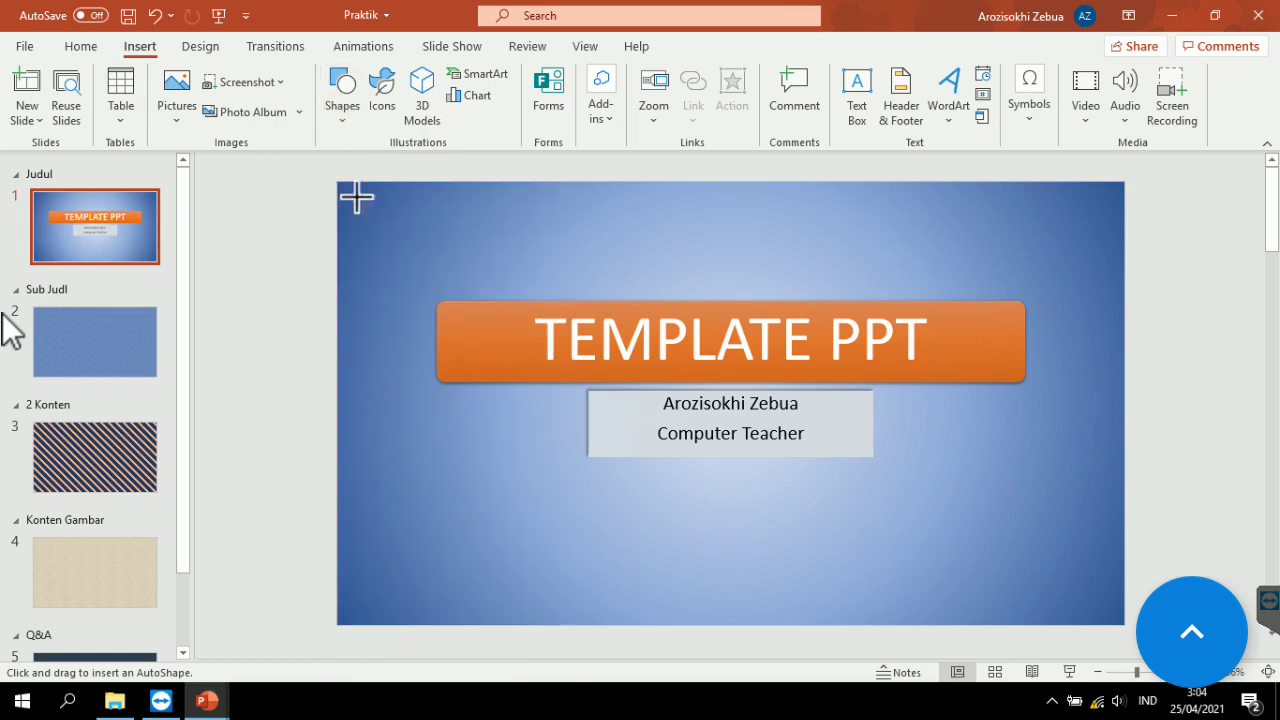
pyautogui.moveTo(990, 538)
pyautogui.mouseDown()
pyautogui.moveTo(1109, 583)
pyautogui.moveTo(1105, 421)
pyautogui.moveTo(1014, 550)
pyautogui.mouseUp()
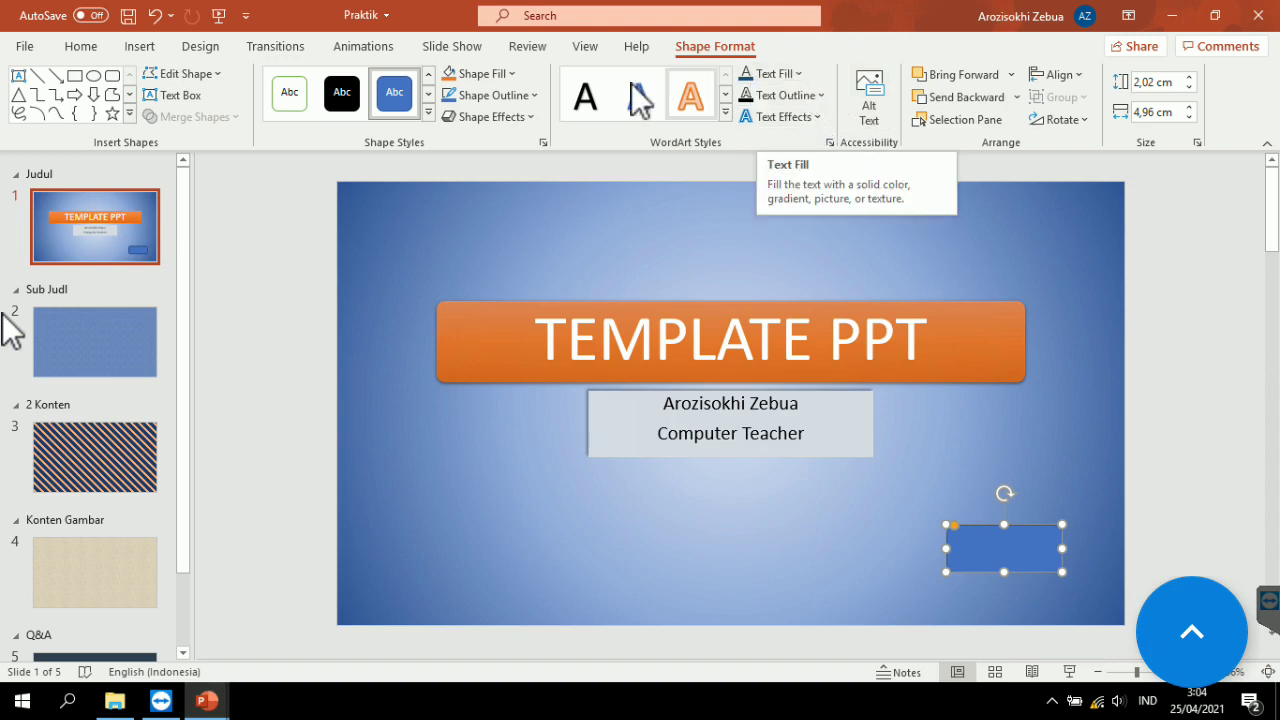
# Fill the rectangle red and undo the accidental copy.
pyautogui.click(512, 74)
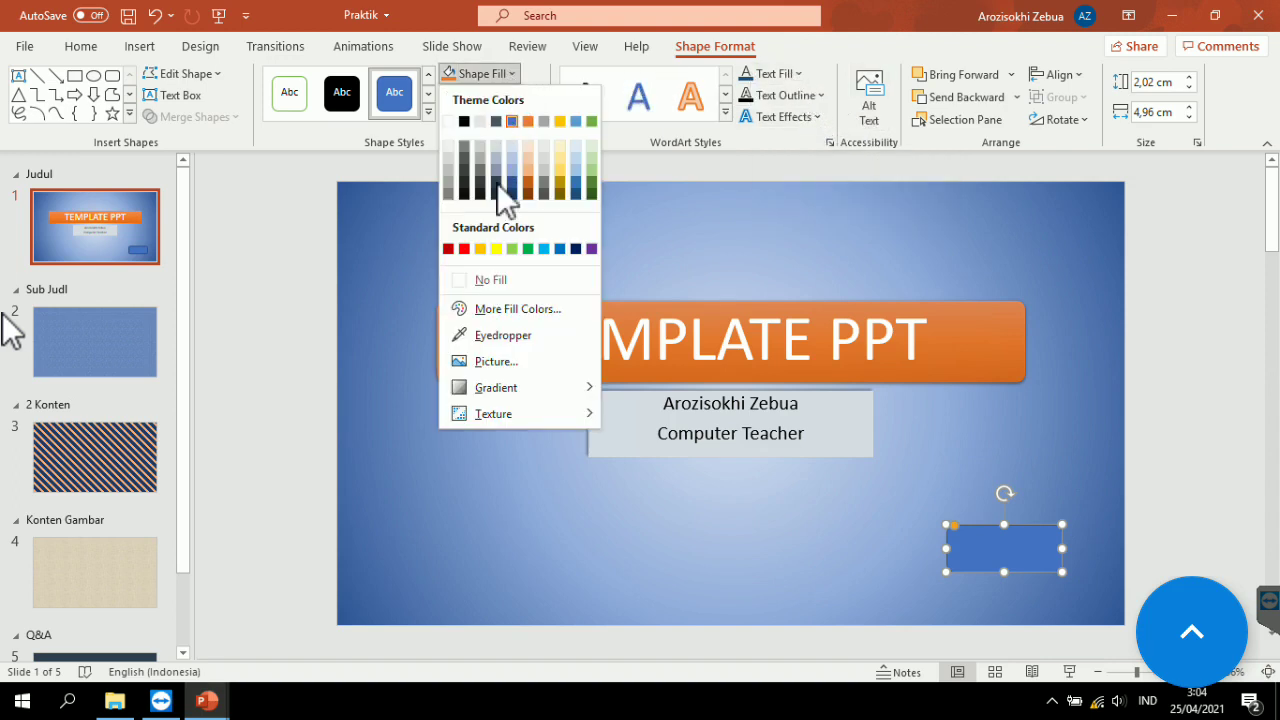
pyautogui.click(470, 248)
pyautogui.moveTo(1013, 521); pyautogui.dragTo(1053, 573)
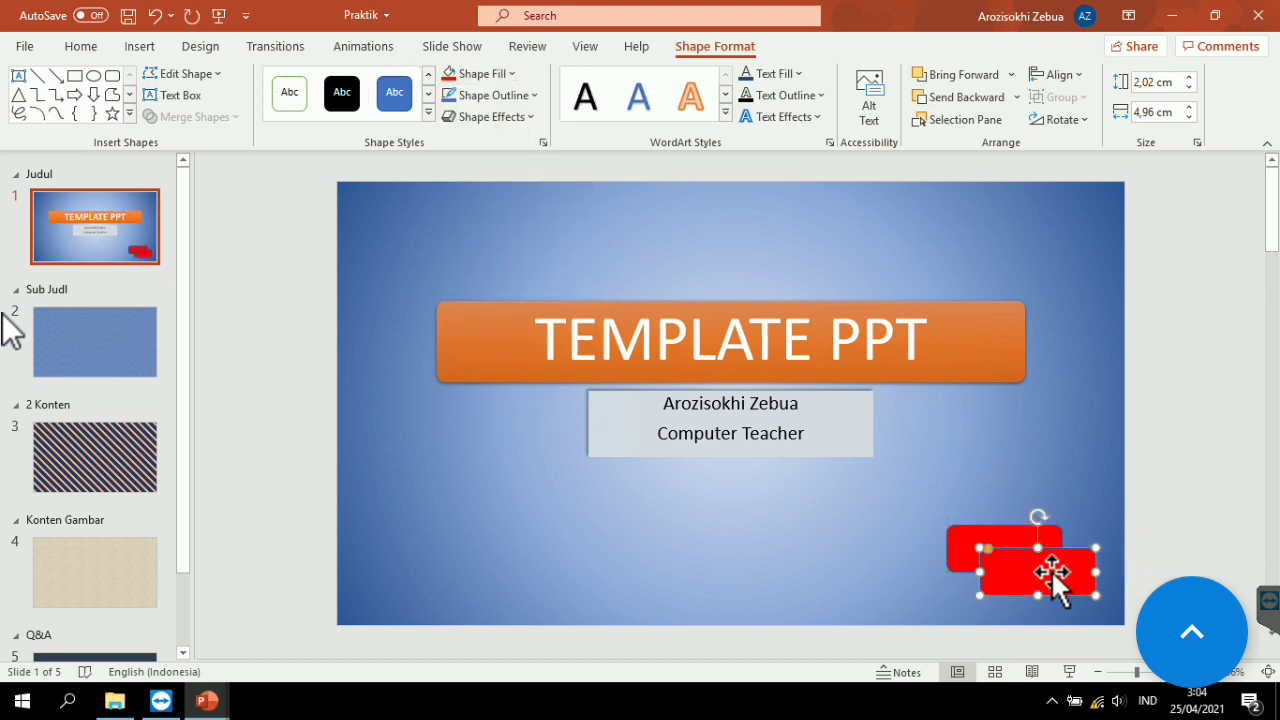
pyautogui.hotkey('ctrl', 'z')
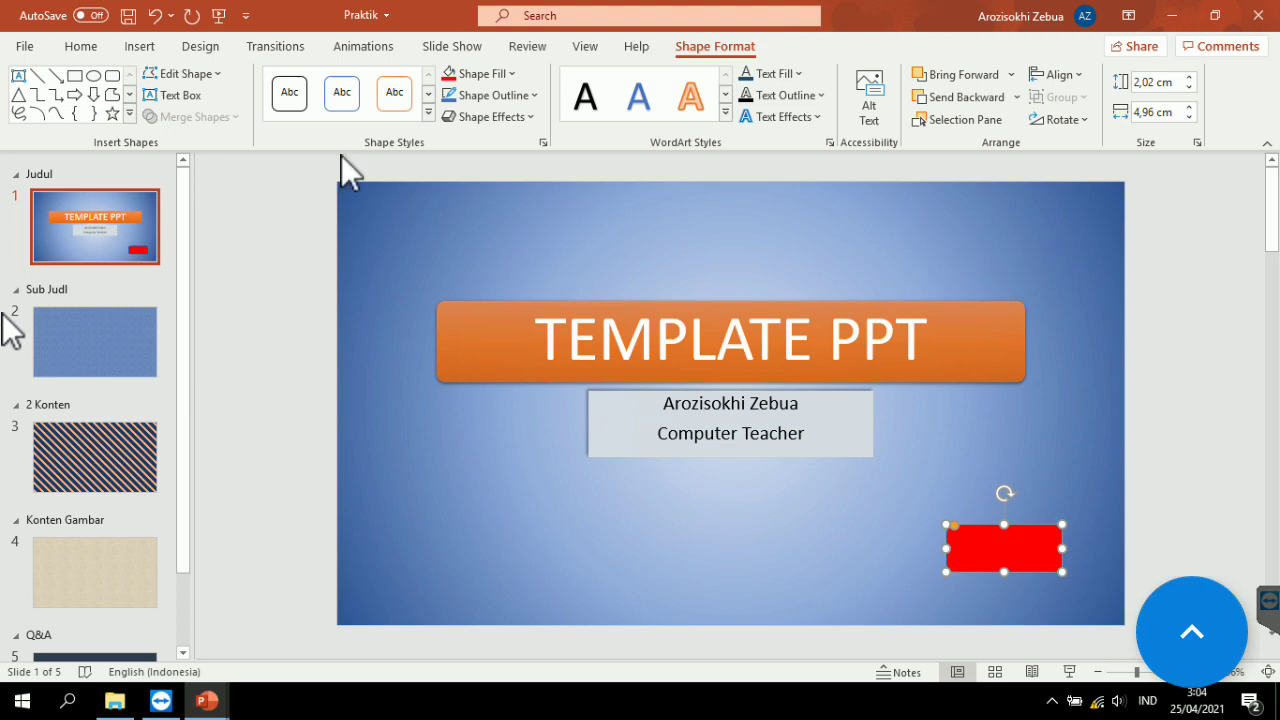
pyautogui.click(202, 48)
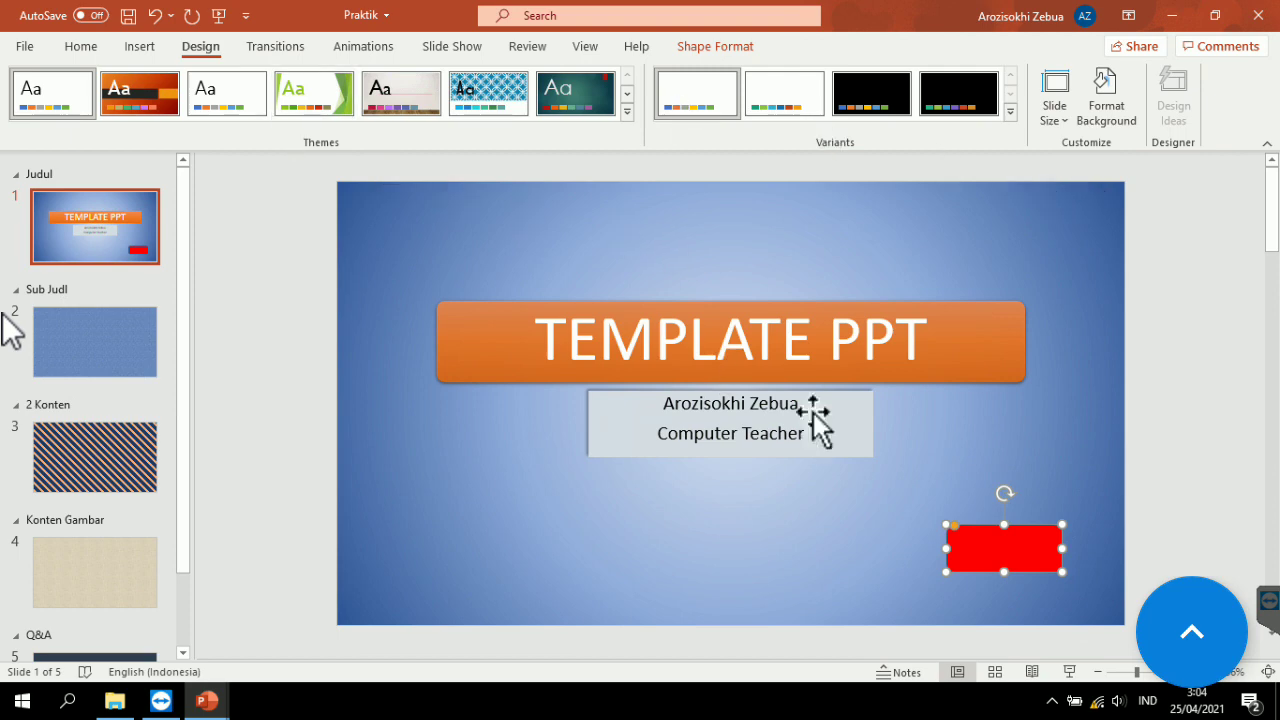
# Set the rectangle's fill transparency to 50% in the Format Shape pane.
pyautogui.rightClick(1040, 534)
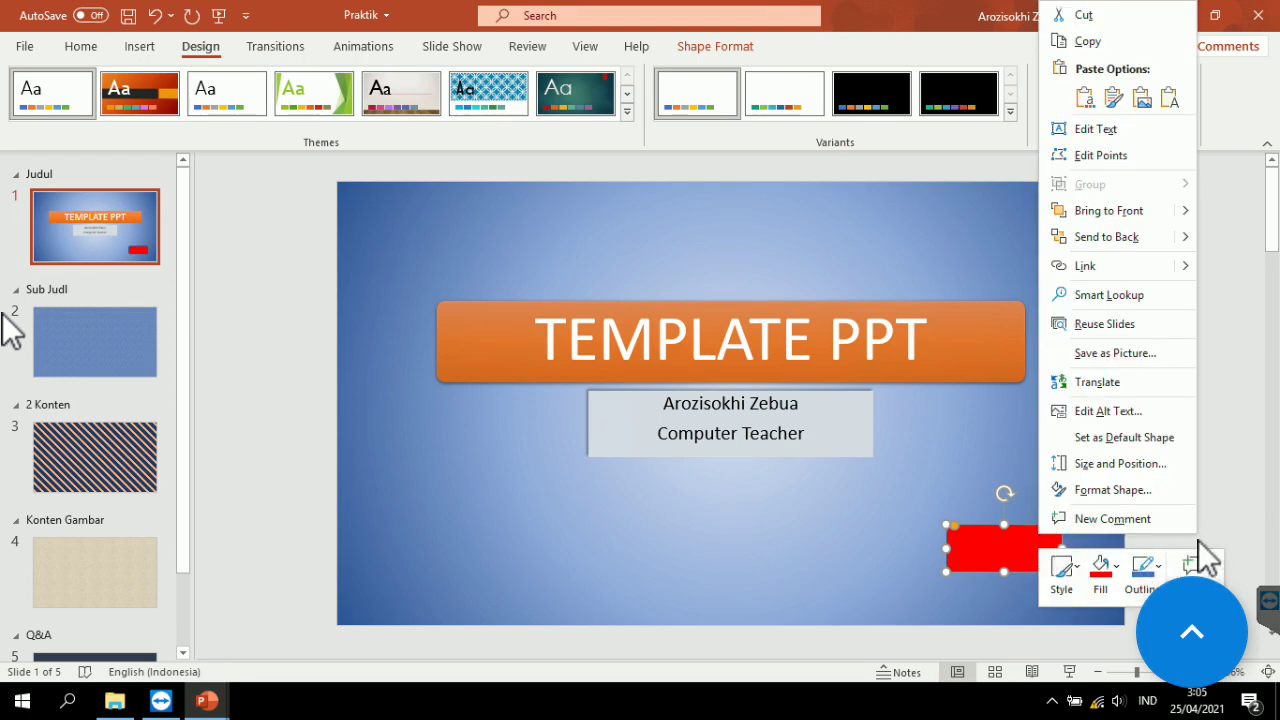
pyautogui.click(1140, 492)
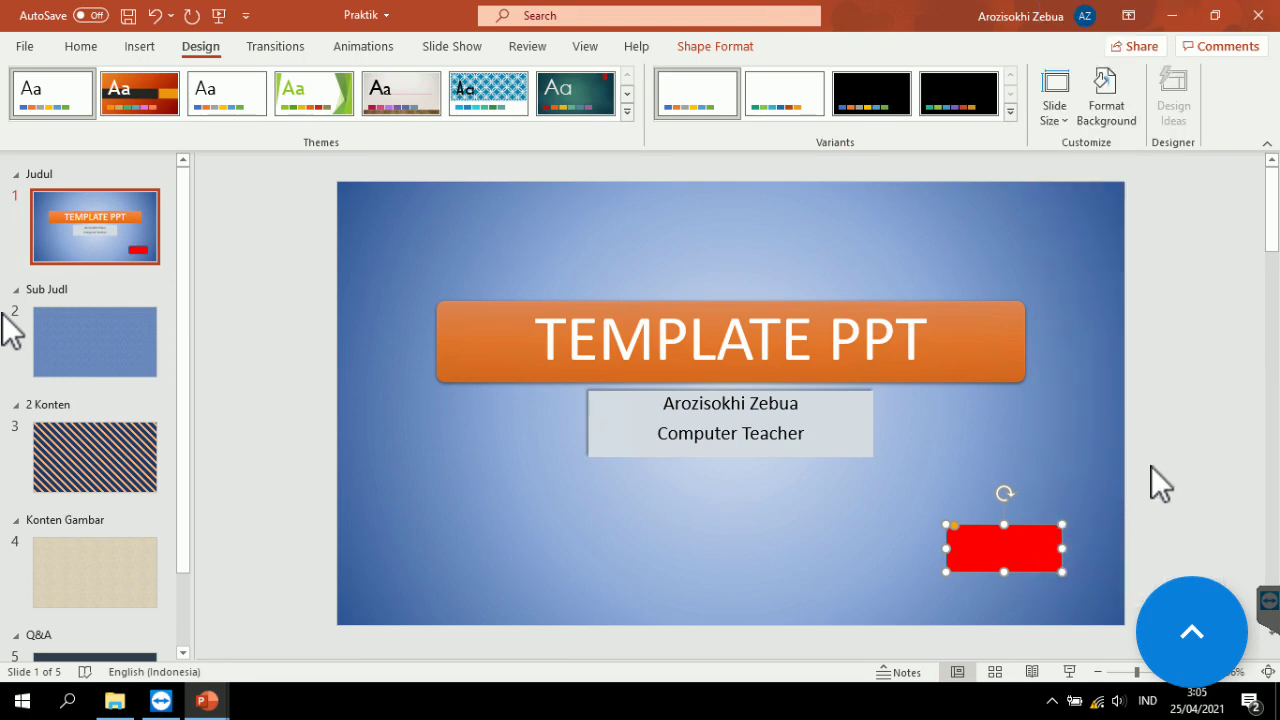
pyautogui.moveTo(1134, 472); pyautogui.dragTo(1167, 478)
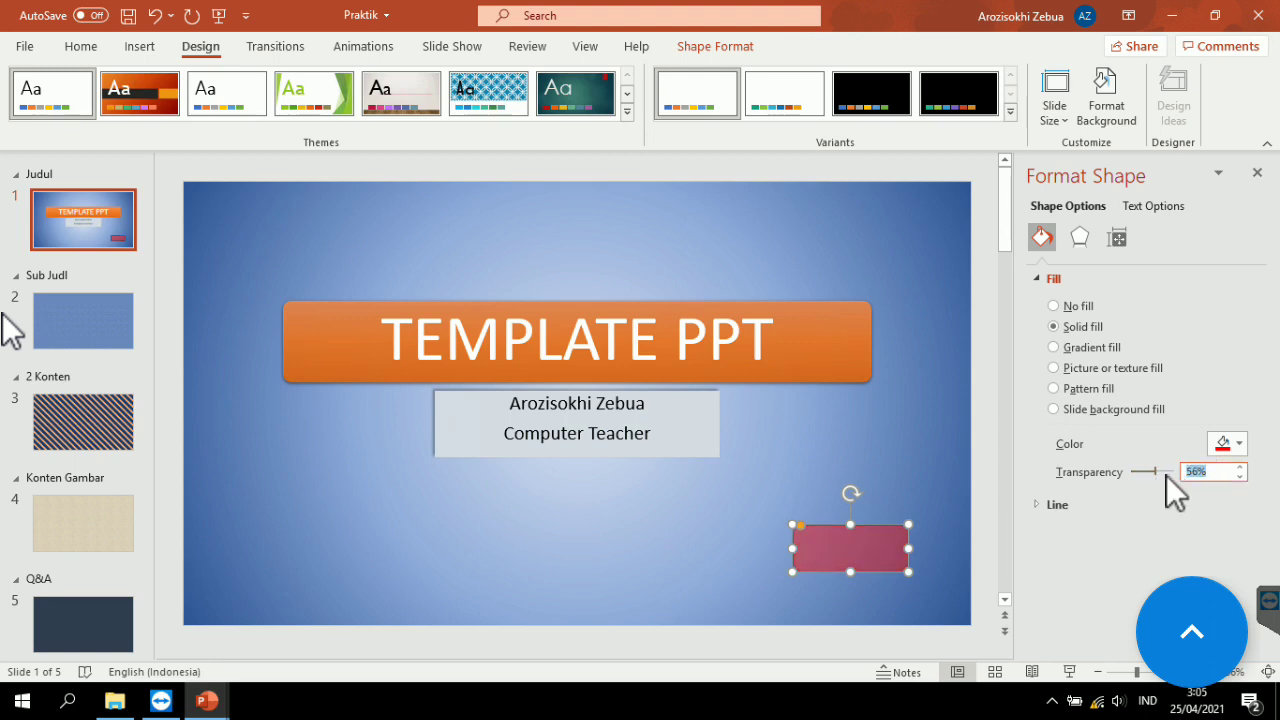
pyautogui.write('50')
pyautogui.press('Return')
# Fill the rectangle with the bright red Standard Color.
pyautogui.click(899, 500)
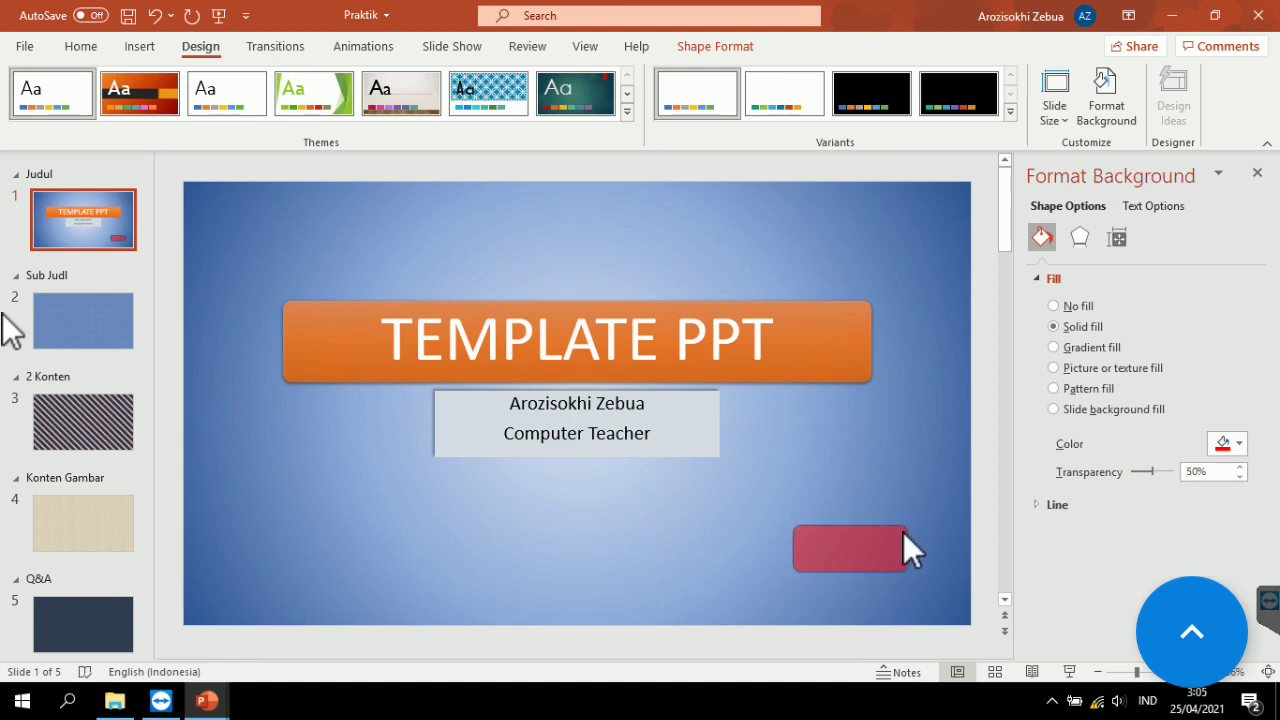
pyautogui.click(893, 547)
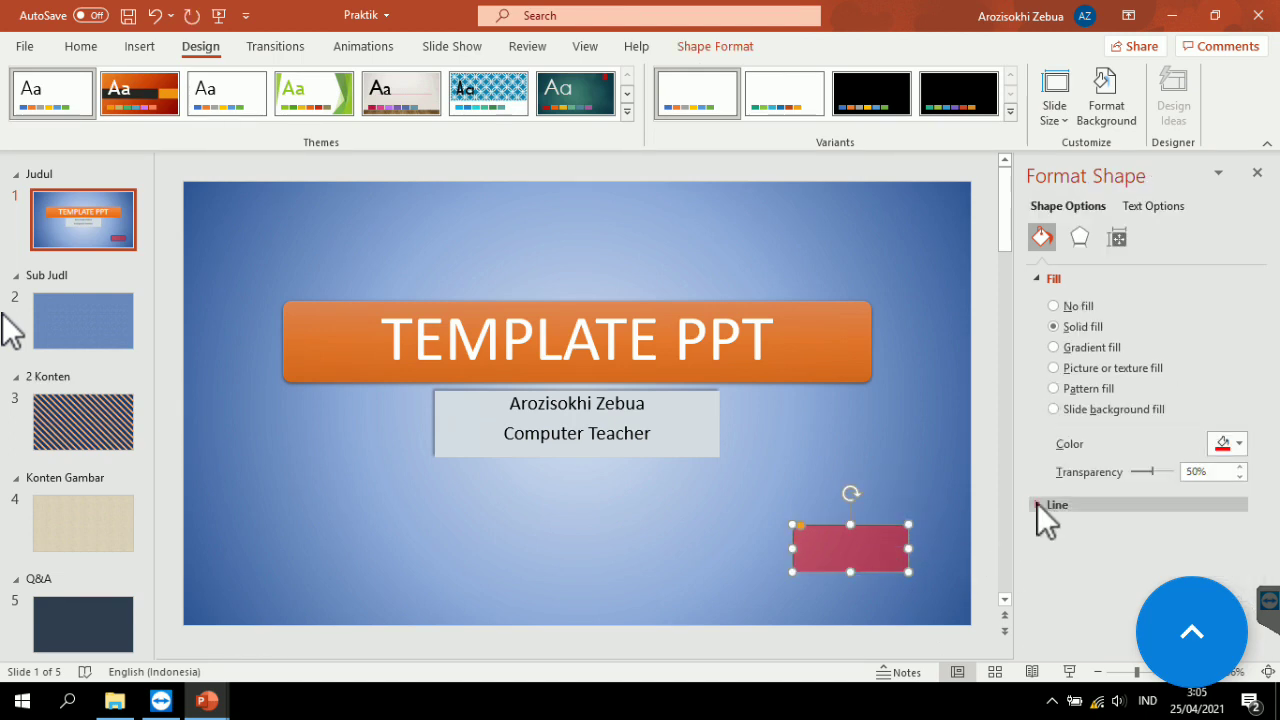
pyautogui.click(1038, 505)
pyautogui.click(890, 482)
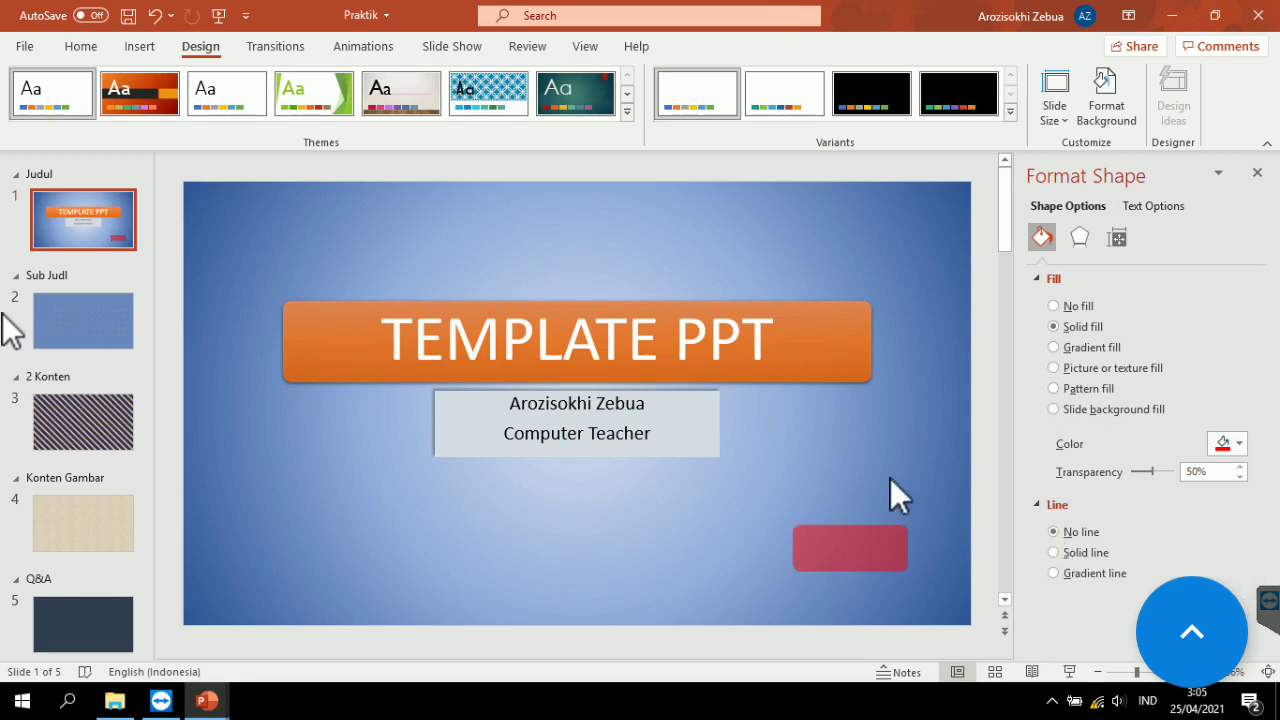
pyautogui.click(908, 547)
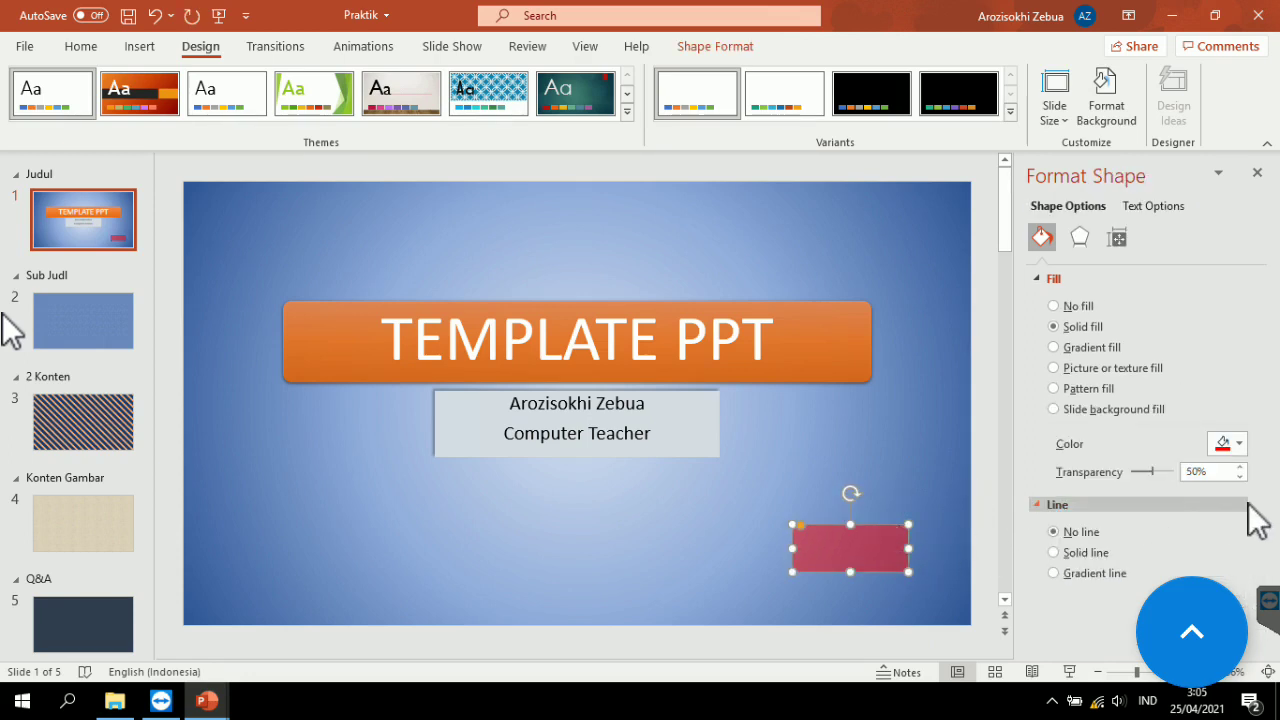
pyautogui.click(1239, 444)
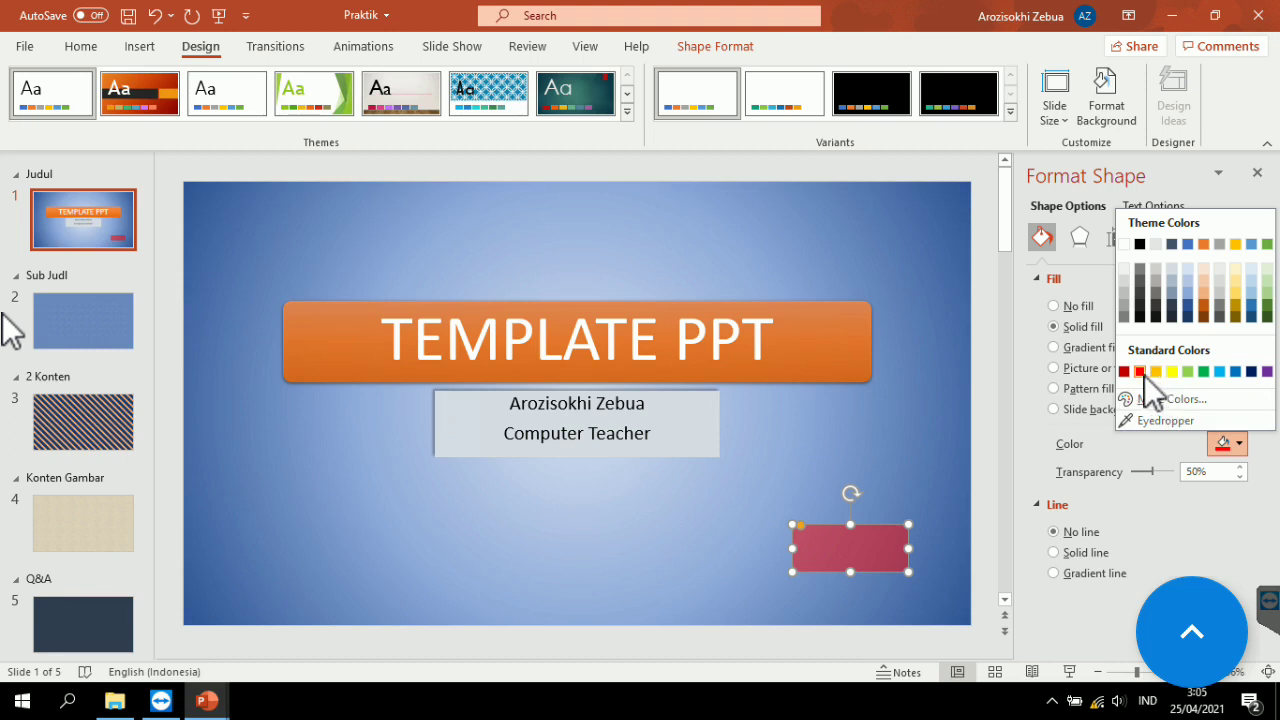
pyautogui.click(1141, 372)
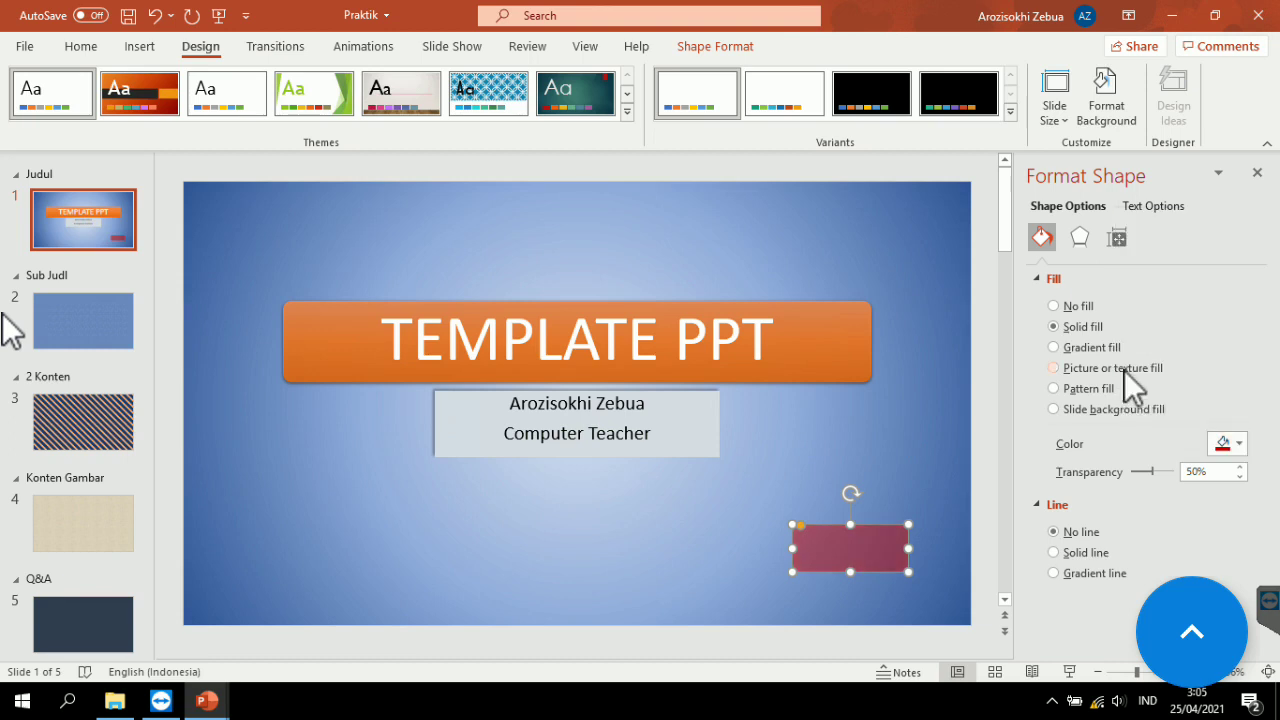
pyautogui.click(1240, 444)
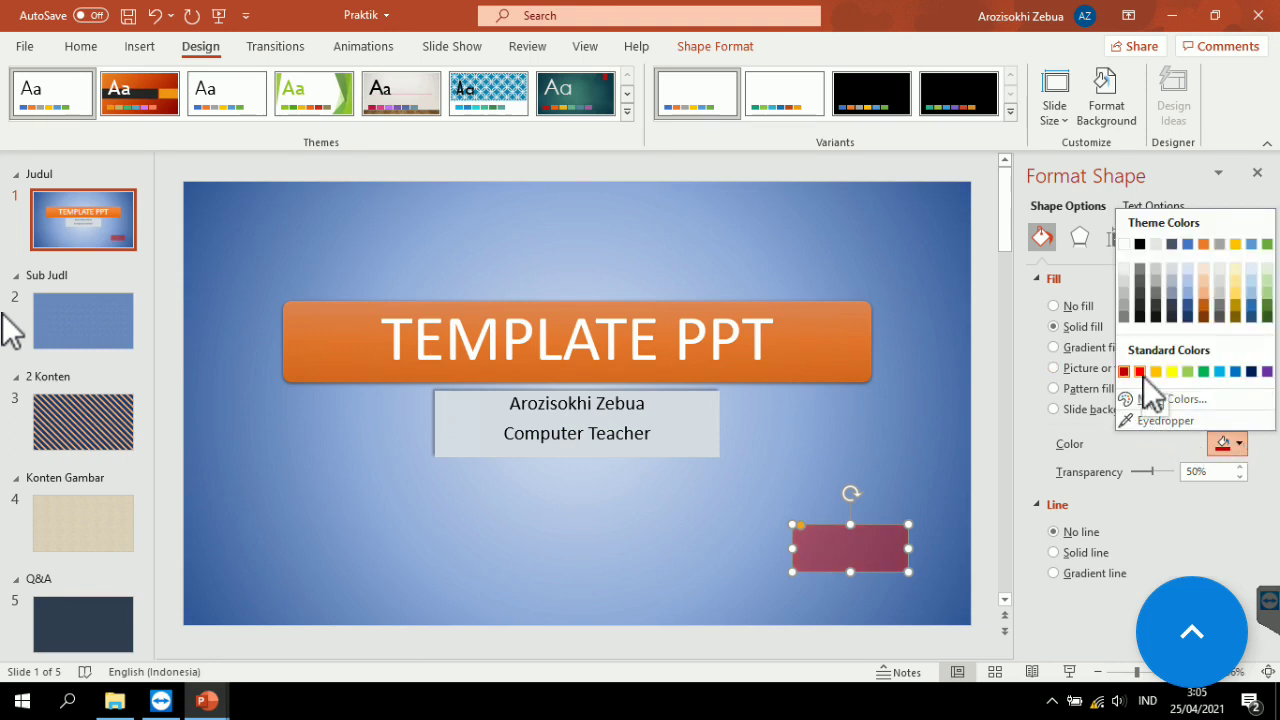
pyautogui.click(1141, 372)
pyautogui.click(895, 505)
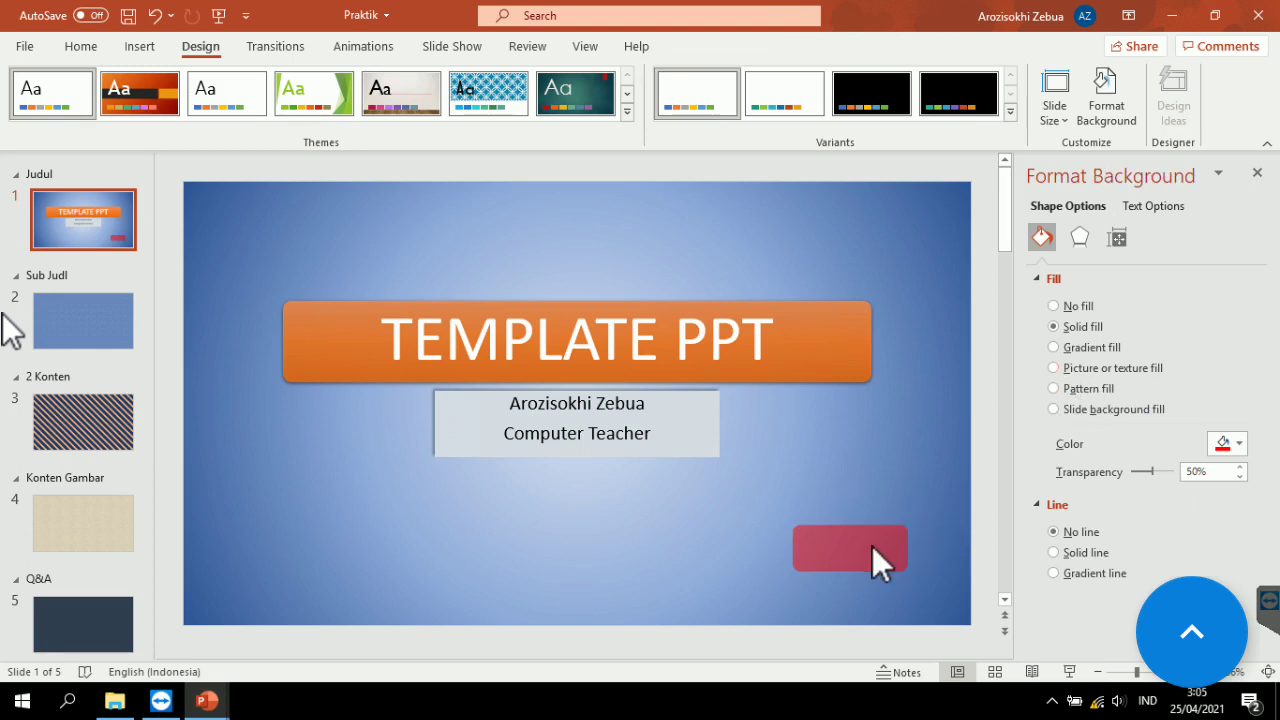
pyautogui.click(850, 556)
# Duplicate the red rectangle twice, filling one copy black and the other yellow.
pyautogui.moveTo(850, 556); pyautogui.dragTo(912, 537)
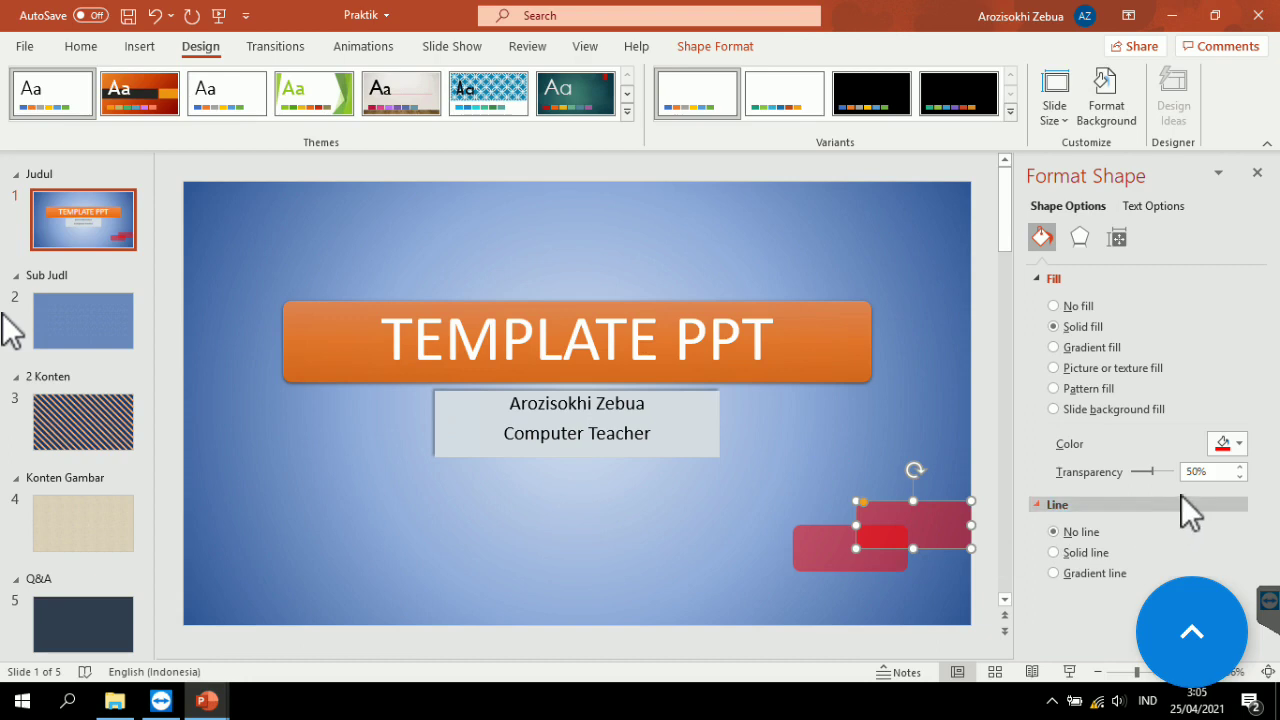
pyautogui.click(1240, 445)
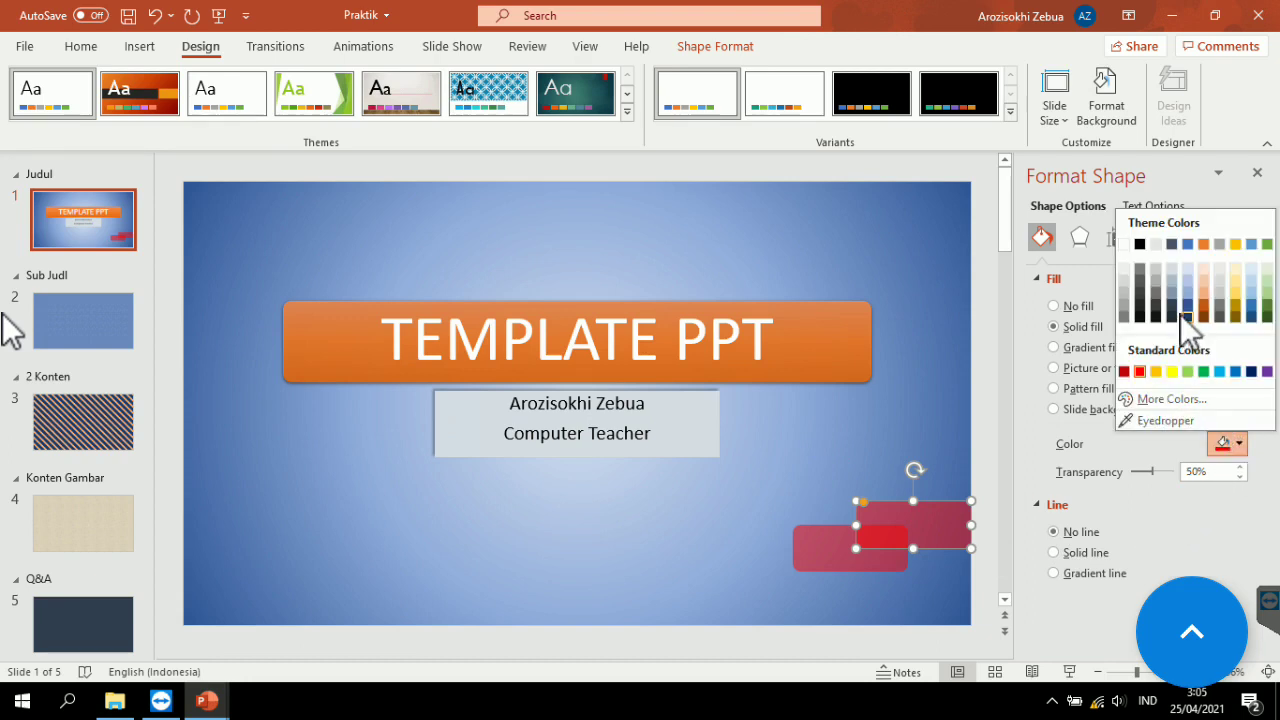
pyautogui.click(1141, 244)
pyautogui.moveTo(949, 534); pyautogui.dragTo(935, 586)
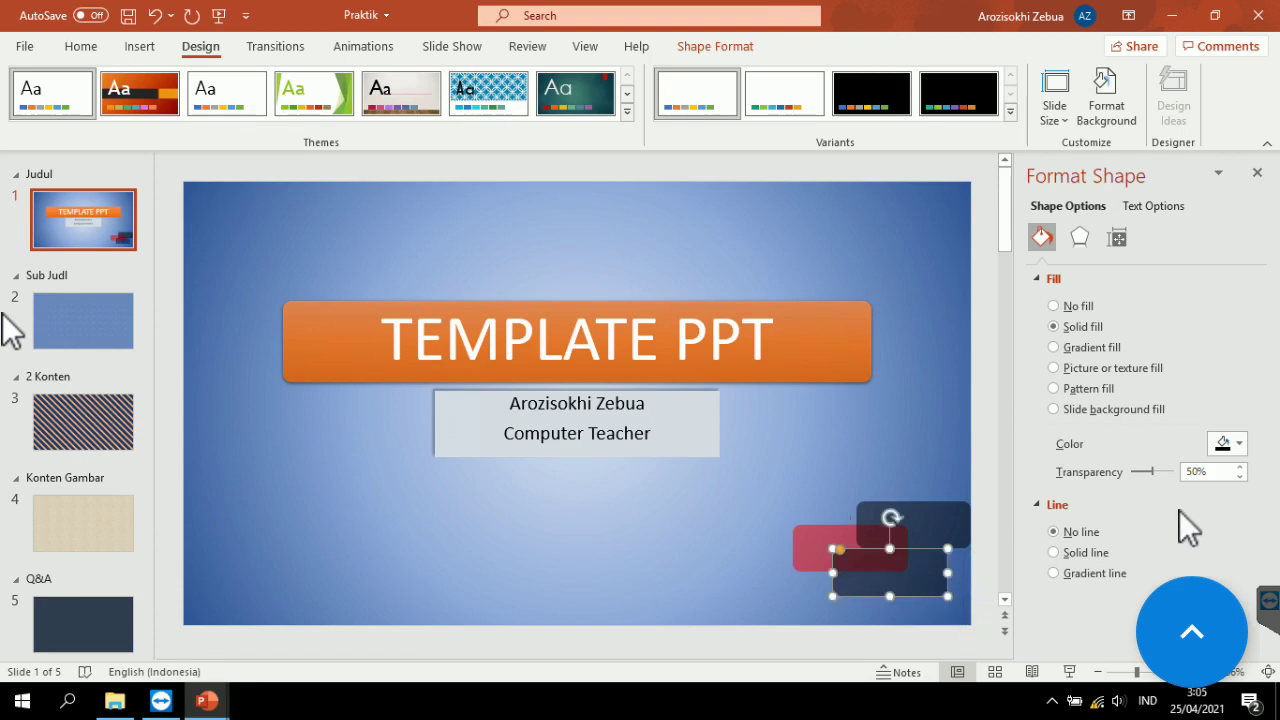
pyautogui.click(1240, 445)
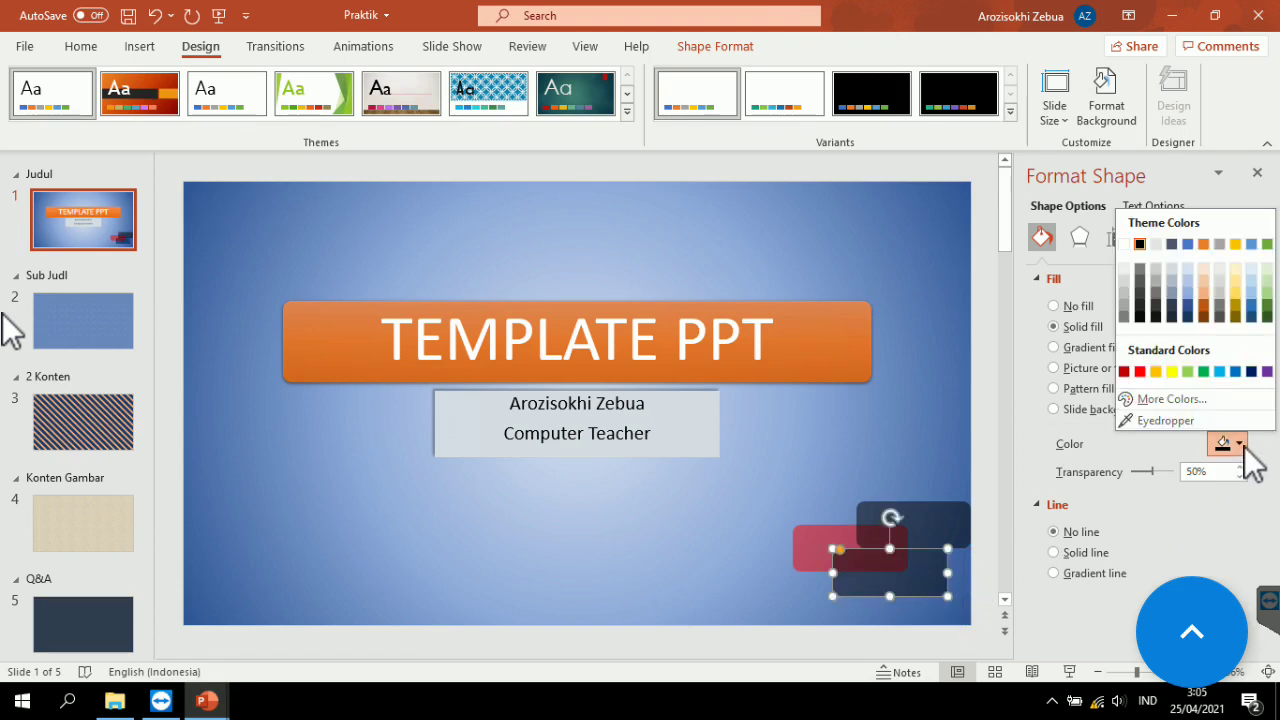
pyautogui.click(1172, 372)
# Arrange the red, navy and yellow rectangles overlapping, then select all three.
pyautogui.click(835, 500)
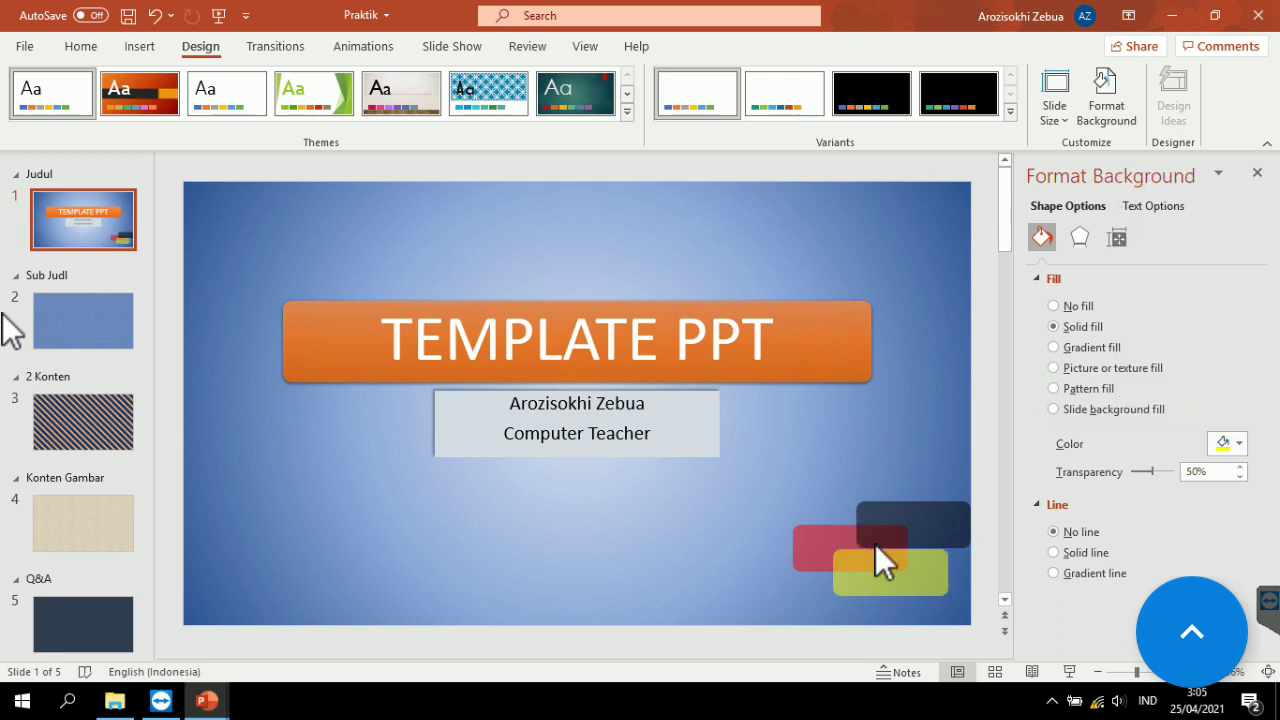
pyautogui.moveTo(838, 536); pyautogui.dragTo(868, 539)
pyautogui.moveTo(908, 587); pyautogui.dragTo(928, 580)
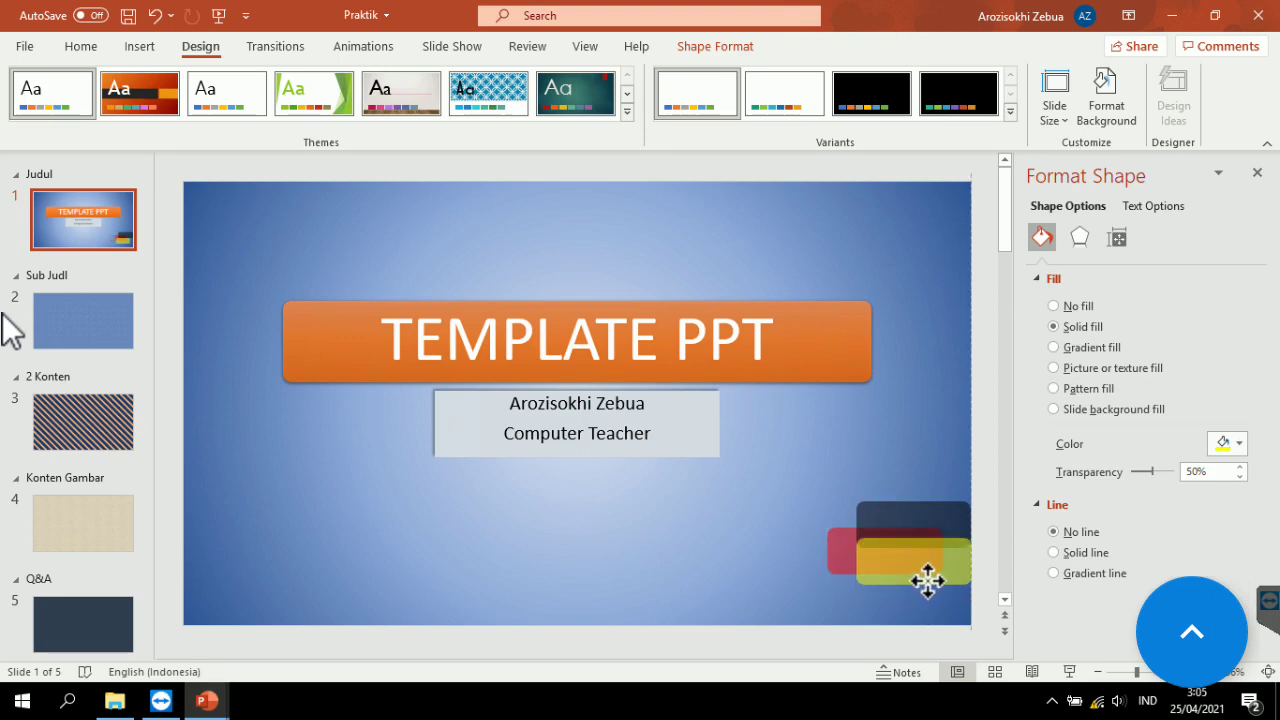
pyautogui.click(884, 522)
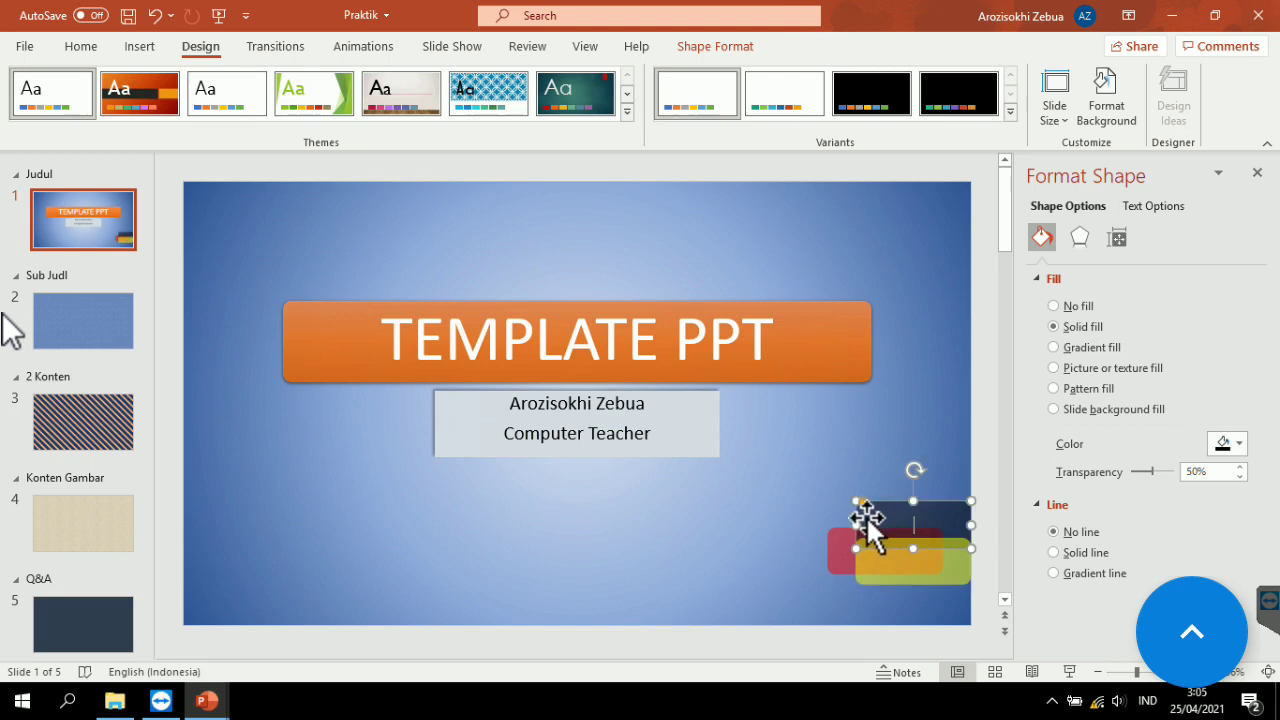
pyautogui.moveTo(866, 518); pyautogui.dragTo(851, 518)
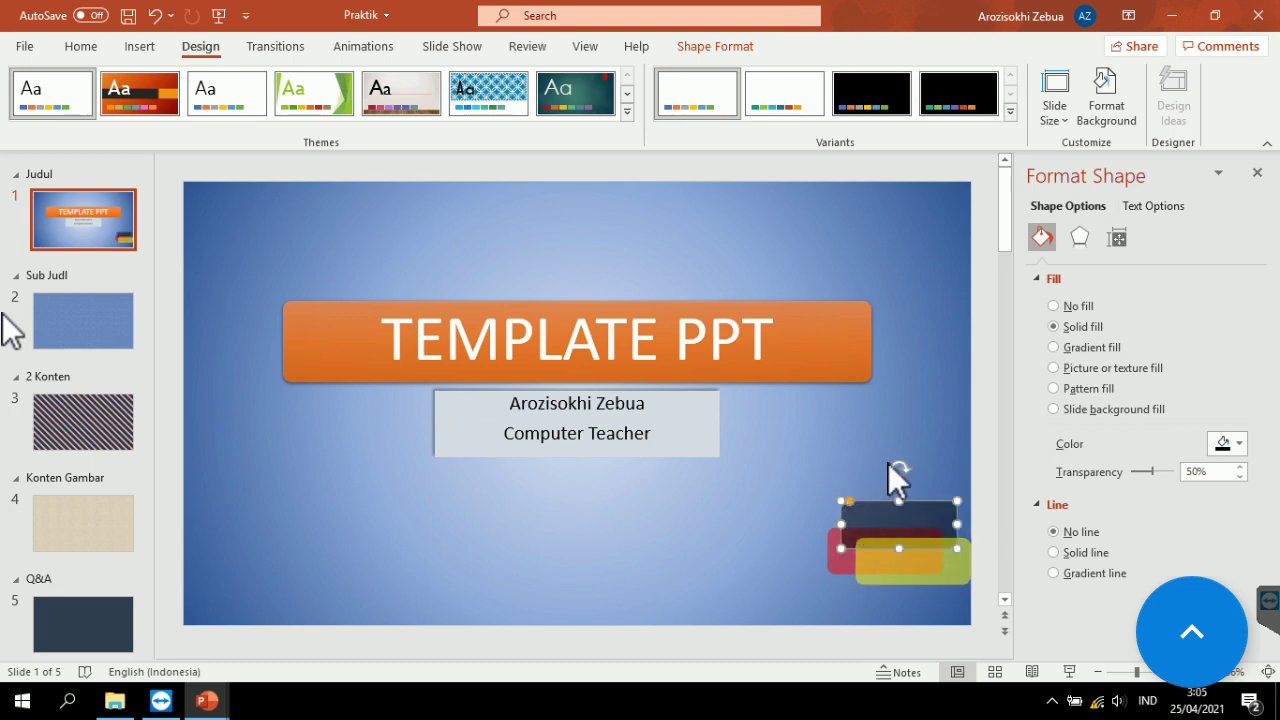
pyautogui.click(888, 463)
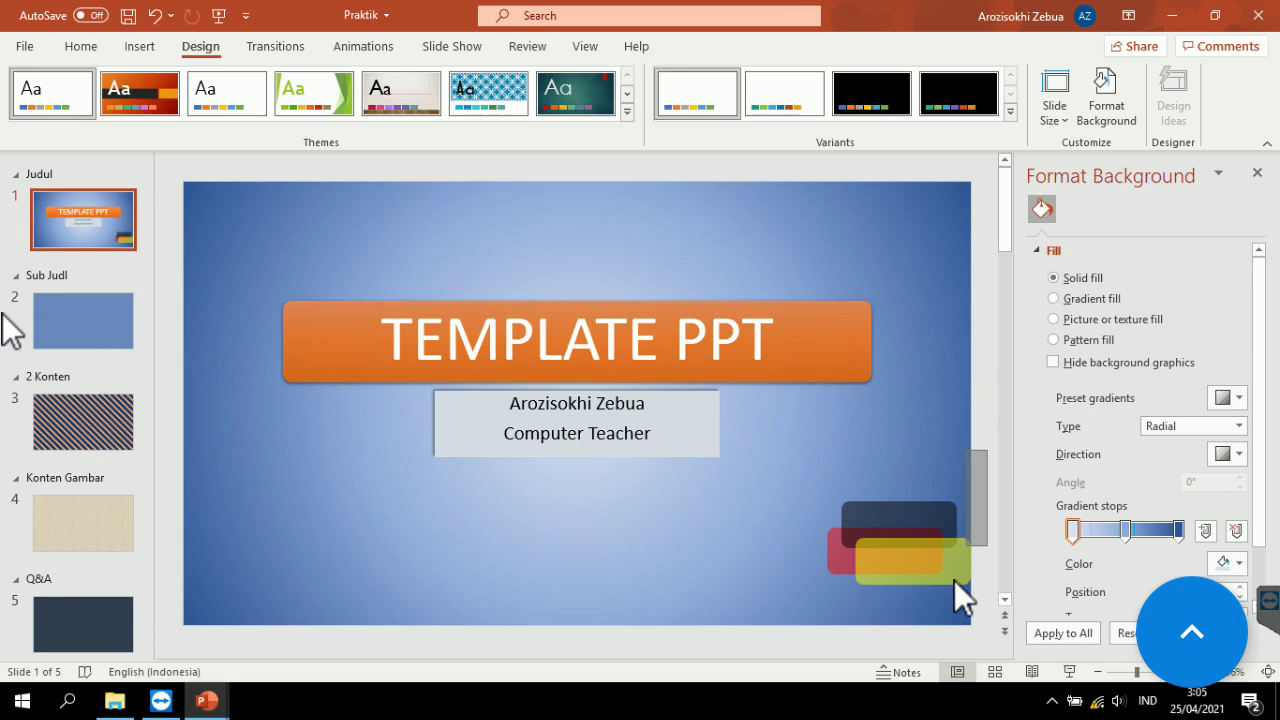
pyautogui.moveTo(954, 580); pyautogui.dragTo(773, 606)
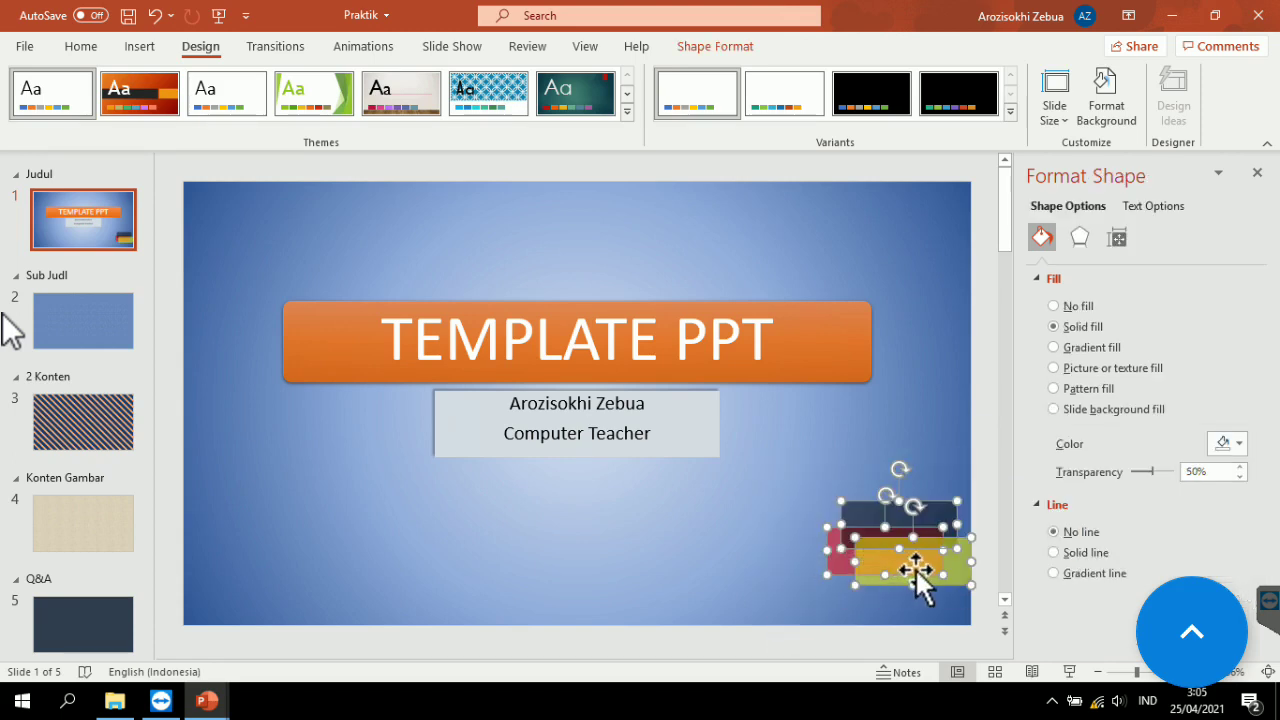
# Group the three rectangles, move the group into the bottom-right corner, and copy it.
pyautogui.hotkey('ctrl', 'g')
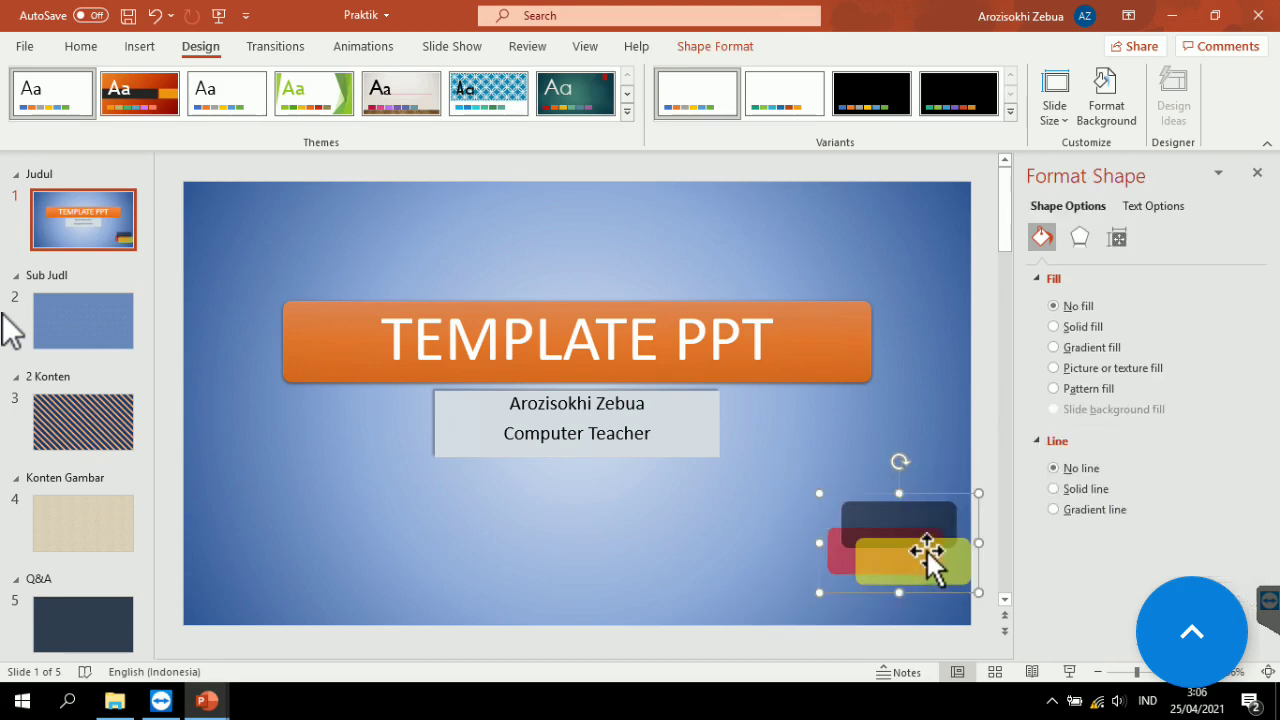
pyautogui.moveTo(926, 549); pyautogui.dragTo(928, 588)
pyautogui.click(926, 508)
pyautogui.click(895, 586)
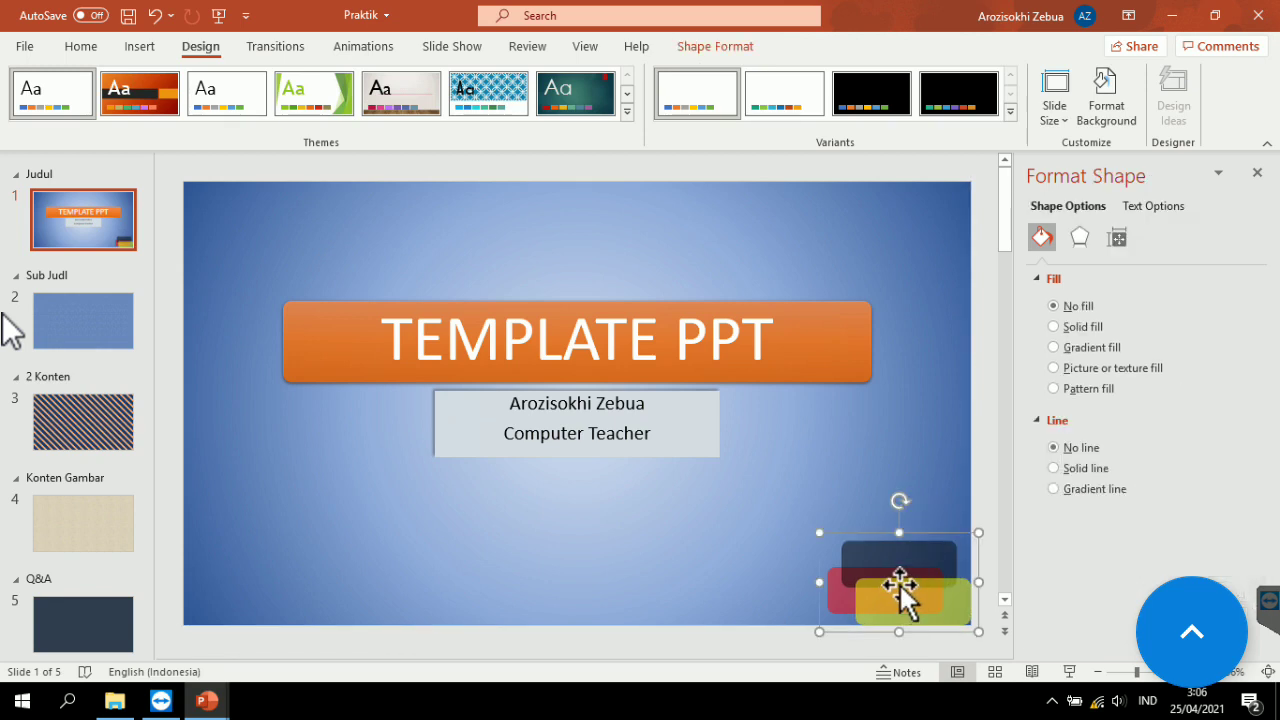
pyautogui.rightClick(900, 597)
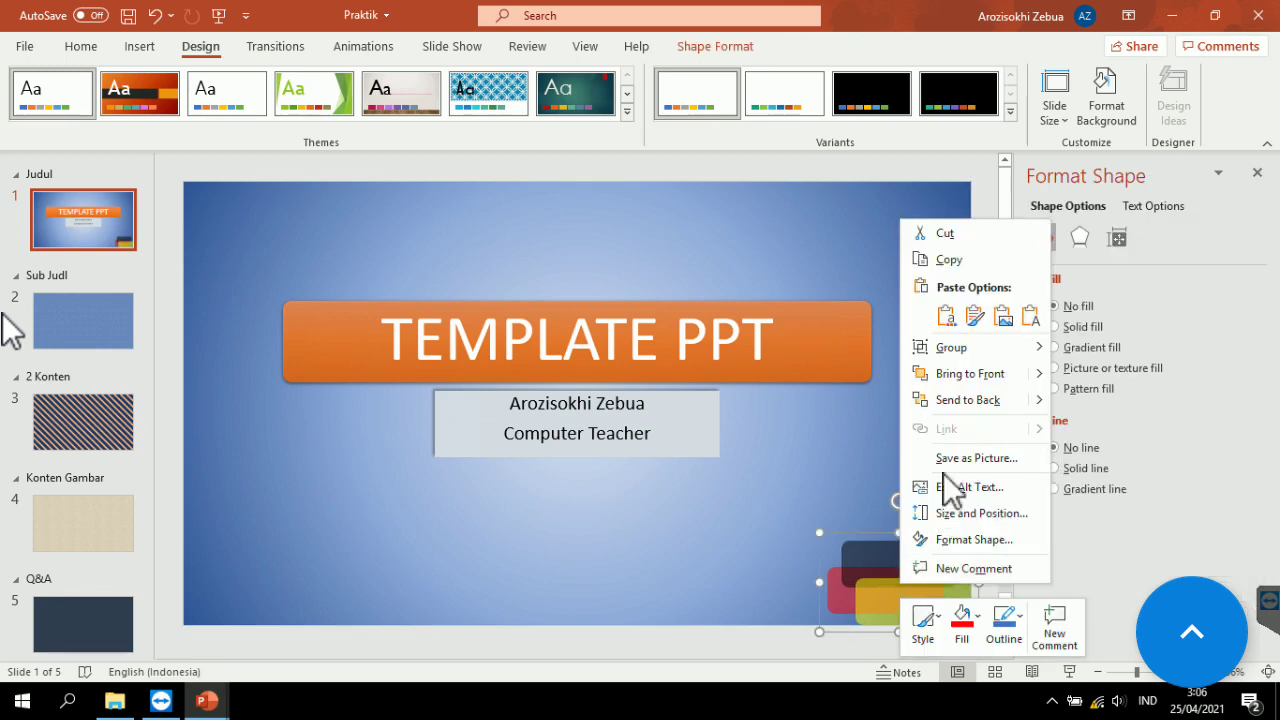
pyautogui.click(948, 260)
# Paste the rectangle group onto slides 2, 3, 4 and 5, then return to the title slide.
pyautogui.click(115, 330)
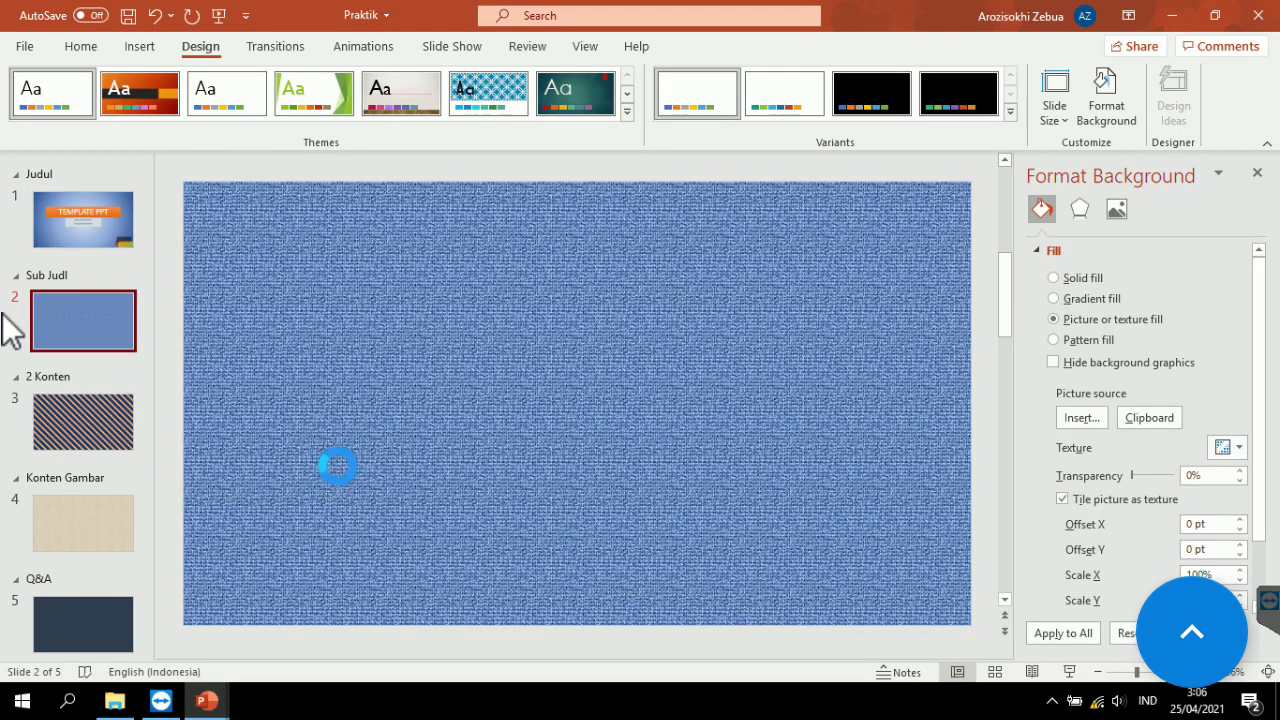
pyautogui.hotkey('ctrl', 'v')
pyautogui.click(109, 418)
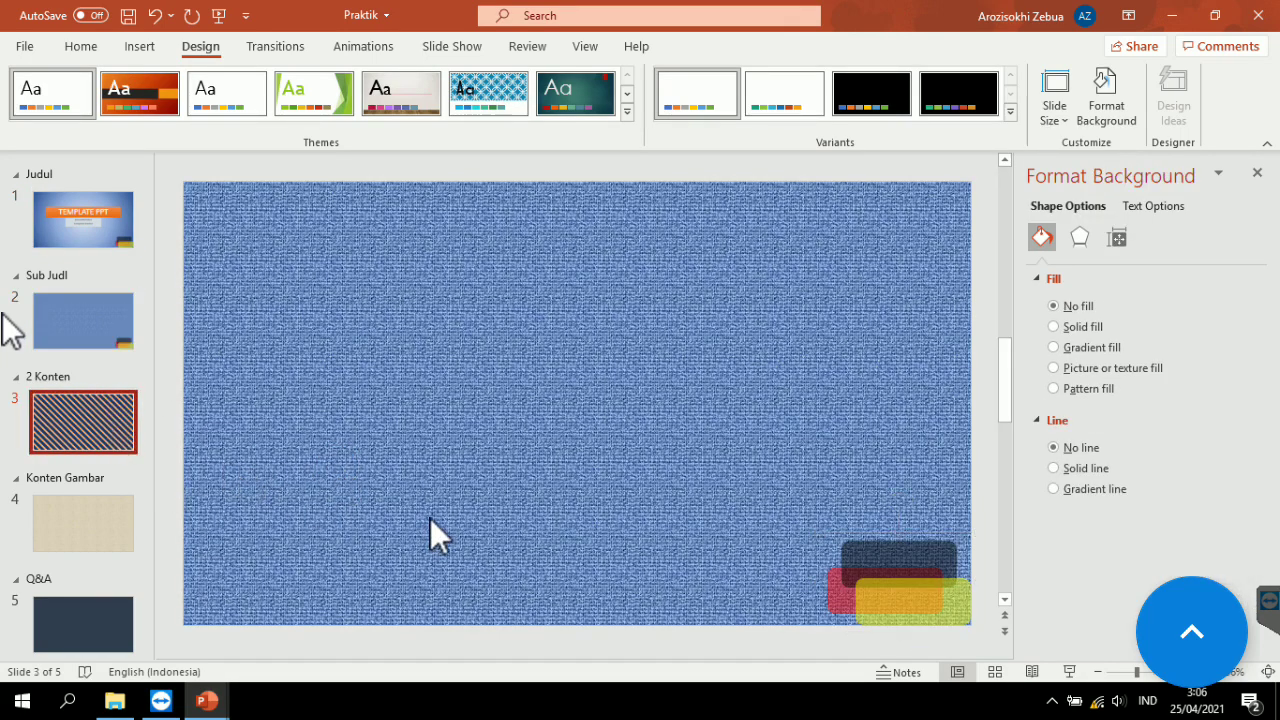
pyautogui.hotkey('ctrl', 'v')
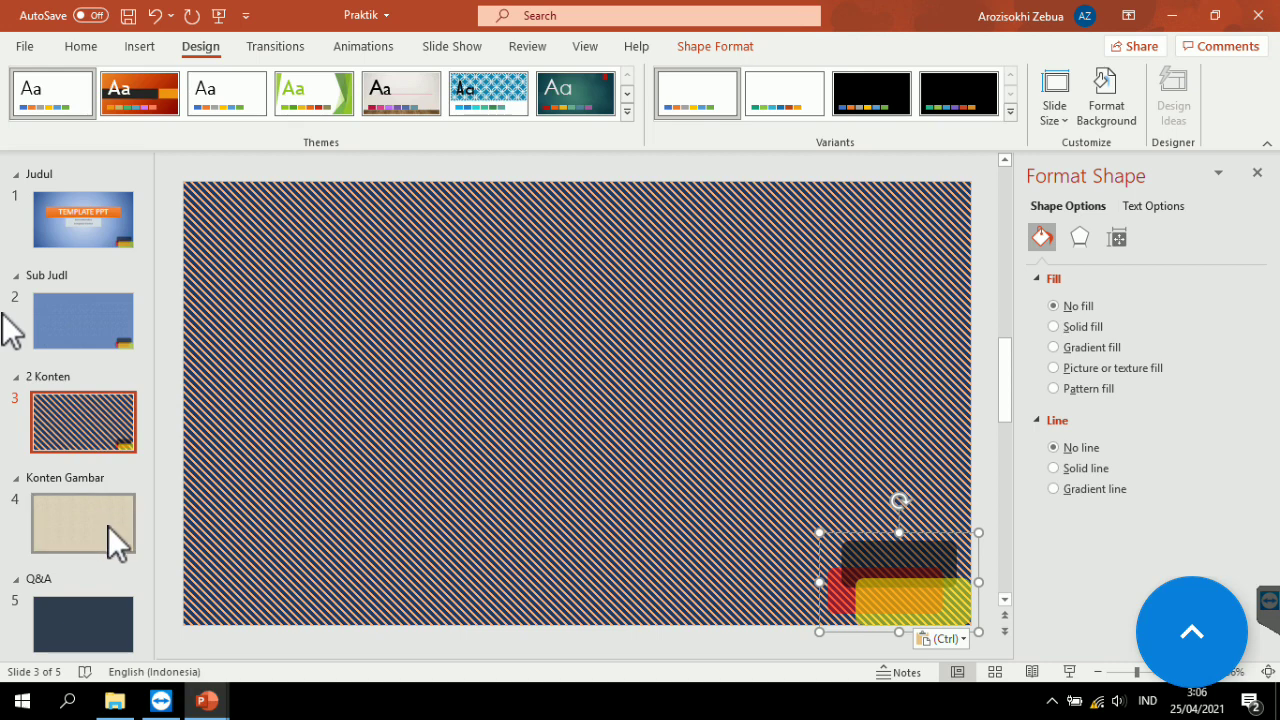
pyautogui.click(108, 526)
pyautogui.hotkey('ctrl', 'v')
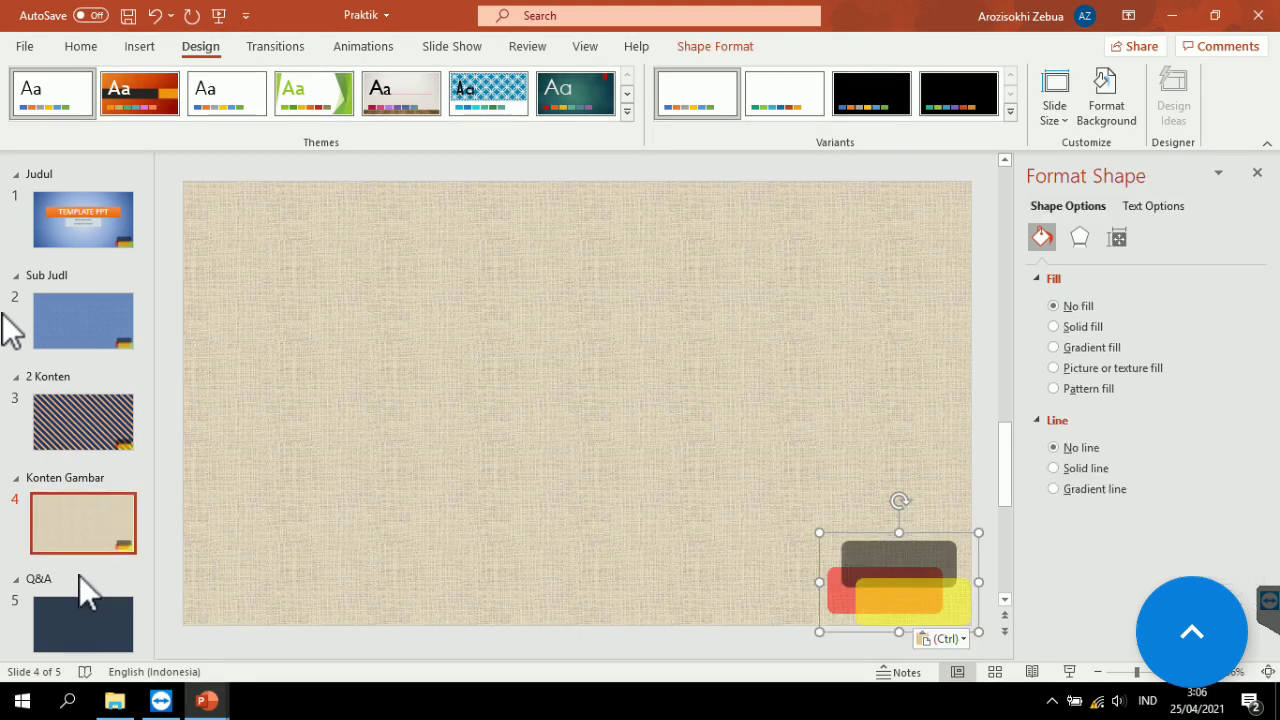
pyautogui.click(94, 620)
pyautogui.hotkey('ctrl', 'v')
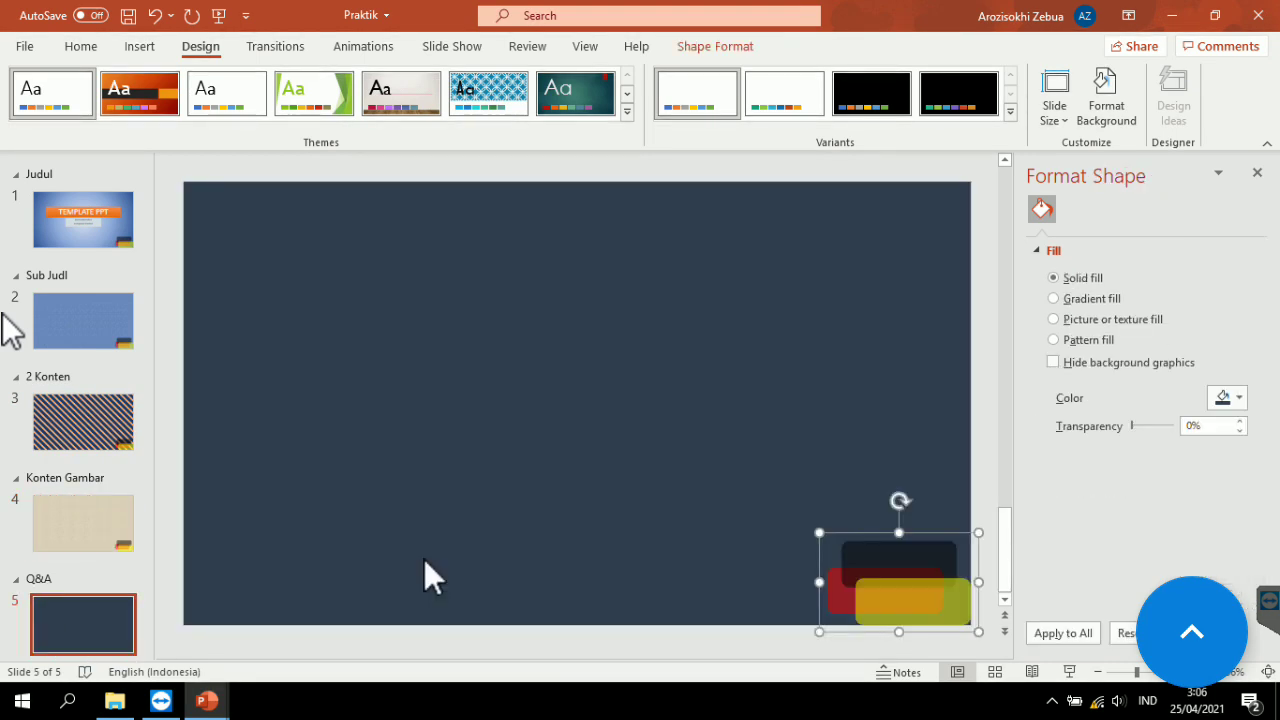
pyautogui.click(616, 433)
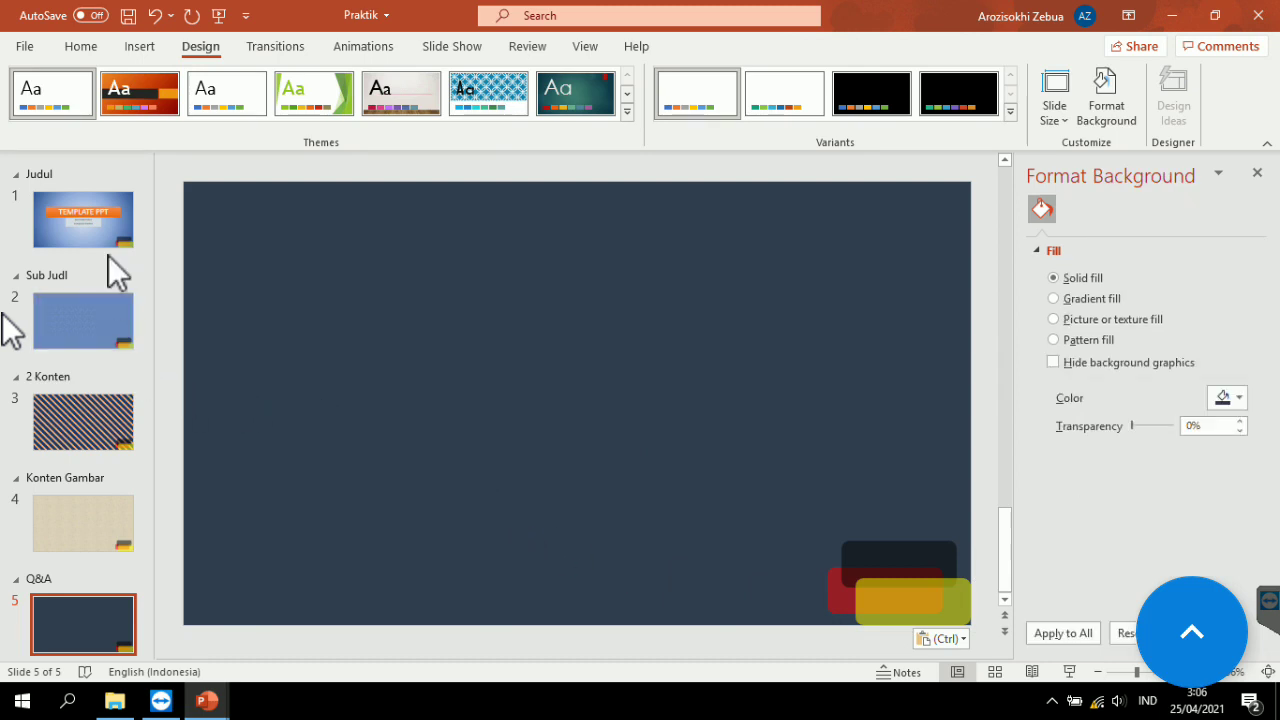
pyautogui.click(98, 223)
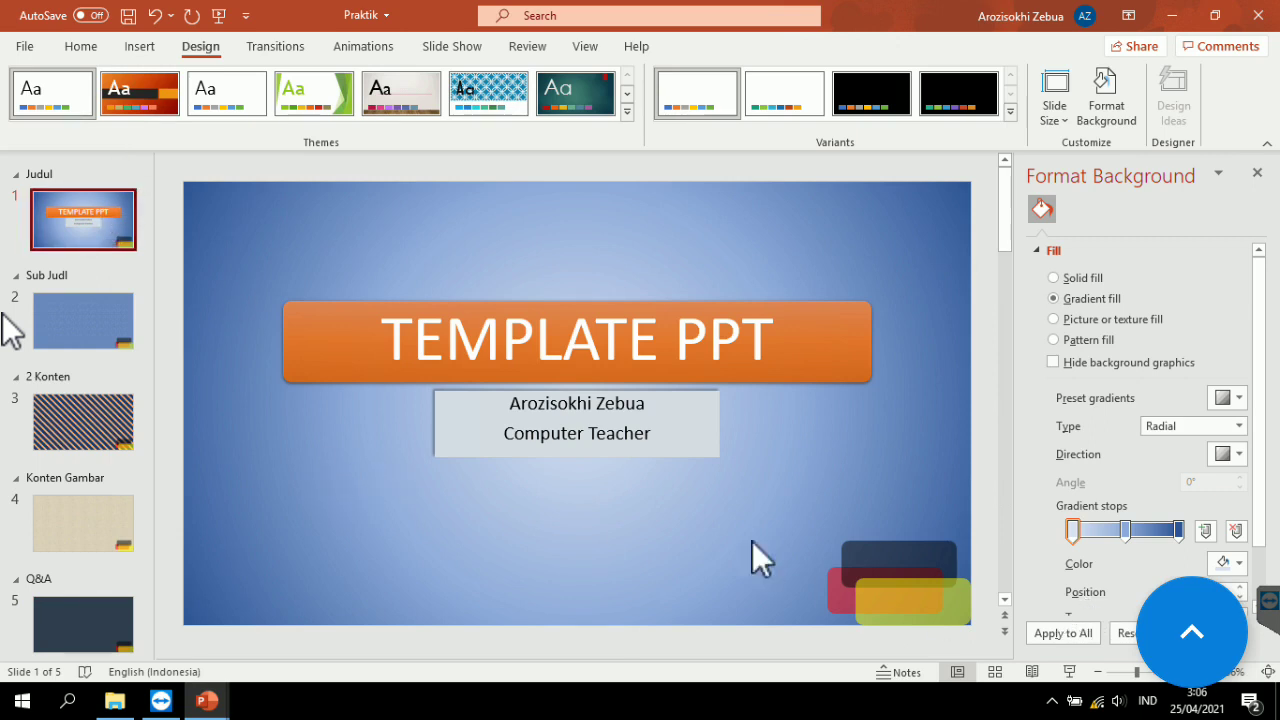
# Draw a straight horizontal line across the slide below the subtitle box.
pyautogui.click(140, 46)
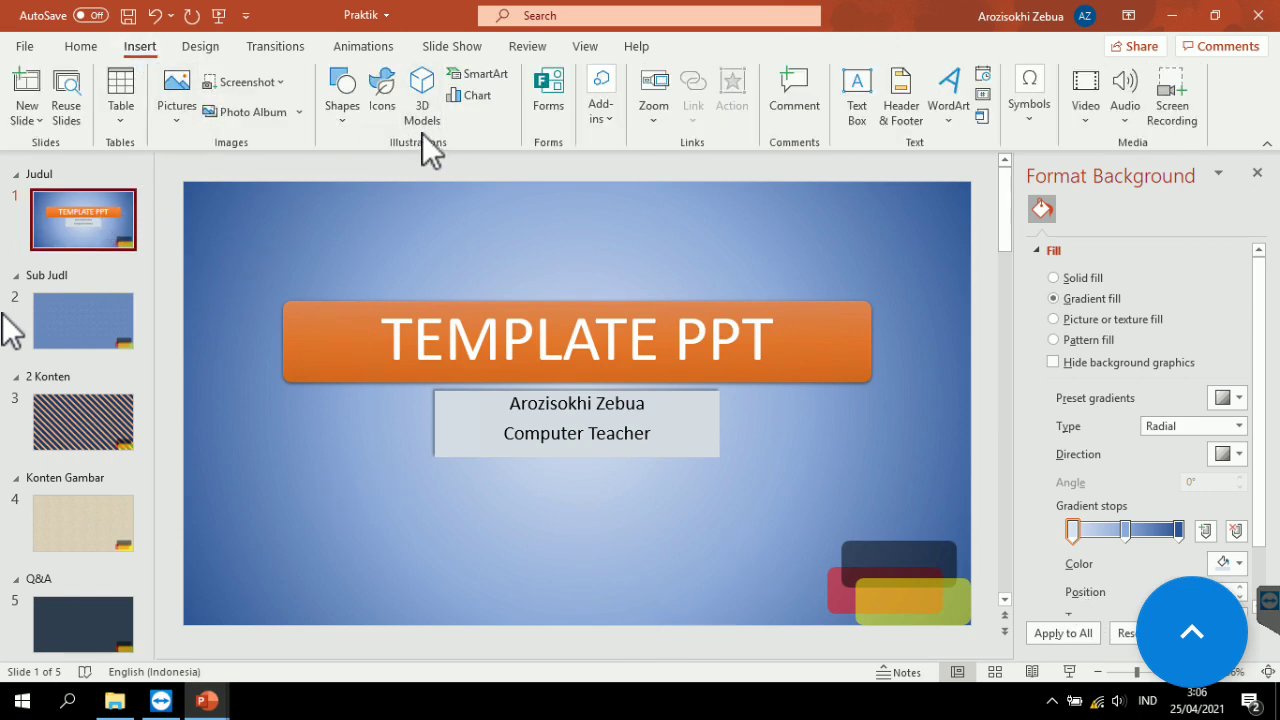
pyautogui.click(360, 126)
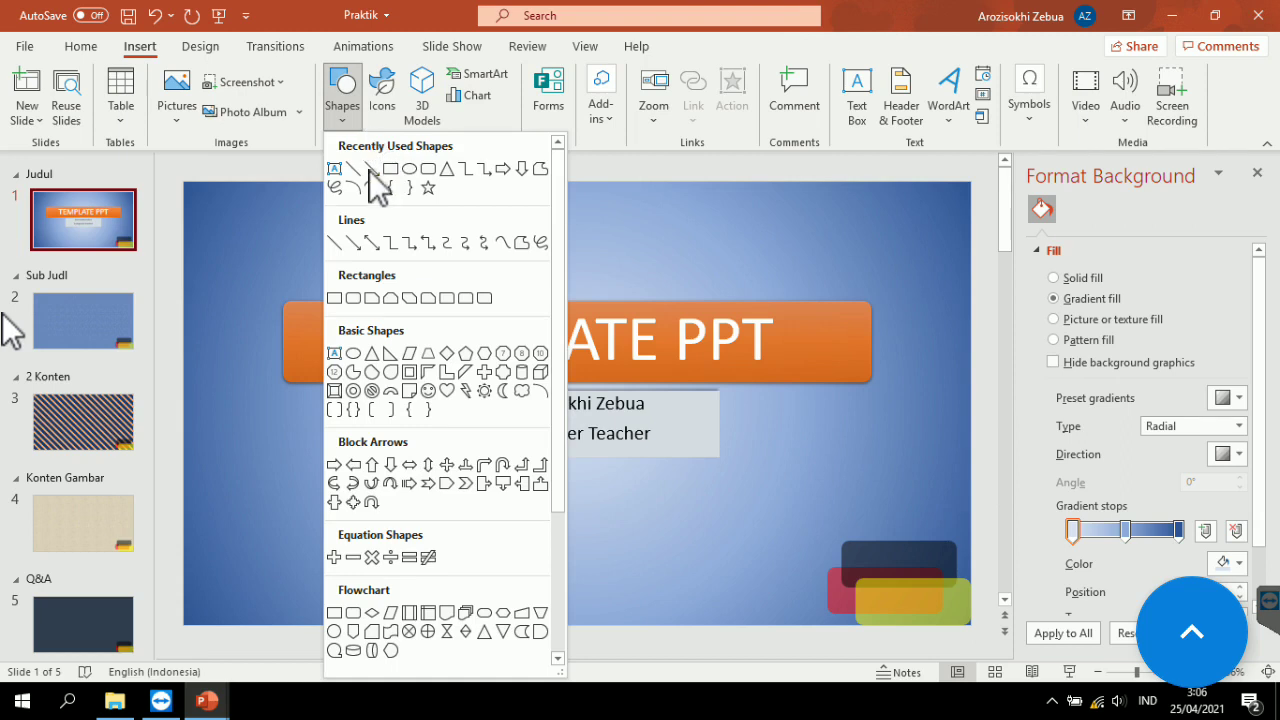
pyautogui.click(361, 174)
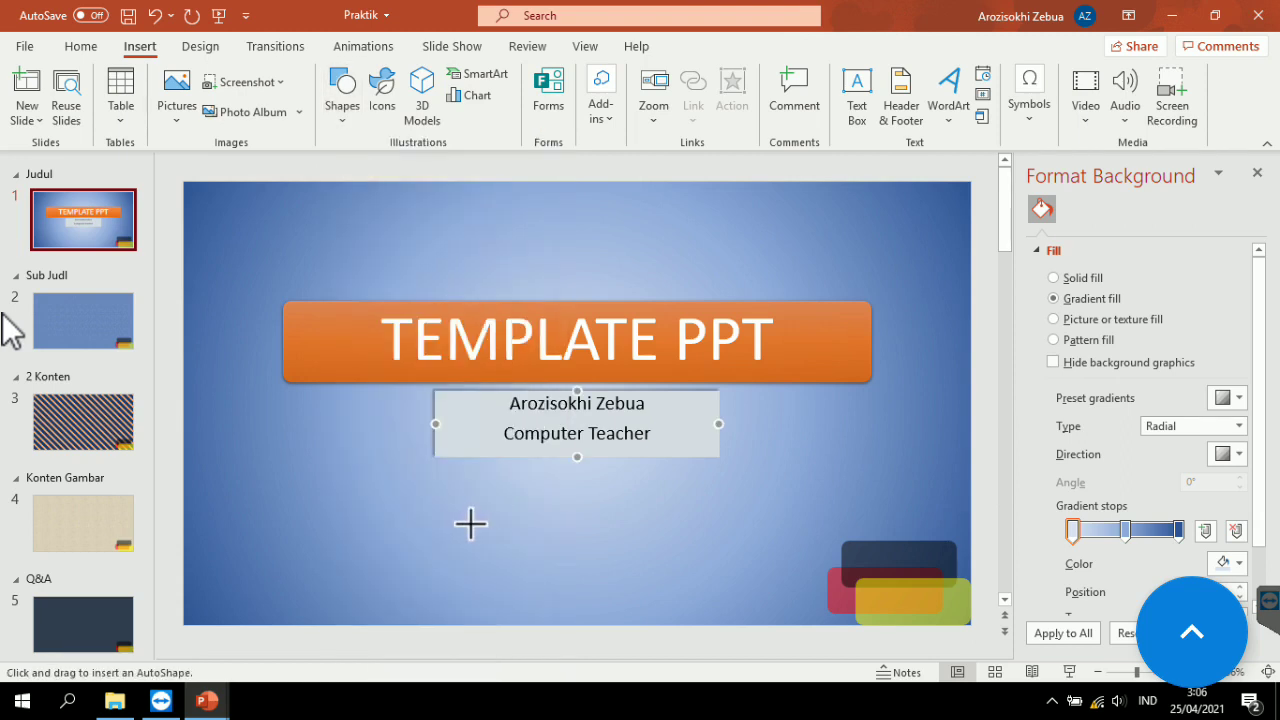
pyautogui.moveTo(322, 488); pyautogui.dragTo(846, 516)
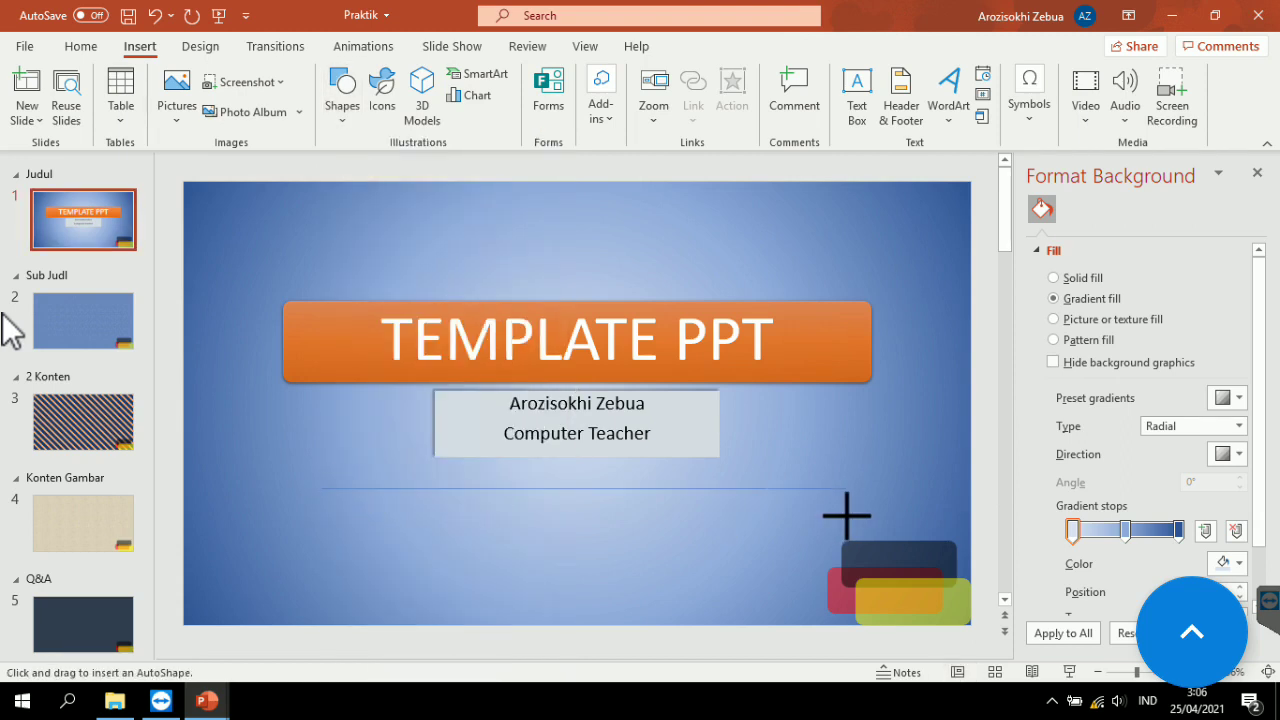
pyautogui.moveTo(846, 516); pyautogui.dragTo(873, 504)
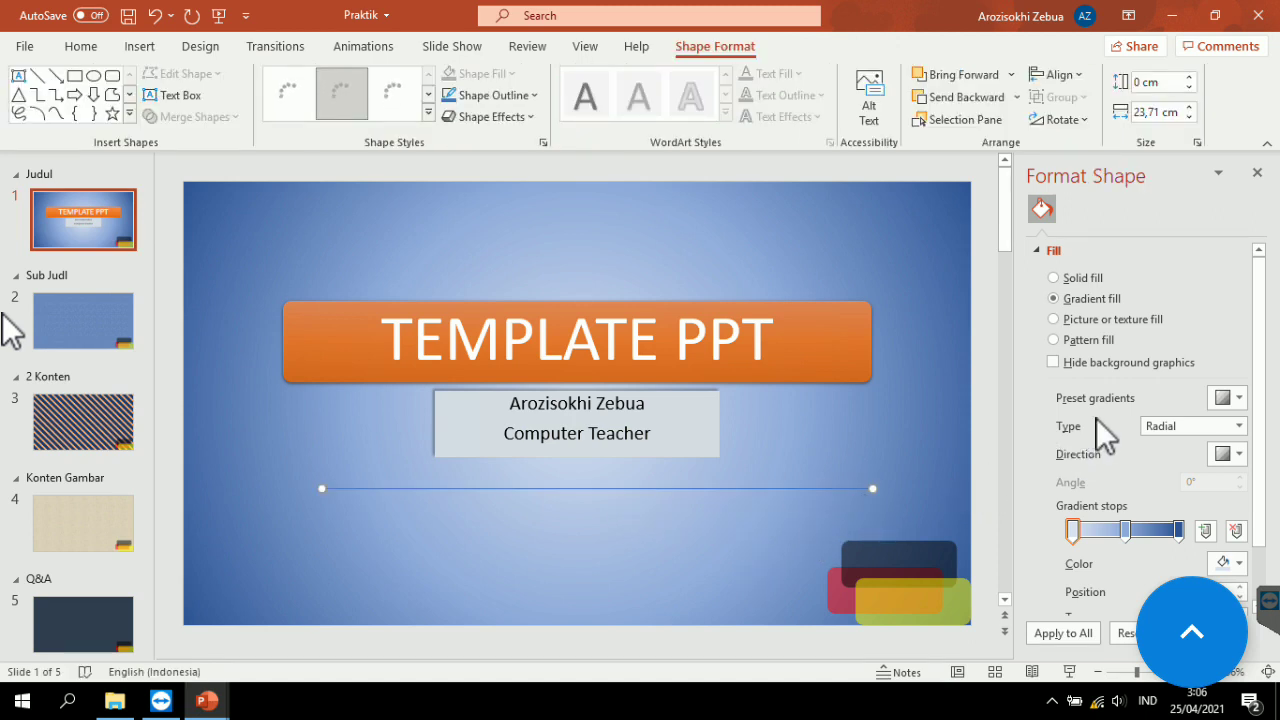
# Make the line dotted and colour it white.
pyautogui.scroll(-5, 1148, 380)
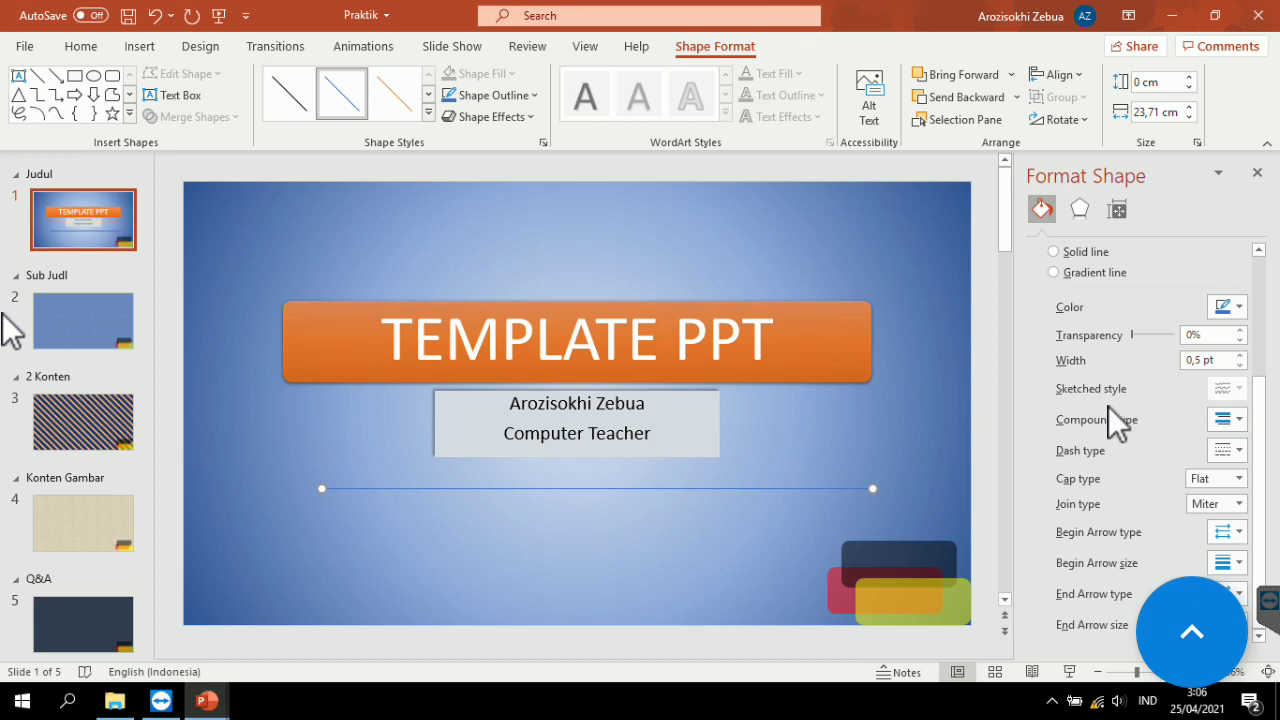
pyautogui.click(1238, 451)
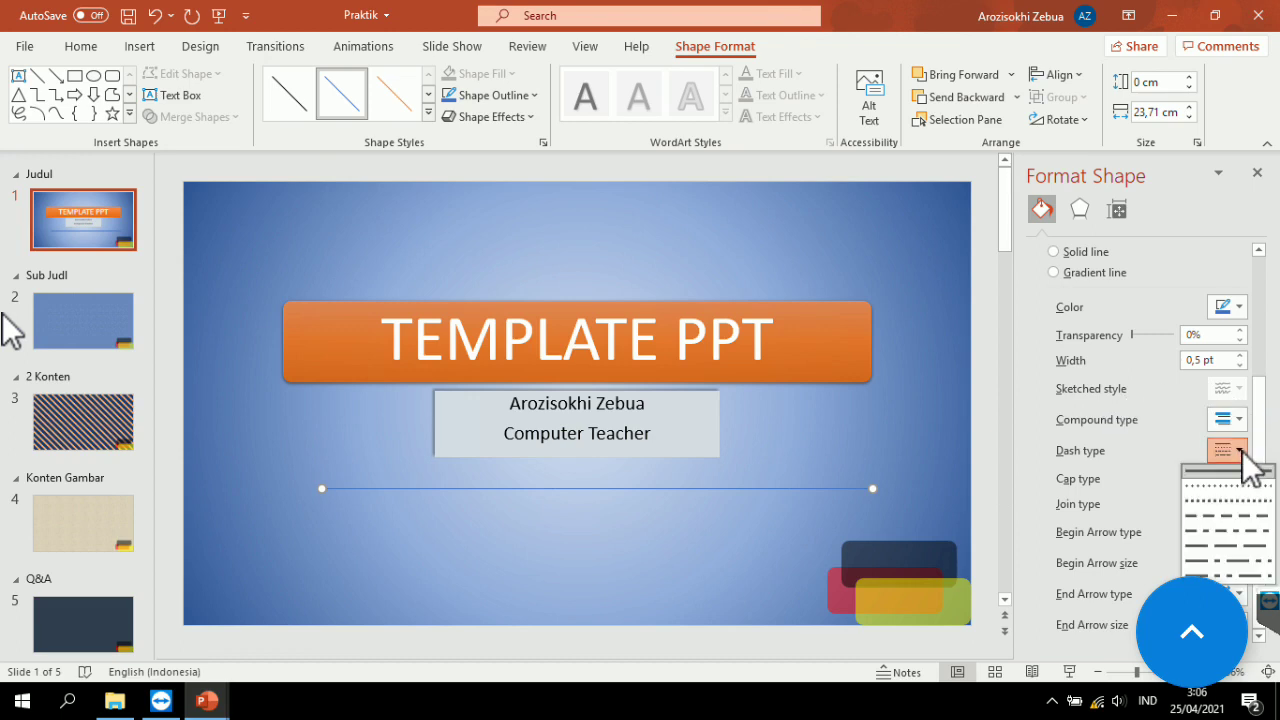
pyautogui.click(1228, 516)
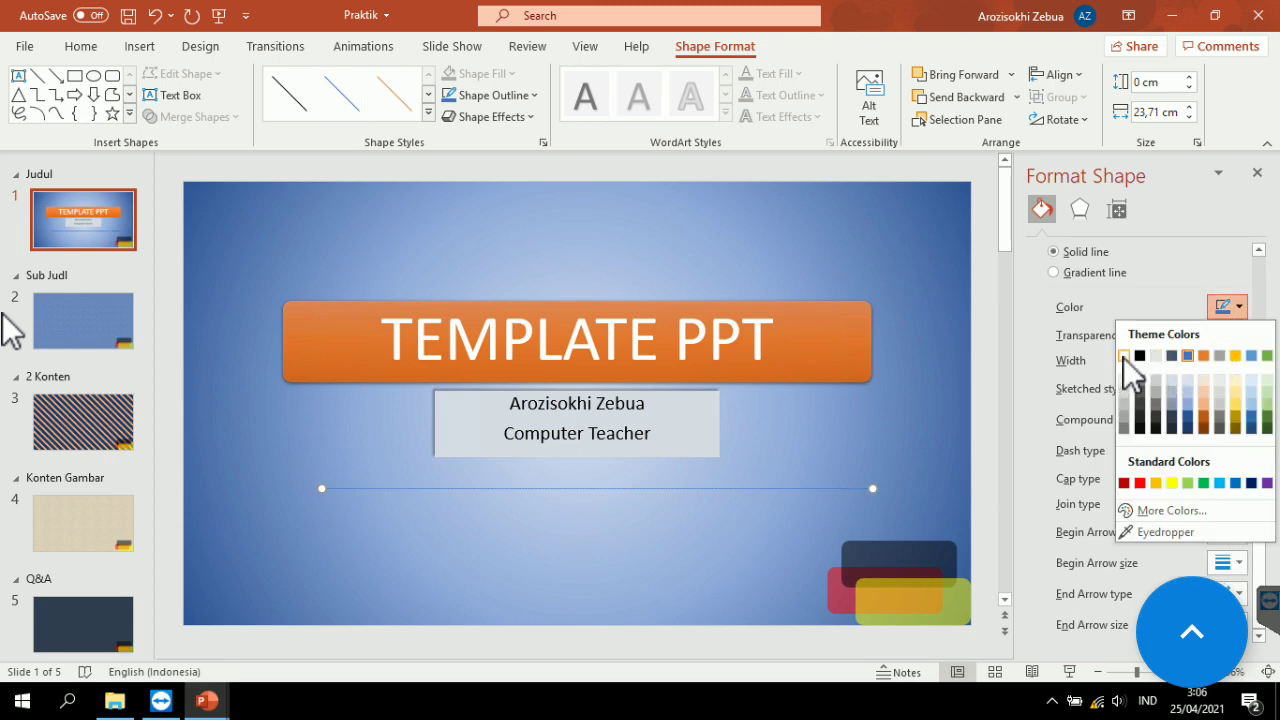
pyautogui.click(1123, 356)
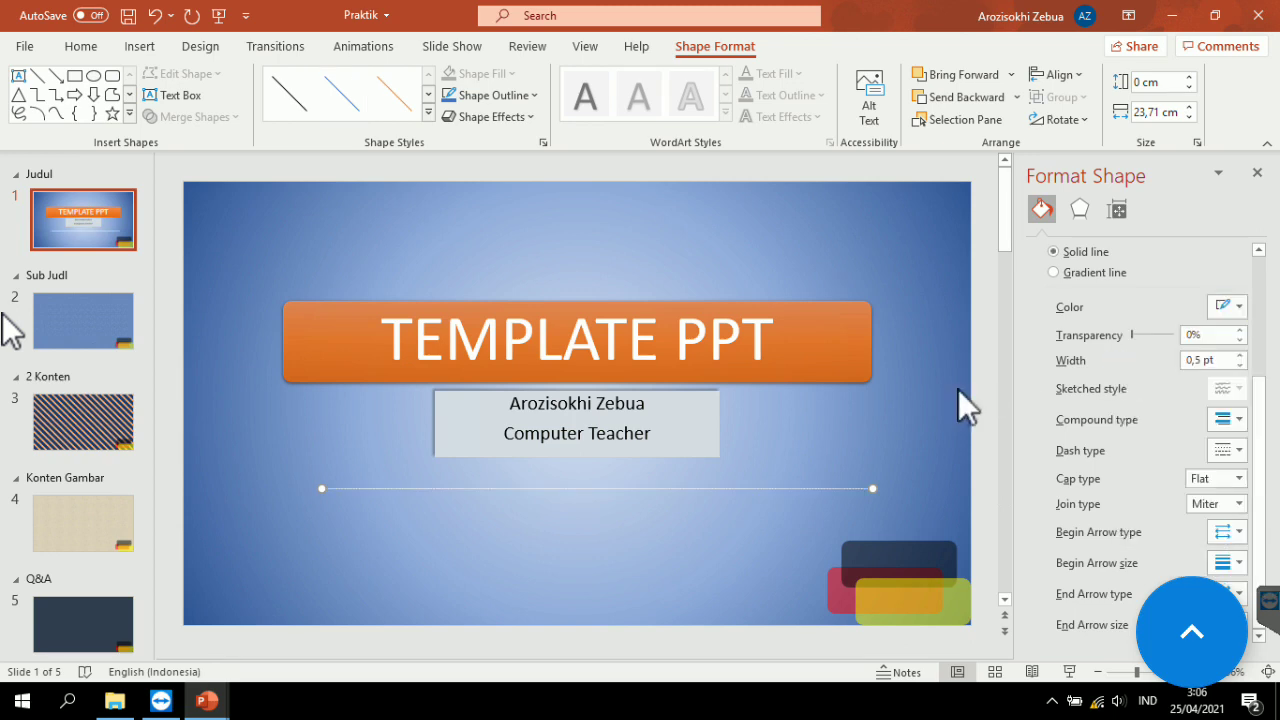
# Increase the dashed line's width to 3,25 pt, then move to slide 2.
pyautogui.click(1240, 356)
pyautogui.click(1240, 356)
pyautogui.click(1240, 356)
pyautogui.click(1240, 356)
pyautogui.click(1240, 356)
pyautogui.click(1240, 356)
pyautogui.click(1240, 356)
pyautogui.click(1240, 356)
pyautogui.click(1240, 356)
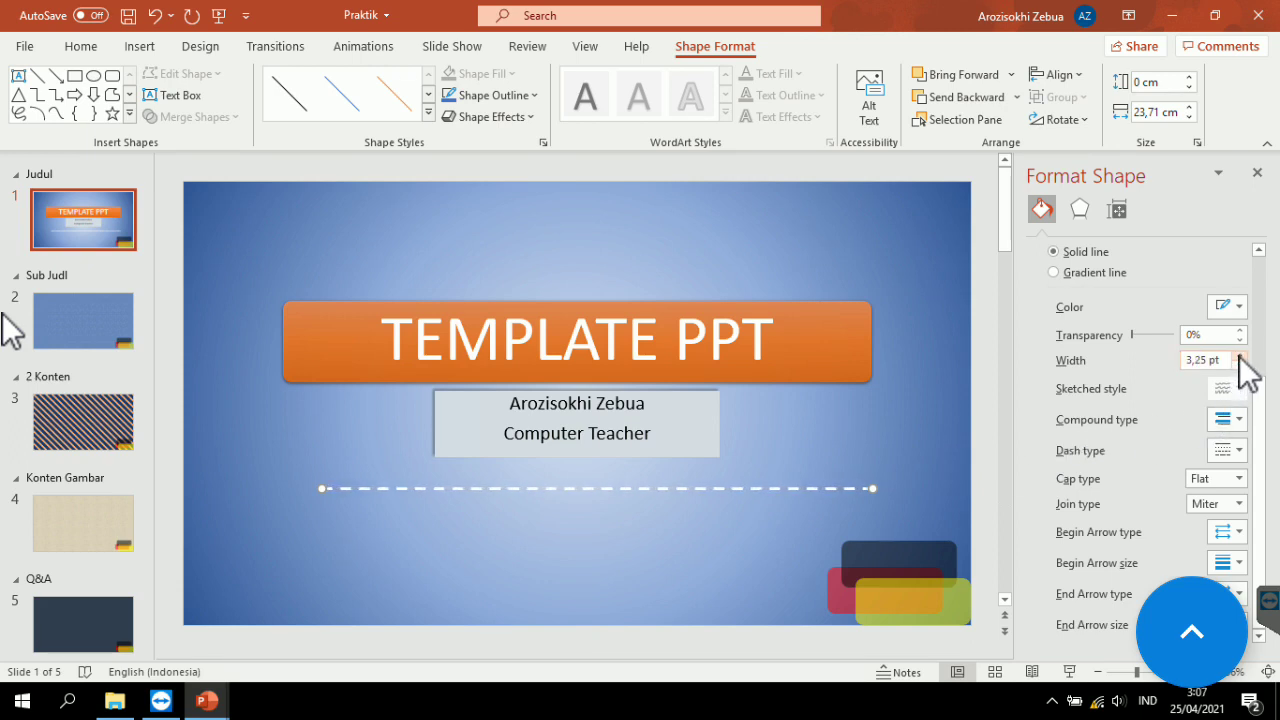
pyautogui.click(820, 493)
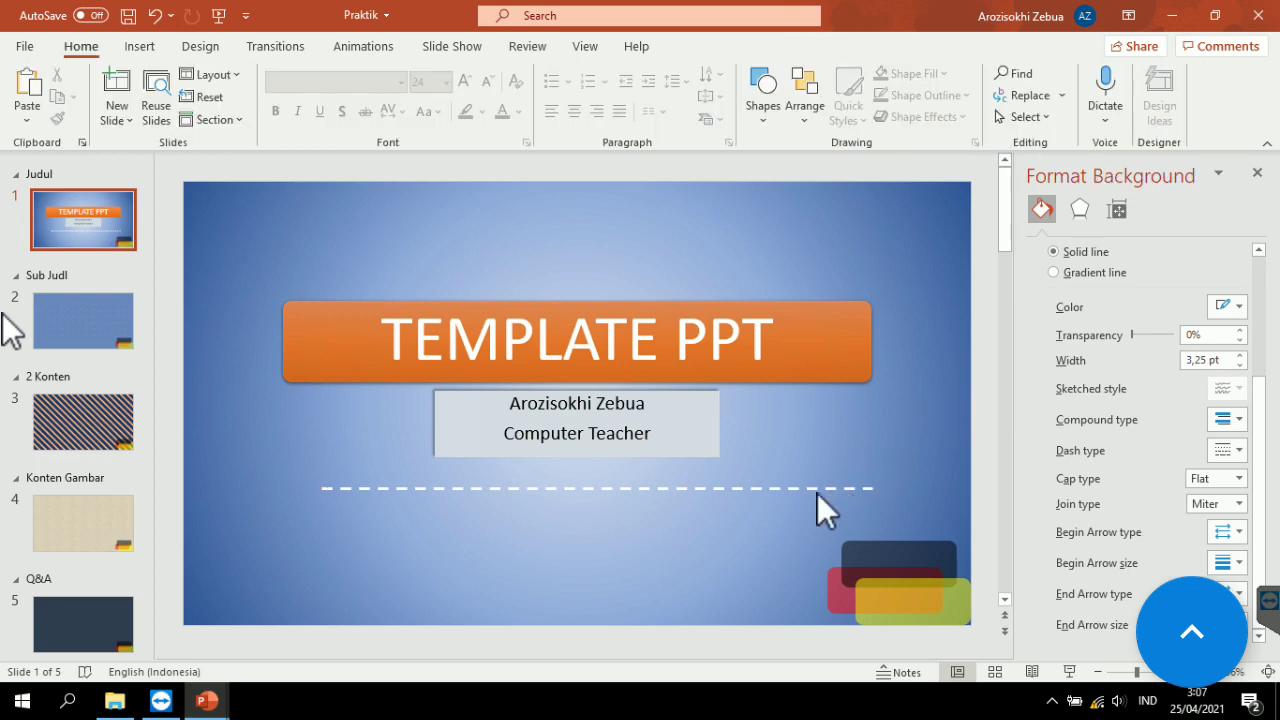
pyautogui.click(799, 489)
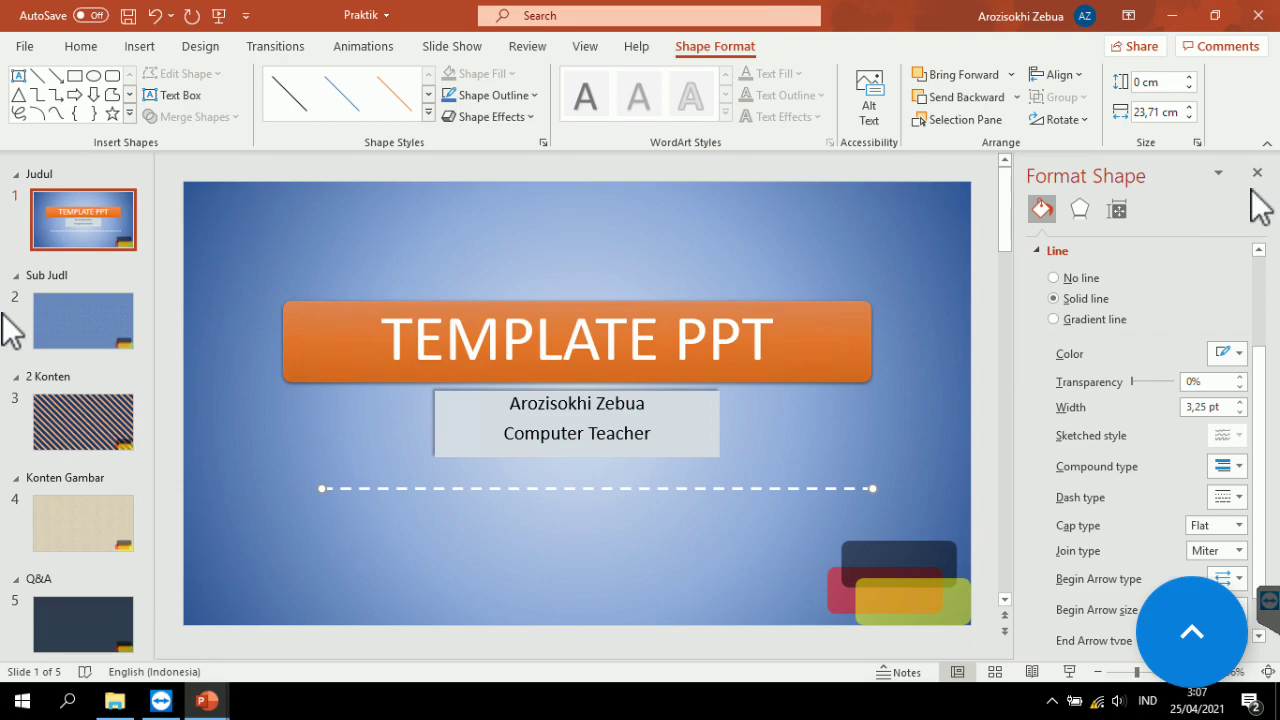
pyautogui.click(124, 322)
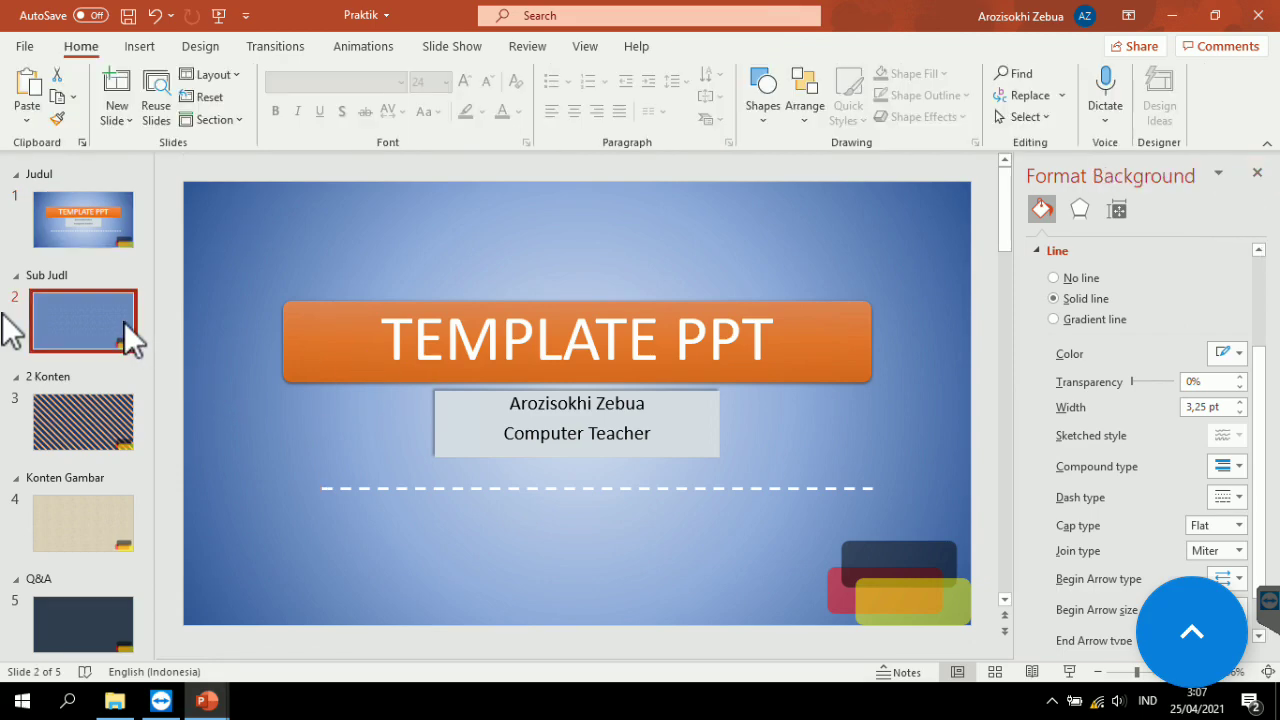
# Save the presentation and return to slide 2.
pyautogui.hotkey('ctrl', 's')
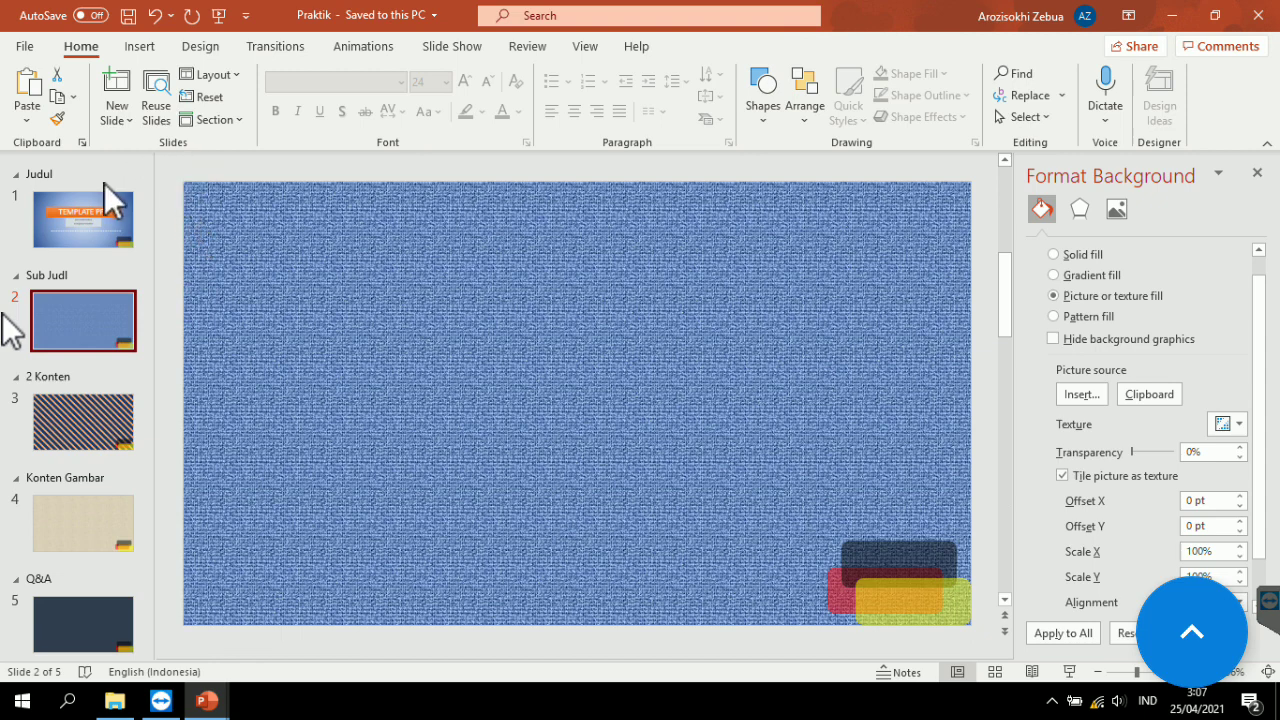
pyautogui.click(103, 228)
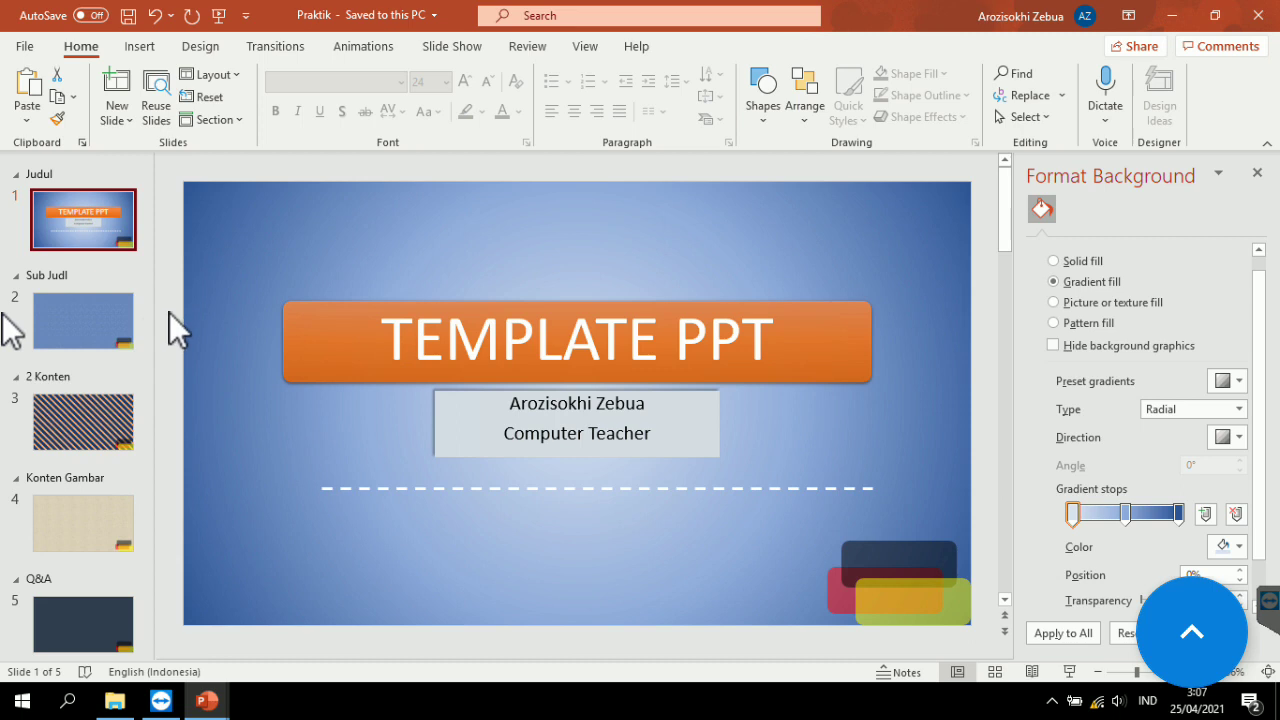
pyautogui.click(86, 324)
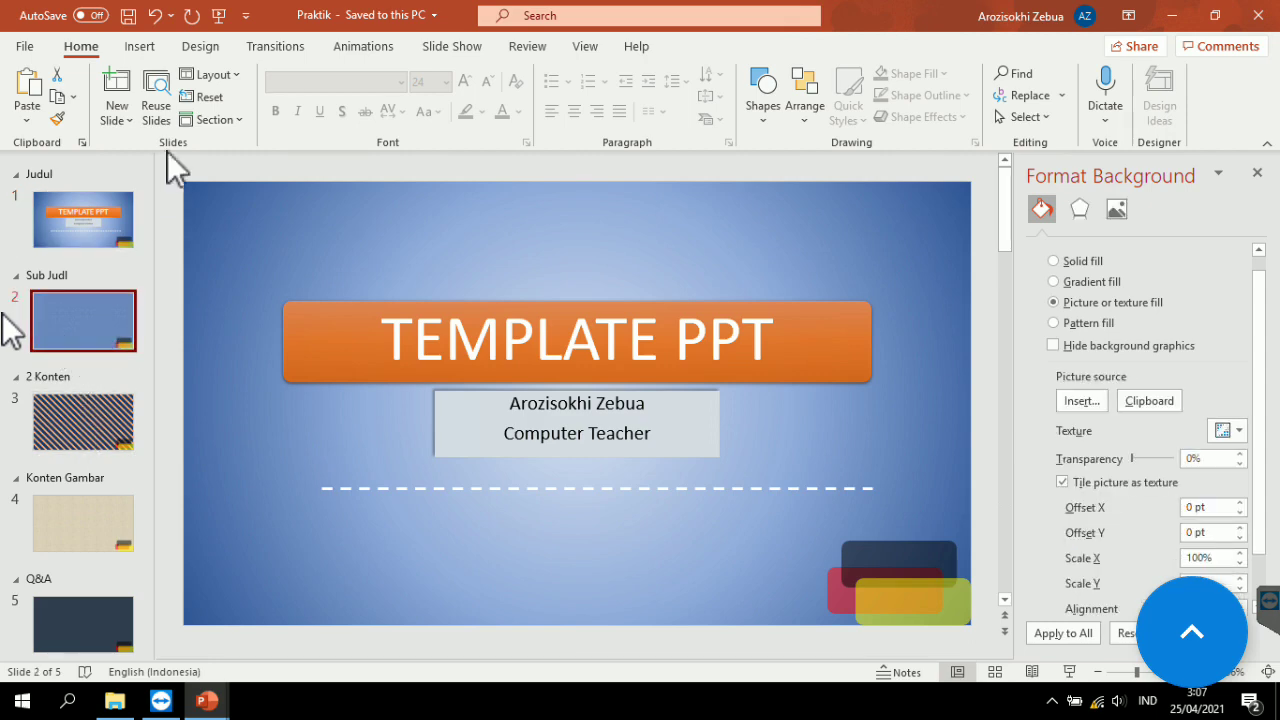
# Apply the Title and Content layout, title it 'Sub Judul' and type 'Konten konten konten' as a bullet.
pyautogui.click(244, 74)
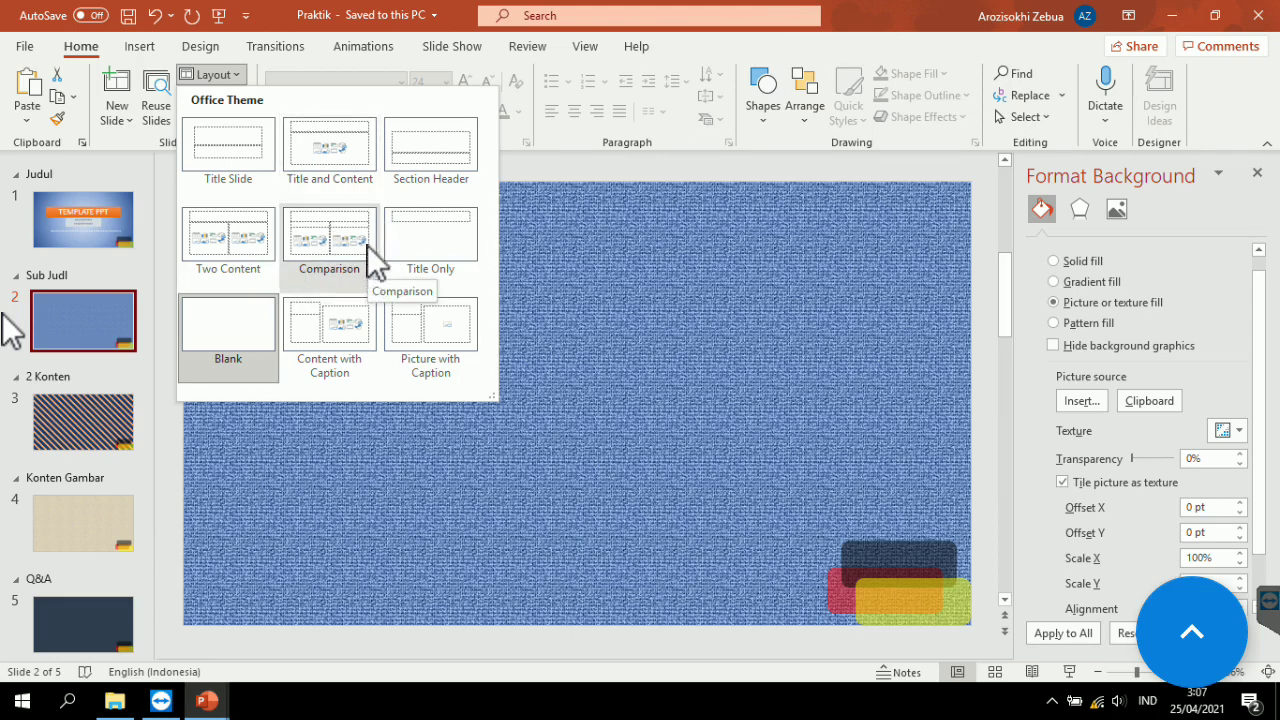
pyautogui.click(338, 140)
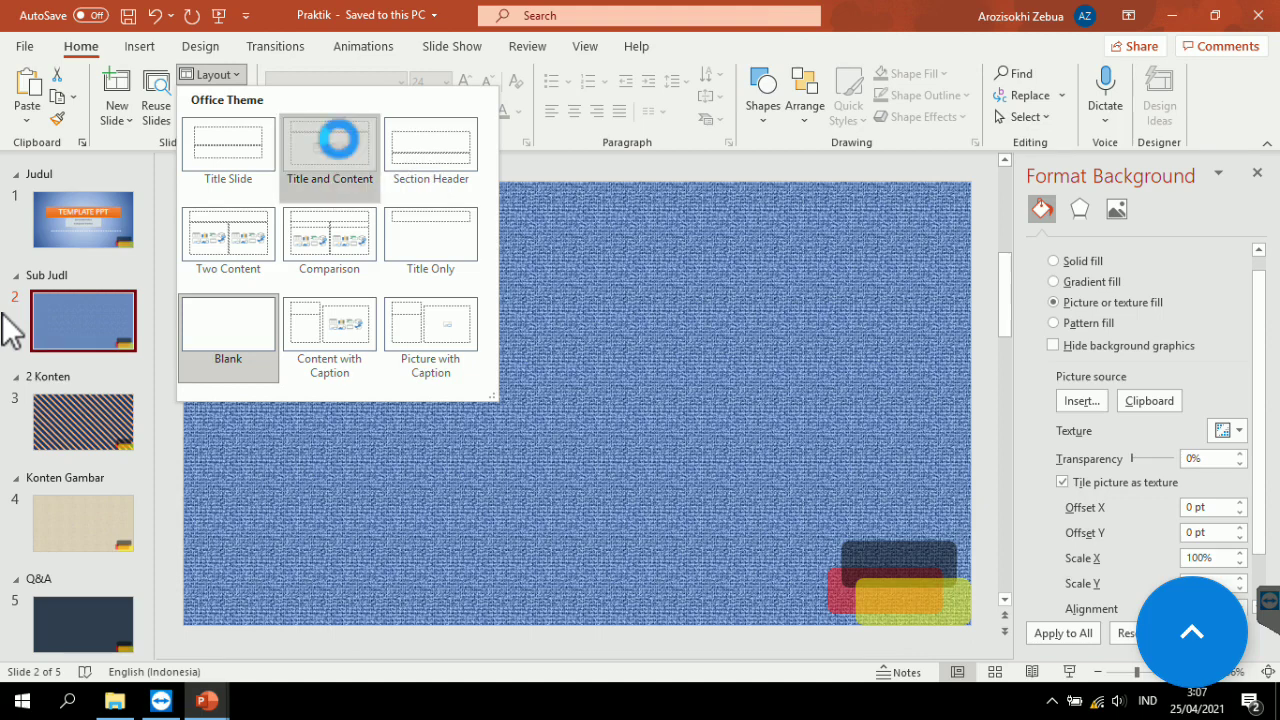
pyautogui.click(469, 255)
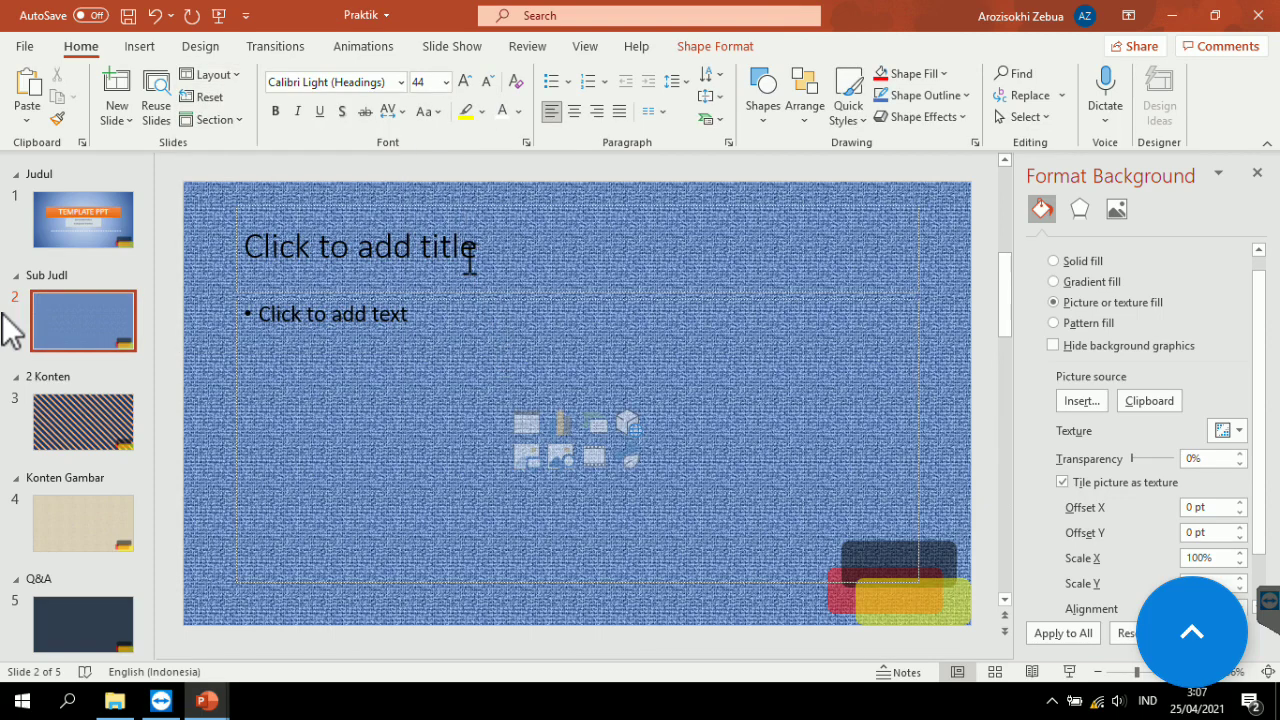
pyautogui.write('Sub Judul')
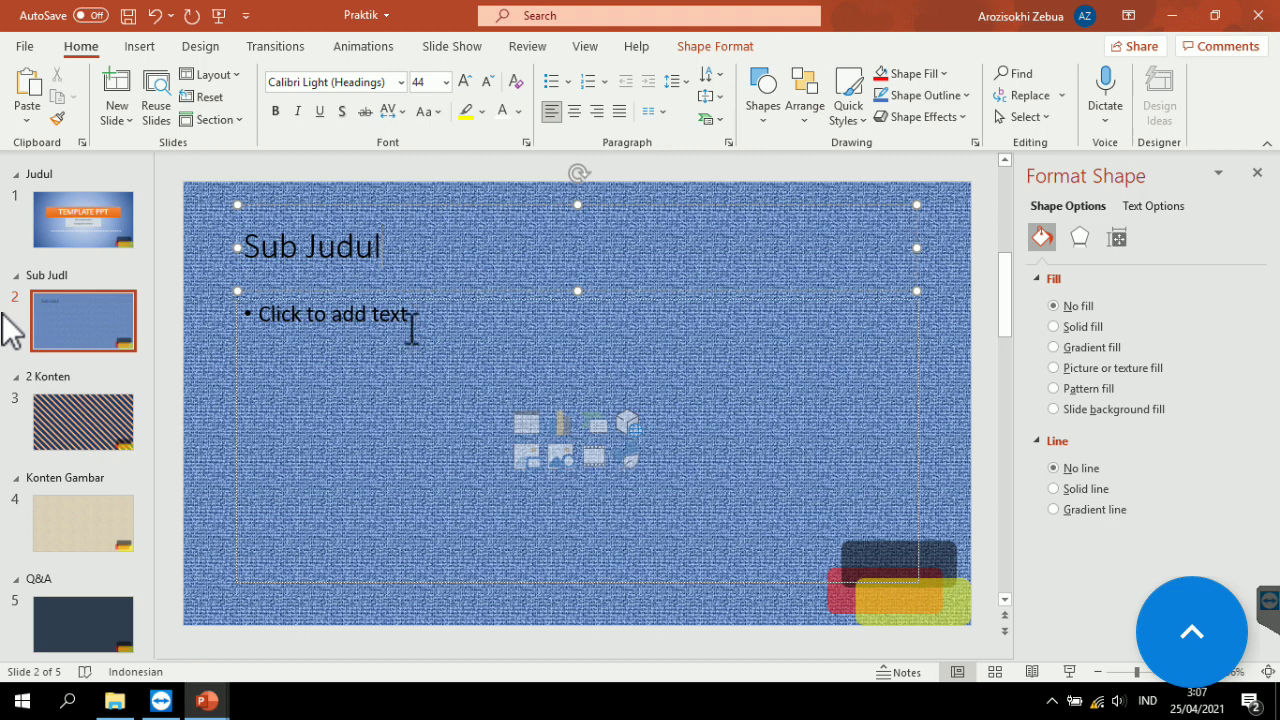
pyautogui.click(411, 328)
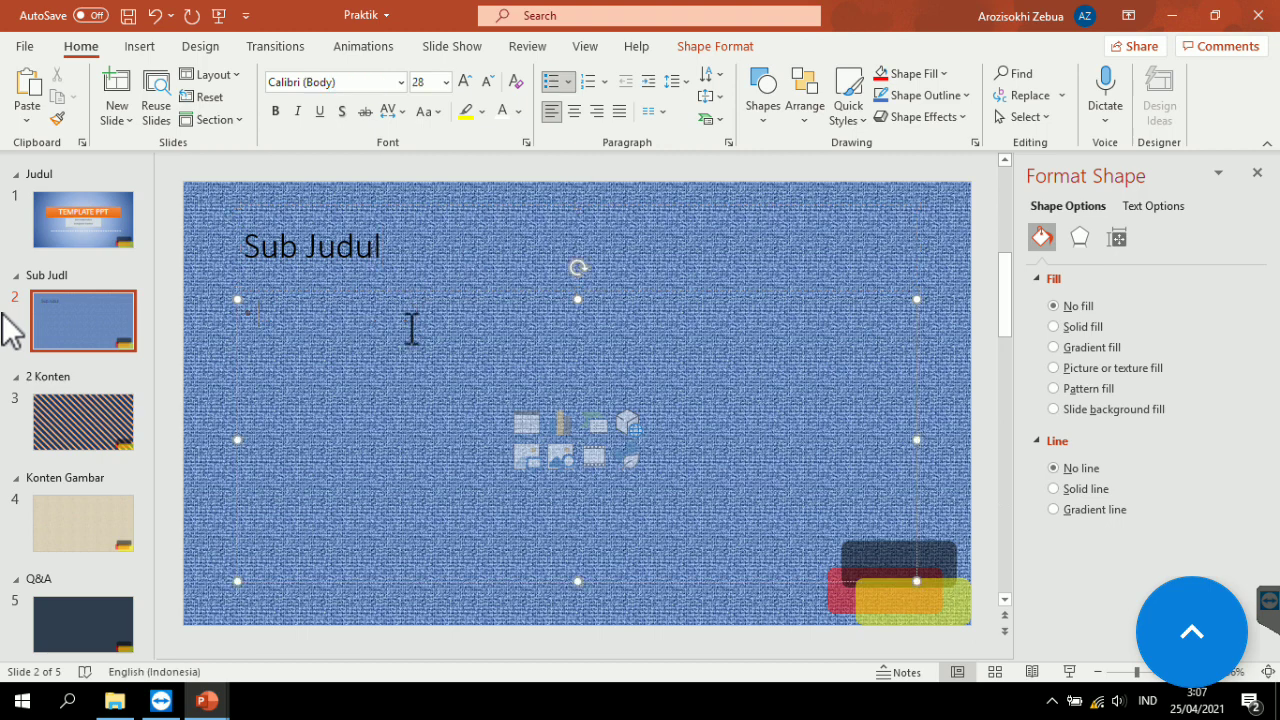
pyautogui.write('Konten konten konten')
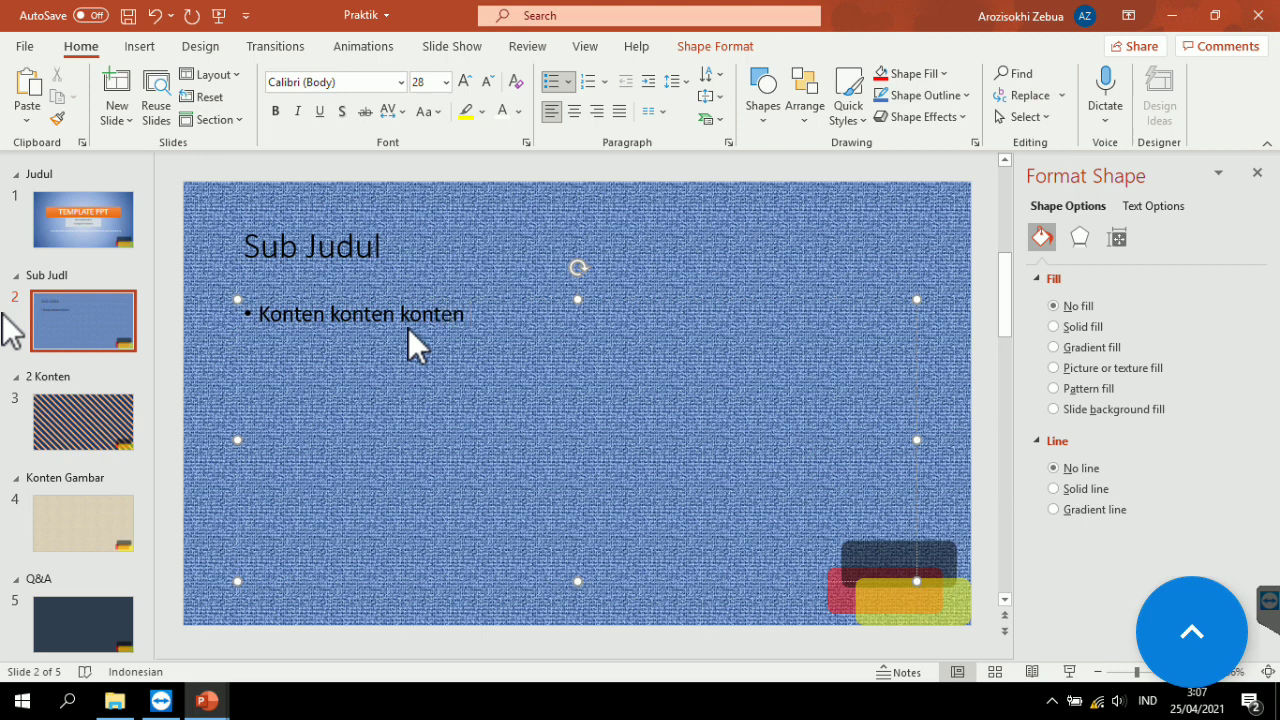
# Replace the test text with bullets 'Tetap semangat bekerja', 'Tetap semangat berkarya', 'Tetap semangat bersosial'.
pyautogui.press('BackSpace')
pyautogui.press('BackSpace')
pyautogui.press('BackSpace')
pyautogui.press('BackSpace')
pyautogui.press('BackSpace')
pyautogui.press('BackSpace')
pyautogui.press('BackSpace')
pyautogui.press('BackSpace')
pyautogui.press('BackSpace')
pyautogui.press('BackSpace')
pyautogui.press('BackSpace')
pyautogui.press('BackSpace')
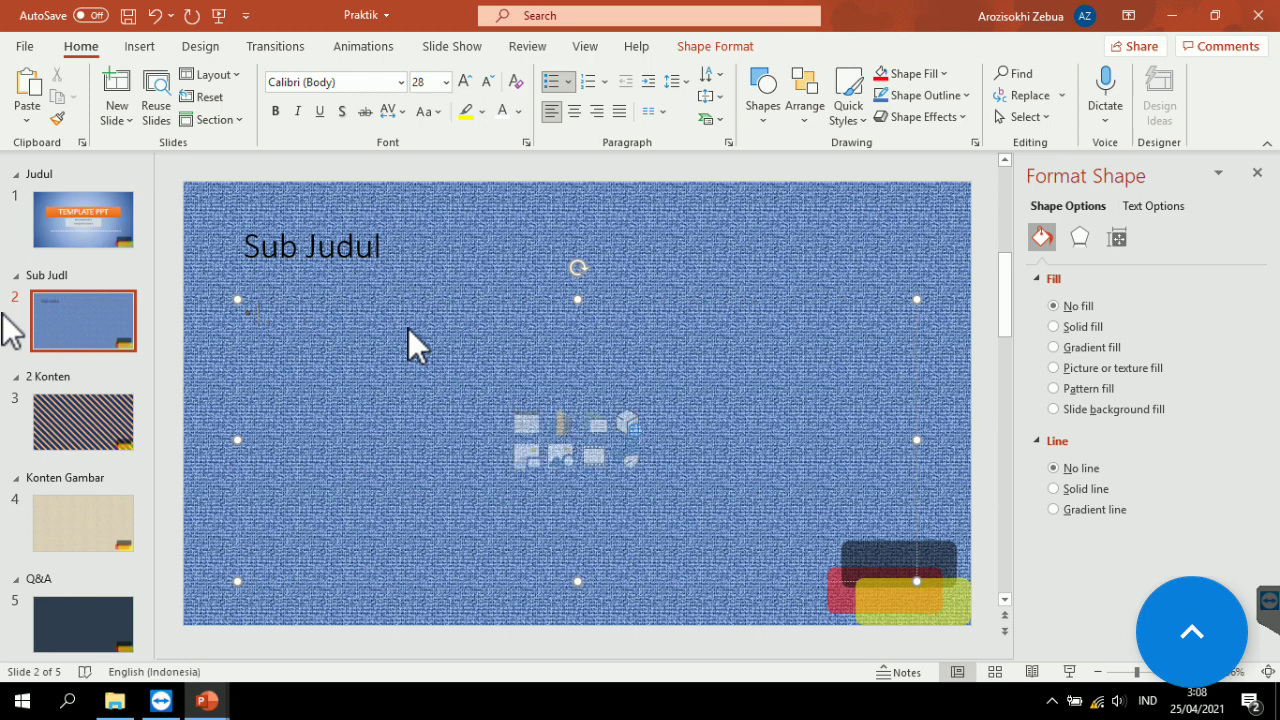
pyautogui.write('Tetap semnagta ')
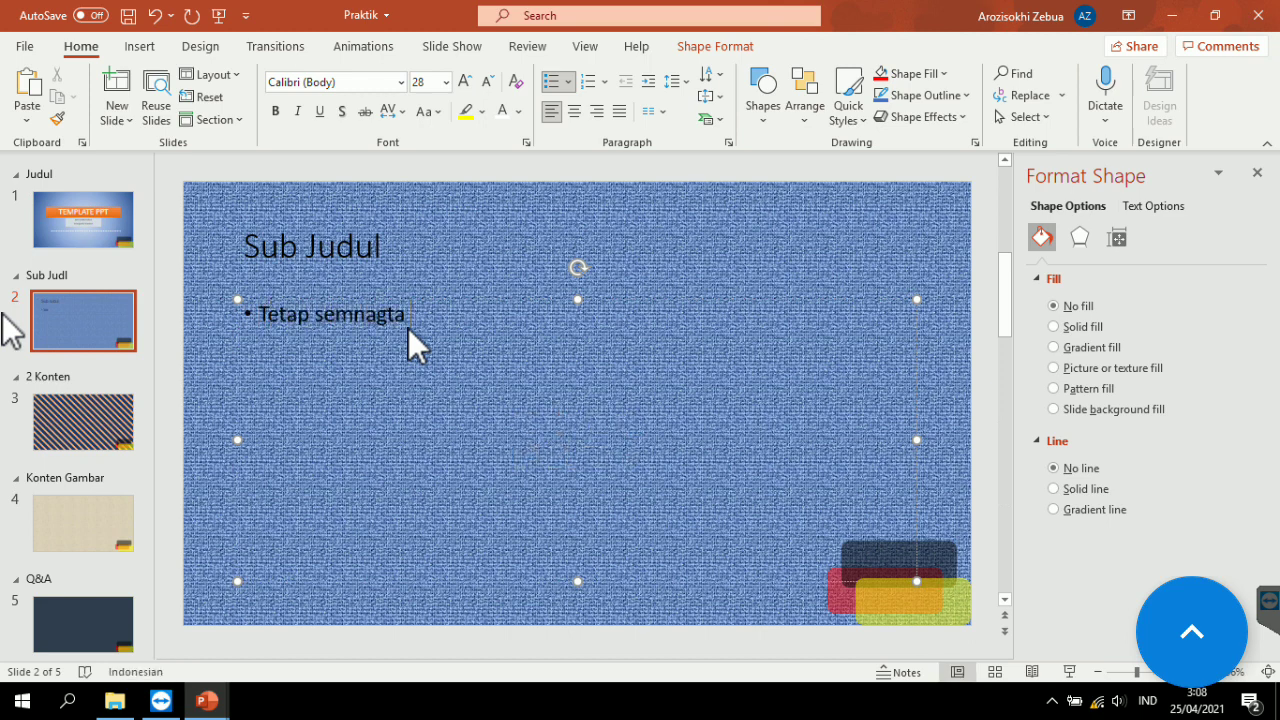
pyautogui.write('b')
pyautogui.press('BackSpace')
pyautogui.press('BackSpace')
pyautogui.press('BackSpace')
pyautogui.press('BackSpace')
pyautogui.press('BackSpace')
pyautogui.write('angat bekerja')
pyautogui.press('Return')
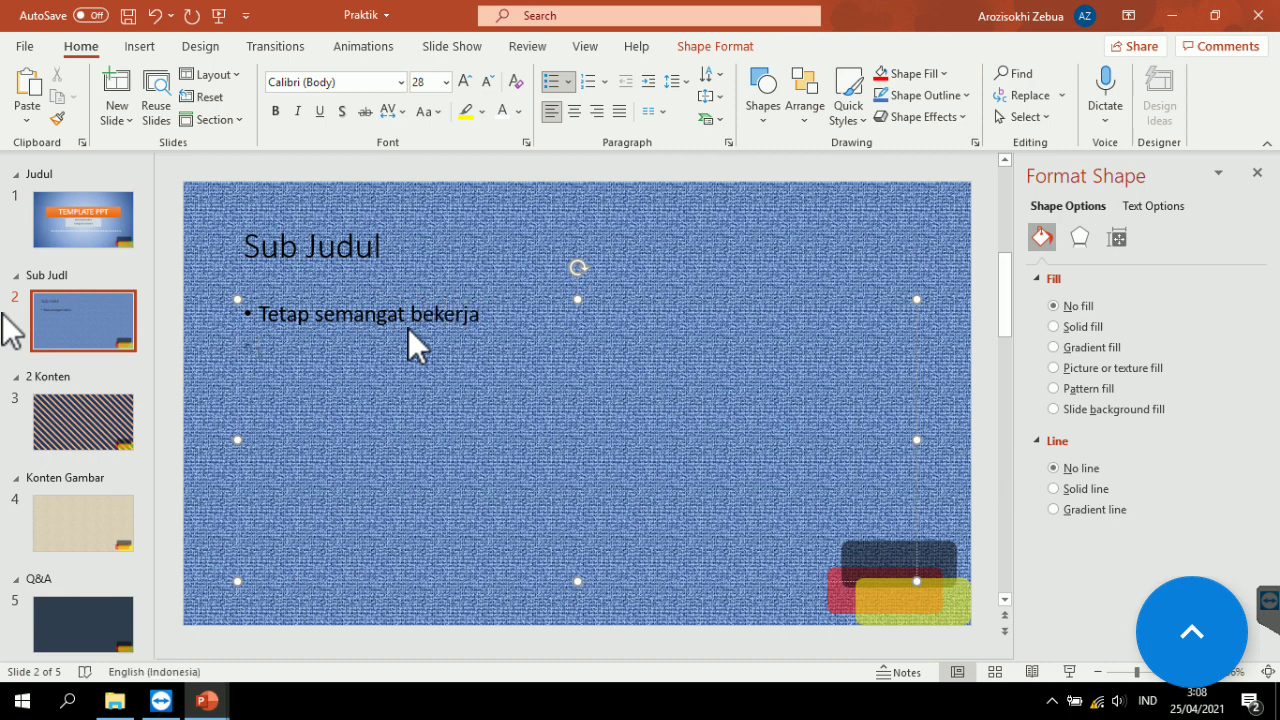
pyautogui.write('Tetamp')
pyautogui.press('BackSpace')
pyautogui.press('BackSpace')
pyautogui.write('p semangat')
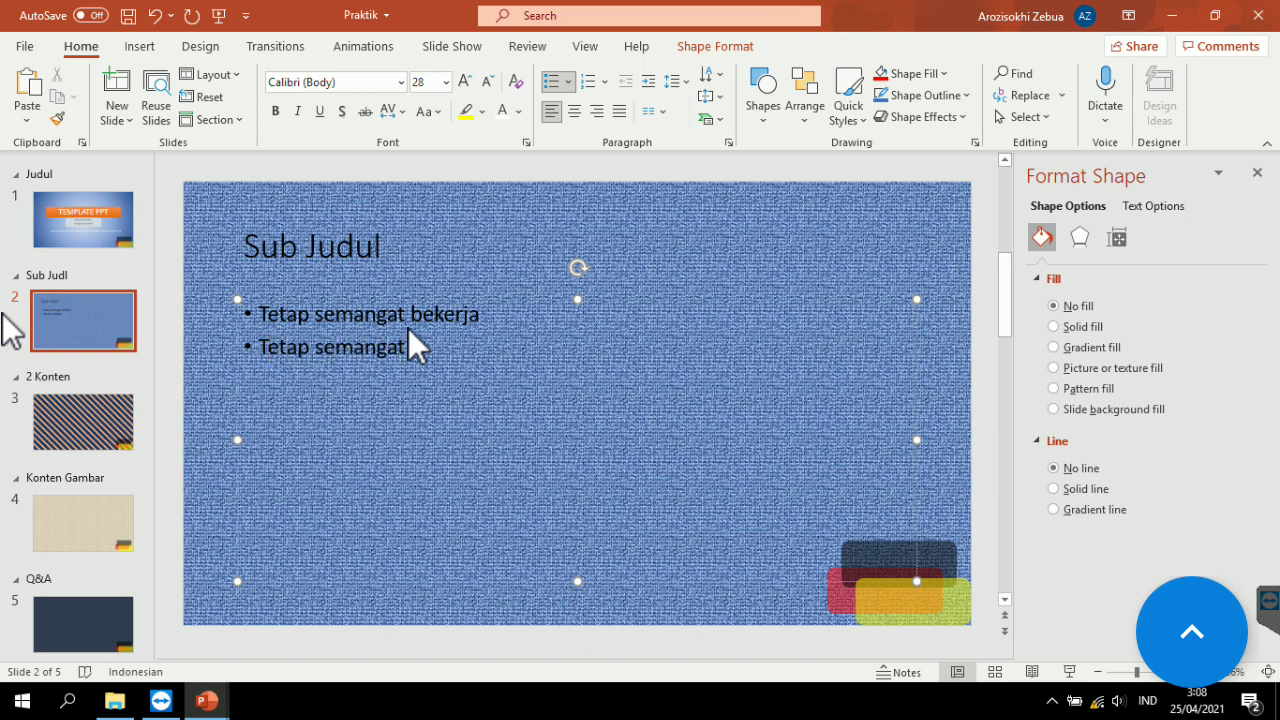
pyautogui.write(' berkarya')
pyautogui.press('Return')
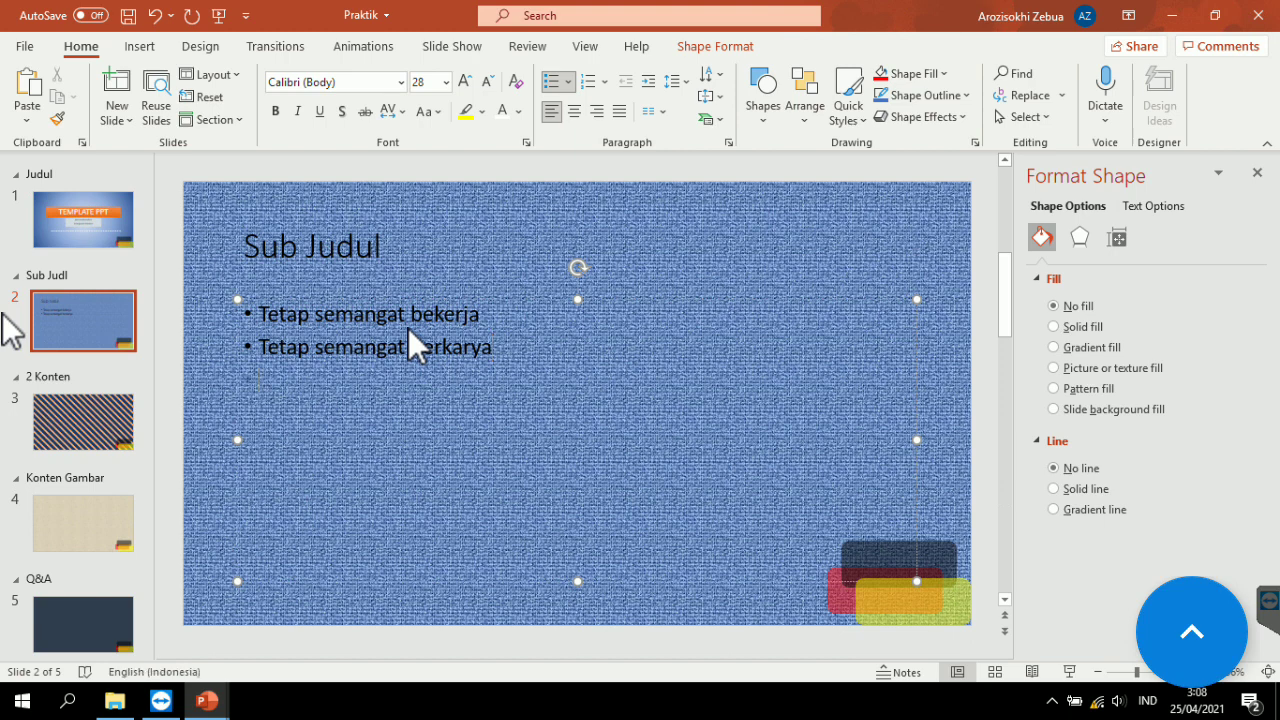
pyautogui.write('Tetap')
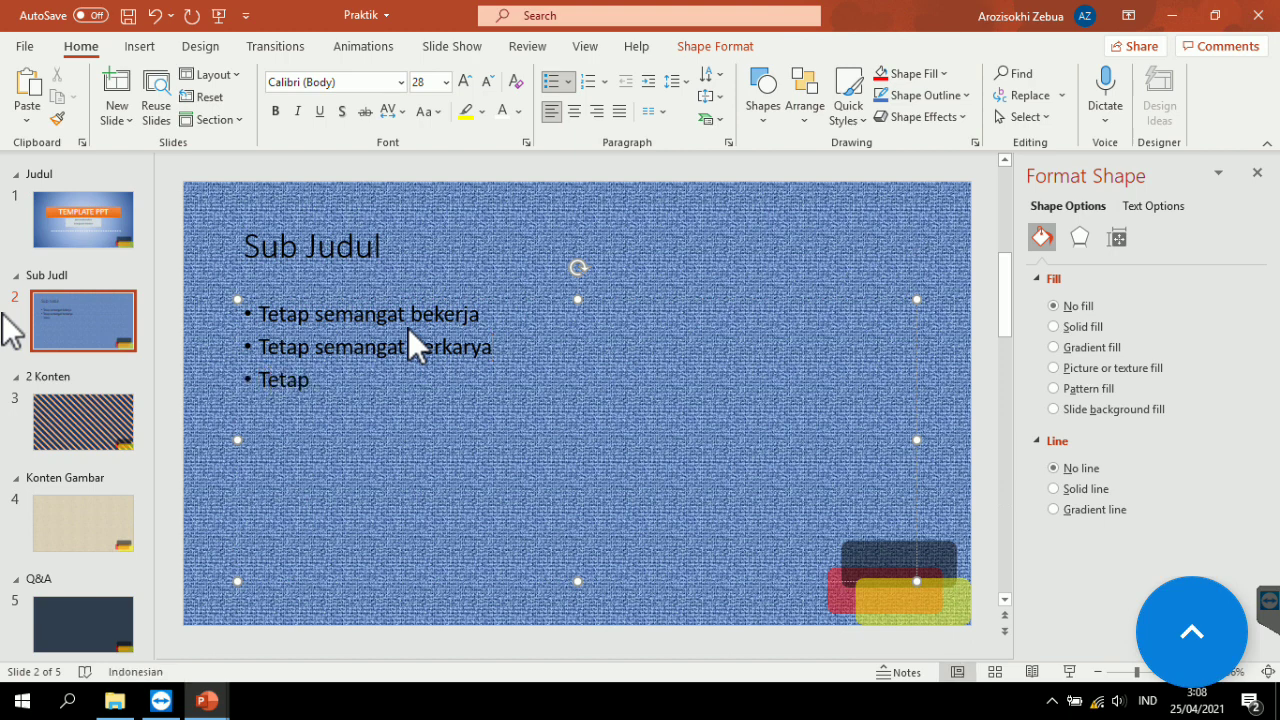
pyautogui.write(' semangat')
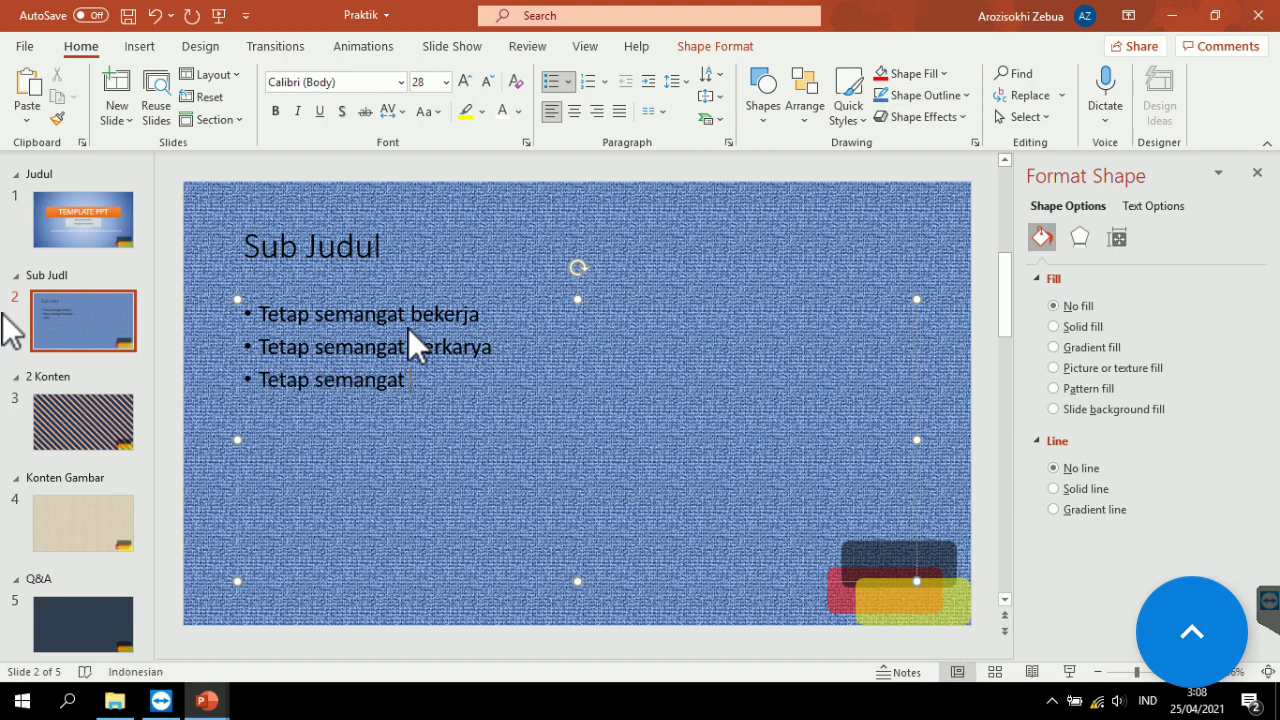
pyautogui.write(' b')
pyautogui.write('ersosial')
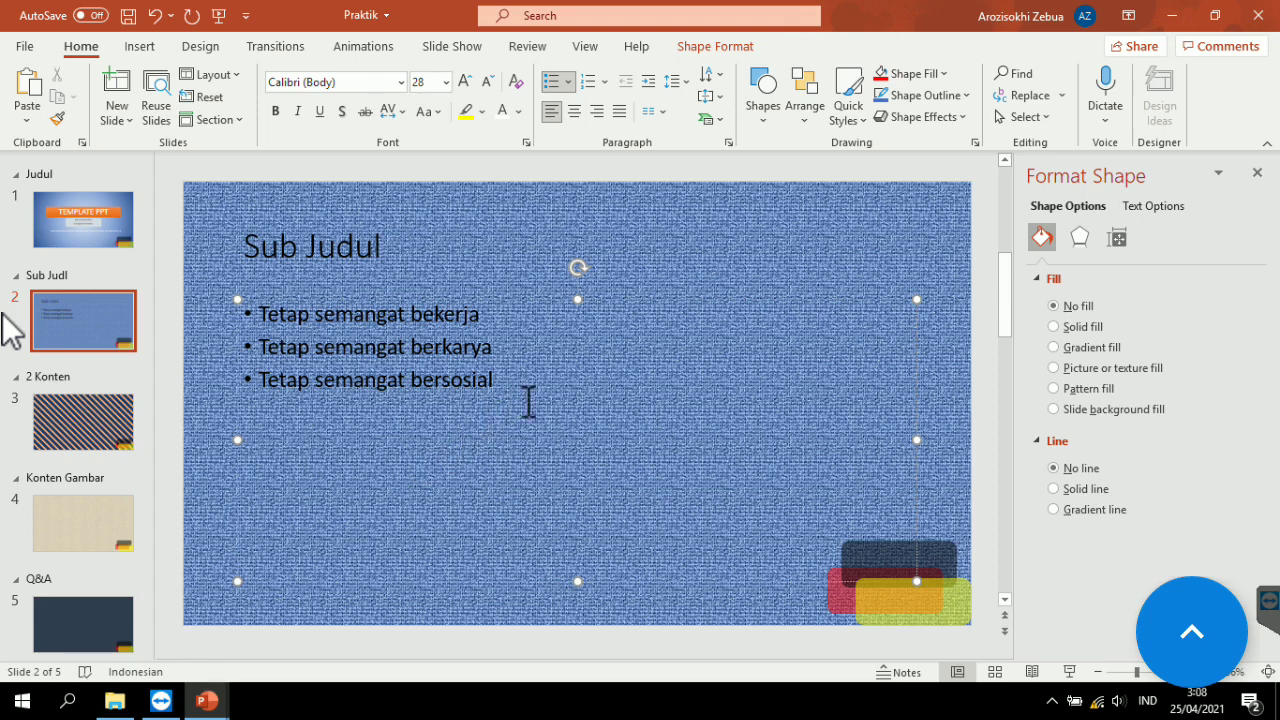
pyautogui.click(530, 222)
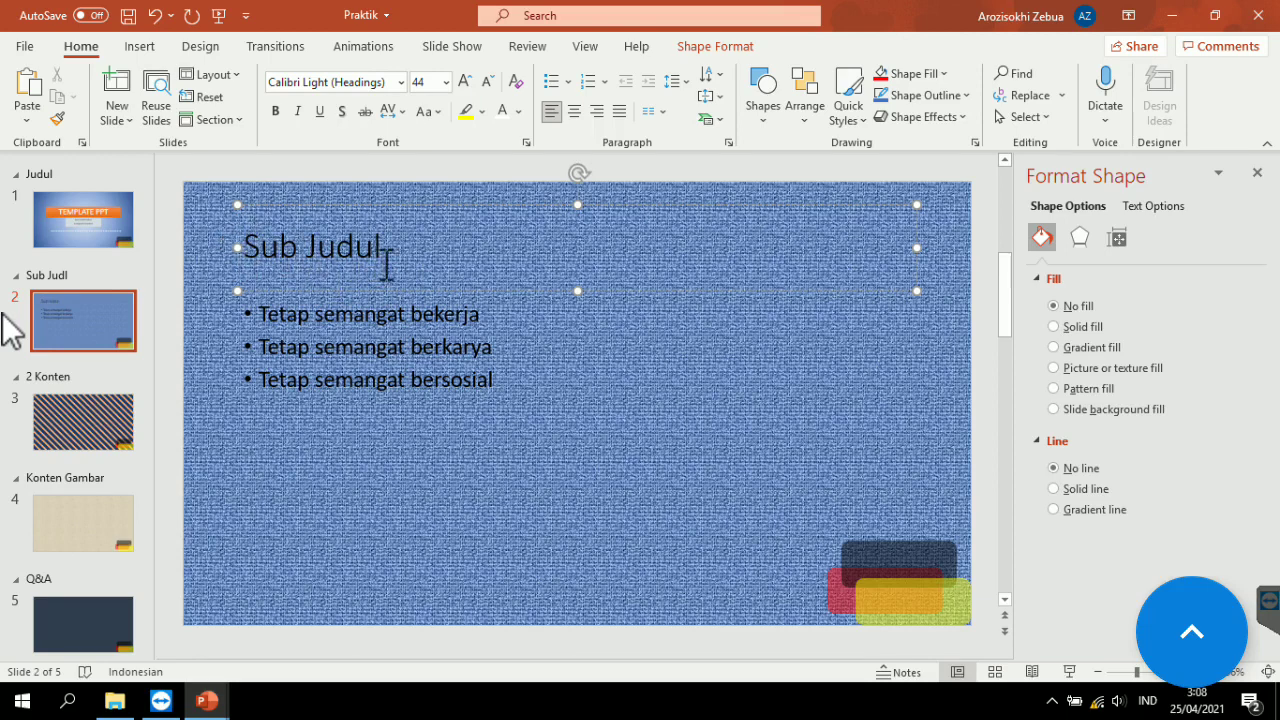
# Give the Sub Judul title box a solid green fill.
pyautogui.tripleClick(240, 242)
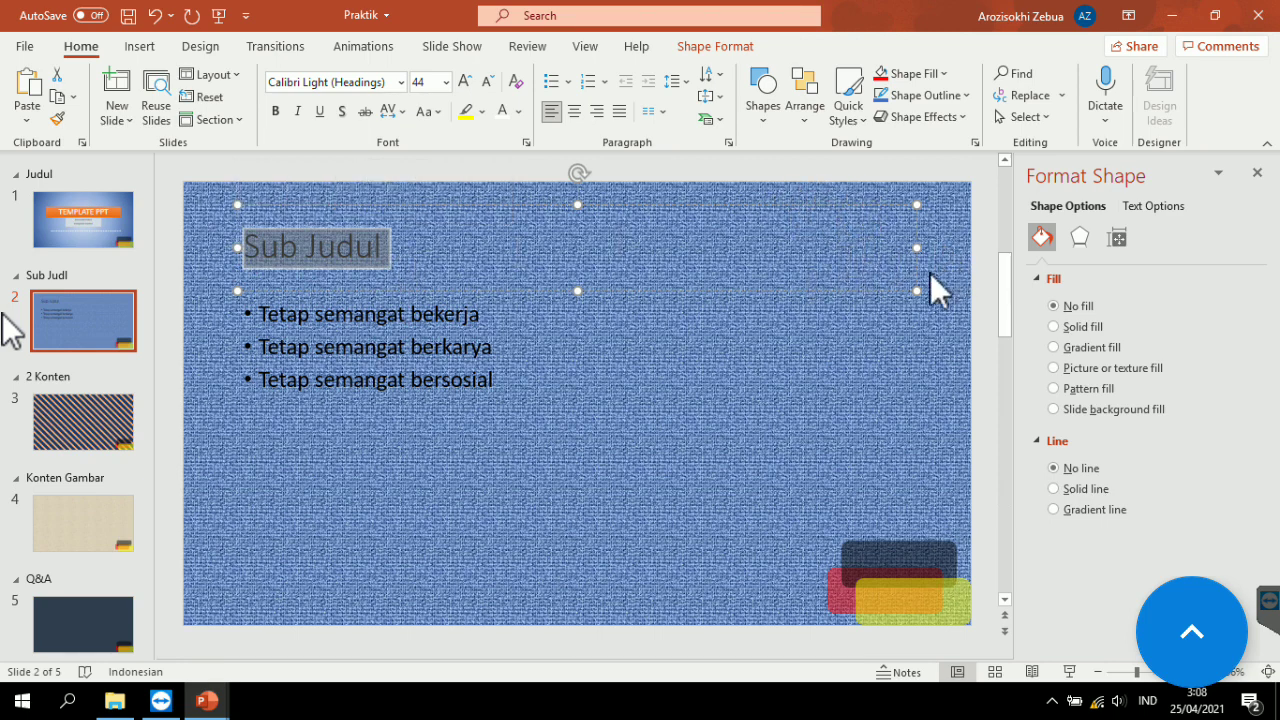
pyautogui.click(1076, 332)
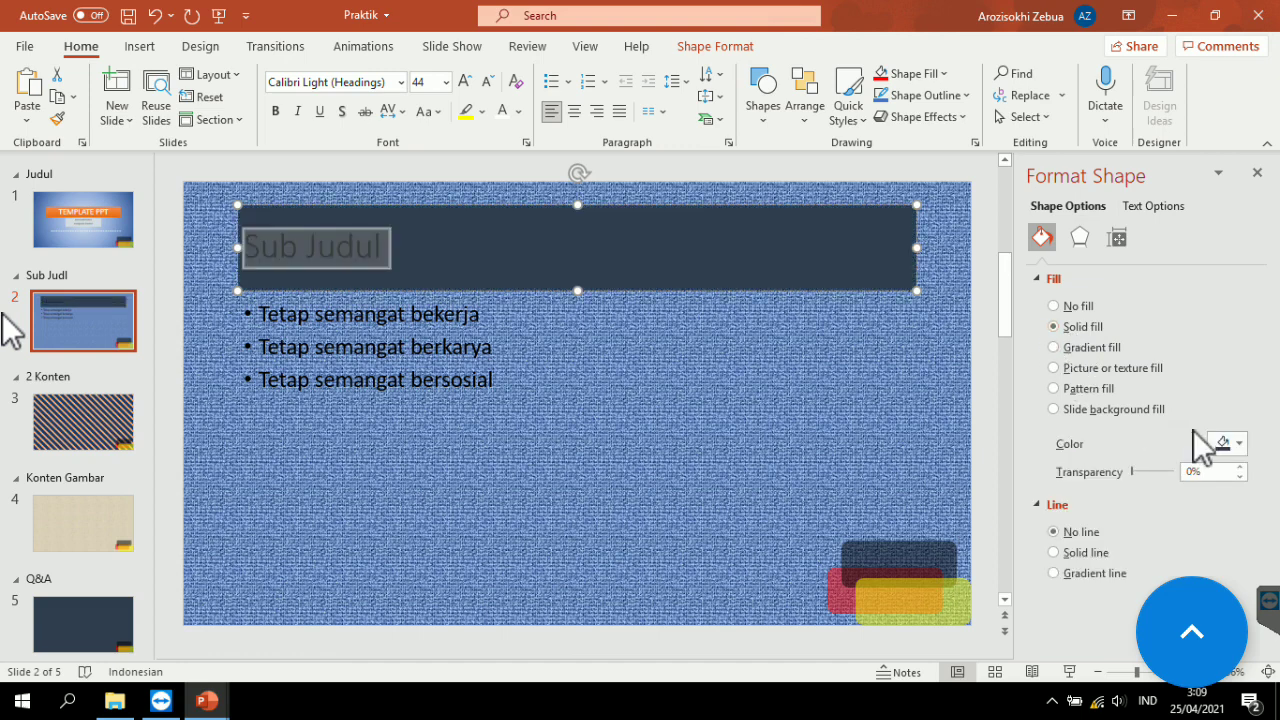
pyautogui.click(1240, 445)
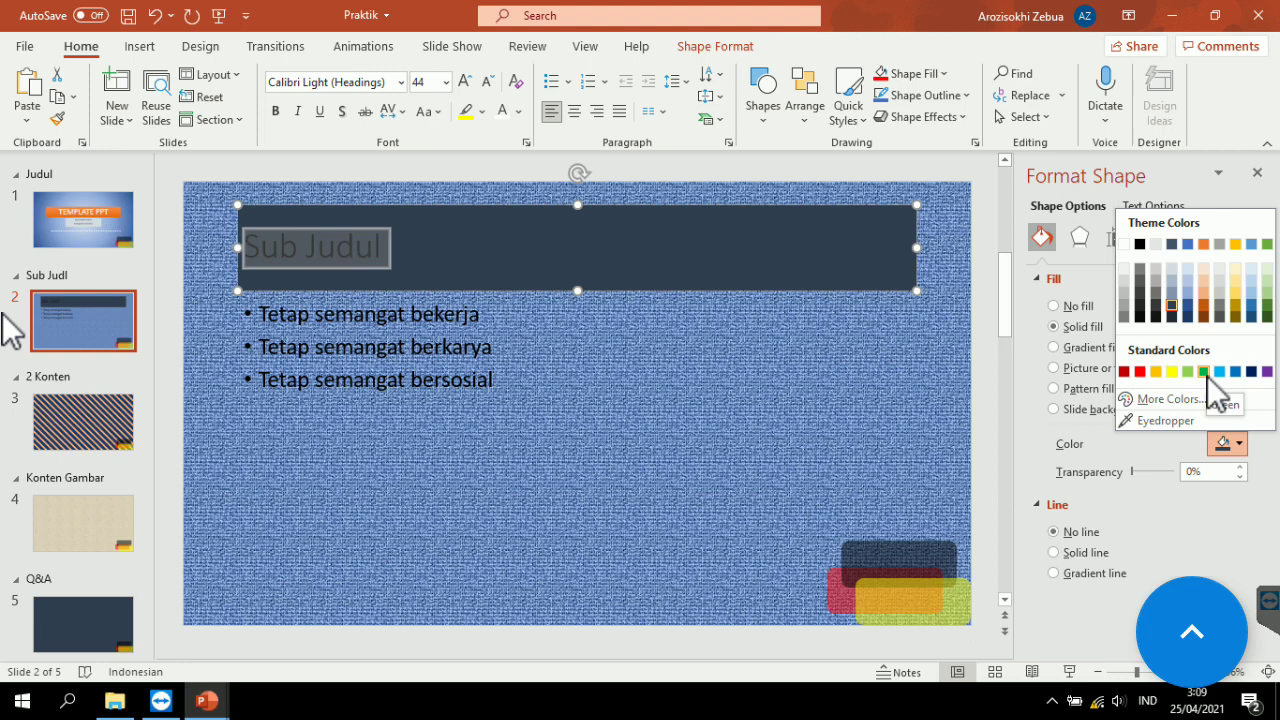
pyautogui.click(1205, 373)
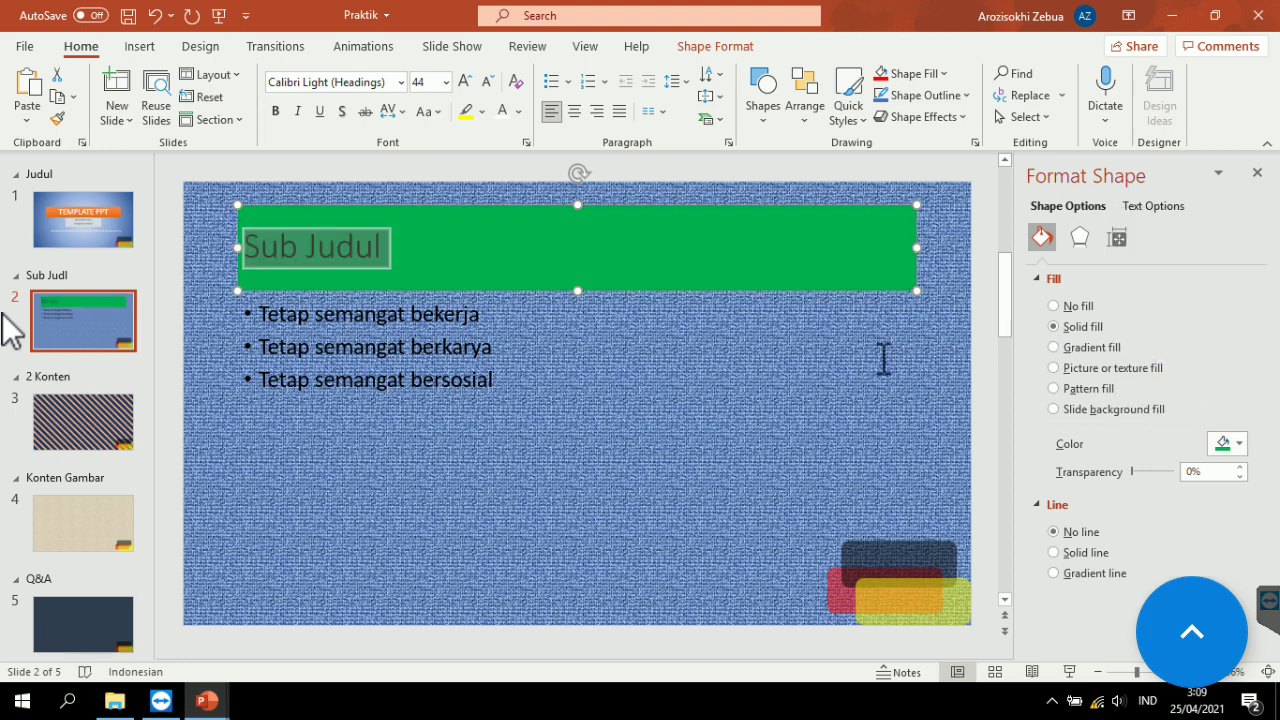
# Change the Sub Judul title text colour to white.
pyautogui.click(298, 247)
pyautogui.moveTo(180, 227); pyautogui.dragTo(390, 247)
pyautogui.click(519, 111)
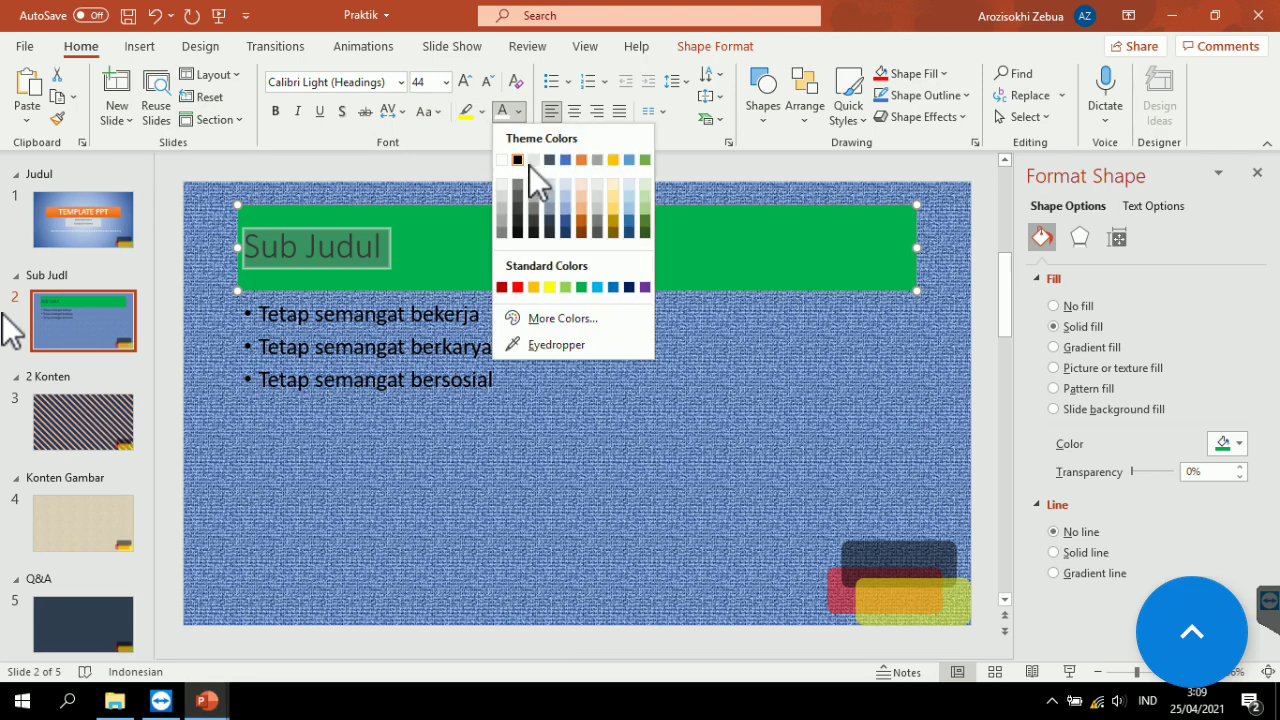
pyautogui.click(502, 160)
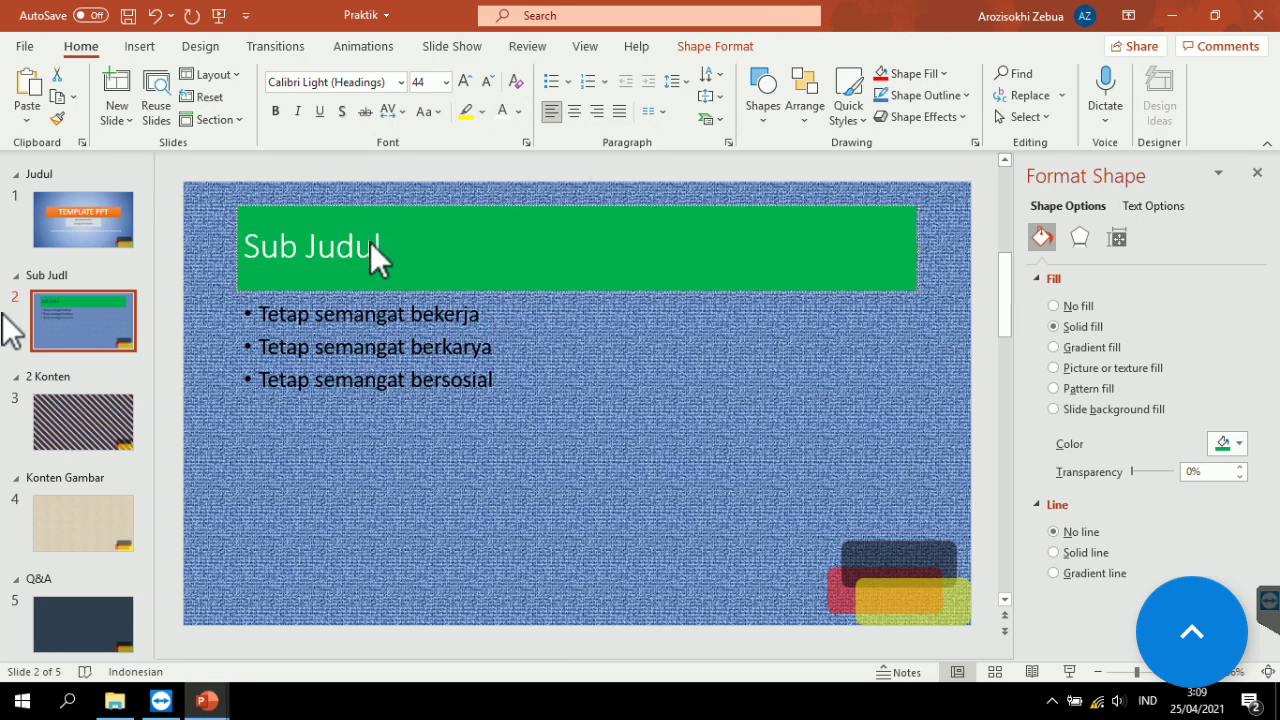
pyautogui.tripleClick(387, 251)
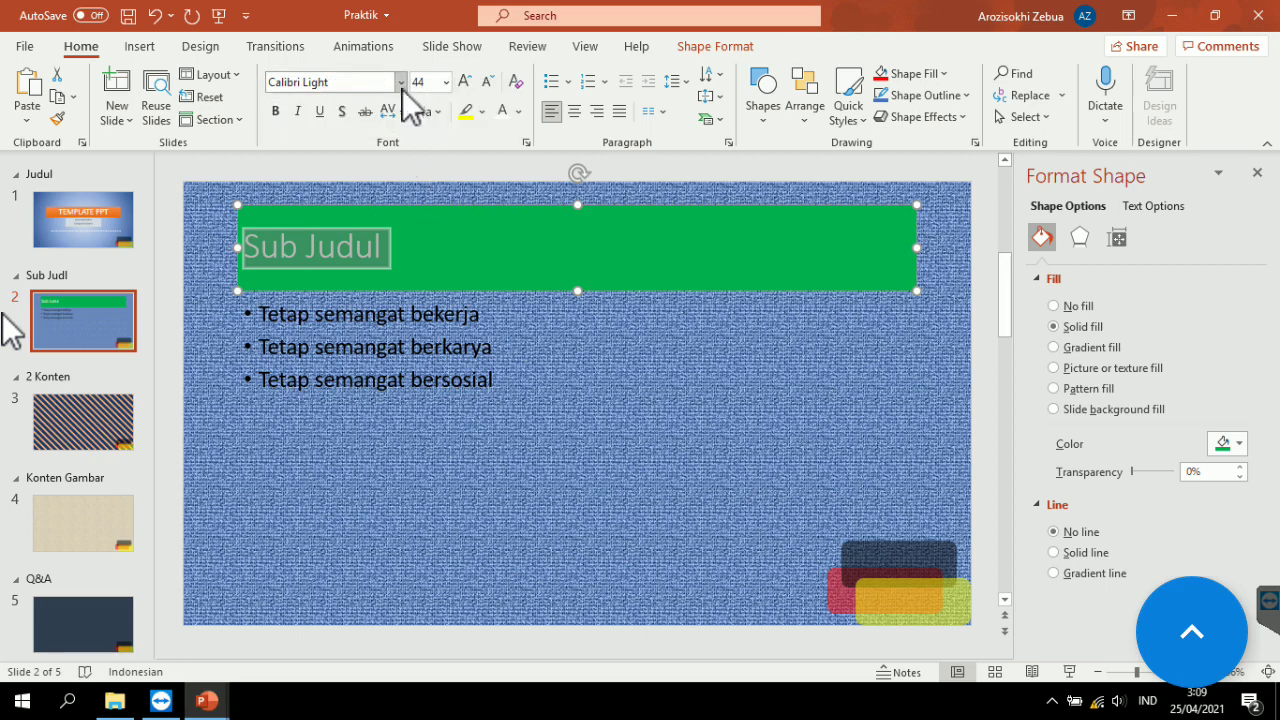
# Set the Sub Judul title font to Arial Black.
pyautogui.click(401, 87)
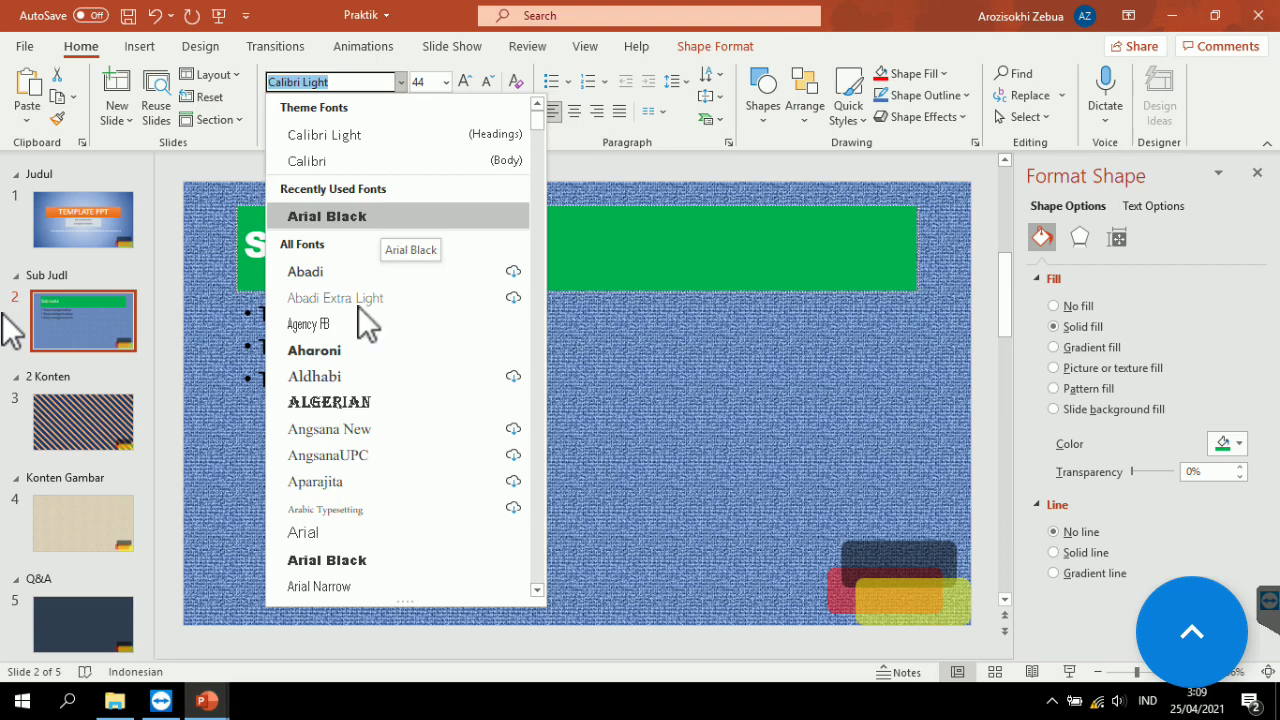
pyautogui.click(350, 350)
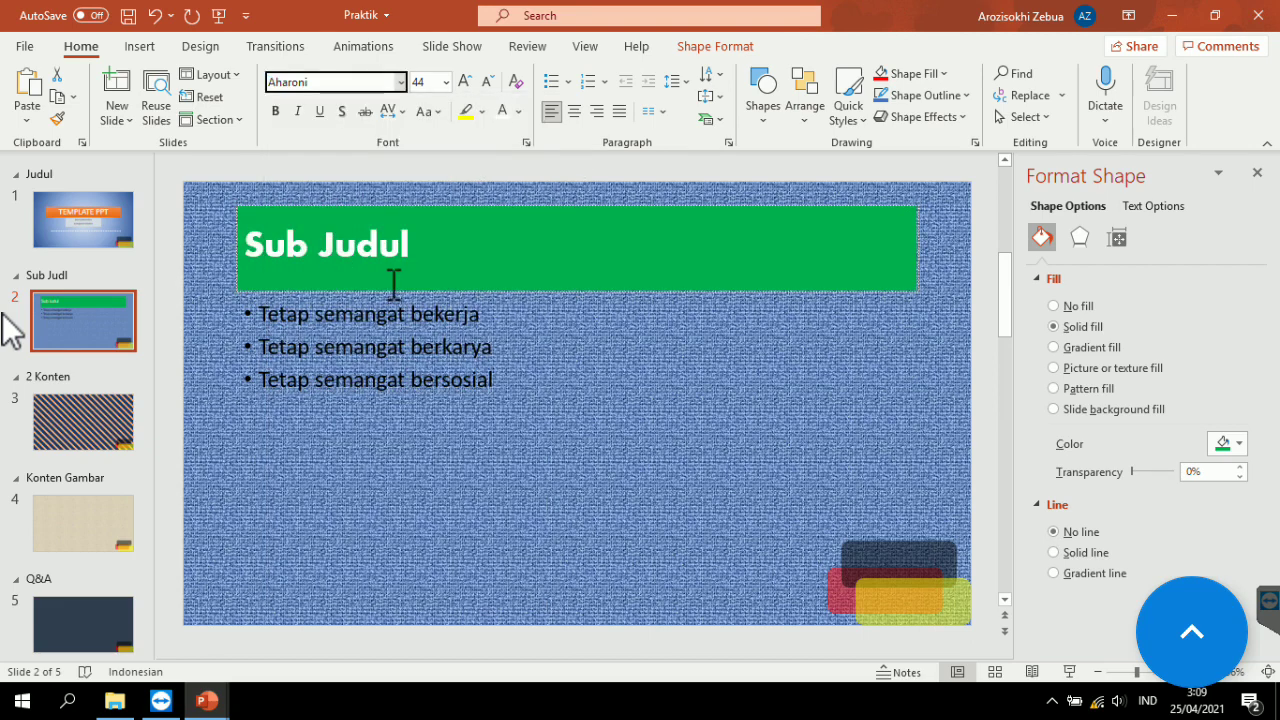
pyautogui.click(401, 84)
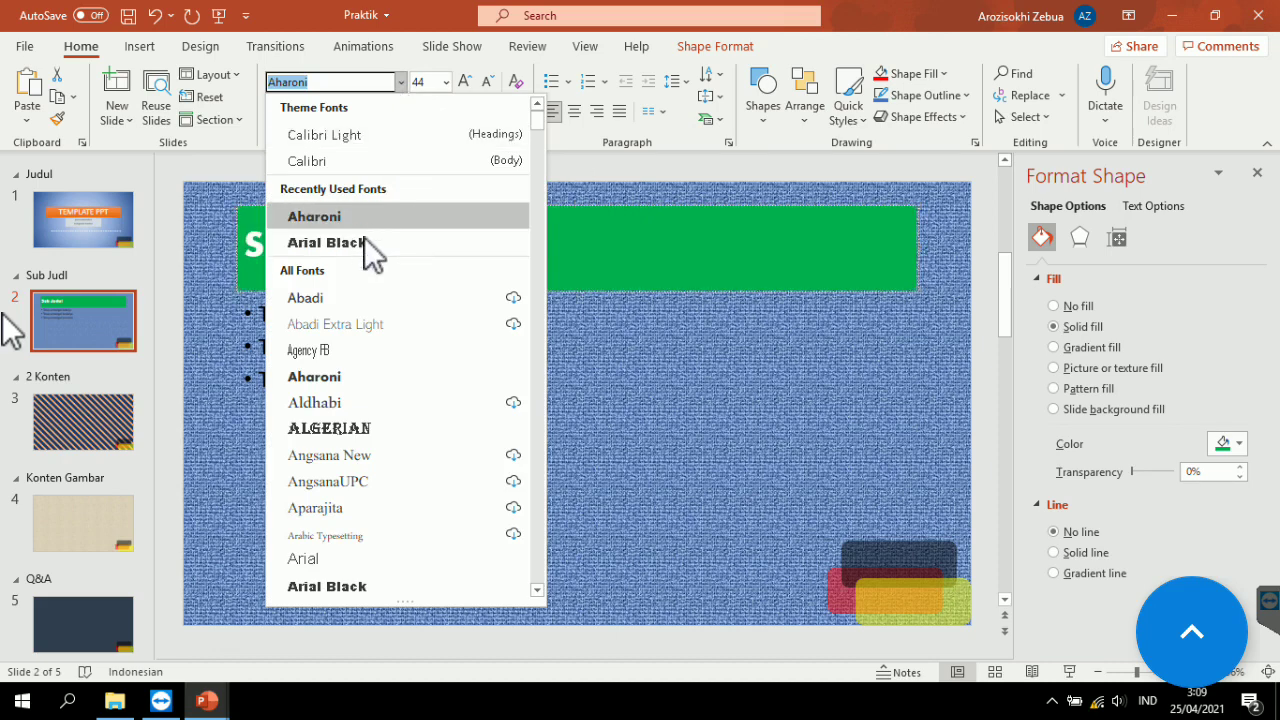
pyautogui.scroll(-1, 368, 455)
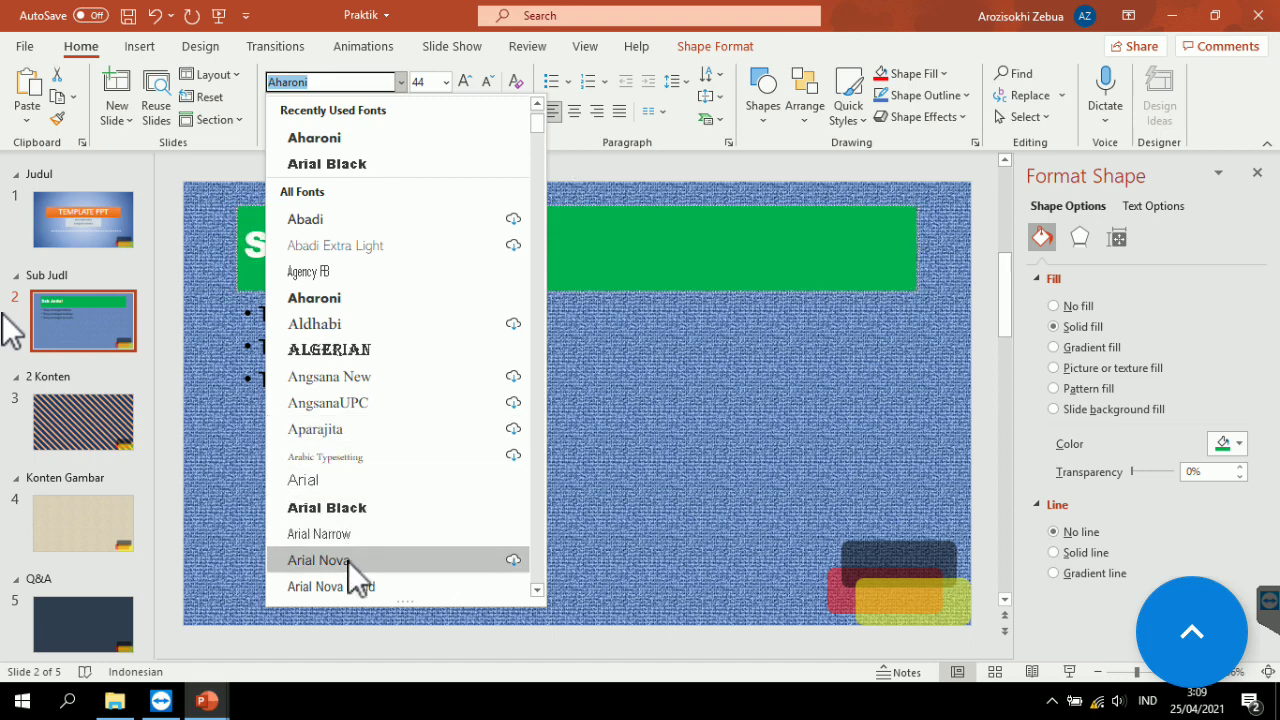
pyautogui.click(379, 508)
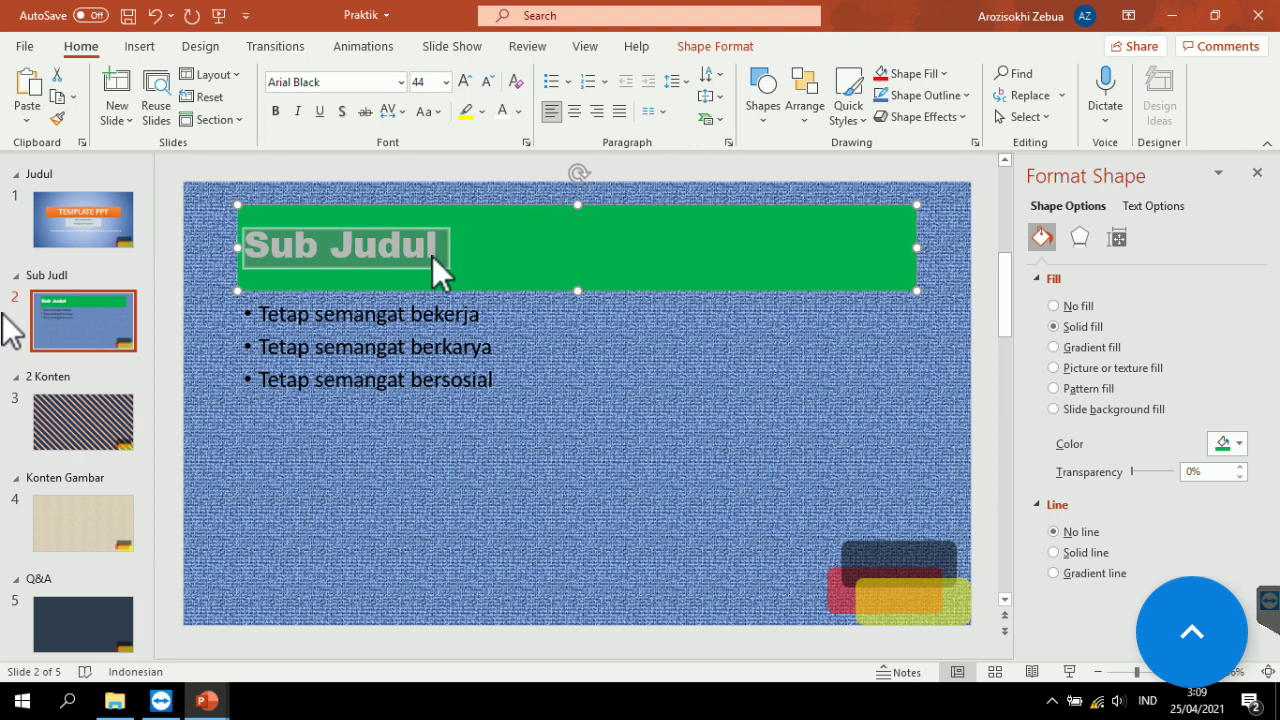
# Move the green title box further left and centre-align its text.
pyautogui.click(916, 246)
pyautogui.press('Delete')
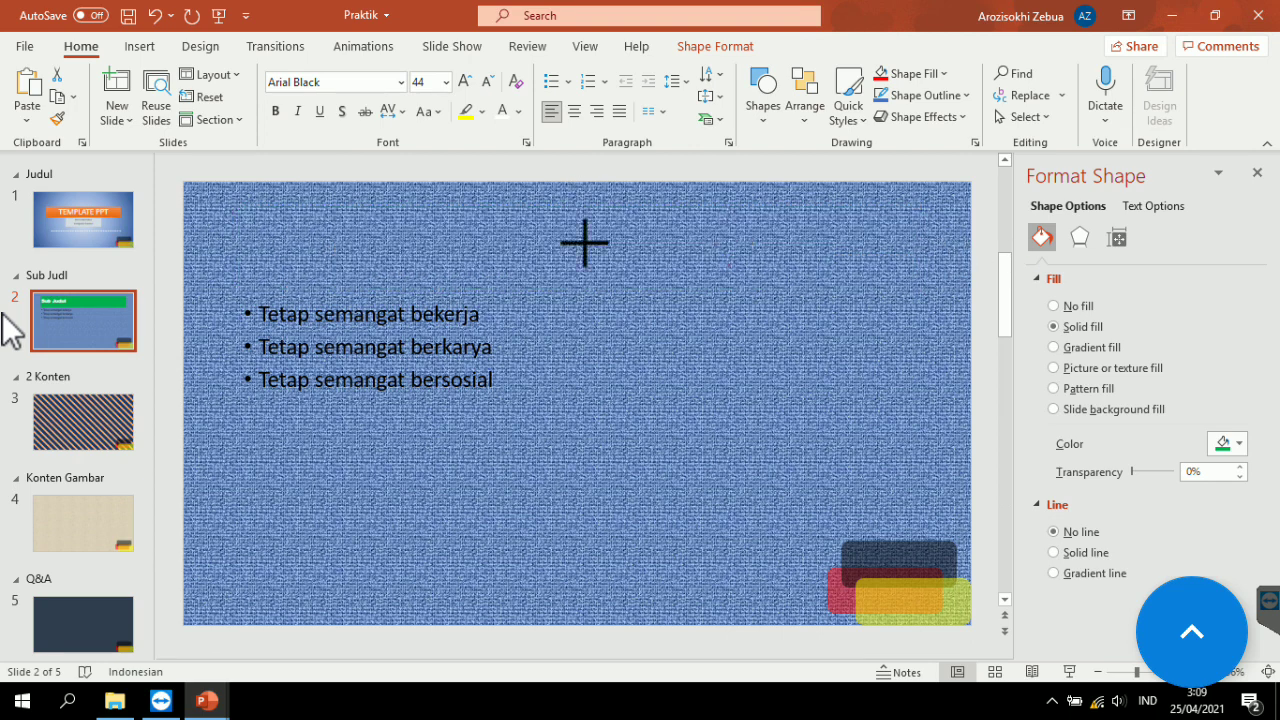
pyautogui.hotkey('ctrl', 'z')
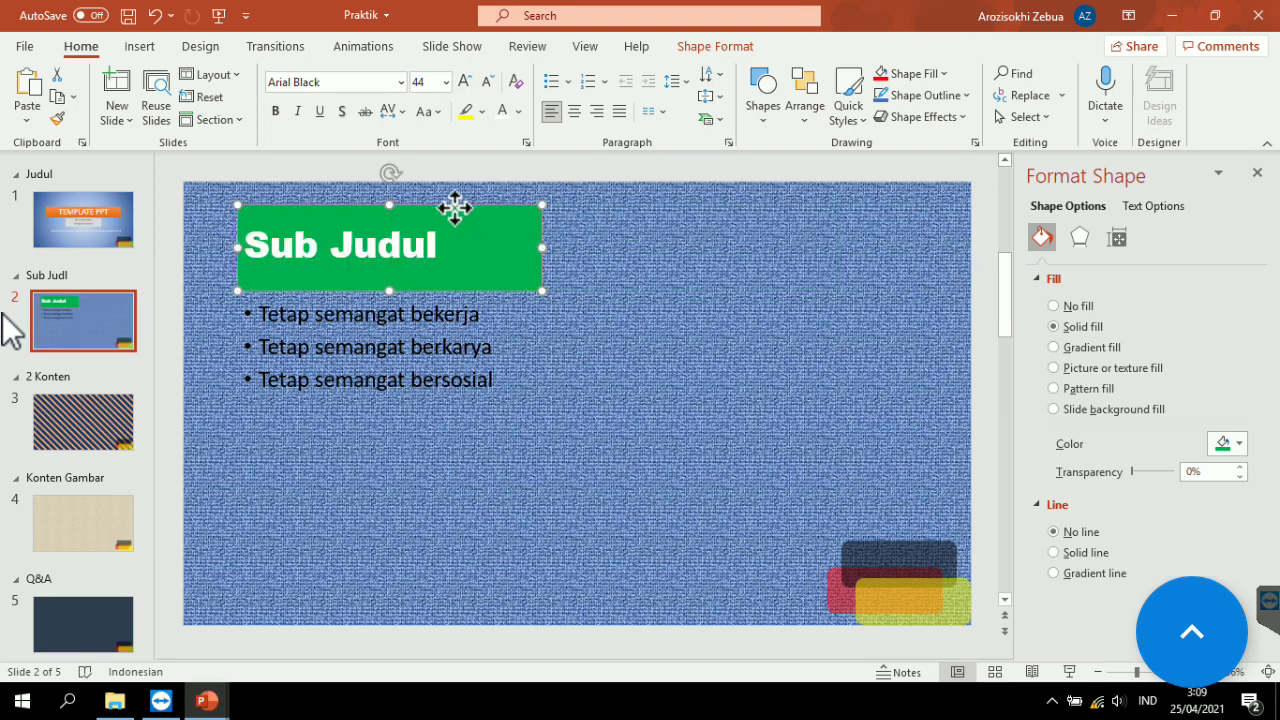
pyautogui.moveTo(459, 207); pyautogui.dragTo(446, 213)
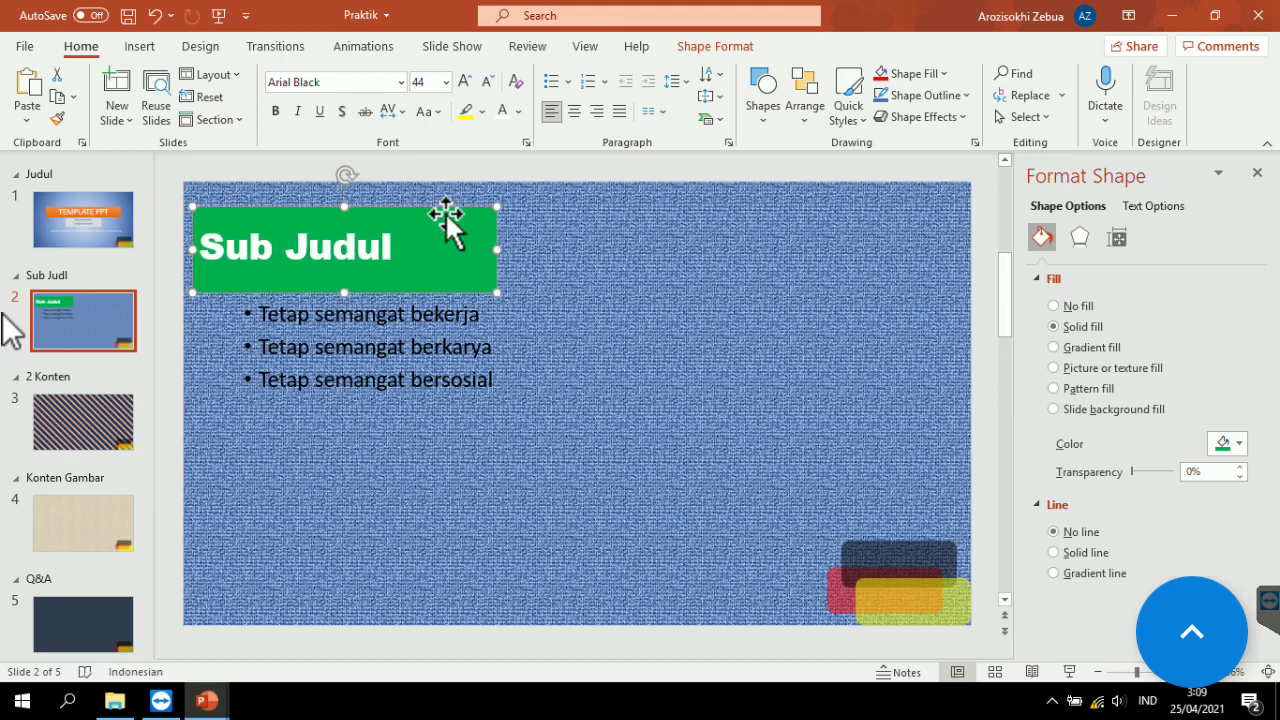
pyautogui.click(600, 323)
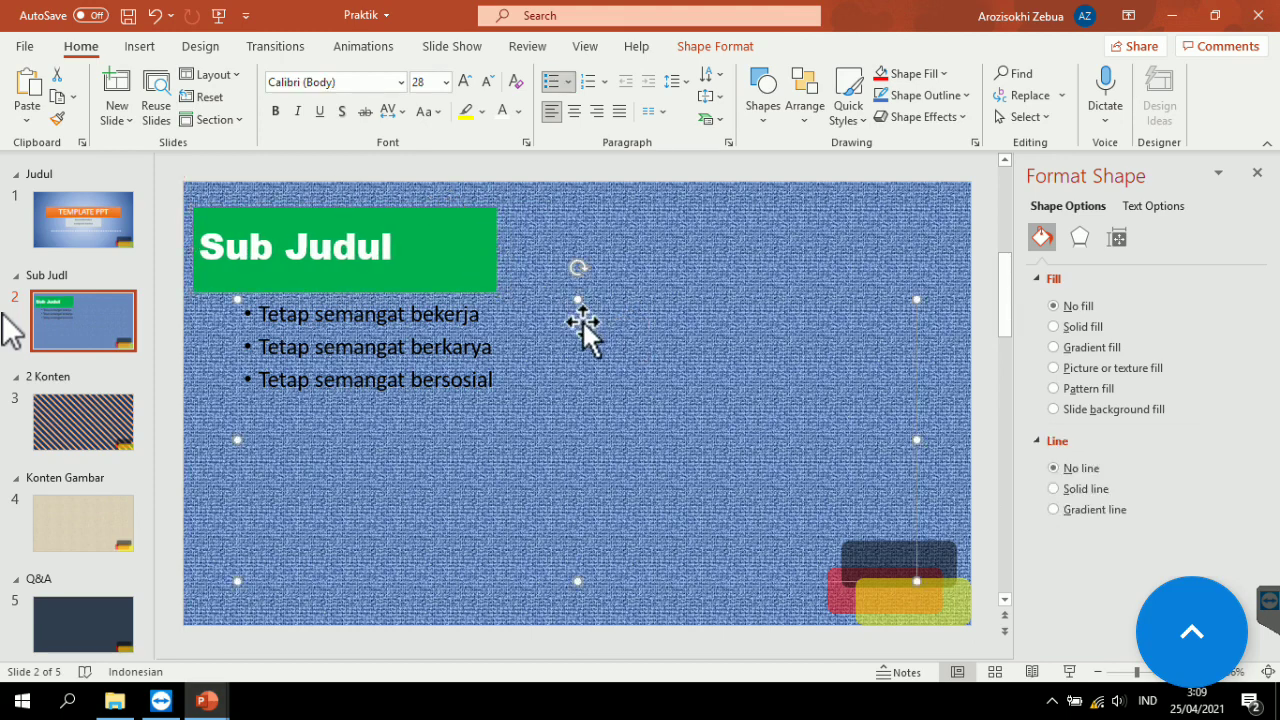
pyautogui.click(480, 264)
pyautogui.click(358, 248)
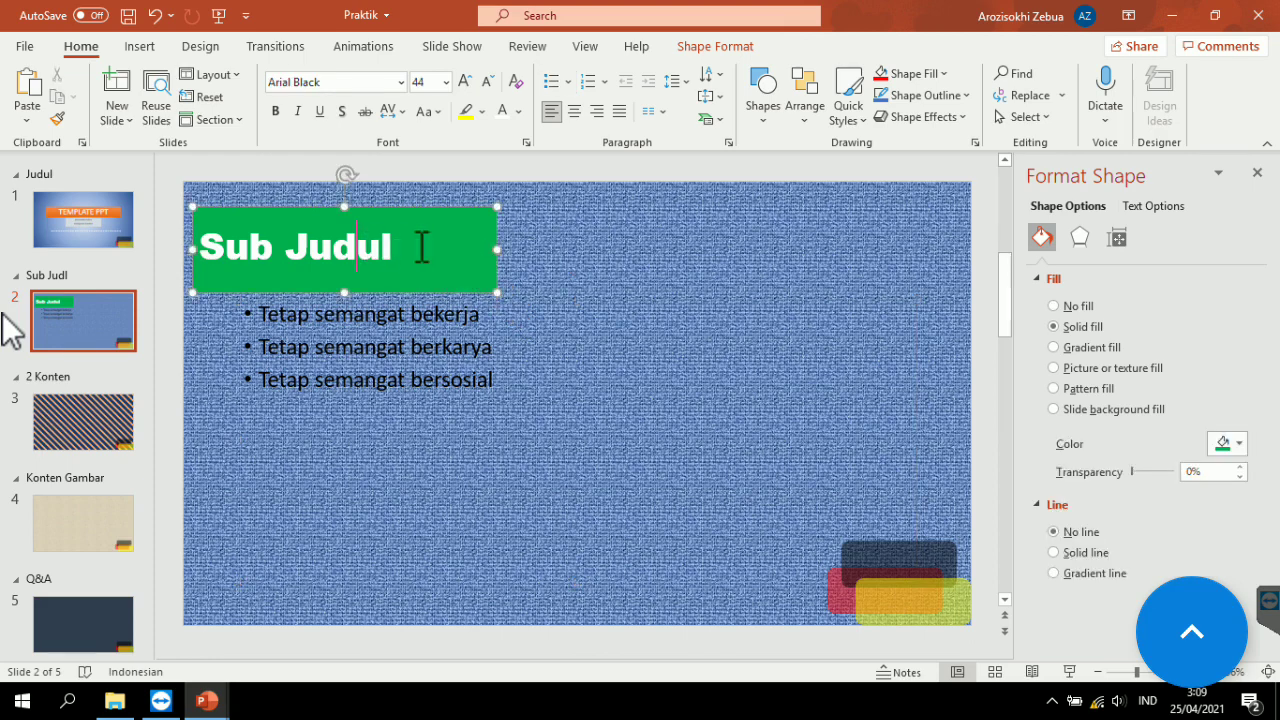
pyautogui.click(575, 112)
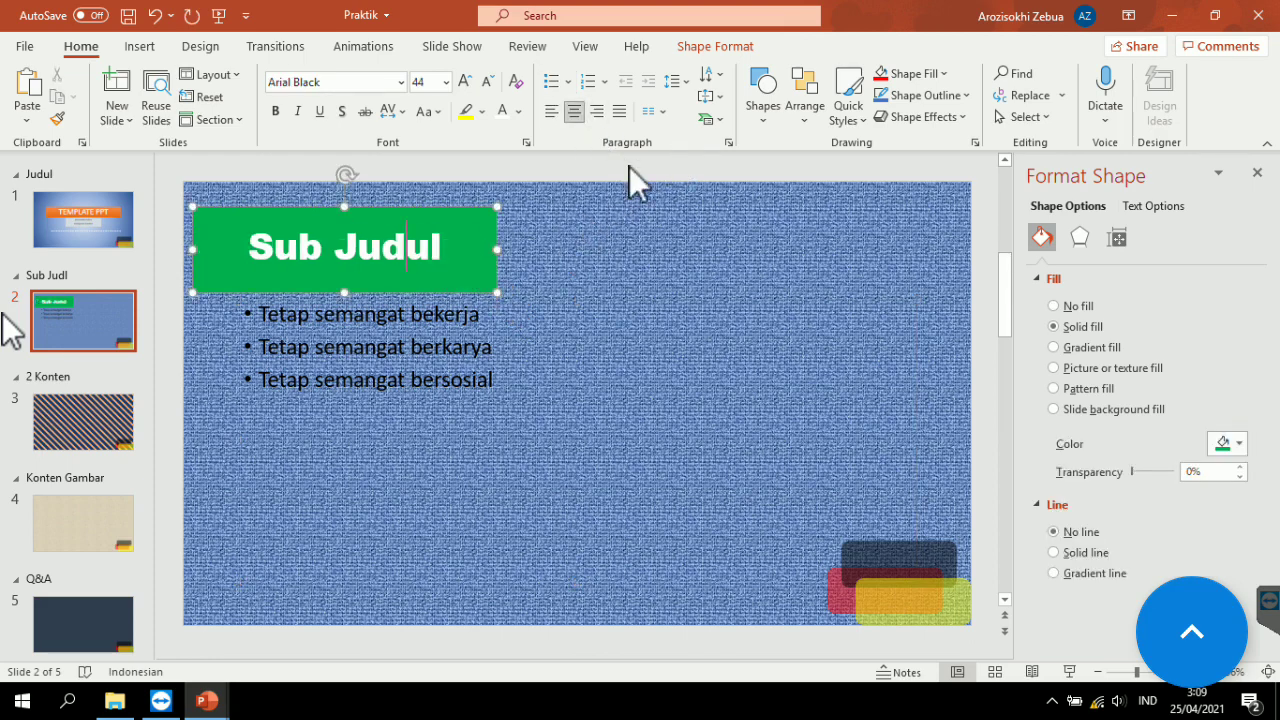
# Add an Offset: Left outer shadow to the green Sub Judul box and move it right above the bullets.
pyautogui.click(730, 46)
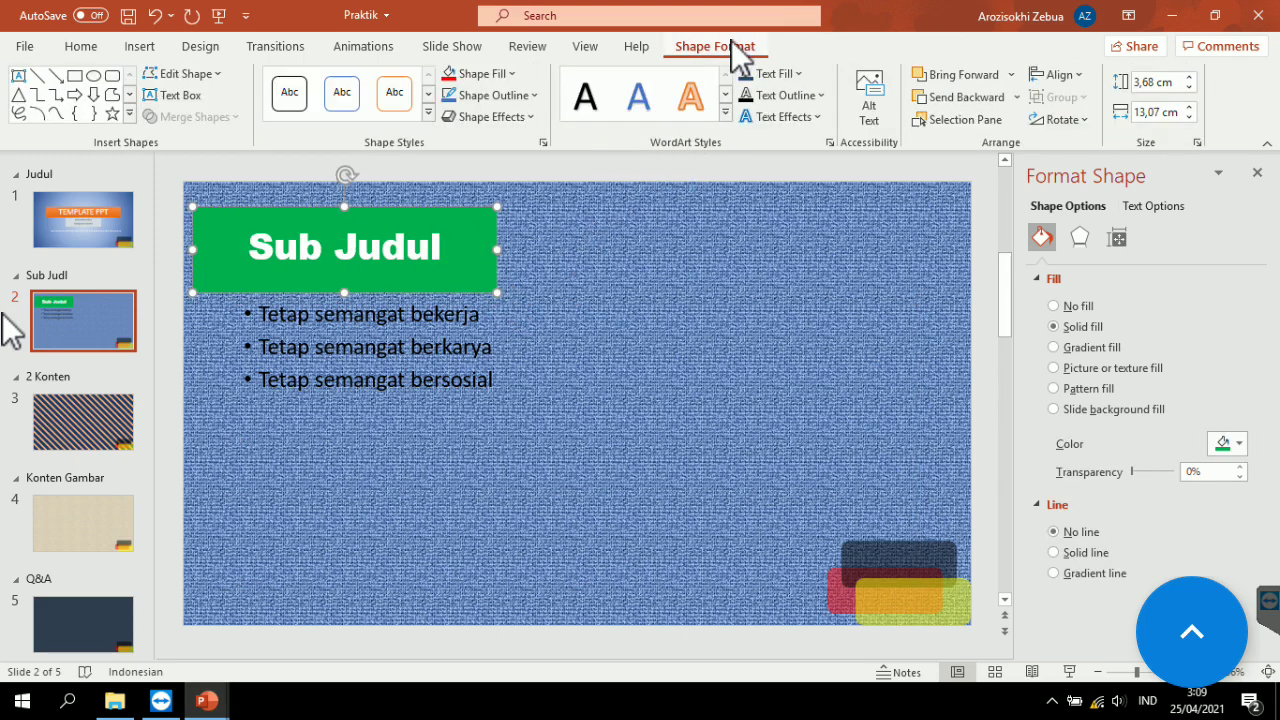
pyautogui.click(533, 95)
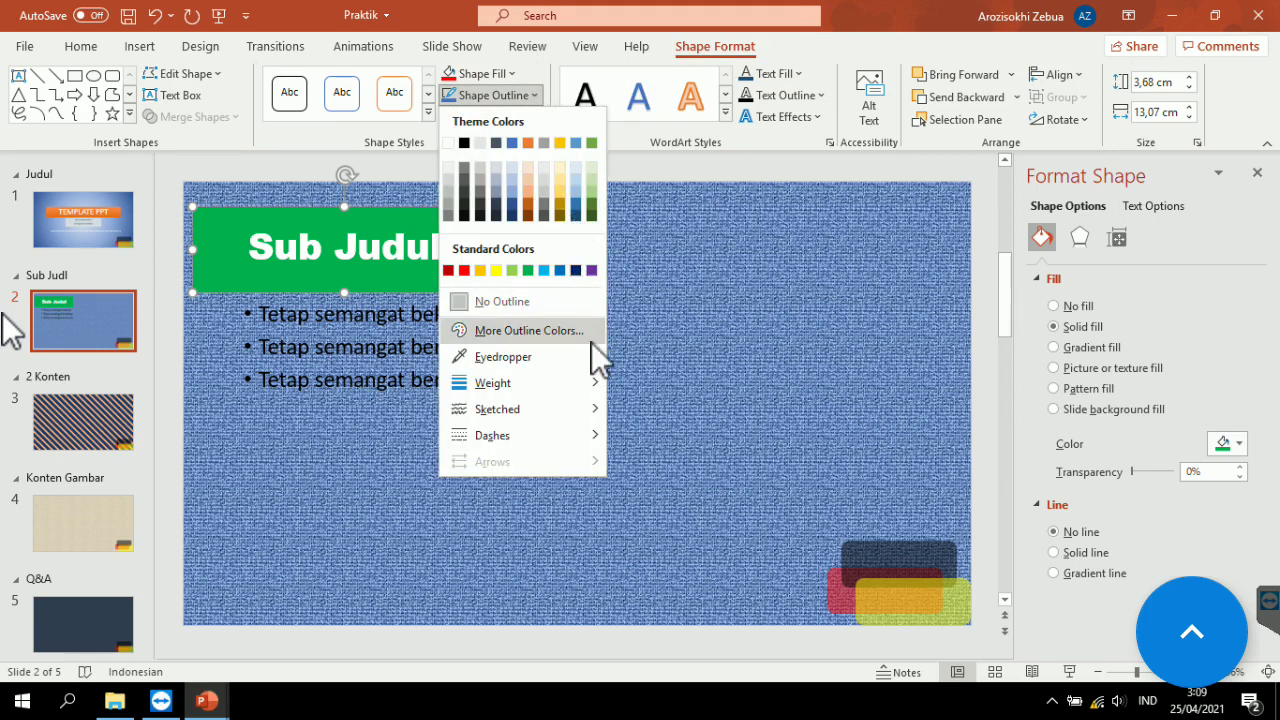
pyautogui.click(517, 72)
pyautogui.click(527, 72)
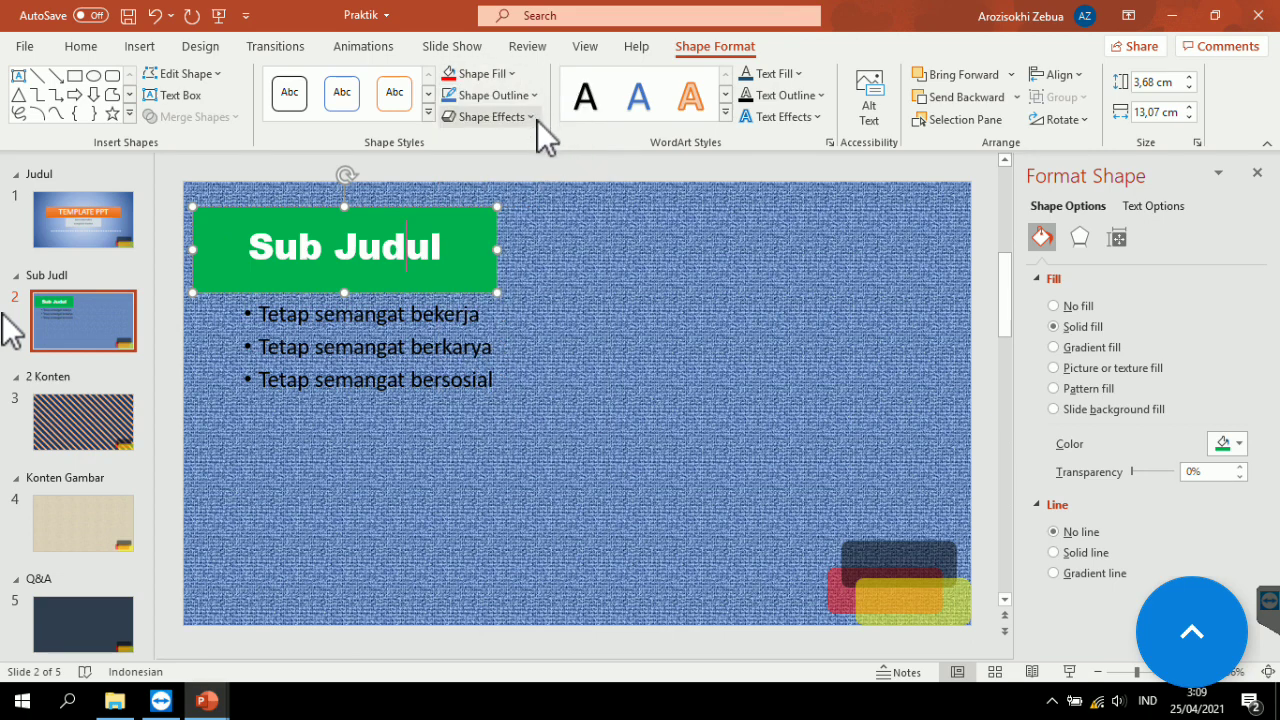
pyautogui.click(533, 117)
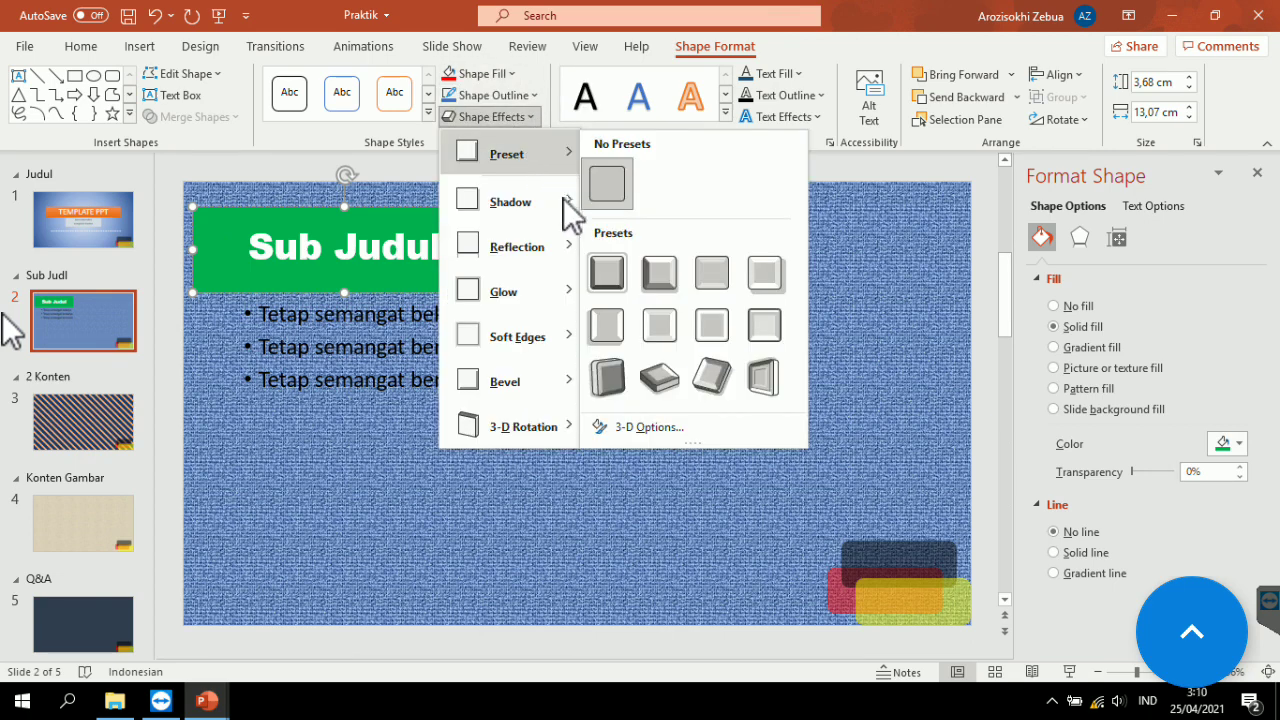
pyautogui.moveTo(503, 291)
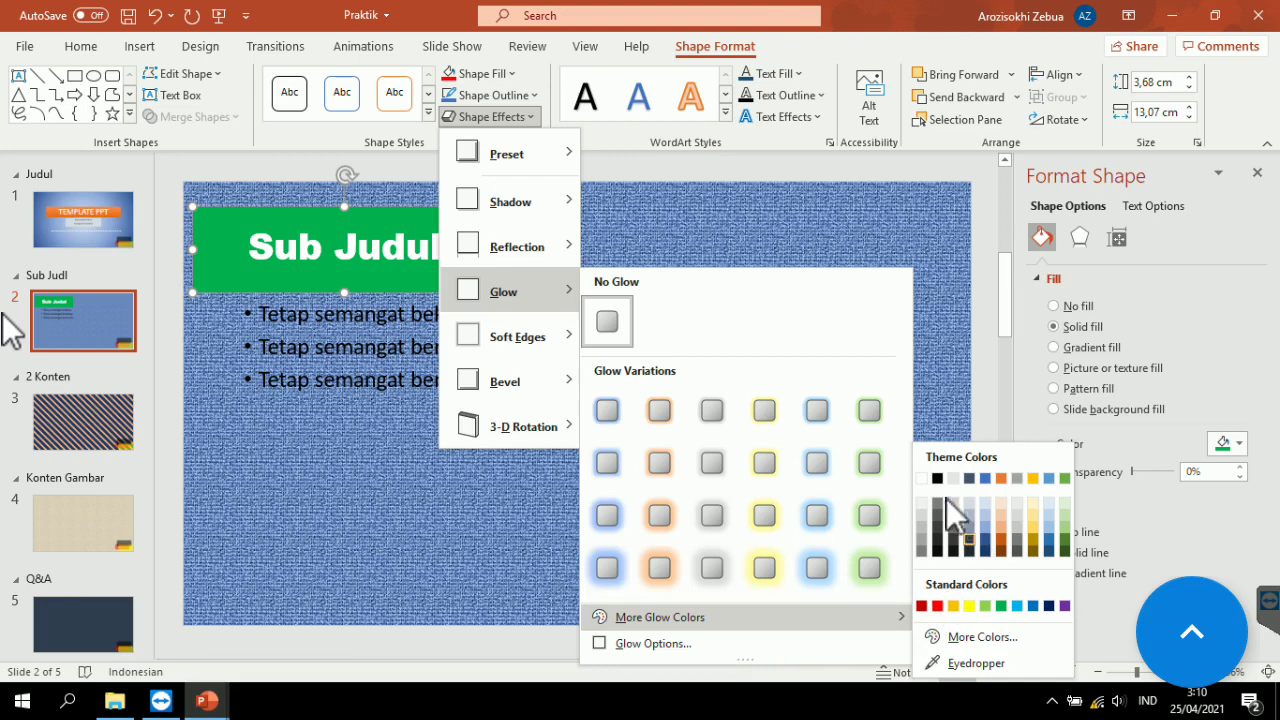
pyautogui.click(924, 485)
pyautogui.click(451, 236)
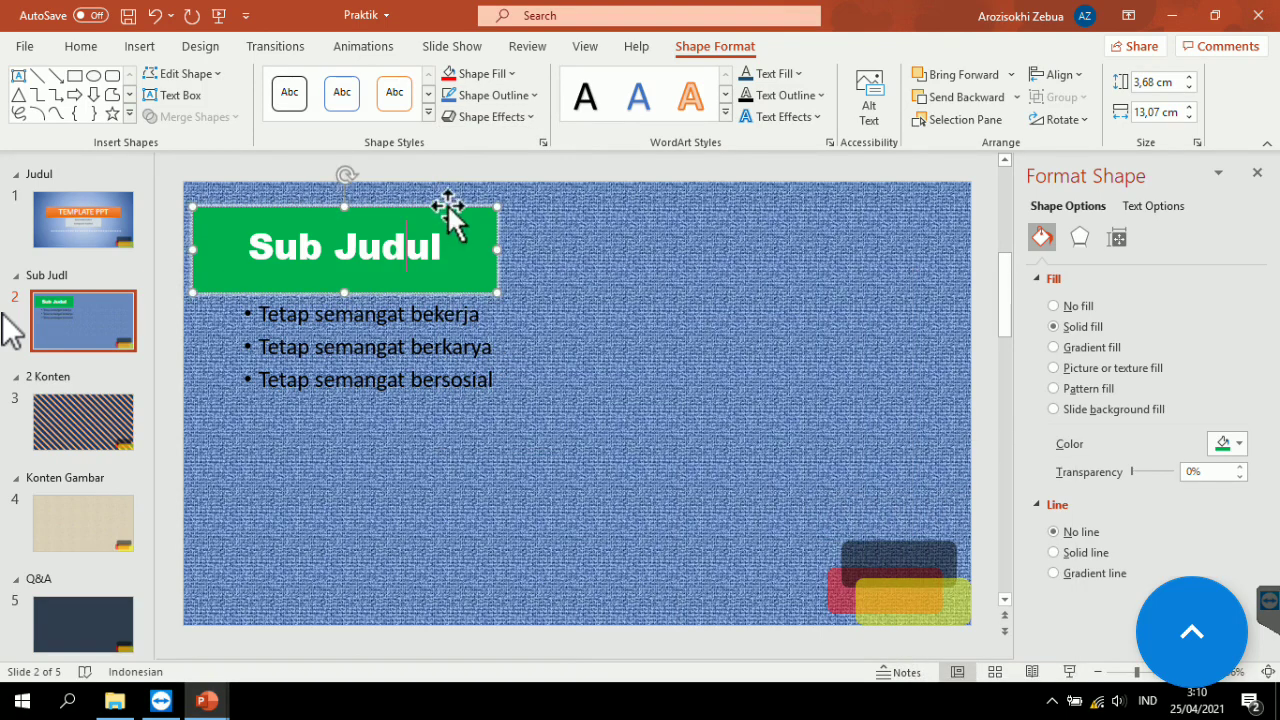
pyautogui.click(521, 118)
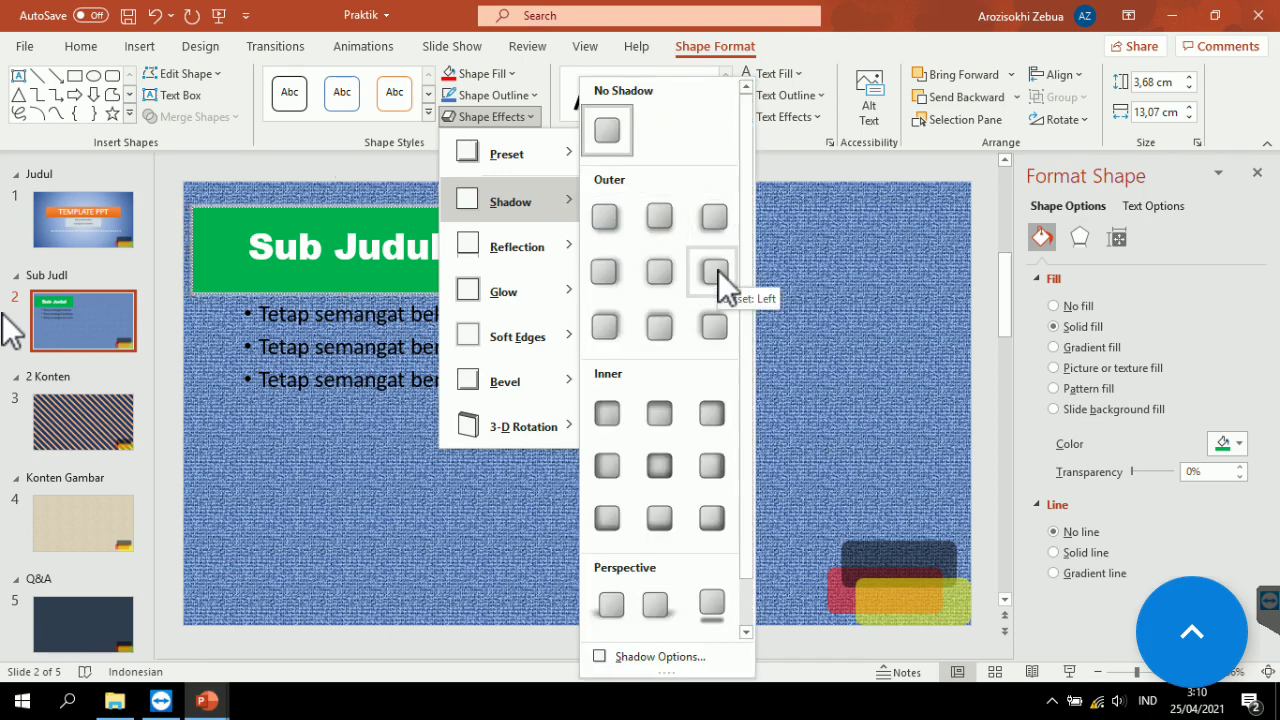
pyautogui.click(716, 270)
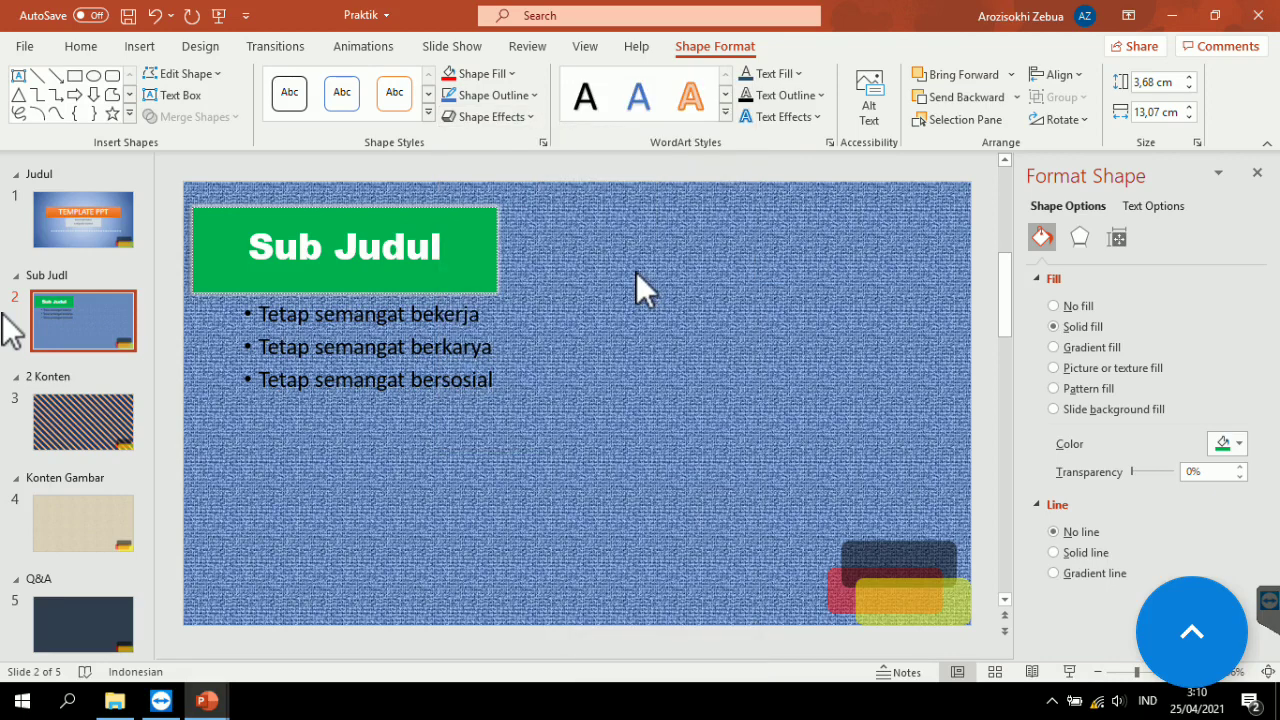
pyautogui.click(500, 240)
pyautogui.moveTo(463, 240)
pyautogui.mouseDown()
pyautogui.moveTo(543, 246)
pyautogui.moveTo(608, 287)
pyautogui.mouseUp()
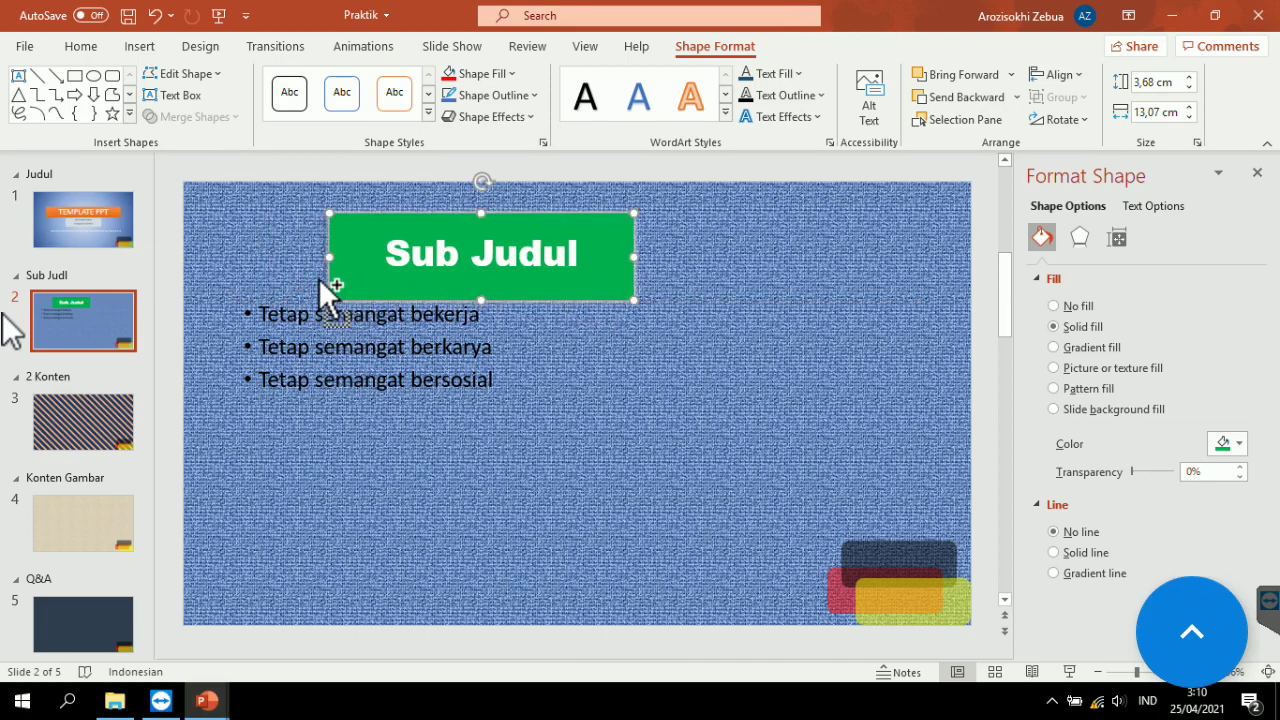
# Enlarge the Sub Judul title from 44 to 54 pt, then open Convert to SmartArt for the three bullets.
pyautogui.scroll(1, 319, 275)
pyautogui.scroll(2, 318, 268)
pyautogui.scroll(2, 300, 278)
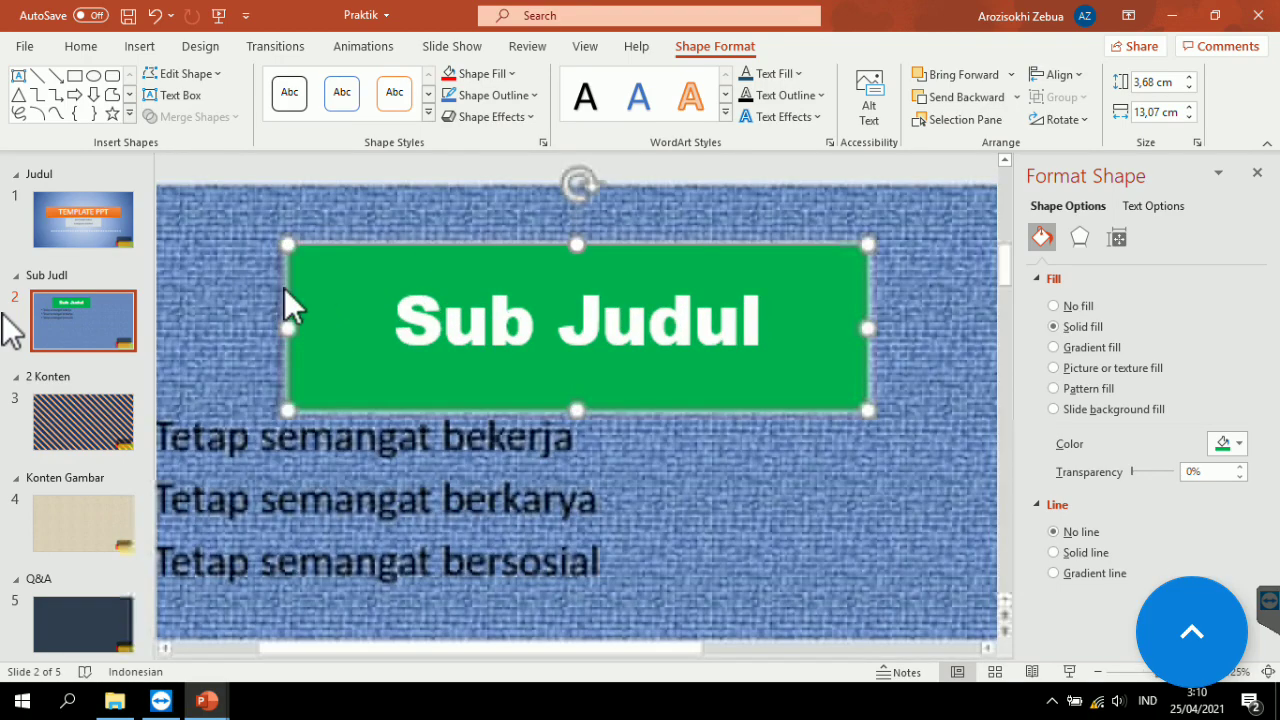
pyautogui.scroll(1, 300, 270)
pyautogui.scroll(2, 321, 243)
pyautogui.moveTo(497, 648); pyautogui.dragTo(250, 640)
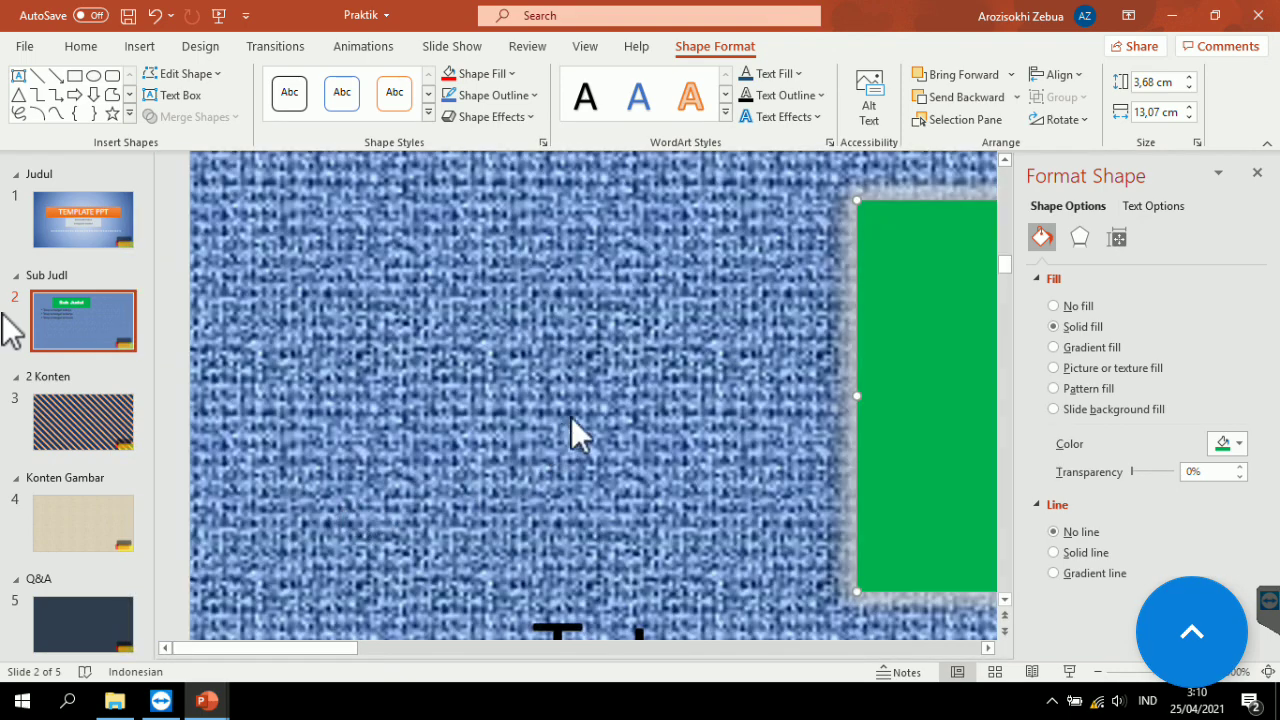
pyautogui.click(815, 326)
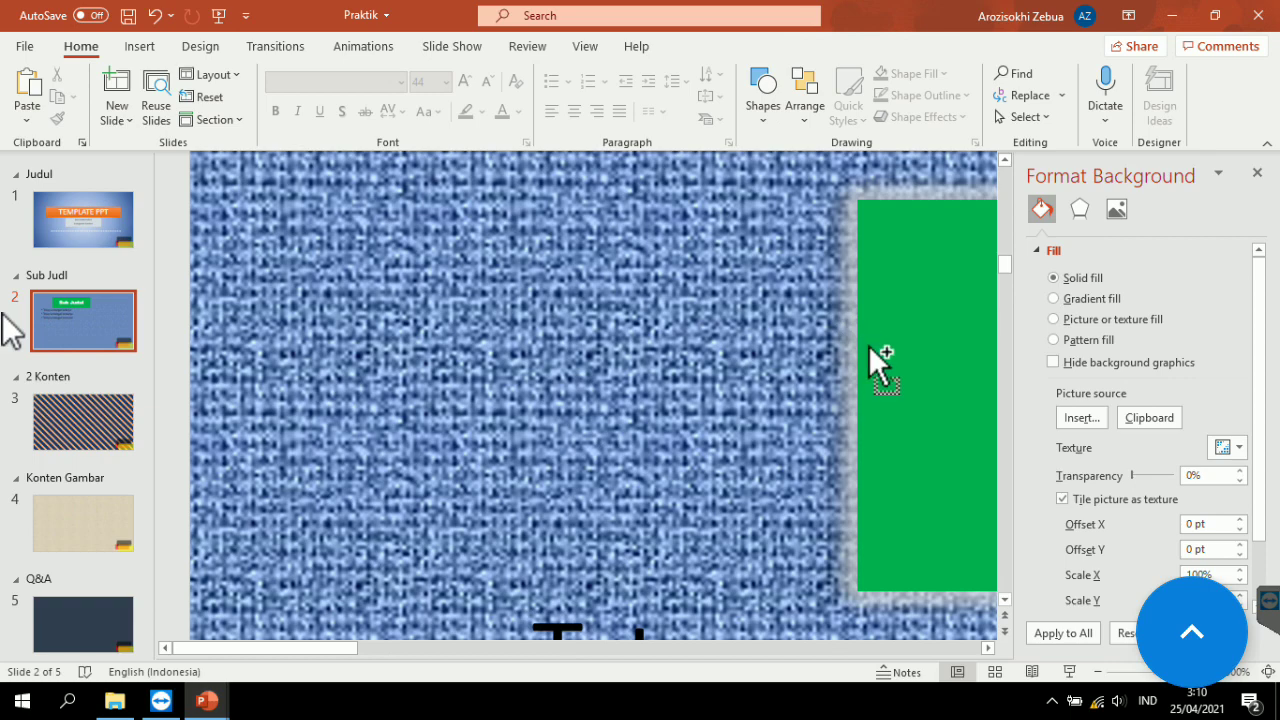
pyautogui.scroll(-2, 880, 362)
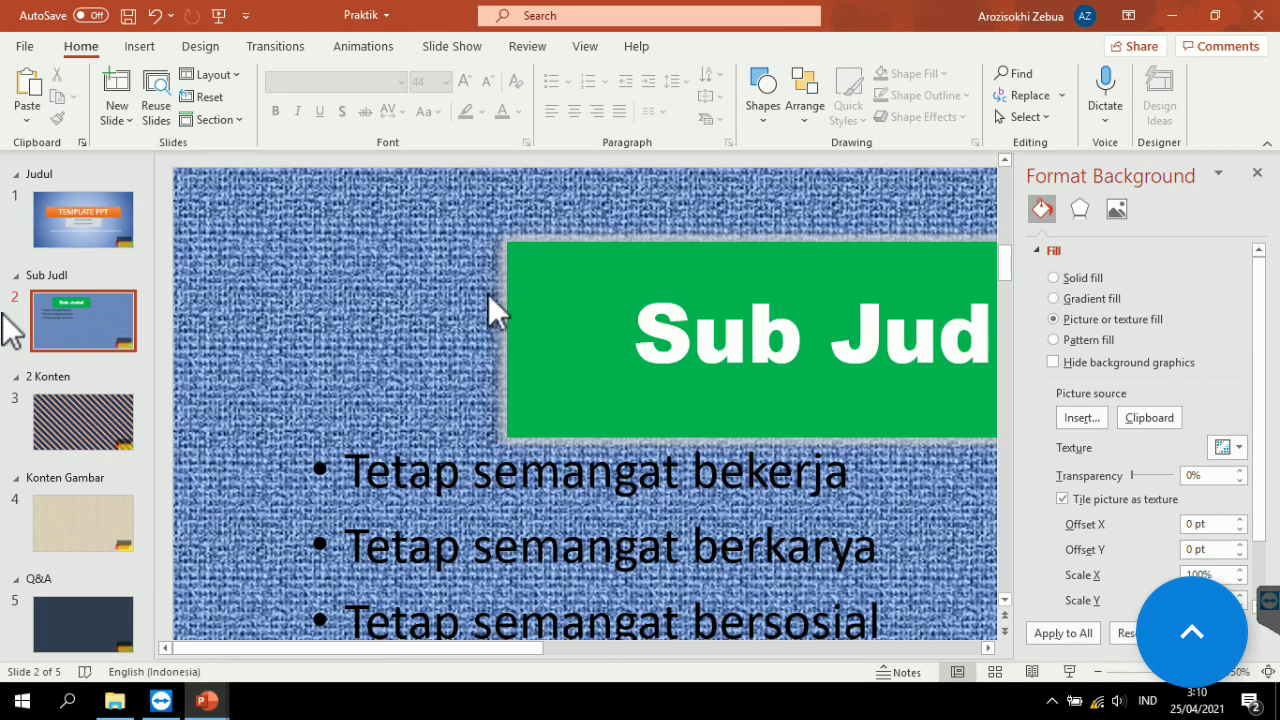
pyautogui.scroll(-1, 492, 310)
pyautogui.scroll(-1, 503, 323)
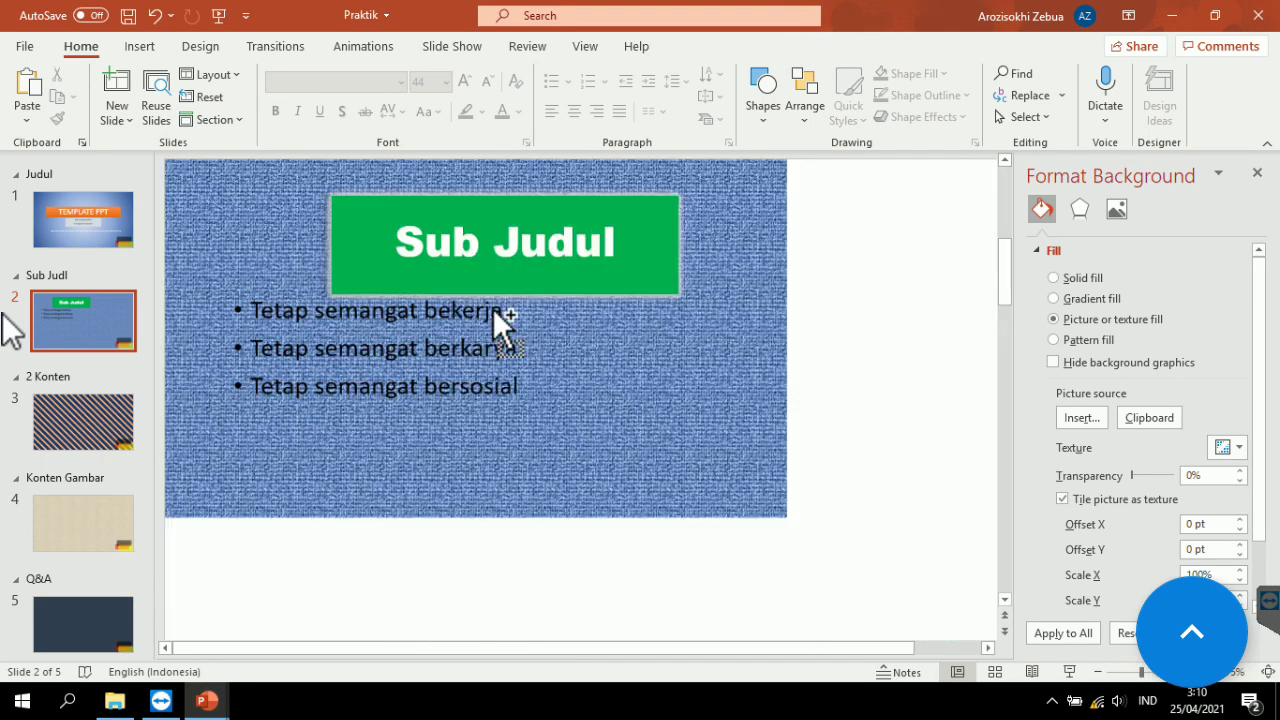
pyautogui.scroll(1, 503, 320)
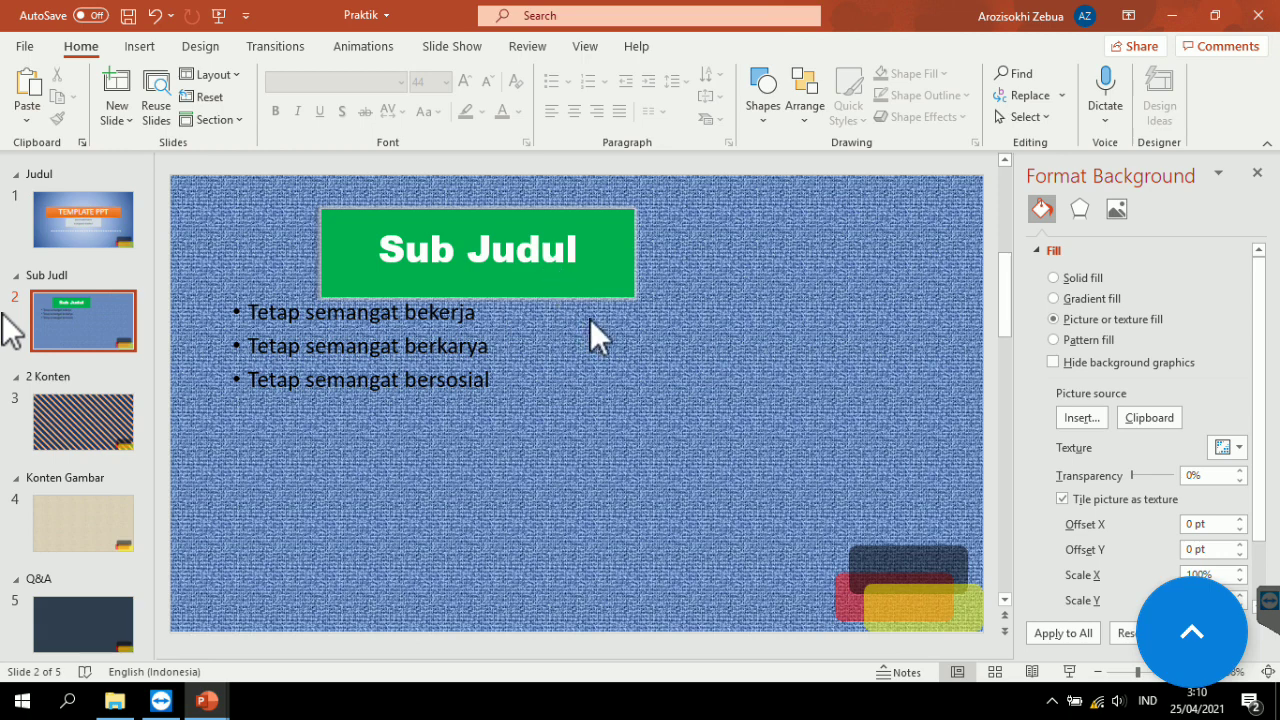
pyautogui.tripleClick(497, 250)
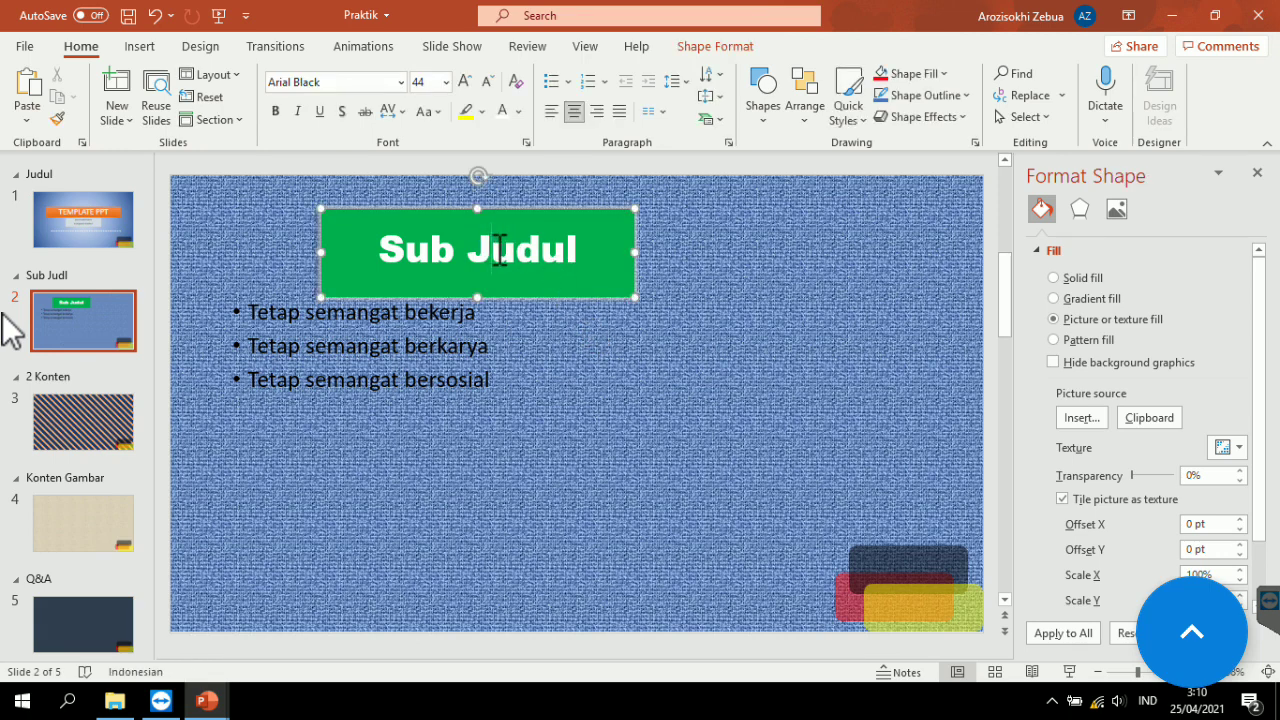
pyautogui.hotkey('ctrl', ']')
pyautogui.hotkey('ctrl', ']')
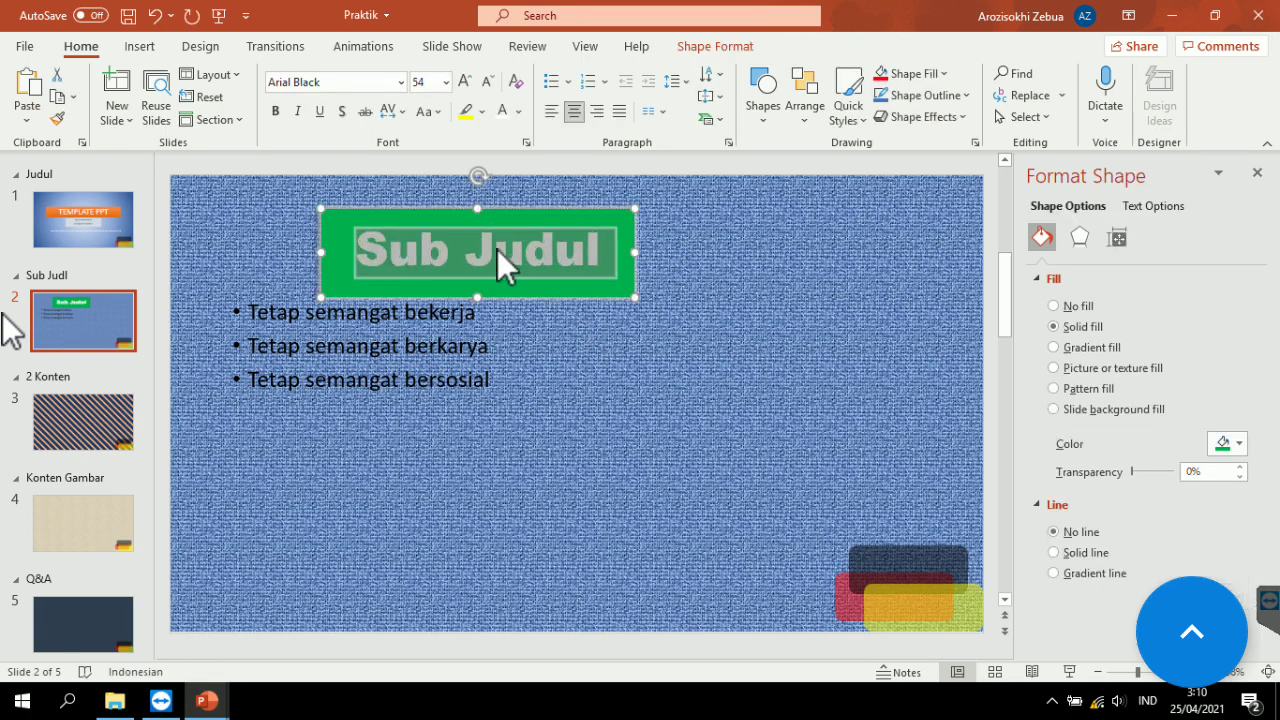
pyautogui.moveTo(512, 370); pyautogui.dragTo(218, 310)
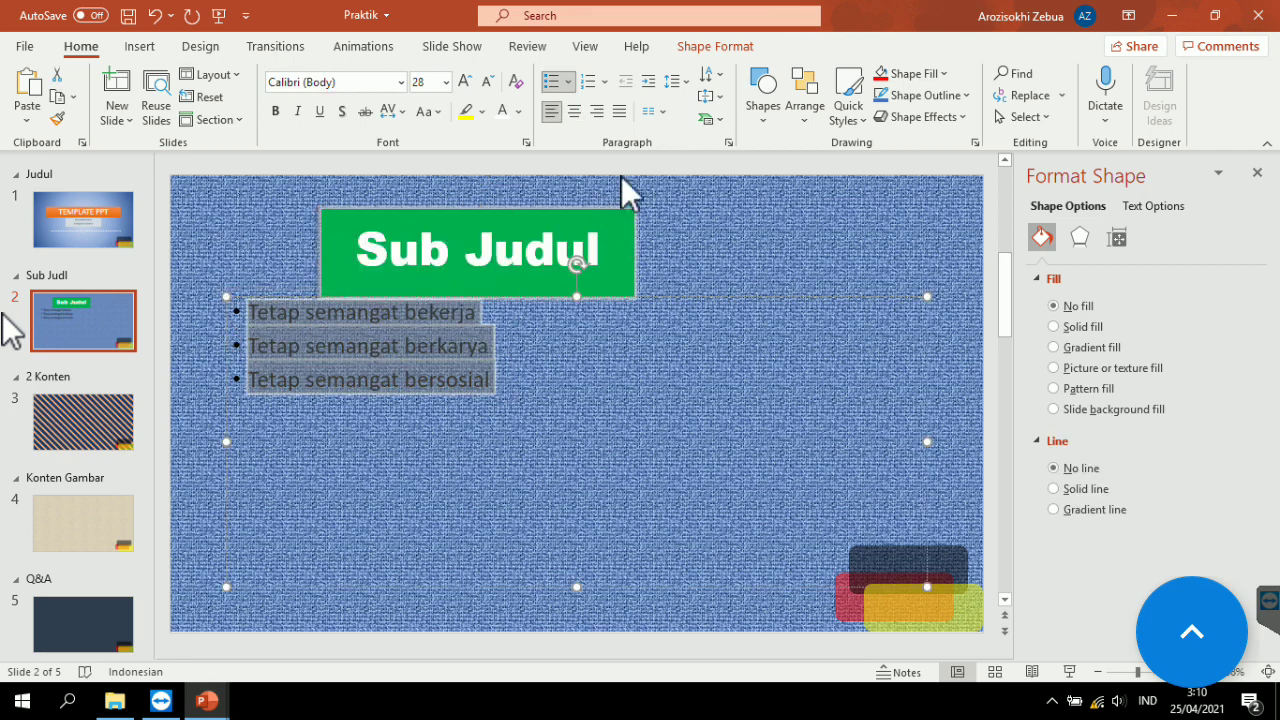
pyautogui.click(725, 123)
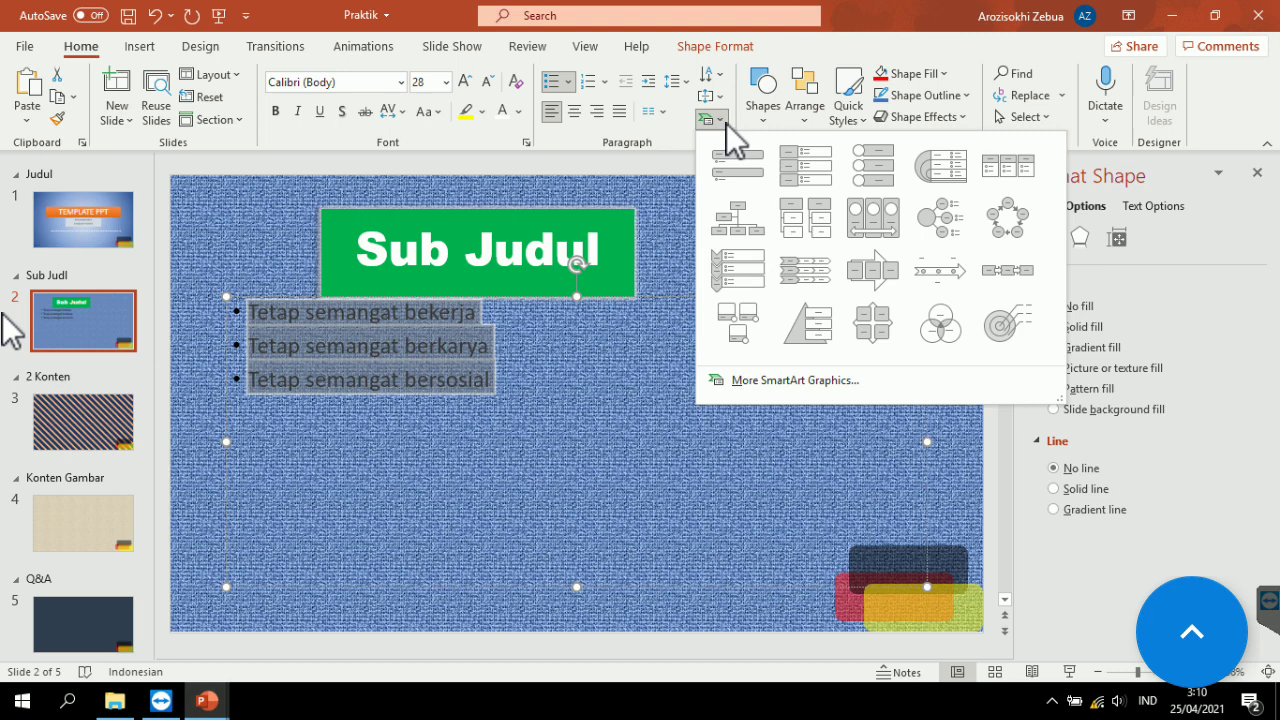
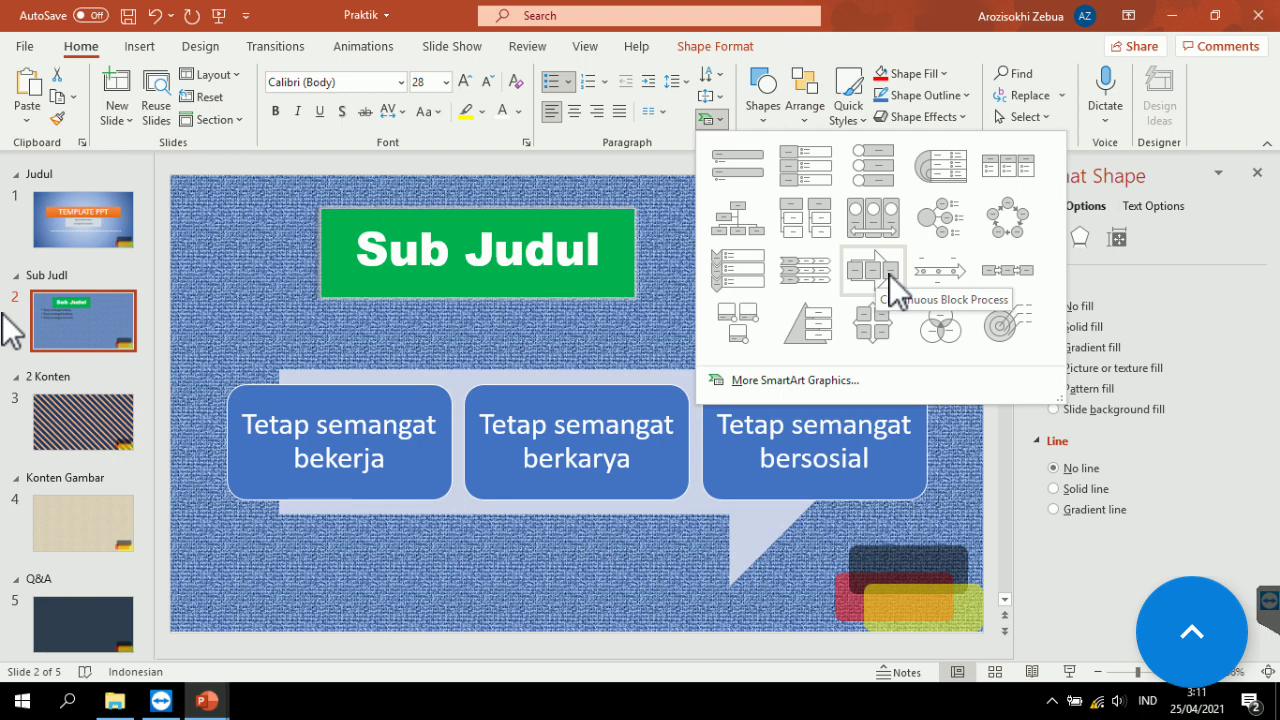
# Make the diagram a Continuous Block Process with Intense Effect and Colorful Accent Colors 4 to 5; move Sub Judul.
pyautogui.click(889, 273)
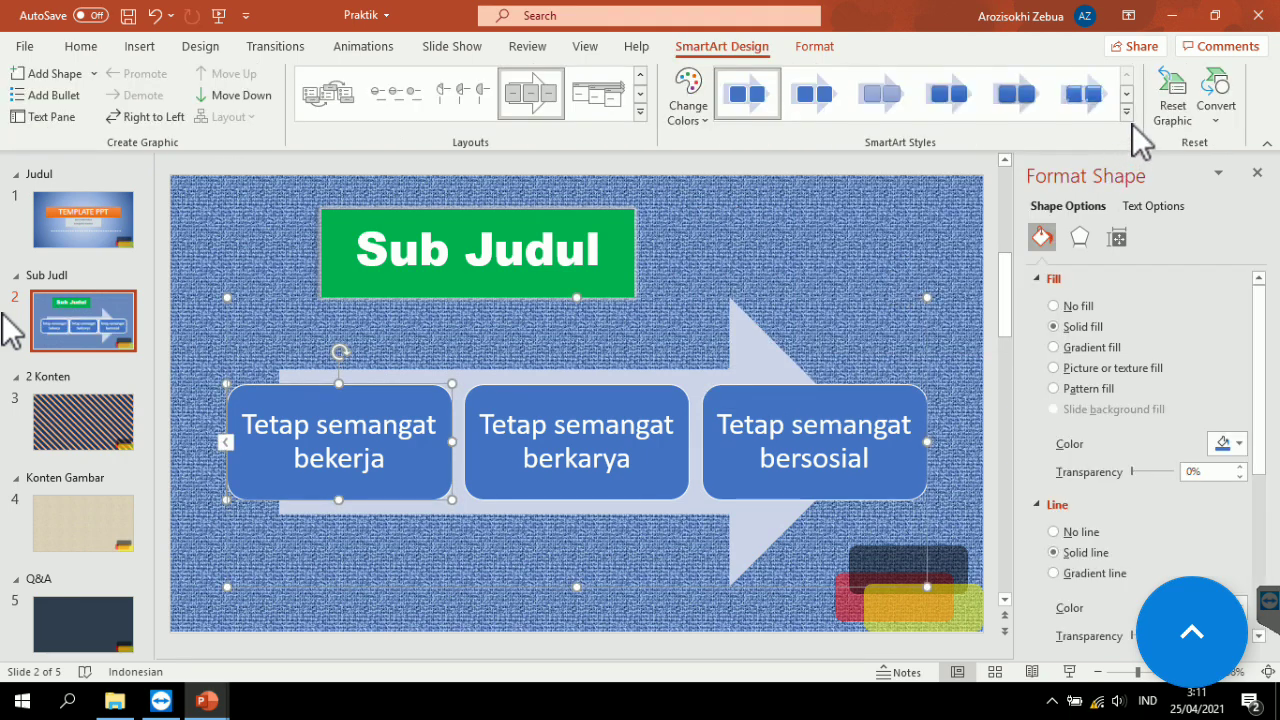
pyautogui.click(1127, 111)
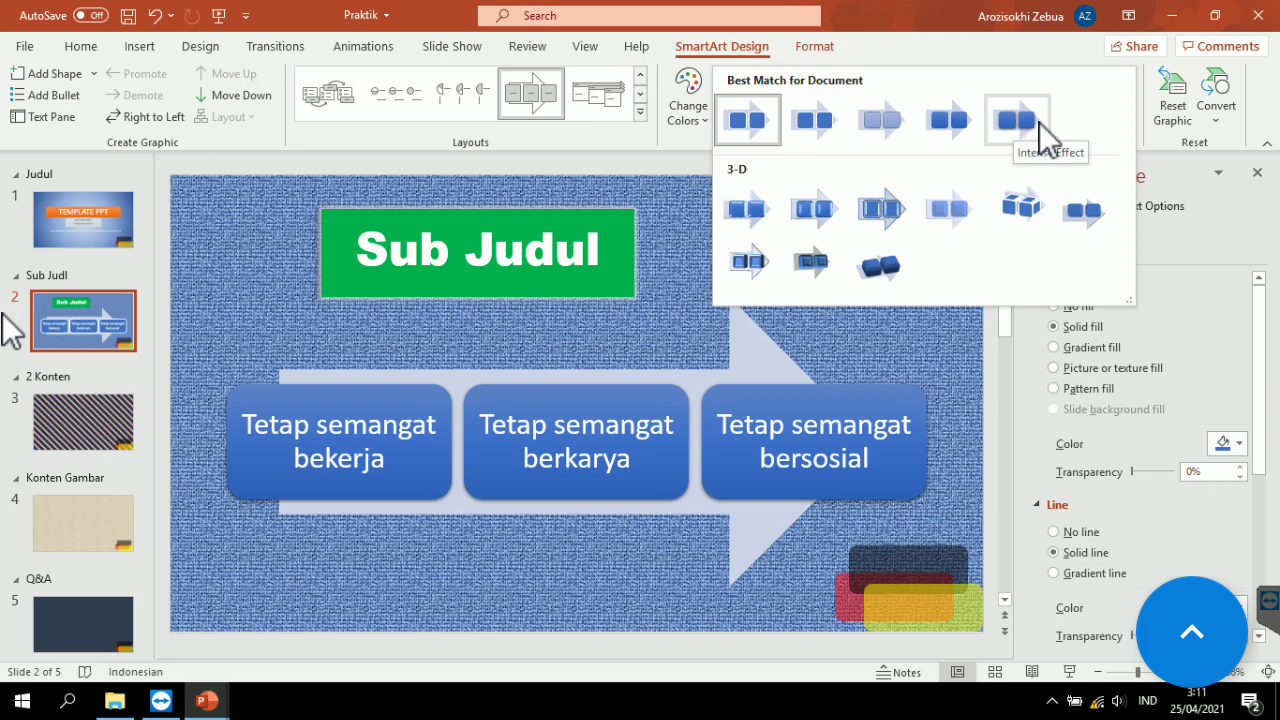
pyautogui.click(1037, 128)
pyautogui.click(705, 118)
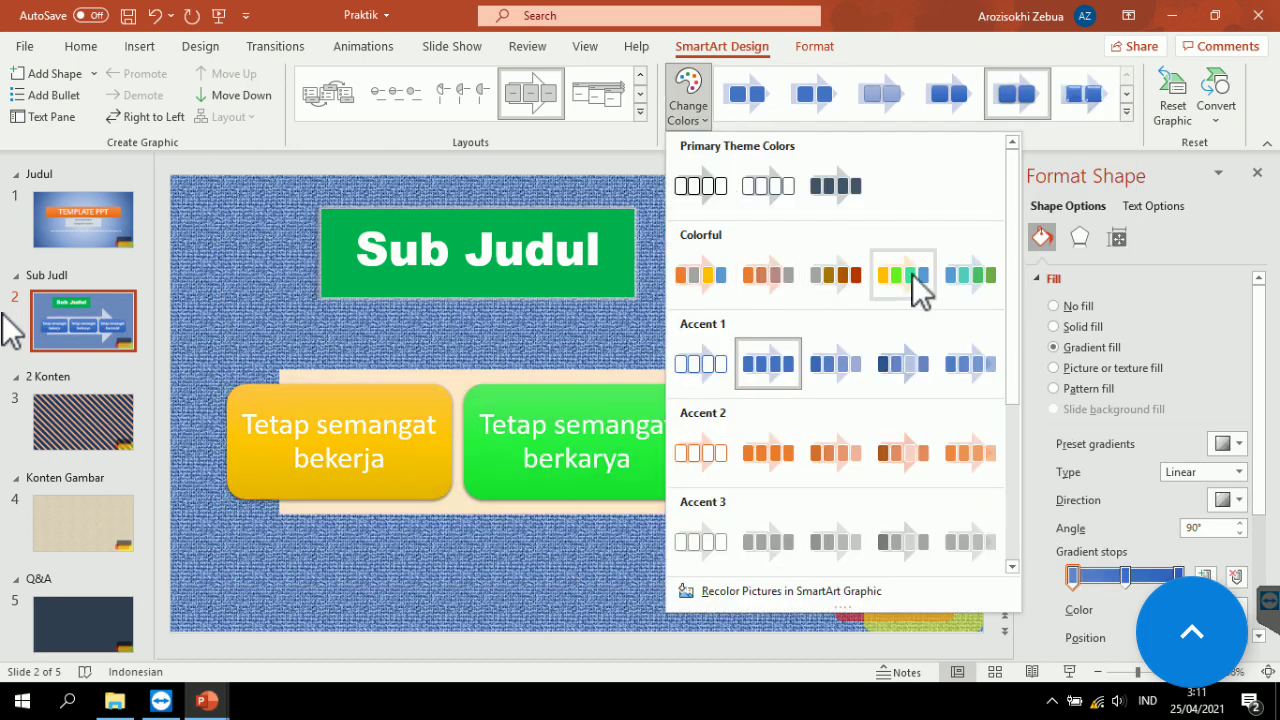
pyautogui.click(918, 290)
pyautogui.click(823, 259)
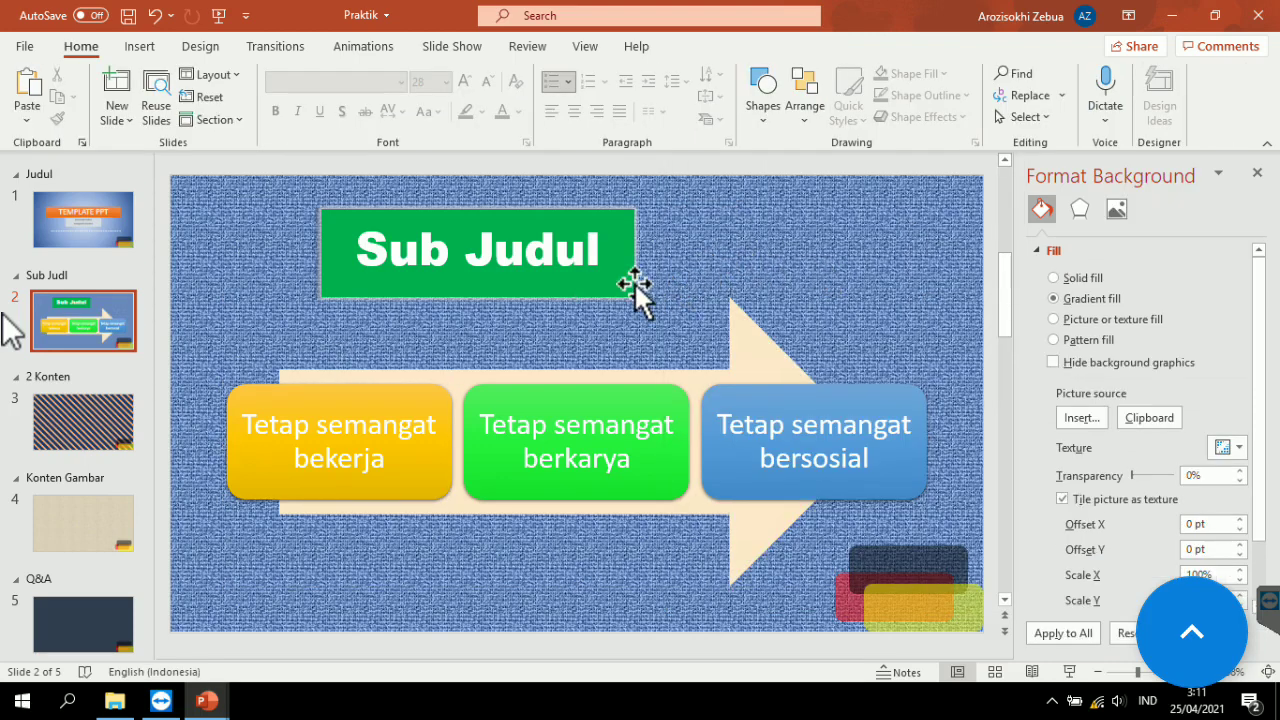
pyautogui.moveTo(636, 287)
pyautogui.mouseDown()
pyautogui.moveTo(972, 276)
pyautogui.moveTo(496, 272)
pyautogui.moveTo(606, 300)
pyautogui.moveTo(500, 289)
pyautogui.mouseUp()
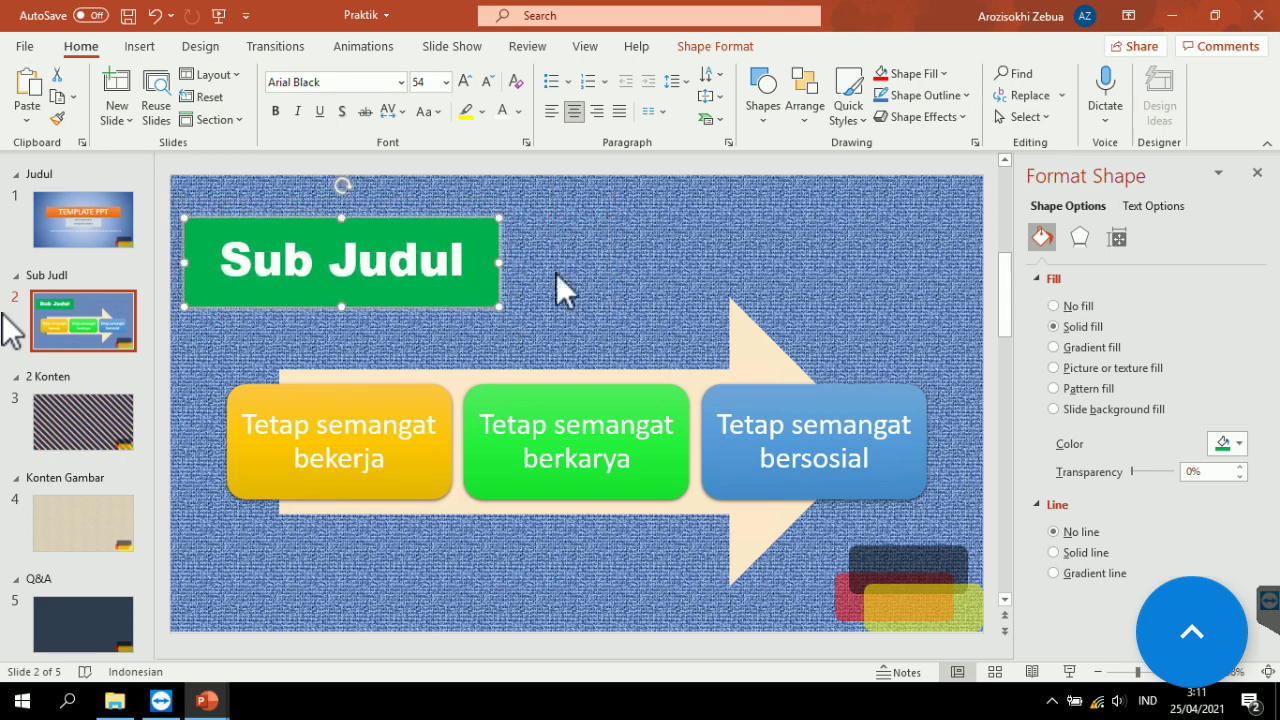
# Change the Sub Judul box's fill colour from green to dark blue.
pyautogui.click(1239, 443)
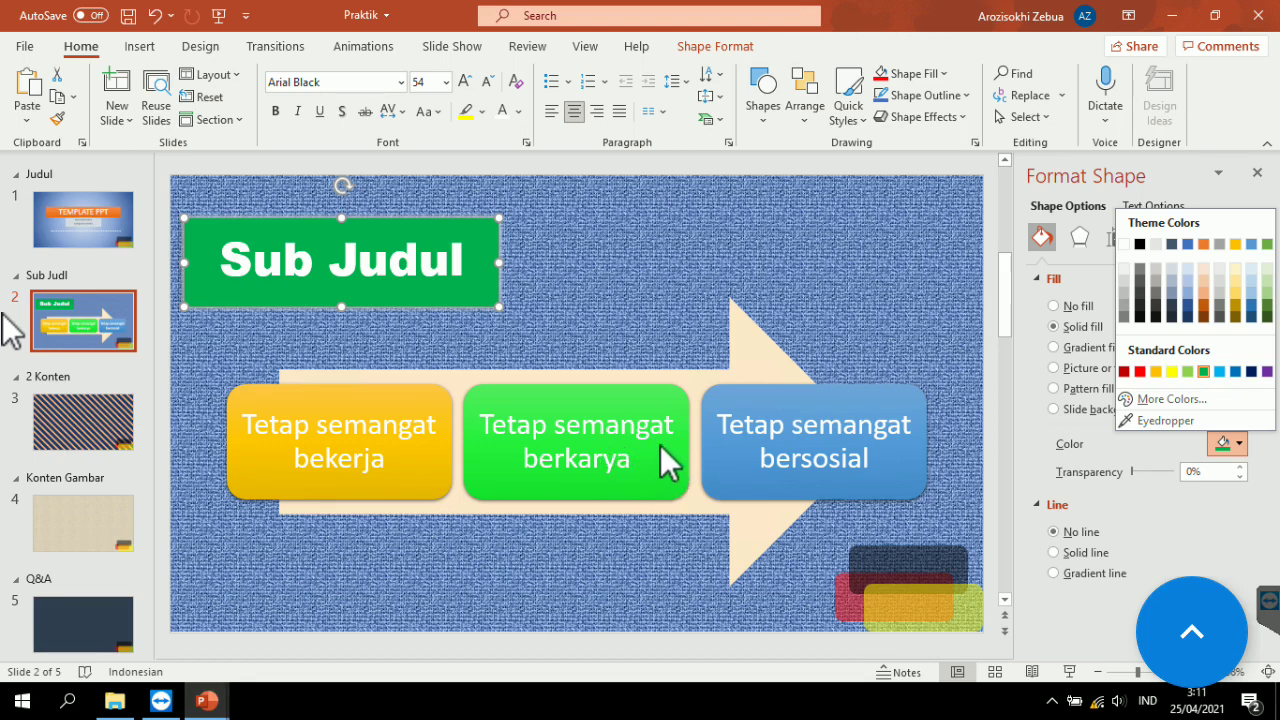
pyautogui.click(1189, 310)
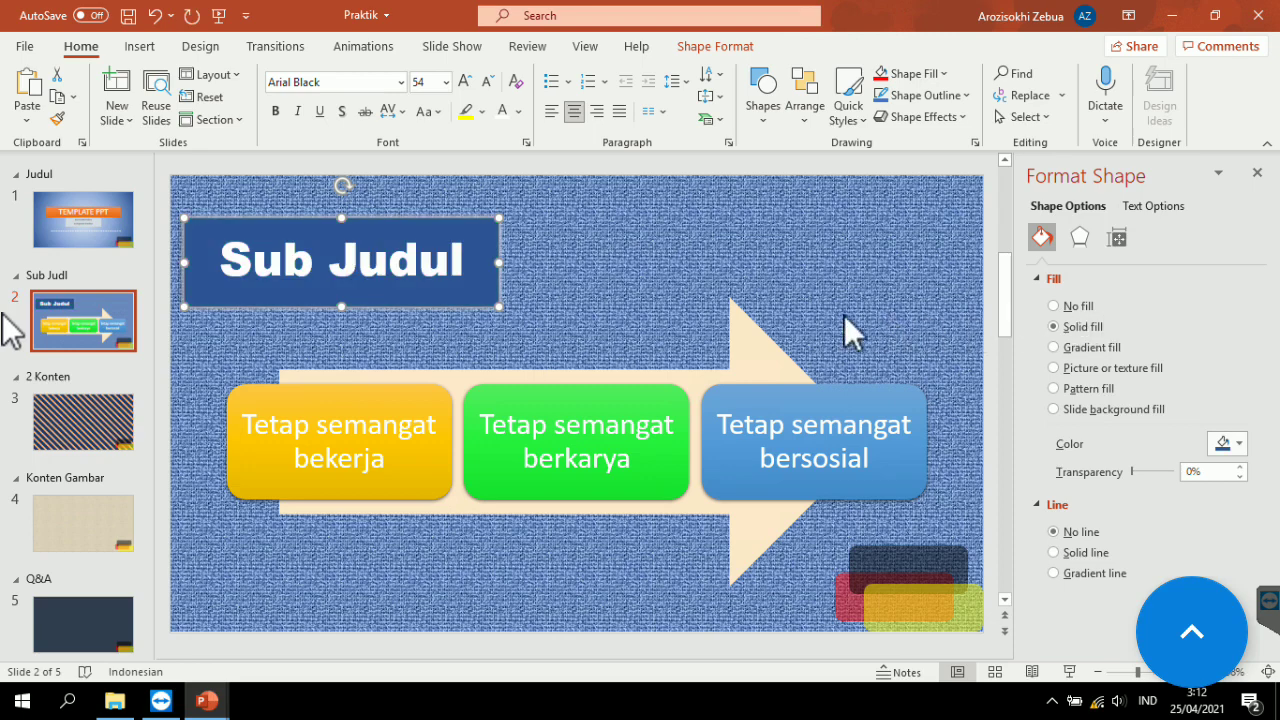
pyautogui.click(697, 229)
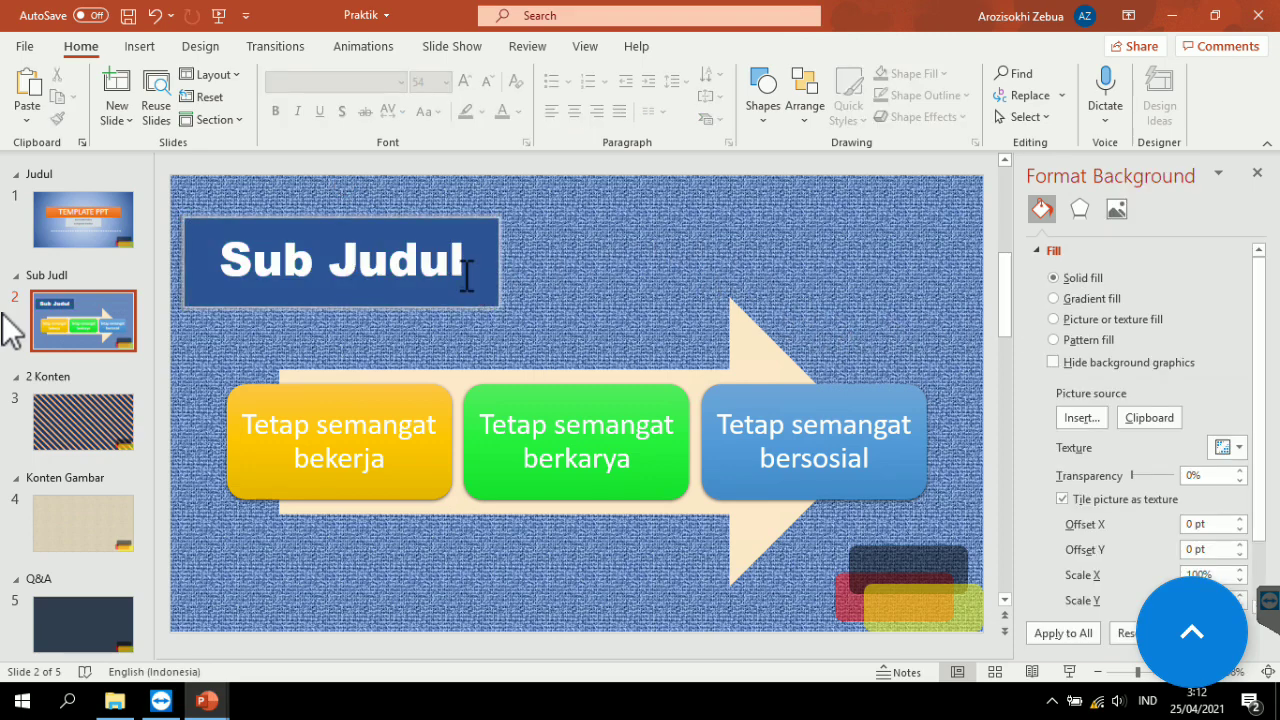
# Try a brown first gradient stop on the green box, then undo it.
pyautogui.click(610, 487)
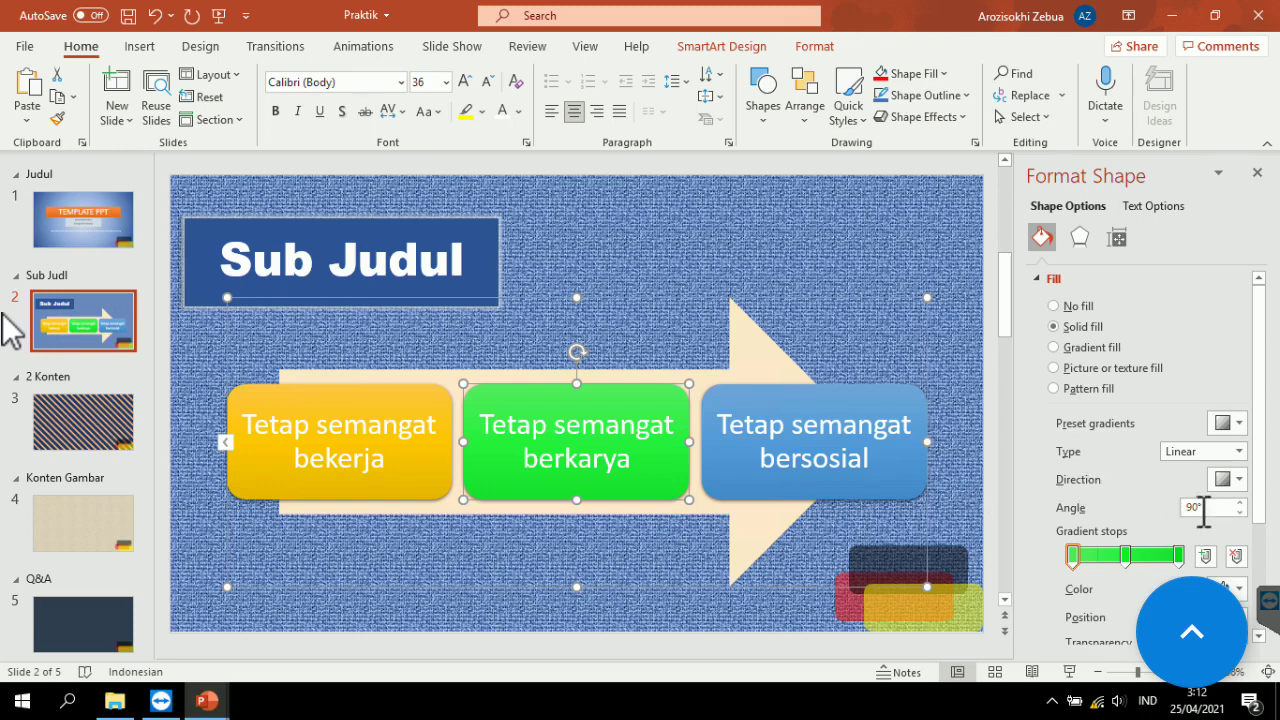
pyautogui.click(1240, 589)
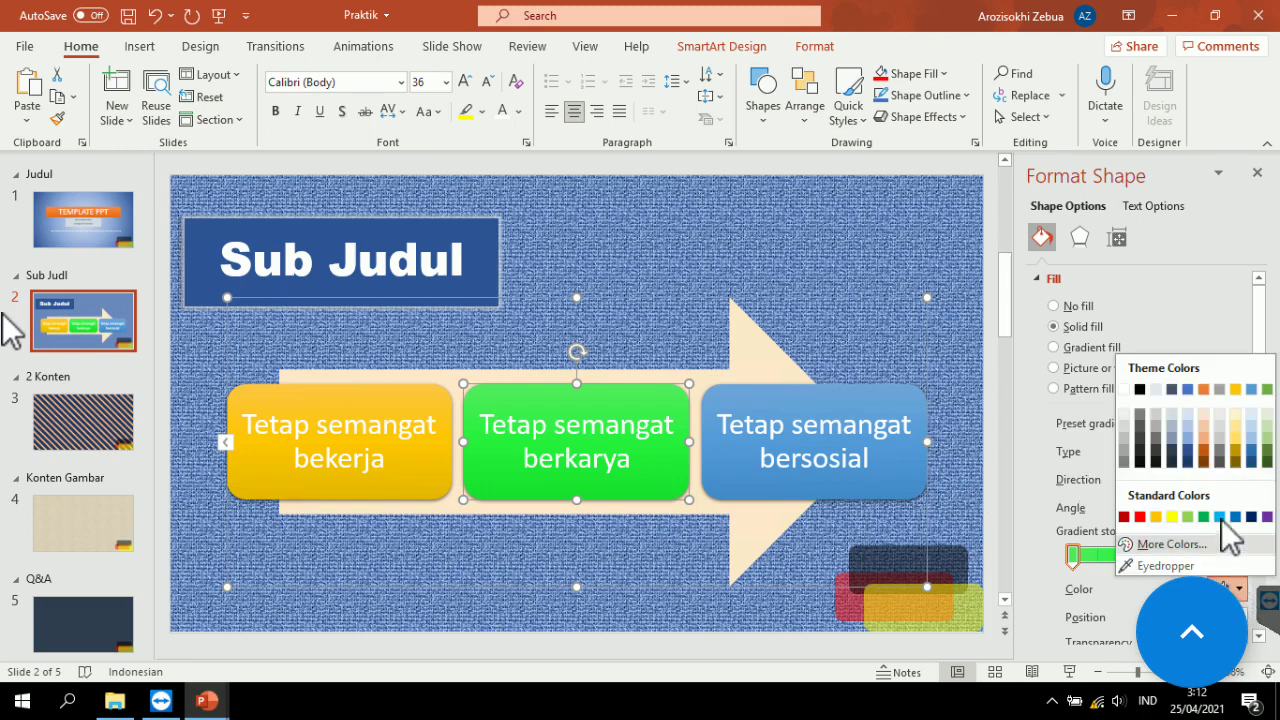
pyautogui.click(1205, 468)
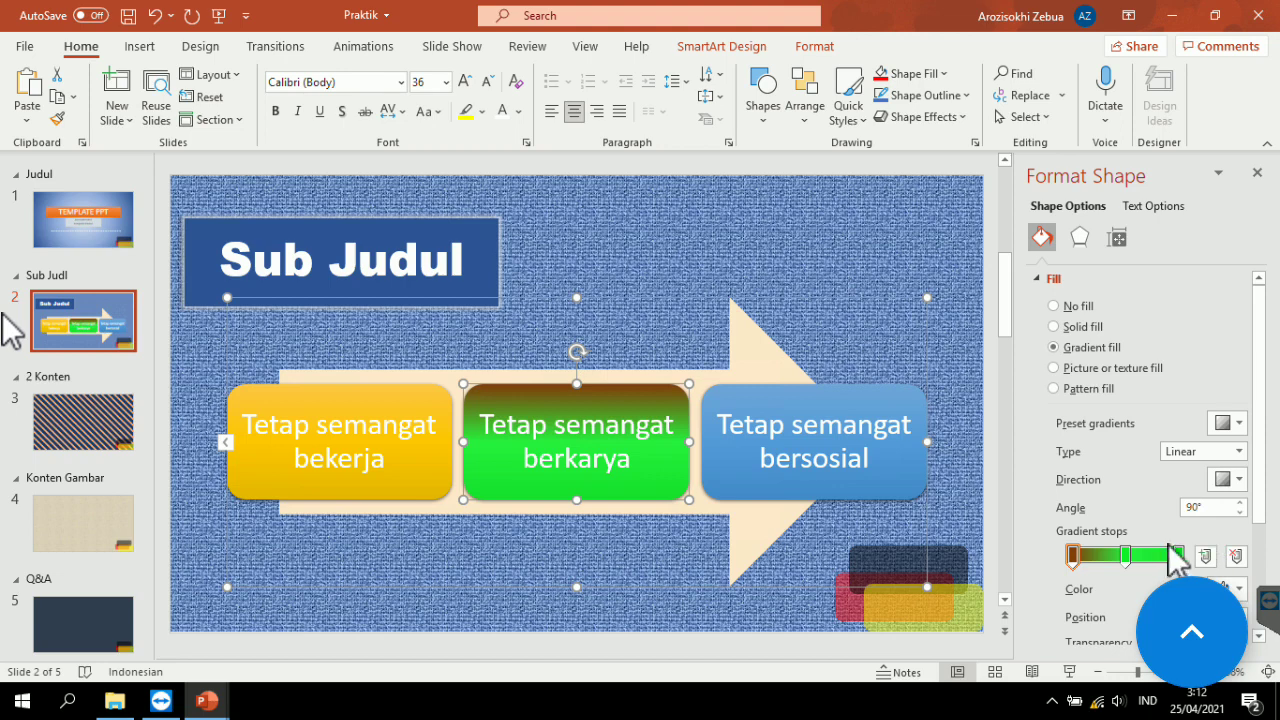
pyautogui.hotkey('ctrl', 'z')
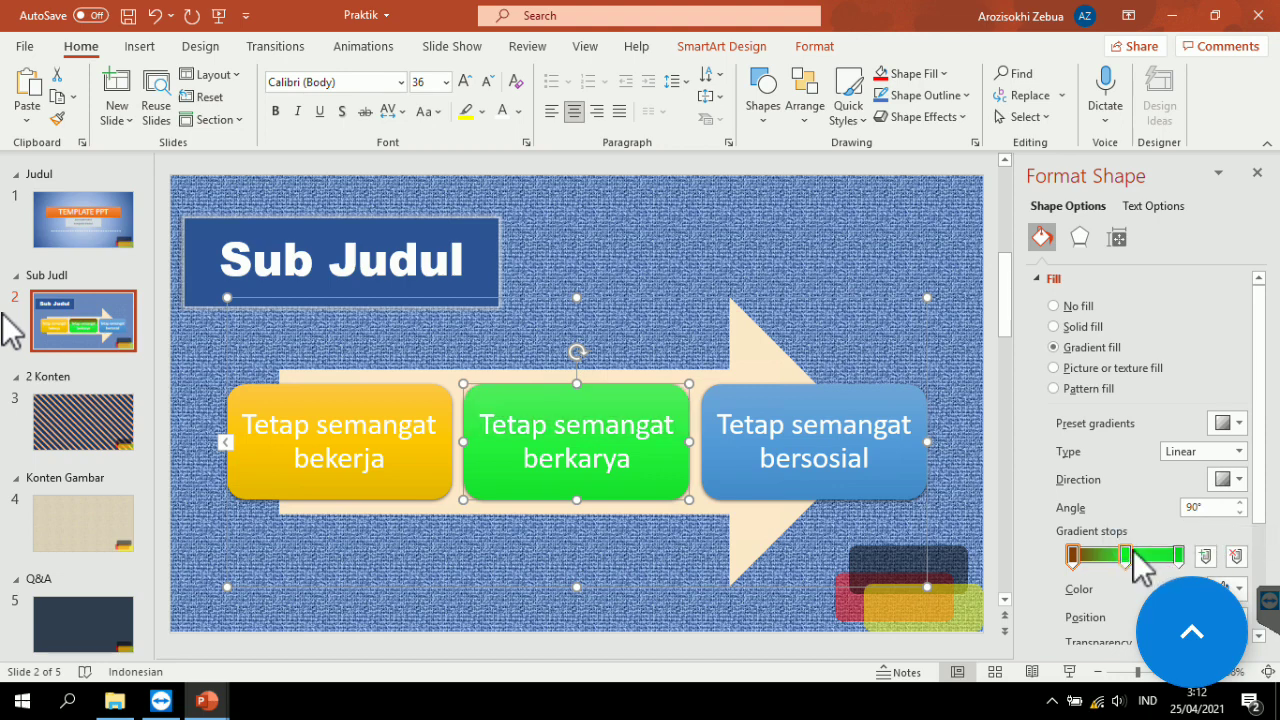
# Deselect the diagram and go to slide 3.
pyautogui.click(802, 303)
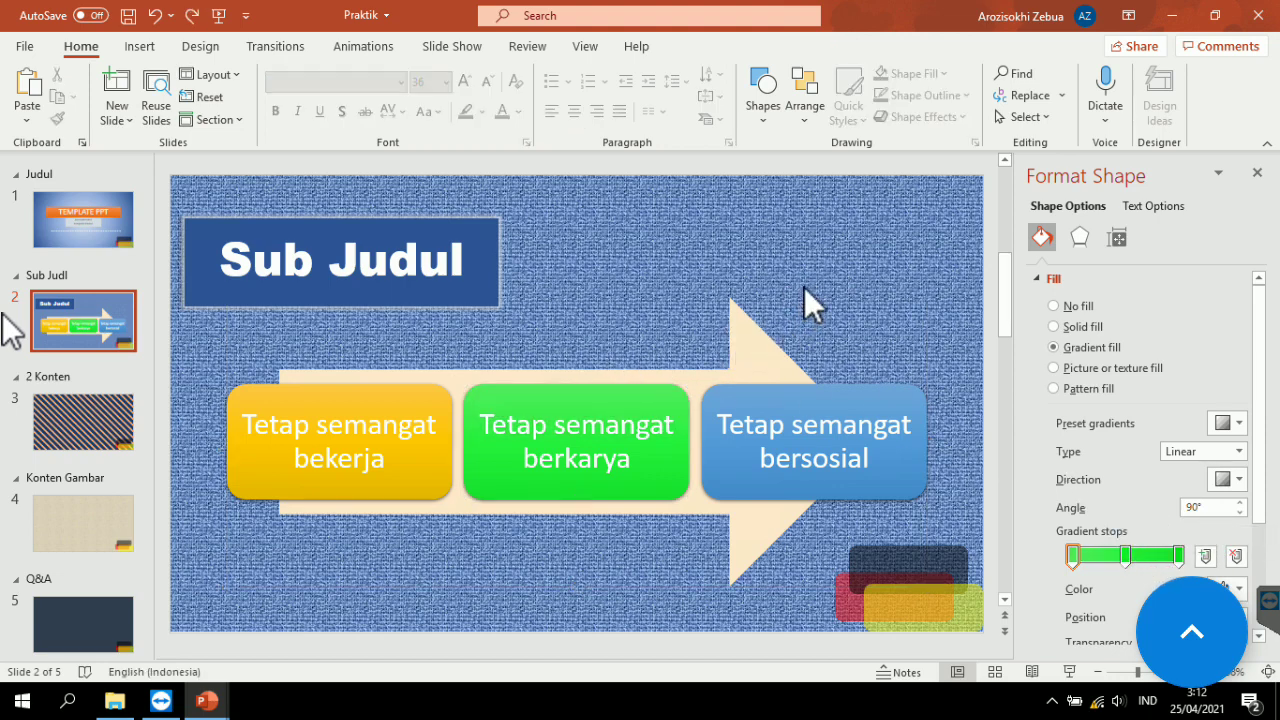
pyautogui.click(487, 298)
pyautogui.click(682, 270)
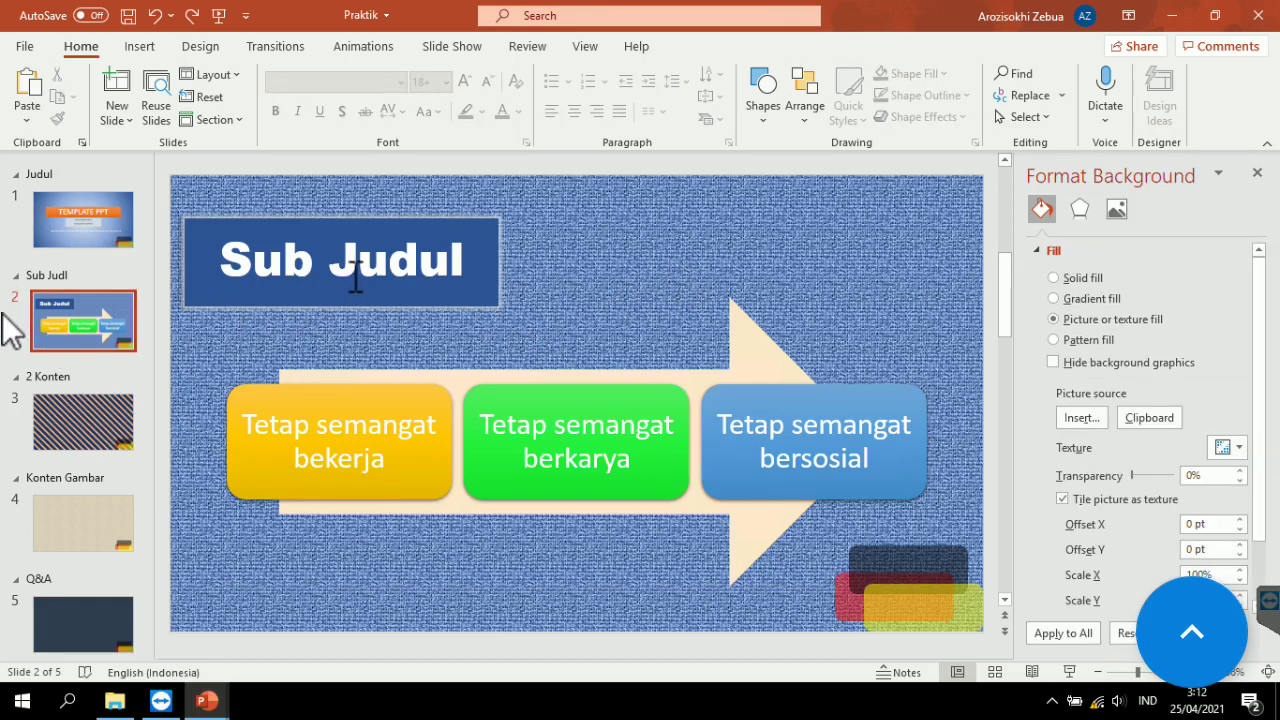
pyautogui.click(100, 415)
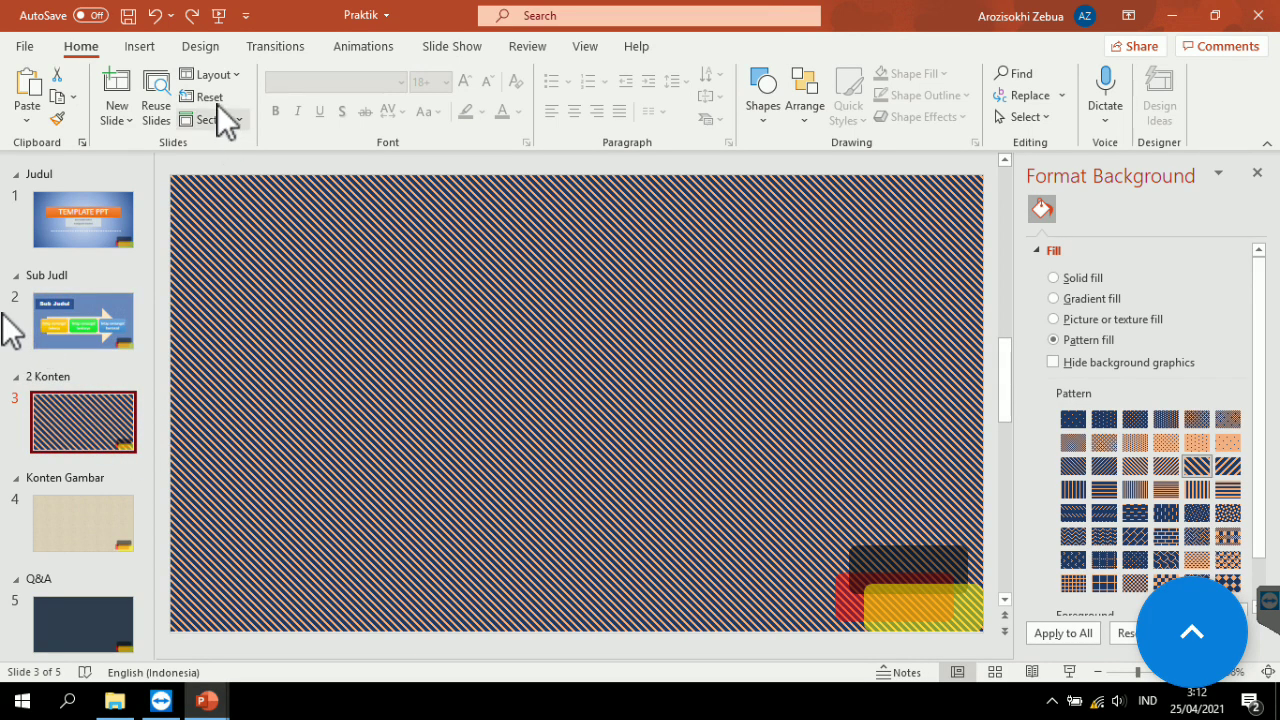
# Apply the Comparison layout to slide 3 and add the centred title 'Perbedaan Barang A & B'.
pyautogui.click(235, 76)
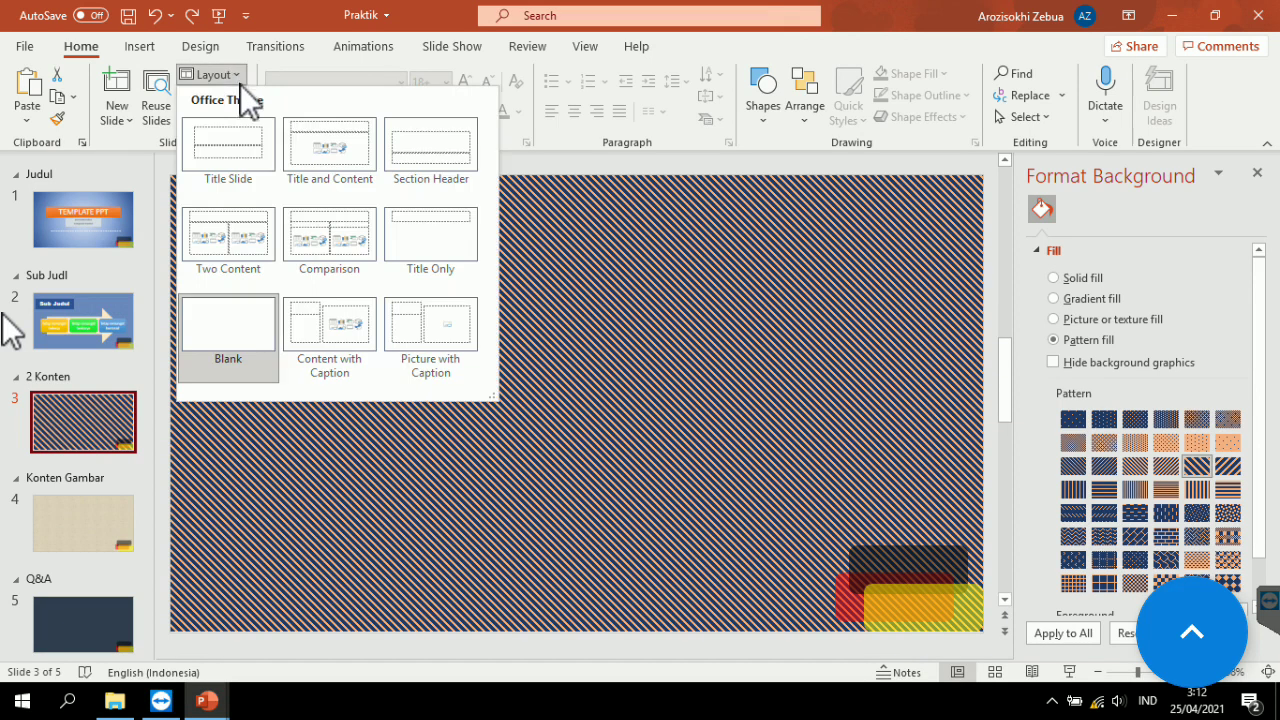
pyautogui.click(343, 244)
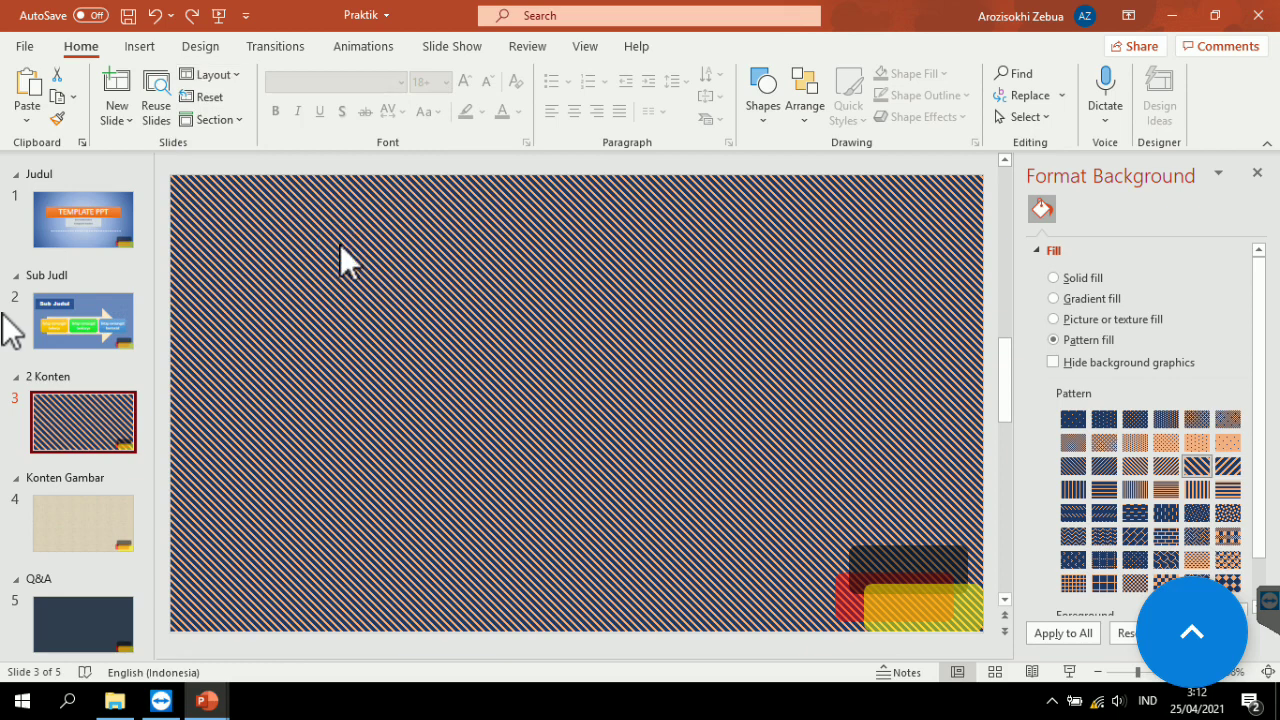
pyautogui.click(479, 222)
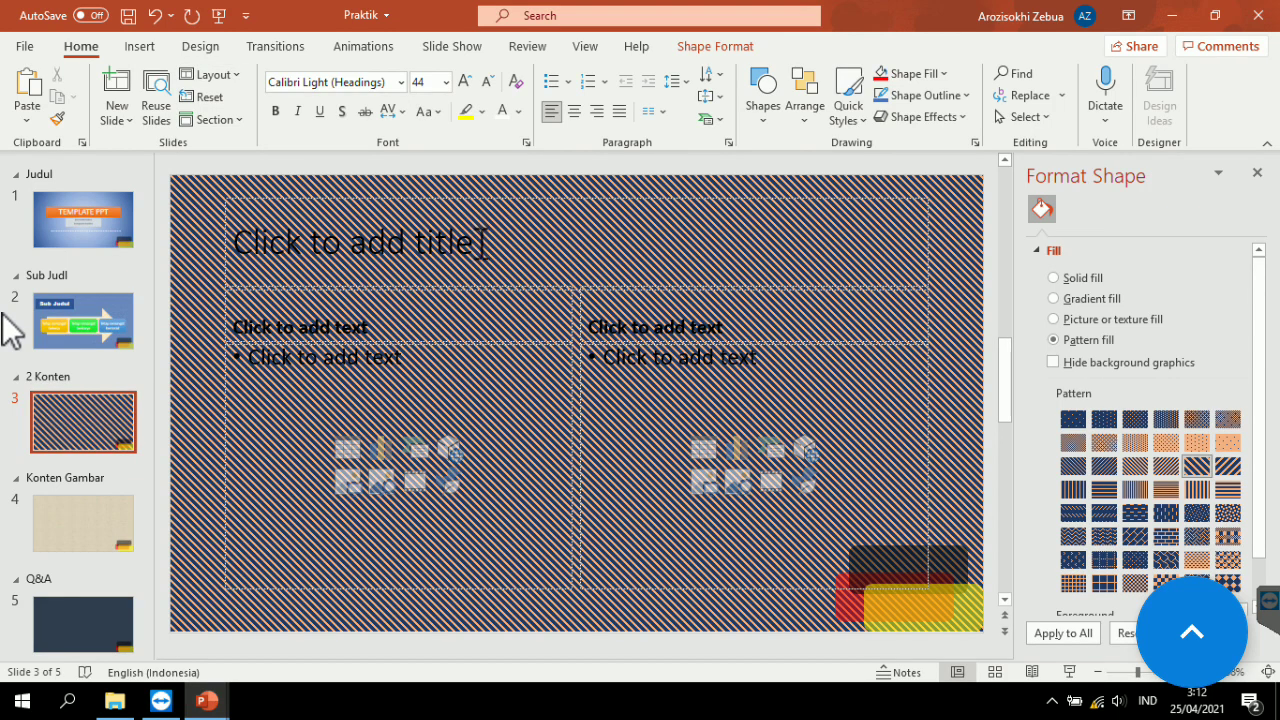
pyautogui.write('Perbedaan')
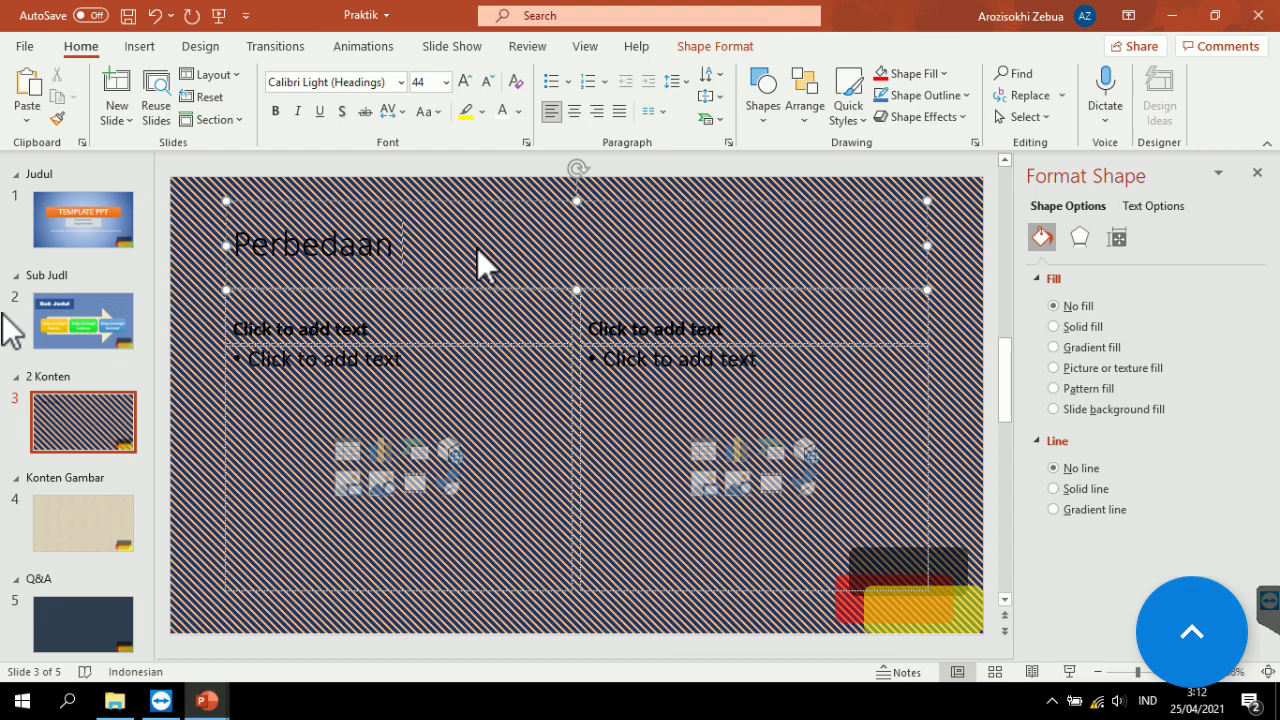
pyautogui.write(' Barang A & B')
pyautogui.tripleClick(522, 228)
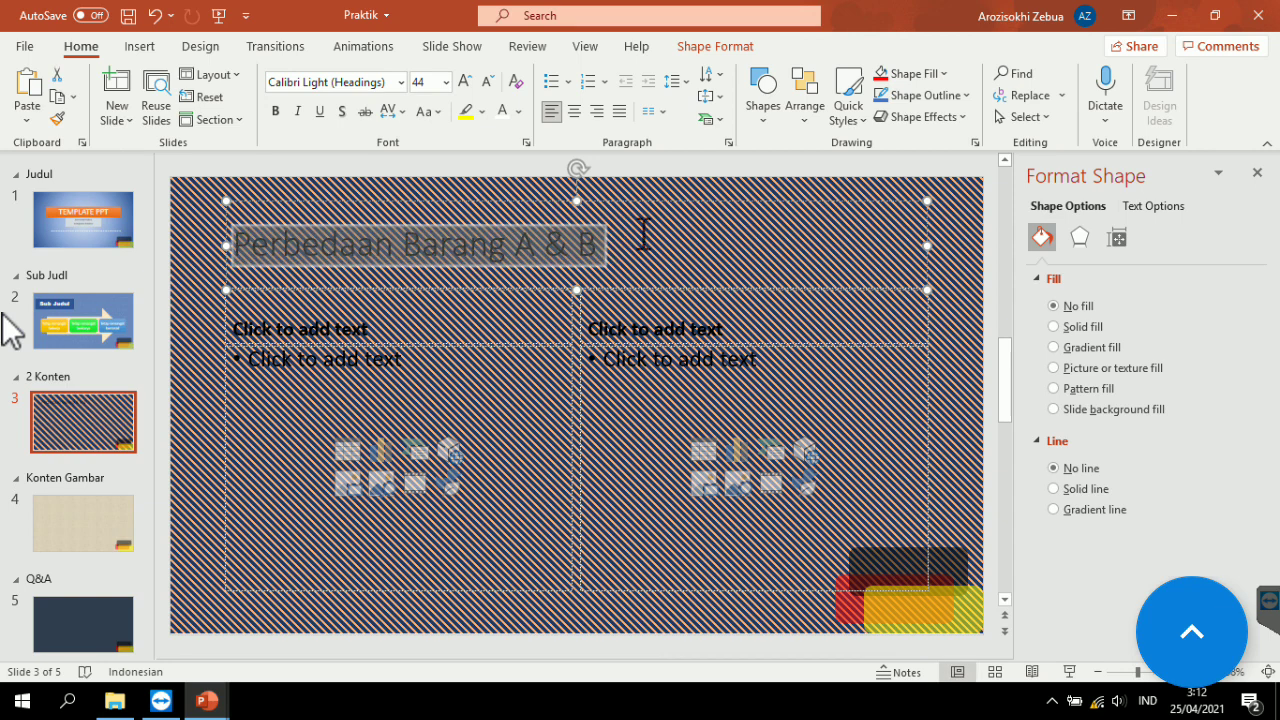
pyautogui.click(577, 110)
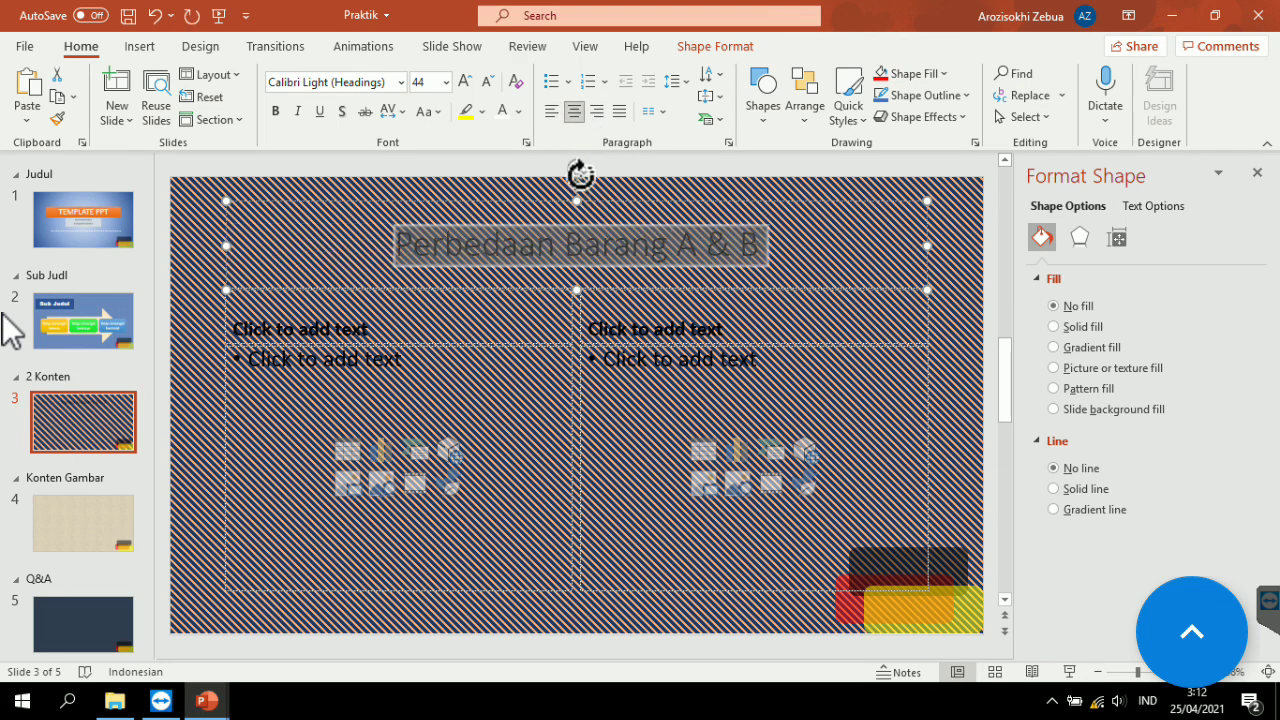
# Give the slide 3 title box a solid yellow fill.
pyautogui.click(787, 208)
pyautogui.click(1063, 326)
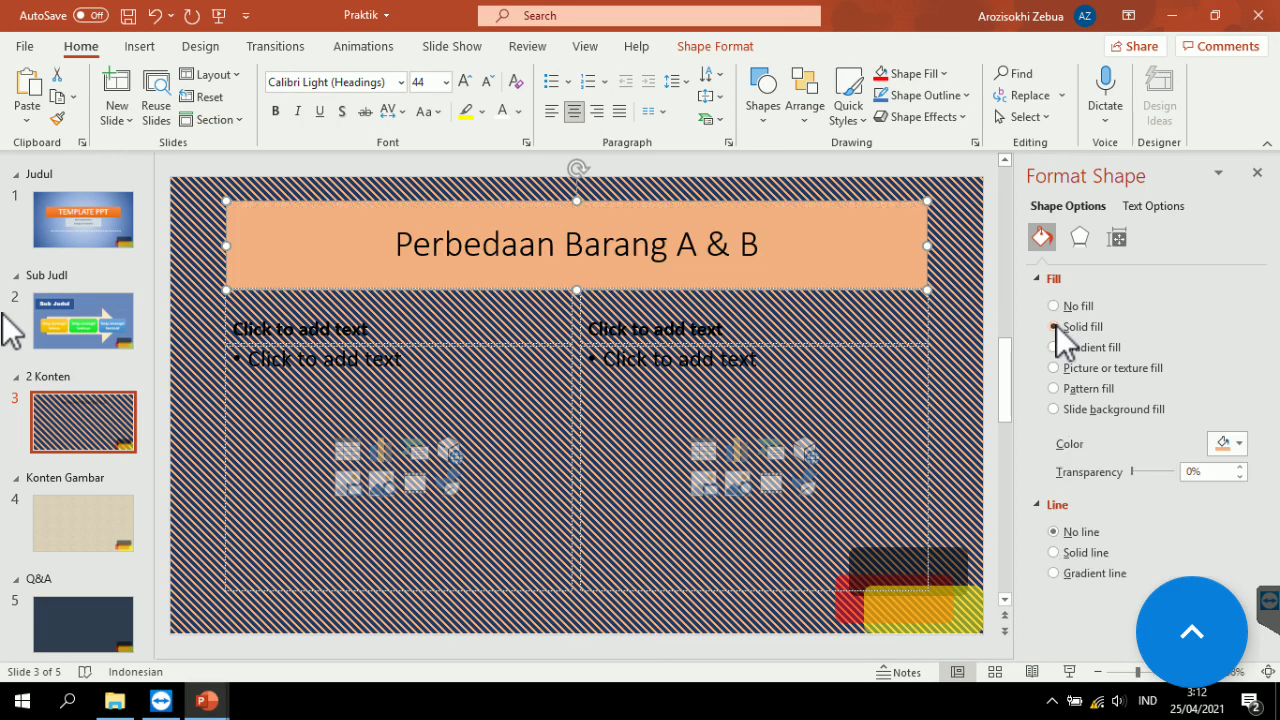
pyautogui.click(1230, 448)
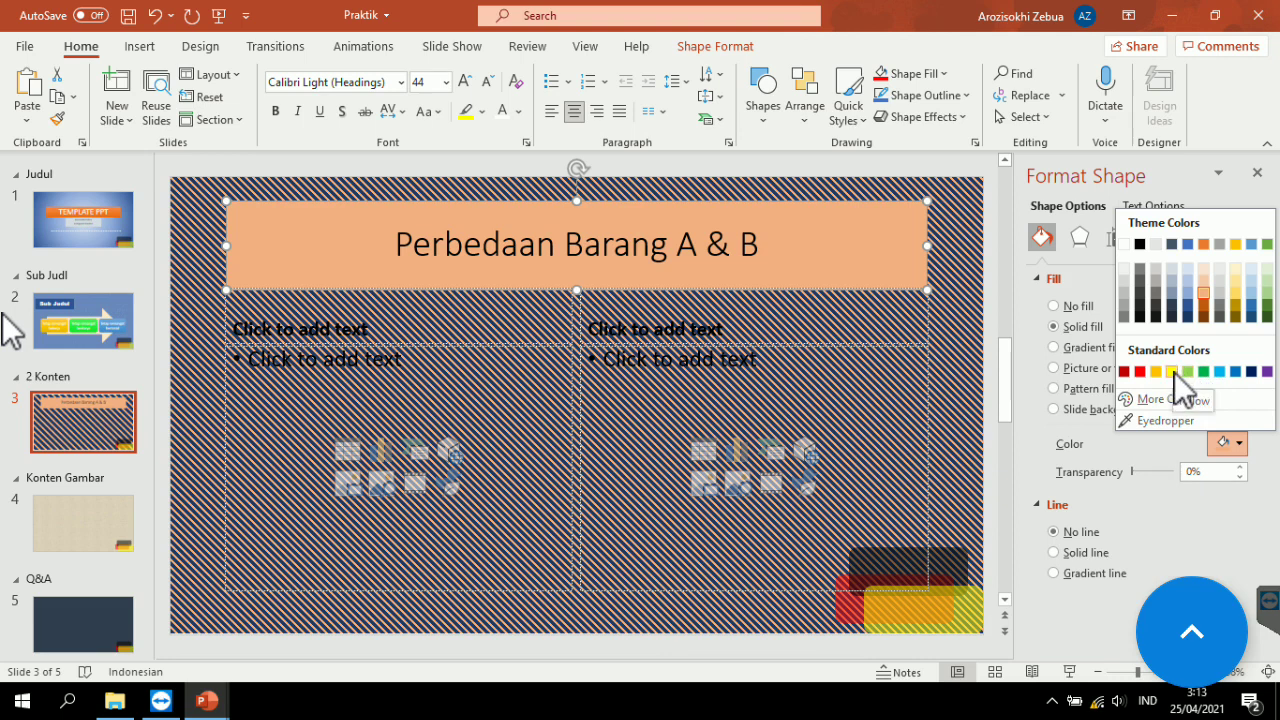
pyautogui.click(1172, 372)
# Enlarge the title text to 60 pt and set its font to Aharoni.
pyautogui.click(750, 252)
pyautogui.hotkey('ctrl', 'a')
pyautogui.hotkey('ctrl', 'shift', '.')
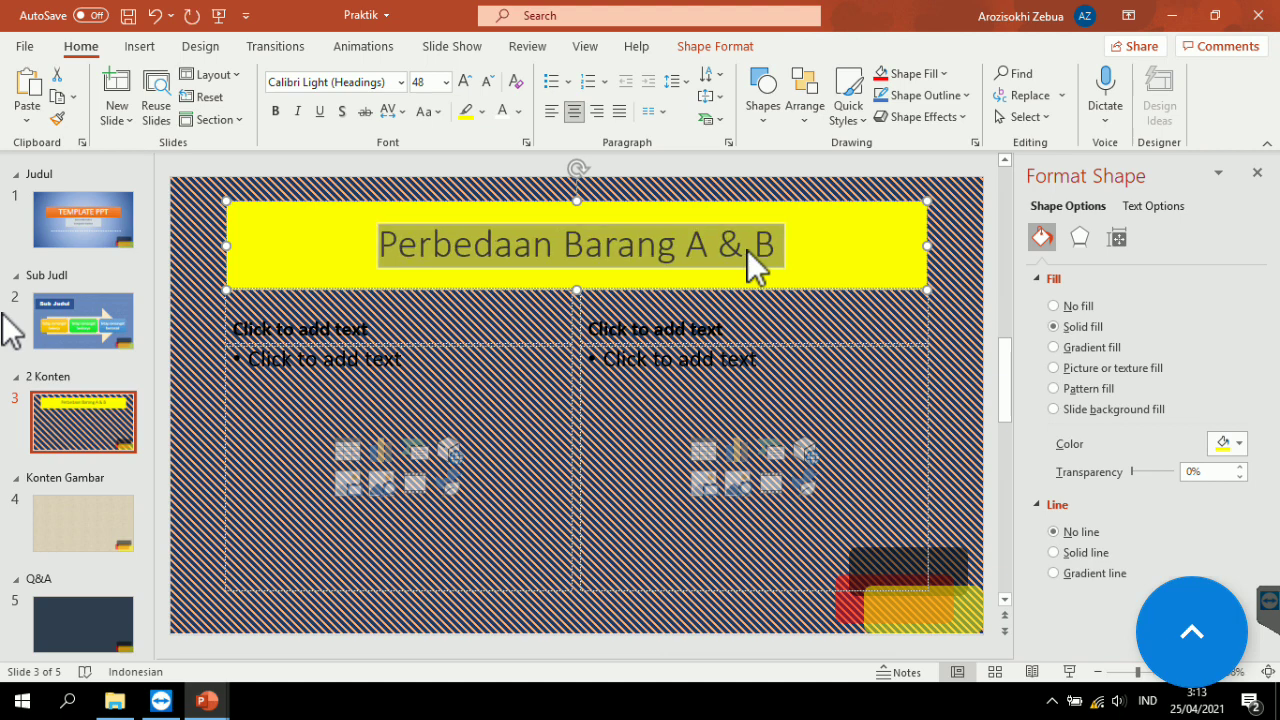
pyautogui.hotkey('ctrl', 'shift', '.')
pyautogui.hotkey('ctrl', 'shift', '.')
pyautogui.click(404, 83)
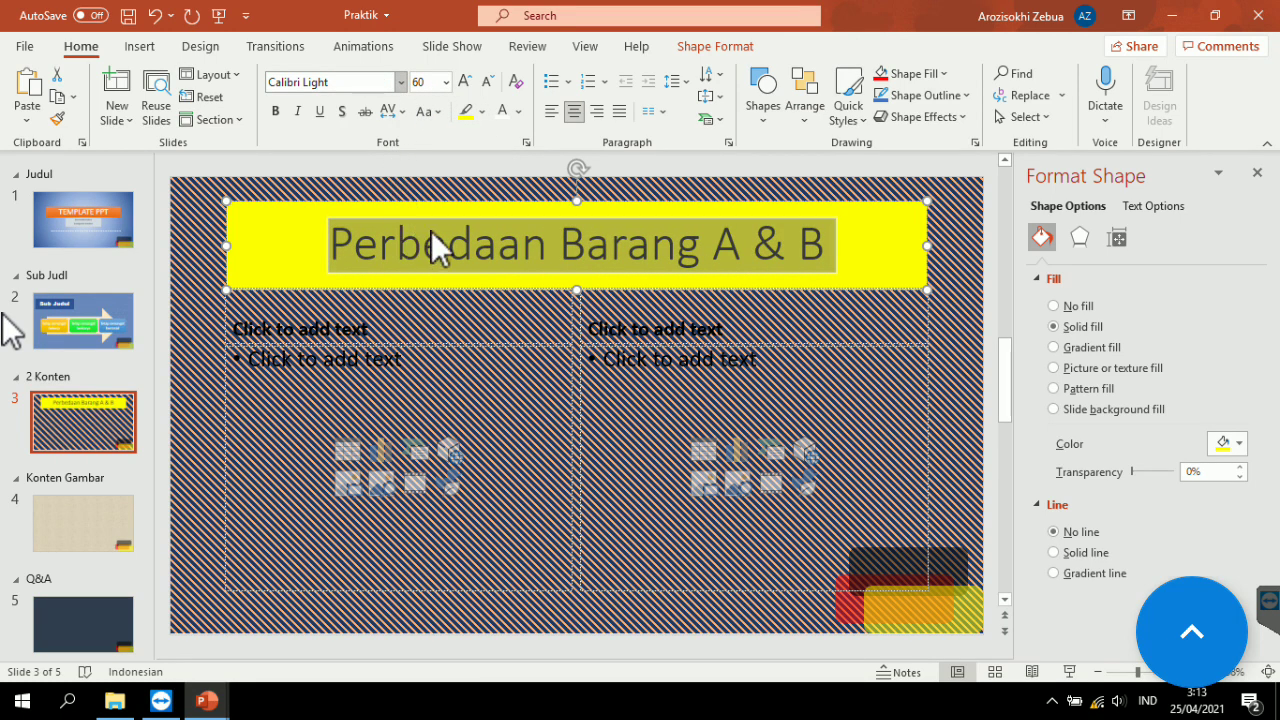
pyautogui.click(400, 82)
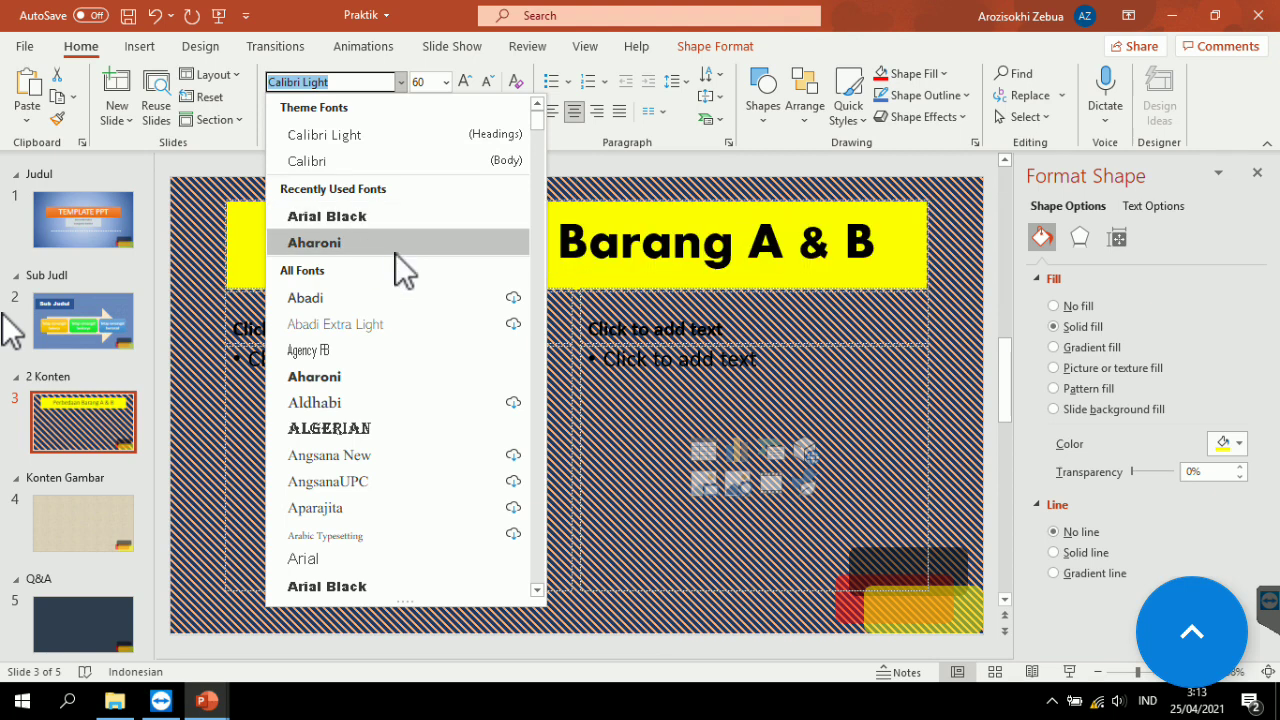
pyautogui.click(395, 245)
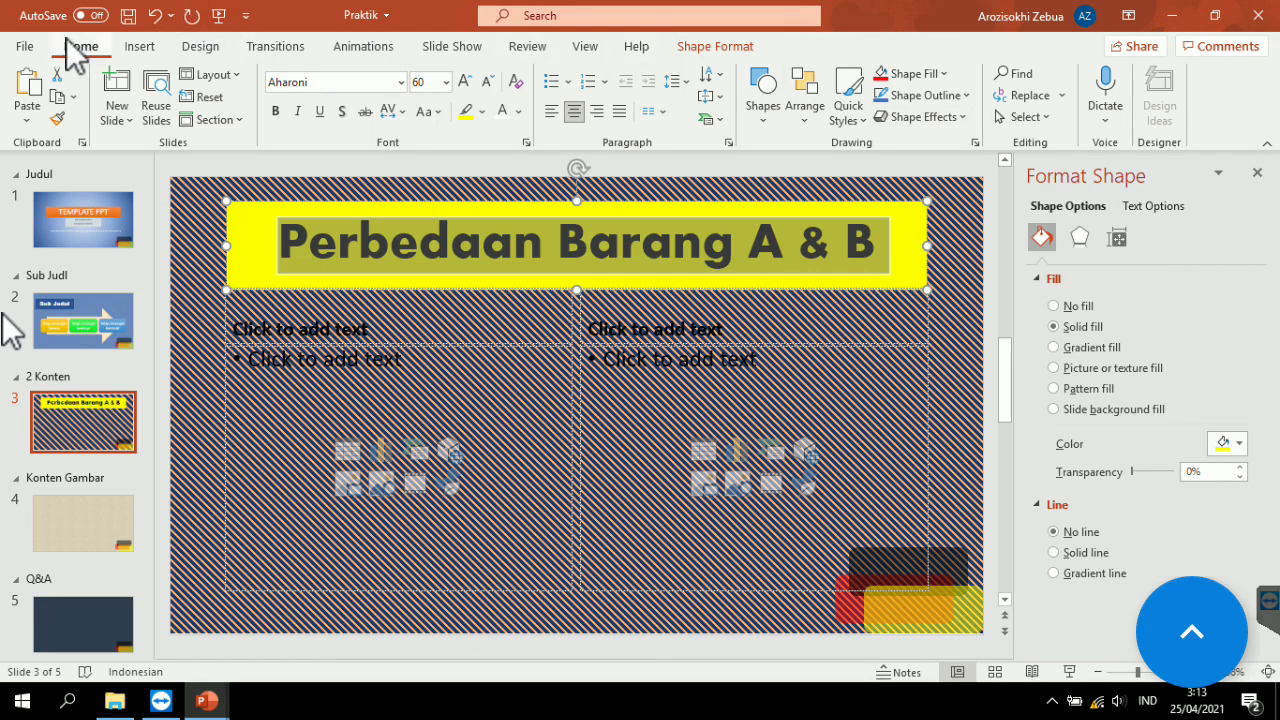
pyautogui.click(696, 47)
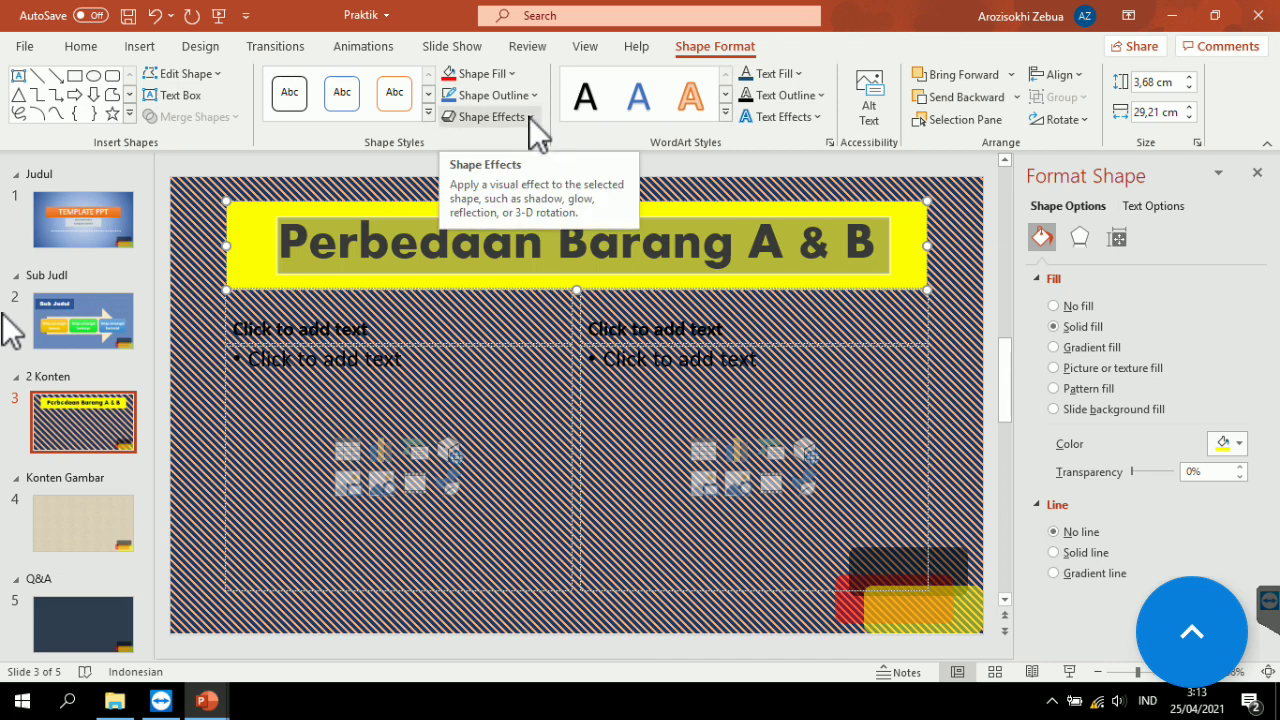
# Add a light glow to the title text 'Perbedaan Barang A & B'.
pyautogui.click(590, 250)
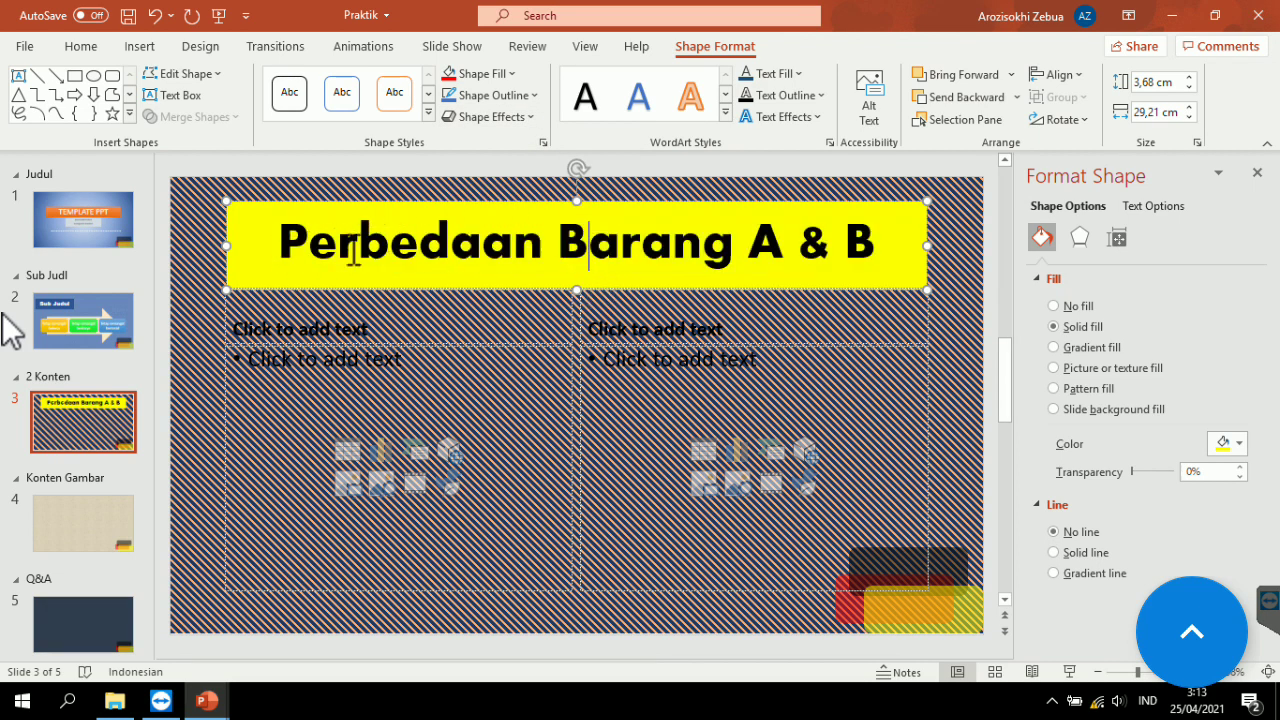
pyautogui.moveTo(354, 255); pyautogui.dragTo(880, 248)
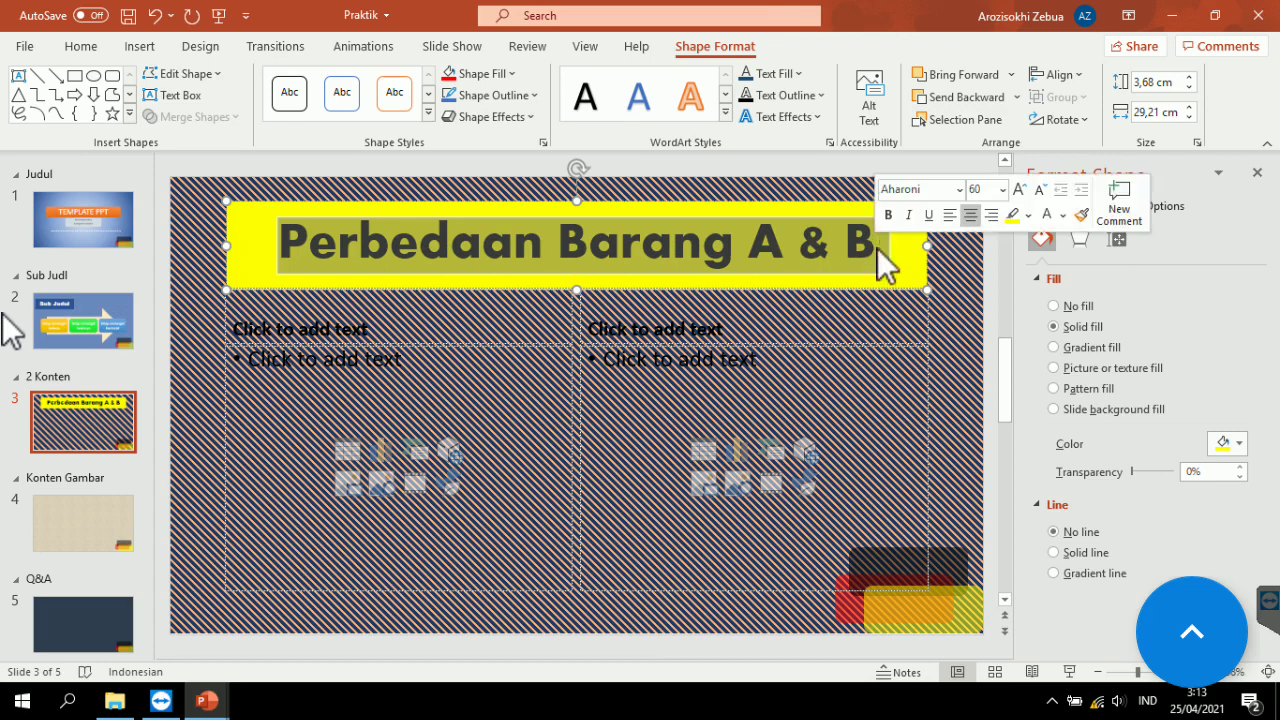
pyautogui.click(819, 119)
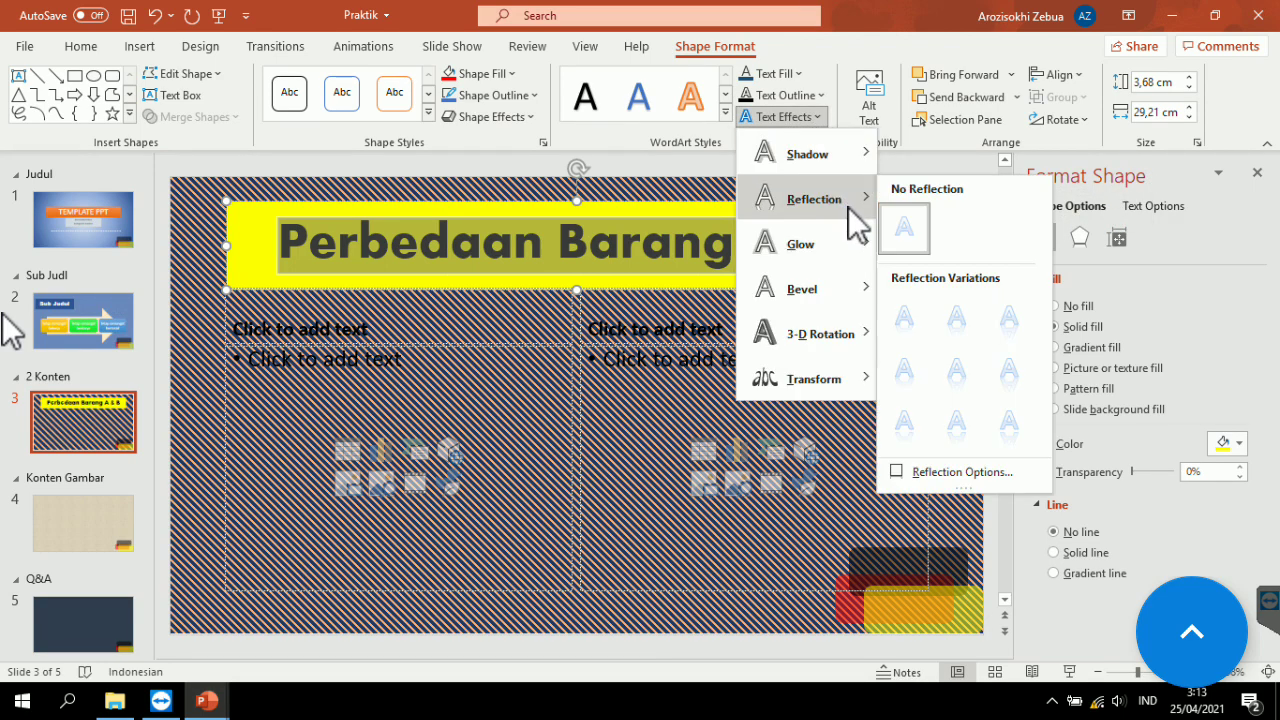
pyautogui.moveTo(805, 243)
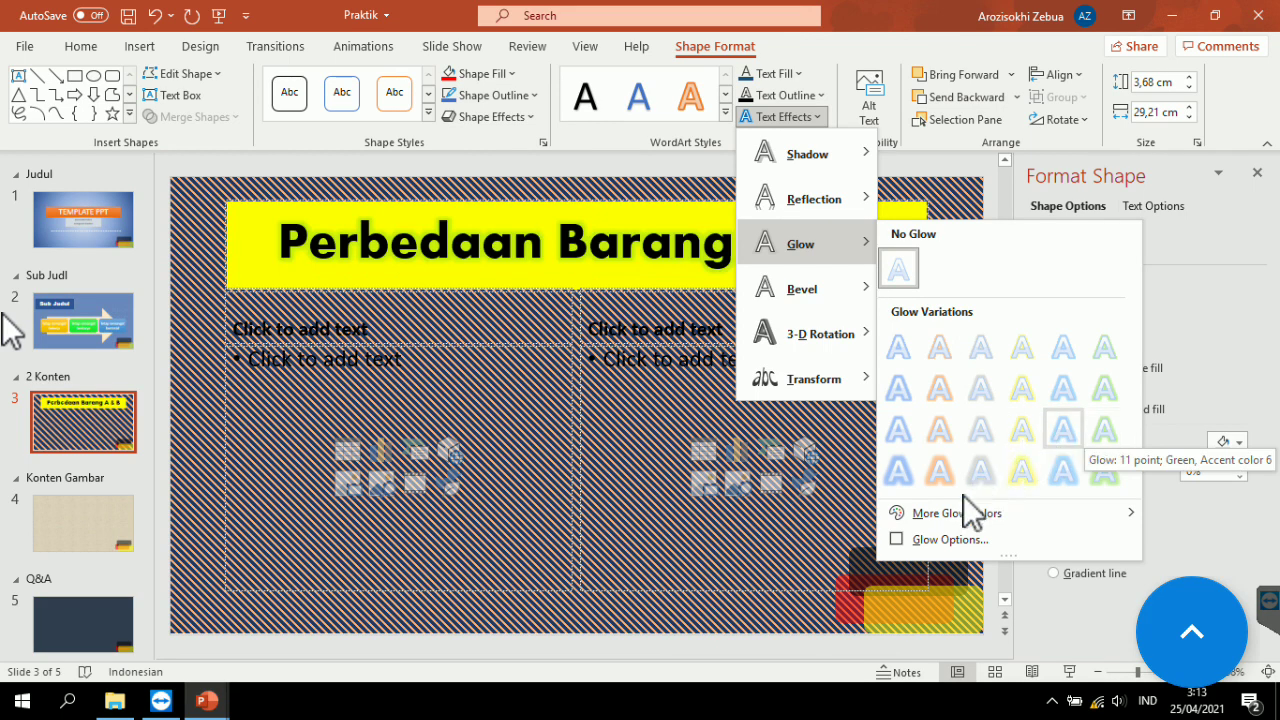
pyautogui.moveTo(956, 513)
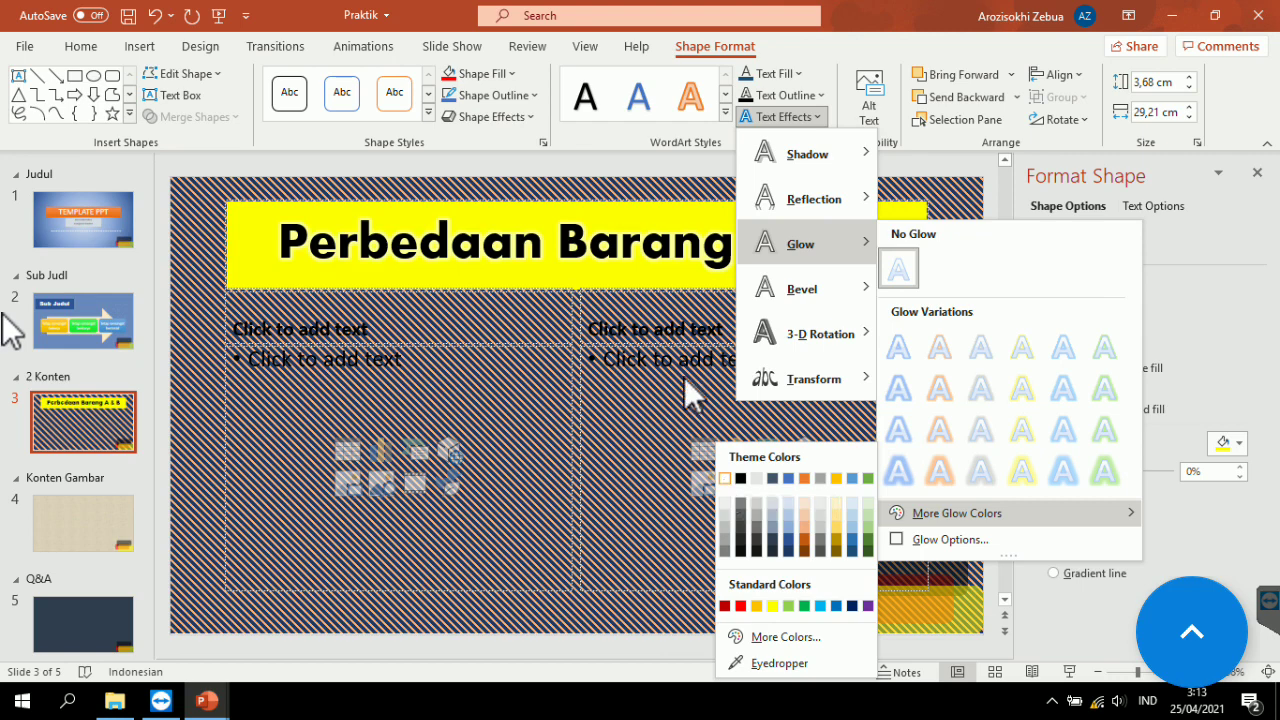
pyautogui.click(701, 245)
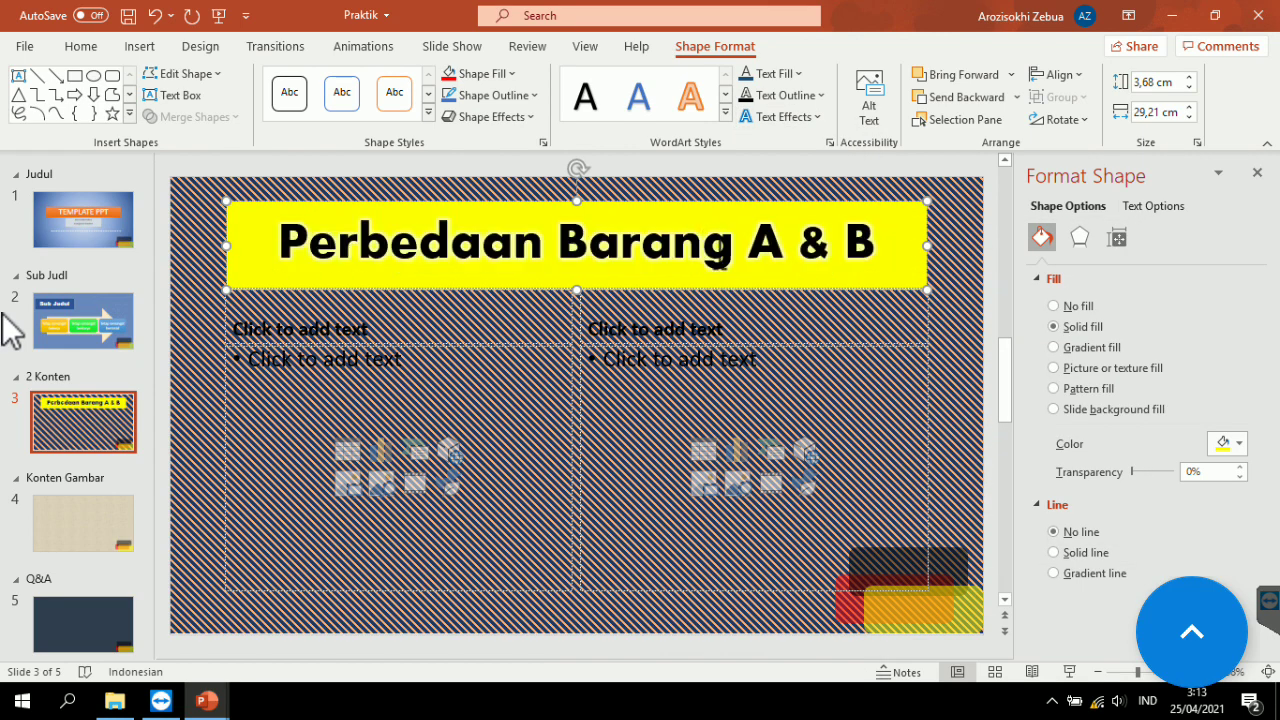
# Give the yellow title box an outer shadow.
pyautogui.scroll(1, 716, 255)
pyautogui.scroll(1, 720, 240)
pyautogui.scroll(1, 680, 320)
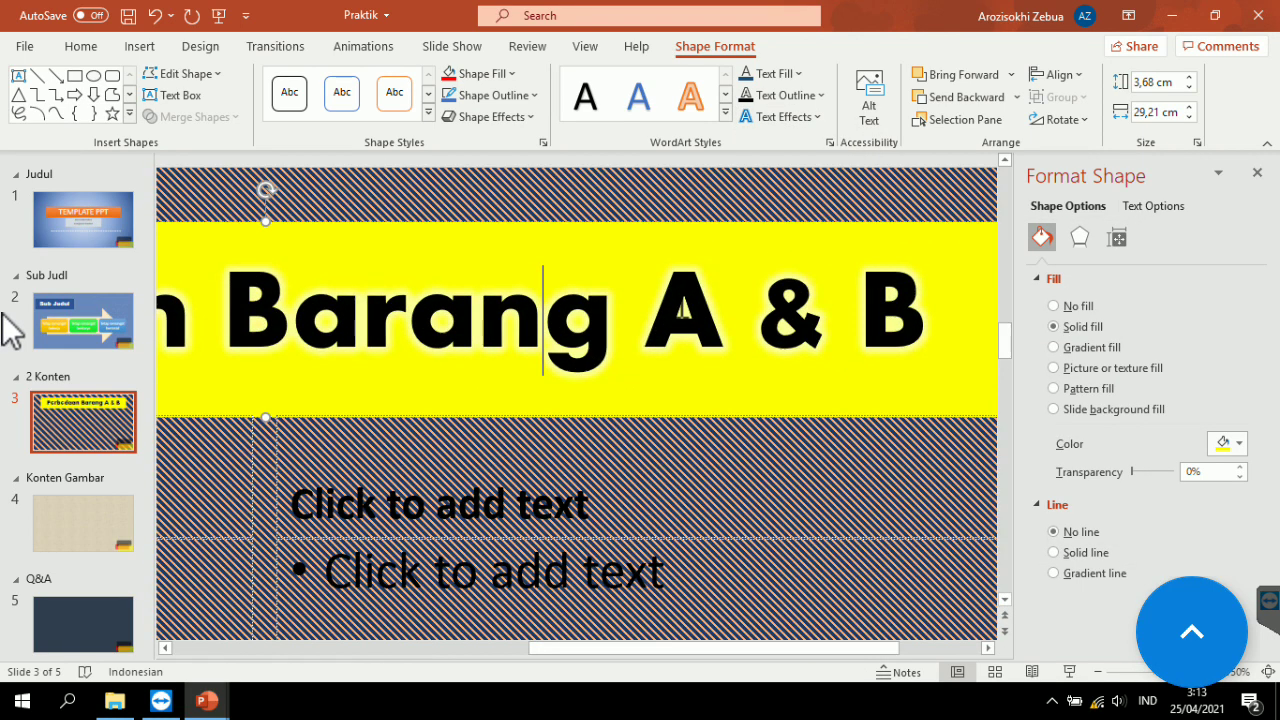
pyautogui.scroll(-2, 681, 308)
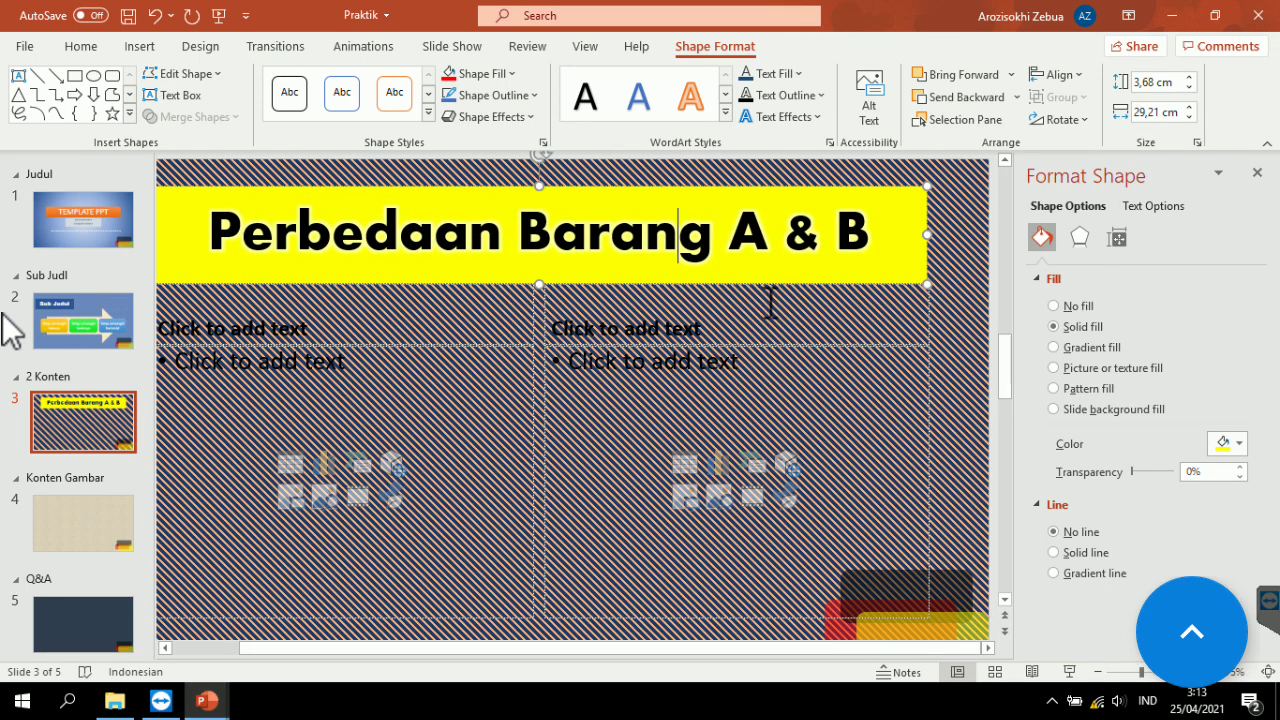
pyautogui.scroll(-1, 770, 300)
pyautogui.press('End')
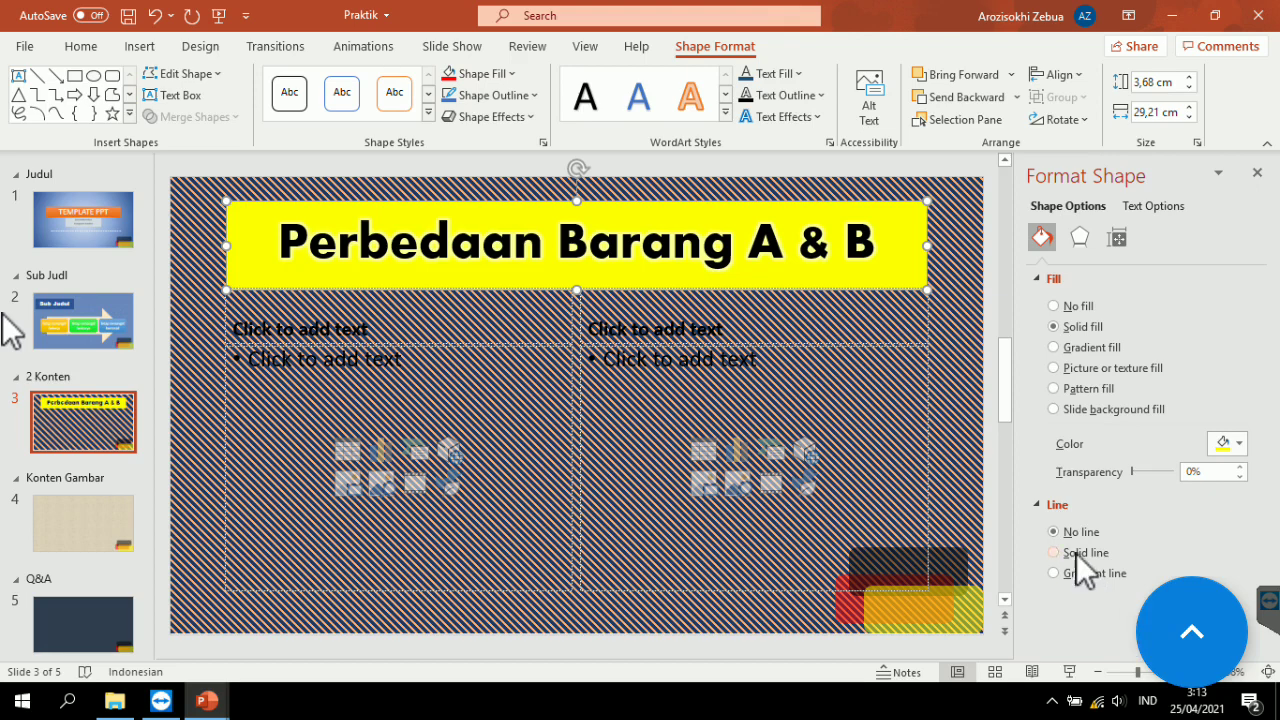
pyautogui.click(540, 117)
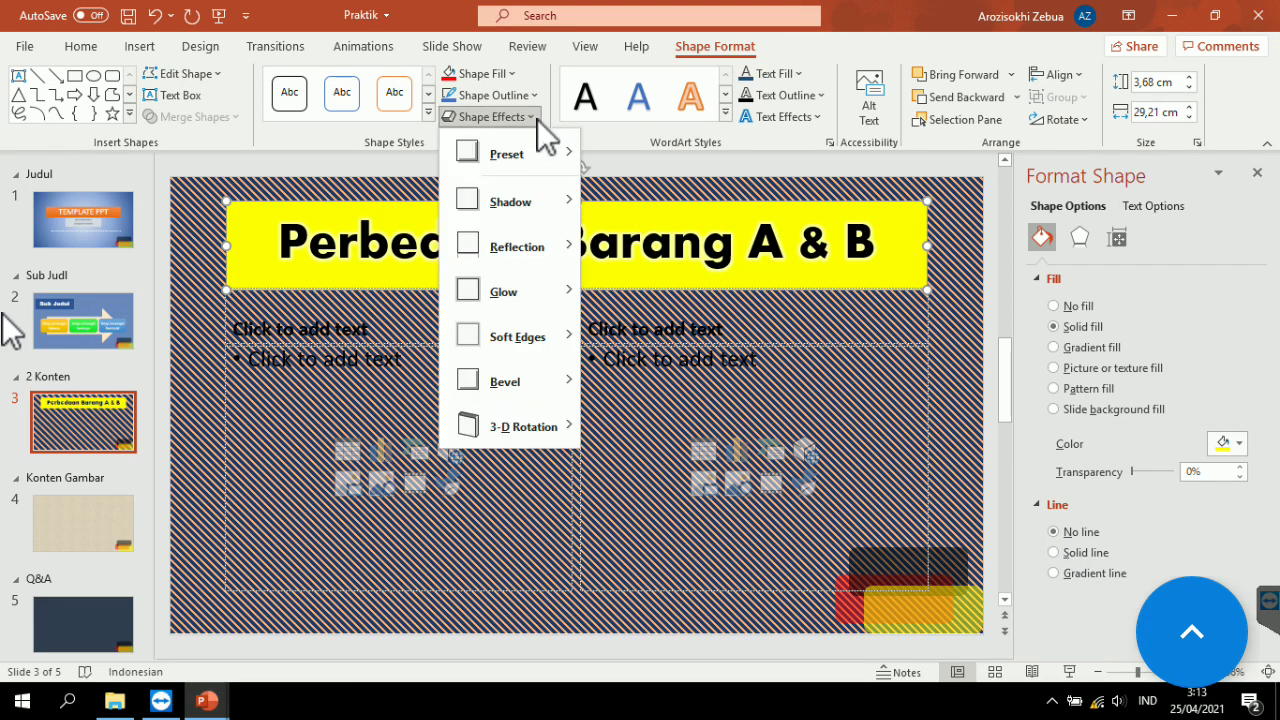
pyautogui.moveTo(510, 201)
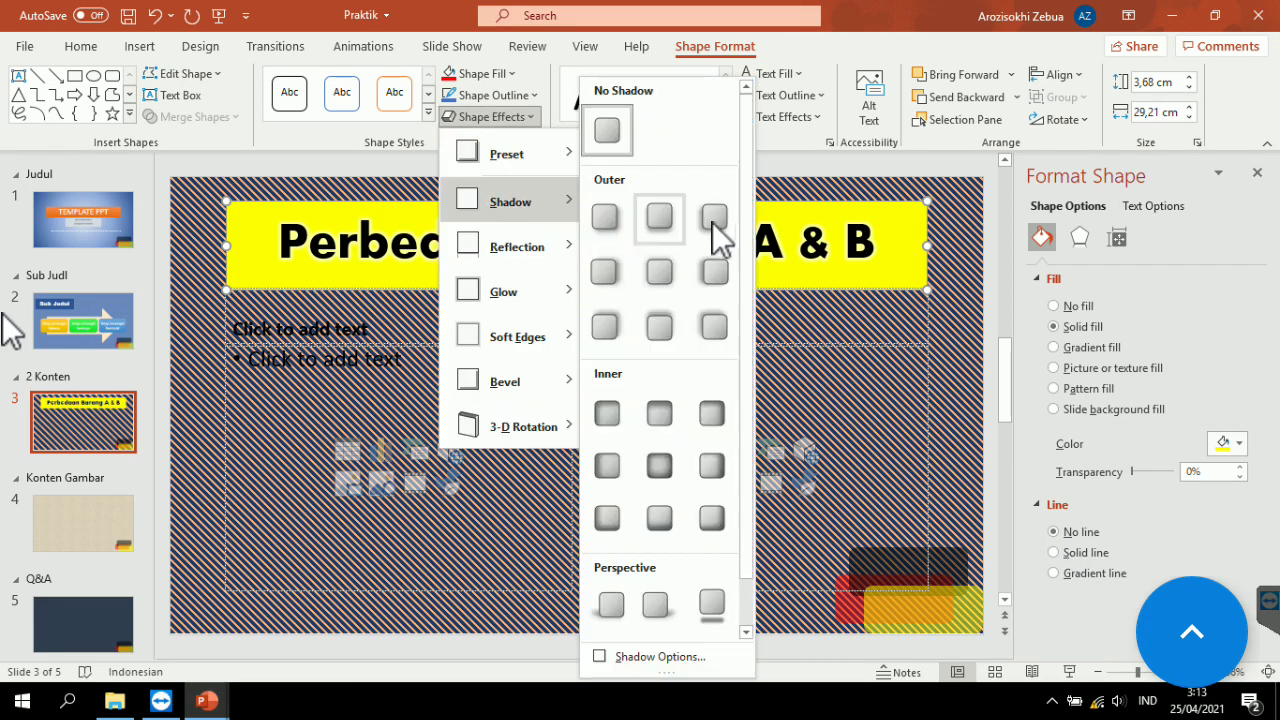
pyautogui.click(709, 320)
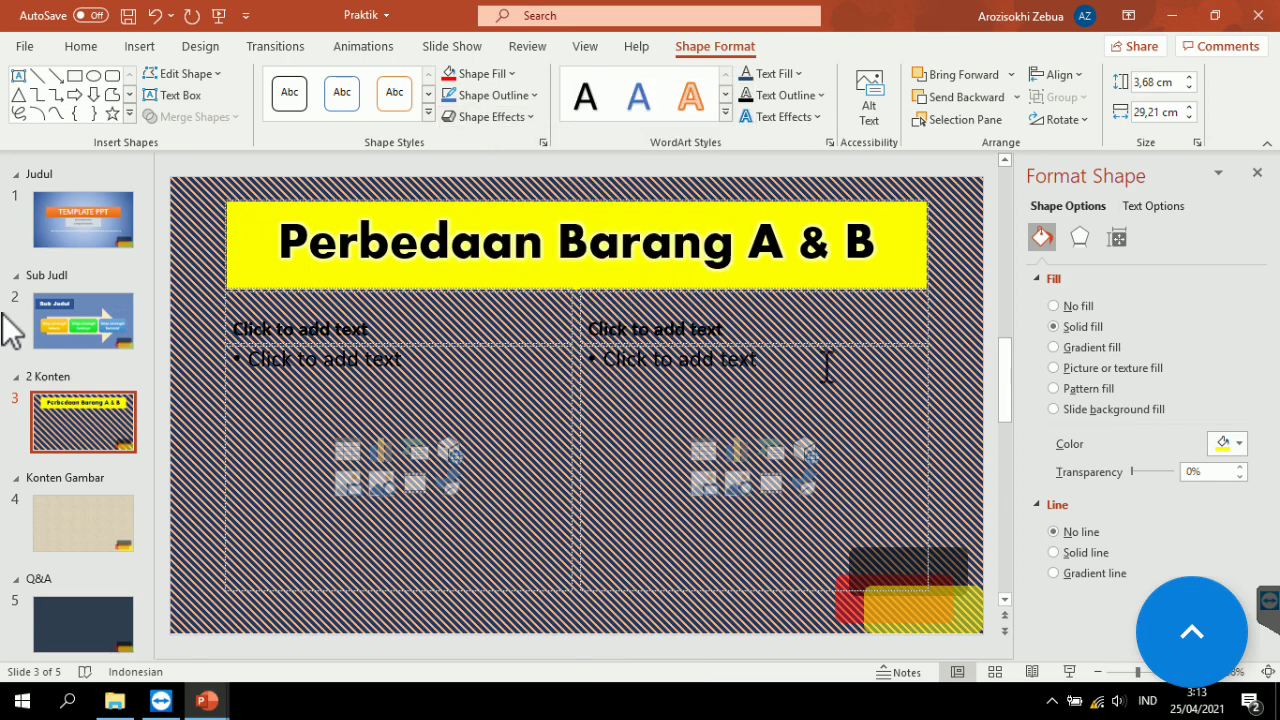
# Type 'Barang A' and 'Barang B' as the left and right column headings.
pyautogui.click(825, 350)
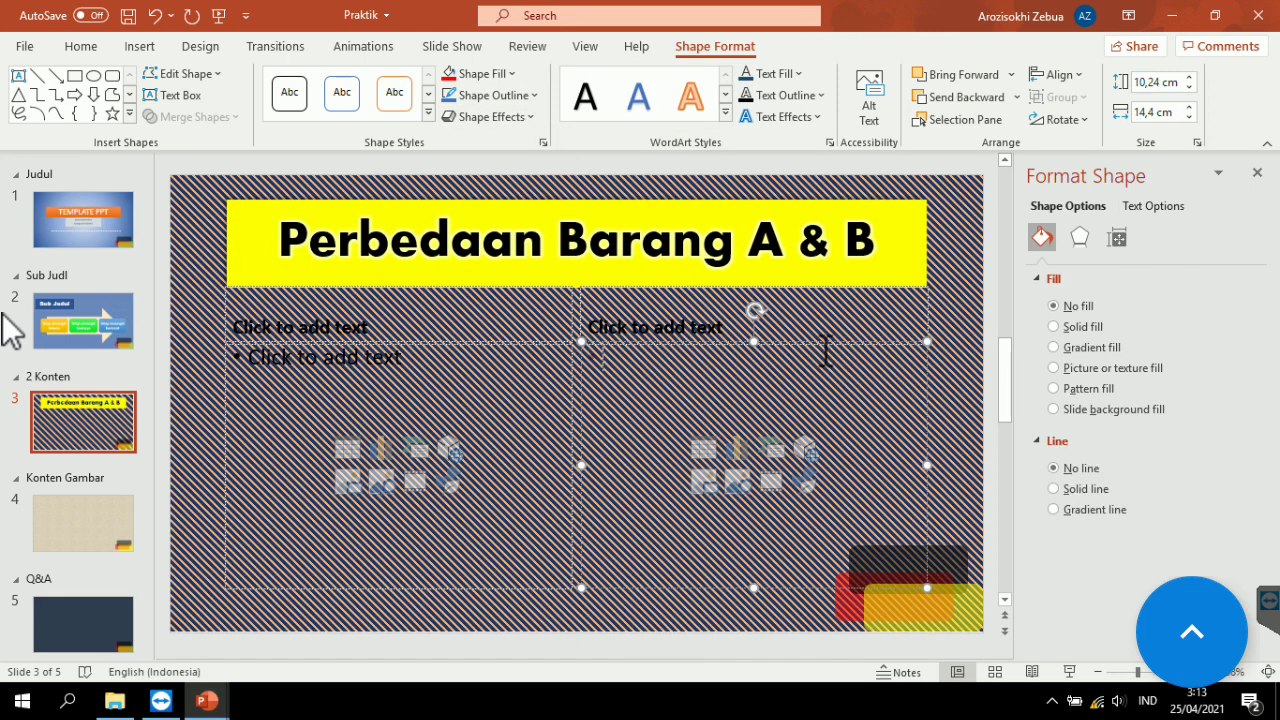
pyautogui.click(397, 322)
pyautogui.write('Barang A')
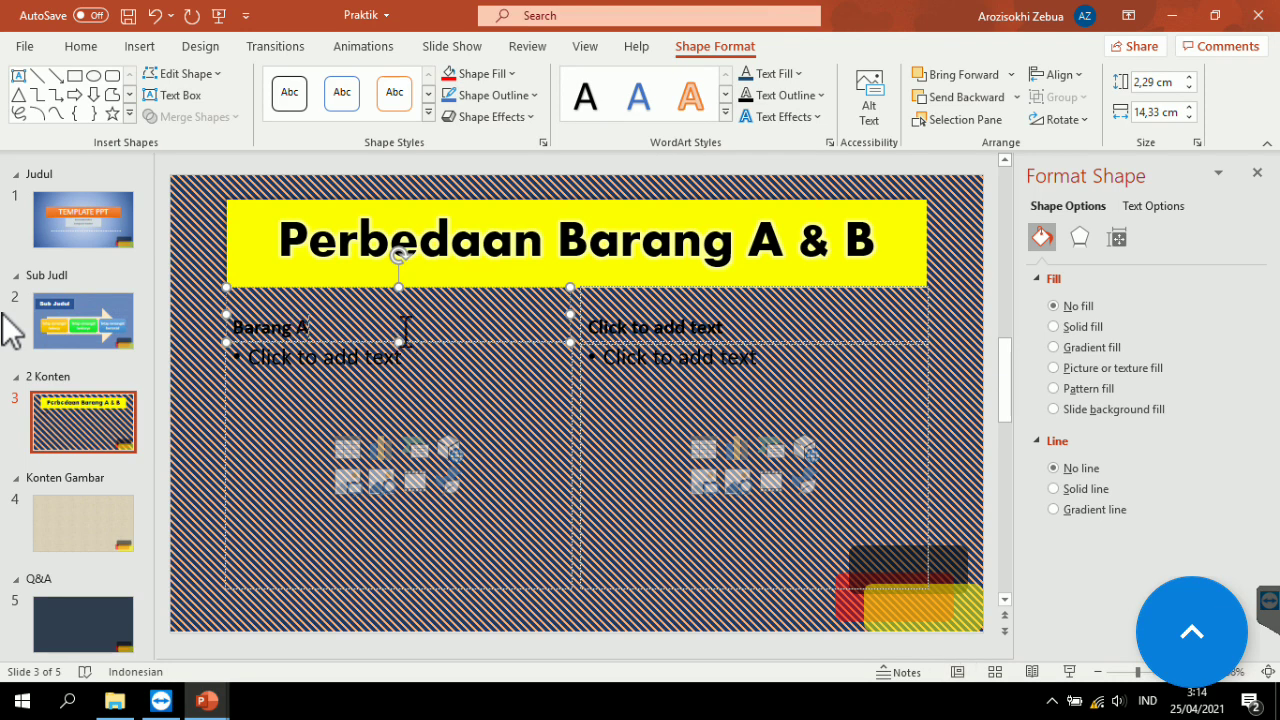
pyautogui.click(737, 327)
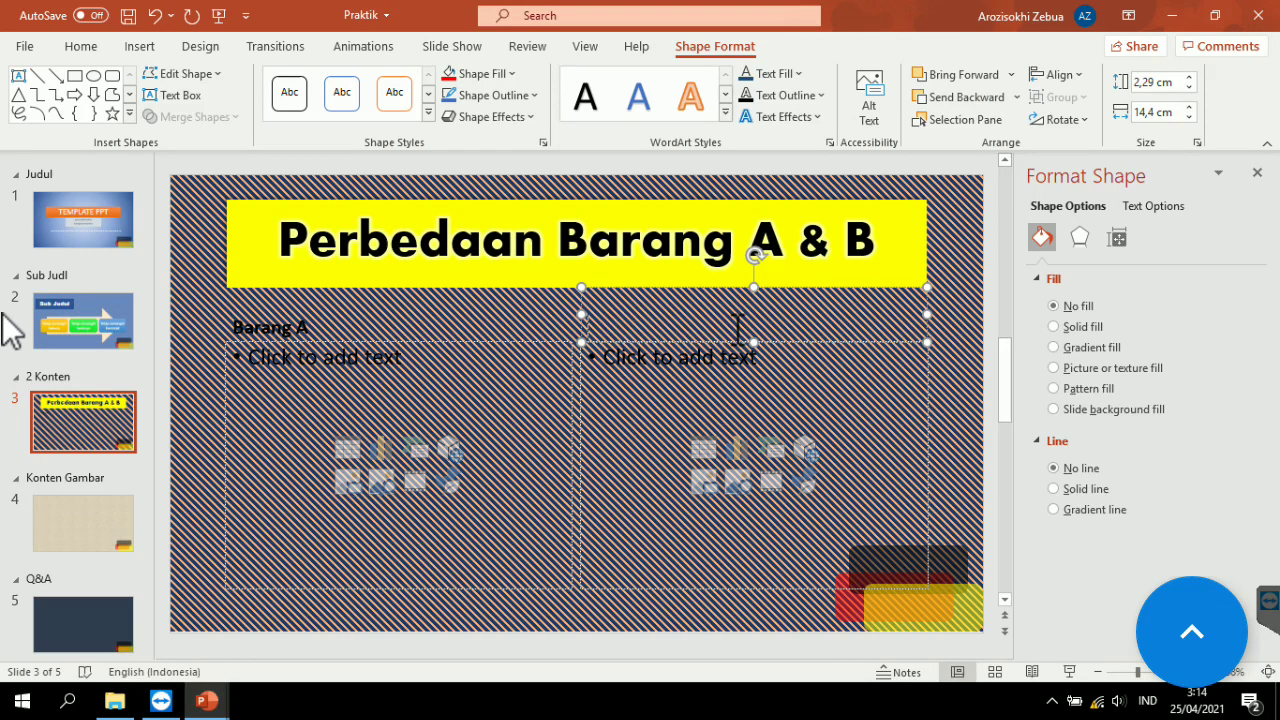
pyautogui.write('Barang')
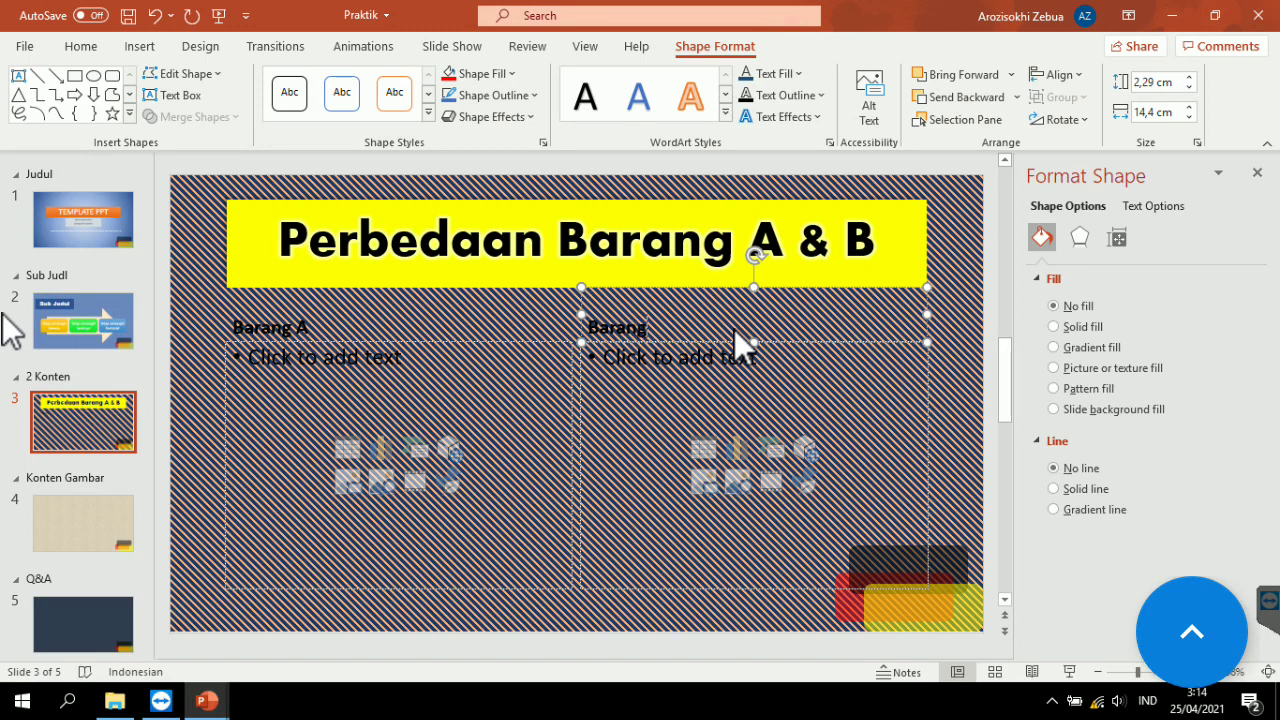
pyautogui.write(' B')
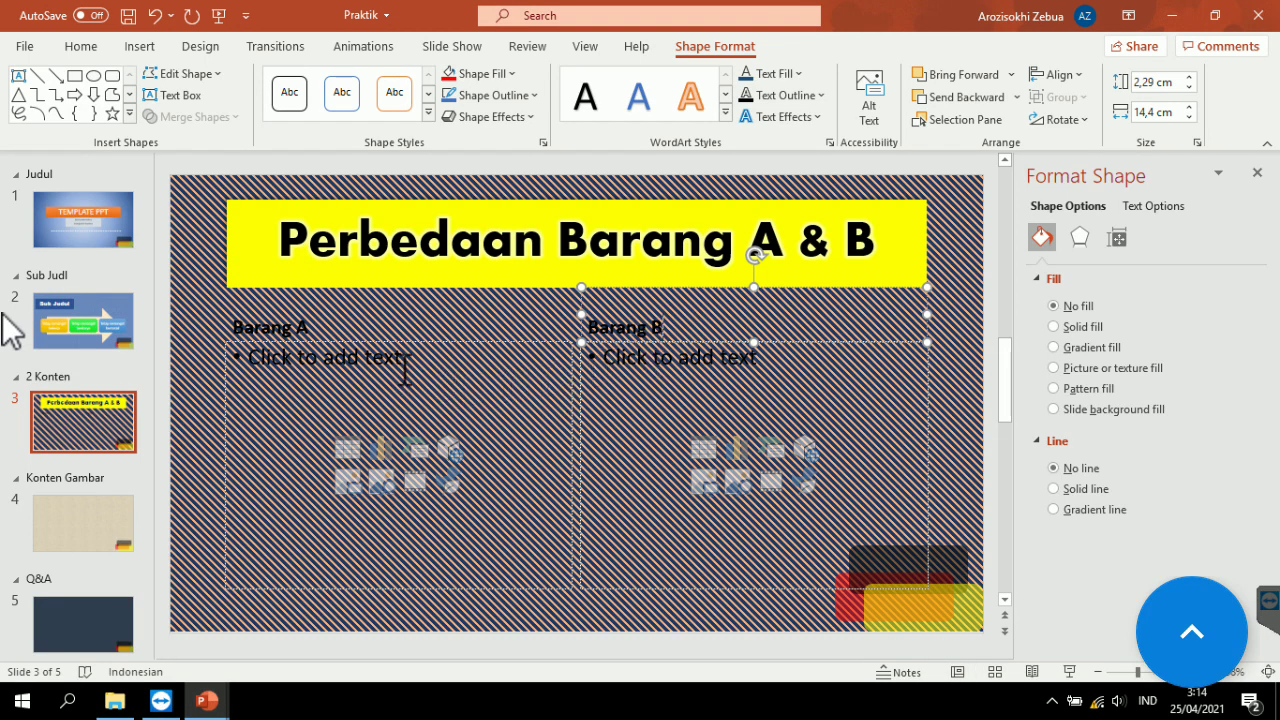
# List Satu A, Dua A and Tiga A as bullets in the left column.
pyautogui.click(404, 366)
pyautogui.write('Sat')
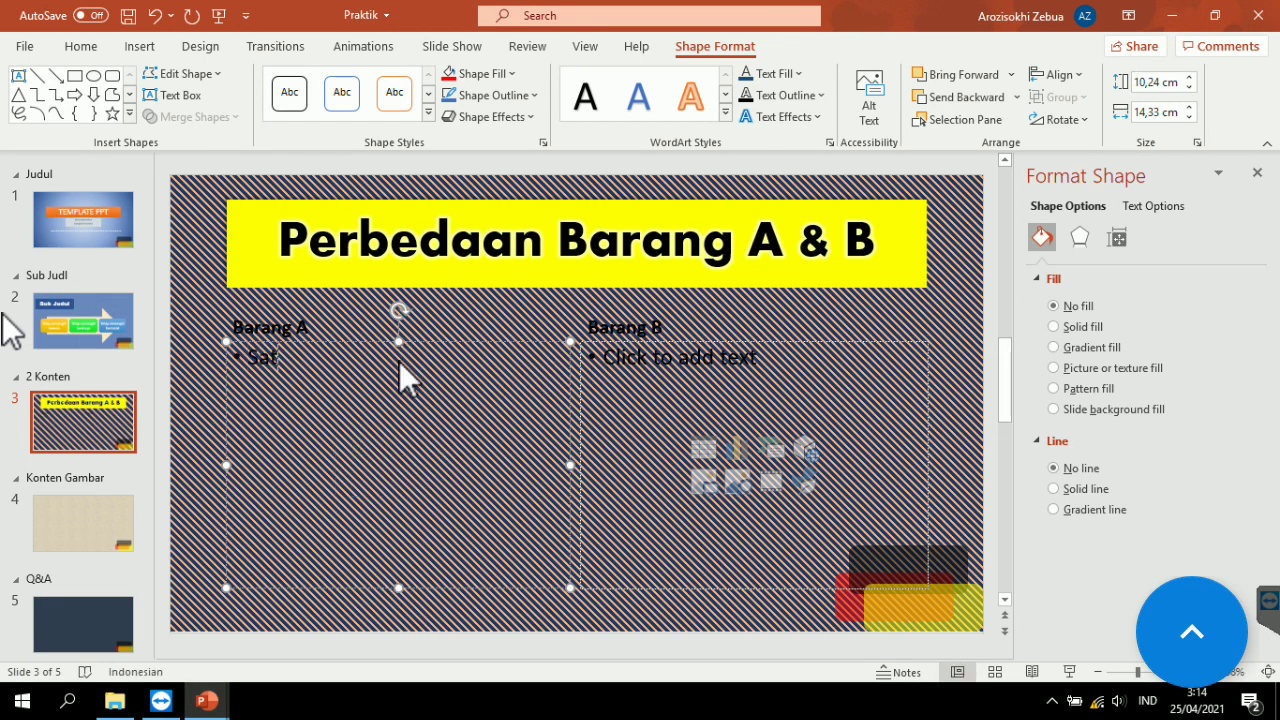
pyautogui.write('u A')
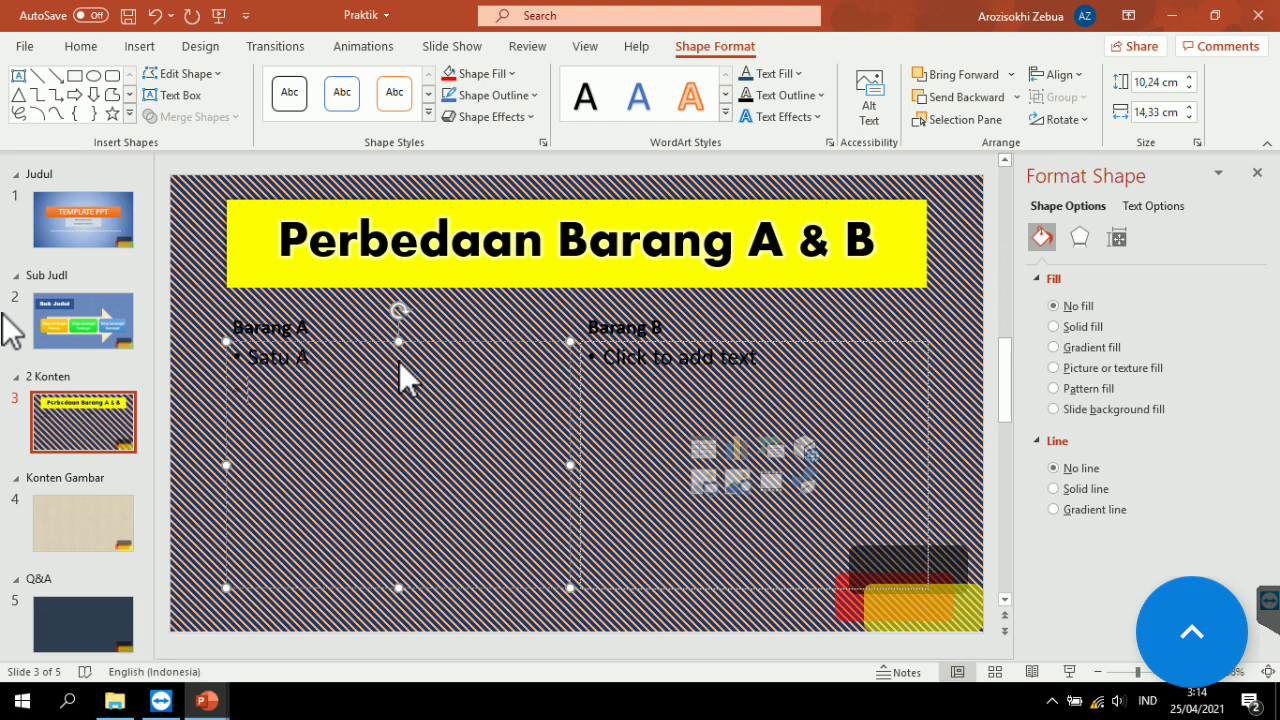
pyautogui.press('Return')
pyautogui.write('Dua A')
pyautogui.press('Return')
pyautogui.write('Tiga A')
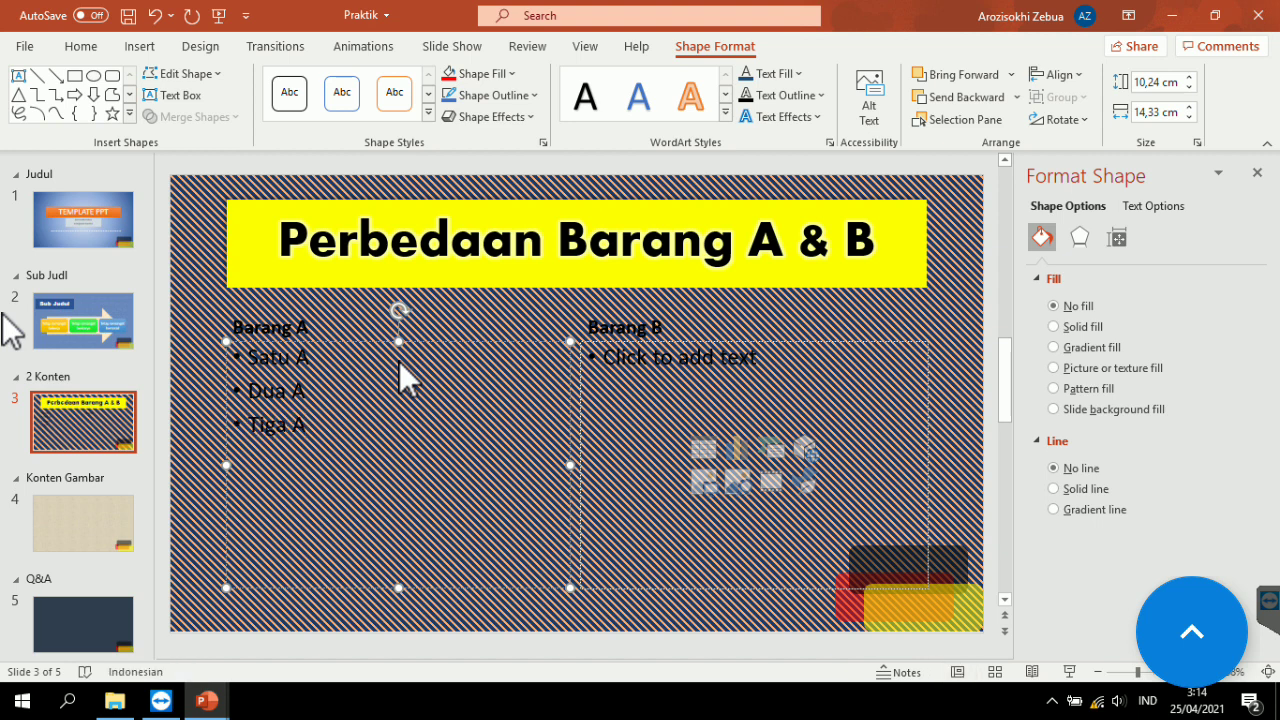
# List Satu B, Dua B and Tiga B as bullets in the right column.
pyautogui.click(669, 360)
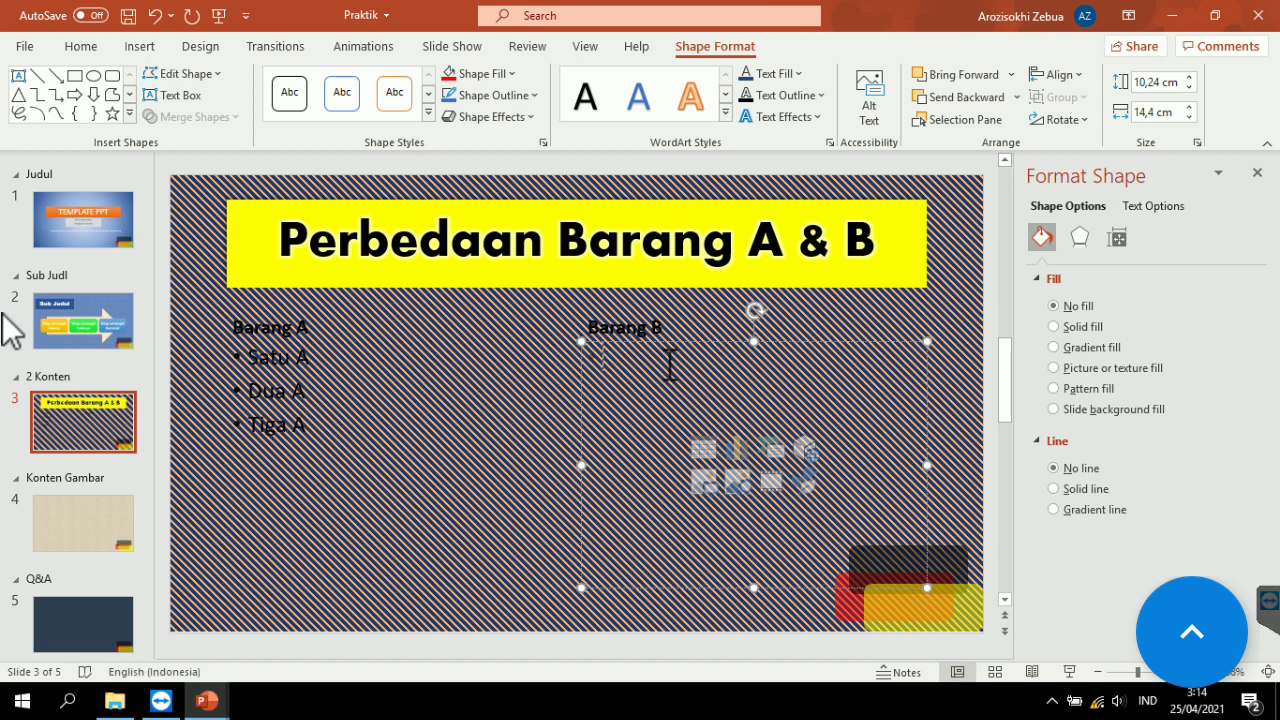
pyautogui.write('Satu B ')
pyautogui.write('Dua')
pyautogui.write(' B')
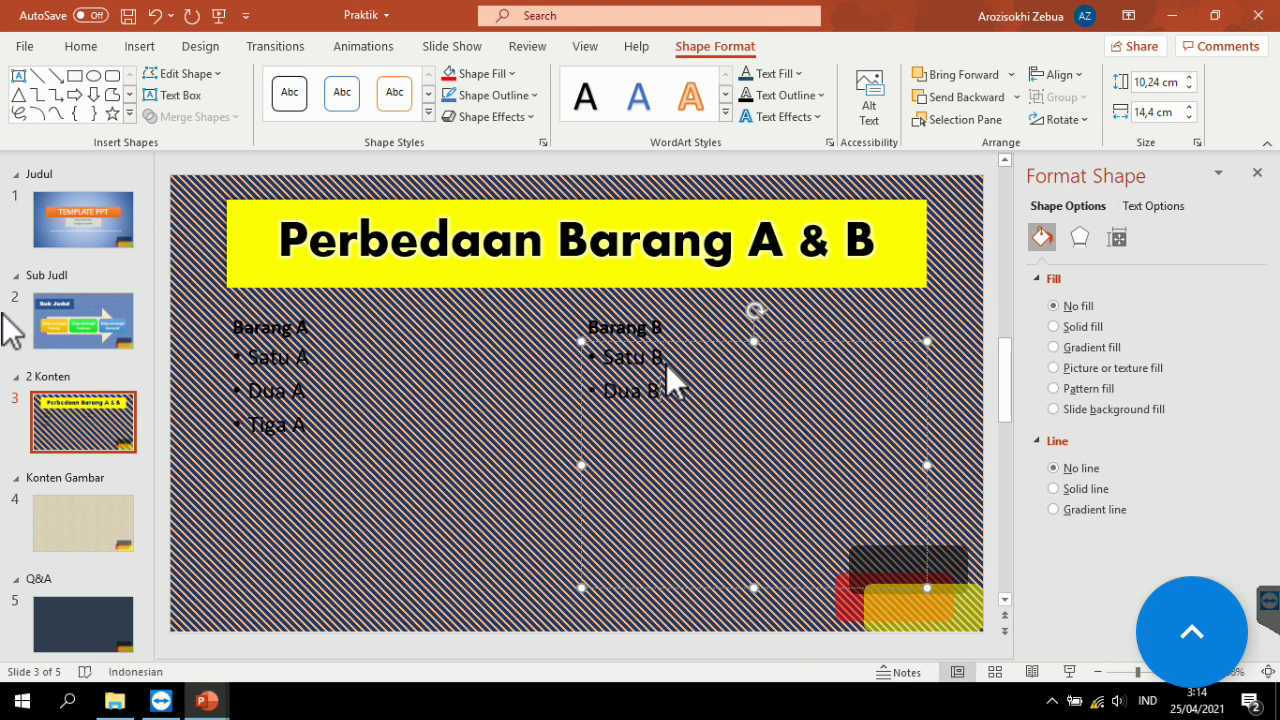
pyautogui.press('Return')
pyautogui.write('Tiga B')
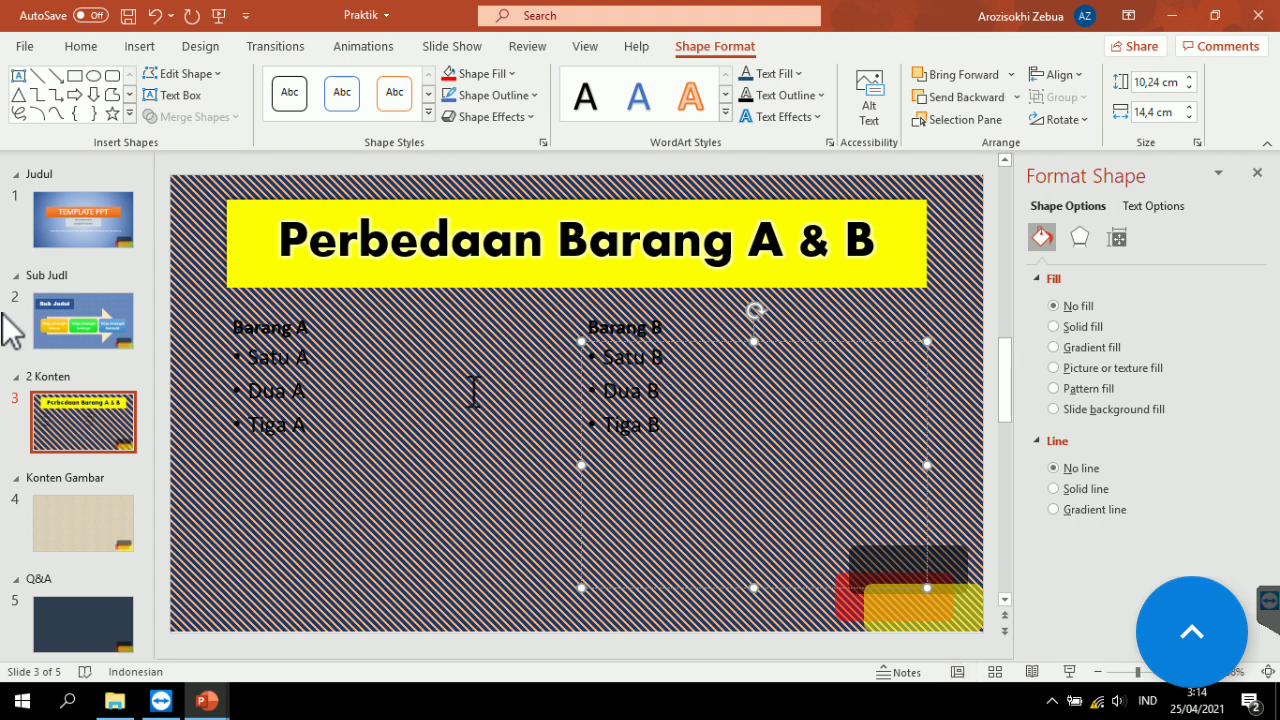
pyautogui.click(380, 372)
pyautogui.moveTo(310, 325); pyautogui.dragTo(340, 333)
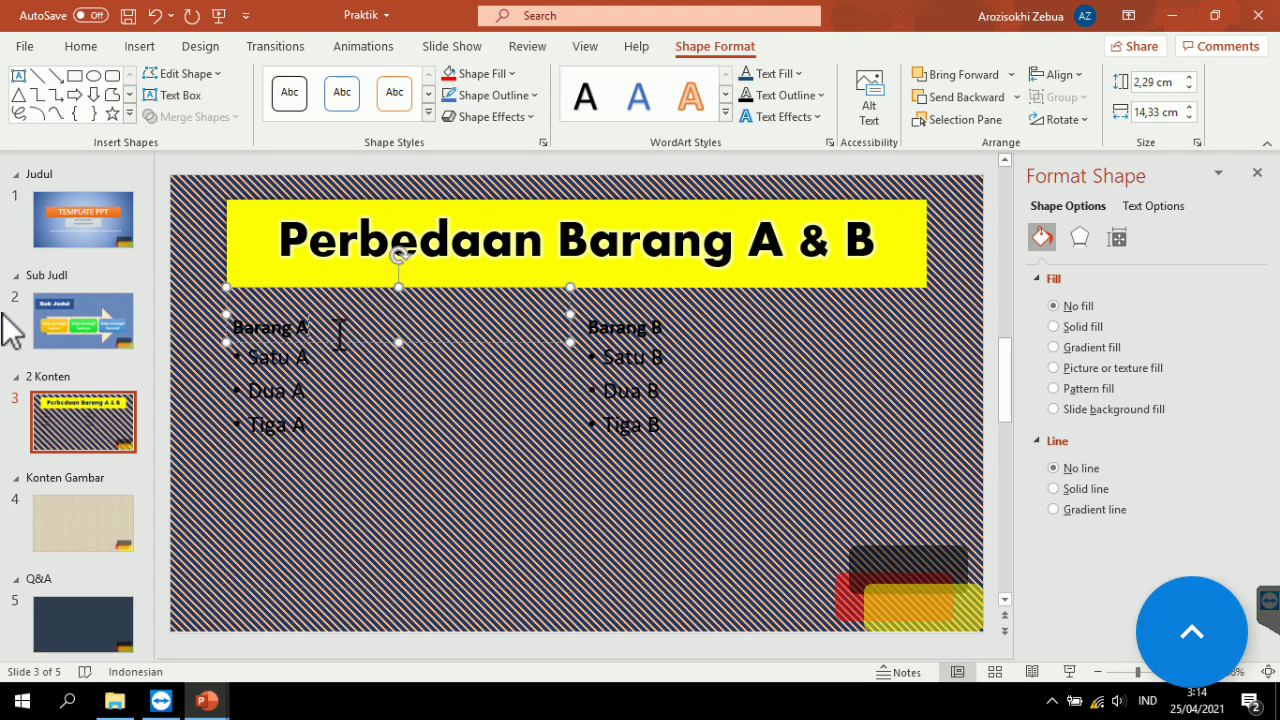
# Shorten the Barang A heading box and give it a solid light blue fill.
pyautogui.moveTo(399, 287); pyautogui.dragTo(399, 310)
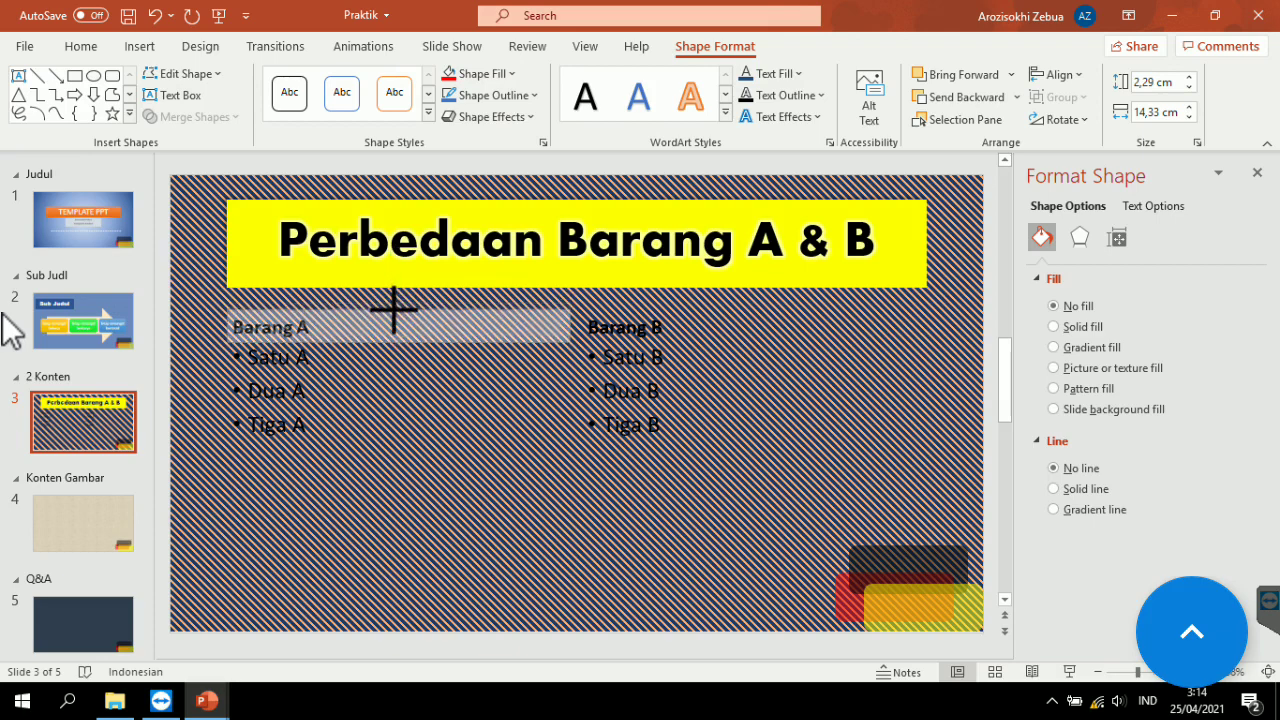
pyautogui.click(366, 309)
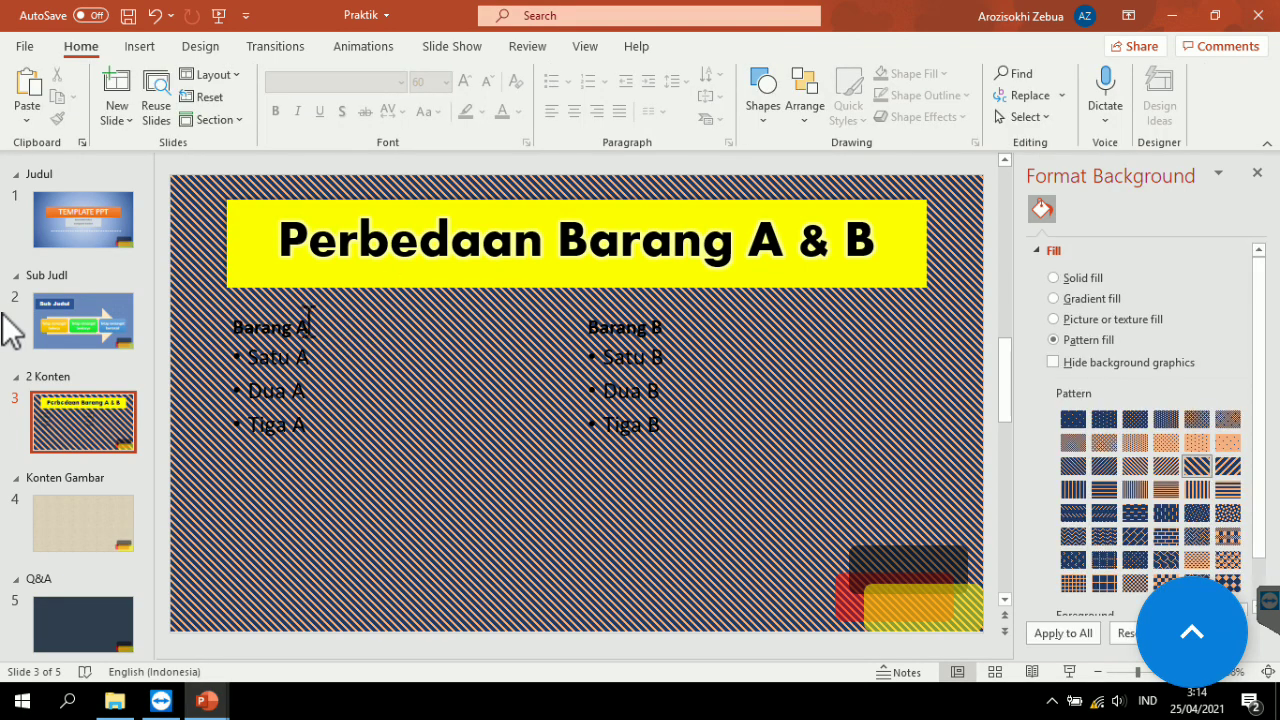
pyautogui.click(302, 325)
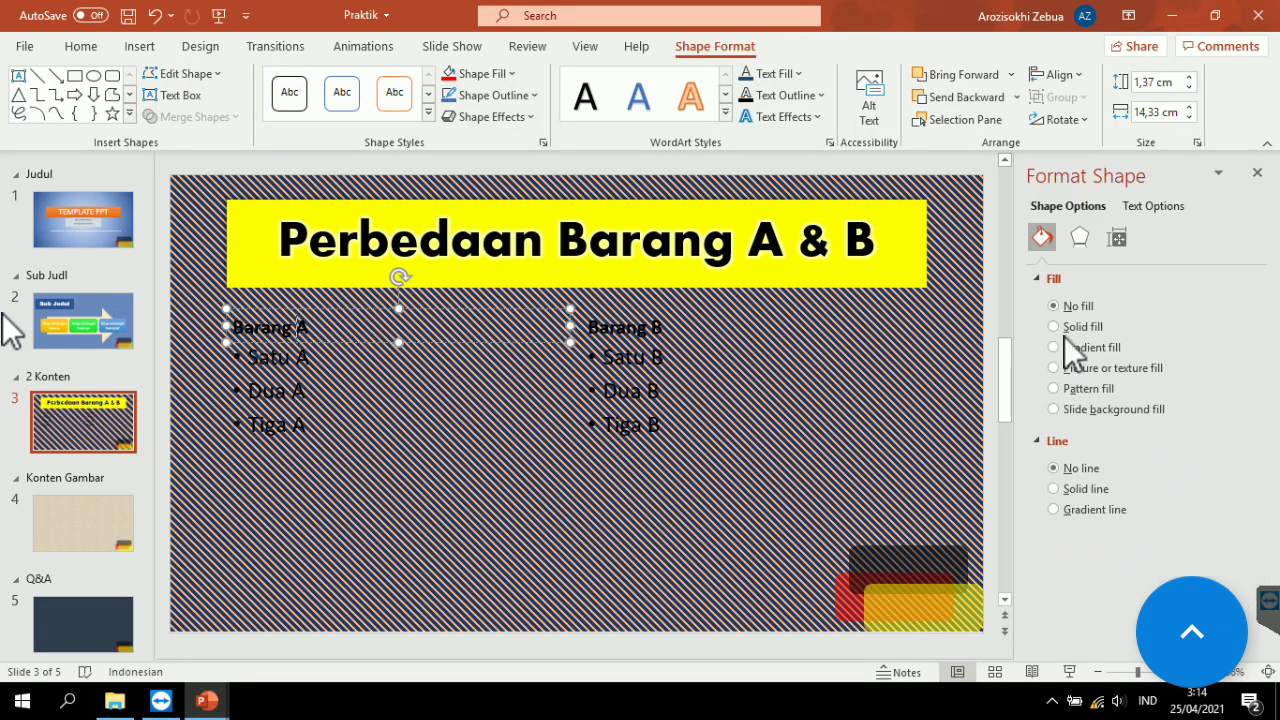
pyautogui.click(1066, 326)
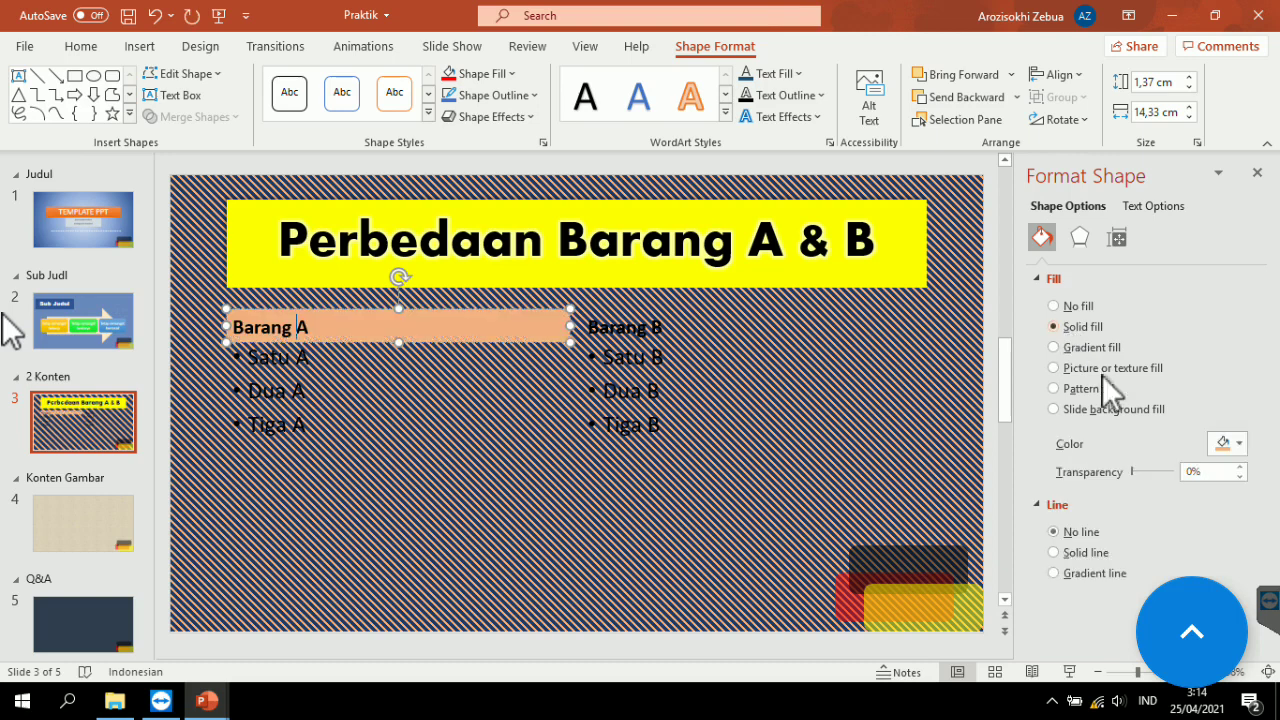
pyautogui.click(1238, 446)
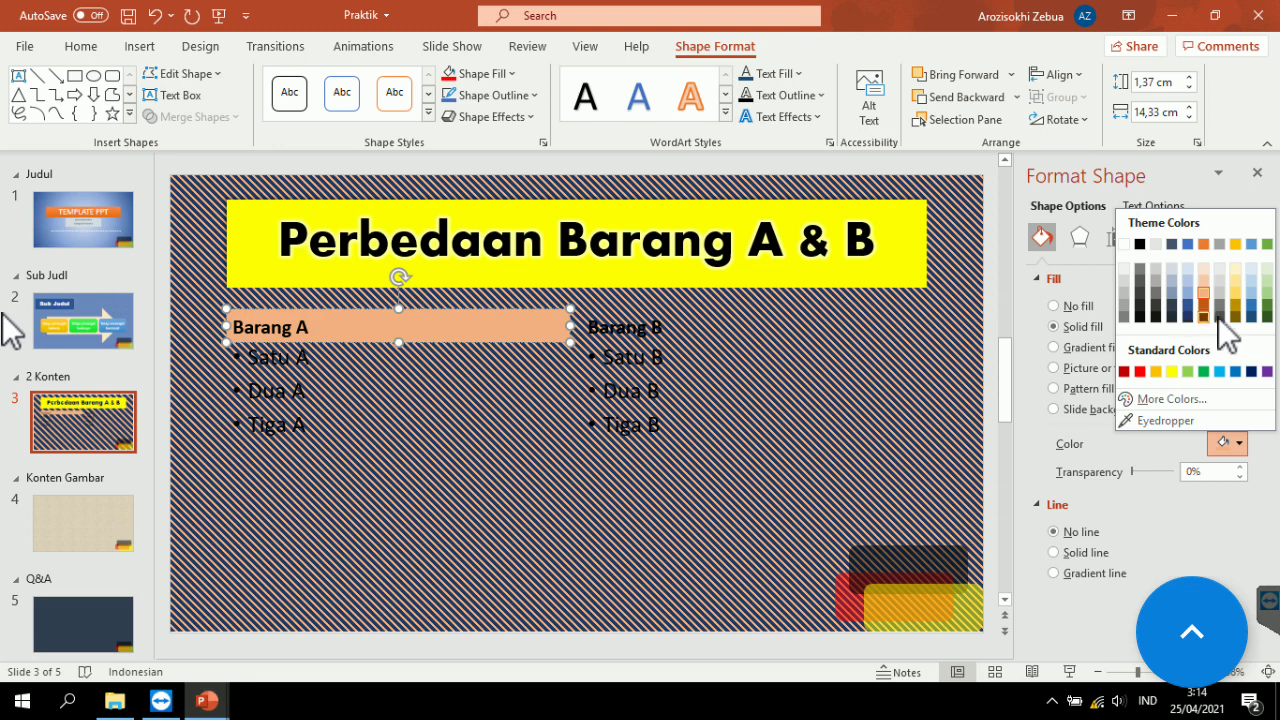
pyautogui.click(1236, 245)
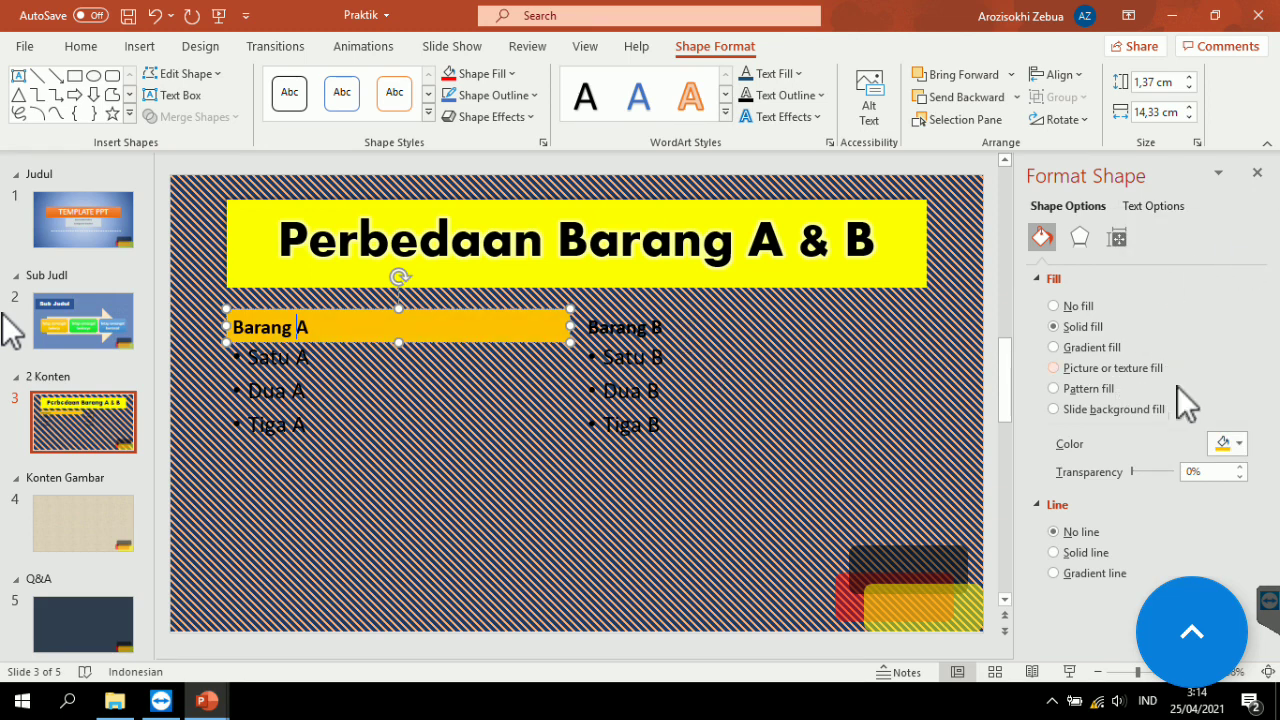
pyautogui.click(1238, 443)
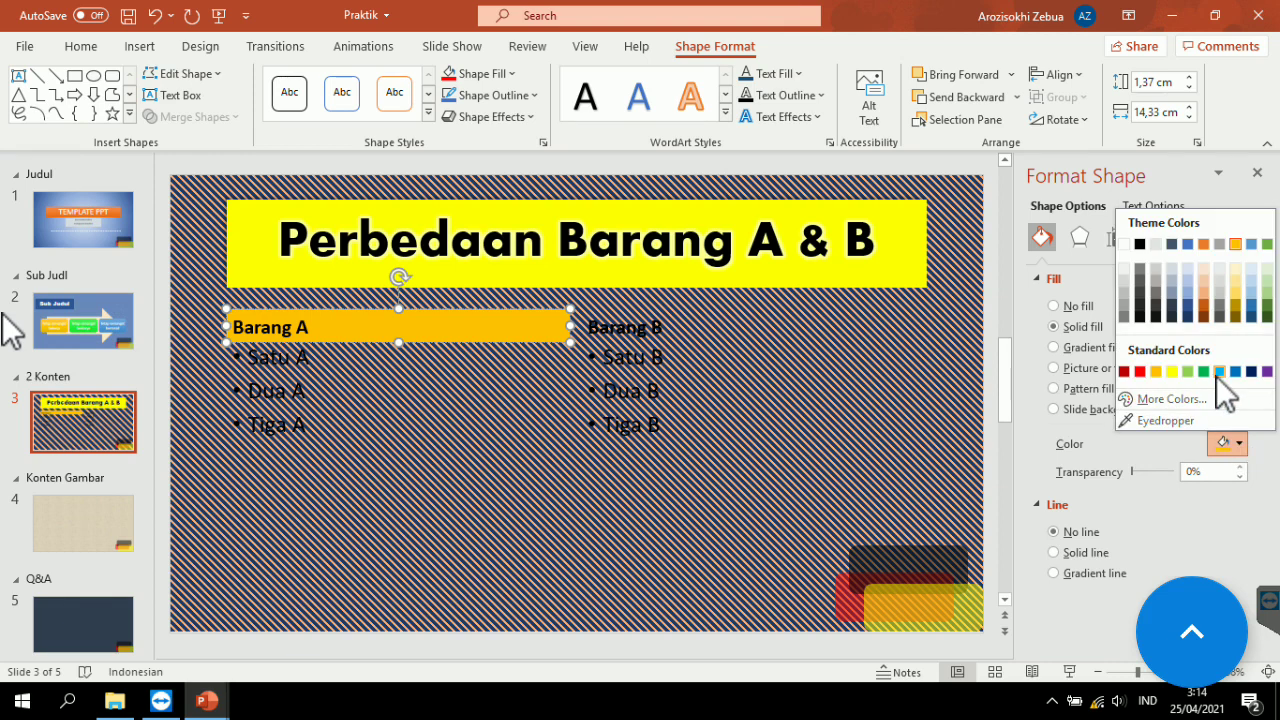
pyautogui.click(1219, 371)
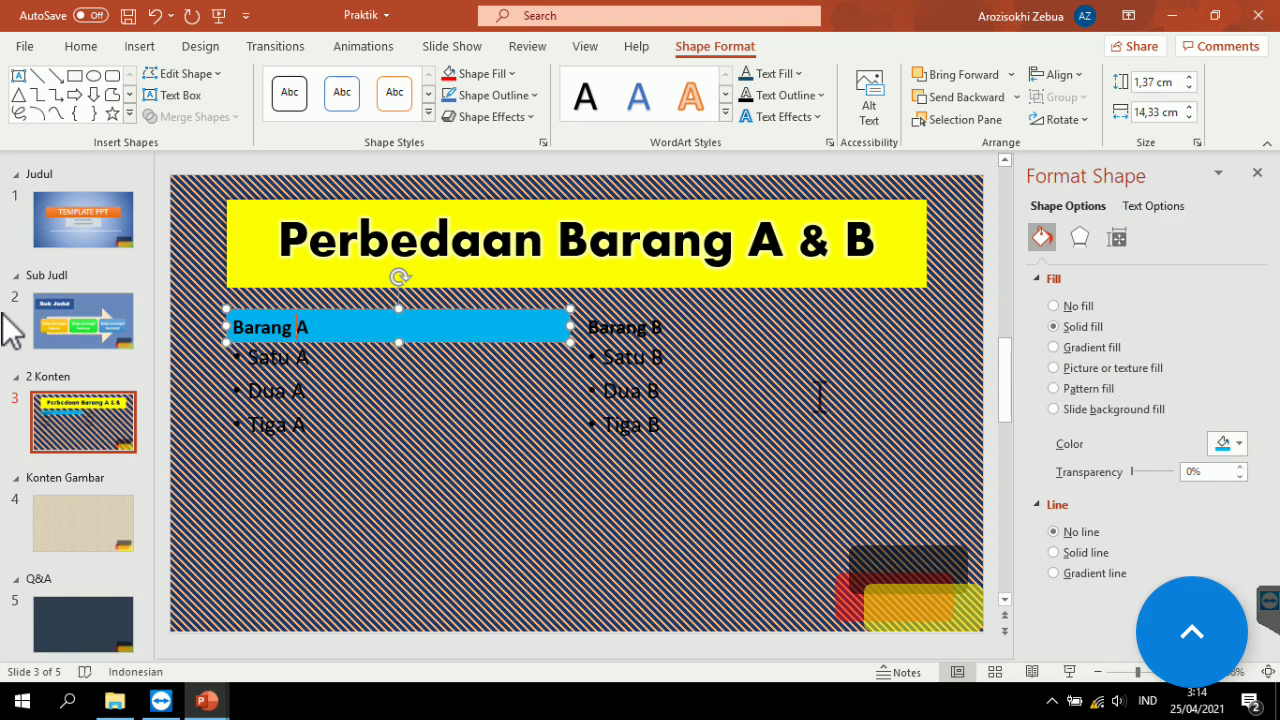
# Fill the Barang B heading box dark green and shorten it to match Barang A.
pyautogui.click(627, 327)
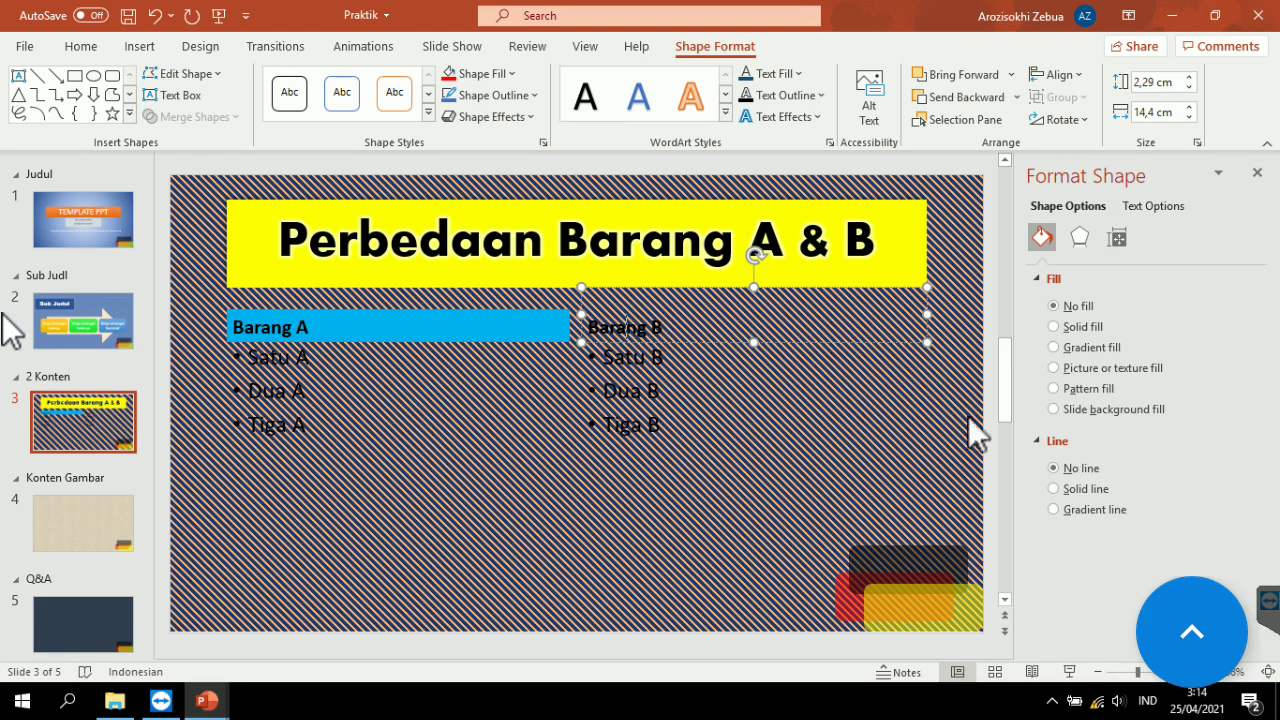
pyautogui.click(1069, 327)
pyautogui.click(1240, 444)
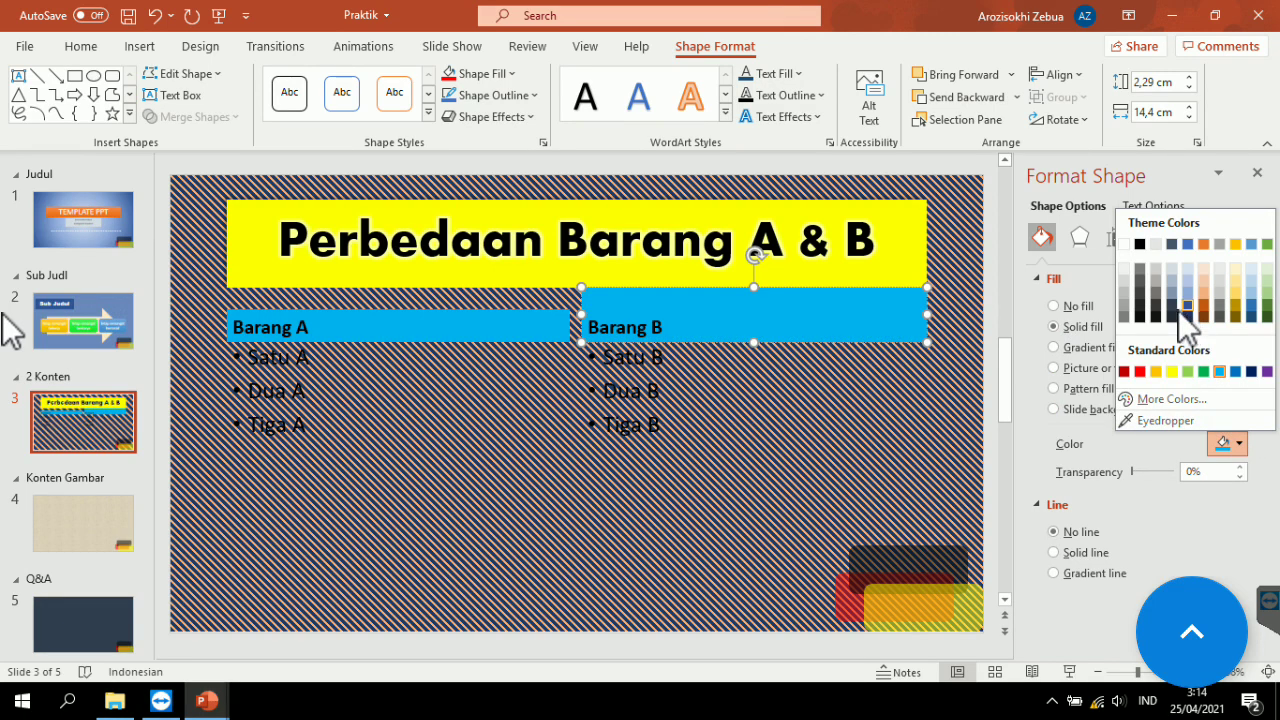
pyautogui.click(1267, 316)
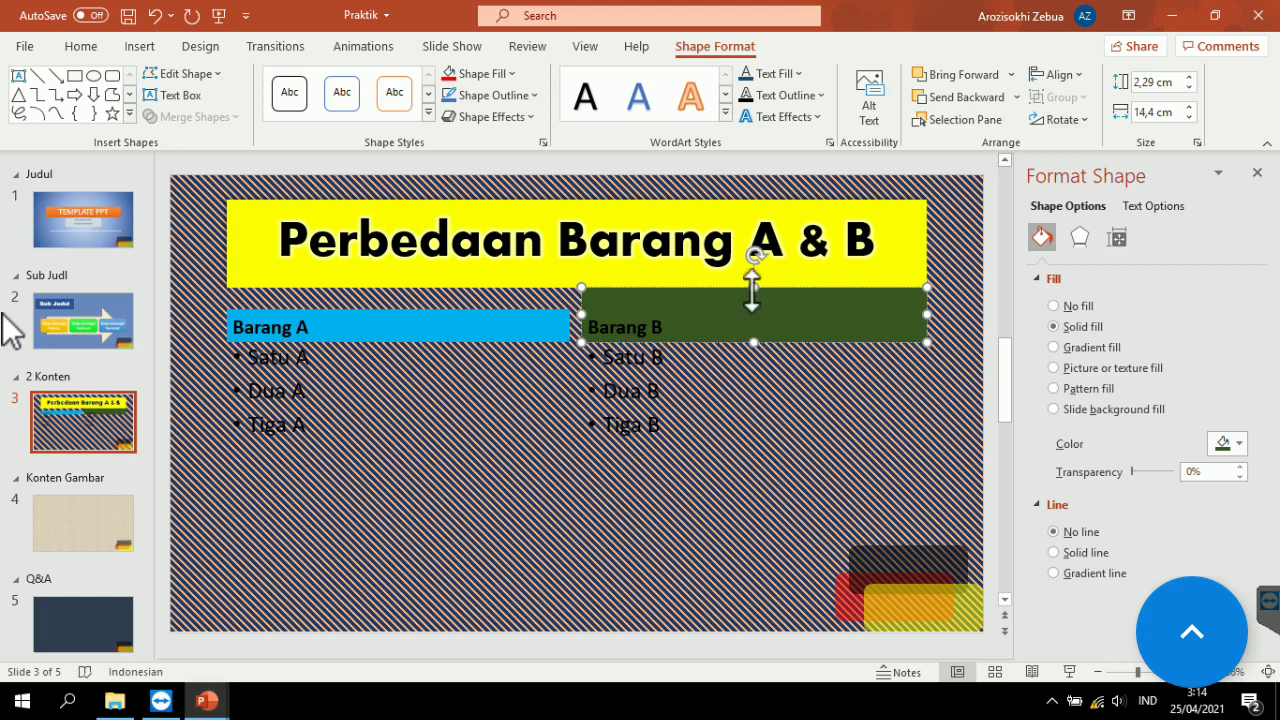
pyautogui.moveTo(753, 287); pyautogui.dragTo(753, 309)
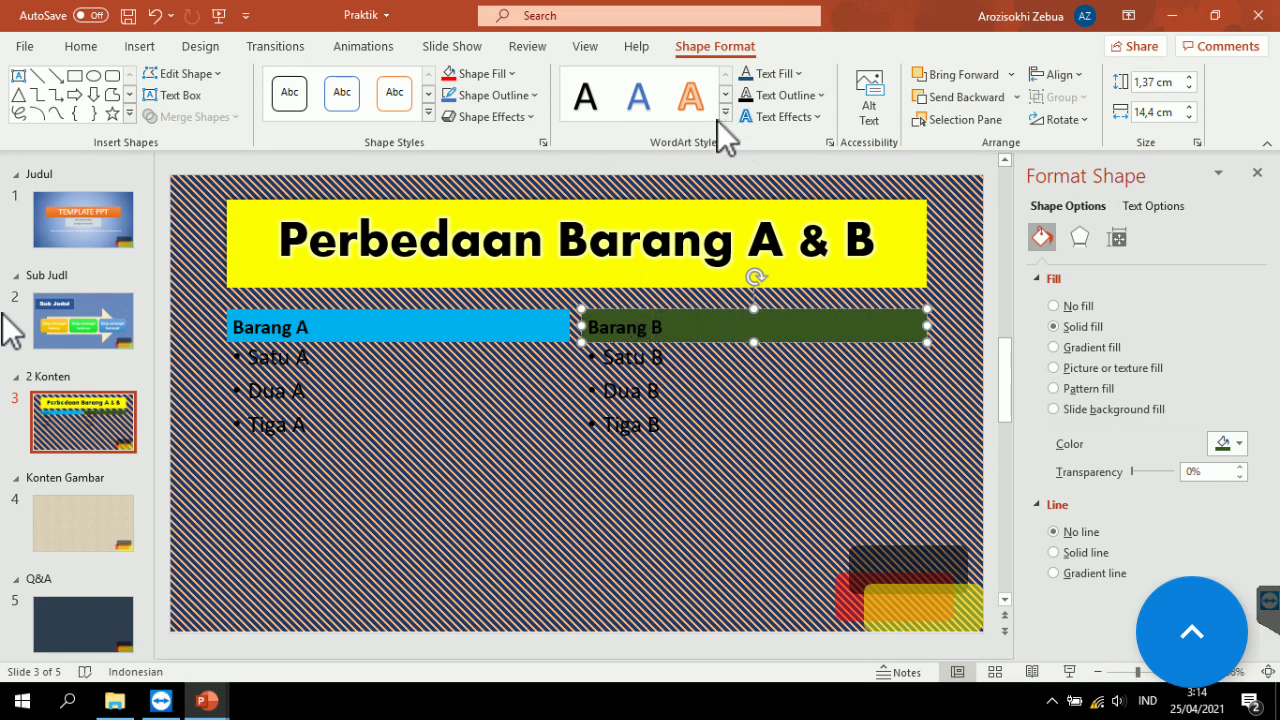
pyautogui.hotkey('ctrl', 'a')
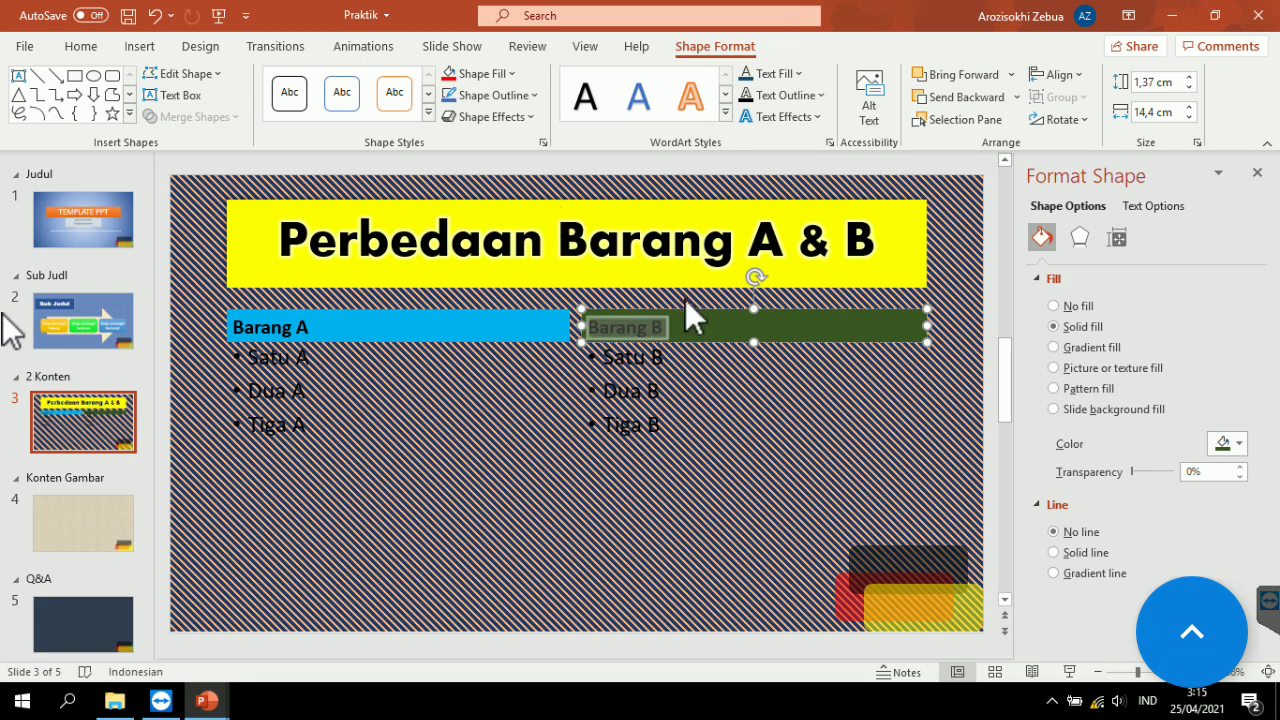
# Set the Barang A and Barang B heading text to white font with centre alignment.
pyautogui.click(97, 43)
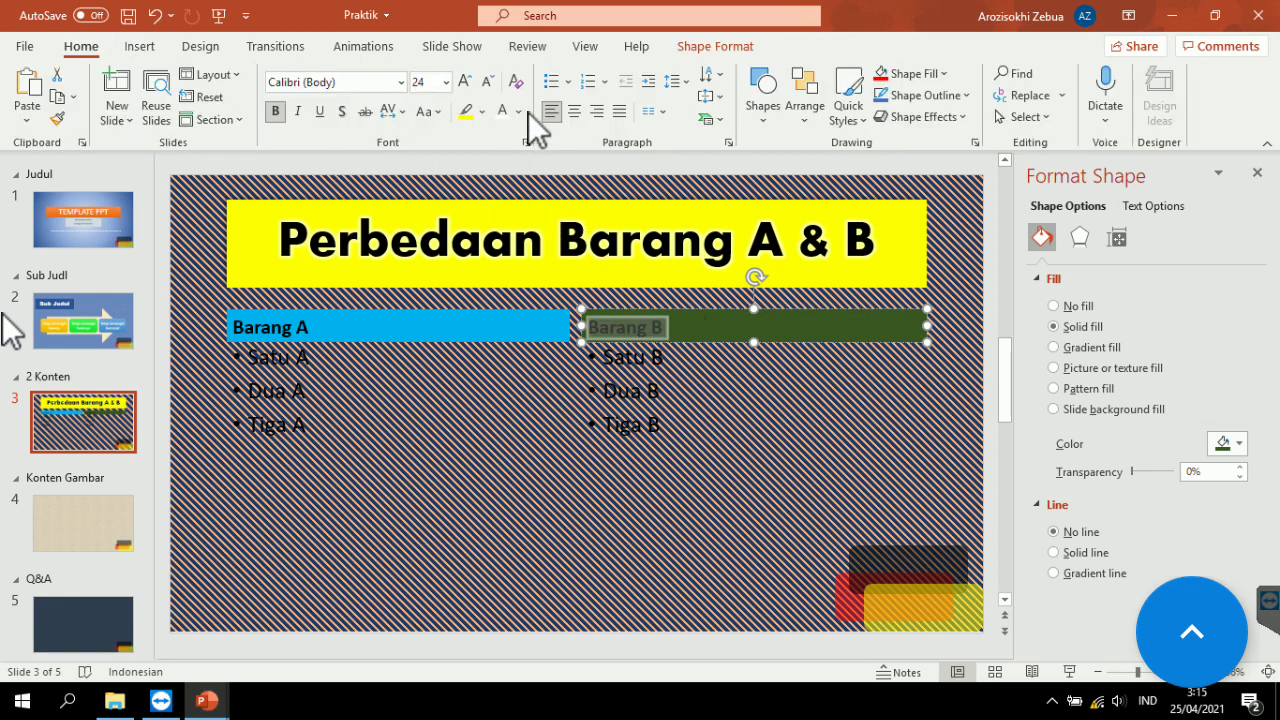
pyautogui.click(518, 111)
pyautogui.click(502, 161)
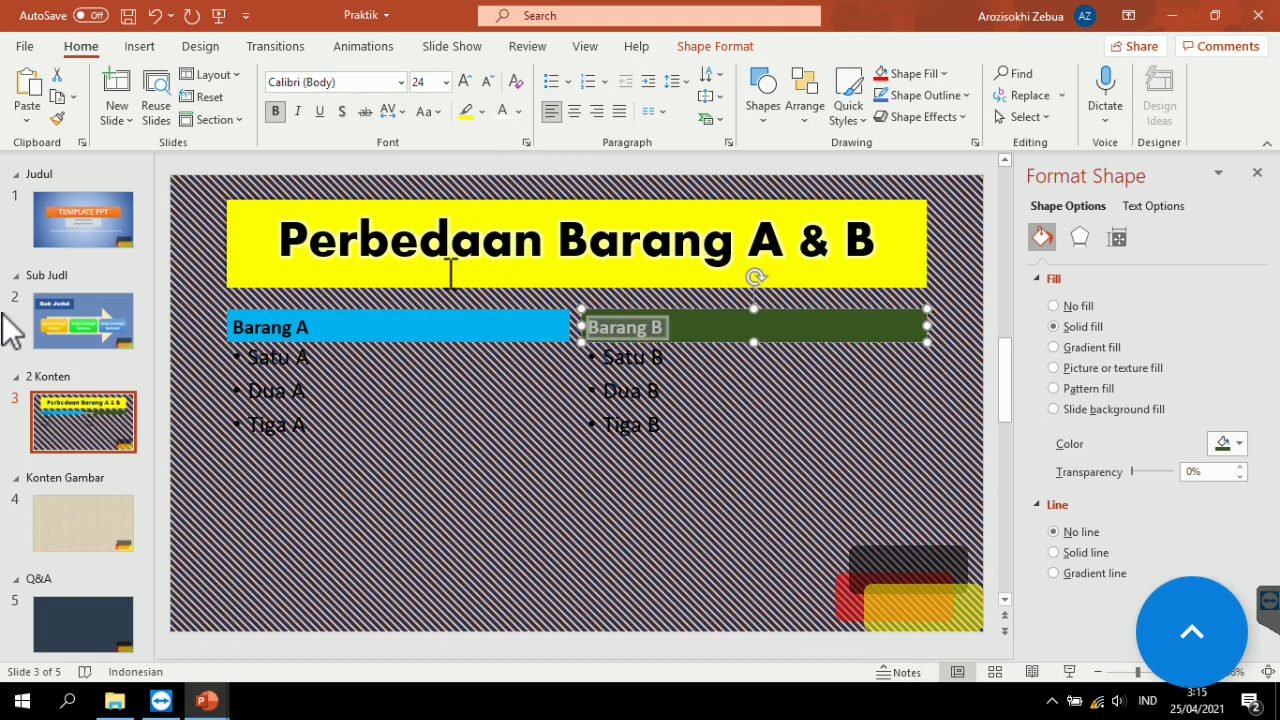
pyautogui.moveTo(337, 325); pyautogui.dragTo(220, 327)
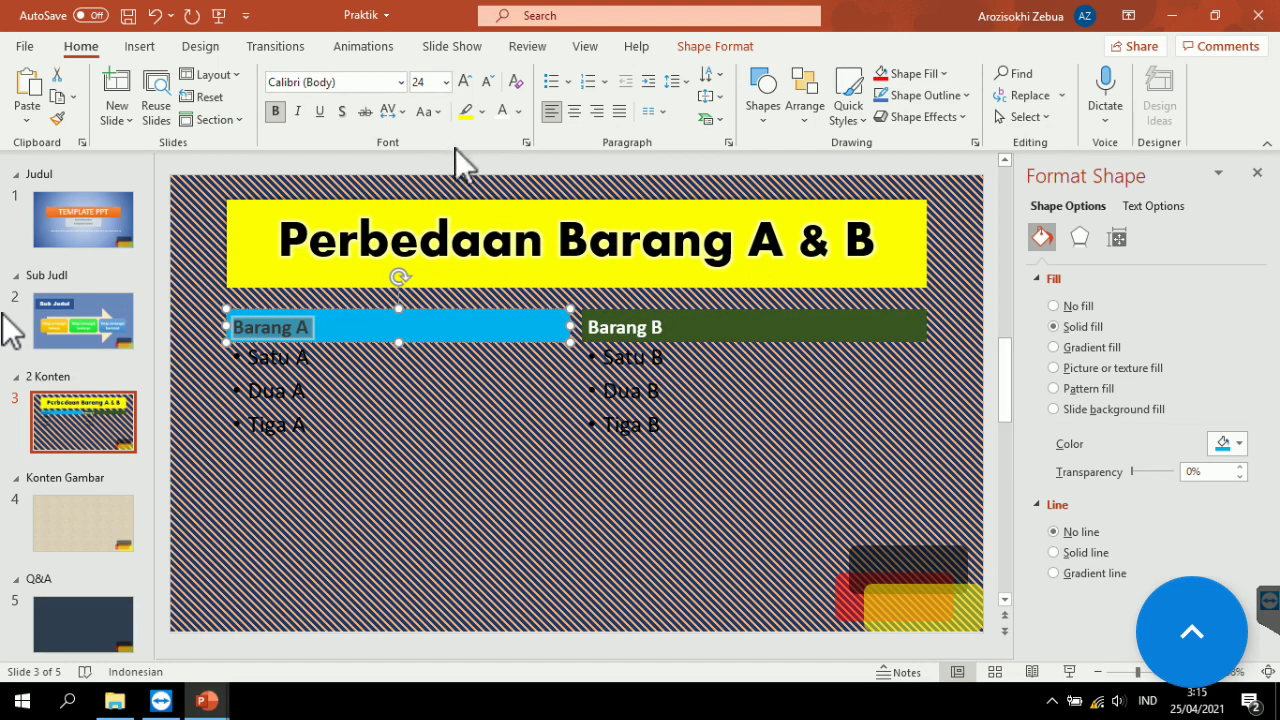
pyautogui.click(502, 113)
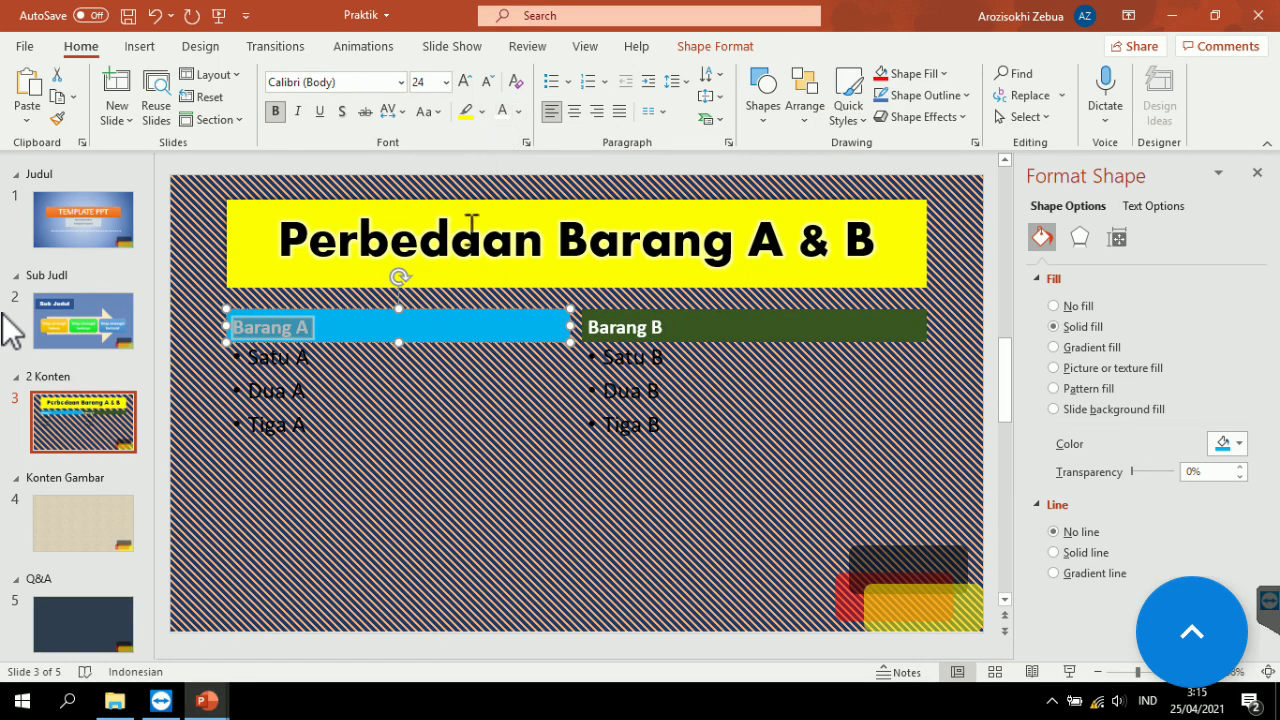
pyautogui.click(576, 111)
pyautogui.click(655, 327)
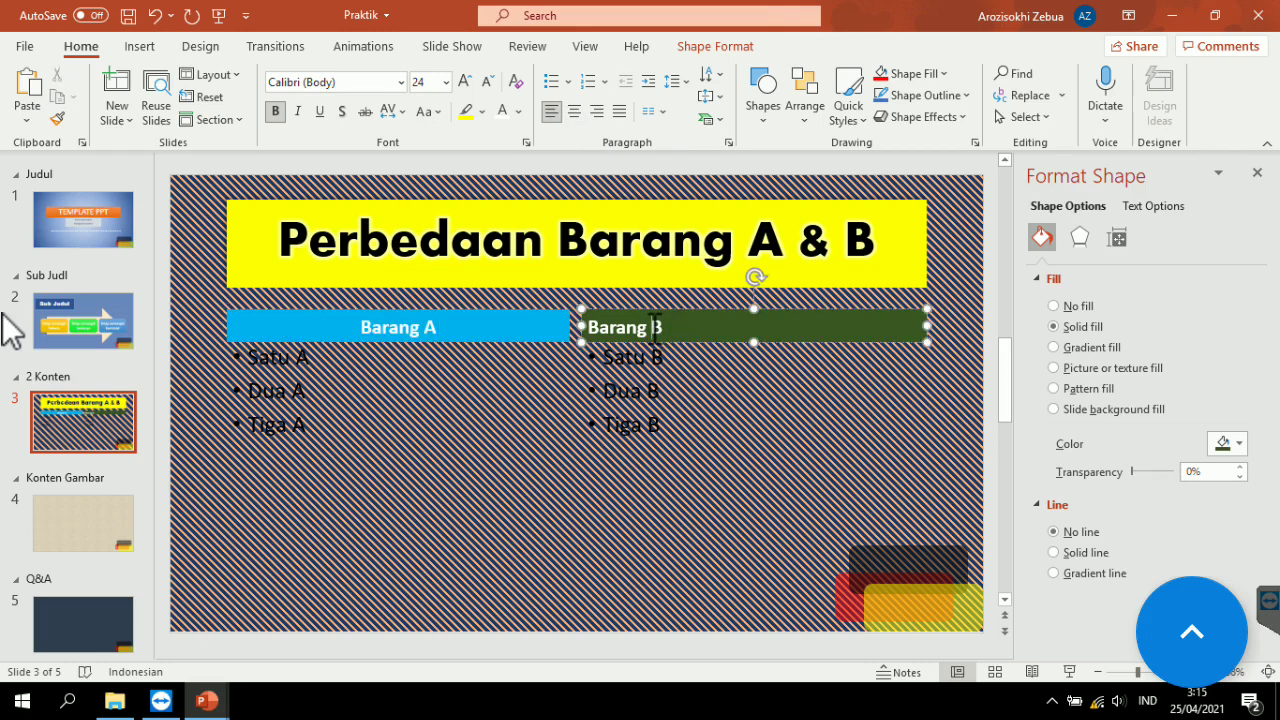
pyautogui.click(576, 111)
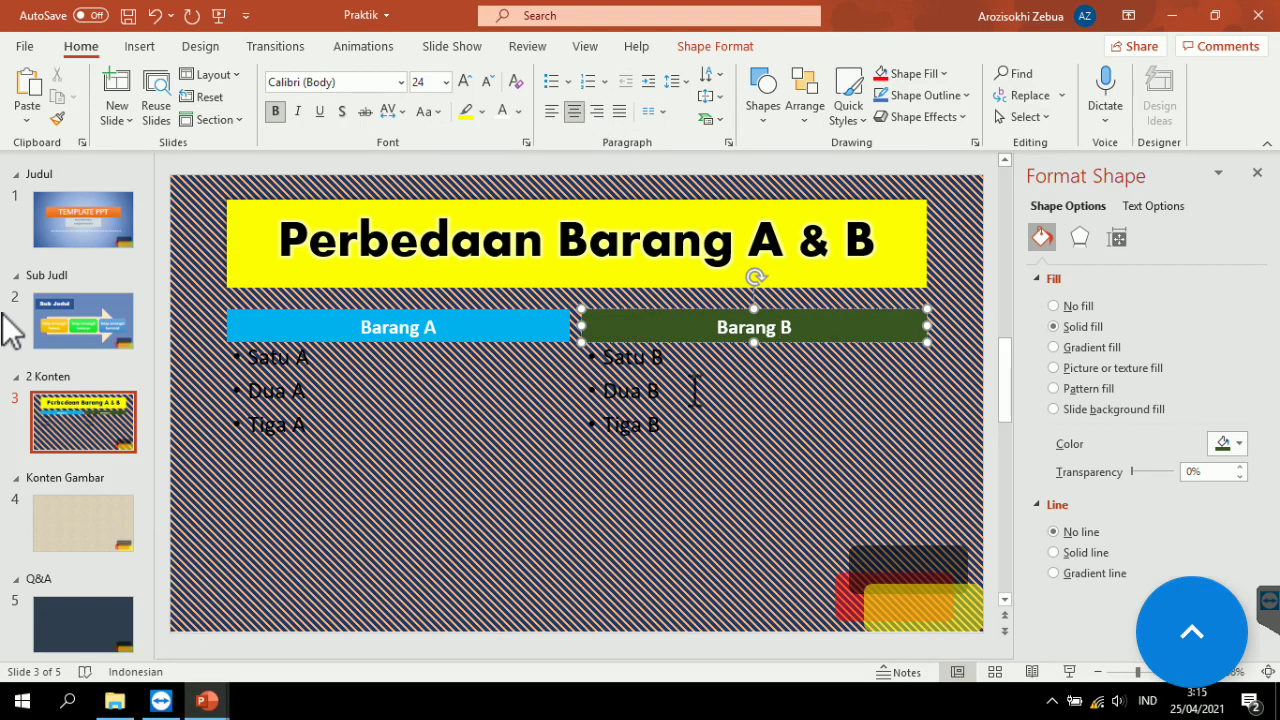
pyautogui.click(658, 372)
pyautogui.click(335, 436)
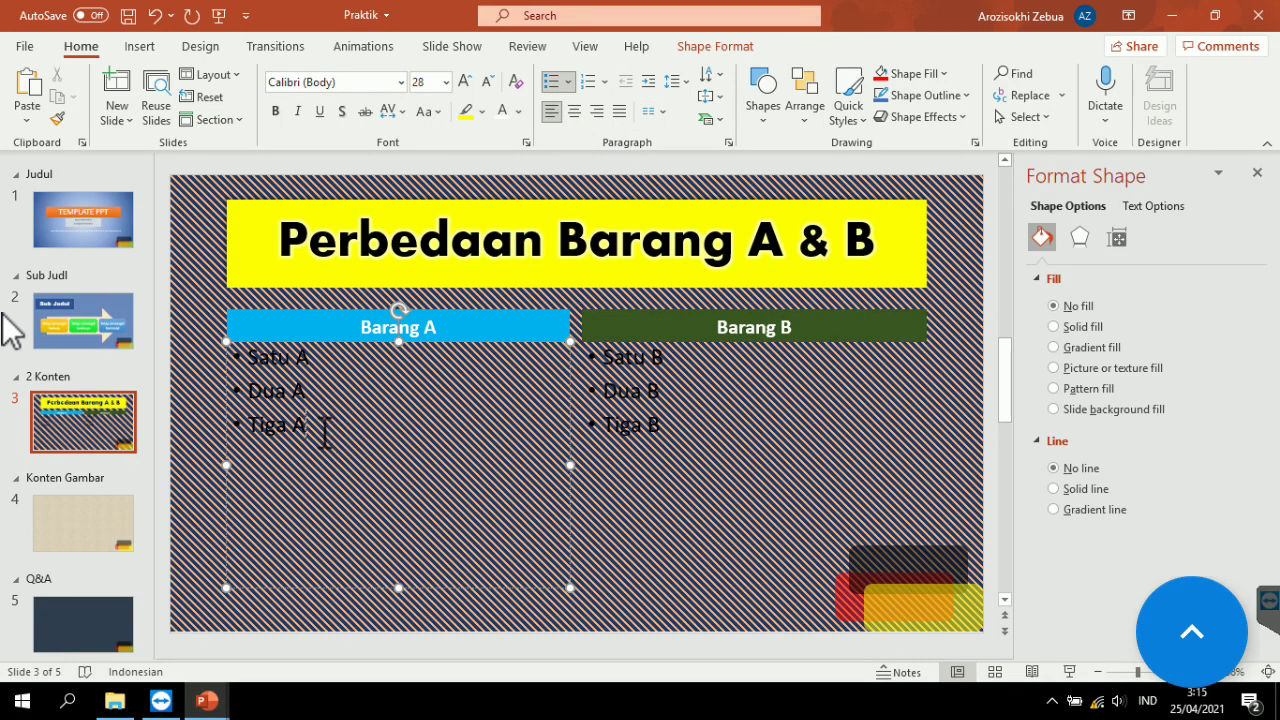
# Convert the Satu A, Dua A, Tiga A bullets into a Basic Cycle SmartArt diagram.
pyautogui.moveTo(325, 432); pyautogui.dragTo(246, 352)
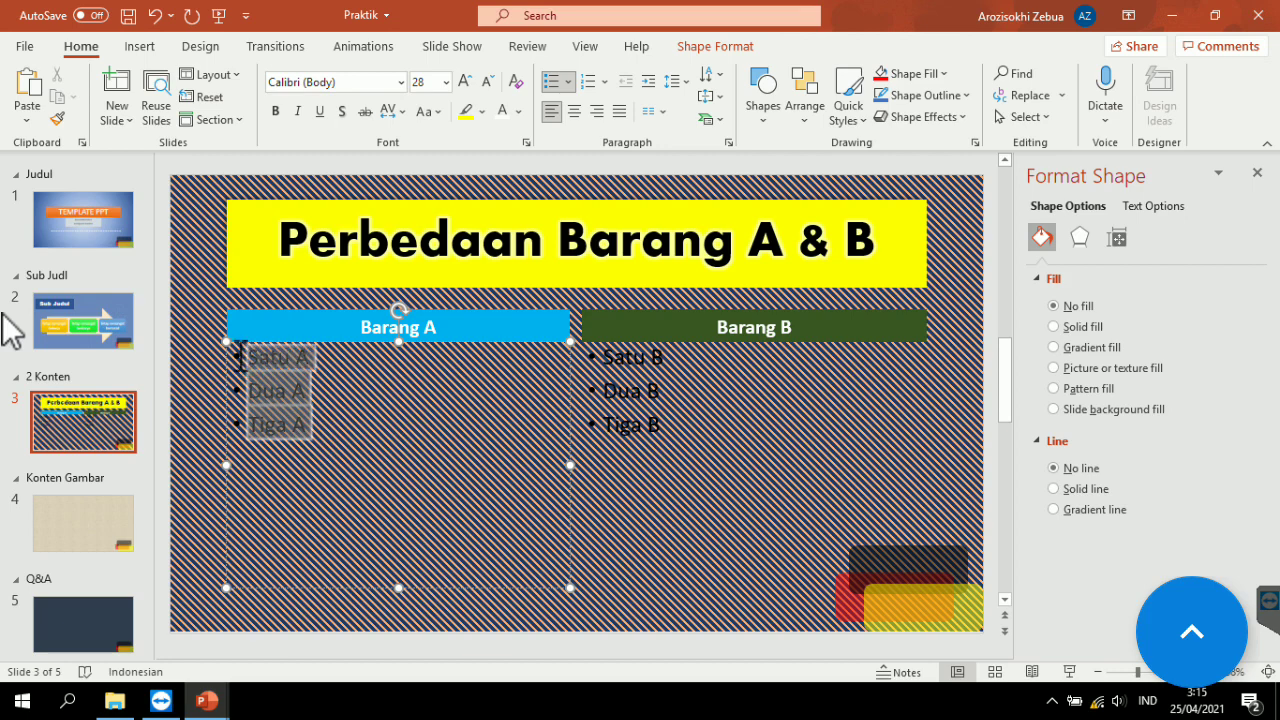
pyautogui.click(722, 126)
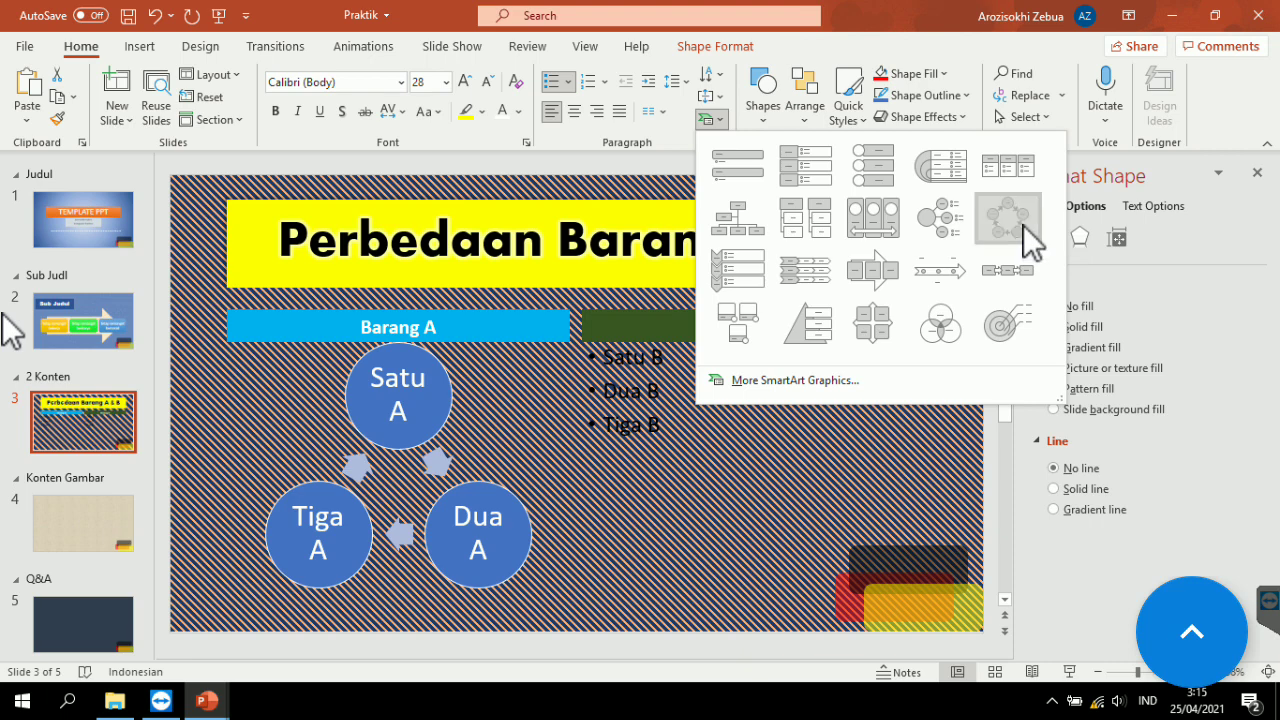
pyautogui.click(1023, 225)
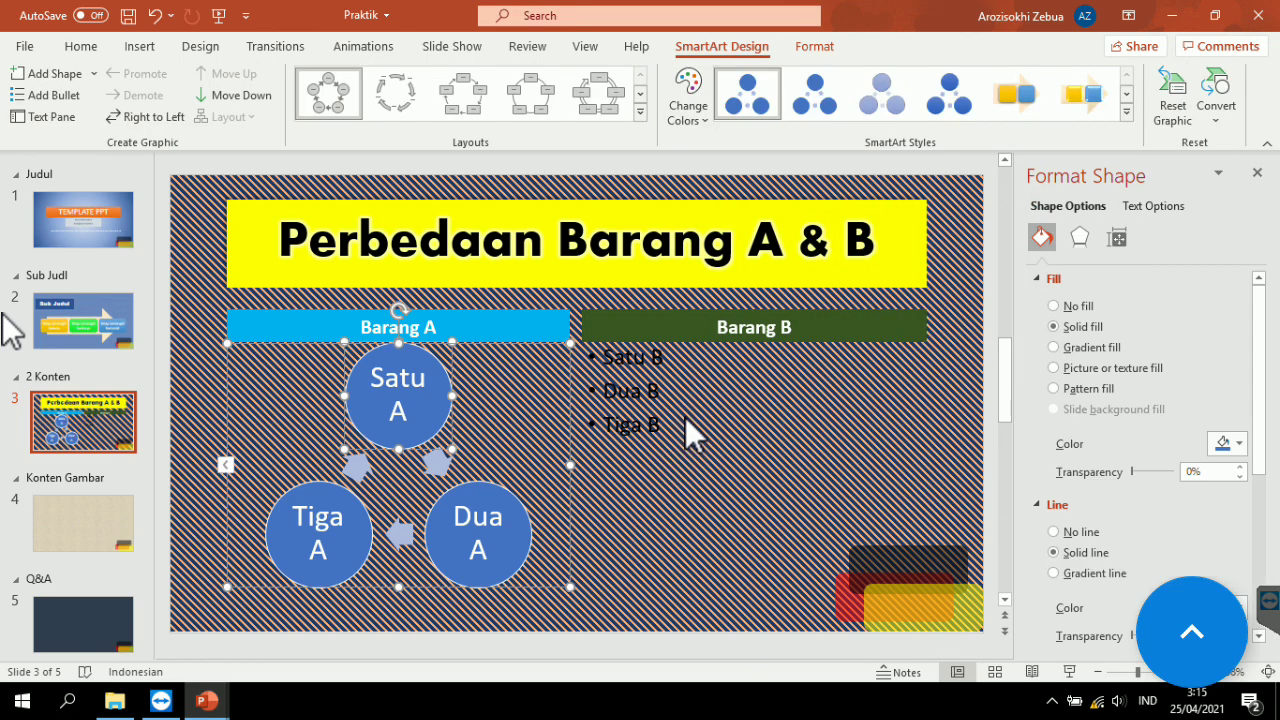
pyautogui.click(678, 414)
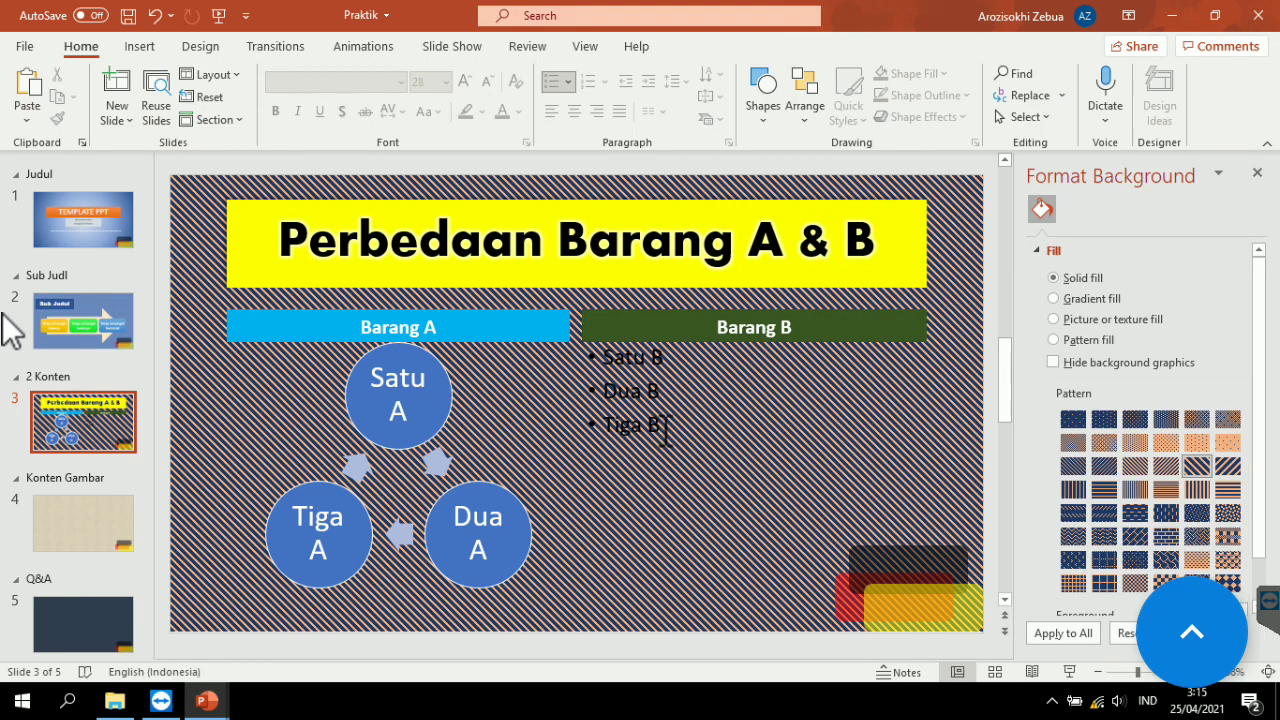
pyautogui.click(636, 380)
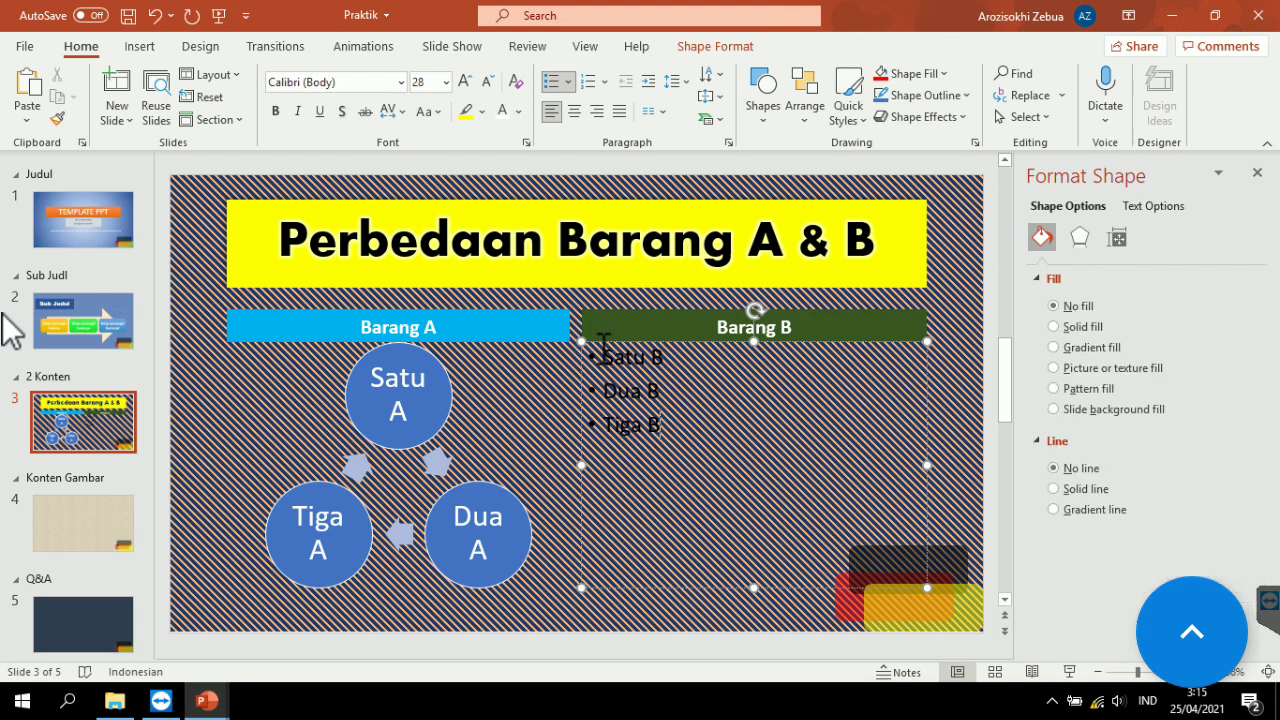
# Convert the Satu B, Dua B, Tiga B bullets into a Basic Cycle SmartArt diagram.
pyautogui.moveTo(662, 425); pyautogui.dragTo(605, 352)
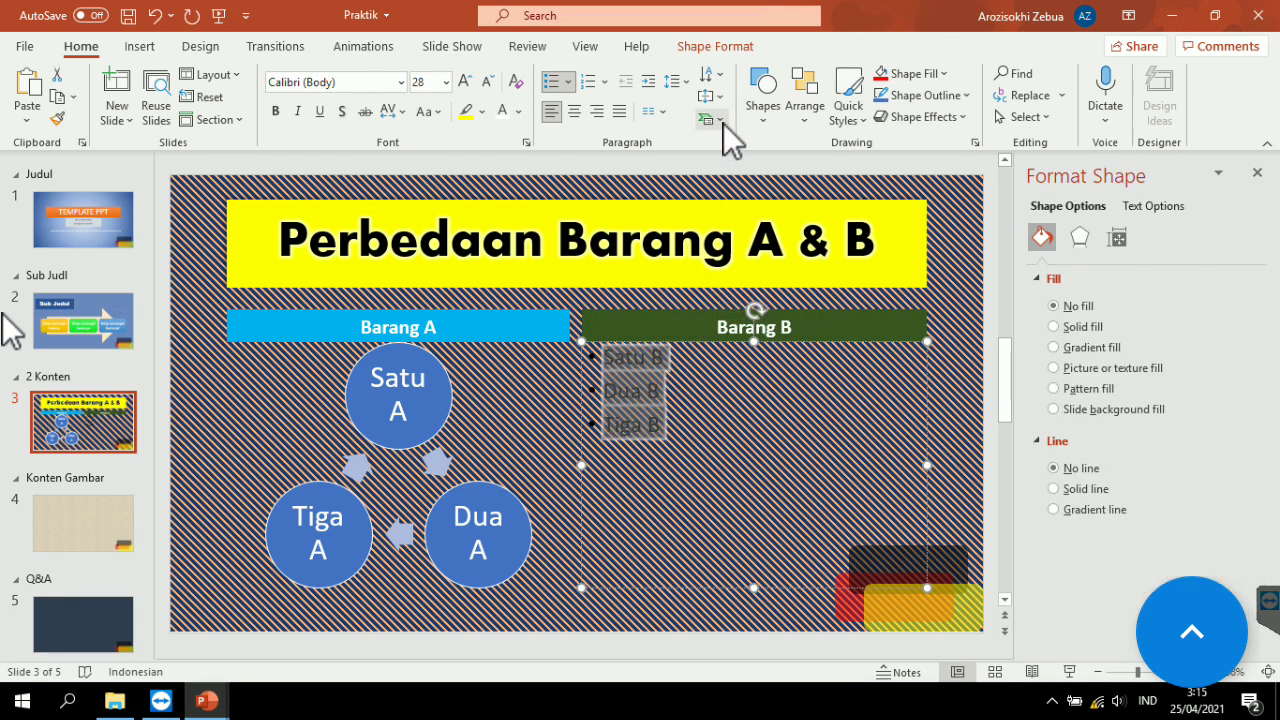
pyautogui.click(716, 120)
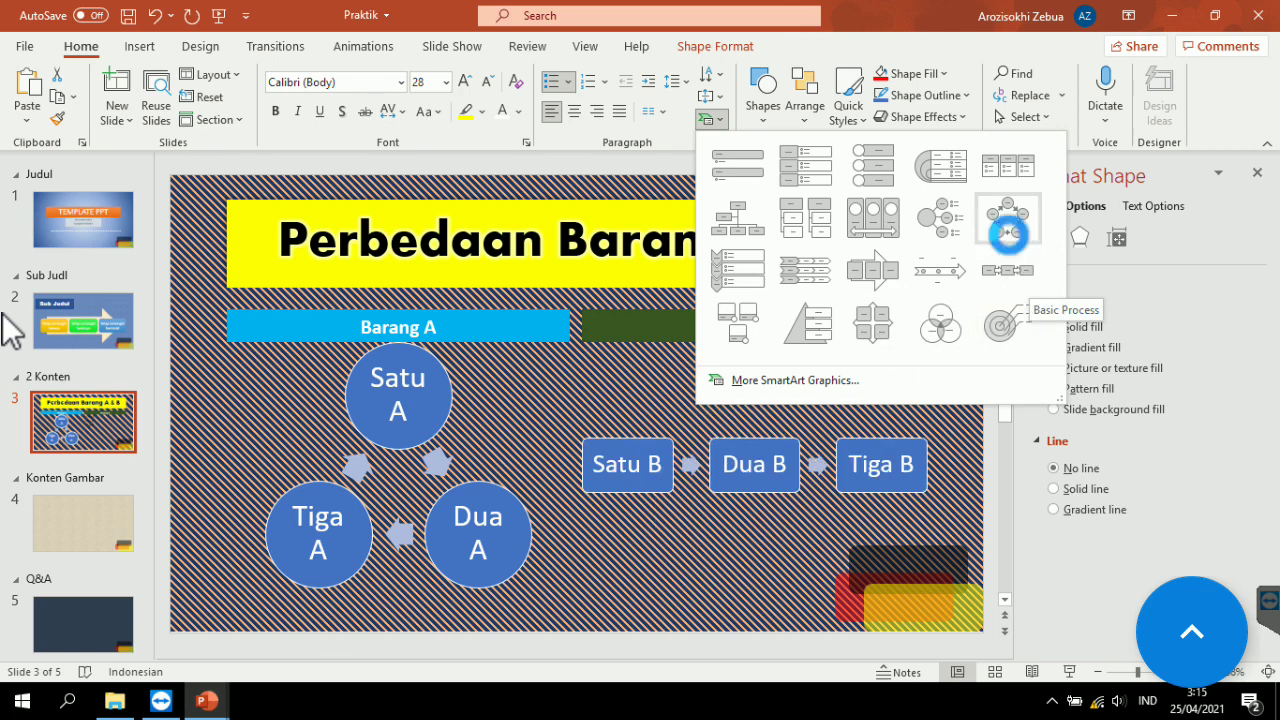
pyautogui.click(1007, 220)
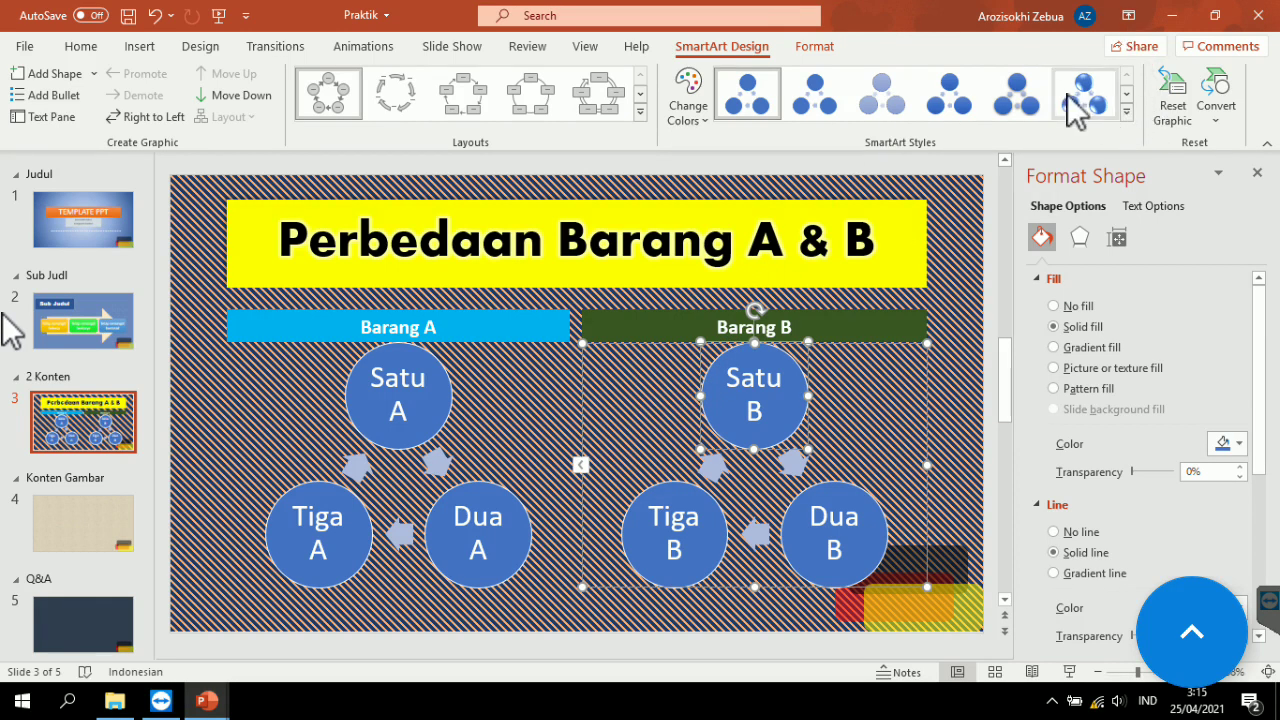
pyautogui.click(1127, 113)
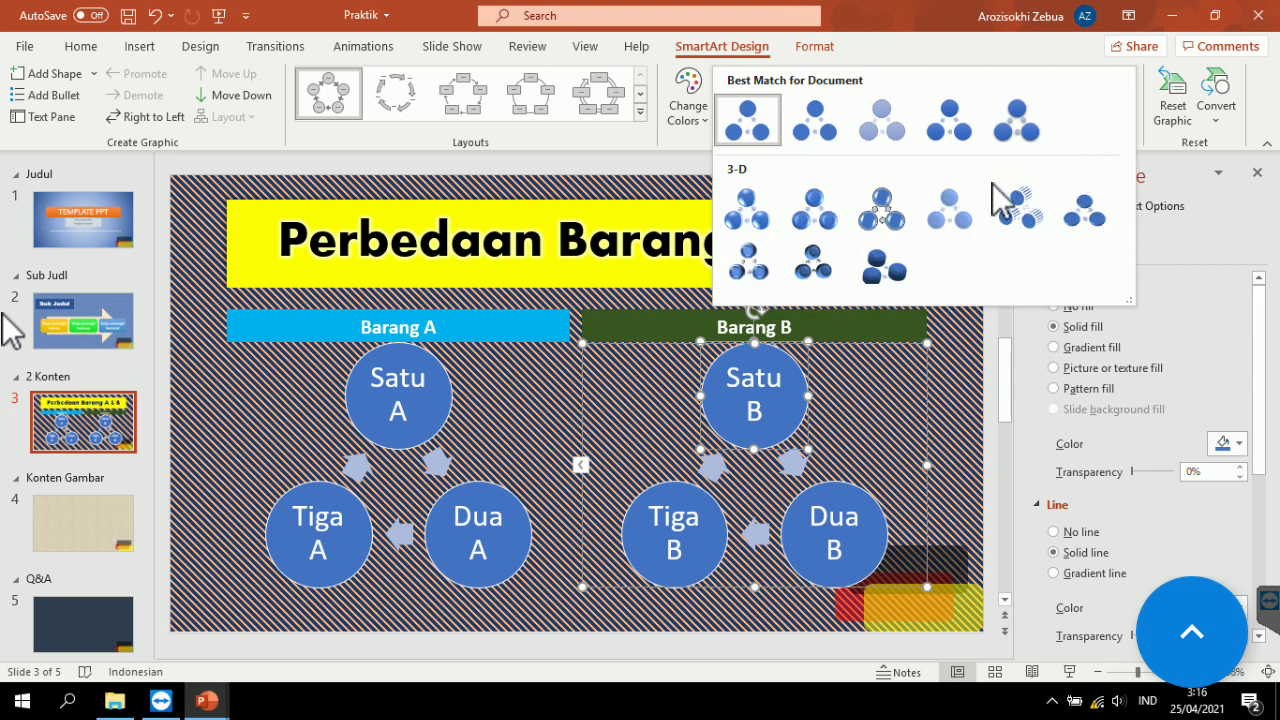
# Apply the same 3-D SmartArt style to both the B and A cycle diagrams.
pyautogui.click(885, 212)
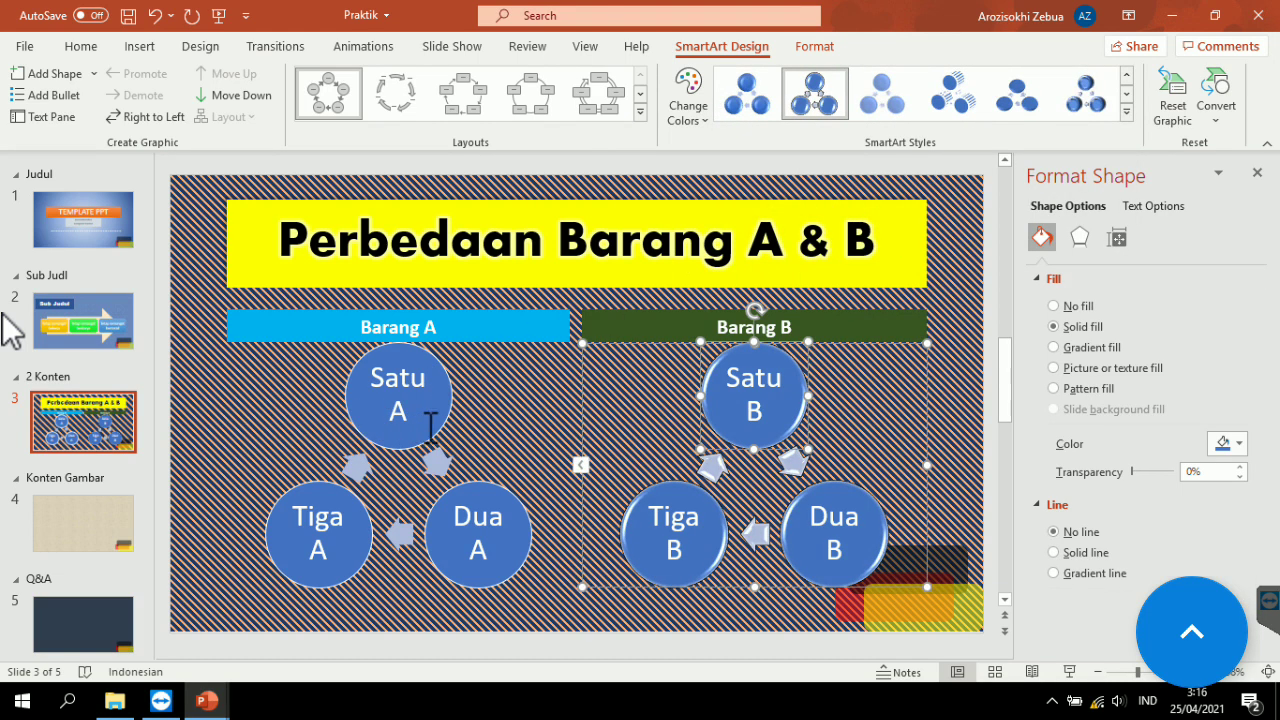
pyautogui.click(437, 428)
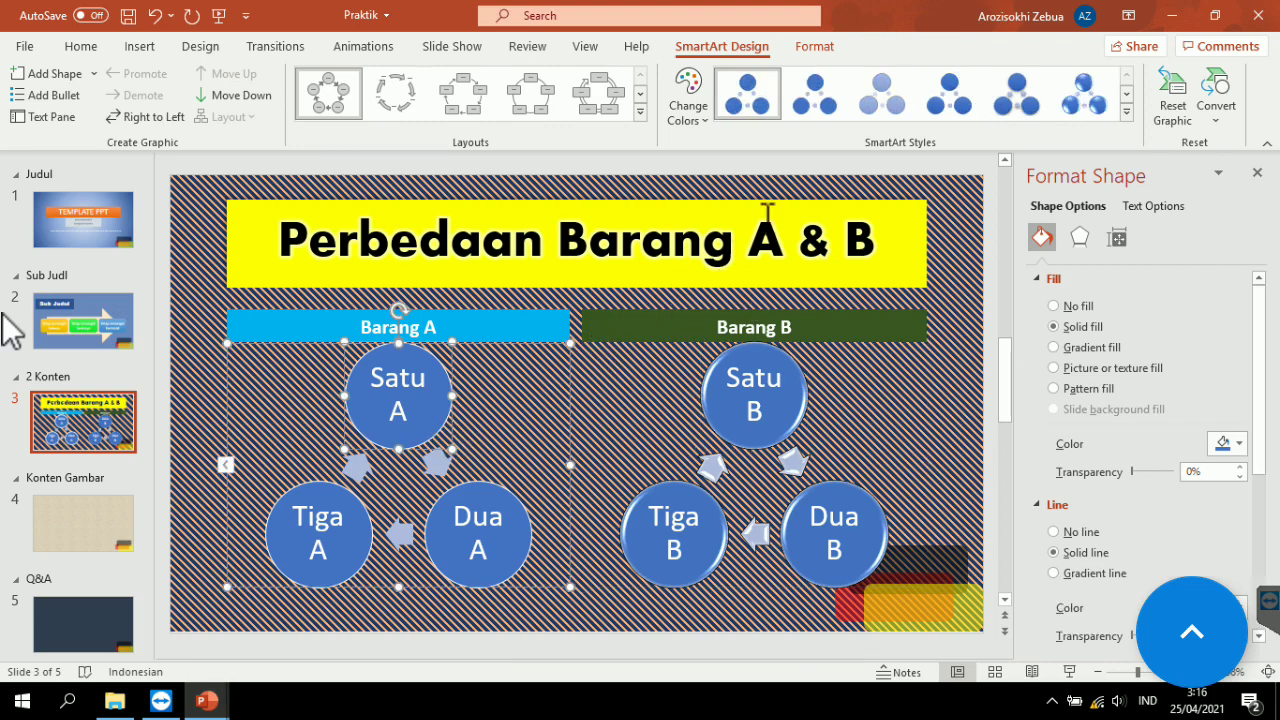
pyautogui.click(1126, 113)
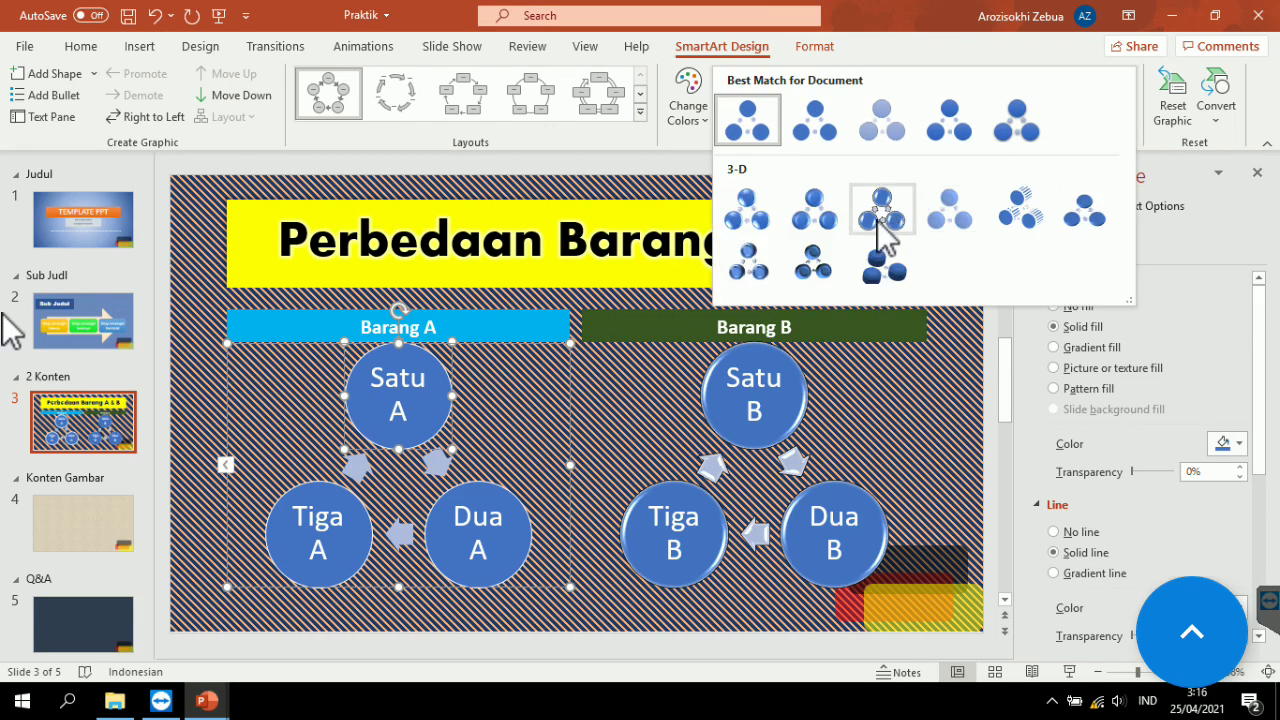
pyautogui.click(880, 212)
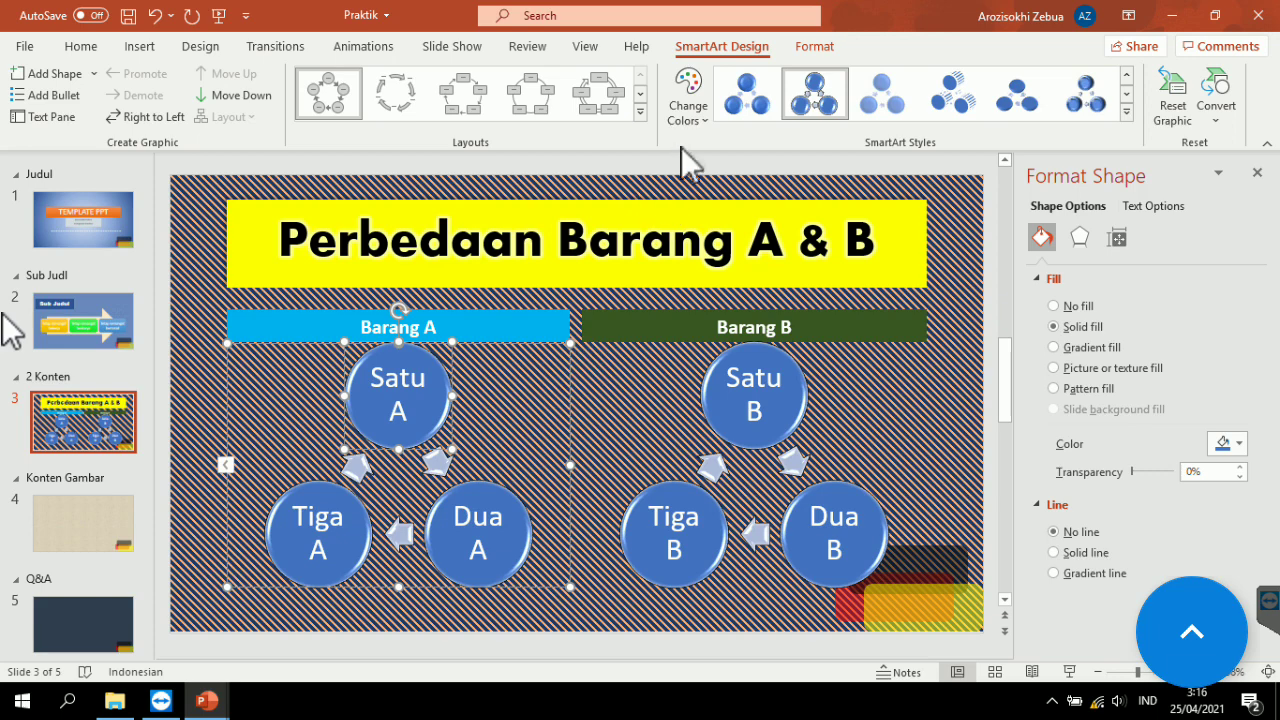
# Give the A and B diagrams different Colorful colour schemes and save the presentation.
pyautogui.click(702, 115)
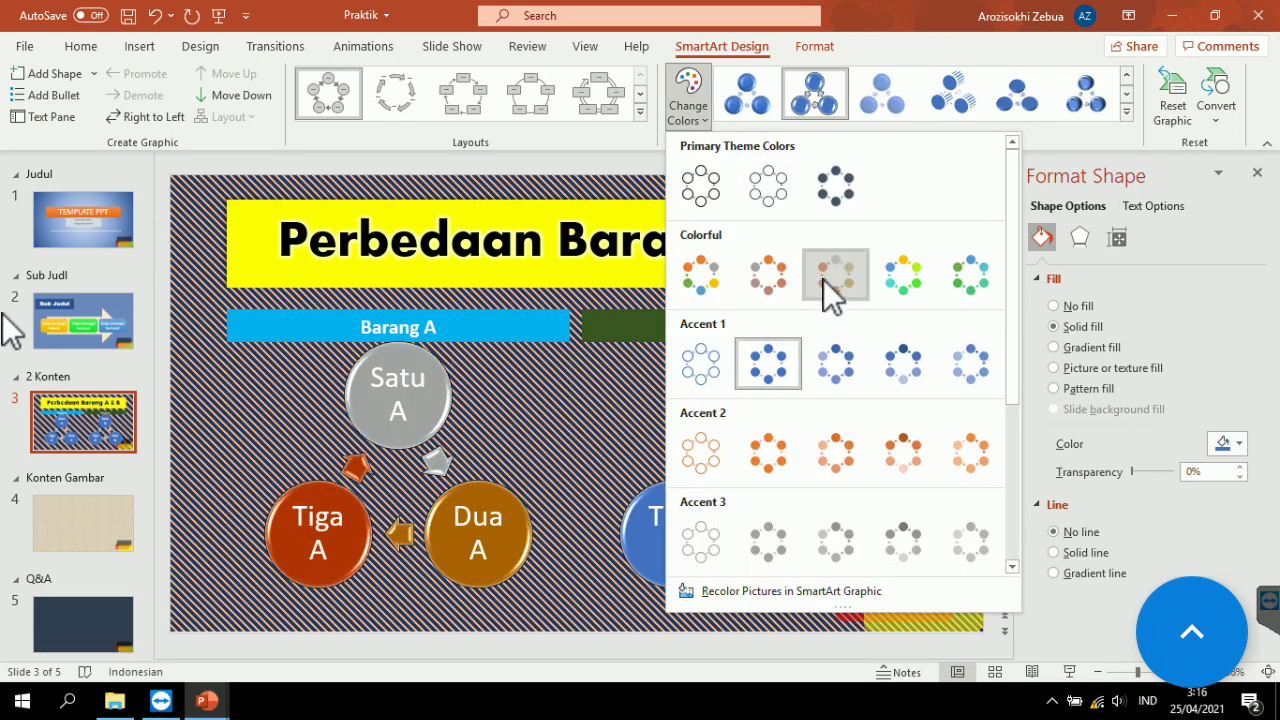
pyautogui.click(830, 278)
pyautogui.click(805, 400)
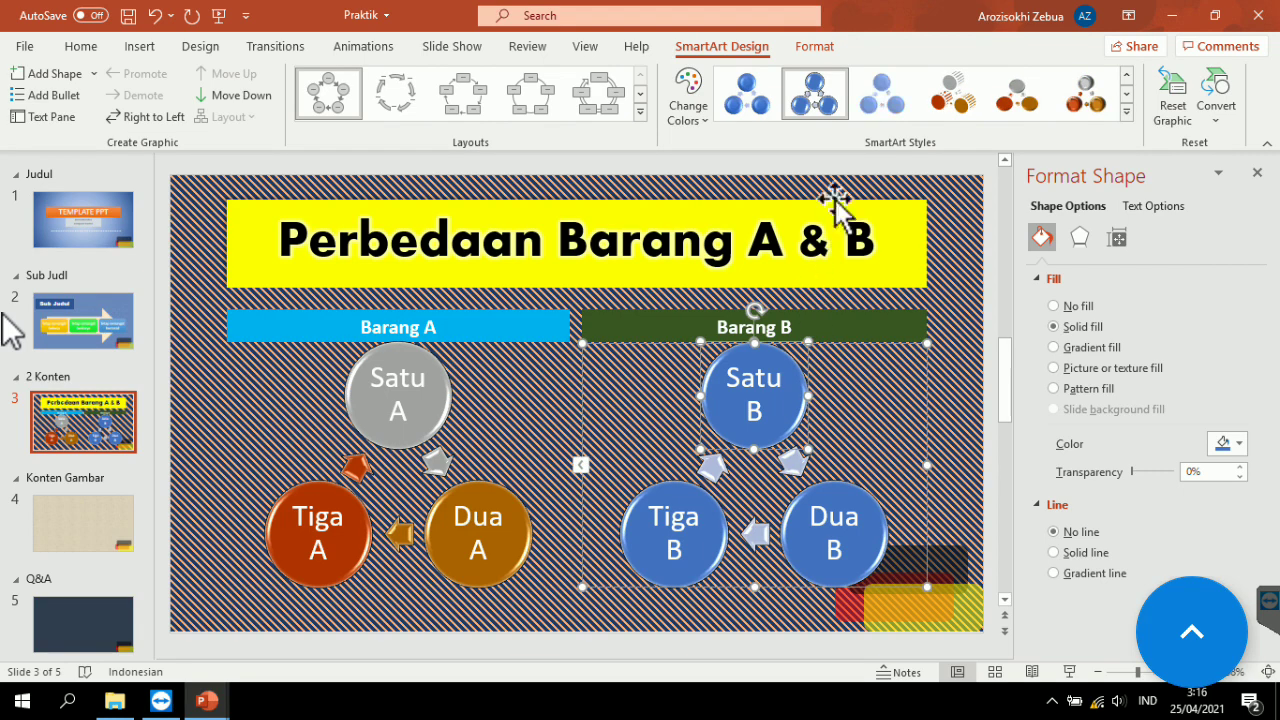
pyautogui.click(702, 118)
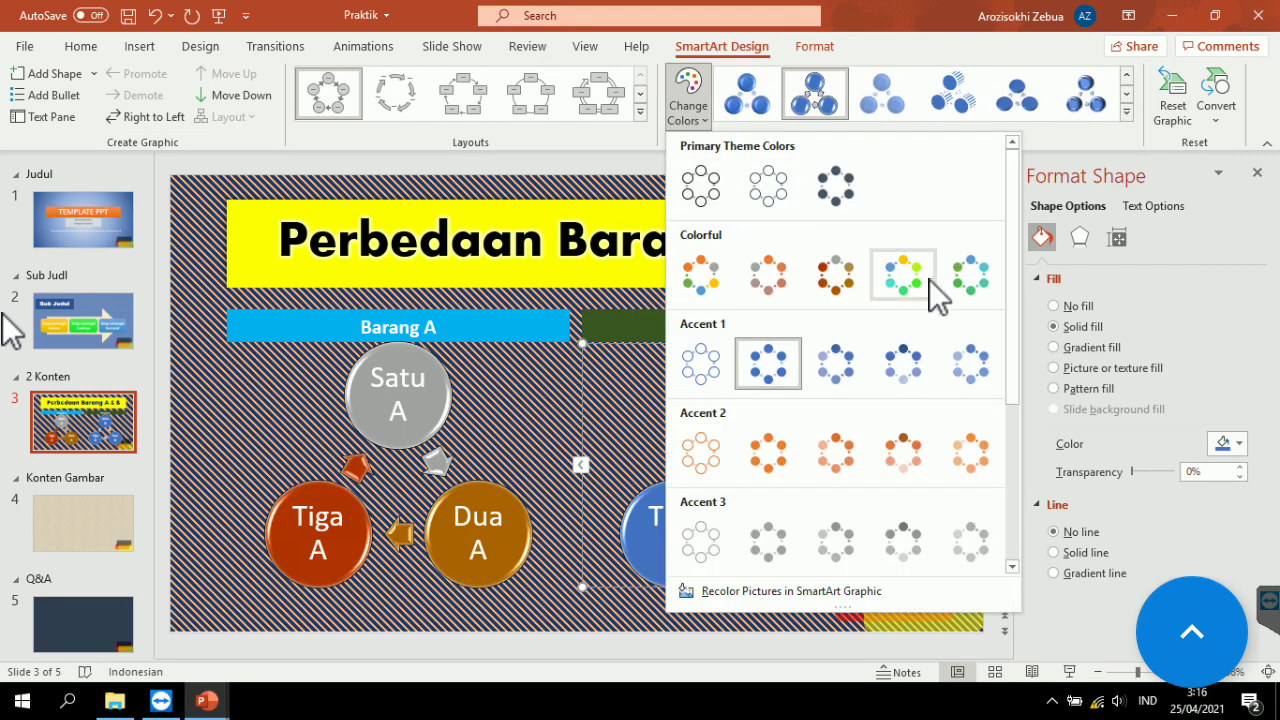
pyautogui.click(970, 290)
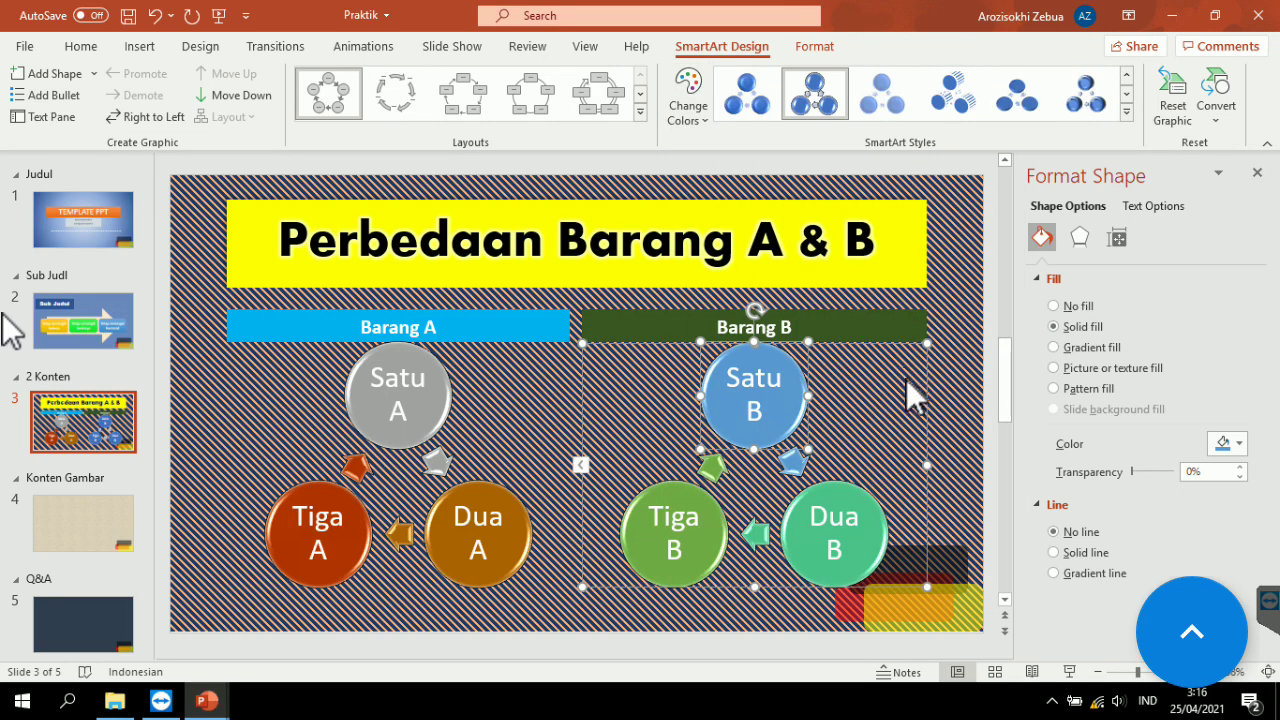
pyautogui.click(964, 335)
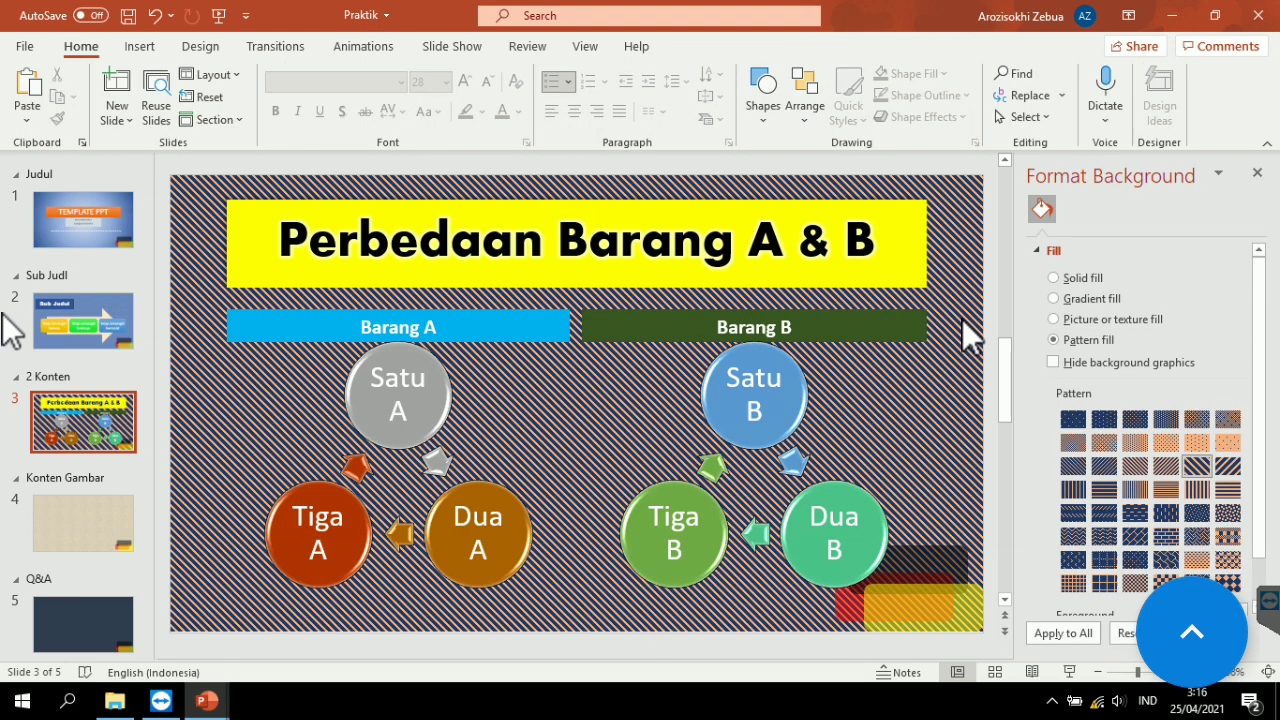
pyautogui.hotkey('ctrl', 's')
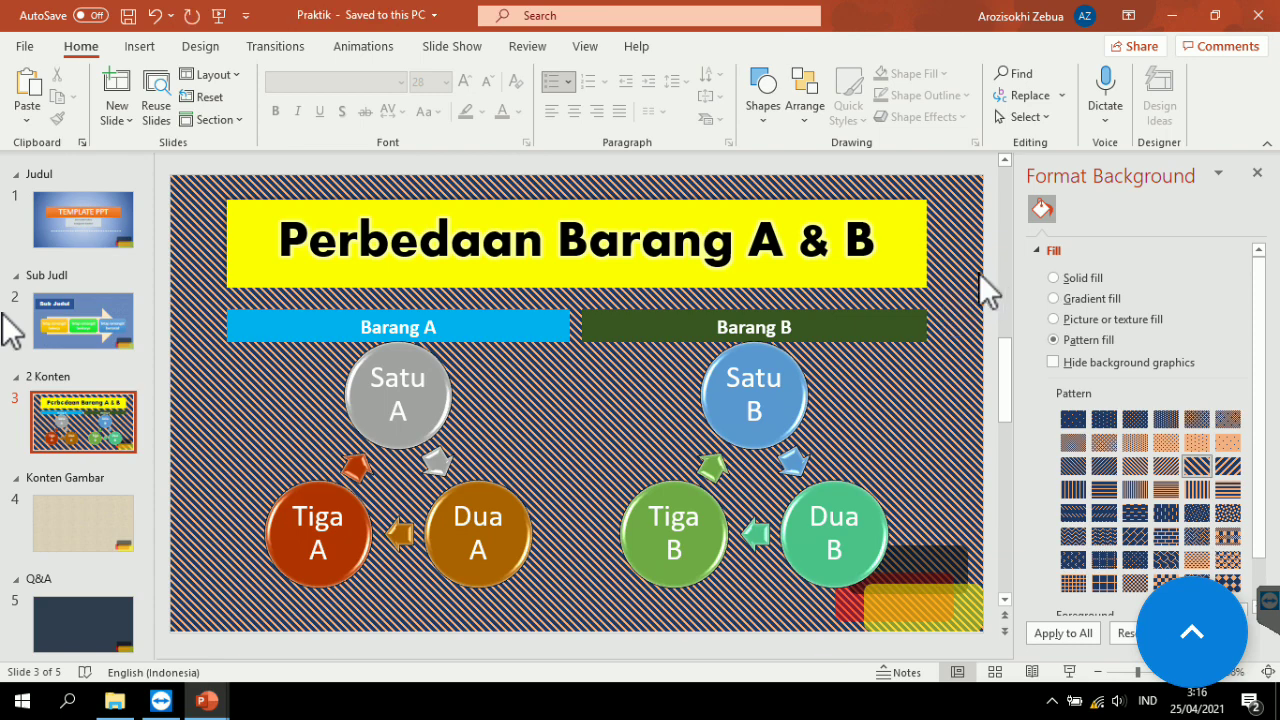
pyautogui.click(65, 521)
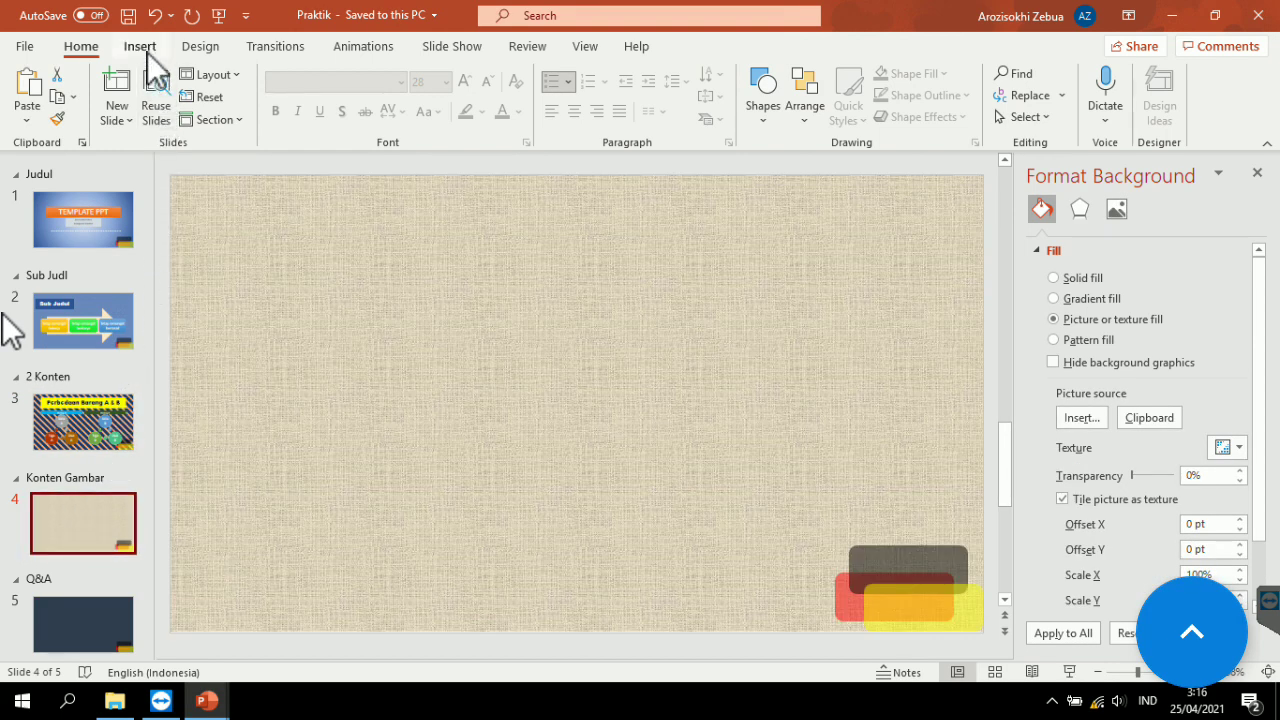
# Apply the Picture with Caption layout to slide 4.
pyautogui.click(240, 78)
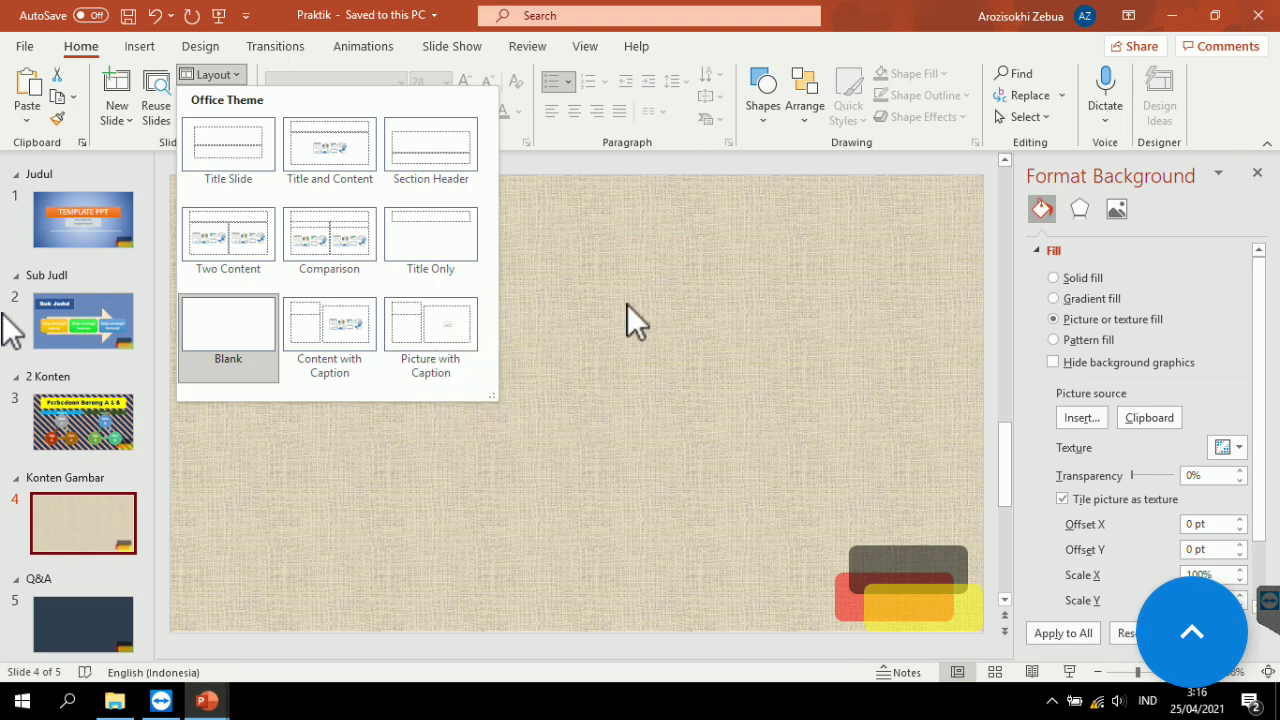
pyautogui.click(459, 338)
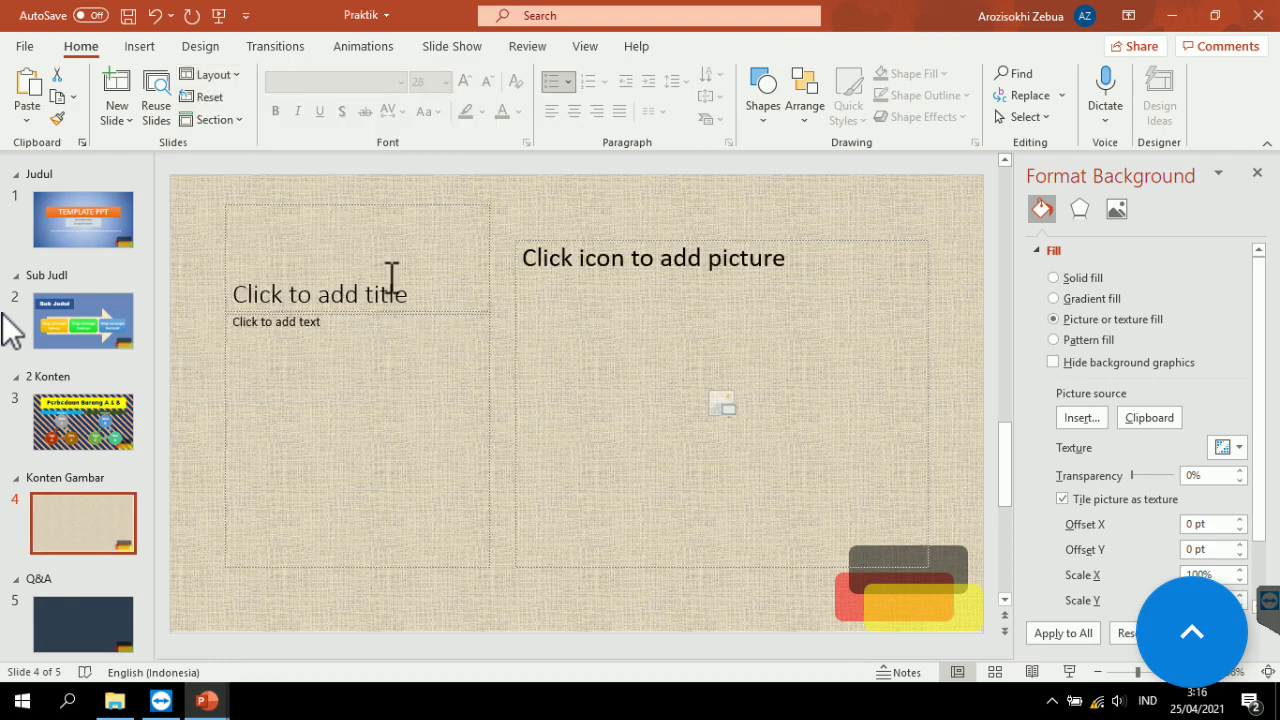
pyautogui.click(391, 277)
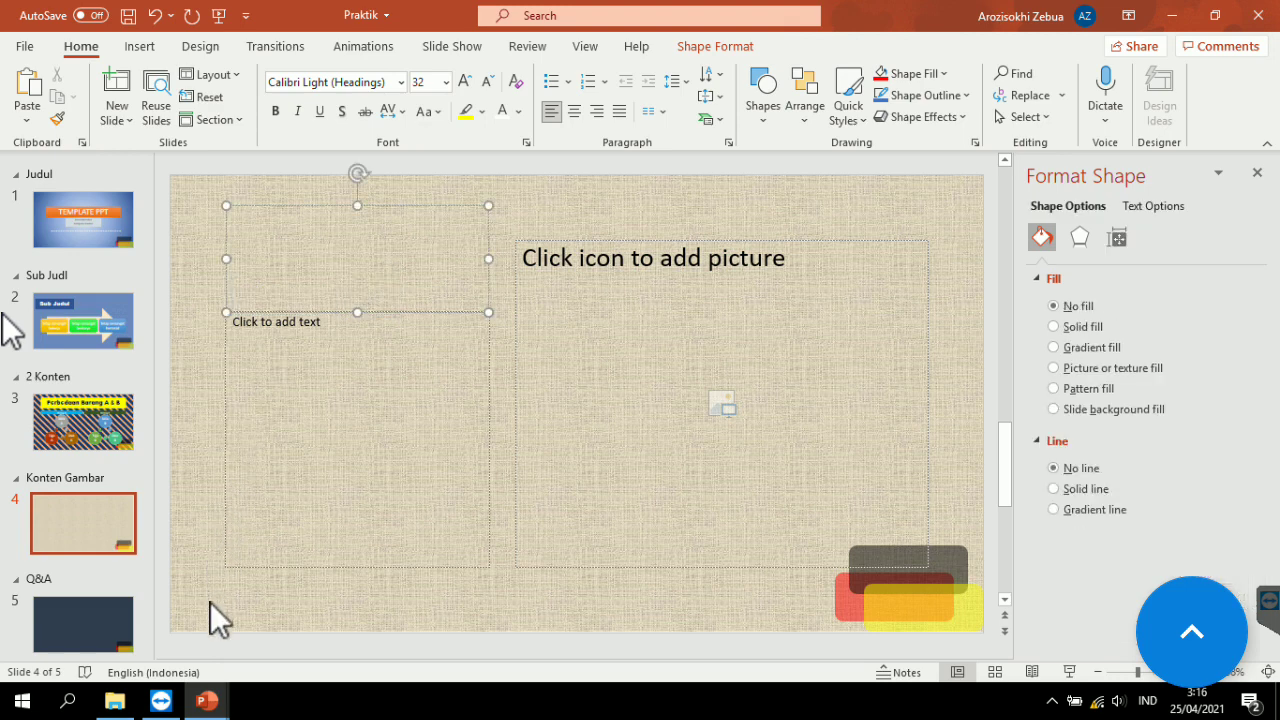
# Type 'R.A Kartini' as the centred slide title and shorten the title box.
pyautogui.write('Ra')
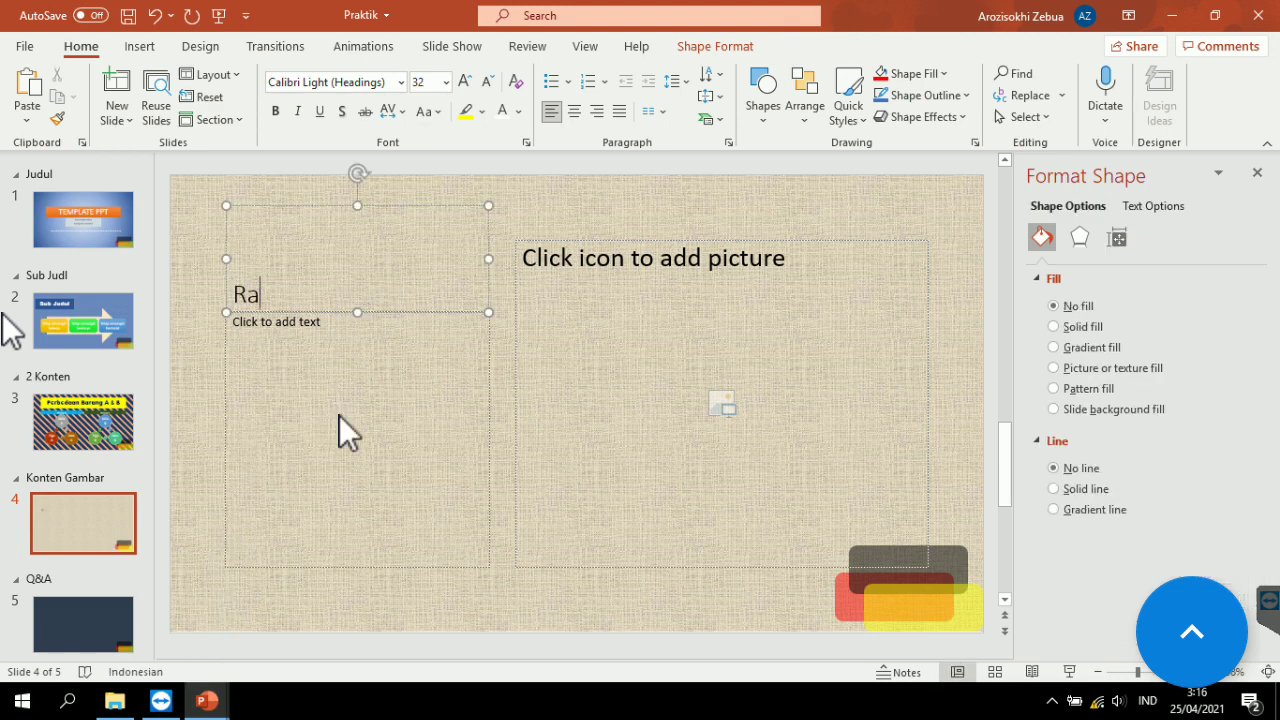
pyautogui.press('BackSpace')
pyautogui.write('.A ')
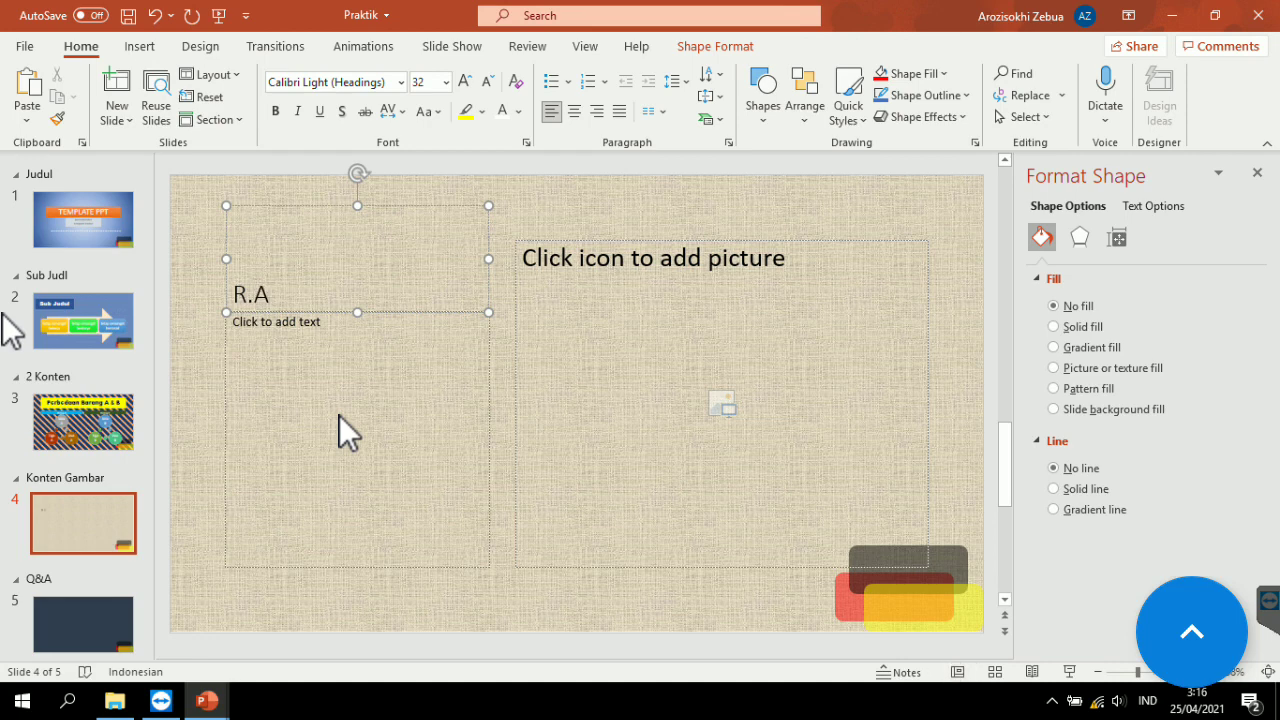
pyautogui.write('Kartini')
pyautogui.hotkey('ctrl', 'e')
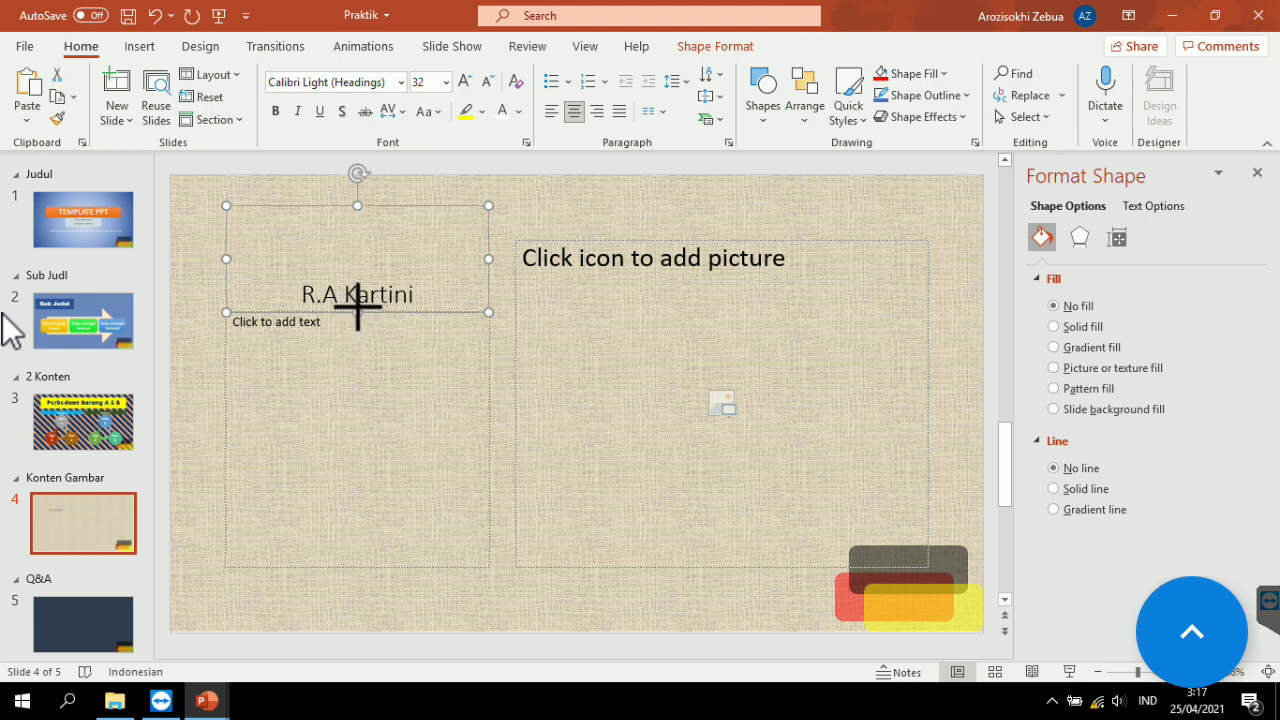
pyautogui.moveTo(355, 312); pyautogui.dragTo(358, 277)
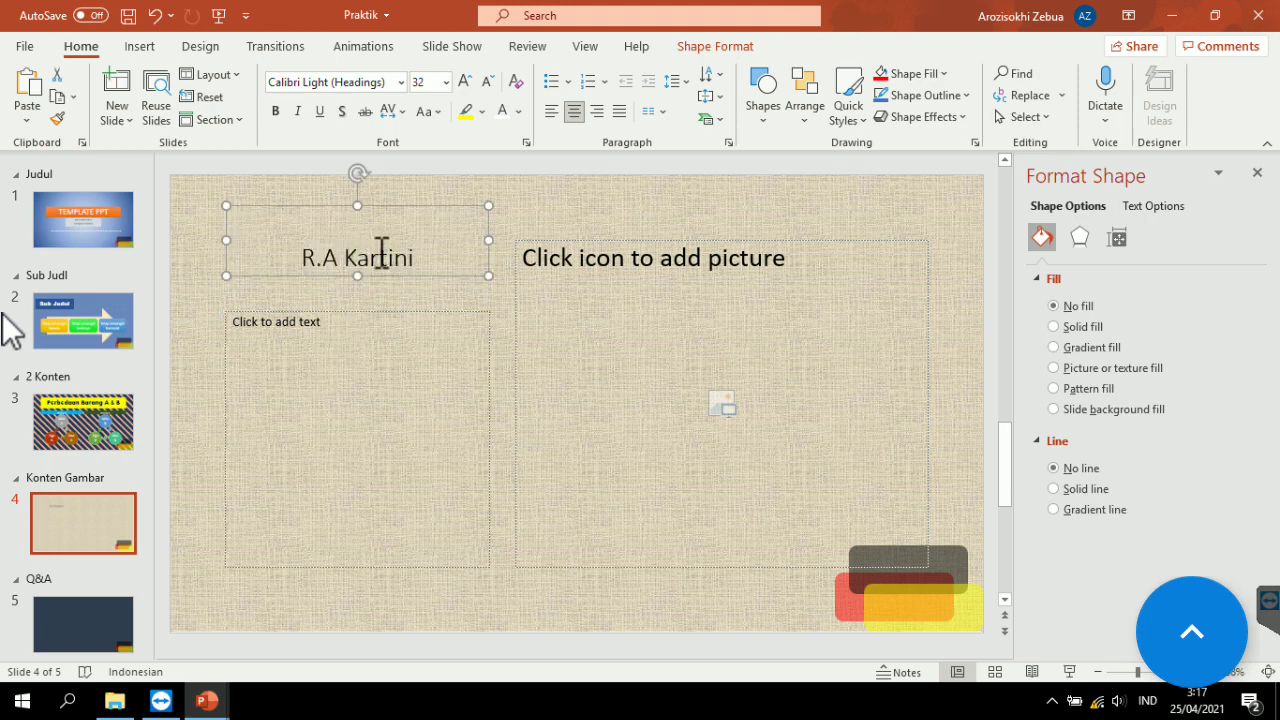
# Enlarge the title to 60 pt, nudge its box down, and colour the text dark.
pyautogui.tripleClick(381, 251)
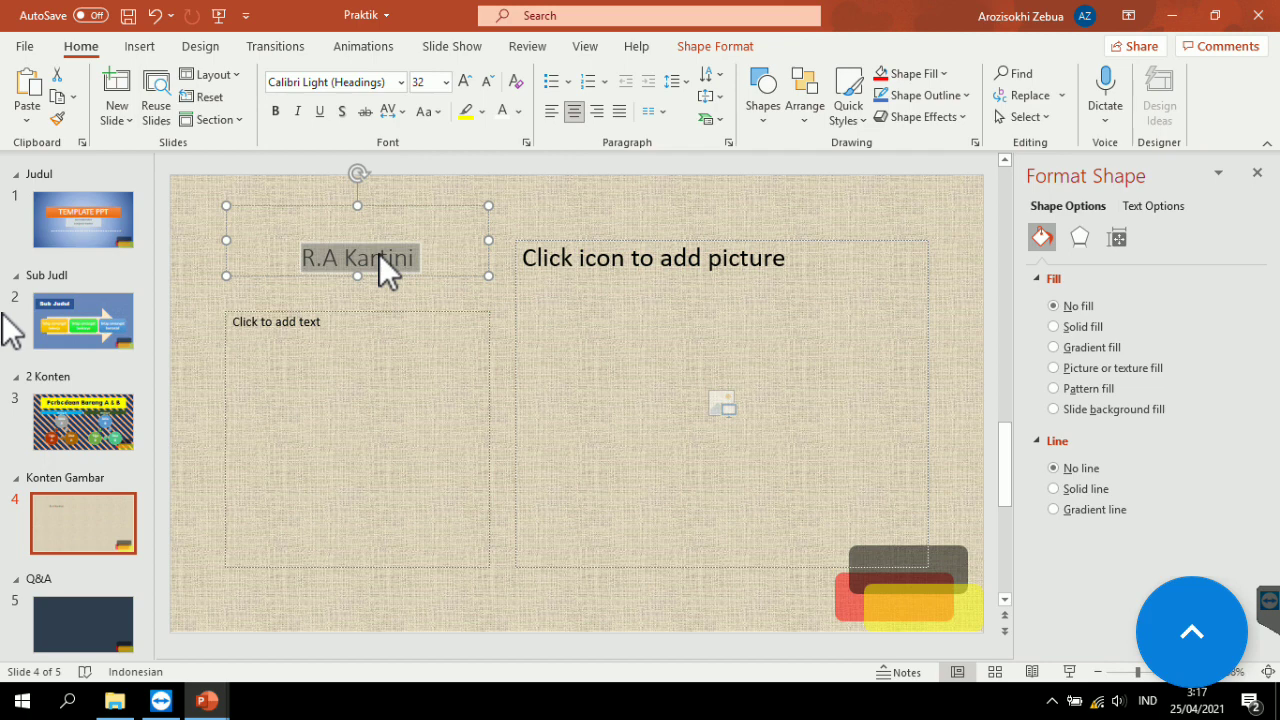
pyautogui.hotkey('ctrl', 'shift', '.')
pyautogui.hotkey('ctrl', 'shift', '.')
pyautogui.hotkey('ctrl', 'shift', '.')
pyautogui.hotkey('ctrl', 'shift', '.')
pyautogui.hotkey('ctrl', 'shift', '.')
pyautogui.hotkey('ctrl', 'shift', '.')
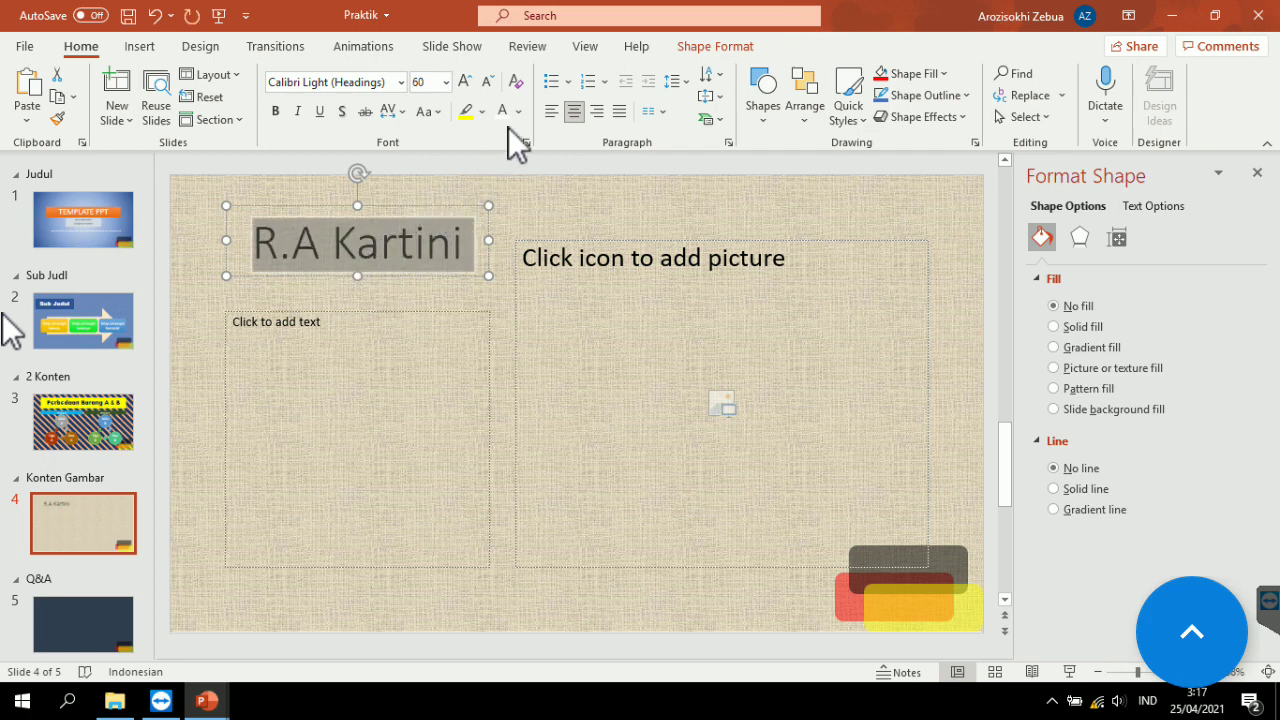
pyautogui.click(503, 115)
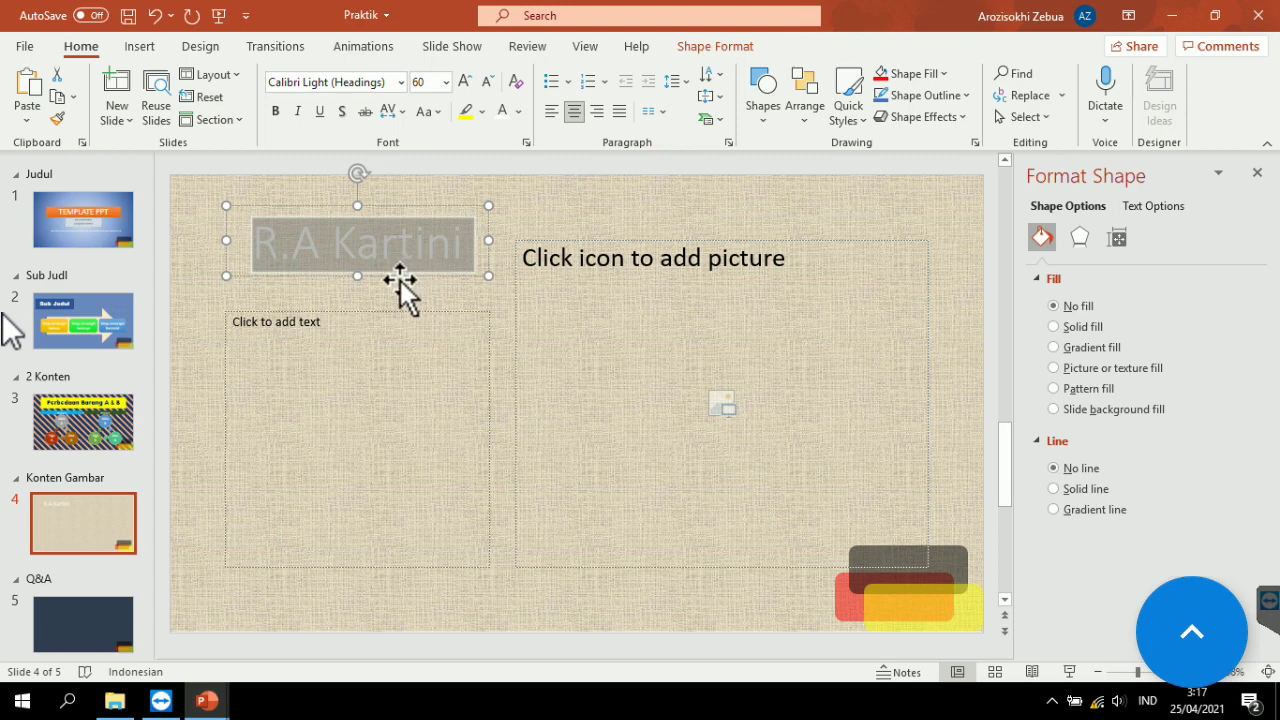
pyautogui.moveTo(395, 278); pyautogui.dragTo(395, 293)
pyautogui.click(408, 266)
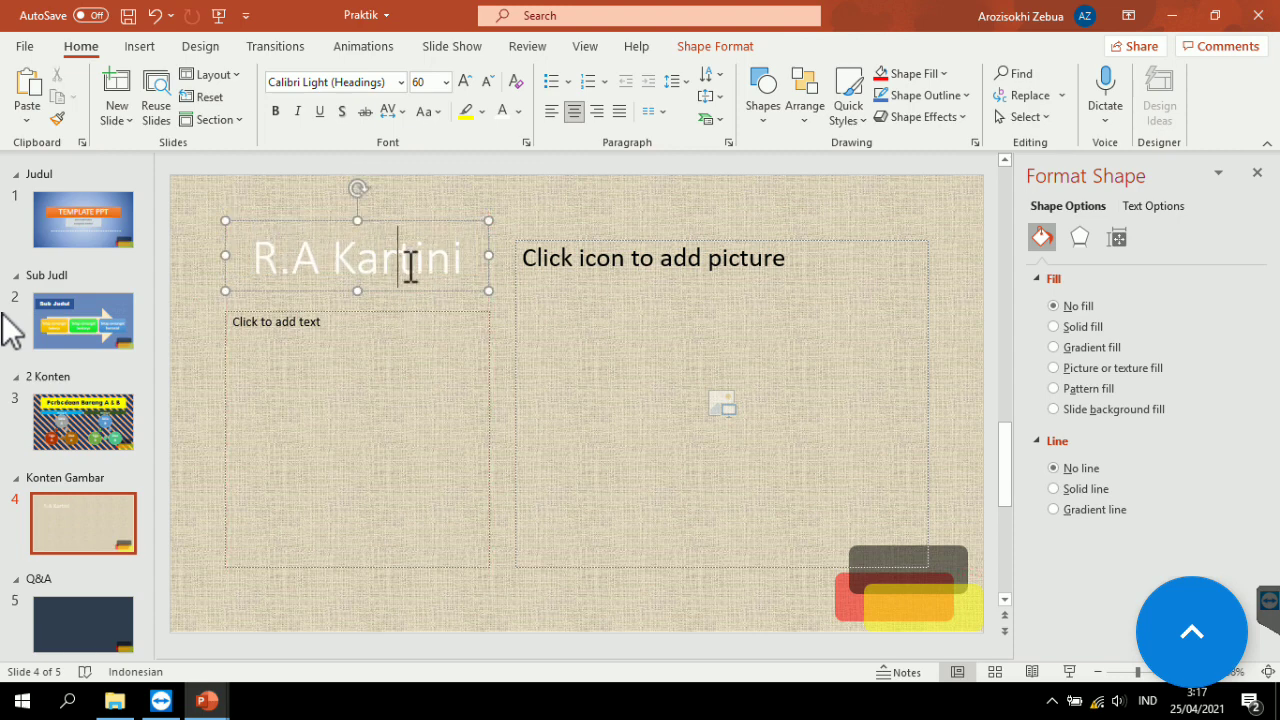
pyautogui.hotkey('ctrl', 'a')
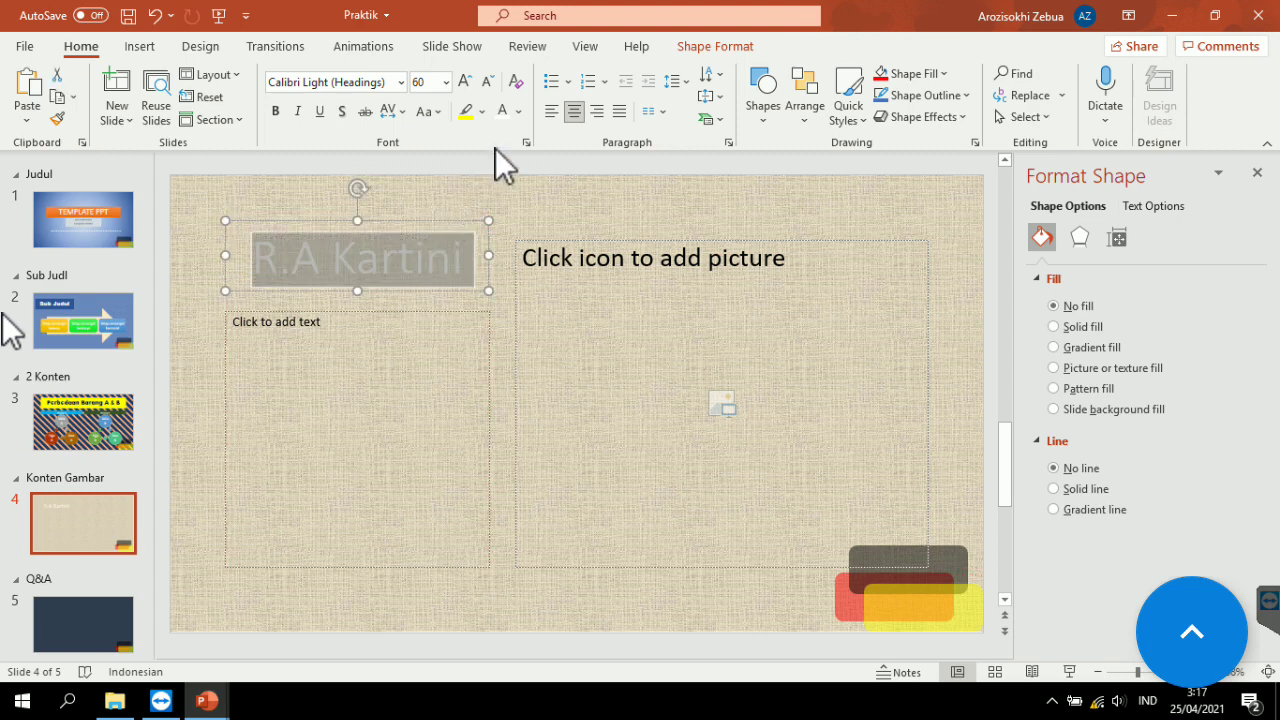
pyautogui.click(520, 112)
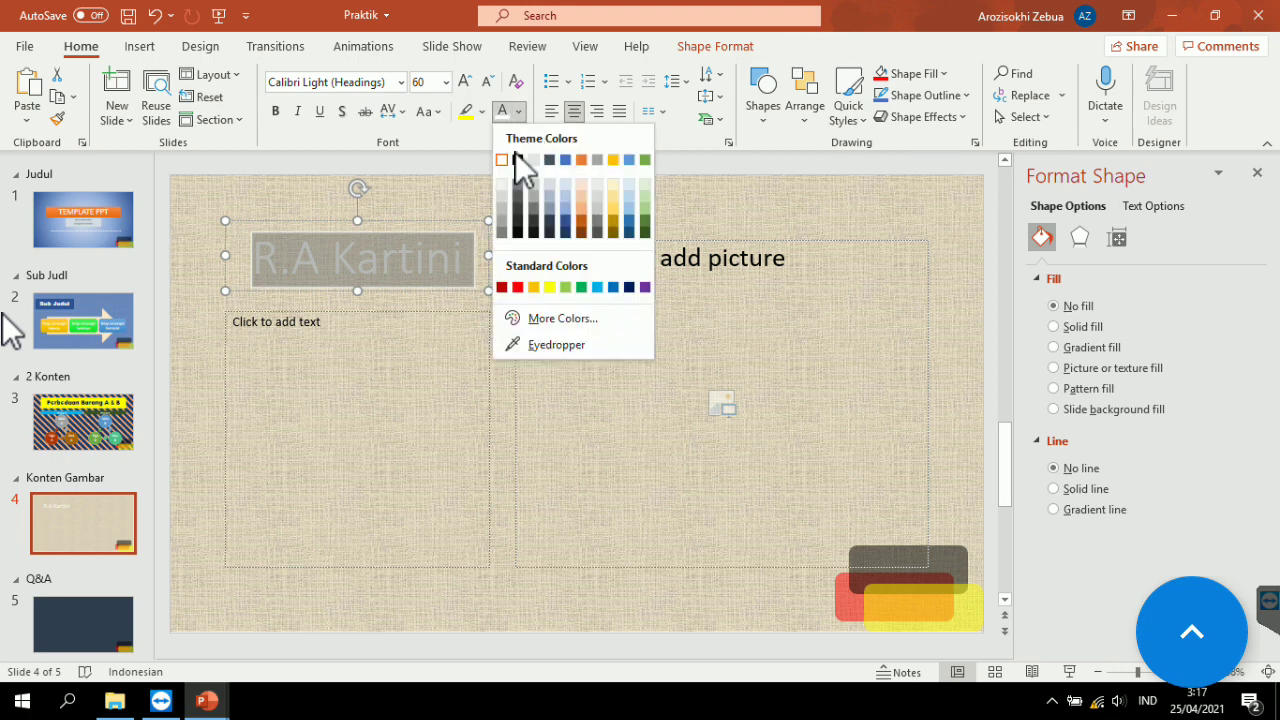
pyautogui.click(517, 160)
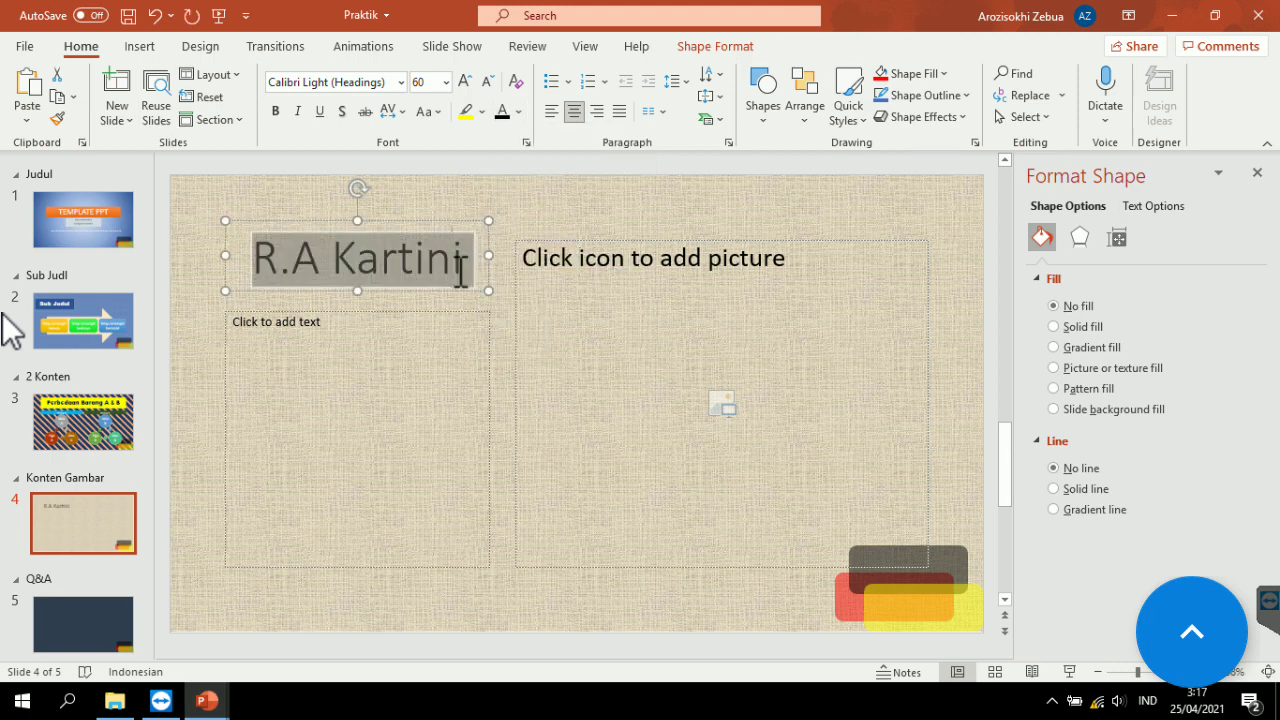
pyautogui.click(458, 272)
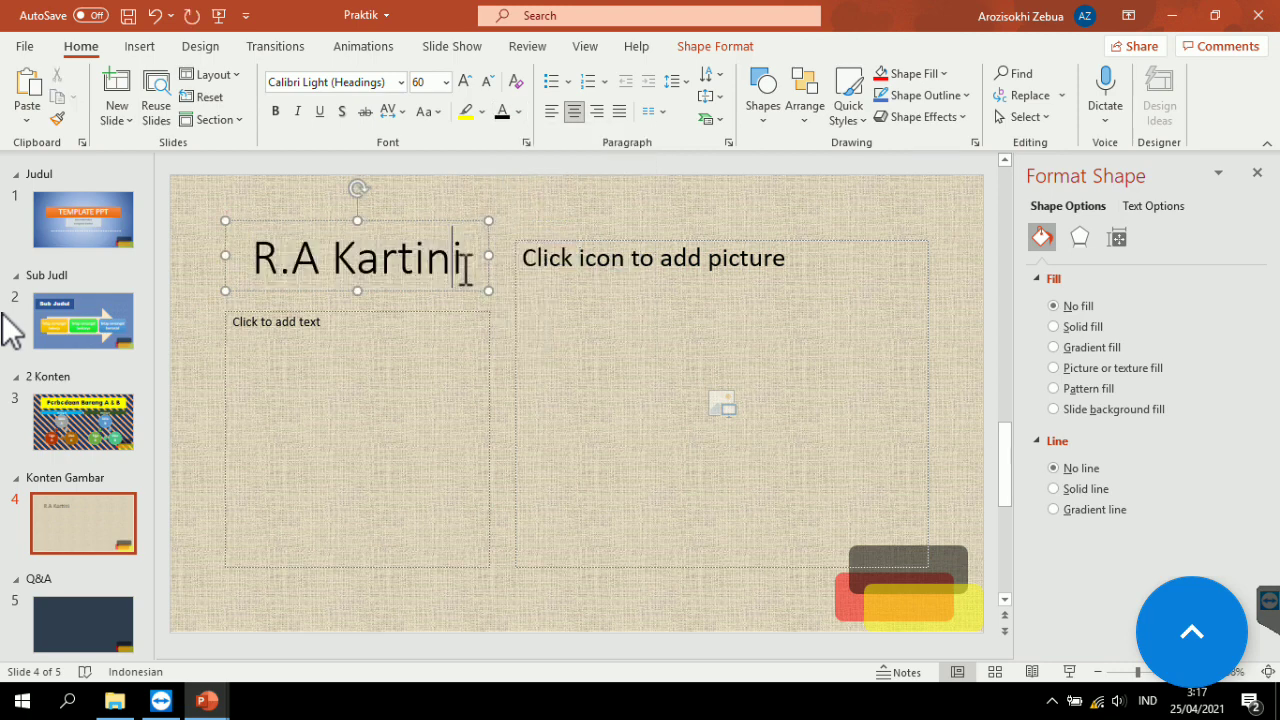
# Fill the R.A Kartini title box with solid light blue.
pyautogui.click(1066, 326)
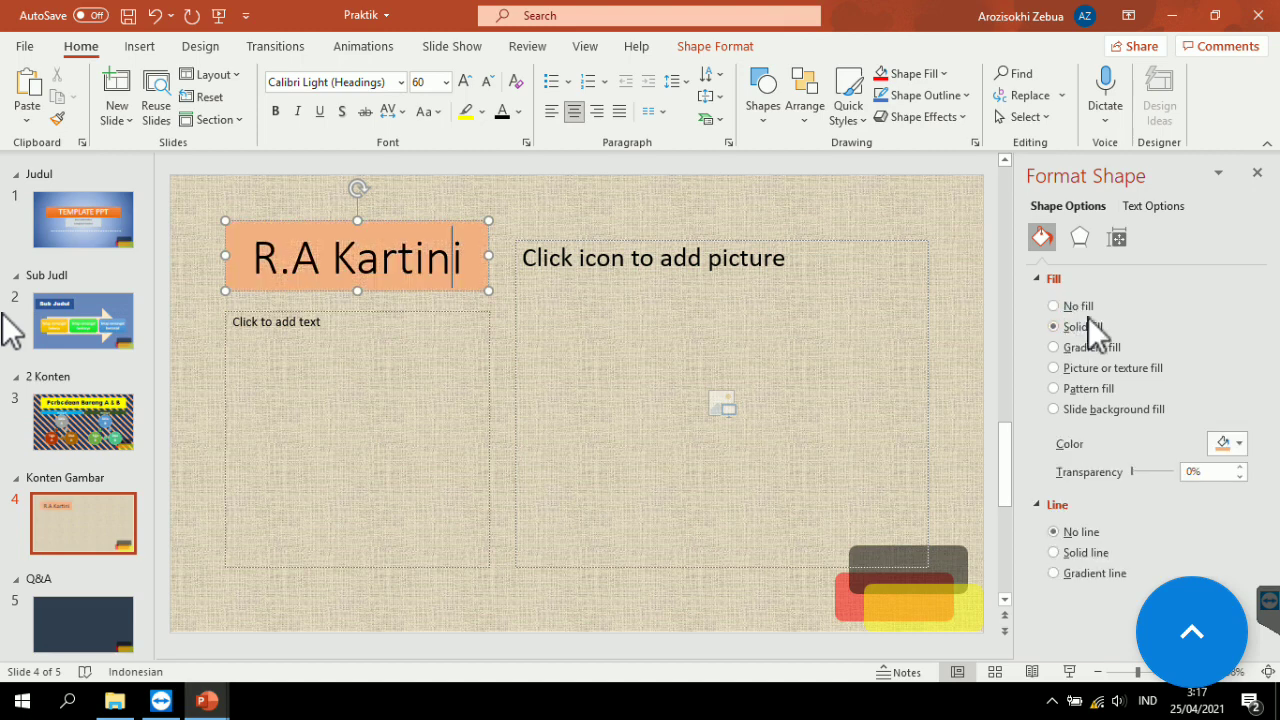
pyautogui.click(1238, 443)
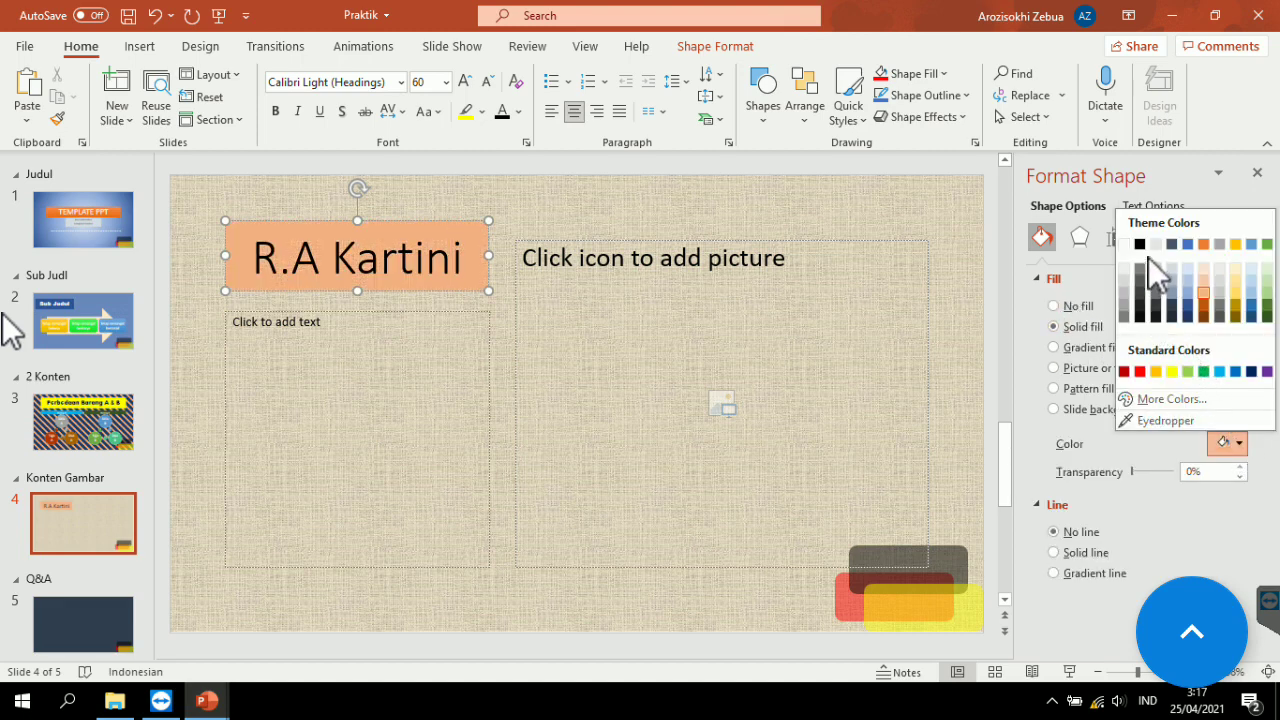
pyautogui.click(1191, 292)
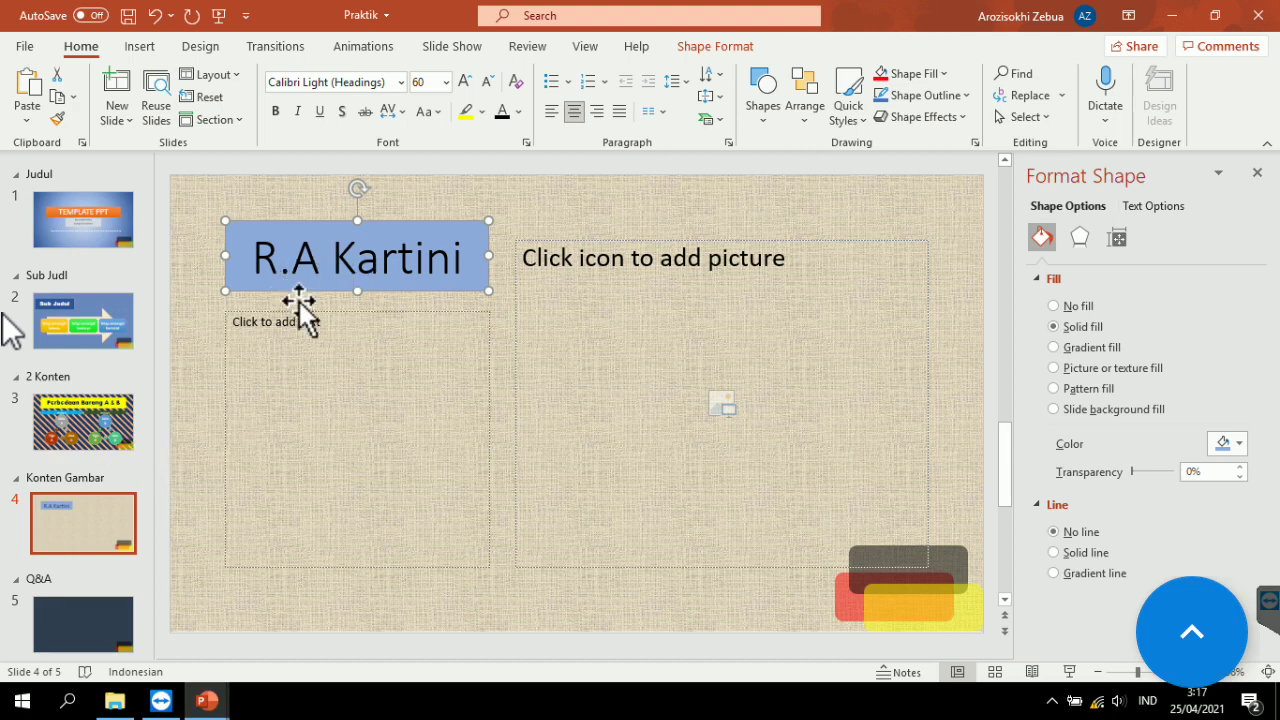
pyautogui.hotkey('ctrl', 'Return')
# Change the R.A Kartini title text colour to white.
pyautogui.moveTo(255, 258); pyautogui.dragTo(470, 265)
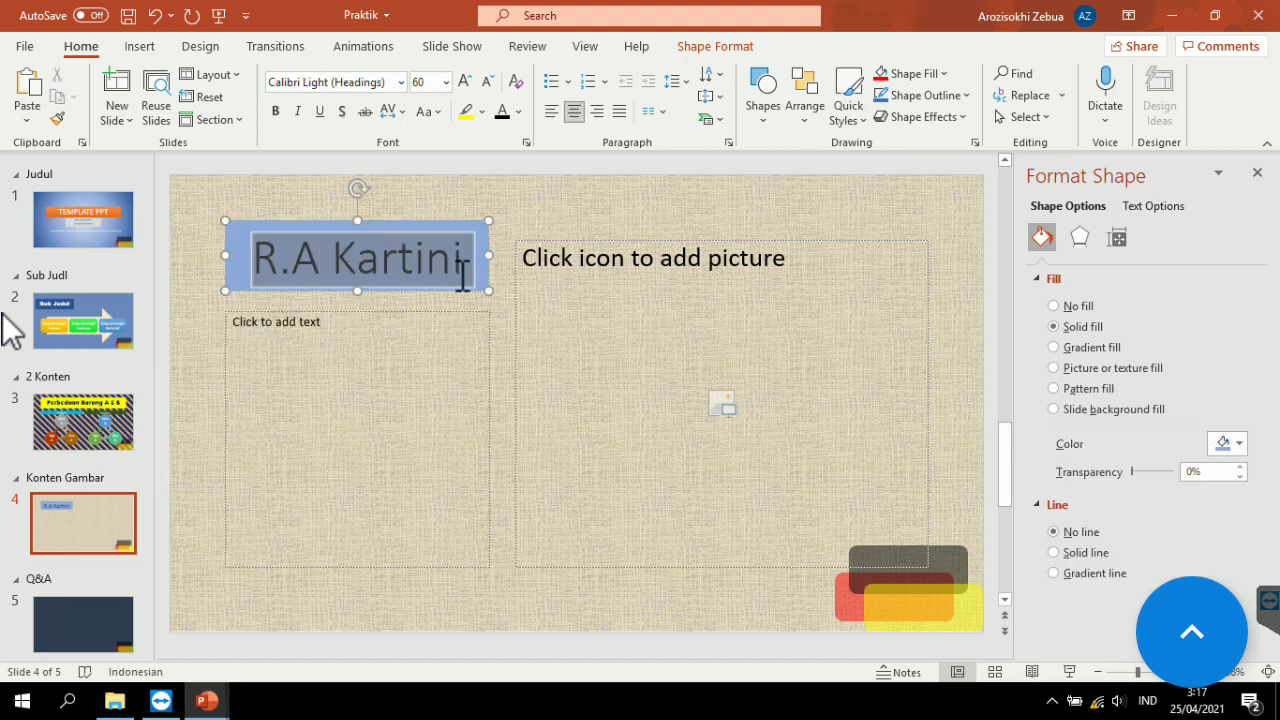
pyautogui.click(520, 121)
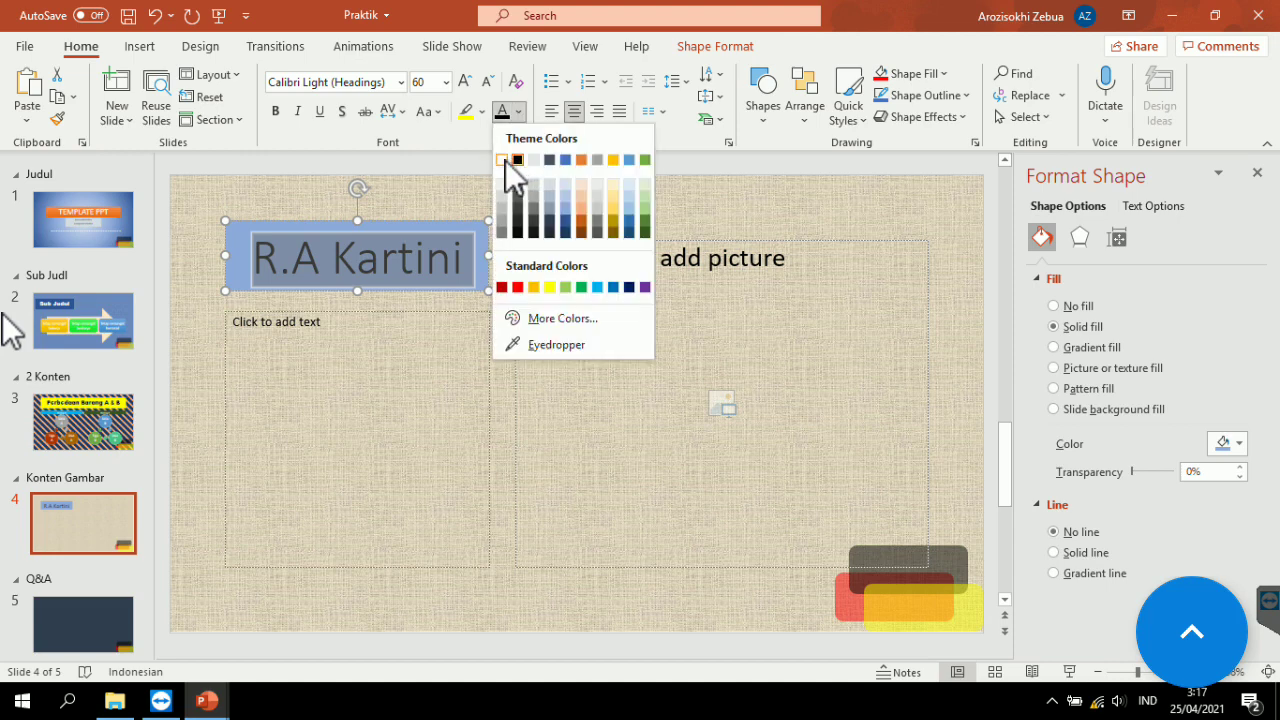
pyautogui.click(512, 158)
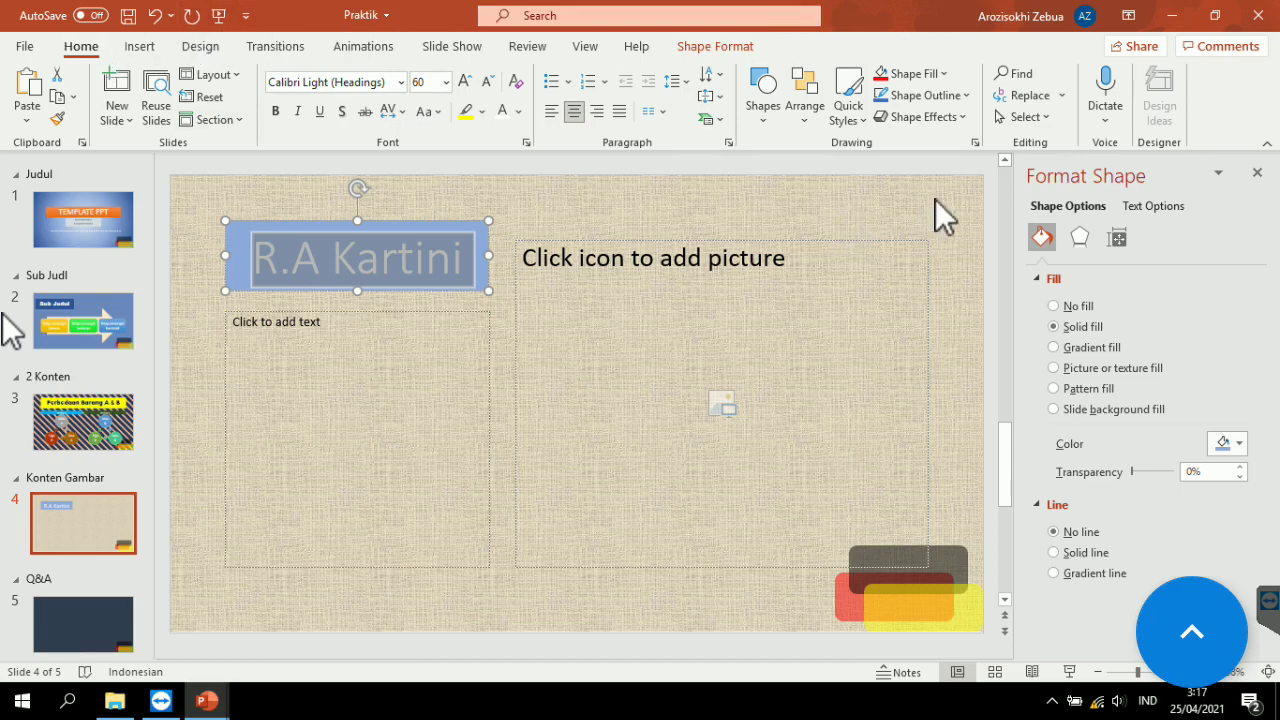
pyautogui.click(715, 46)
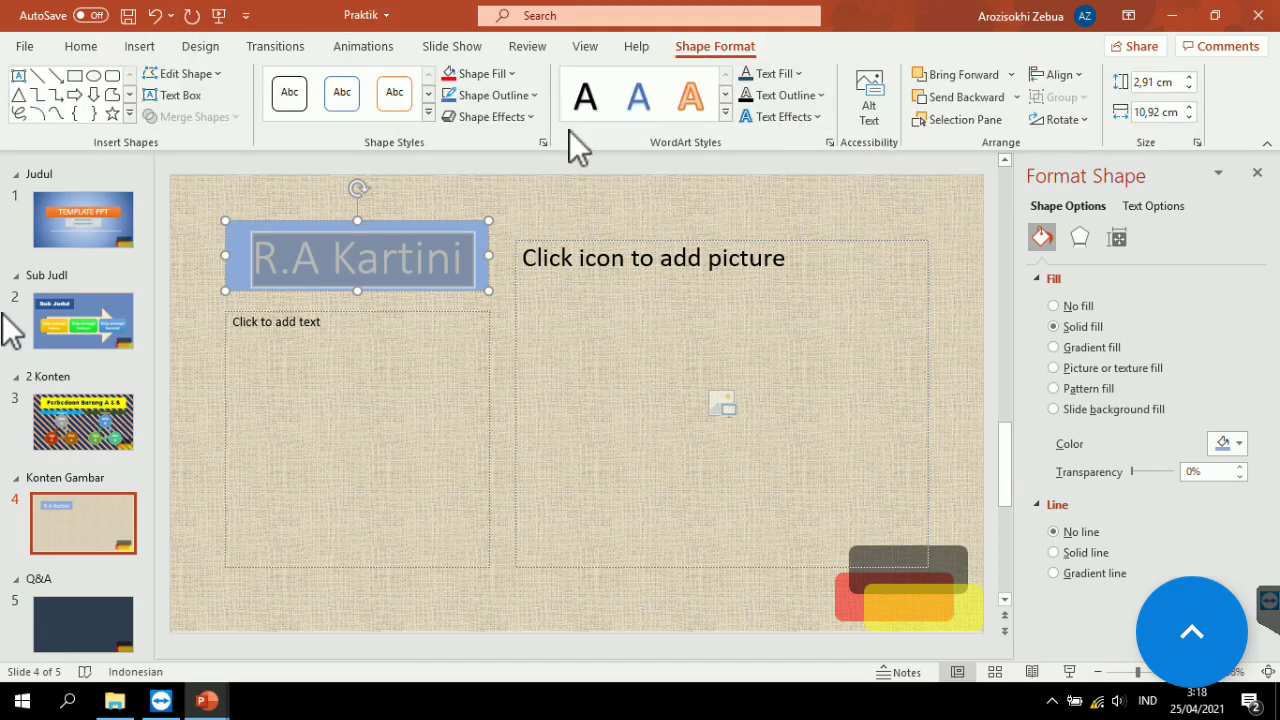
# Add a black glow effect to the white R.A Kartini title text.
pyautogui.click(820, 117)
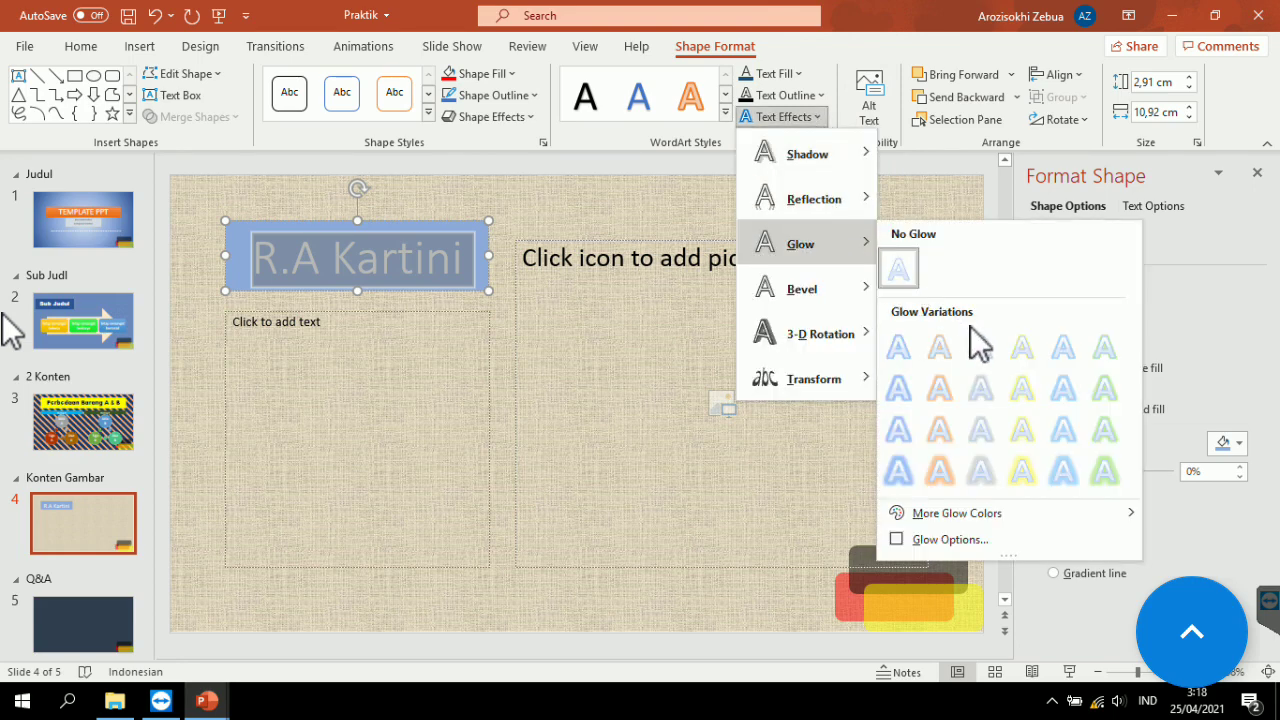
pyautogui.moveTo(805, 244)
pyautogui.moveTo(956, 513)
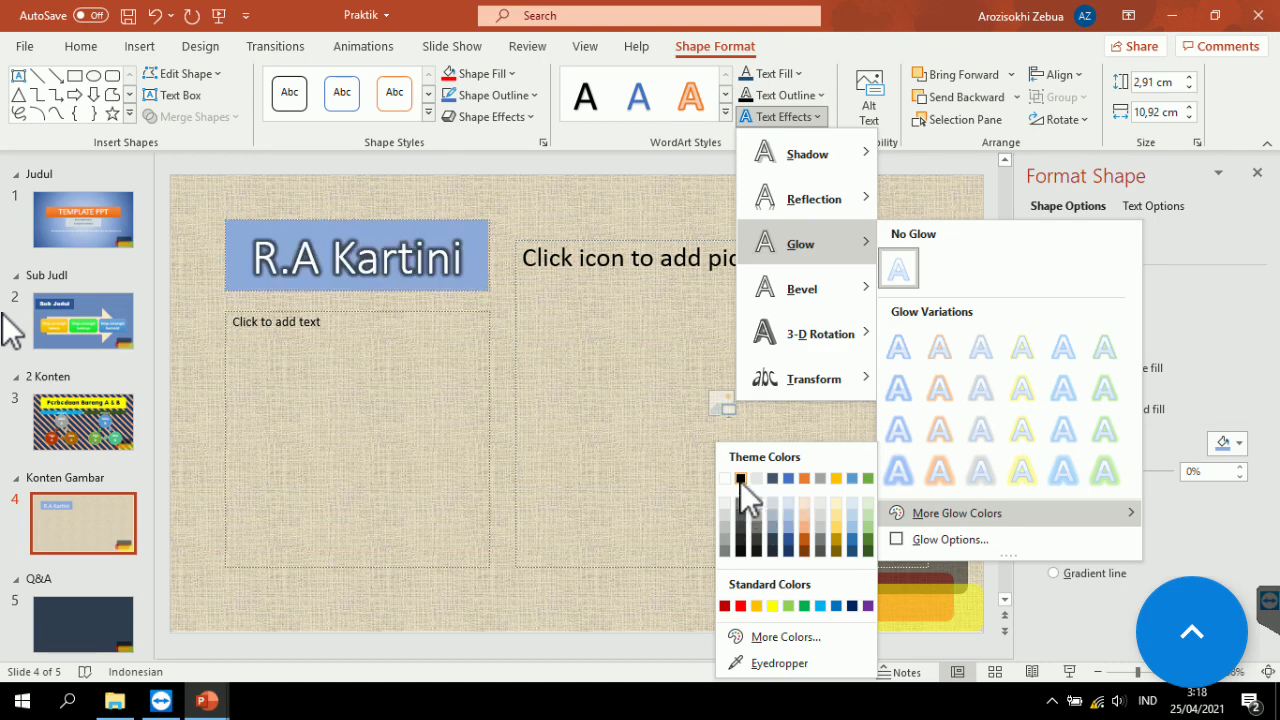
pyautogui.click(740, 480)
pyautogui.click(430, 377)
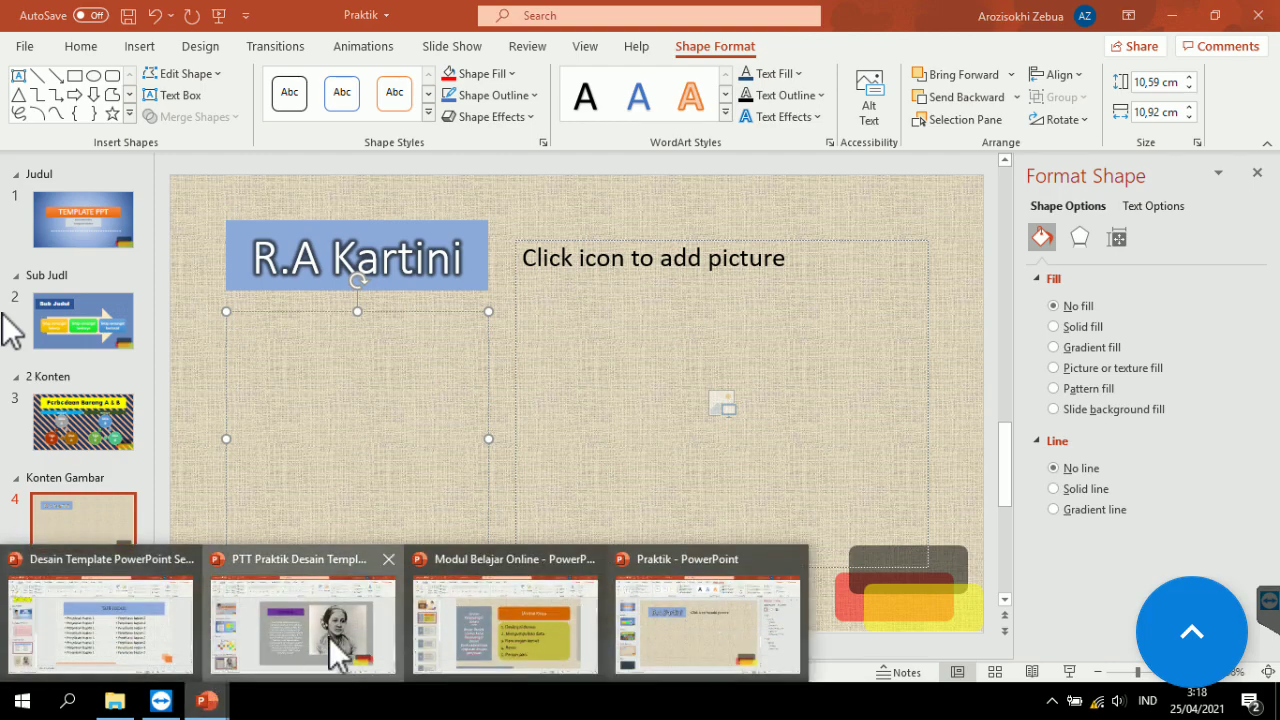
# Copy the R.A Kartini paragraph from the PTT reference presentation.
pyautogui.moveTo(207, 701)
pyautogui.click(400, 615)
pyautogui.click(583, 520)
pyautogui.moveTo(591, 540); pyautogui.dragTo(437, 330)
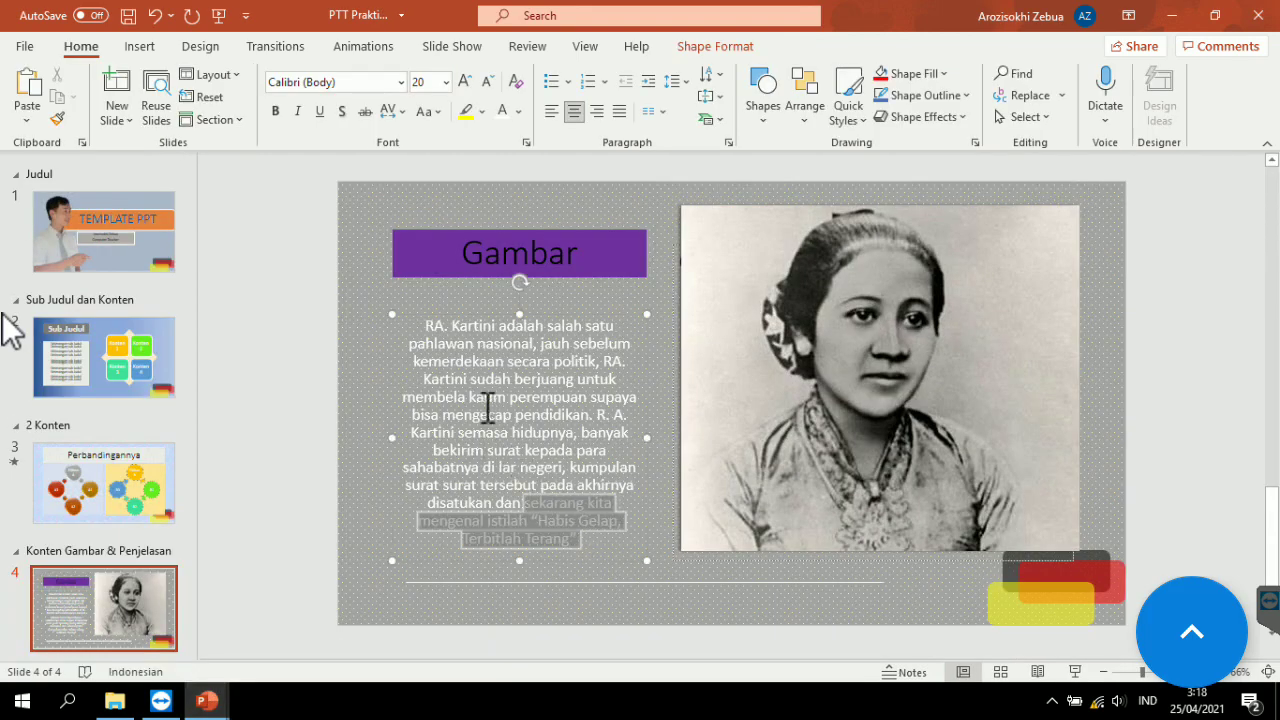
pyautogui.rightClick(433, 331)
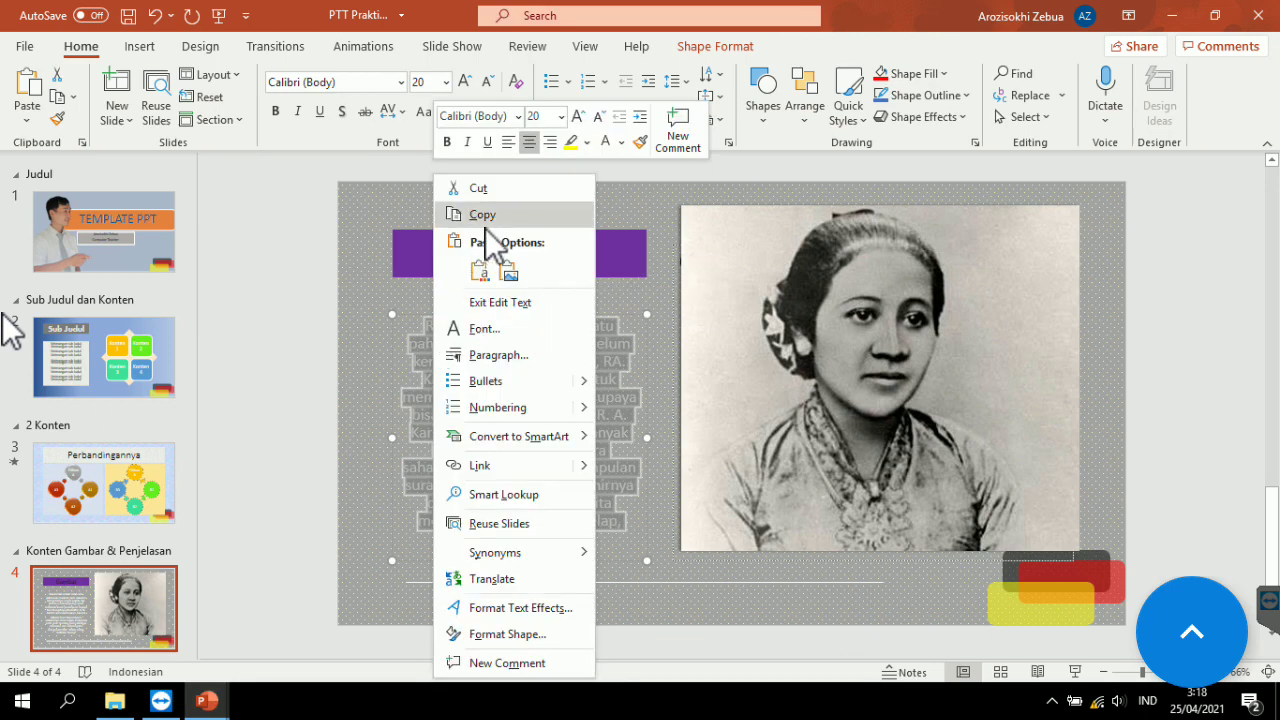
pyautogui.click(619, 220)
# Paste the Kartini paragraph into slide 4's body text box in Praktik.
pyautogui.click(1170, 18)
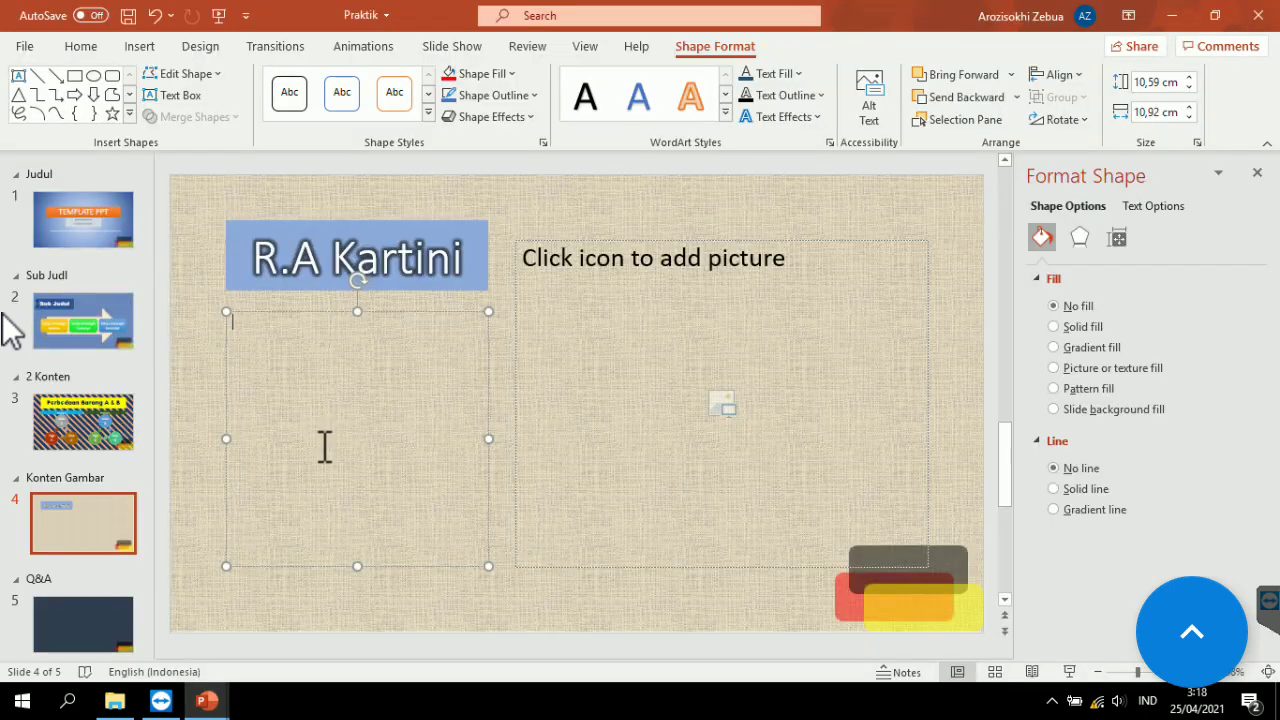
pyautogui.hotkey('ctrl', 'v')
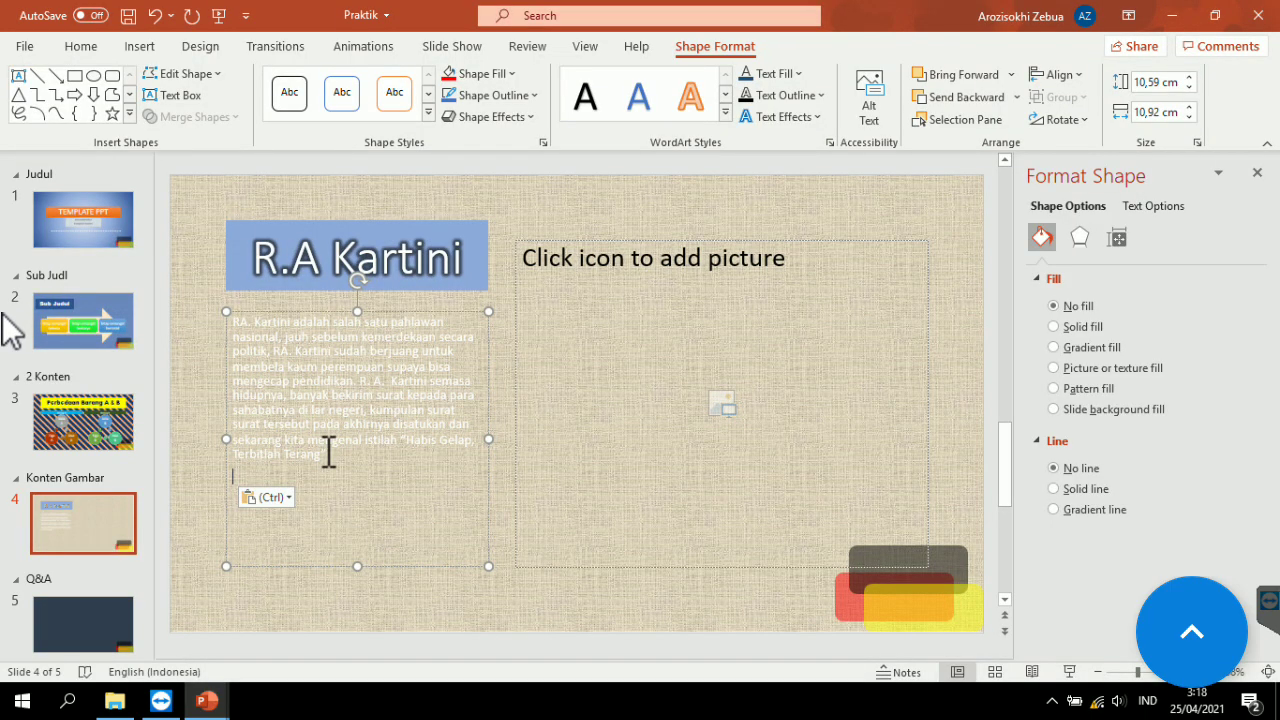
pyautogui.press('ctrl')
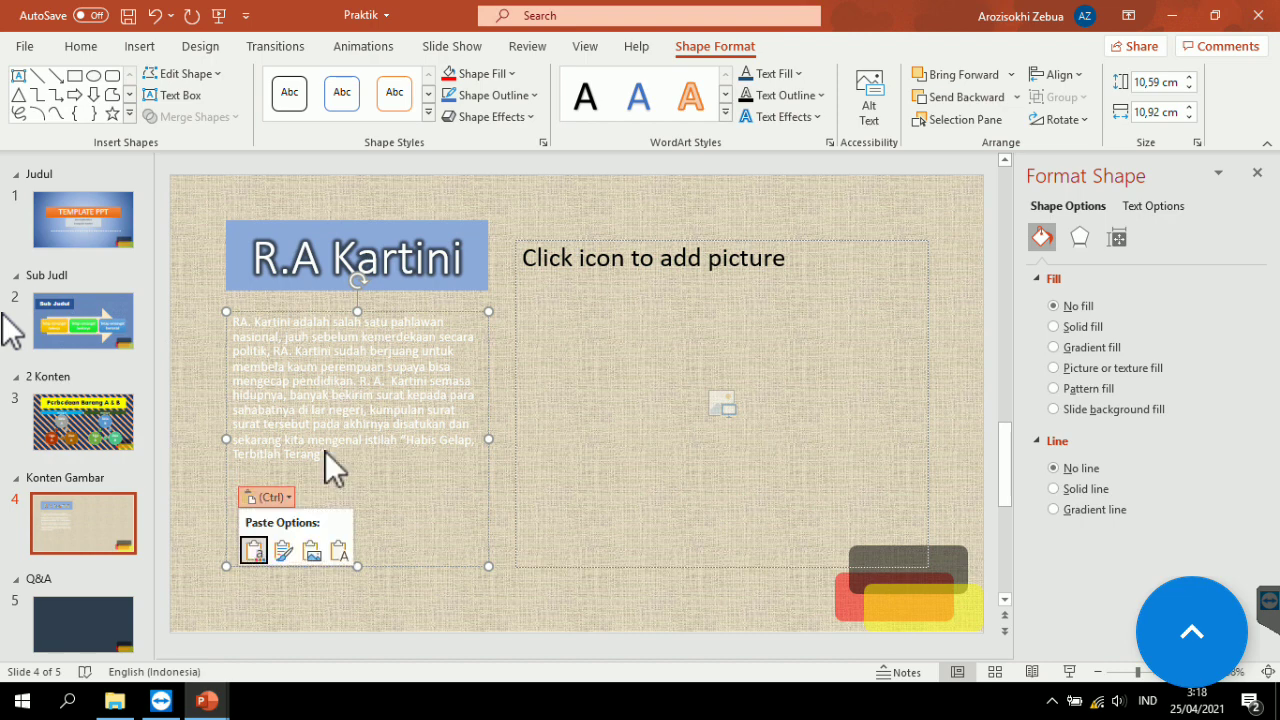
pyautogui.press('Escape')
pyautogui.click(336, 455)
pyautogui.moveTo(336, 455); pyautogui.dragTo(233, 322)
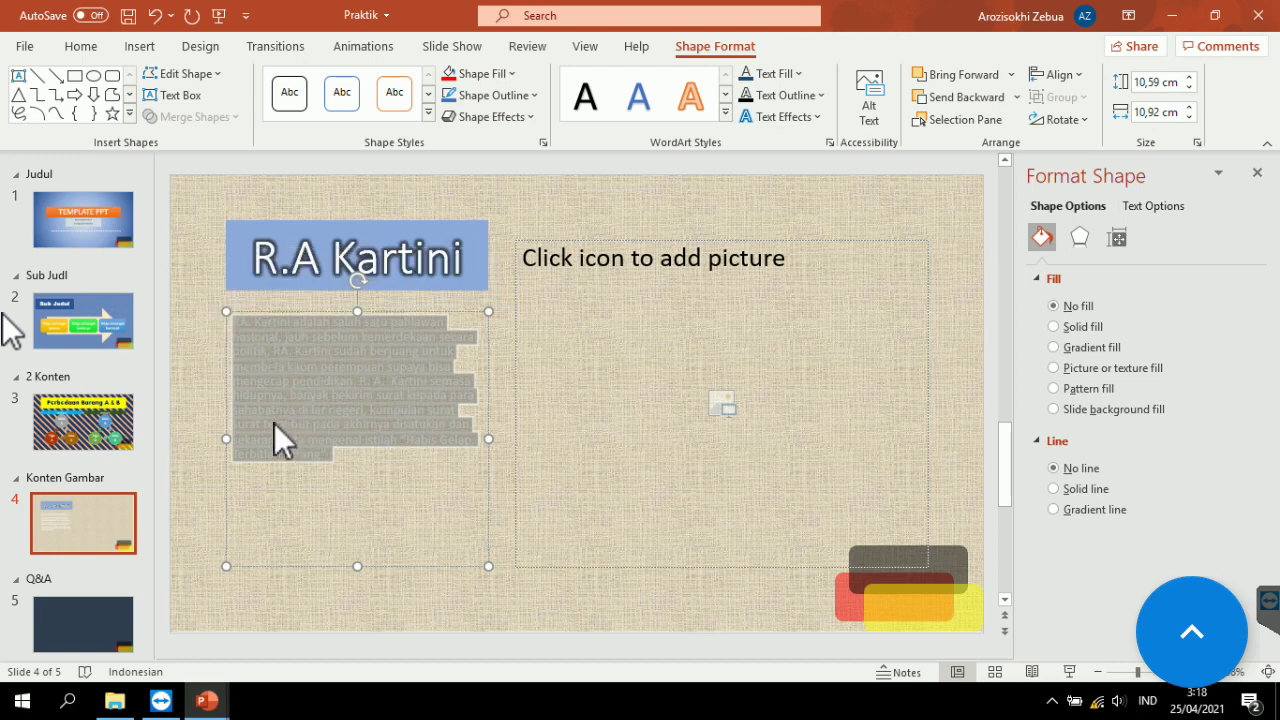
pyautogui.click(812, 117)
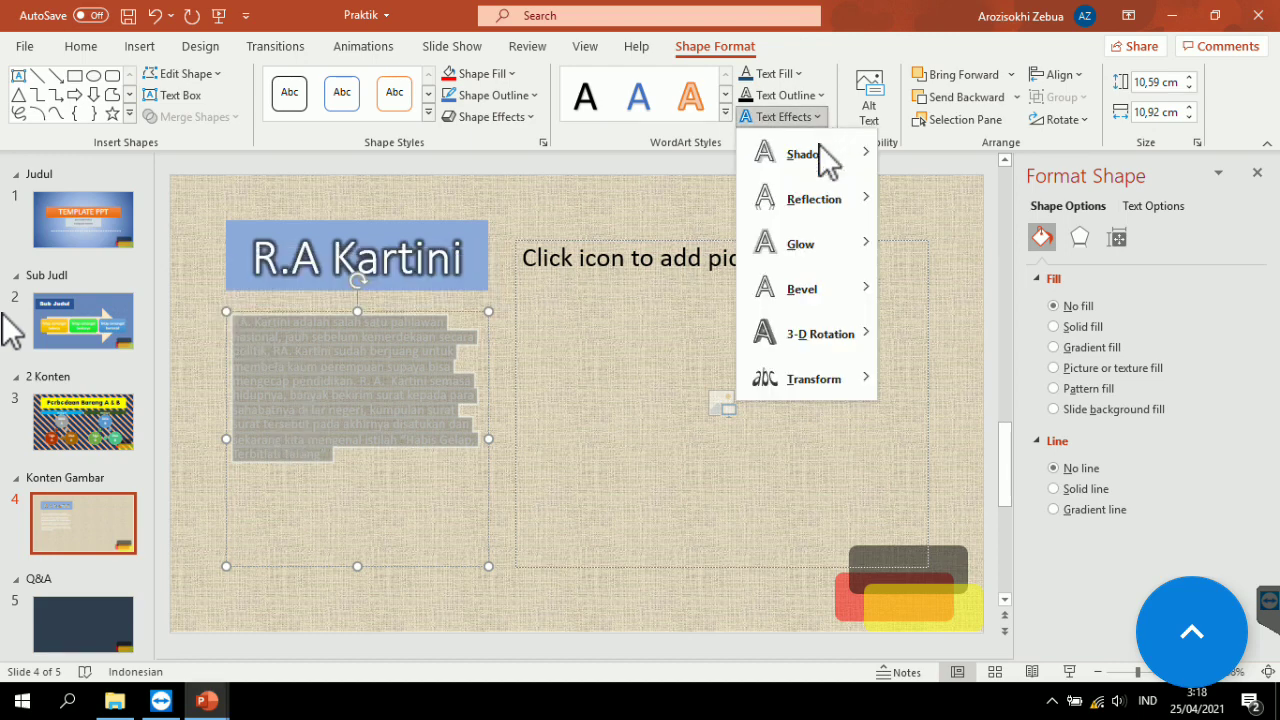
# Give the Kartini paragraph a dark glow, a larger font size, and centre alignment.
pyautogui.moveTo(806, 243)
pyautogui.moveTo(956, 512)
pyautogui.click(337, 482)
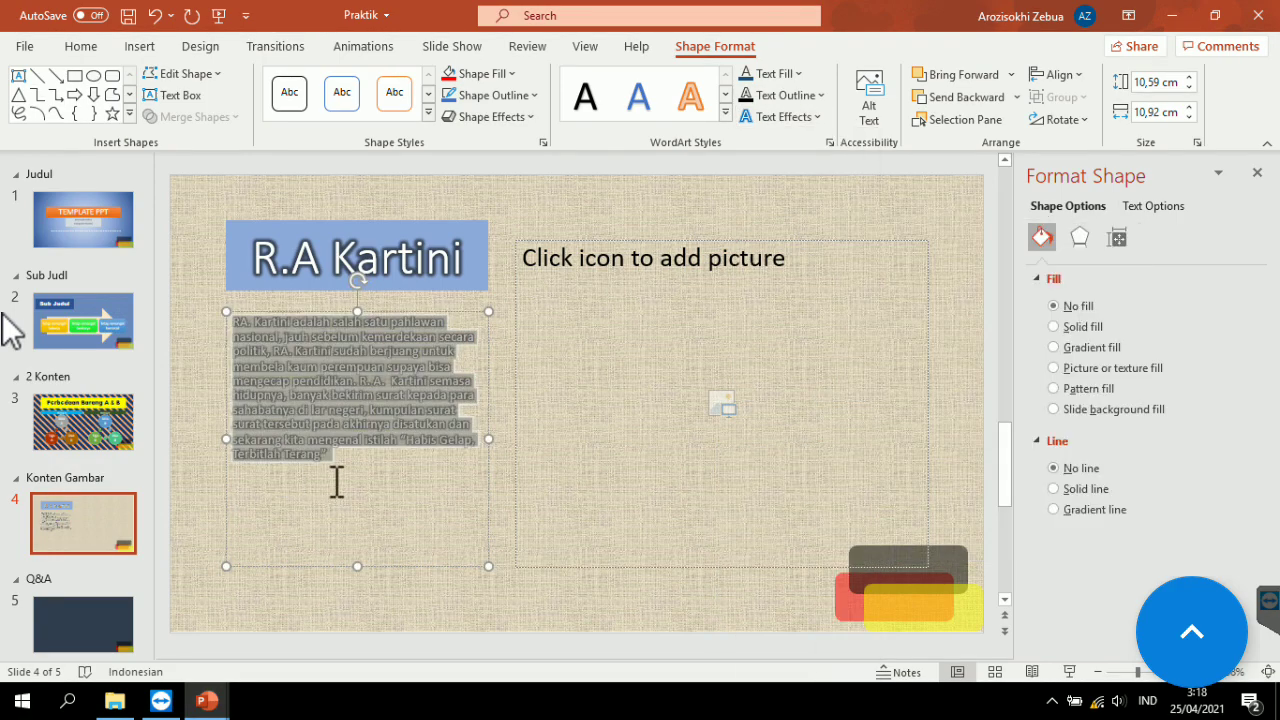
pyautogui.hotkey('ctrl', ']')
pyautogui.hotkey('ctrl', ']')
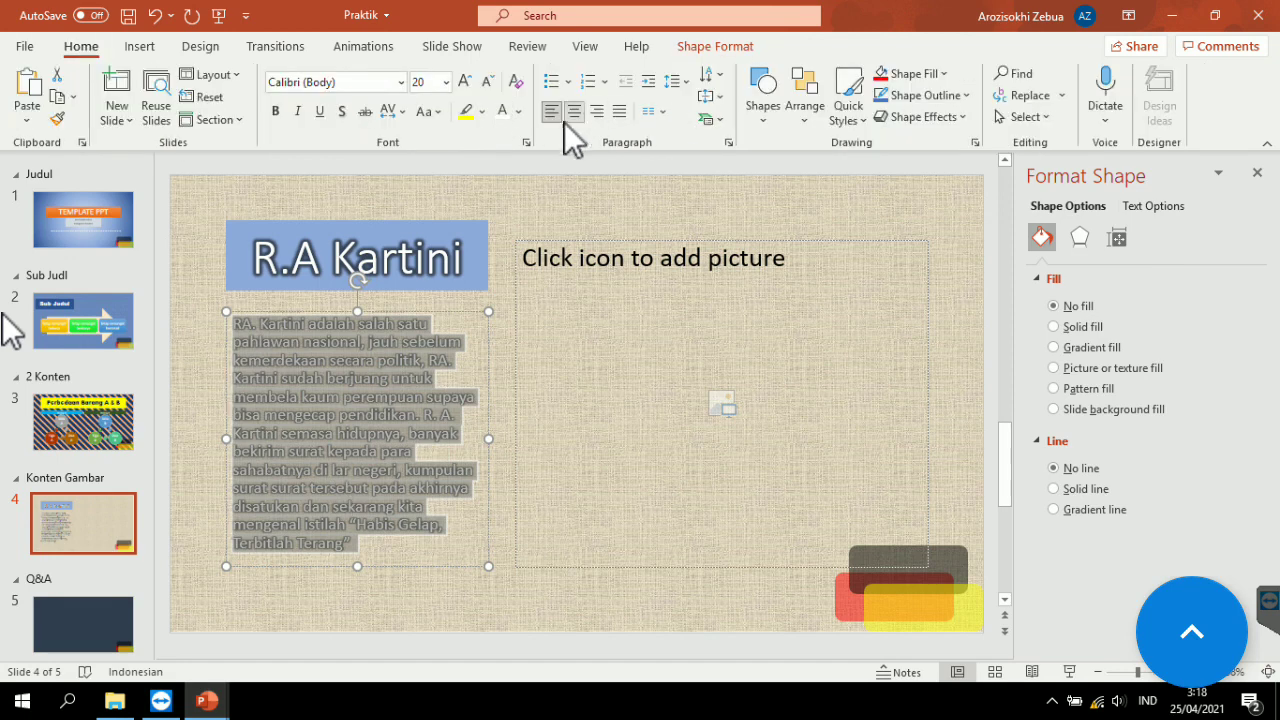
pyautogui.click(566, 119)
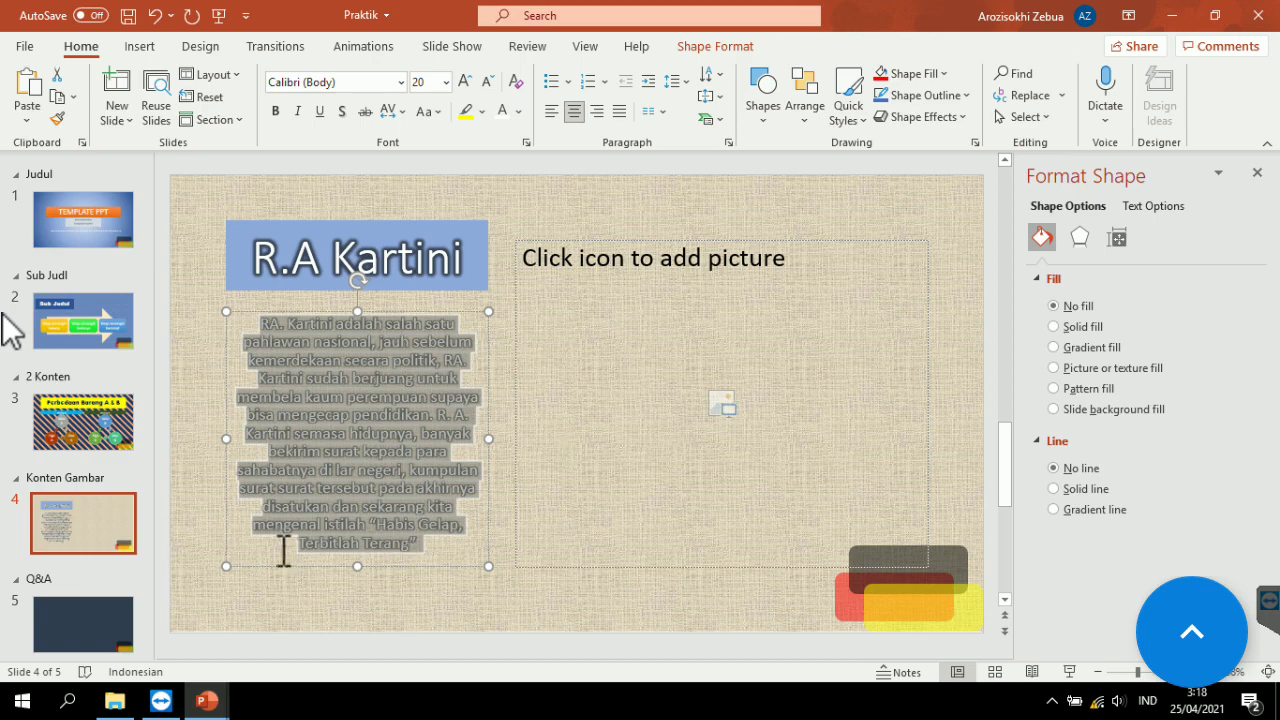
pyautogui.click(206, 701)
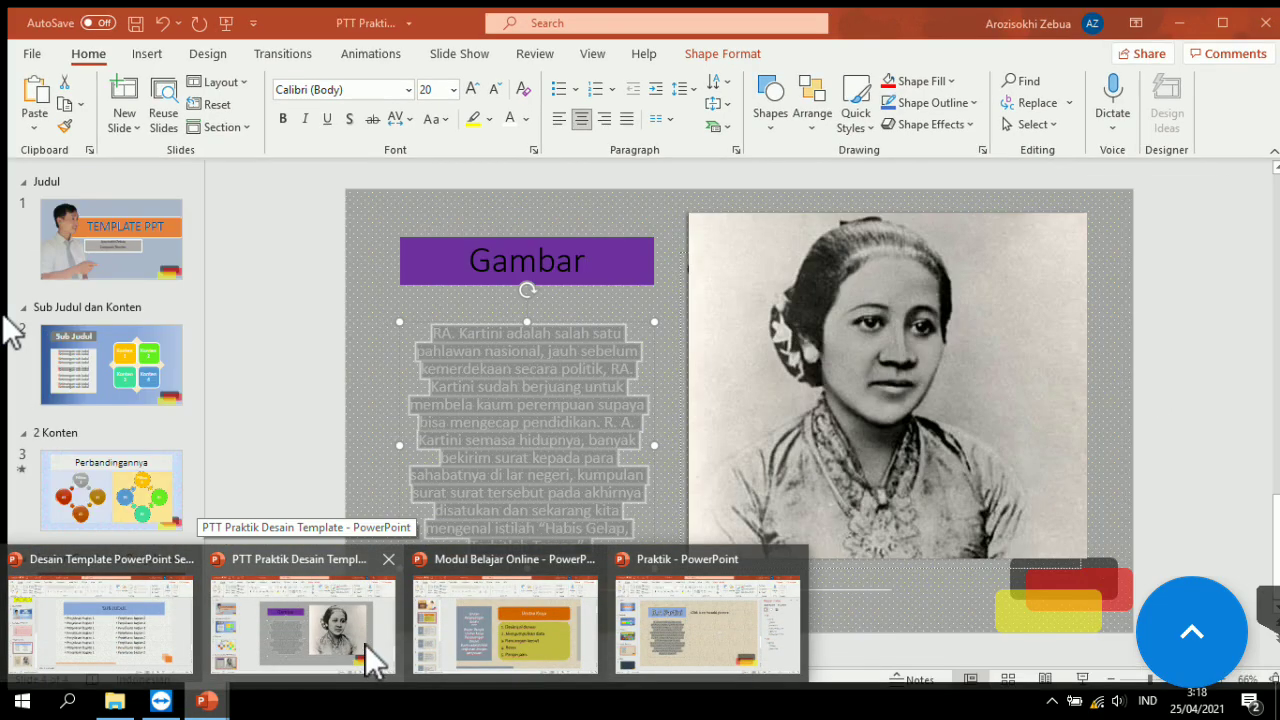
# Copy the Kartini portrait image from PTT Praktik, then minimize that window.
pyautogui.click(365, 644)
pyautogui.rightClick(760, 374)
pyautogui.click(810, 326)
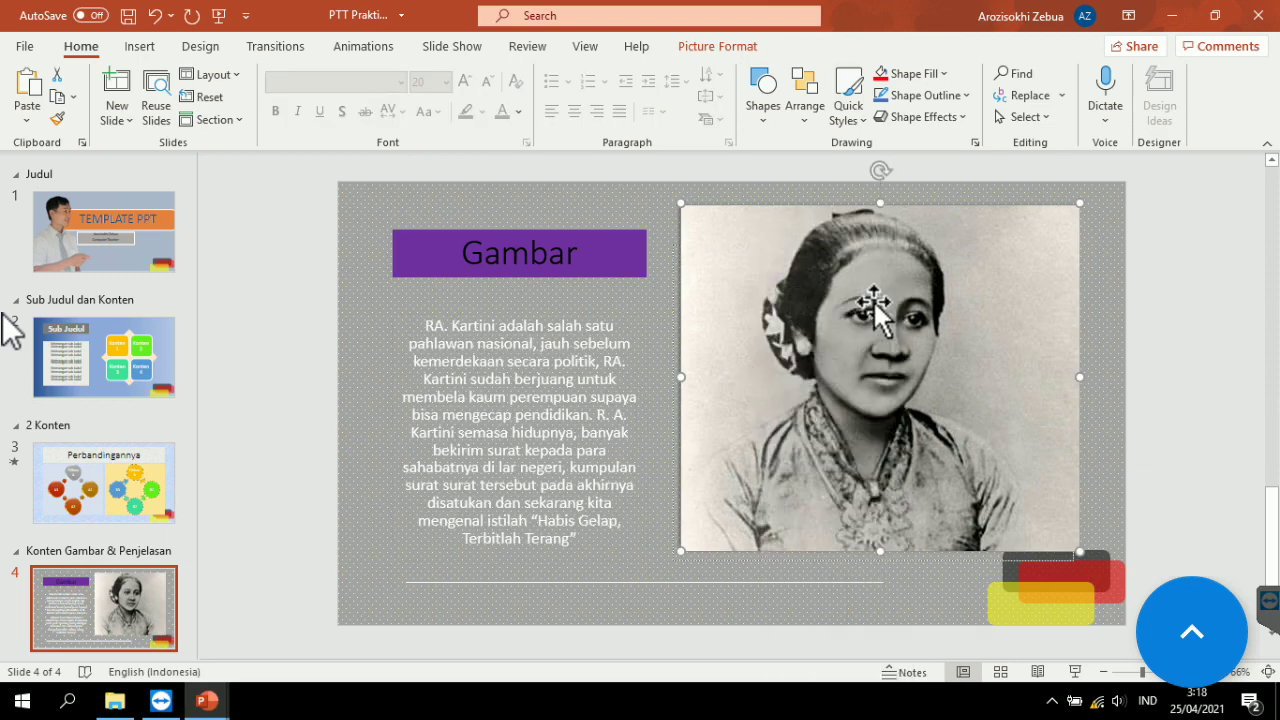
pyautogui.click(1170, 15)
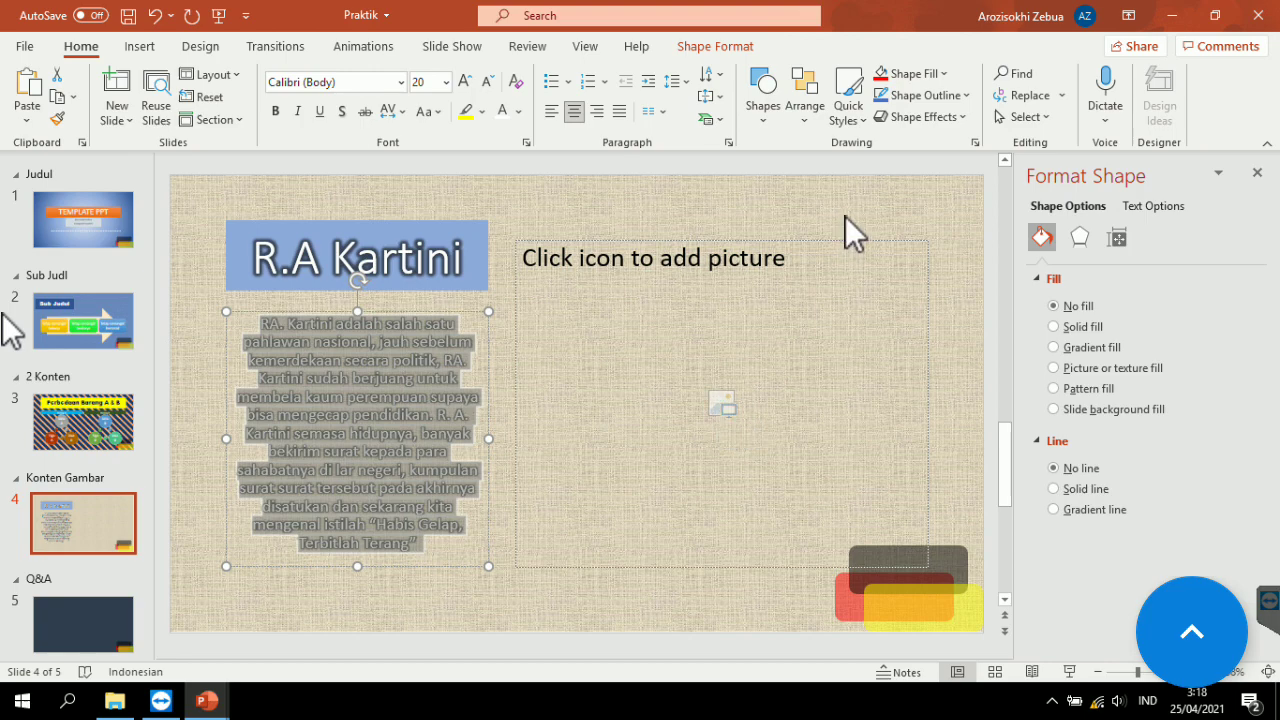
# Drop the Kartini portrait into slide 4's picture placeholder and re-paste the corner shapes on top.
pyautogui.moveTo(845, 216); pyautogui.dragTo(728, 272)
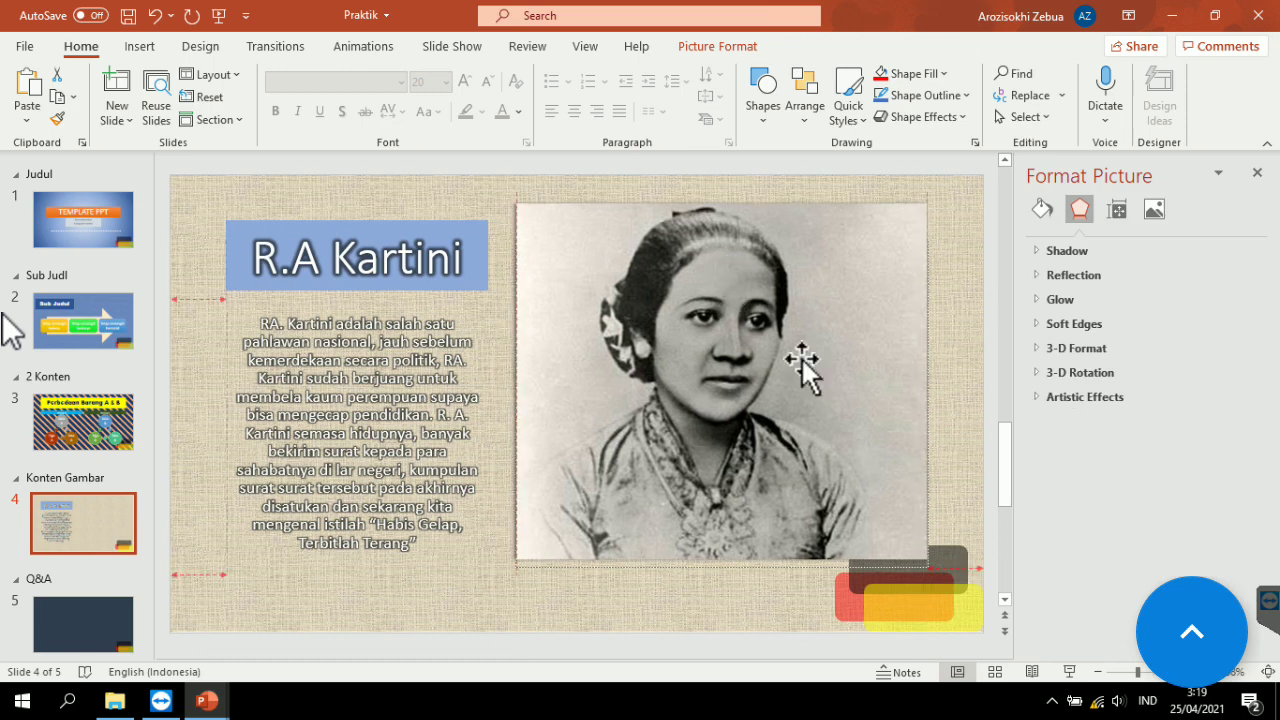
pyautogui.click(951, 562)
pyautogui.click(935, 578)
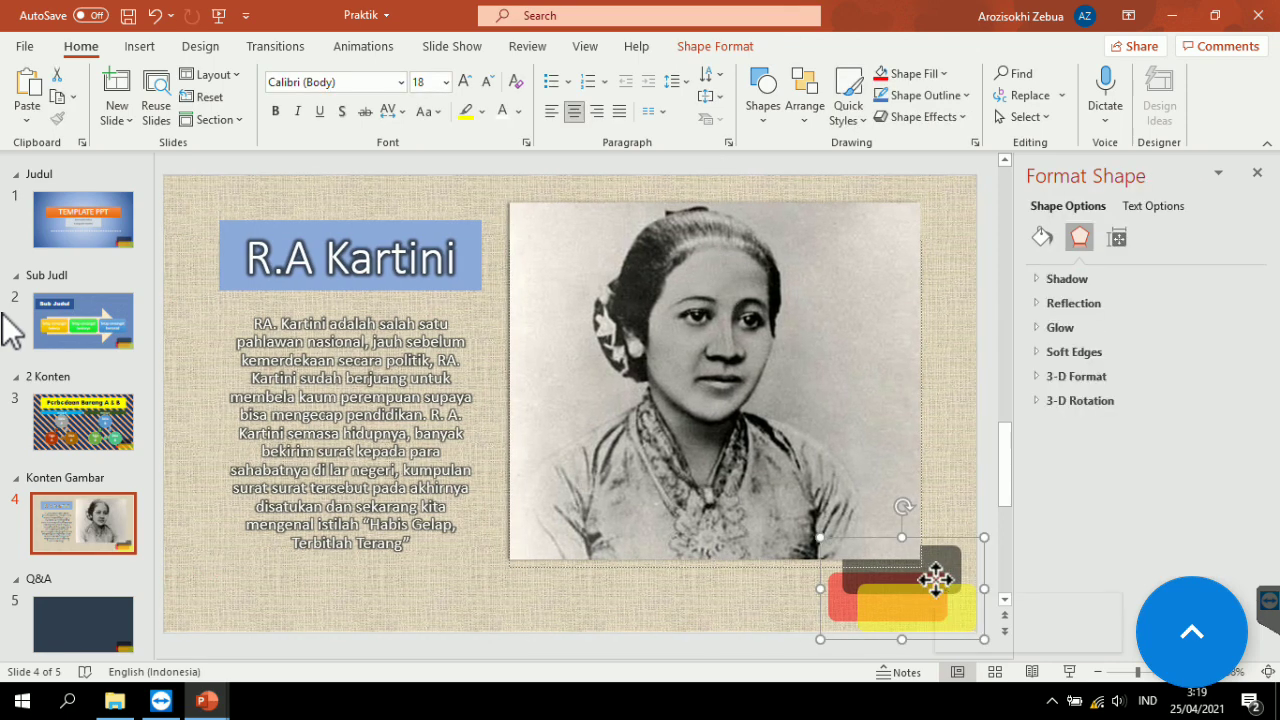
pyautogui.rightClick(935, 578)
pyautogui.click(1001, 245)
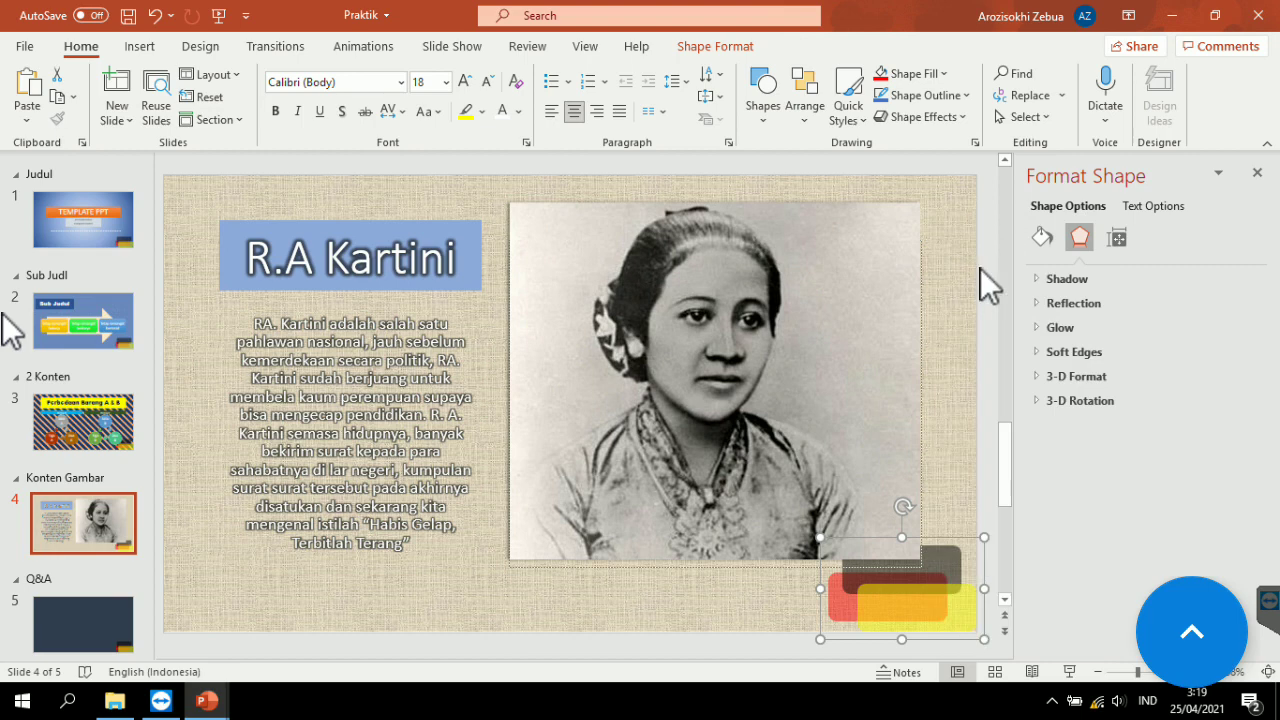
pyautogui.hotkey('ctrl', 'v')
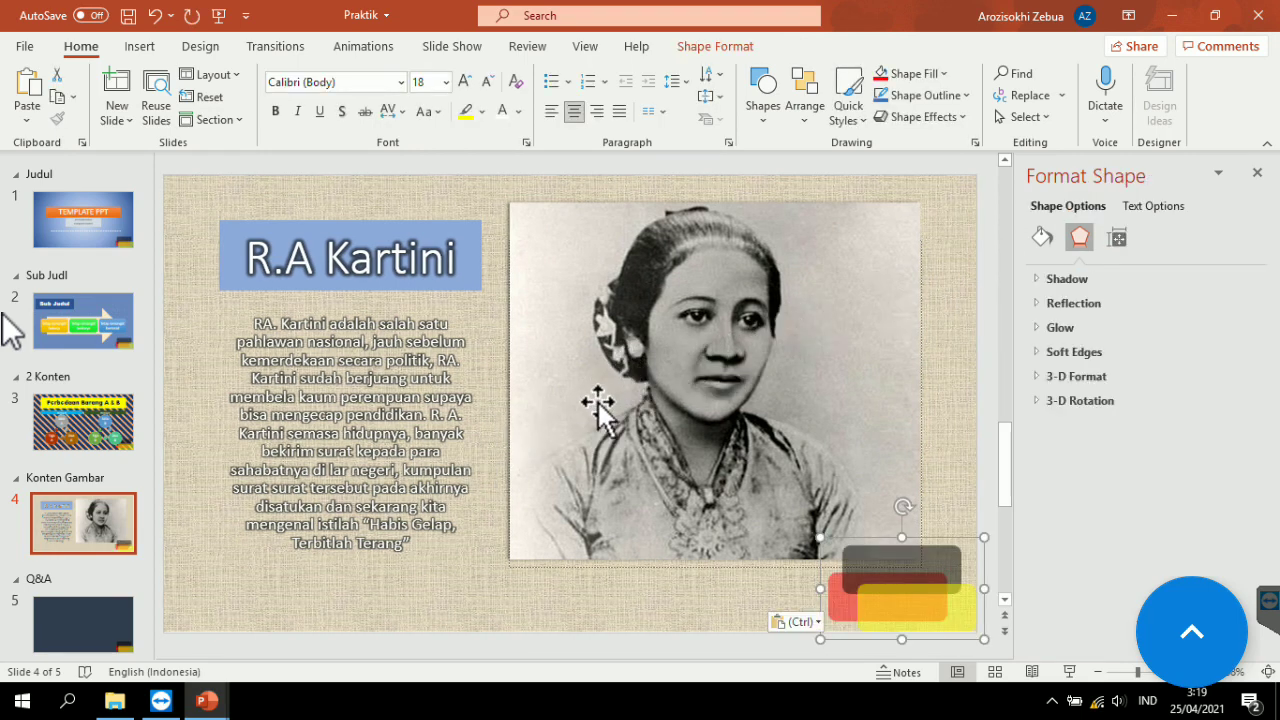
# Nudge the portrait into place beside the body text and return to slide 1.
pyautogui.moveTo(690, 317); pyautogui.dragTo(697, 334)
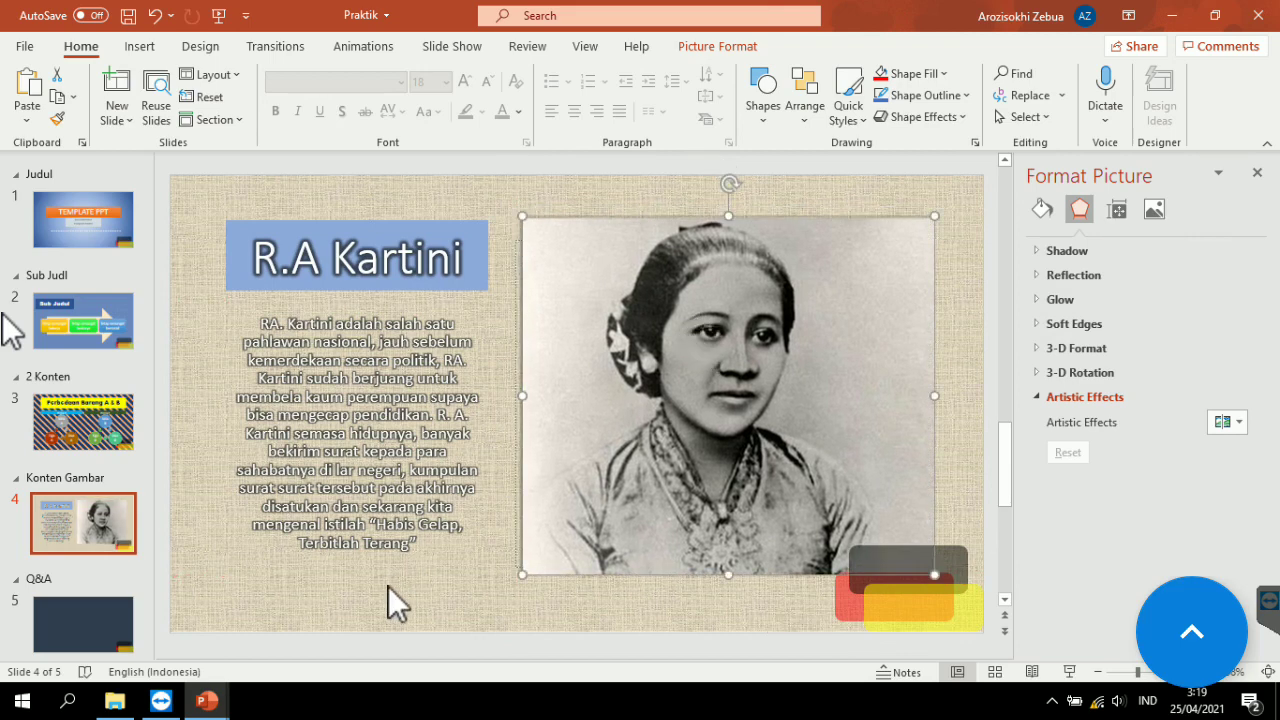
pyautogui.click(388, 586)
pyautogui.click(82, 234)
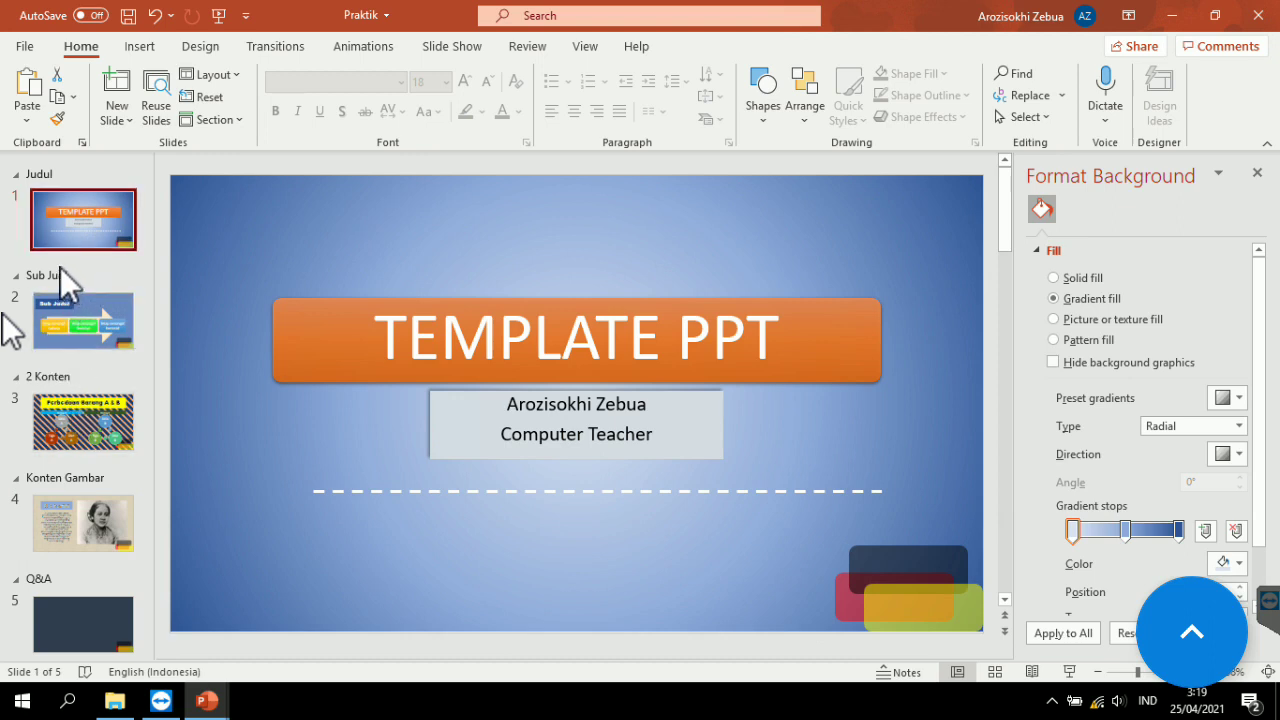
# Draw a rectangle near the centre of the Q&A slide.
pyautogui.click(92, 610)
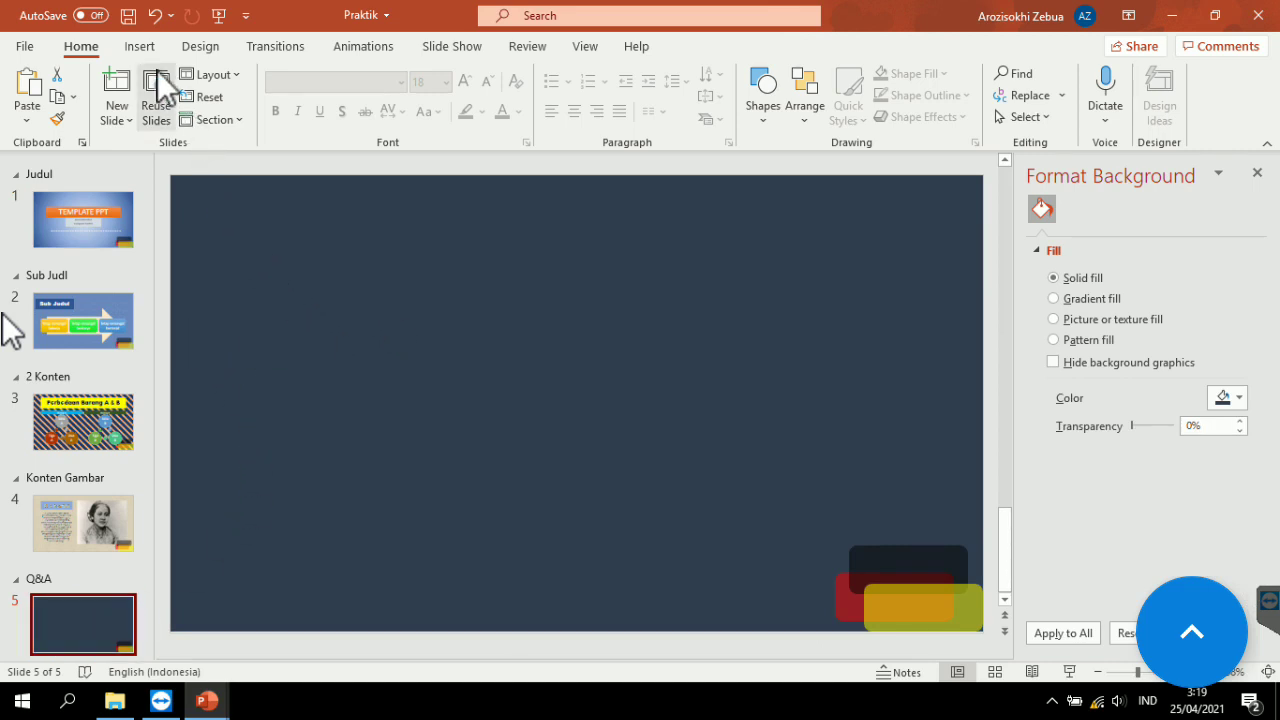
pyautogui.click(139, 47)
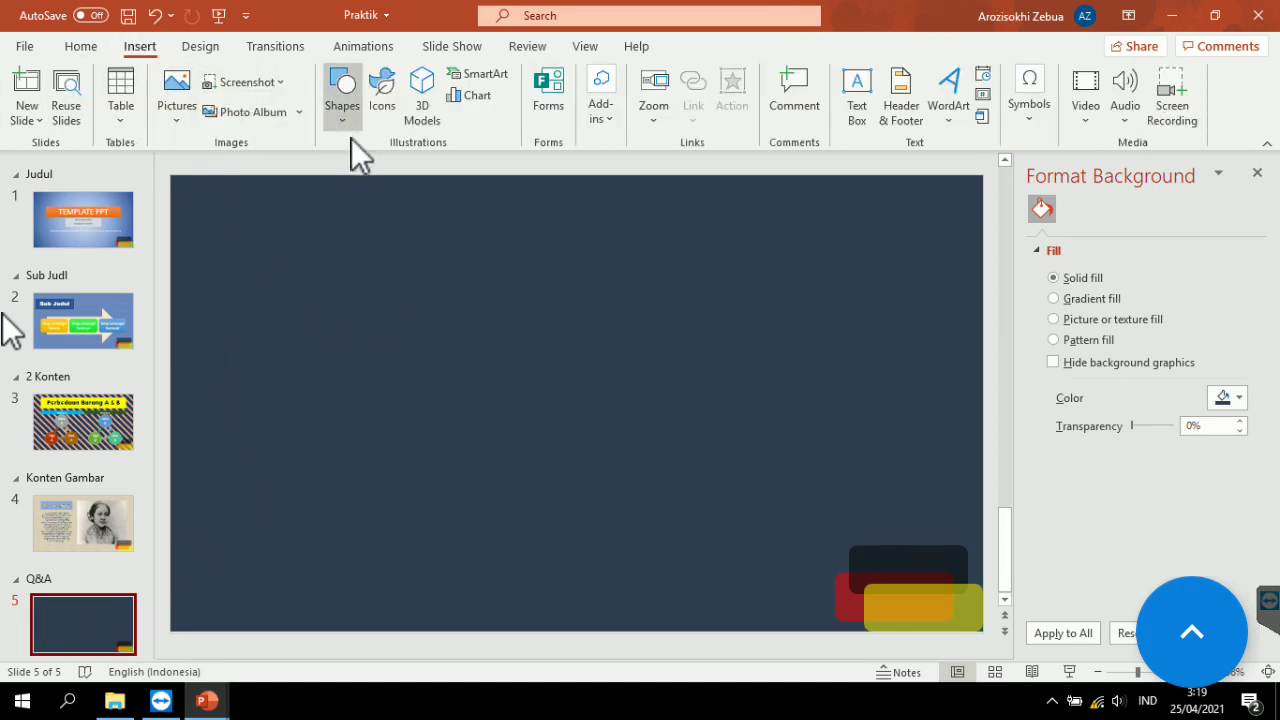
pyautogui.click(350, 136)
pyautogui.click(401, 180)
pyautogui.moveTo(458, 332); pyautogui.dragTo(651, 405)
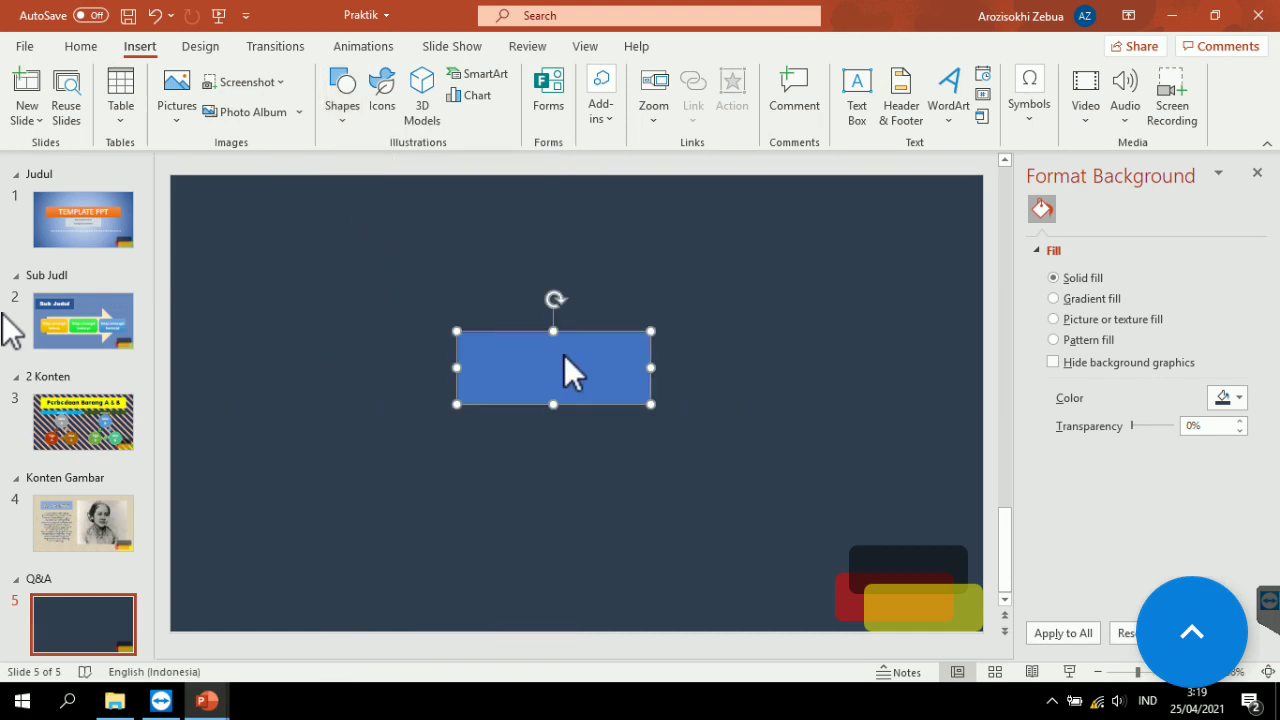
# Type 'Q&A' in the blue box and enlarge its font size.
pyautogui.write('q')
pyautogui.press('BackSpace')
pyautogui.write('Q')
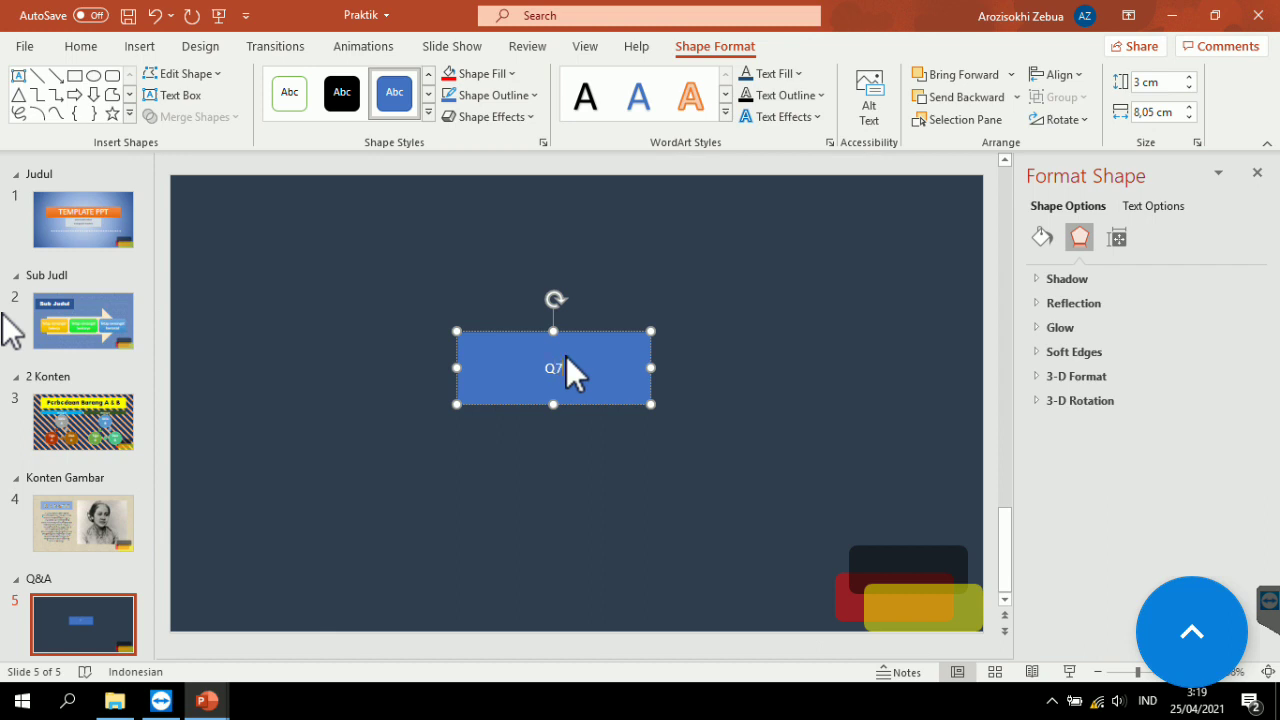
pyautogui.write('&')
pyautogui.press('BackSpace')
pyautogui.write('&')
pyautogui.press('BackSpace')
pyautogui.write('&')
pyautogui.write('A')
pyautogui.write('&')
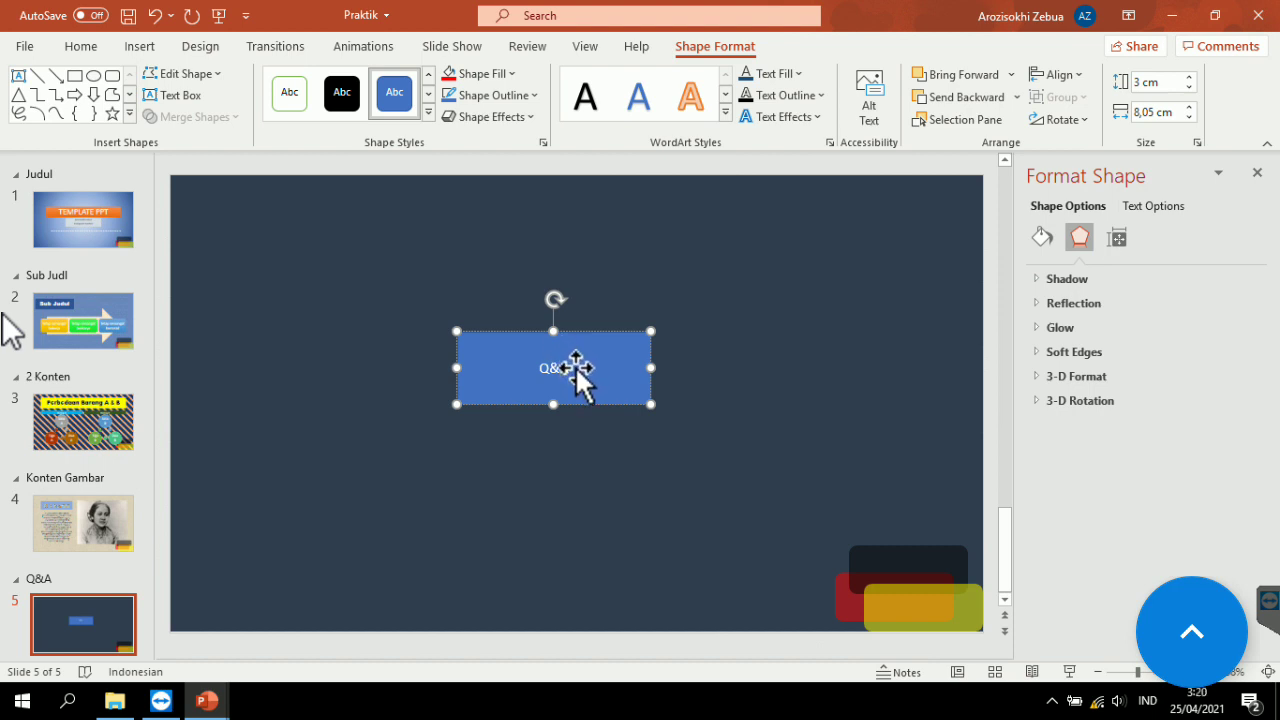
pyautogui.moveTo(540, 371); pyautogui.dragTo(611, 373)
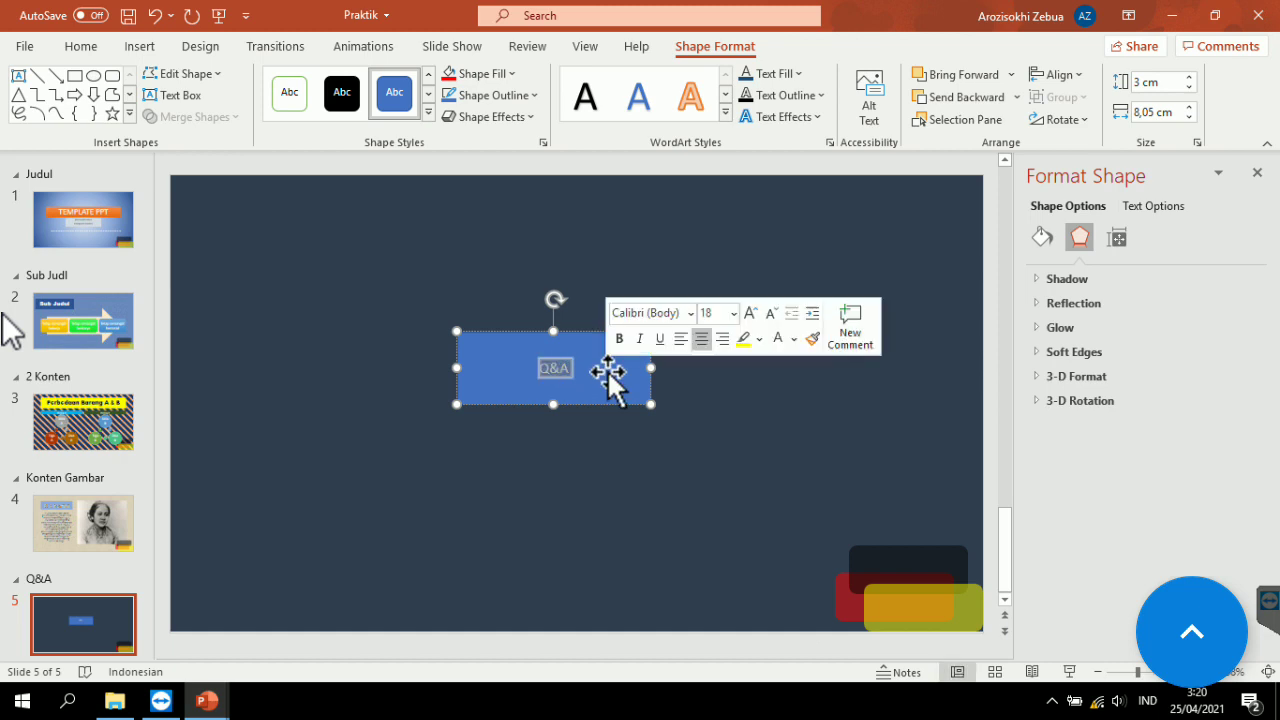
pyautogui.hotkey('ctrl', 'shift', '>')
pyautogui.hotkey('ctrl', 'shift', '>')
pyautogui.hotkey('ctrl', 'shift', '>')
pyautogui.hotkey('ctrl', 'shift', '>')
pyautogui.hotkey('ctrl', 'shift', '>')
pyautogui.hotkey('ctrl', 'shift', '>')
pyautogui.hotkey('ctrl', 'shift', '>')
pyautogui.hotkey('ctrl', 'shift', '>')
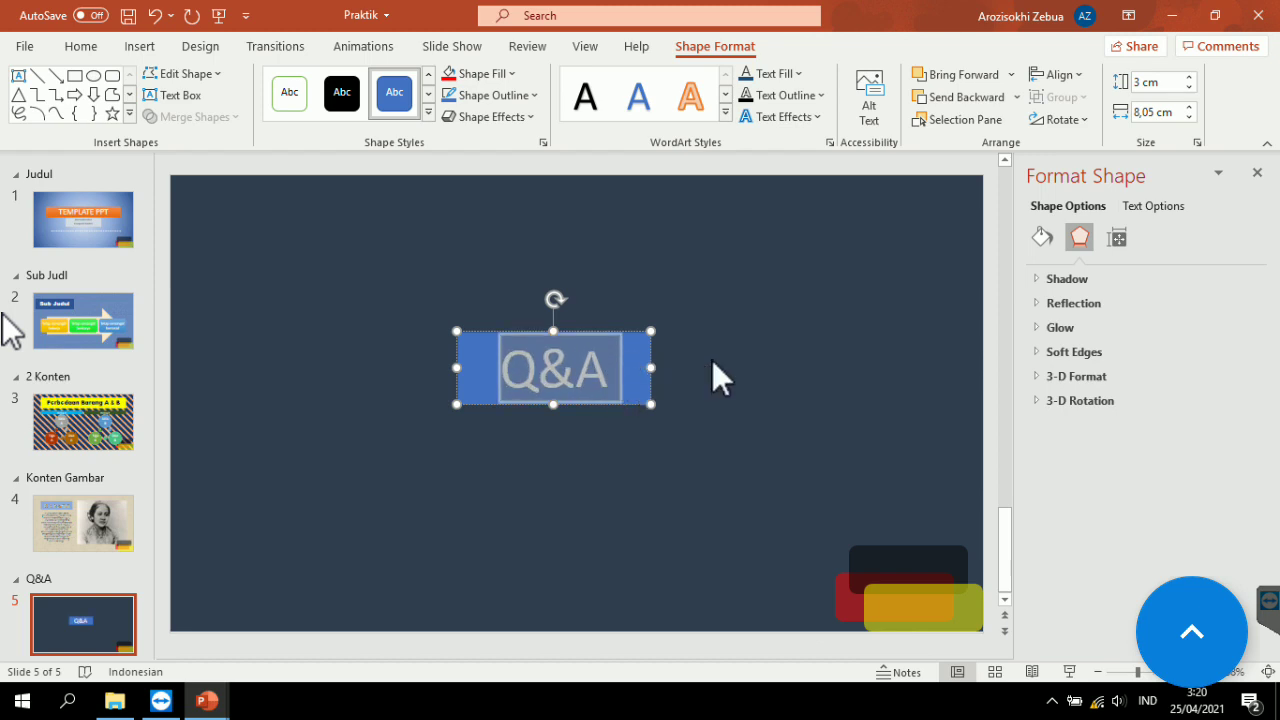
pyautogui.click(731, 372)
pyautogui.click(644, 394)
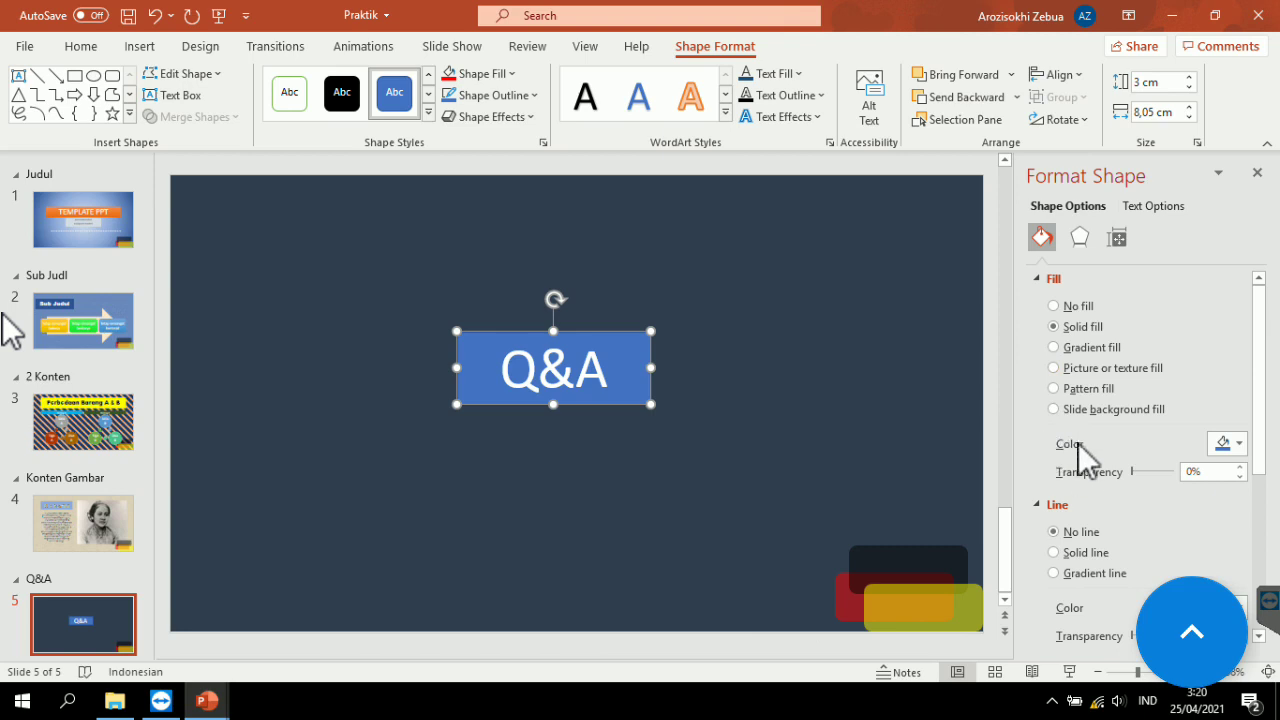
# Set the Q&A box to no fill and no outline.
pyautogui.click(1054, 307)
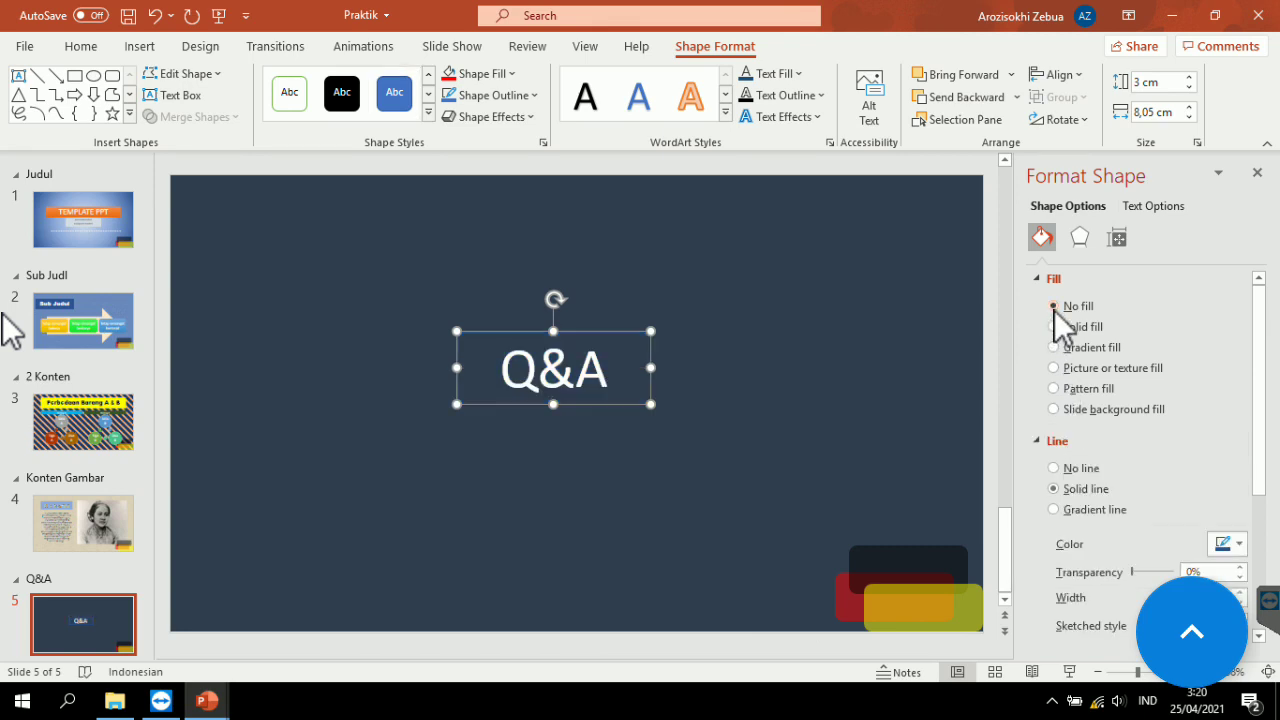
pyautogui.click(686, 397)
pyautogui.click(624, 398)
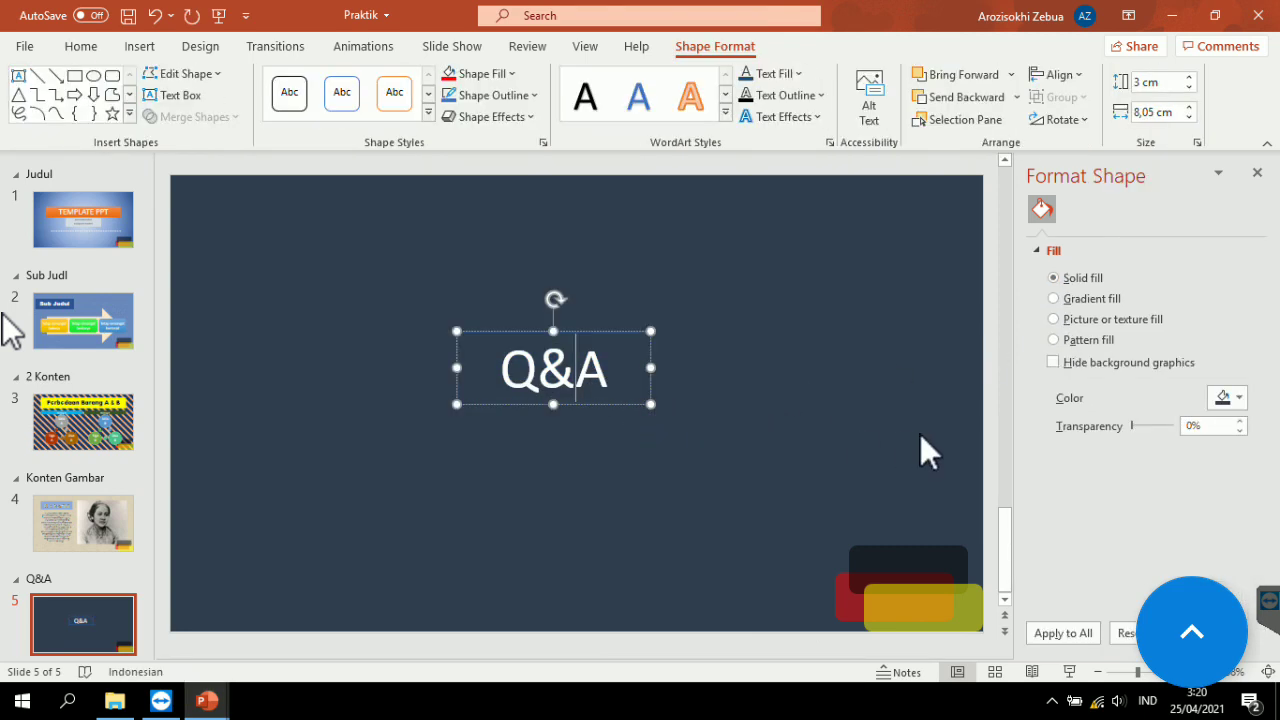
pyautogui.click(1053, 467)
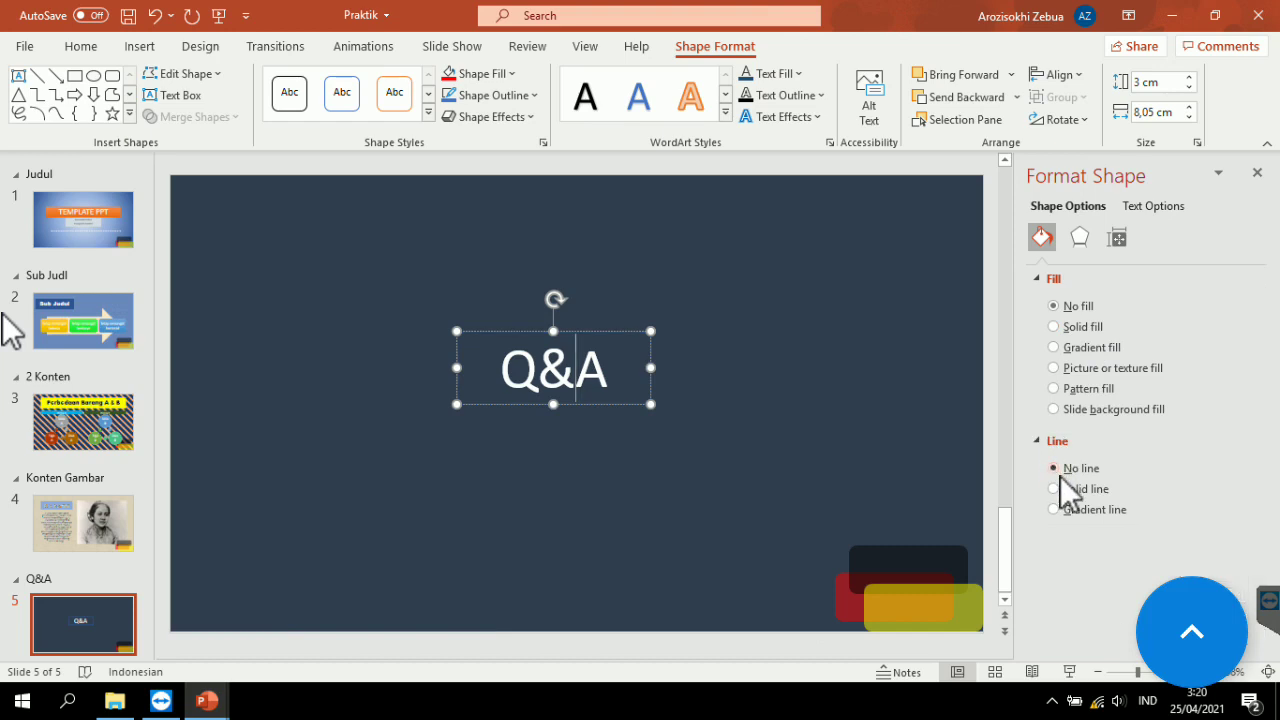
# Apply a light glow text effect to the Q&A text.
pyautogui.tripleClick(626, 368)
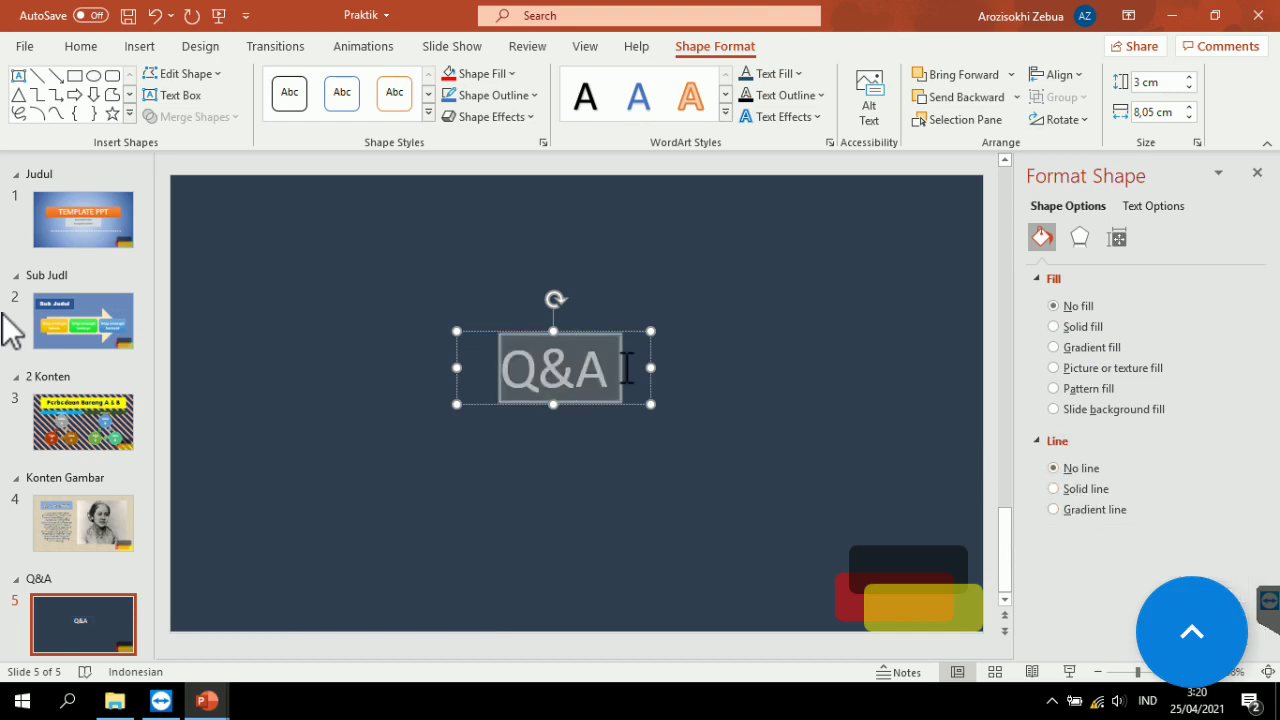
pyautogui.click(822, 117)
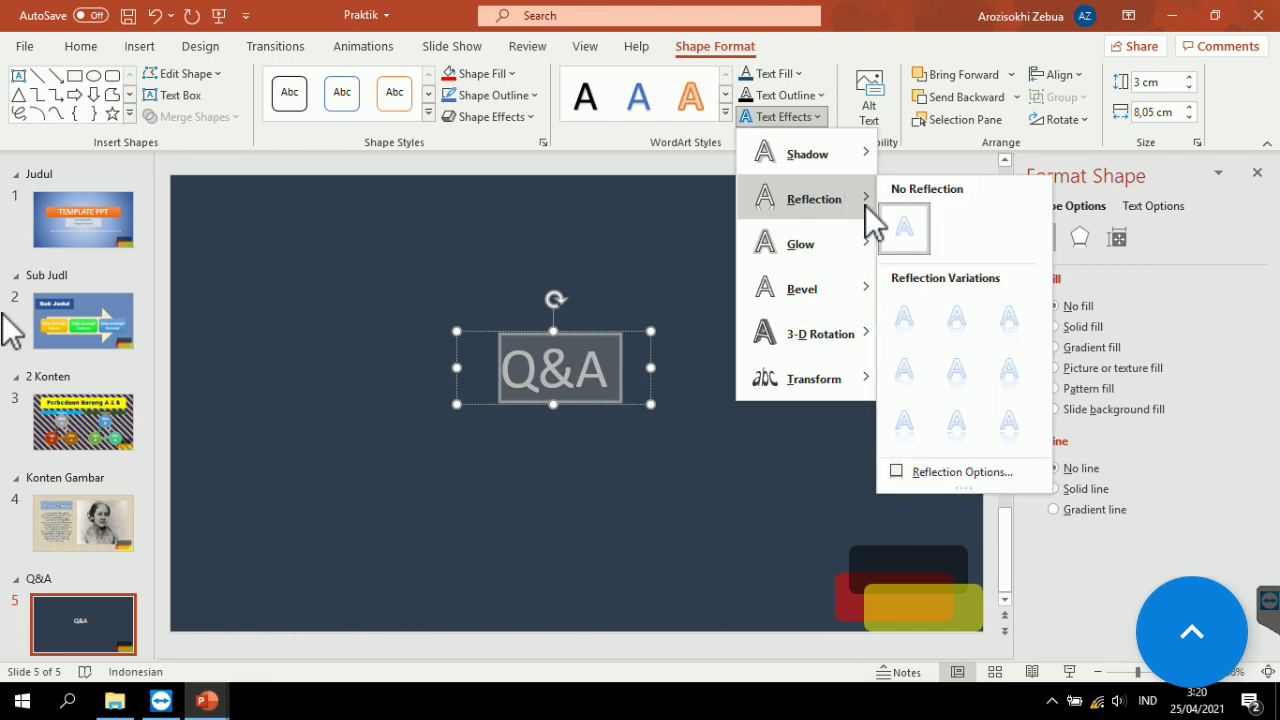
pyautogui.moveTo(806, 243)
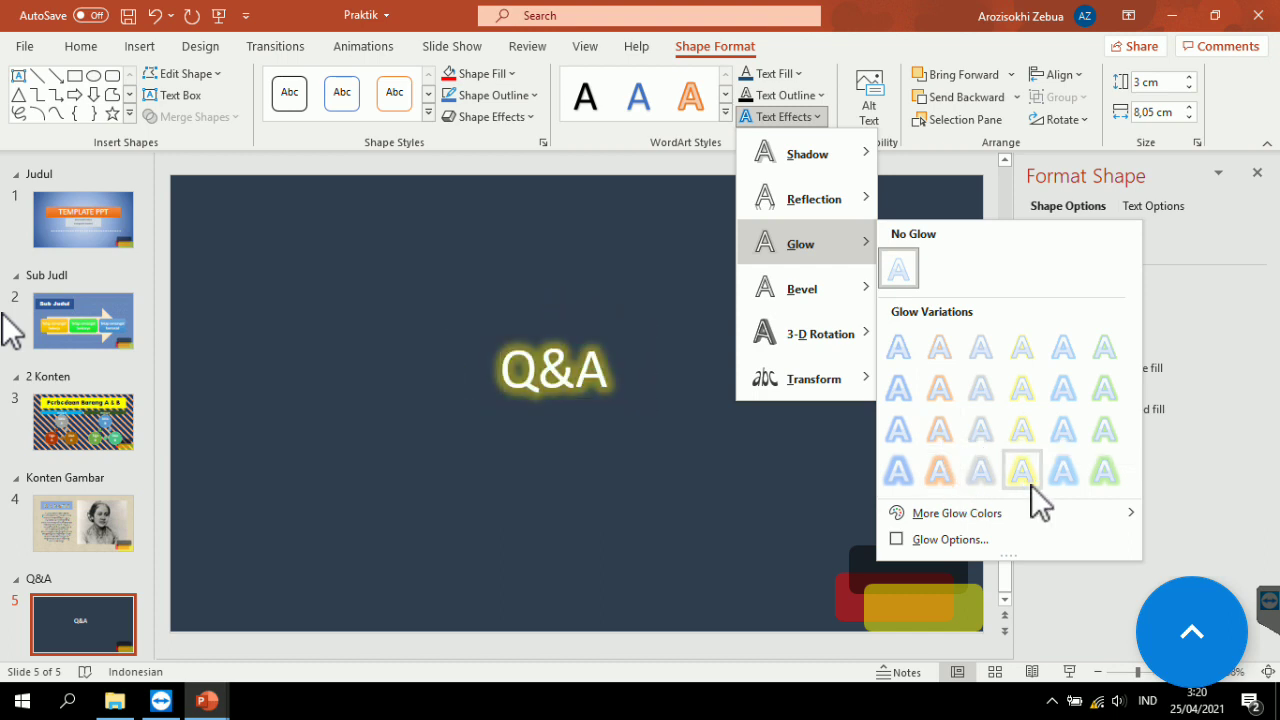
pyautogui.moveTo(956, 513)
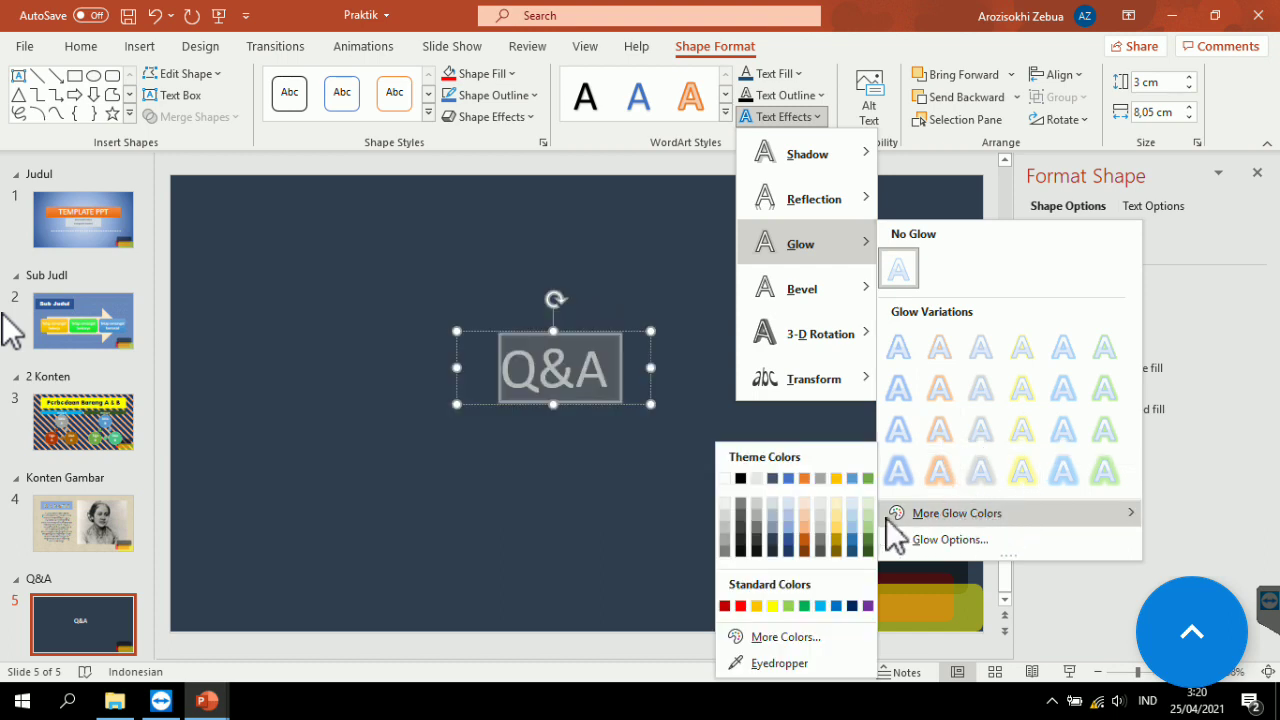
pyautogui.click(788, 529)
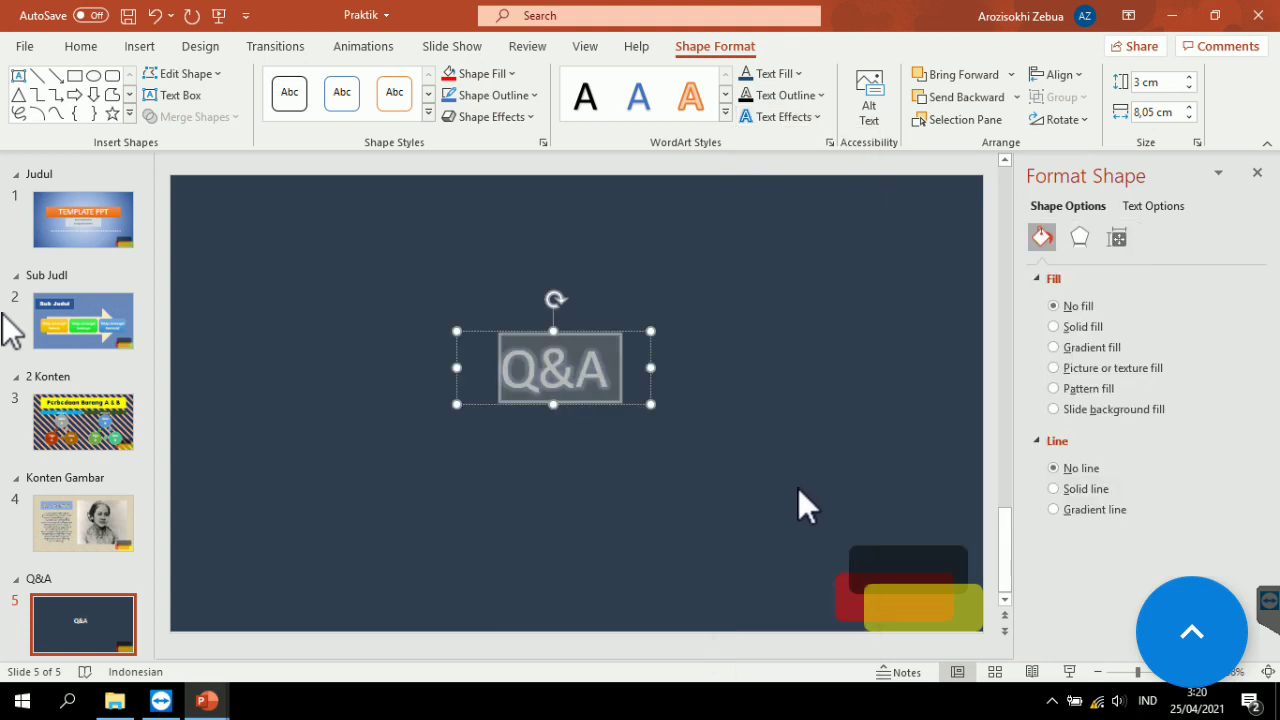
# Shift the Q&A text slightly down and to the right.
pyautogui.click(852, 421)
pyautogui.click(583, 342)
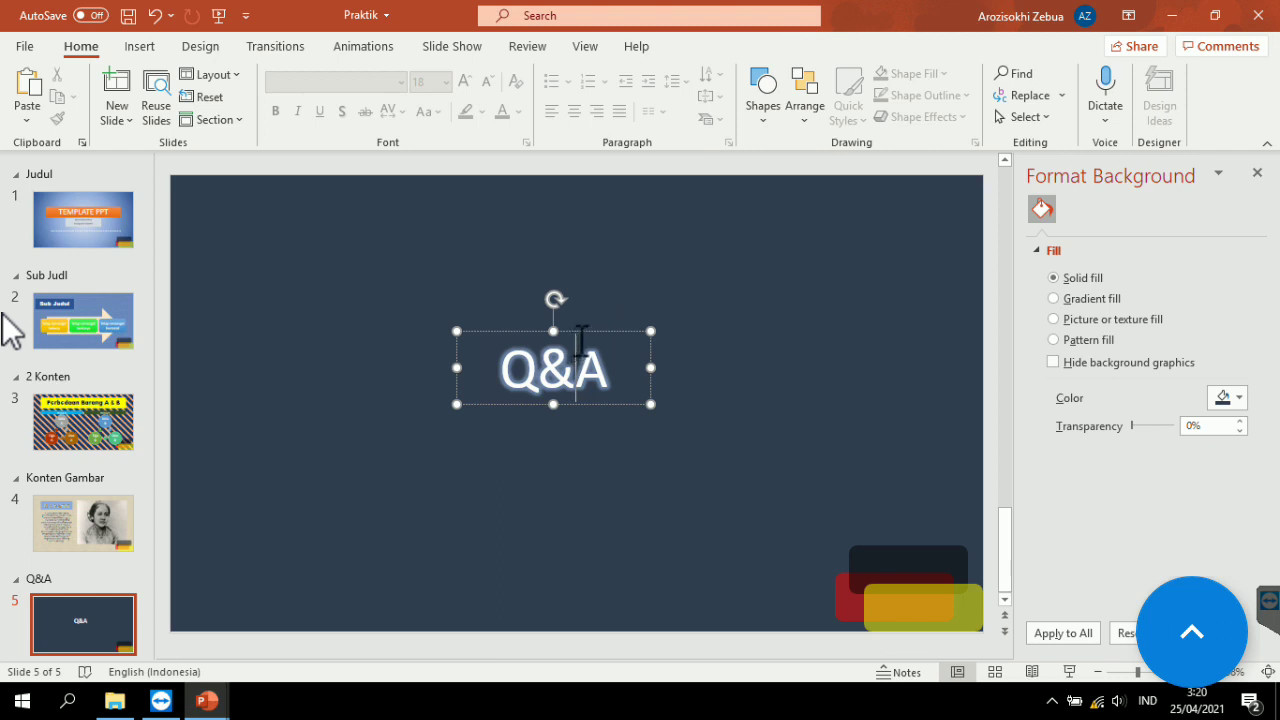
pyautogui.moveTo(585, 335); pyautogui.dragTo(604, 352)
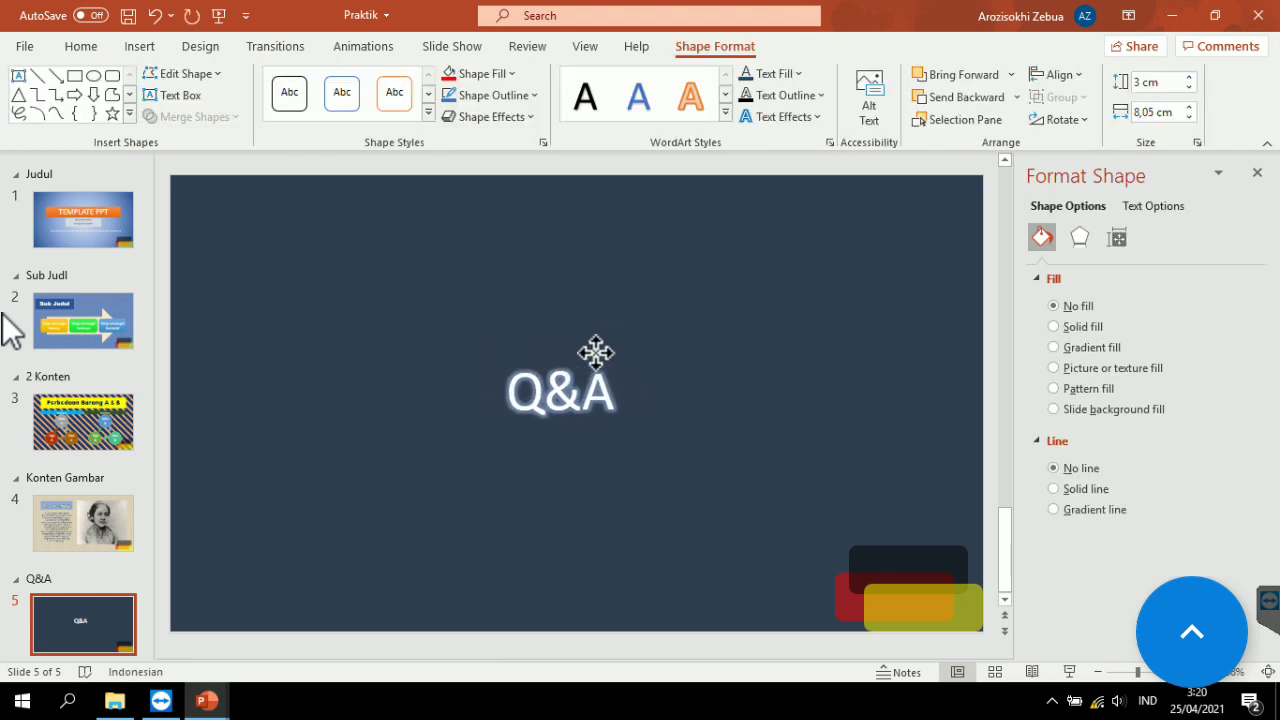
pyautogui.moveTo(604, 352); pyautogui.dragTo(610, 362)
pyautogui.click(668, 297)
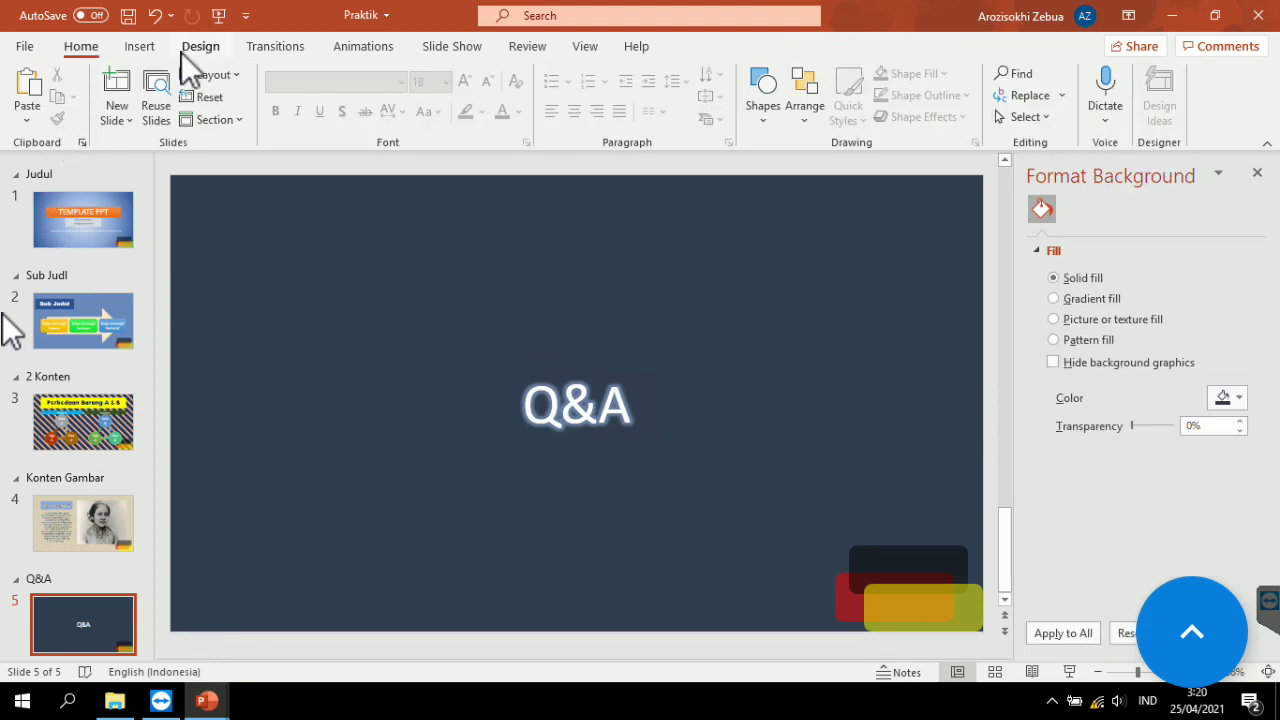
pyautogui.click(140, 47)
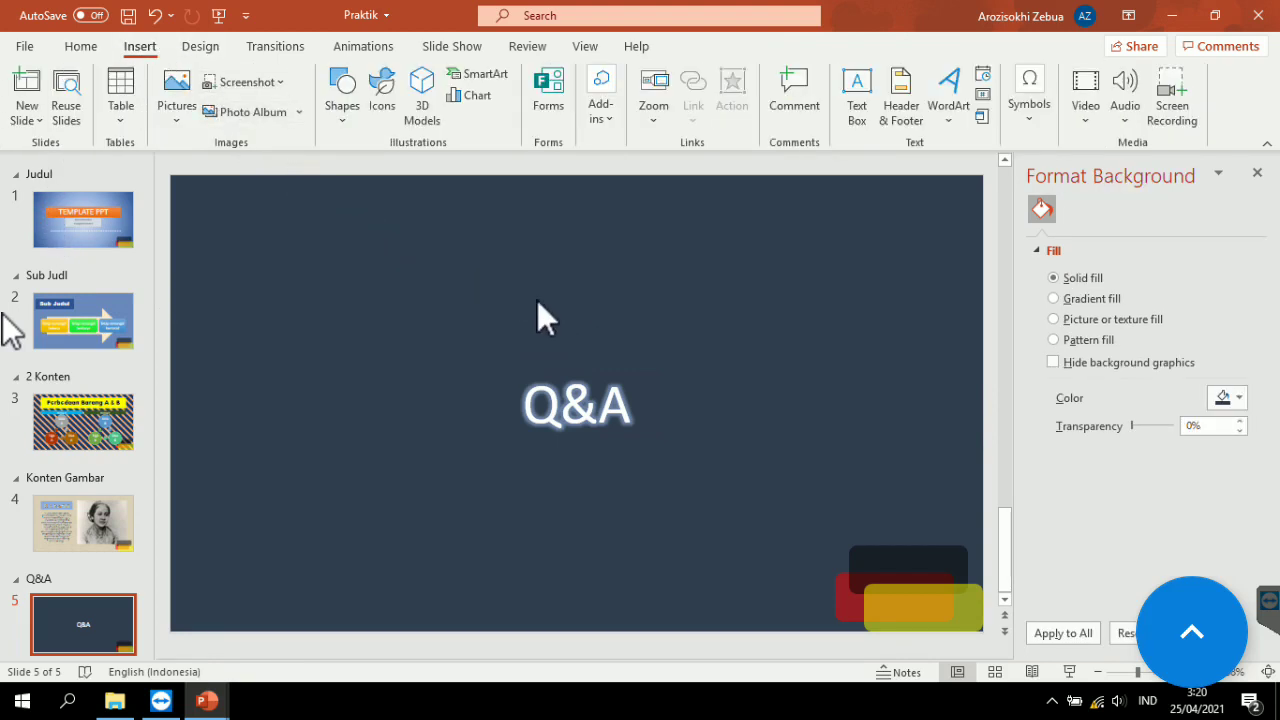
# Copy the man's photo from the other presentation's title slide, then minimize that window.
pyautogui.click(80, 232)
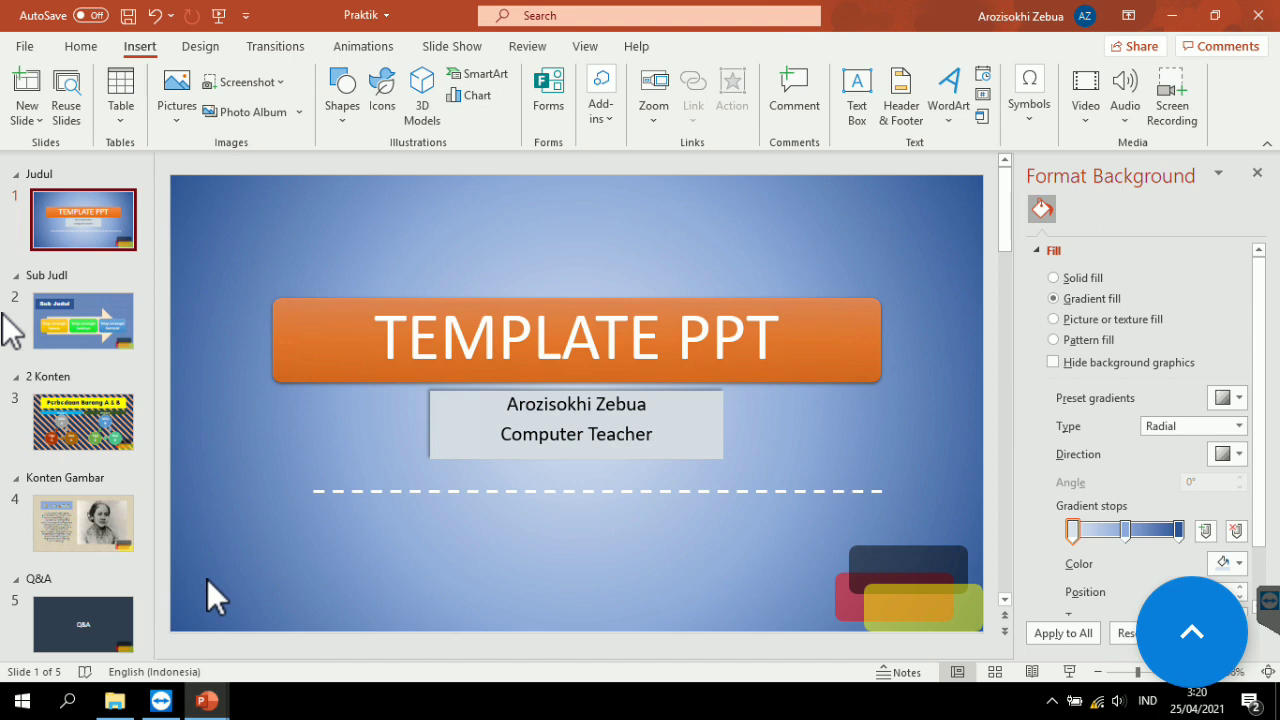
pyautogui.moveTo(206, 701)
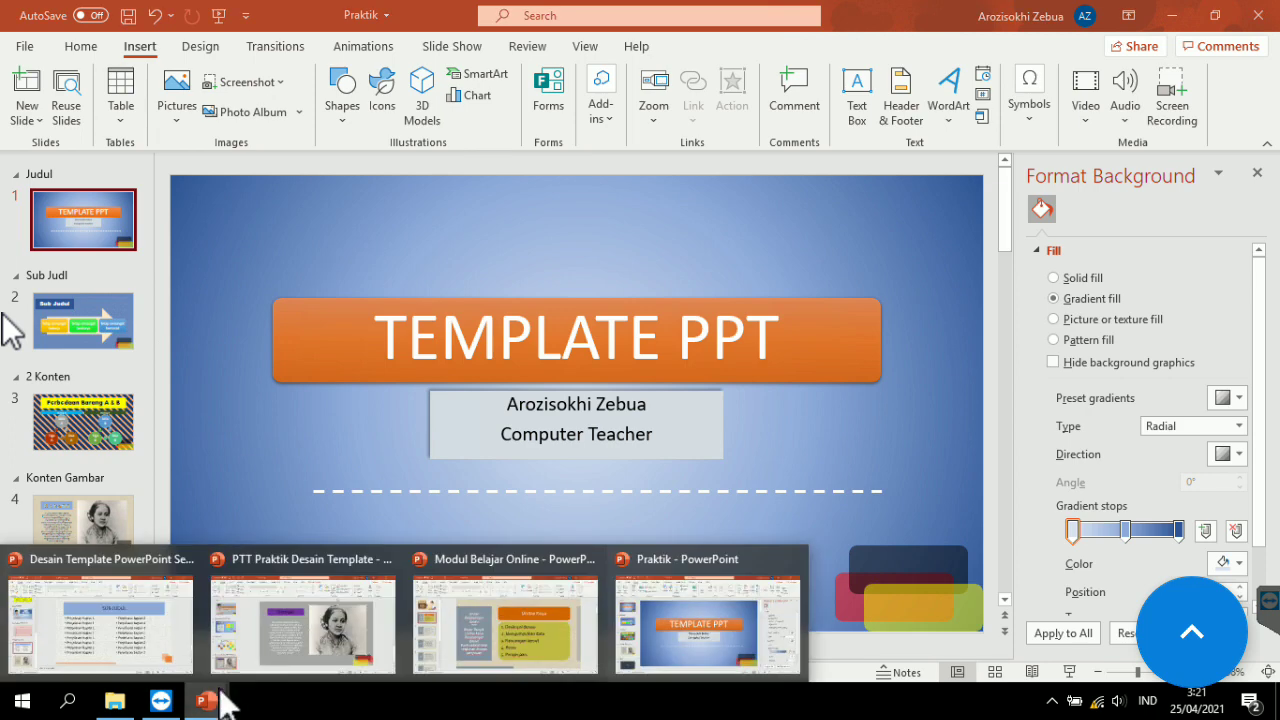
pyautogui.click(273, 631)
pyautogui.click(88, 237)
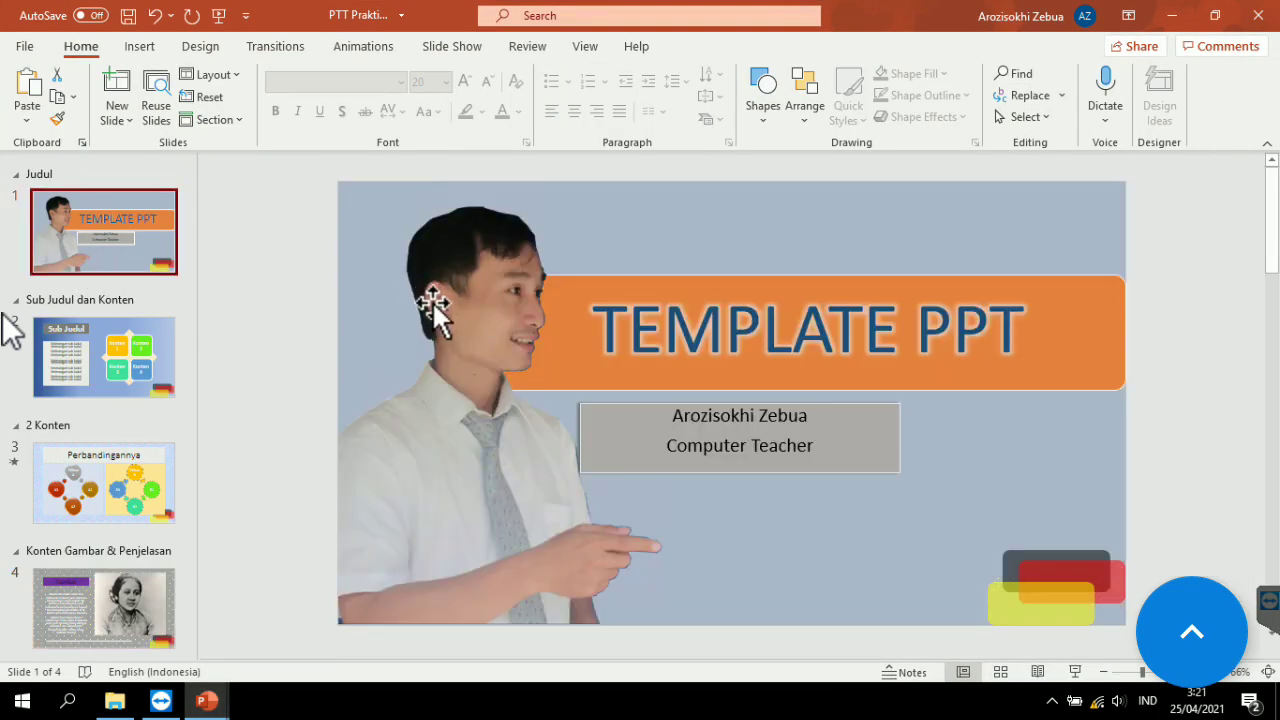
pyautogui.click(435, 303)
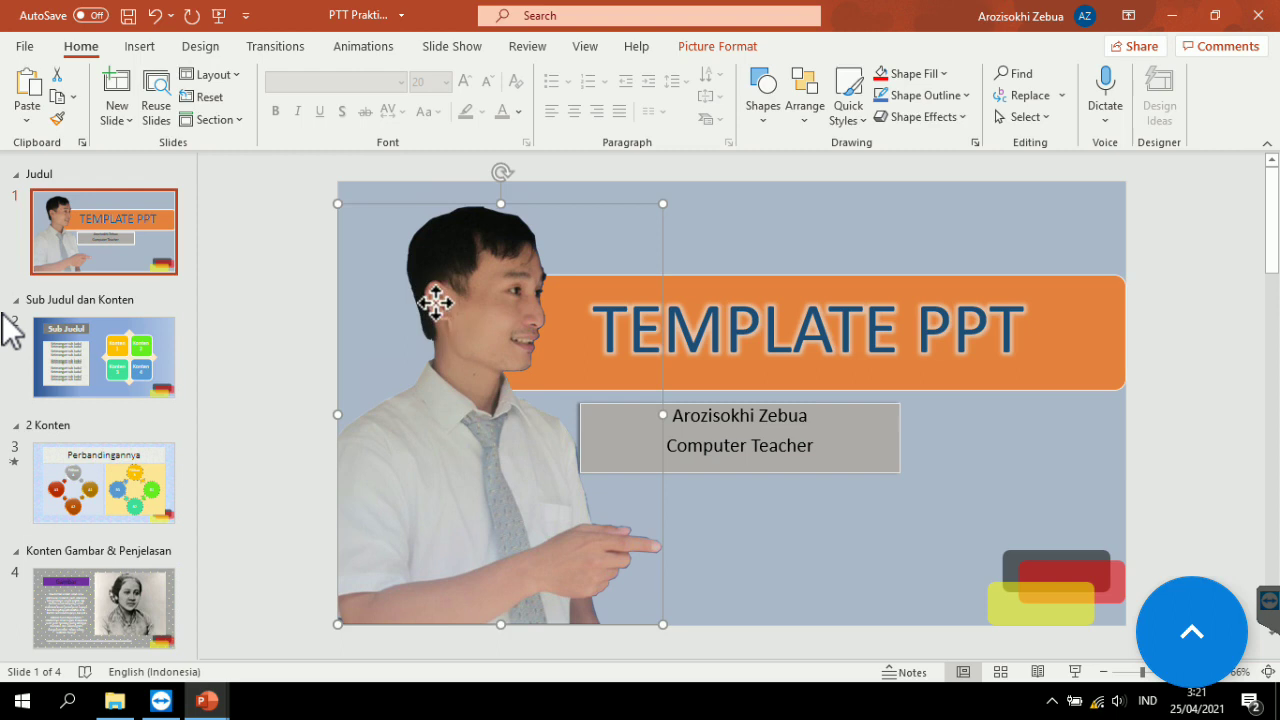
pyautogui.rightClick(435, 303)
pyautogui.click(484, 323)
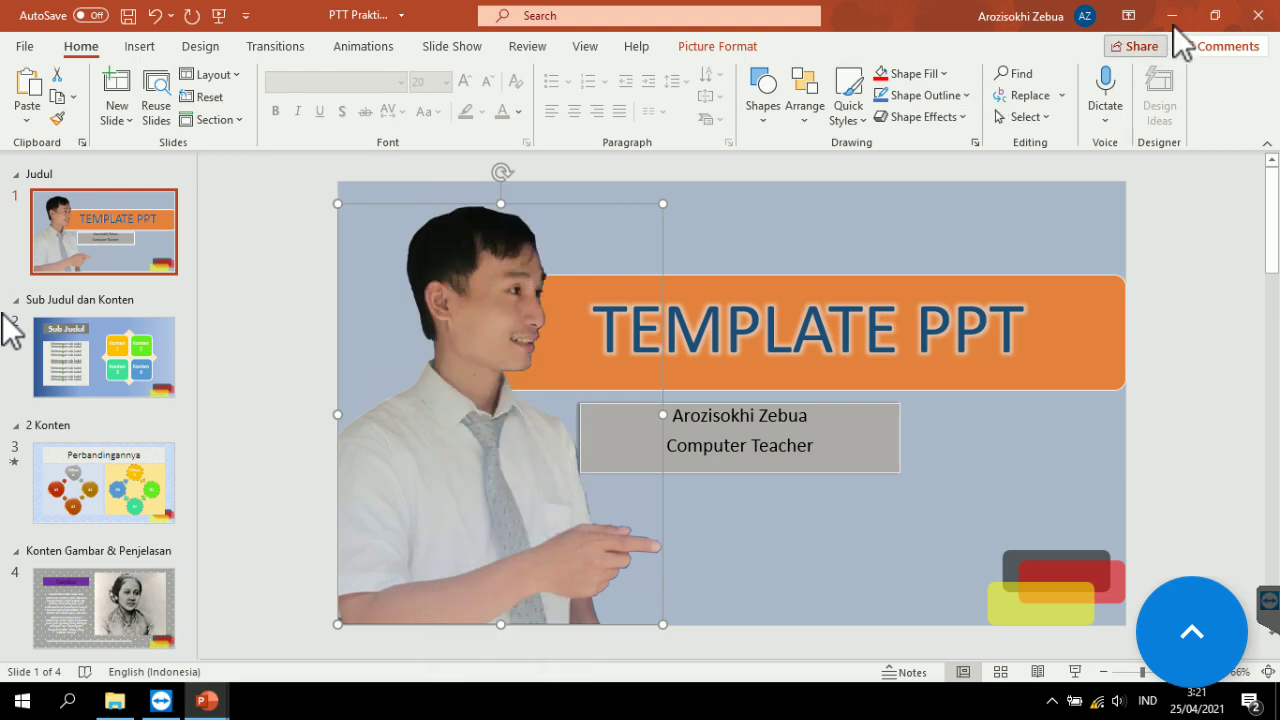
pyautogui.click(1172, 16)
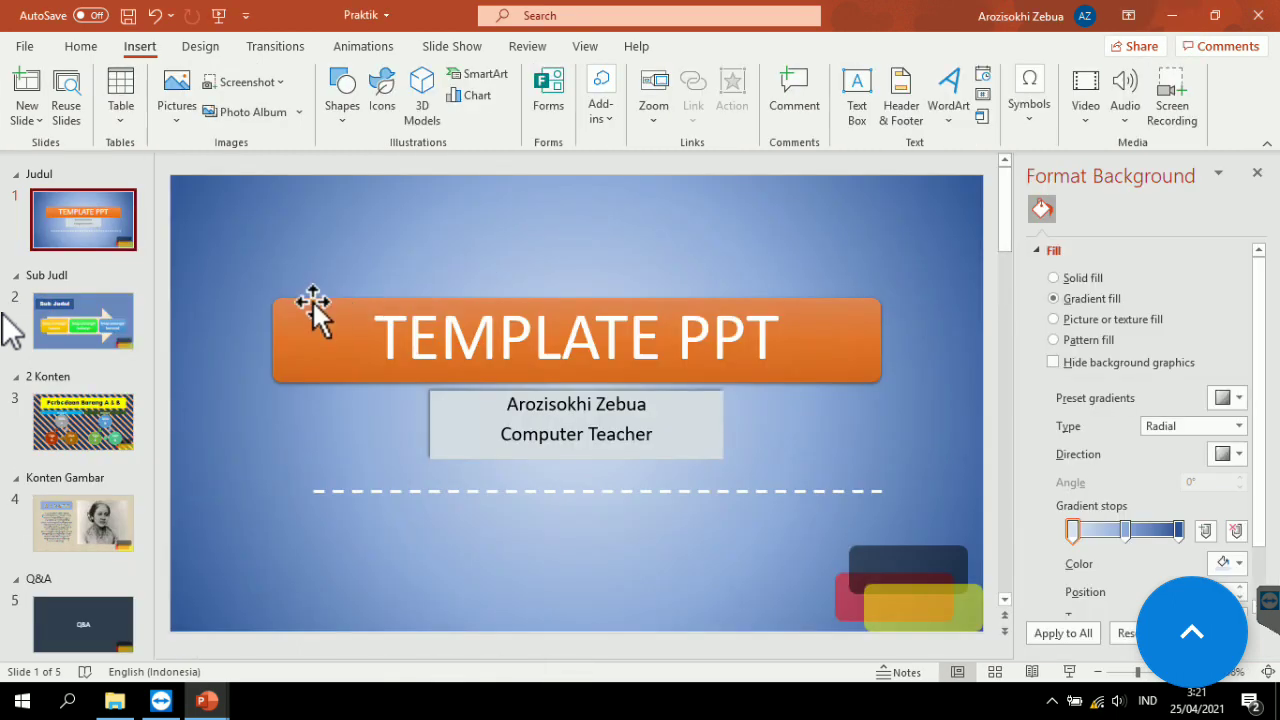
# Paste the man's photo onto the title slide and move the orange title bar right, widening it.
pyautogui.hotkey('ctrl', 'v')
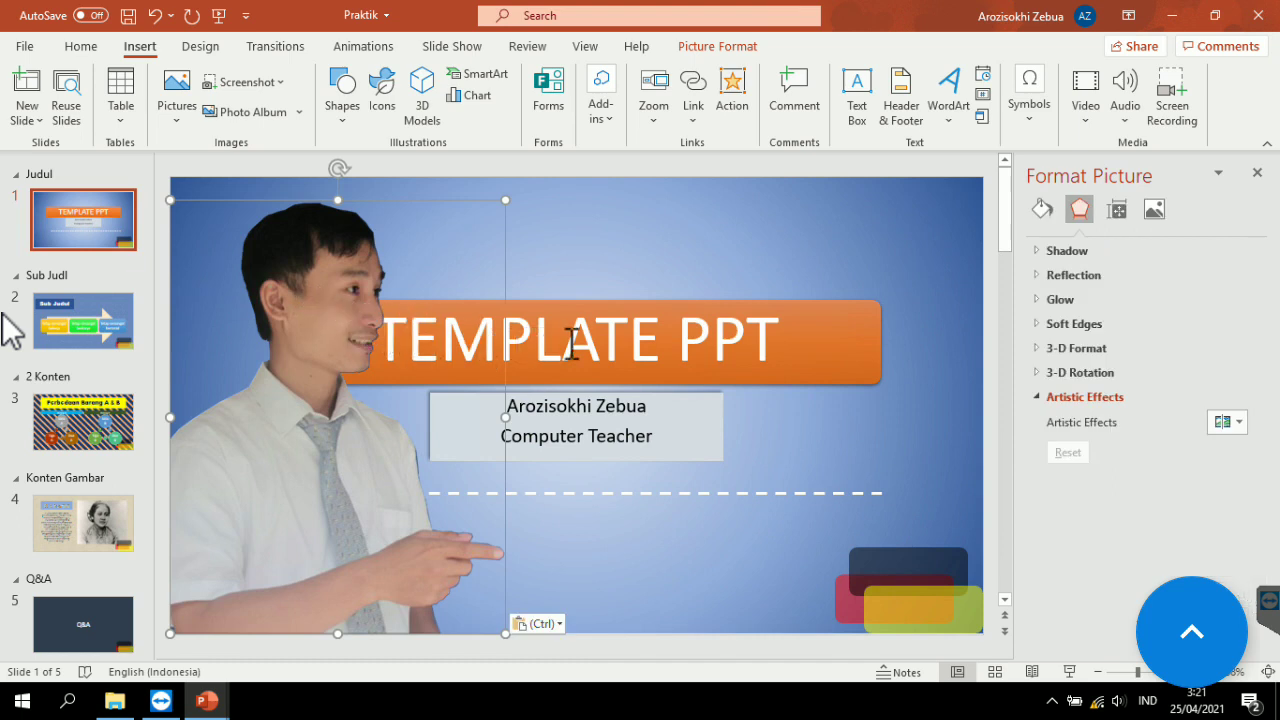
pyautogui.click(780, 298)
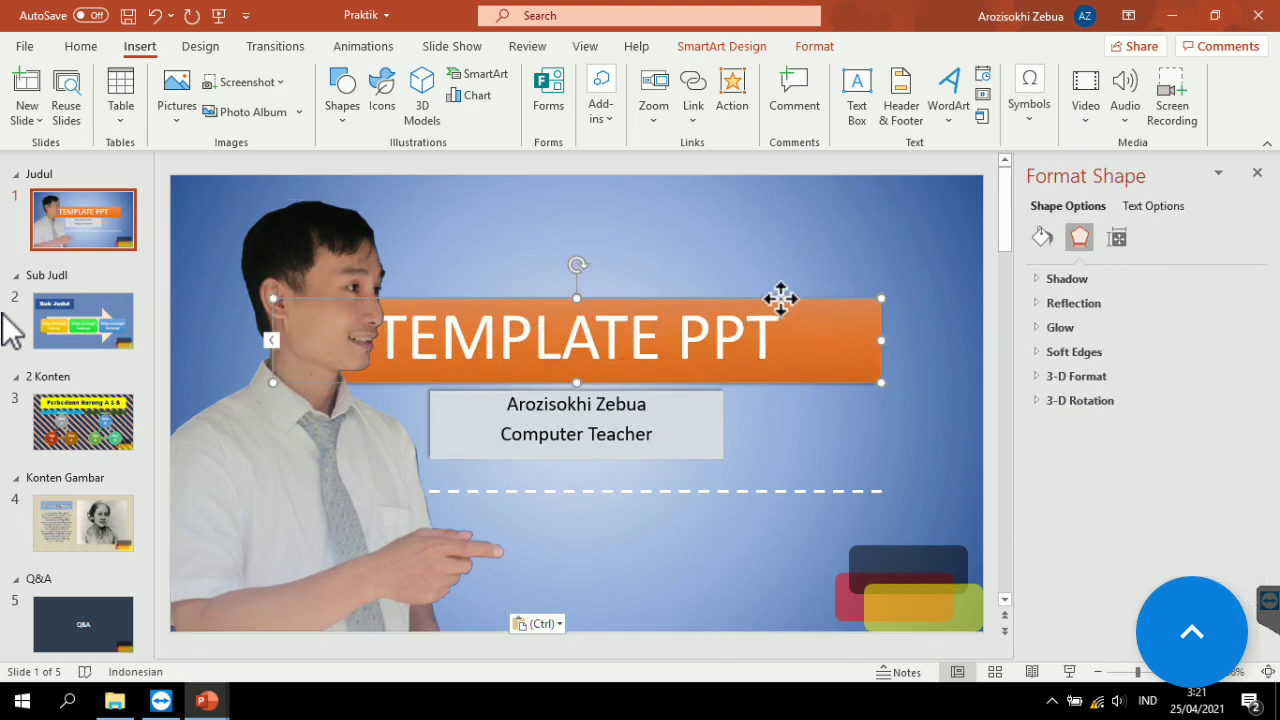
pyautogui.moveTo(780, 298); pyautogui.dragTo(882, 274)
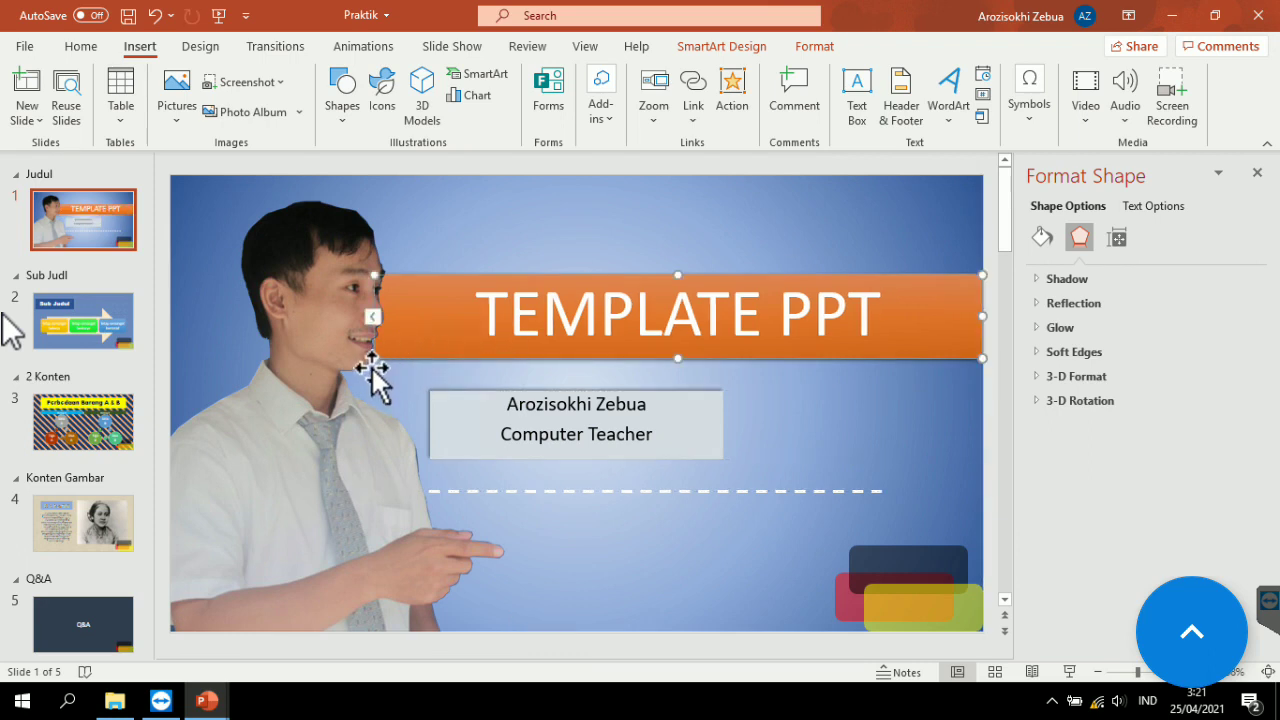
pyautogui.moveTo(372, 358); pyautogui.dragTo(322, 366)
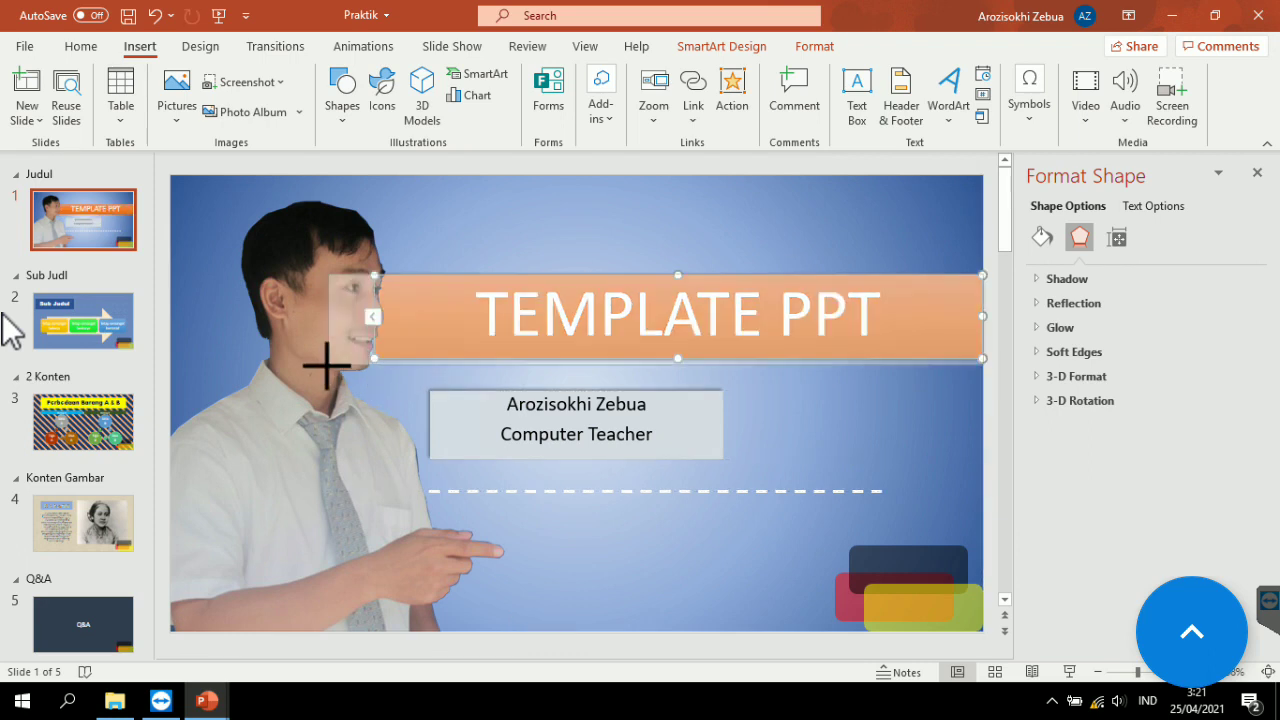
# Enlarge the 'TEMPLATE PPT' title text by two font-size steps.
pyautogui.click(462, 336)
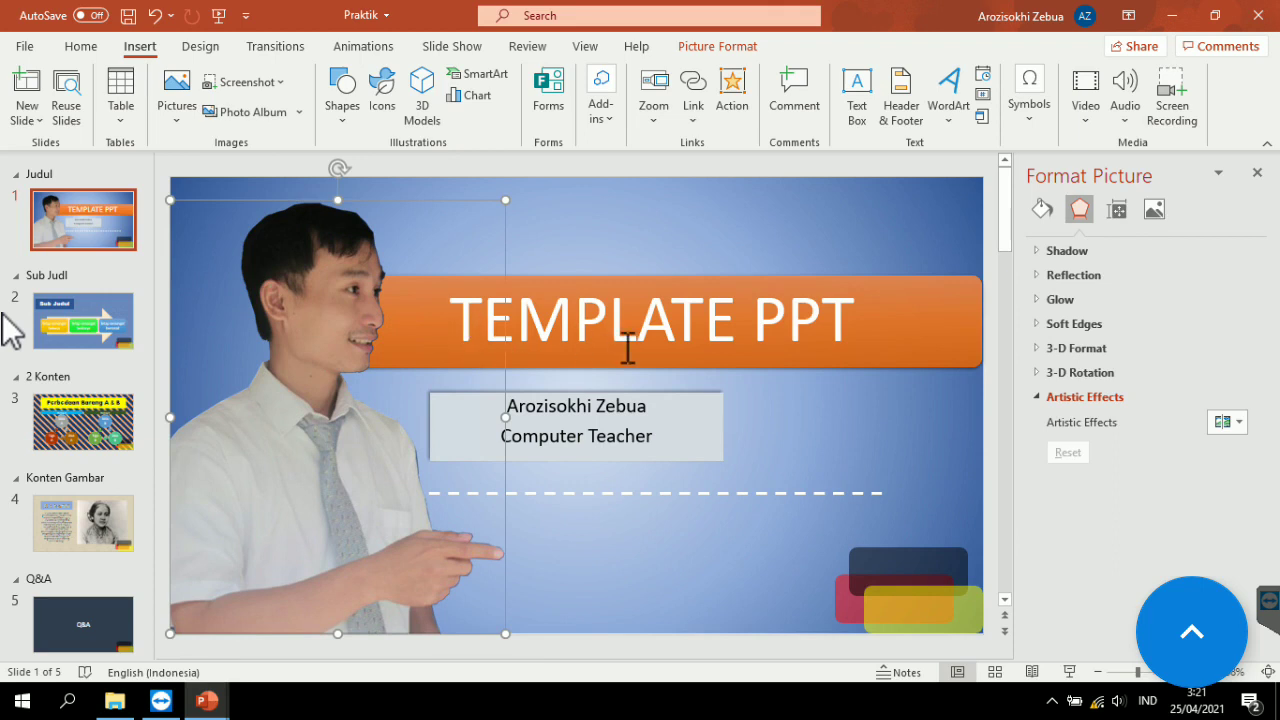
pyautogui.click(628, 348)
pyautogui.tripleClick(629, 348)
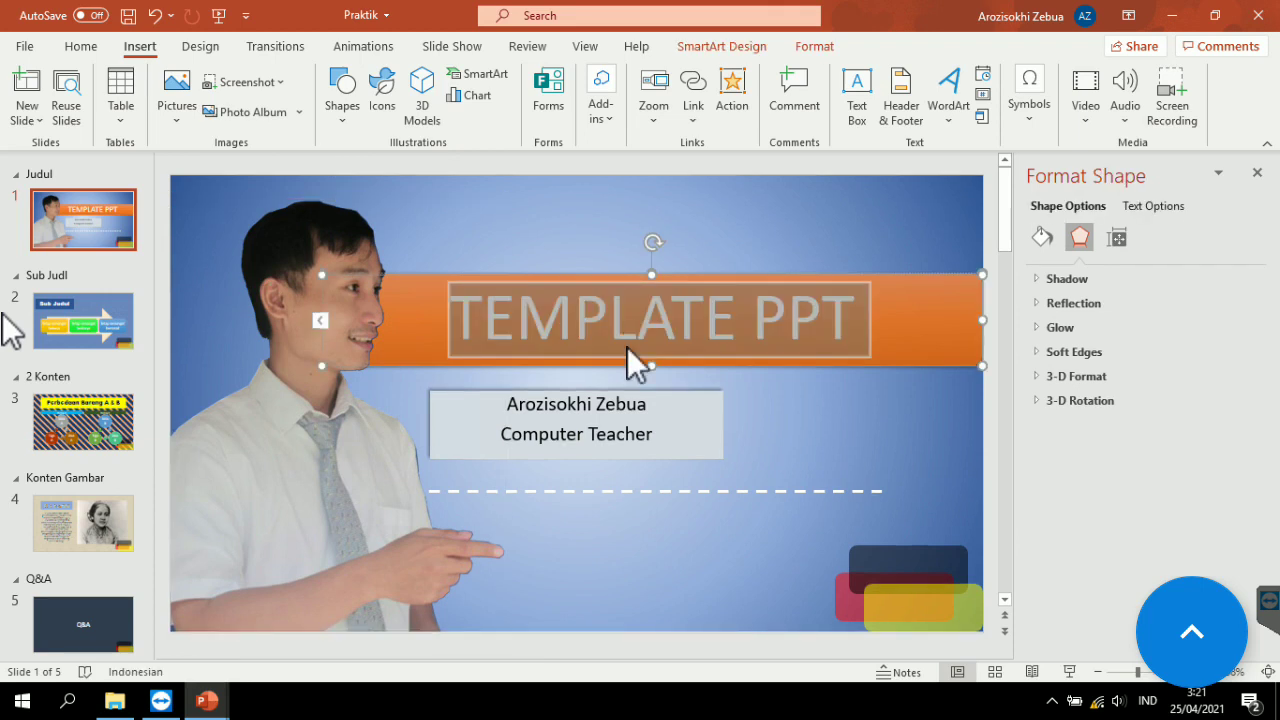
pyautogui.hotkey('ctrl', 'shift', '.')
pyautogui.hotkey('ctrl', 'shift', '.')
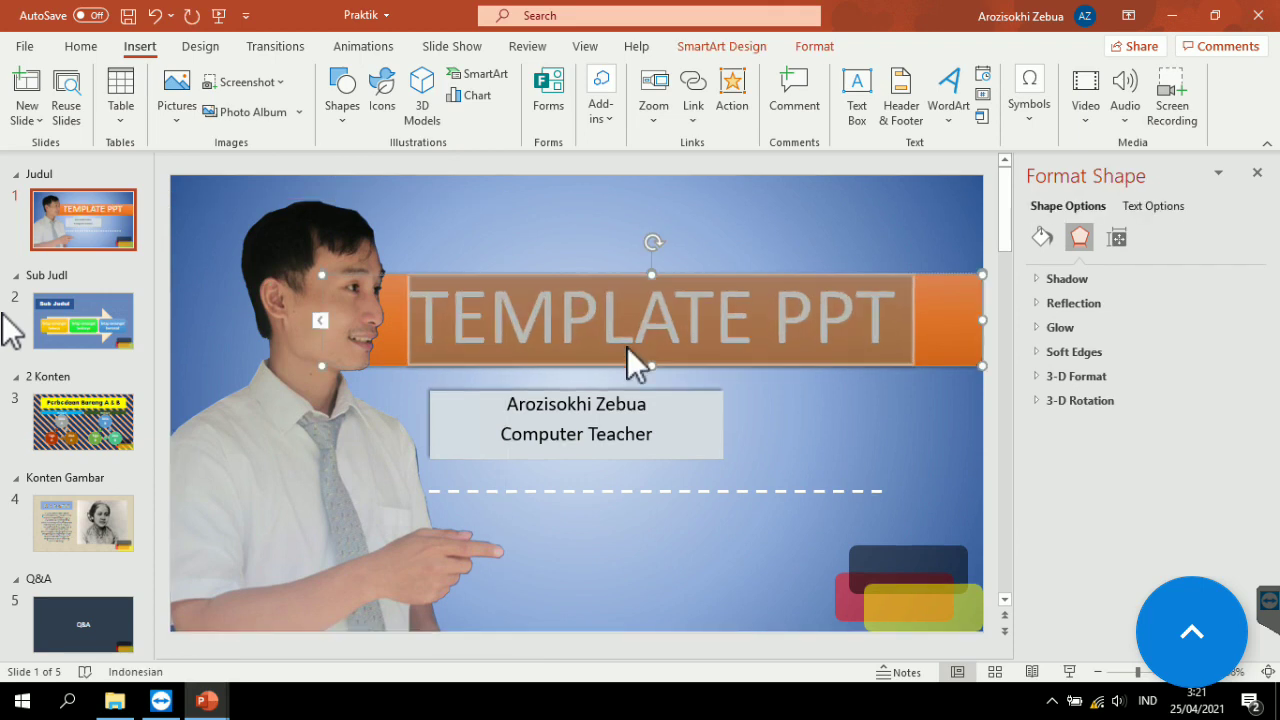
pyautogui.hotkey('ctrl', 'shift', '.')
# Move the subtitle box to the right.
pyautogui.click(809, 191)
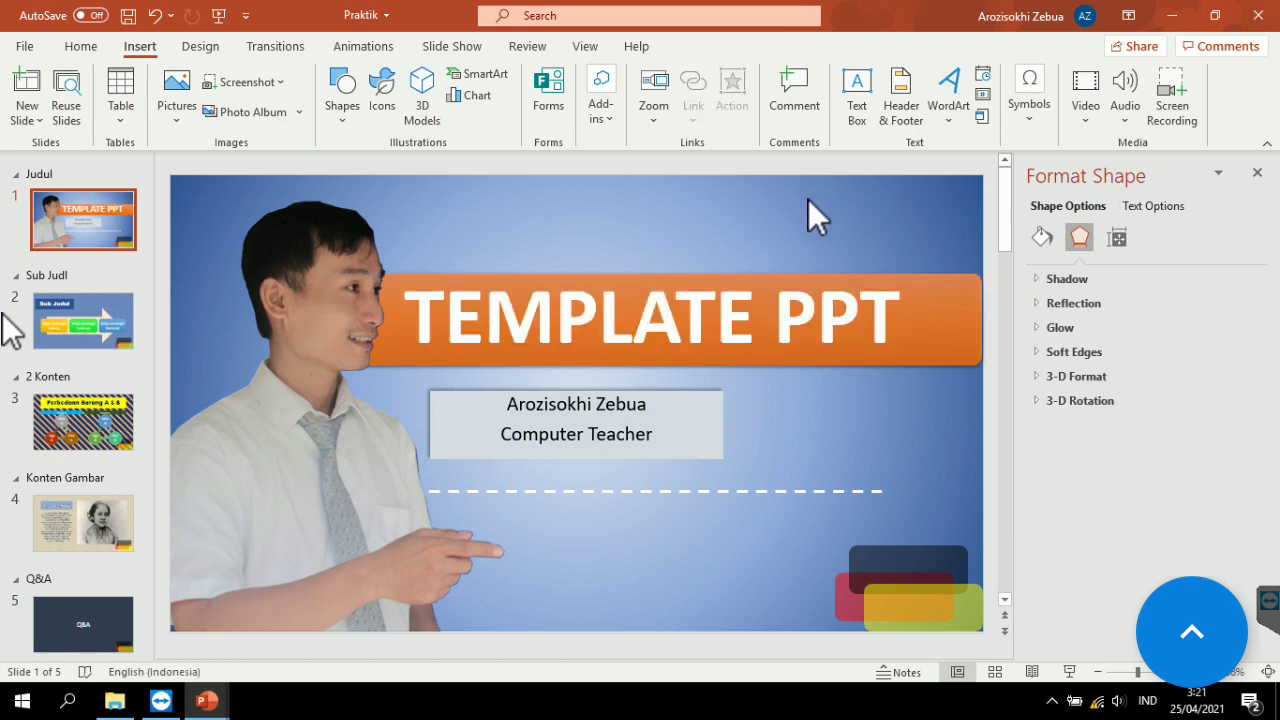
pyautogui.click(671, 442)
pyautogui.moveTo(680, 386)
pyautogui.mouseDown()
pyautogui.moveTo(741, 379)
pyautogui.moveTo(755, 391)
pyautogui.mouseUp()
pyautogui.click(889, 443)
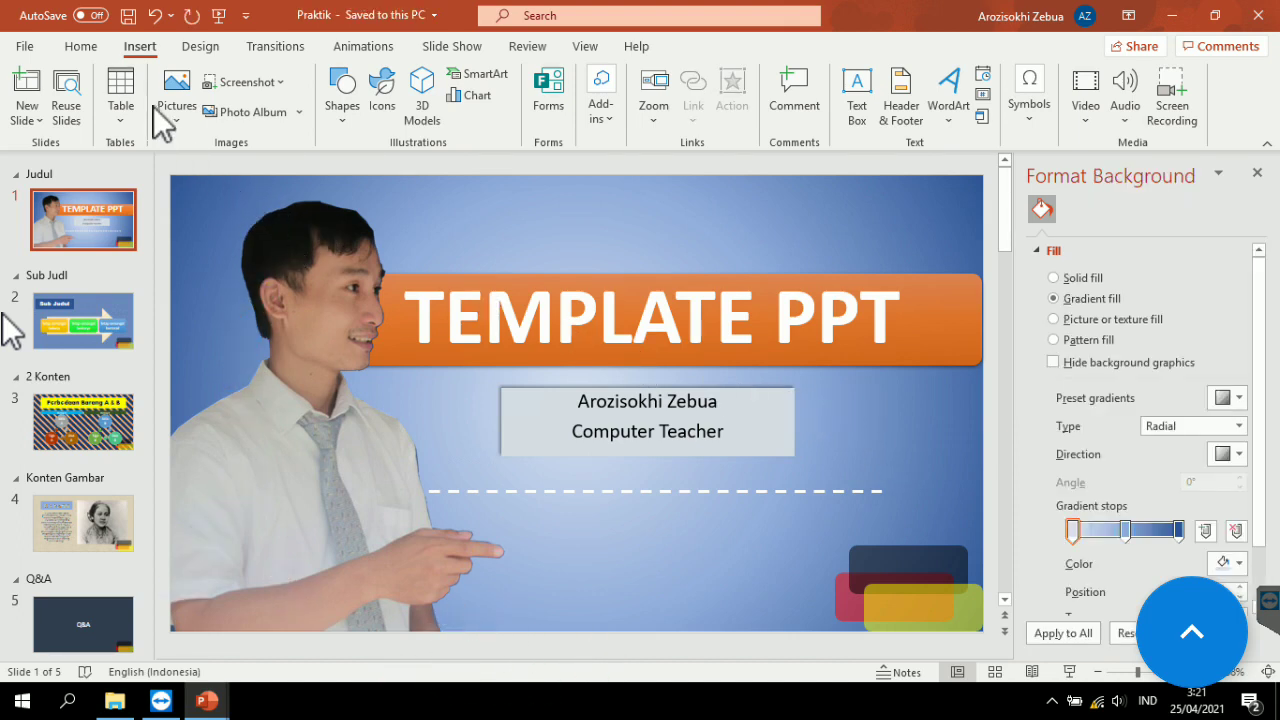
# Draw a thin rectangle bar and stretch it along the title slide's bottom edge.
pyautogui.click(350, 115)
pyautogui.click(397, 163)
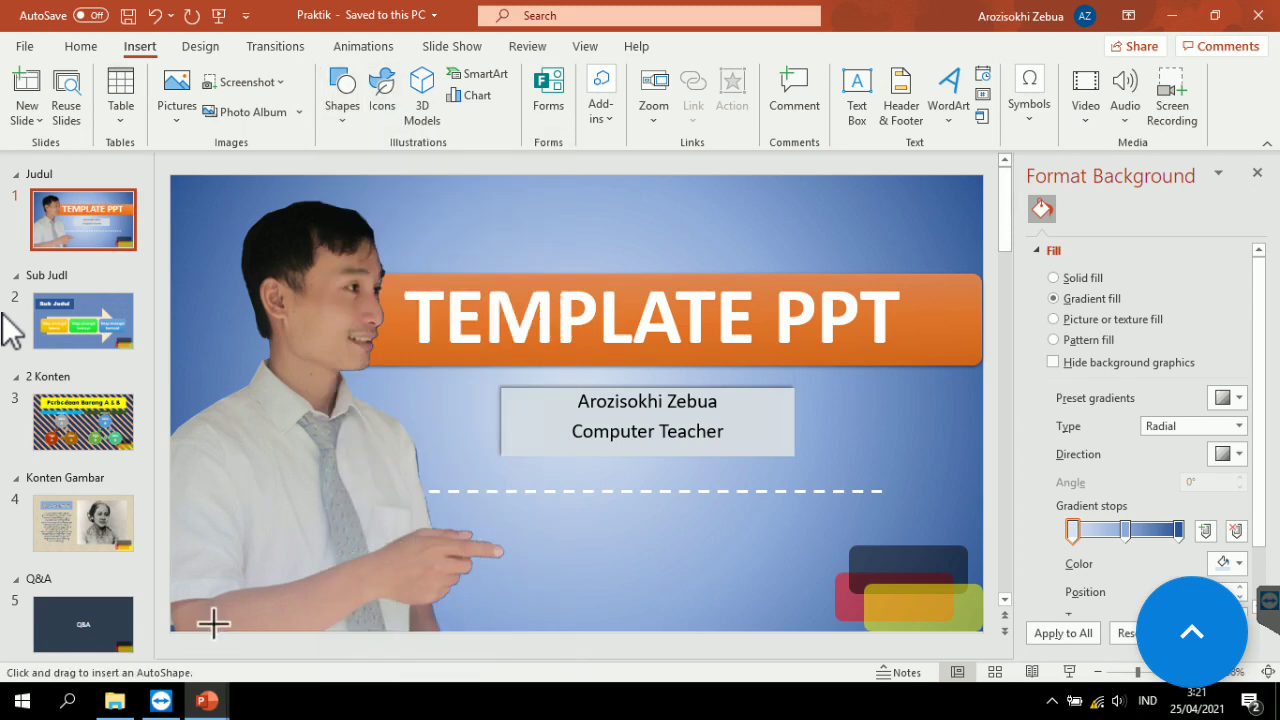
pyautogui.moveTo(193, 614); pyautogui.dragTo(585, 608)
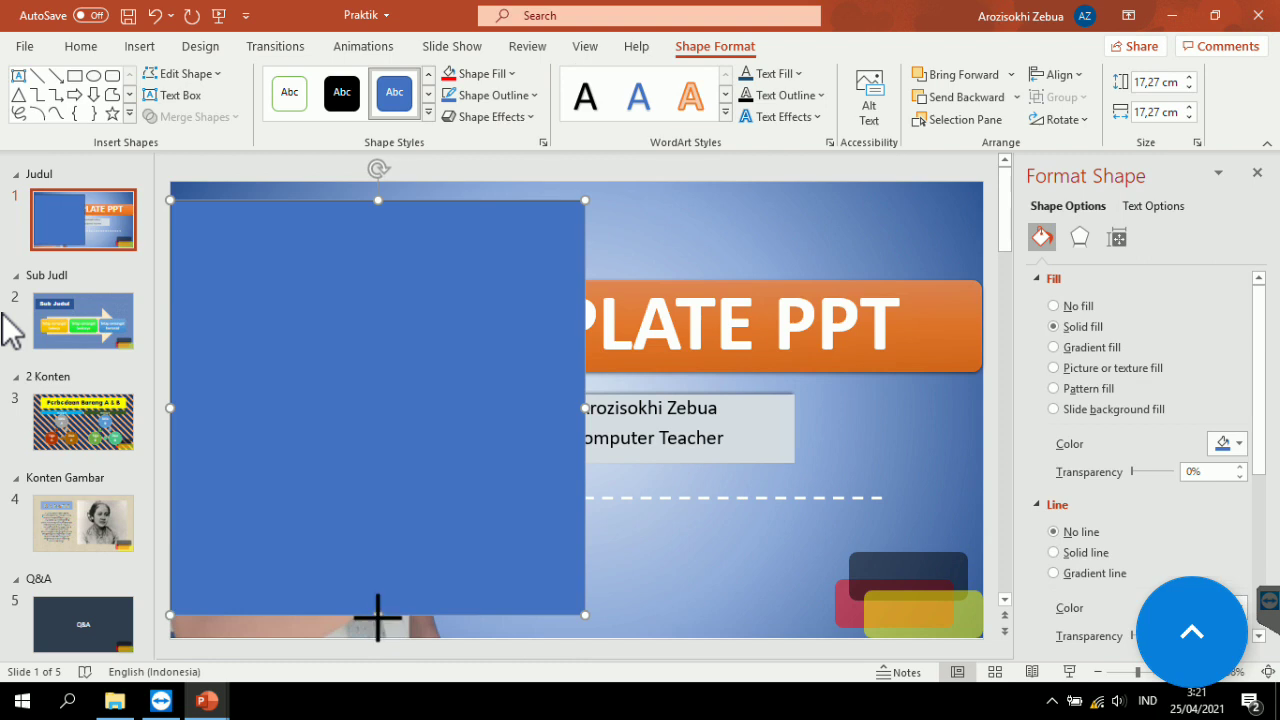
pyautogui.press('Delete')
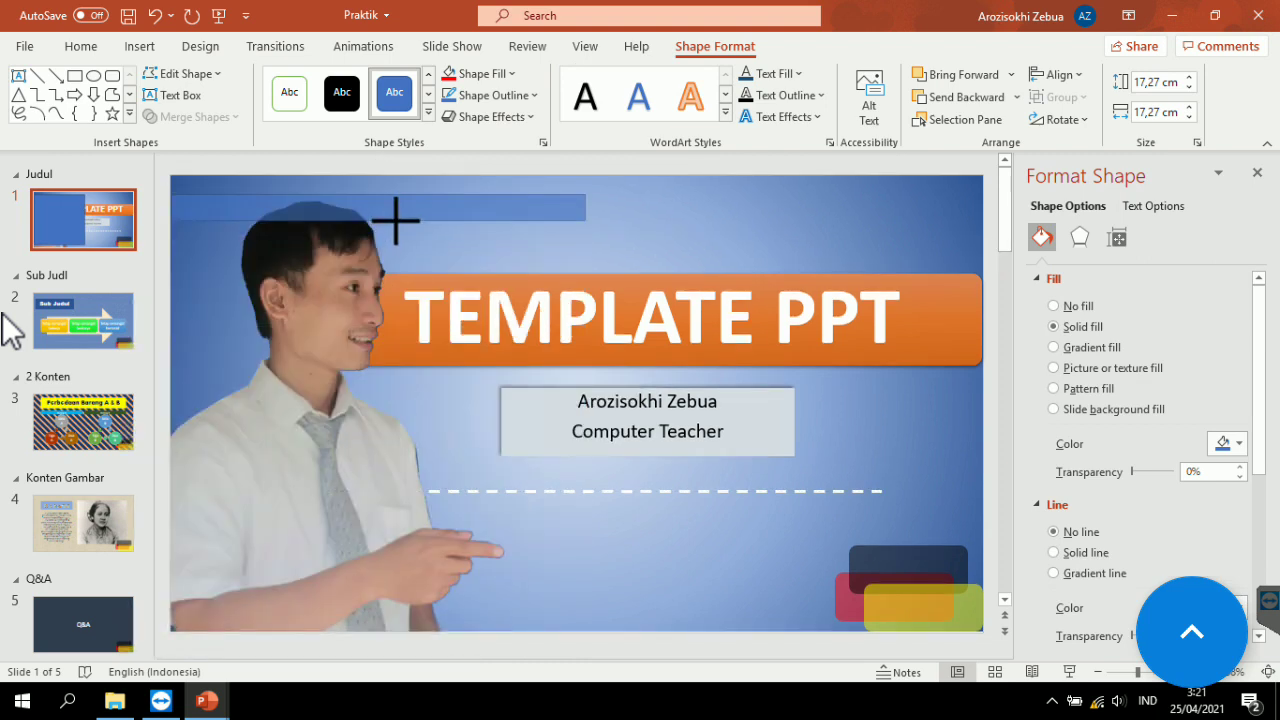
pyautogui.moveTo(428, 220)
pyautogui.mouseDown()
pyautogui.moveTo(447, 632)
pyautogui.moveTo(440, 617)
pyautogui.moveTo(380, 617)
pyautogui.mouseUp()
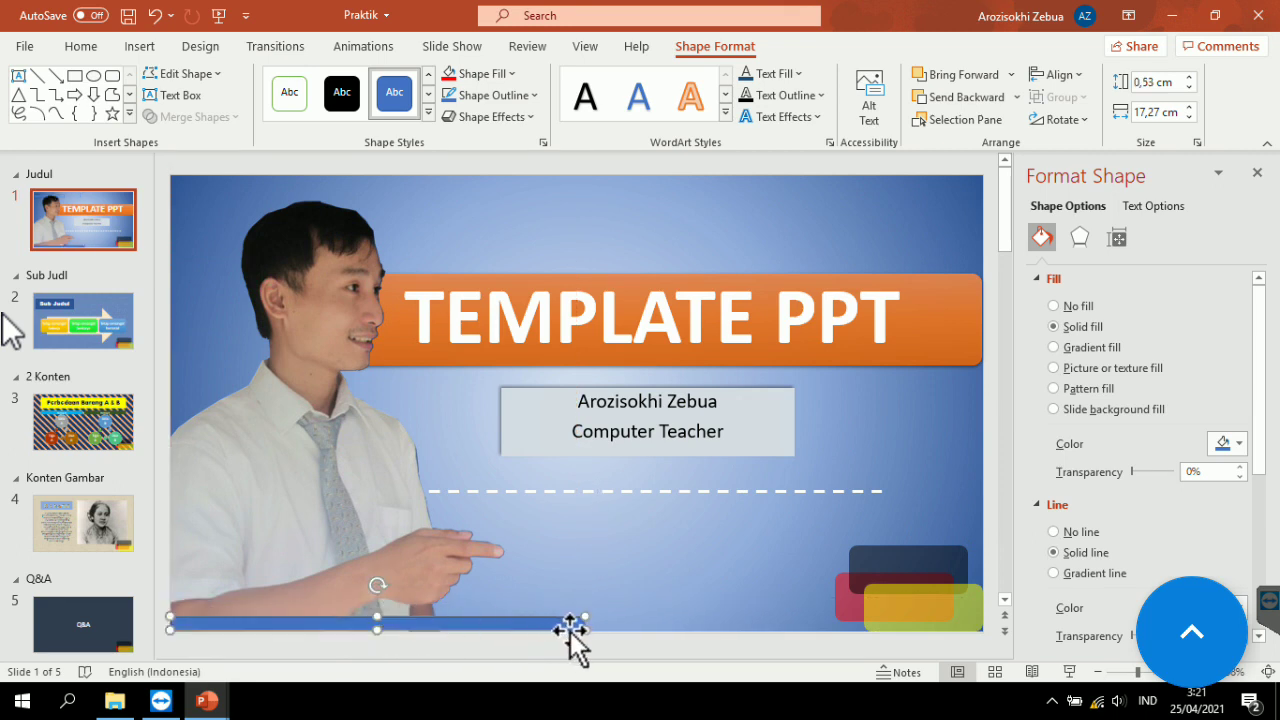
pyautogui.moveTo(570, 630); pyautogui.dragTo(628, 631)
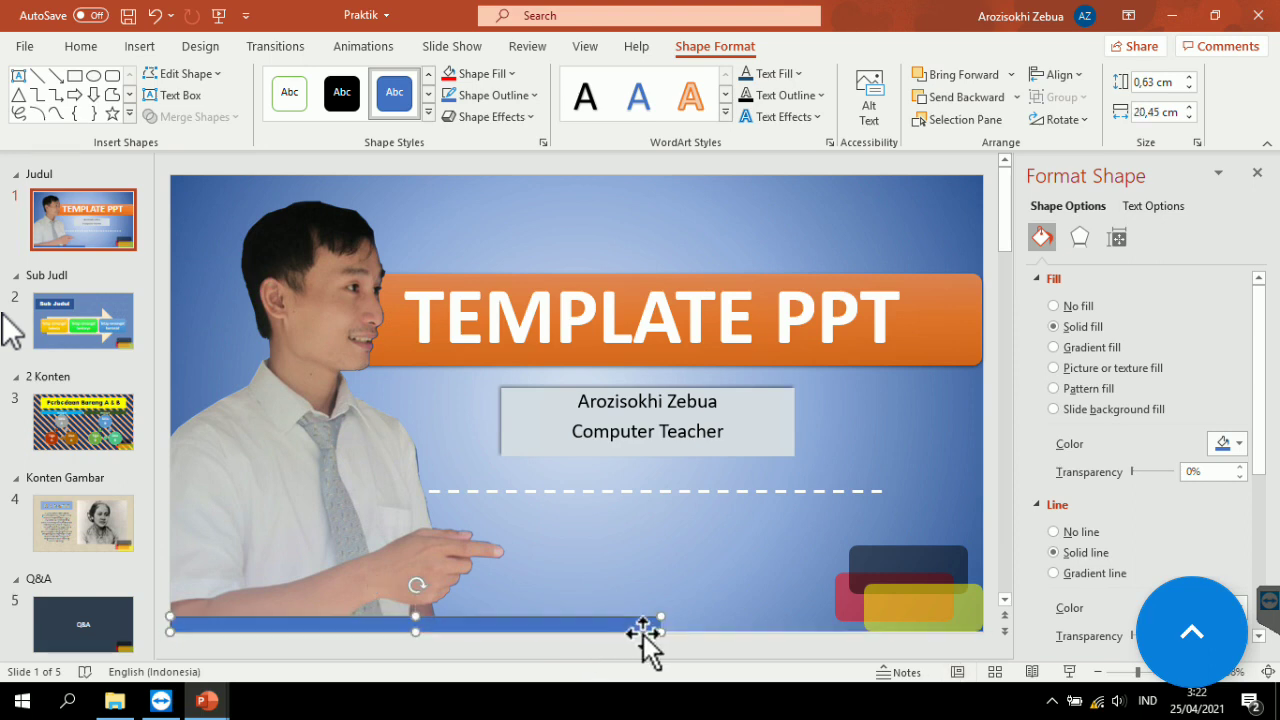
# Fill the bar with Gold and remove its outline.
pyautogui.click(1238, 446)
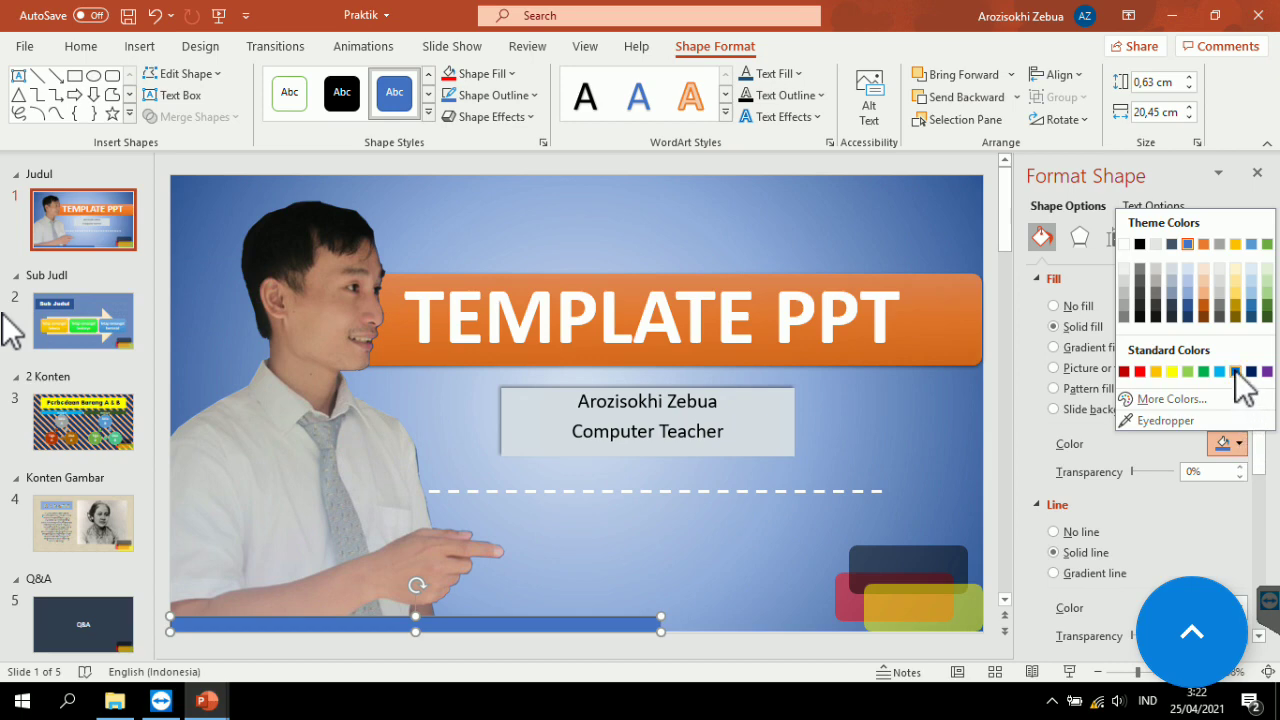
pyautogui.click(1236, 245)
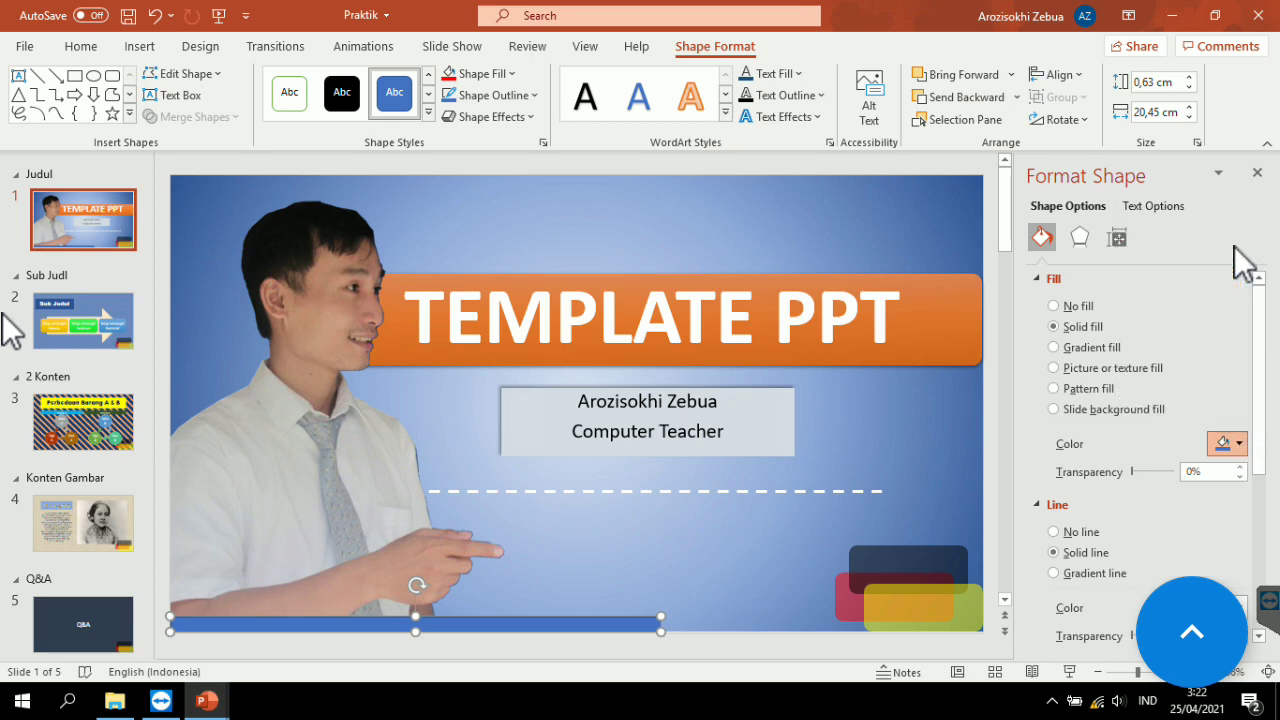
pyautogui.click(1053, 532)
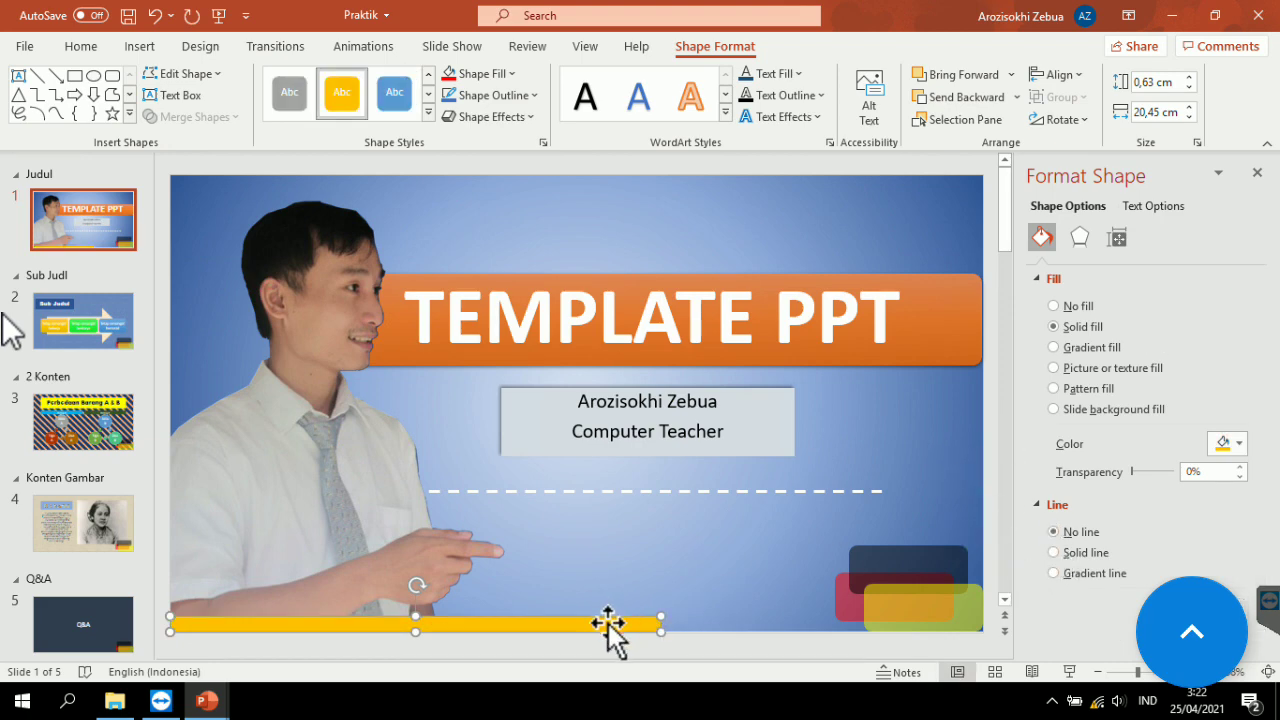
pyautogui.click(679, 605)
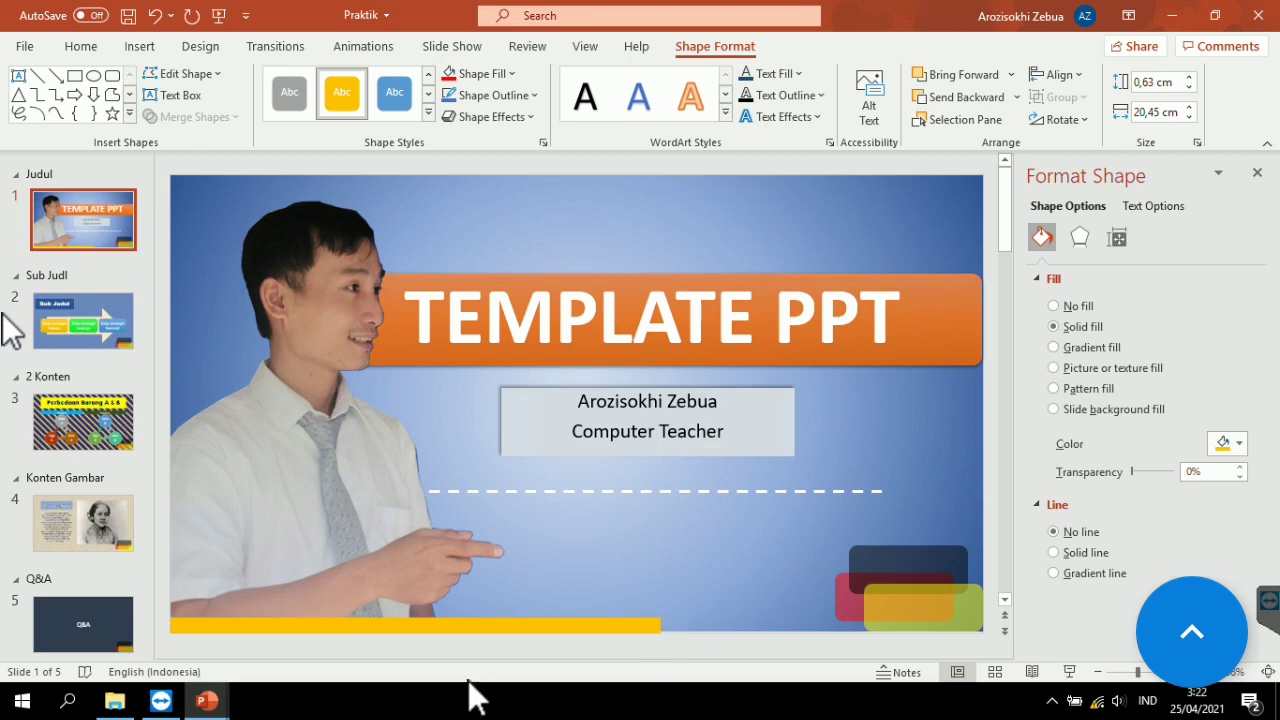
pyautogui.click(371, 557)
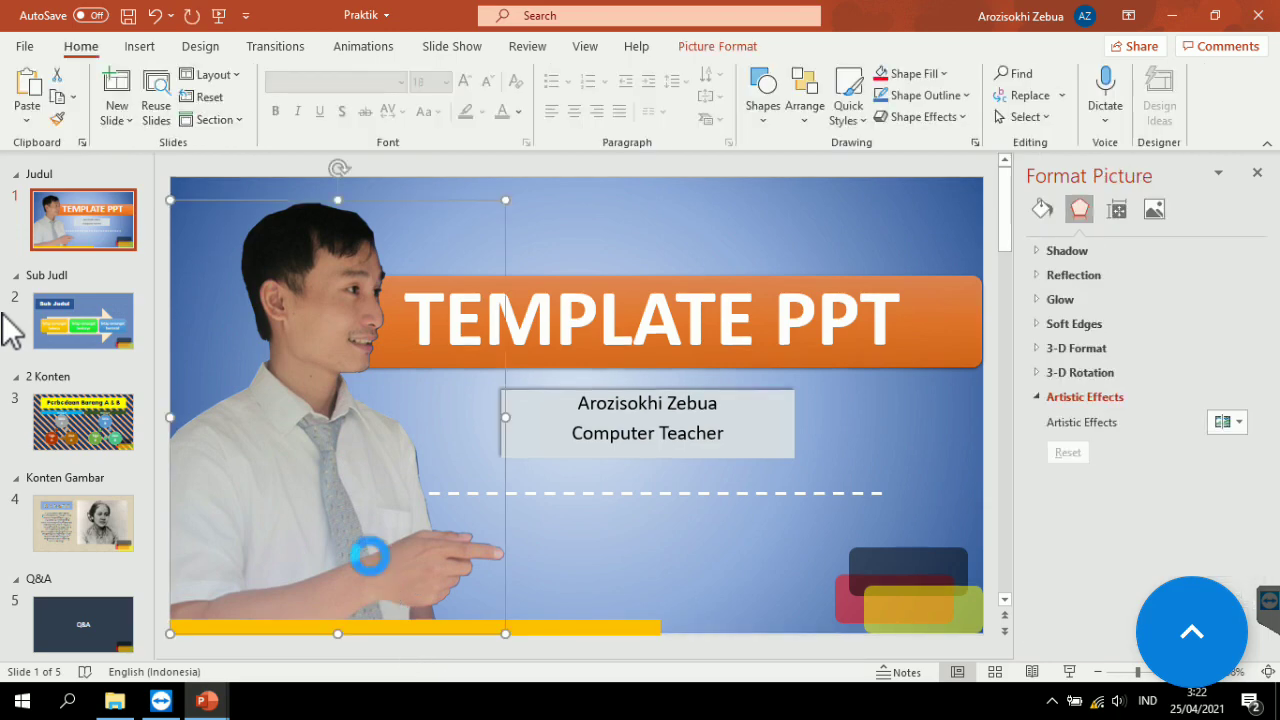
# Bring the man's photo back in front of the gold bar.
pyautogui.press('Delete')
pyautogui.hotkey('ctrl', 'v')
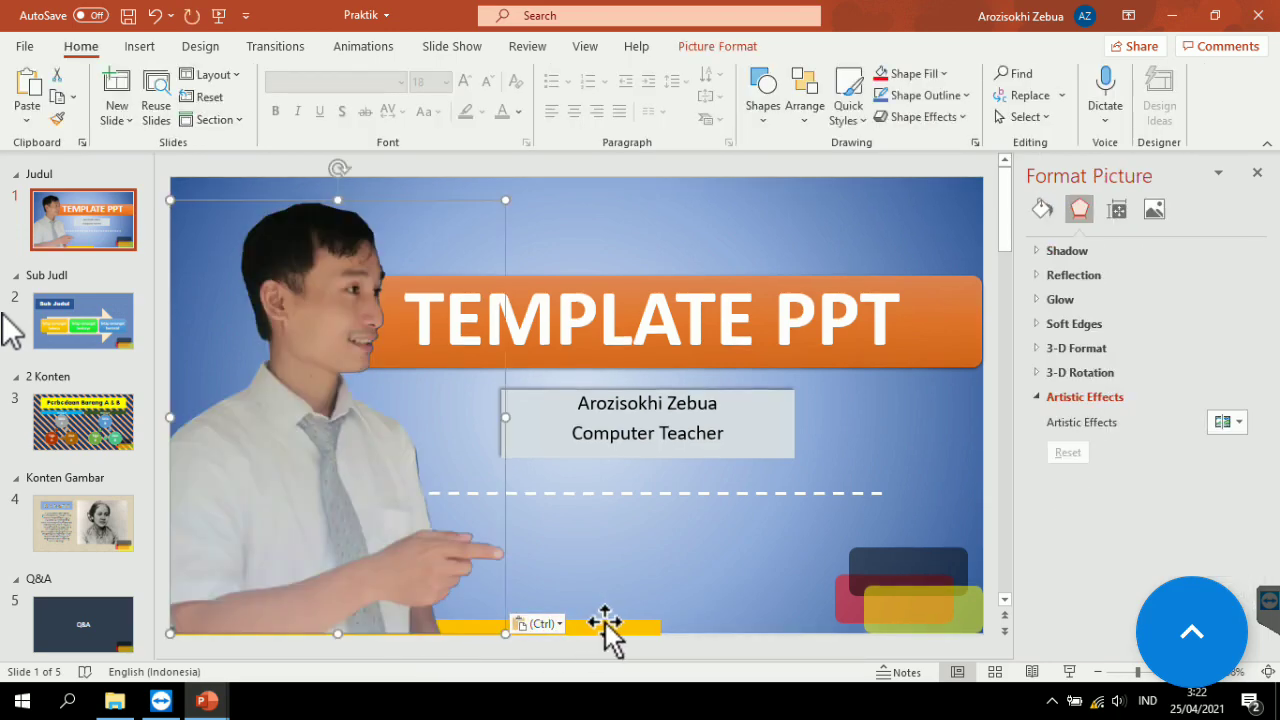
pyautogui.click(612, 628)
pyautogui.click(386, 476)
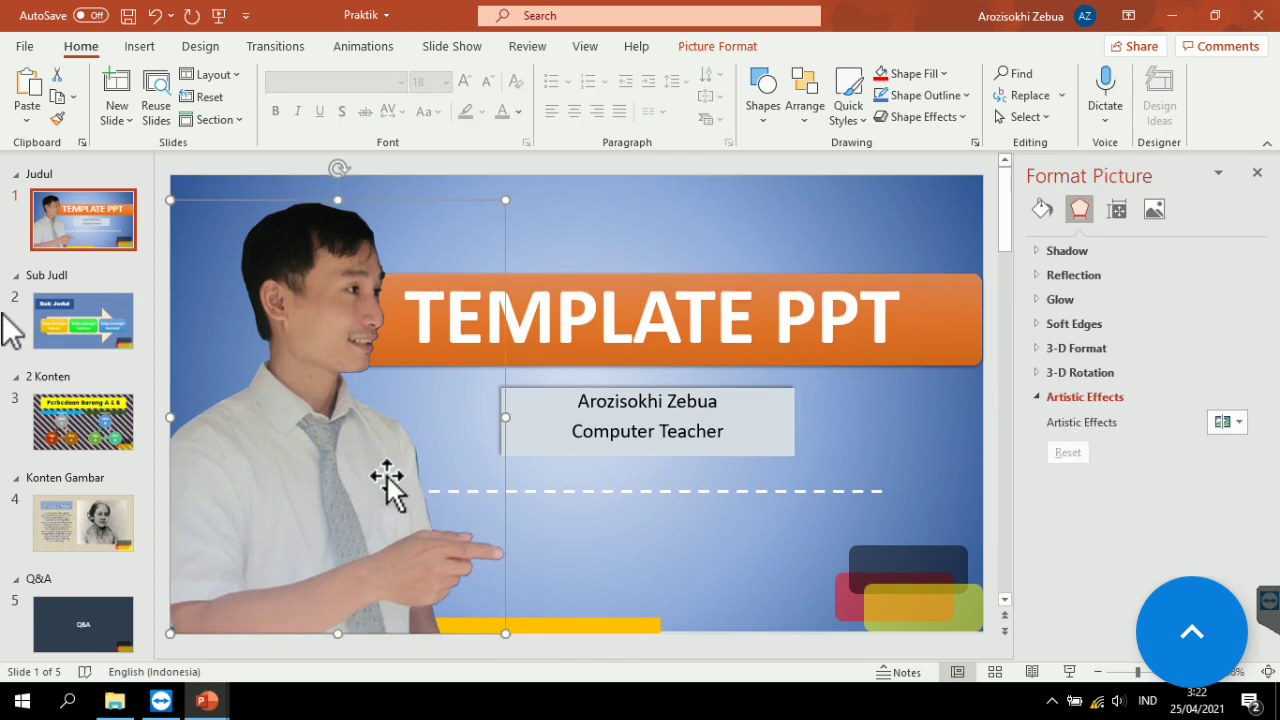
# Copy the gold bar and paste it onto slides 2, 3, 4 and the Q&A slide.
pyautogui.click(596, 630)
pyautogui.rightClick(596, 630)
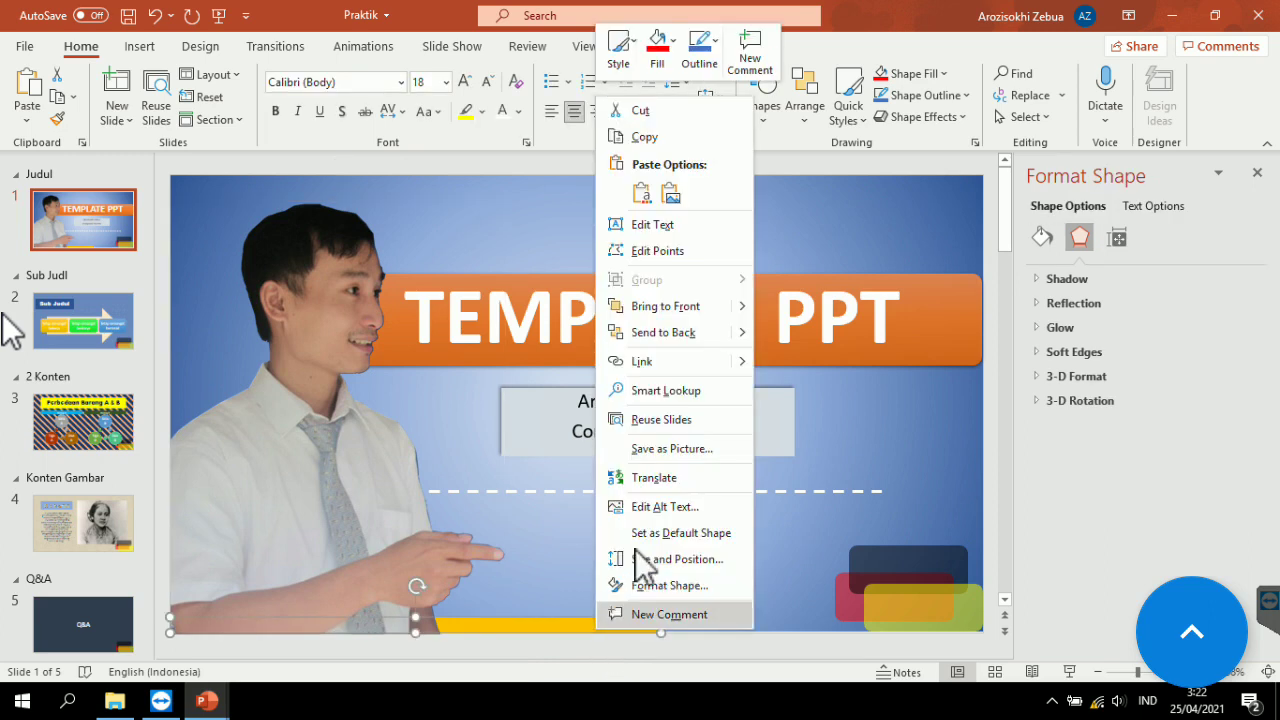
pyautogui.click(656, 141)
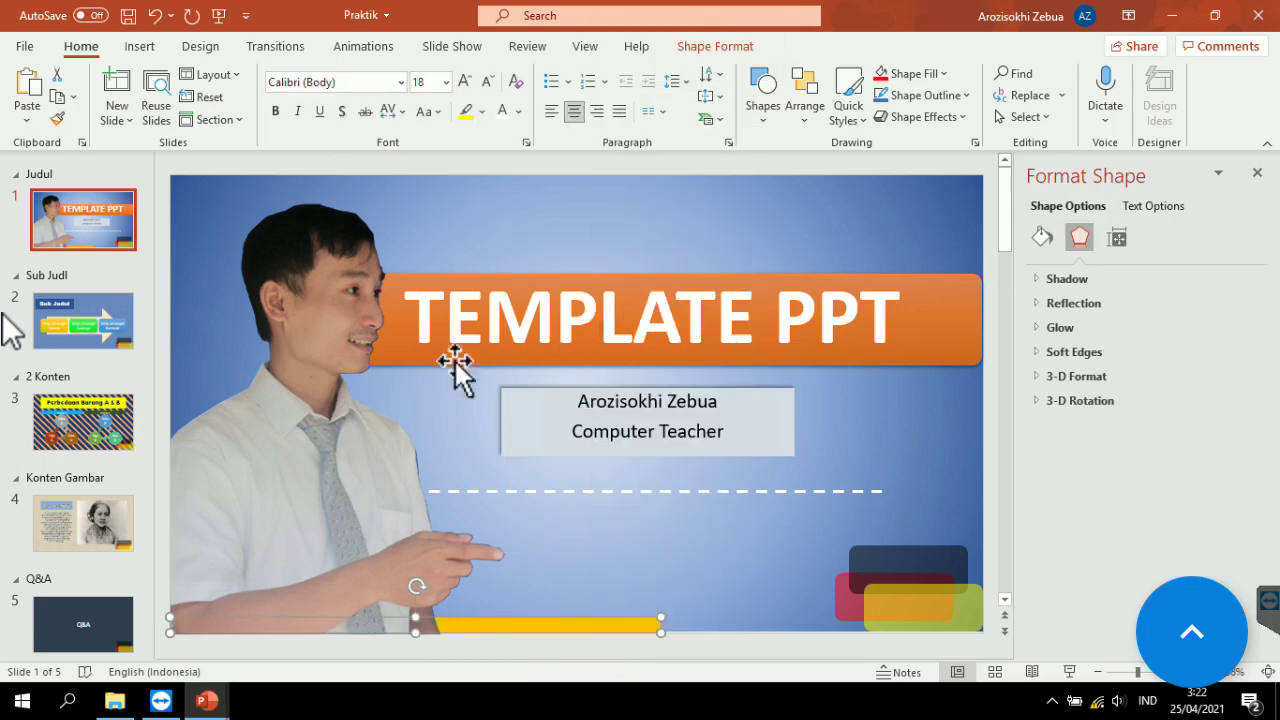
pyautogui.click(63, 328)
pyautogui.hotkey('ctrl', 'v')
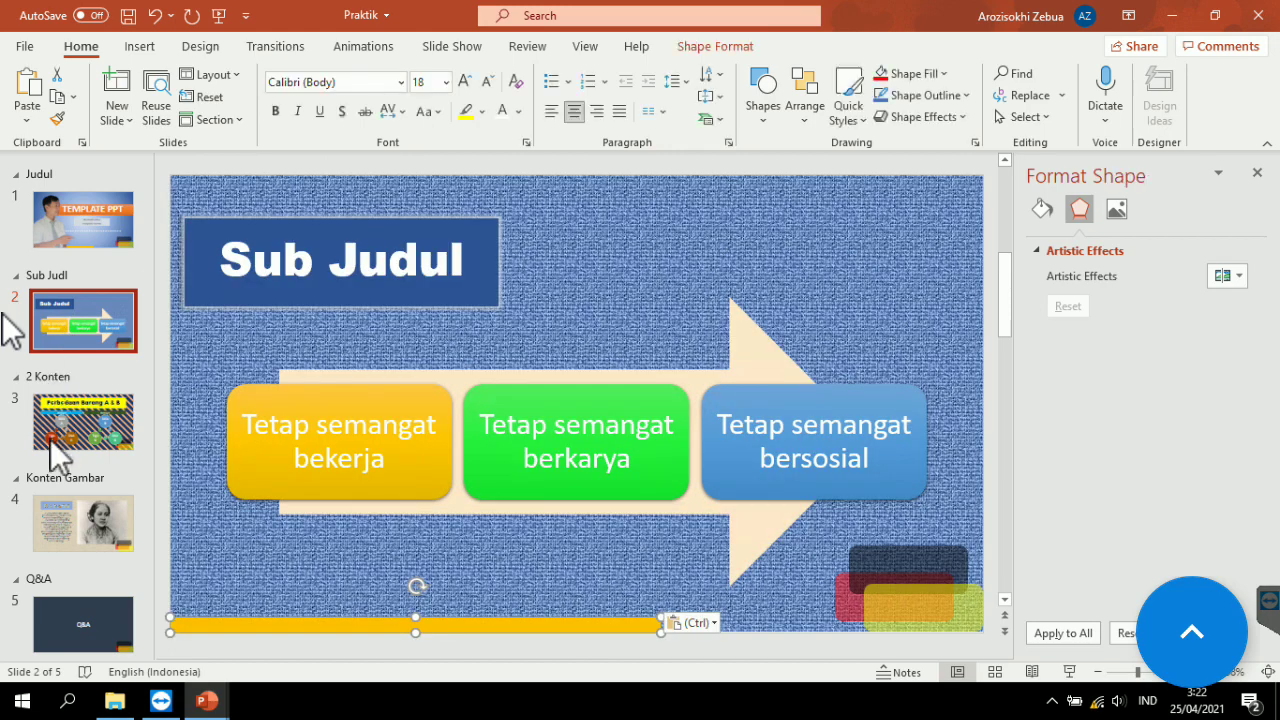
pyautogui.click(55, 440)
pyautogui.hotkey('ctrl', 'v')
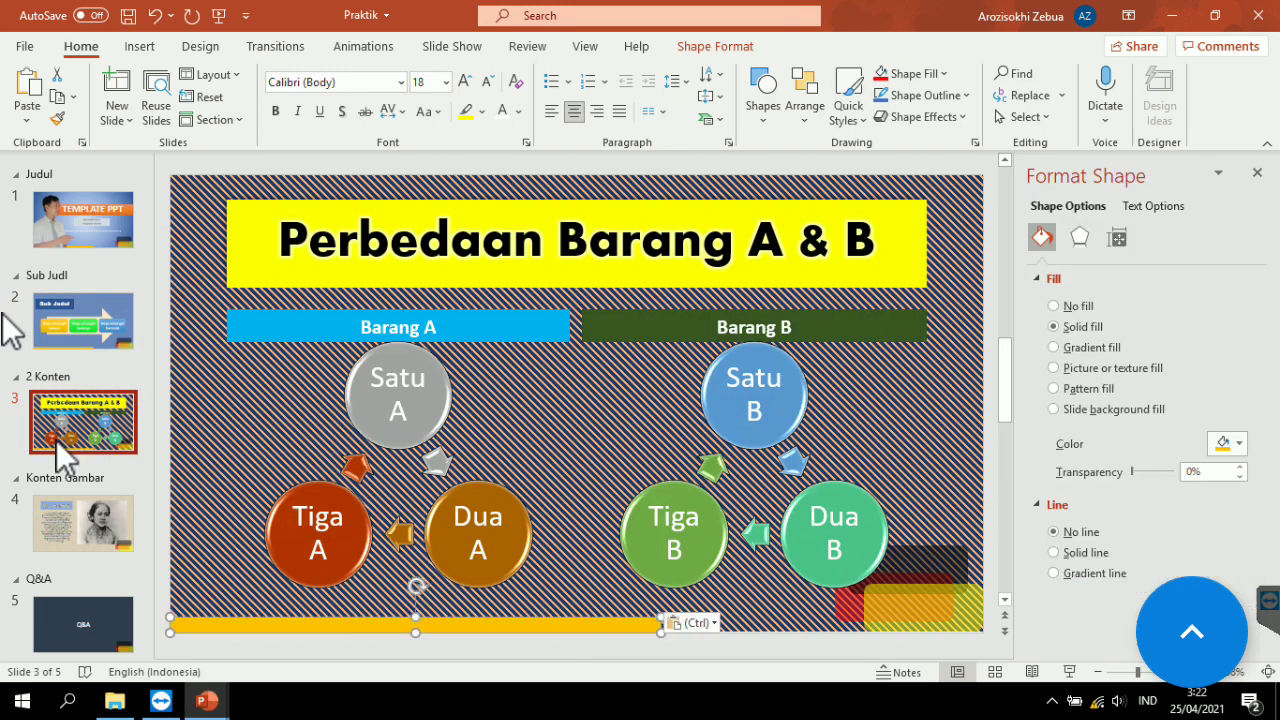
pyautogui.click(70, 520)
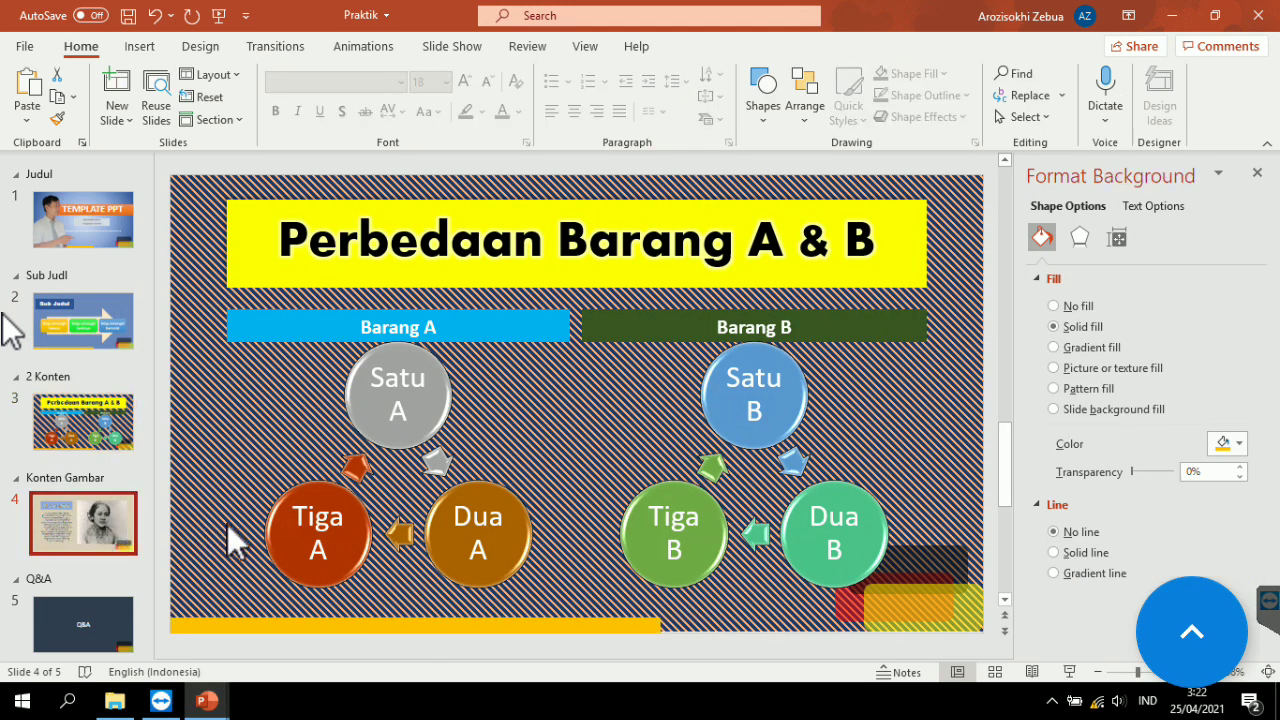
pyautogui.hotkey('ctrl', 'v')
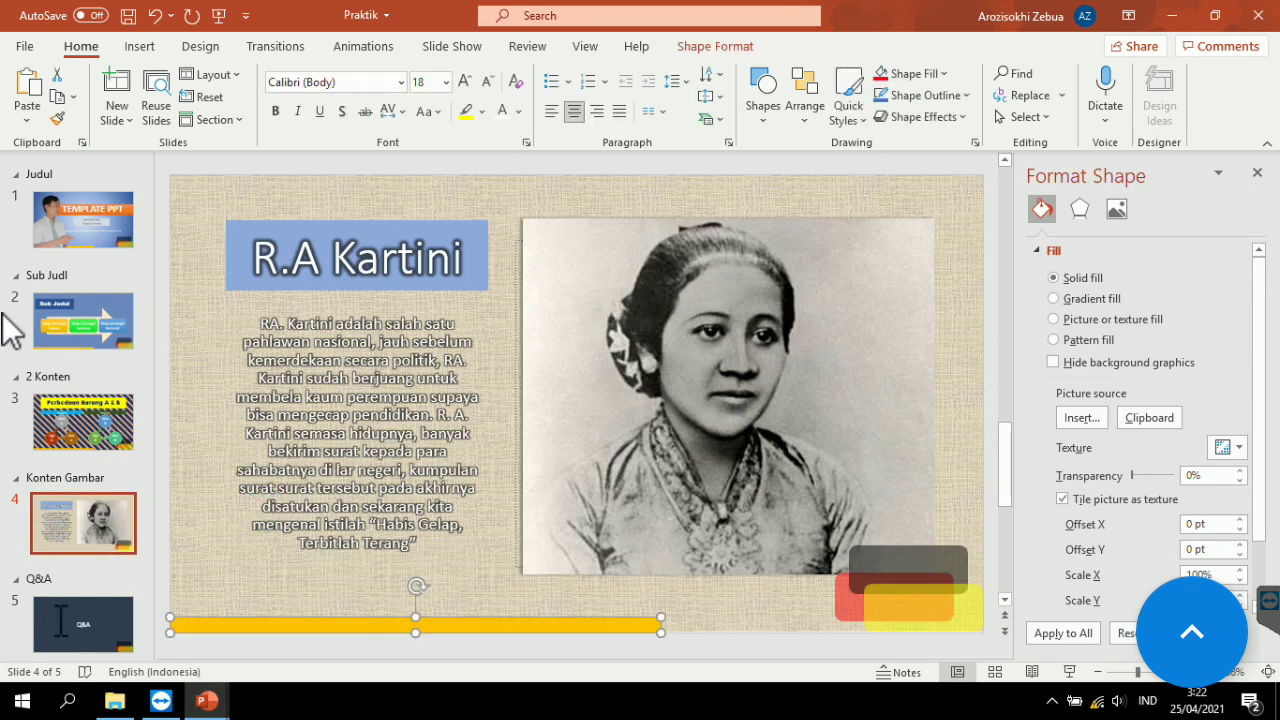
pyautogui.click(88, 649)
pyautogui.hotkey('ctrl', 'v')
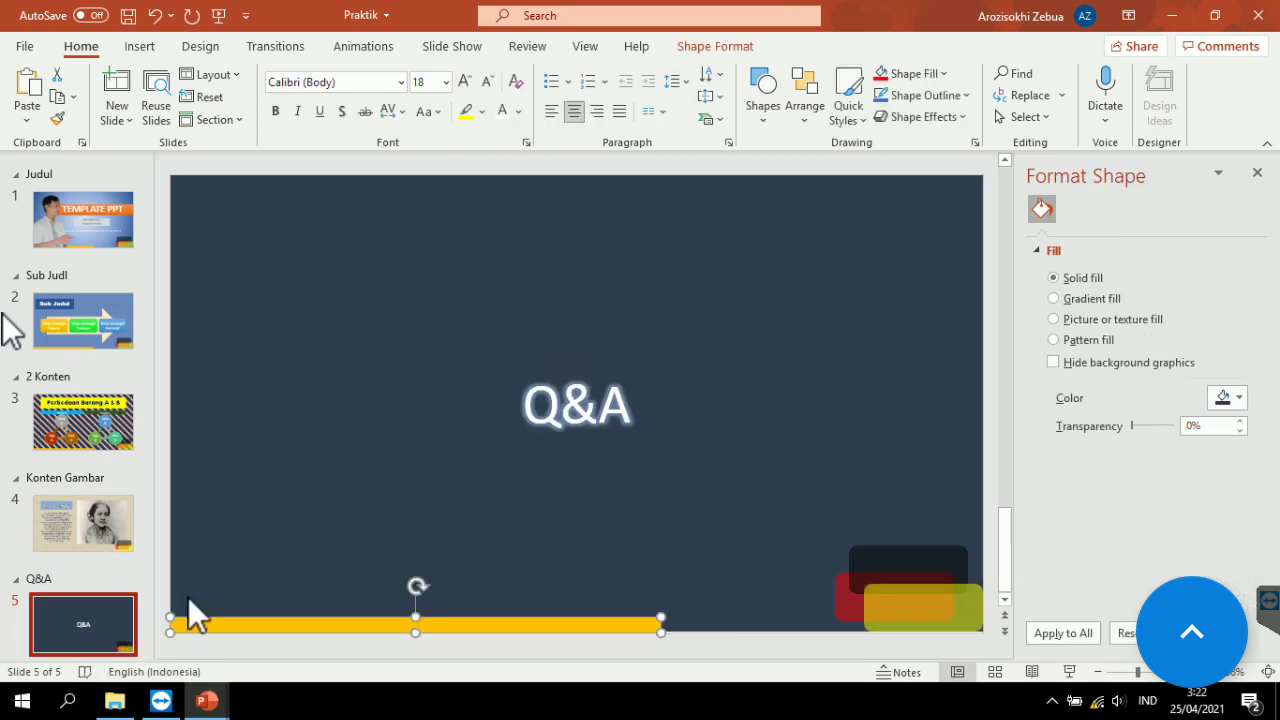
pyautogui.click(290, 560)
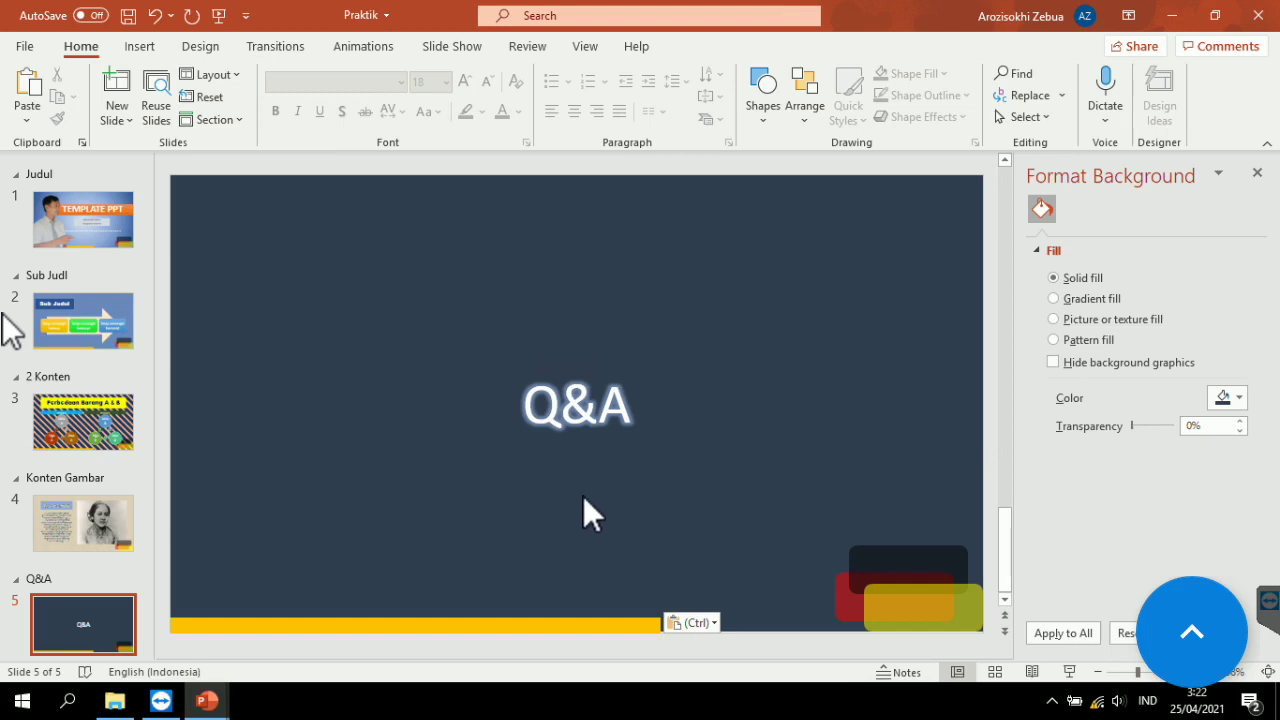
pyautogui.click(463, 622)
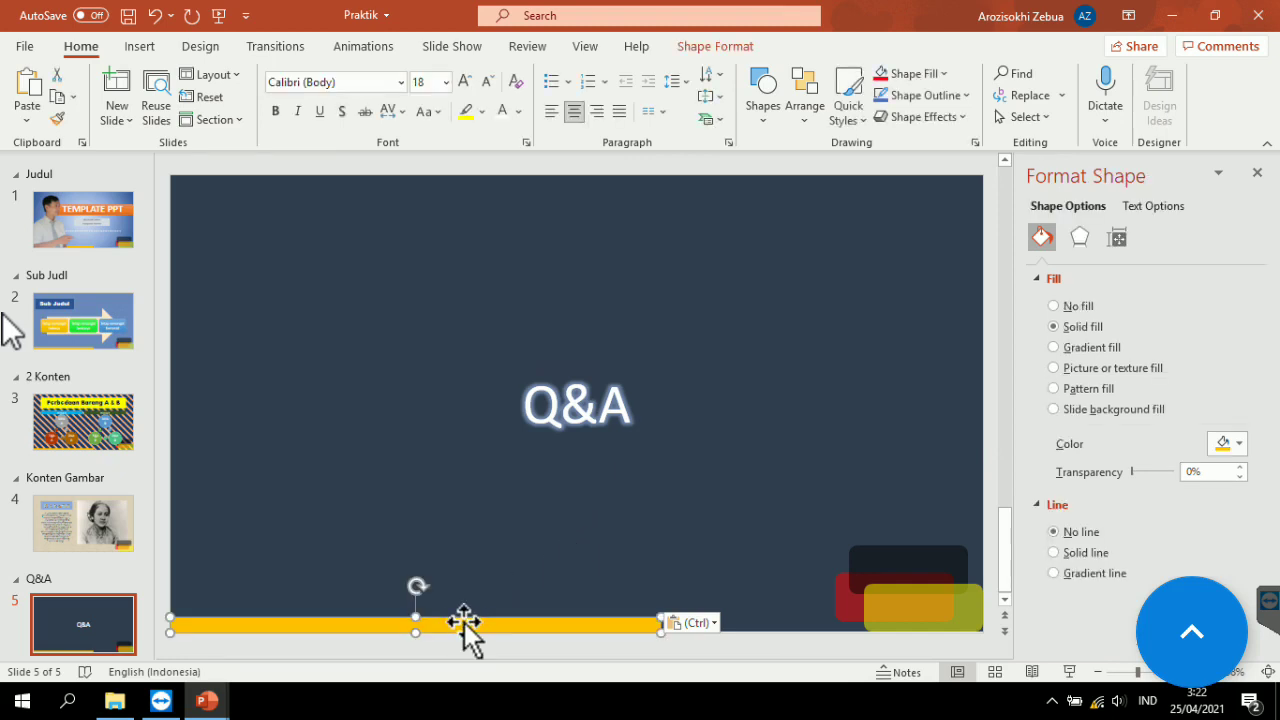
# Copy the gold bar up under the Q&A title and shorten it to a single line.
pyautogui.moveTo(463, 622)
pyautogui.mouseDown()
pyautogui.moveTo(473, 631)
pyautogui.moveTo(602, 458)
pyautogui.mouseUp()
pyautogui.moveTo(778, 485); pyautogui.dragTo(390, 477)
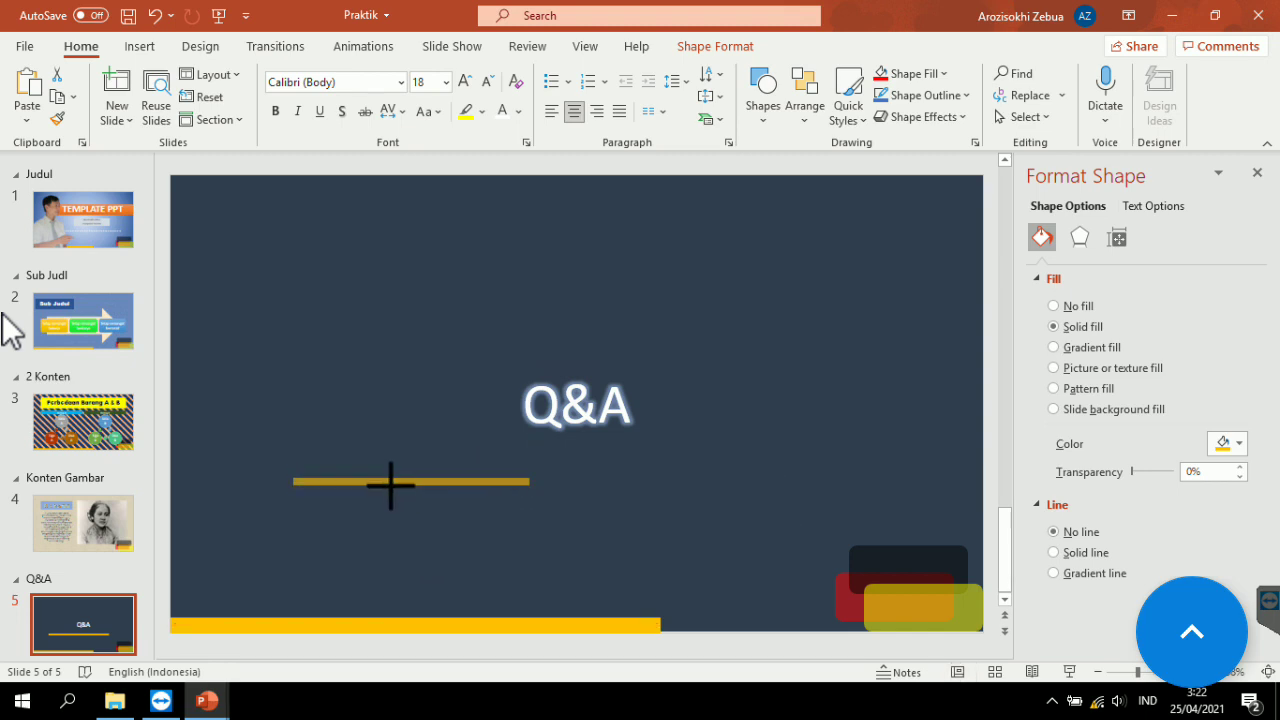
pyautogui.moveTo(390, 477)
pyautogui.mouseDown()
pyautogui.moveTo(466, 451)
pyautogui.moveTo(620, 453)
pyautogui.moveTo(606, 448)
pyautogui.mouseUp()
pyautogui.moveTo(691, 445); pyautogui.dragTo(722, 448)
pyautogui.click(565, 450)
pyautogui.press('Delete')
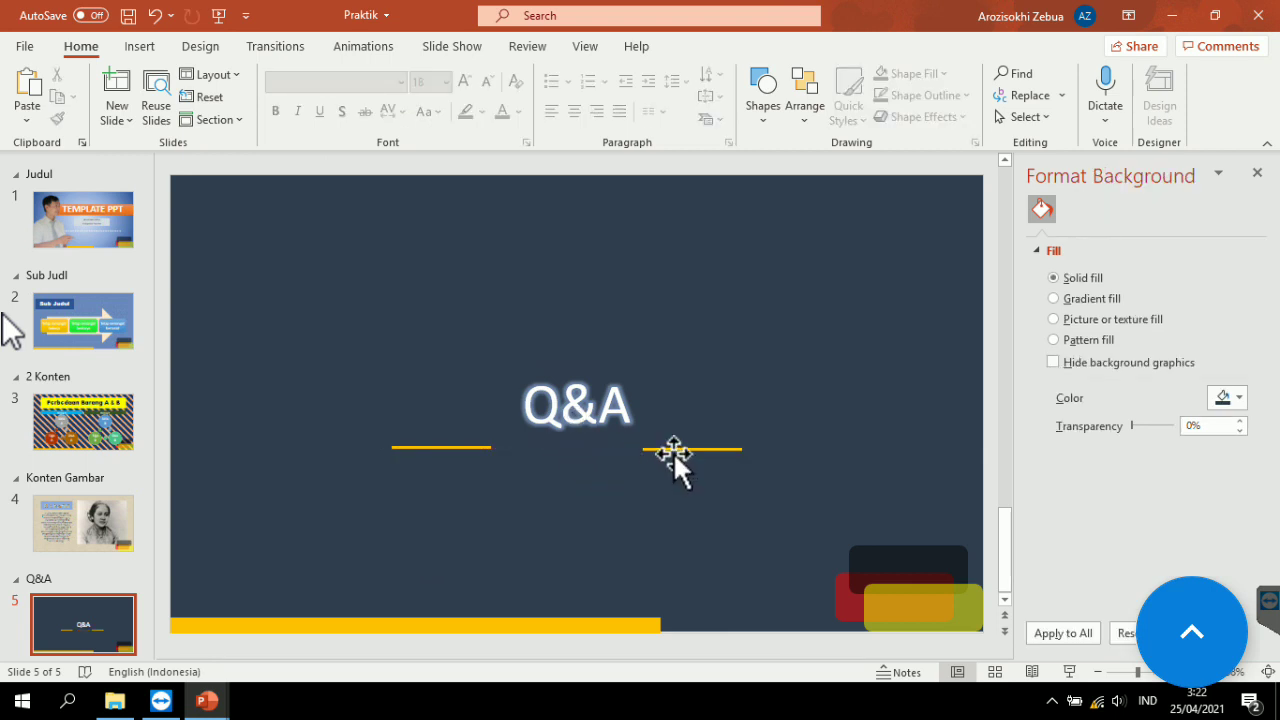
pyautogui.click(673, 457)
pyautogui.press('Delete')
pyautogui.click(473, 446)
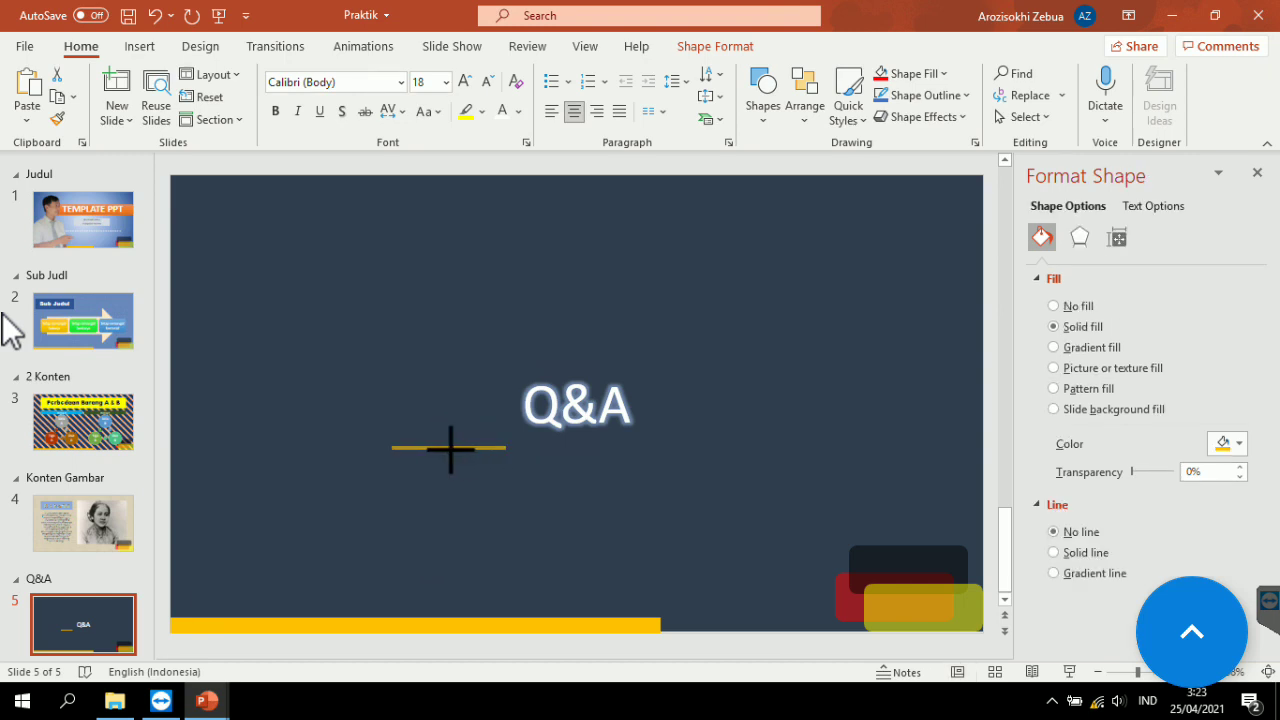
# Trim the line into a short dash under Q&A and duplicate it into three dashes.
pyautogui.hotkey('ctrl', 'y')
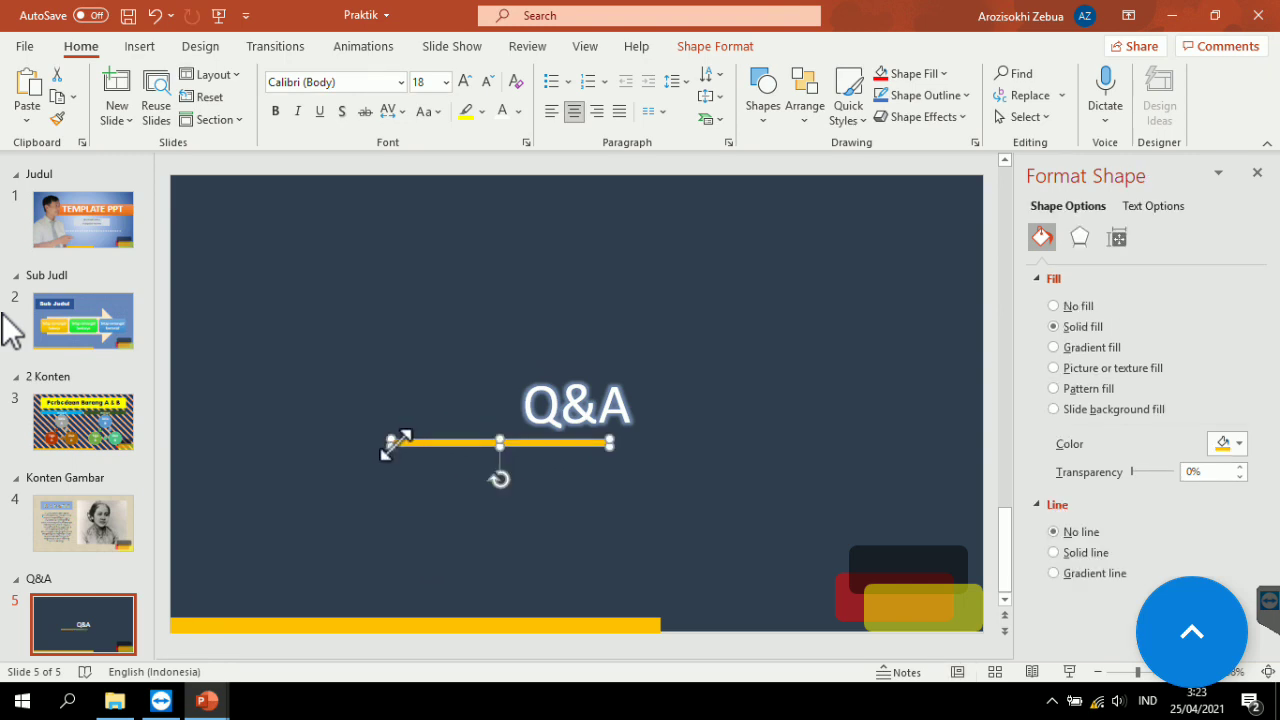
pyautogui.moveTo(392, 443); pyautogui.dragTo(550, 456)
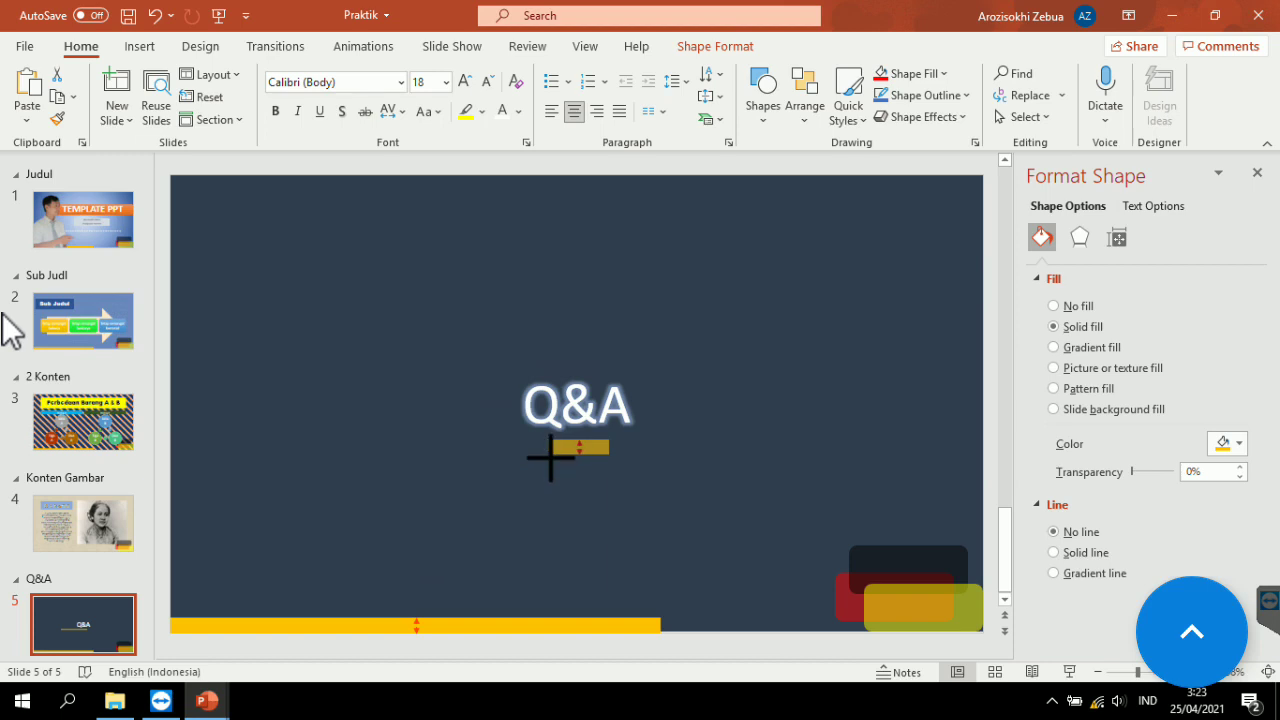
pyautogui.moveTo(573, 447)
pyautogui.mouseDown()
pyautogui.moveTo(480, 447)
pyautogui.moveTo(565, 453)
pyautogui.moveTo(546, 447)
pyautogui.mouseUp()
pyautogui.hotkey('ctrl', 'd')
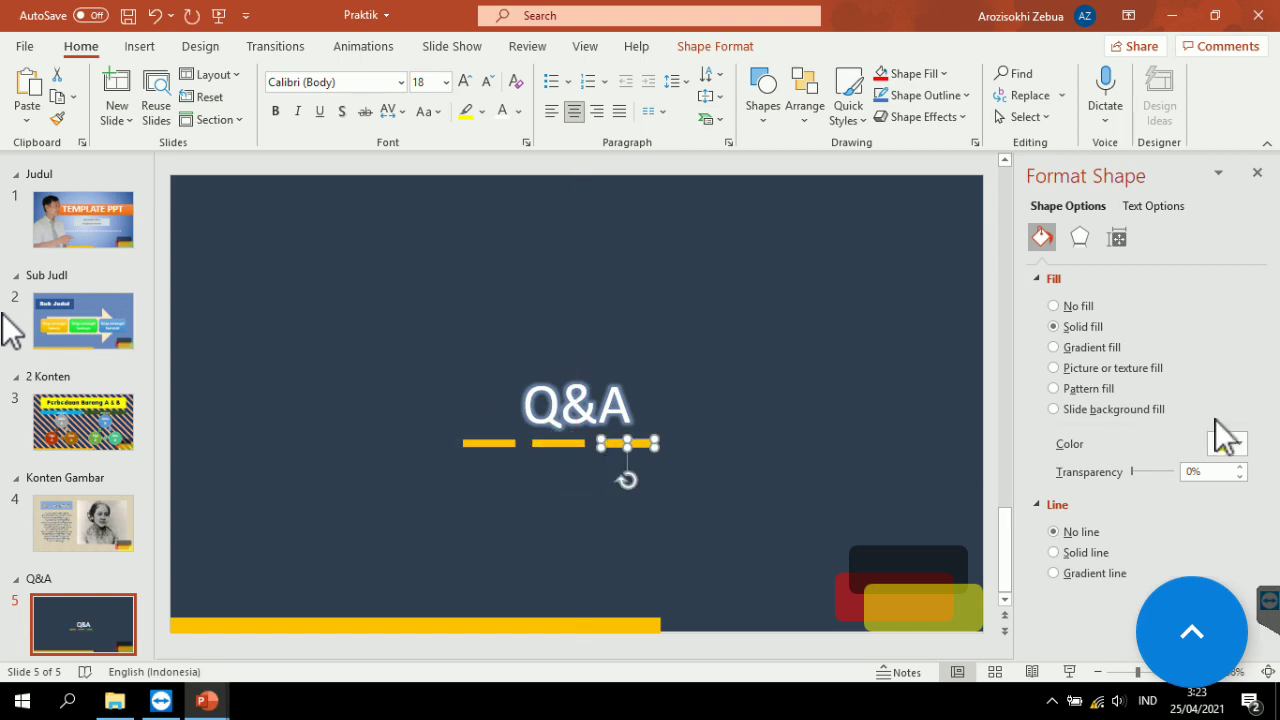
pyautogui.click(1240, 444)
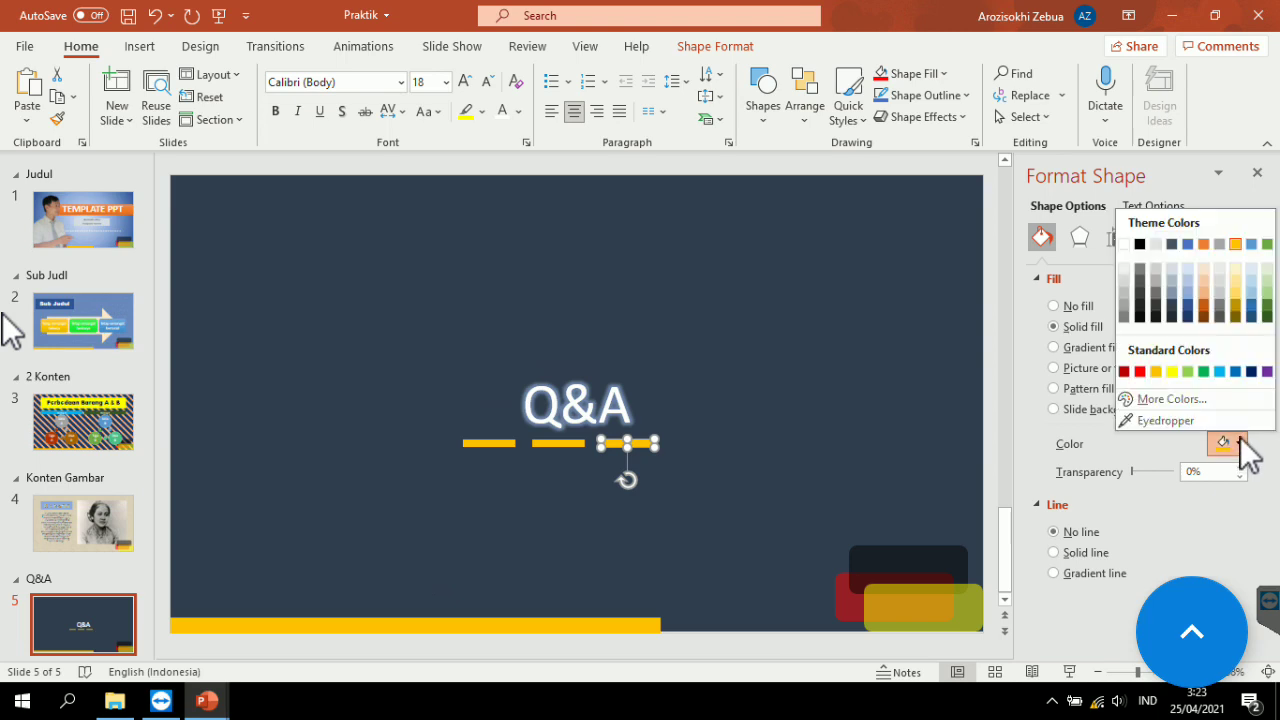
# Colour the right dash light blue, the middle green and the left yellow.
pyautogui.click(1220, 371)
pyautogui.click(570, 443)
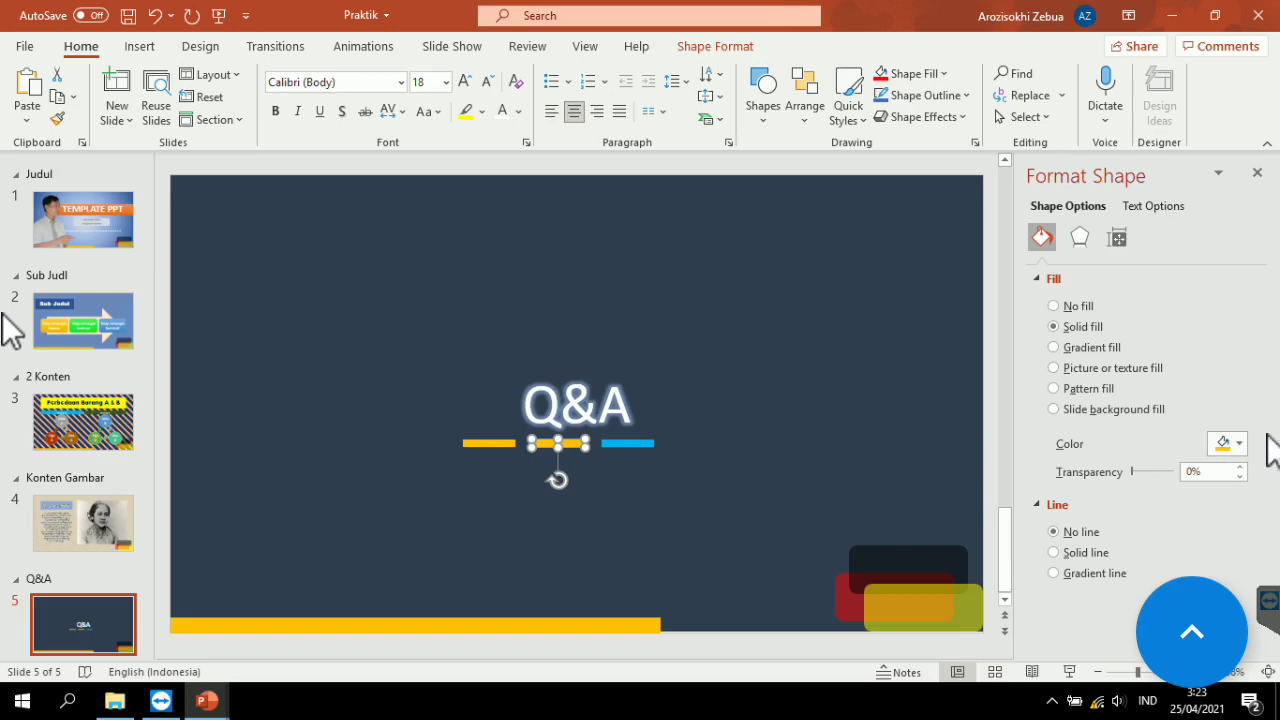
pyautogui.click(1229, 432)
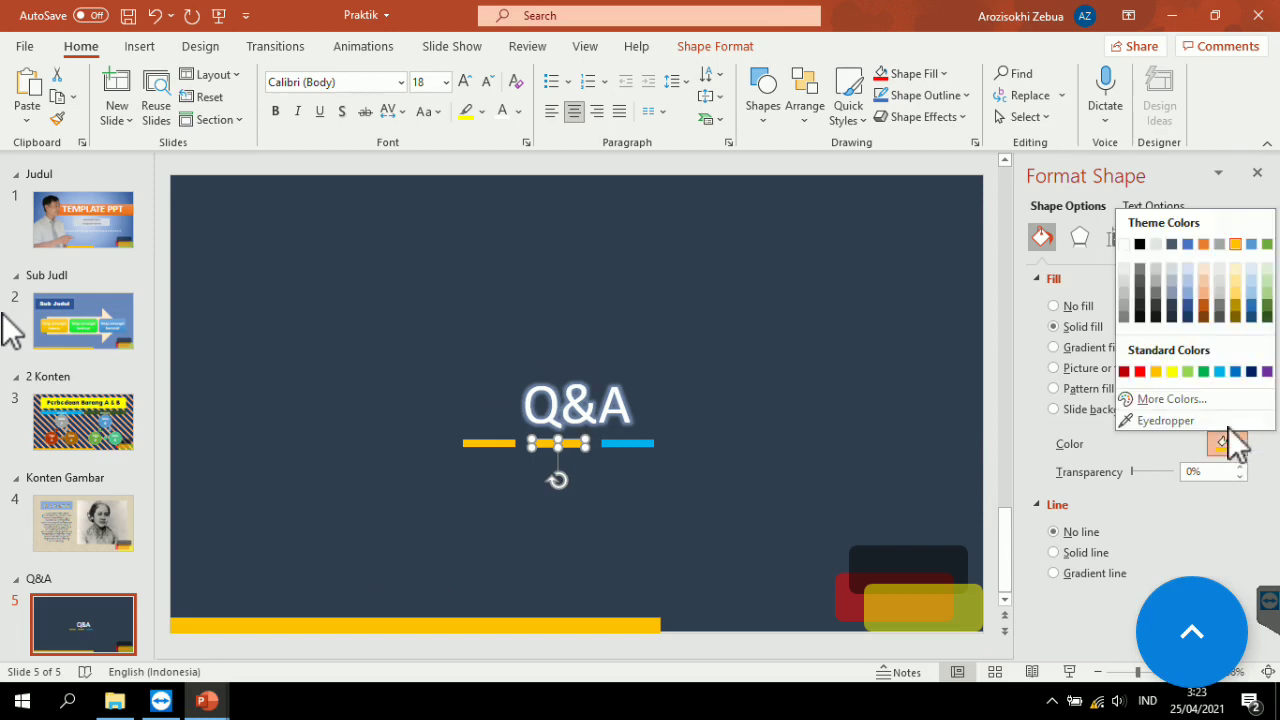
pyautogui.click(1203, 371)
pyautogui.click(495, 443)
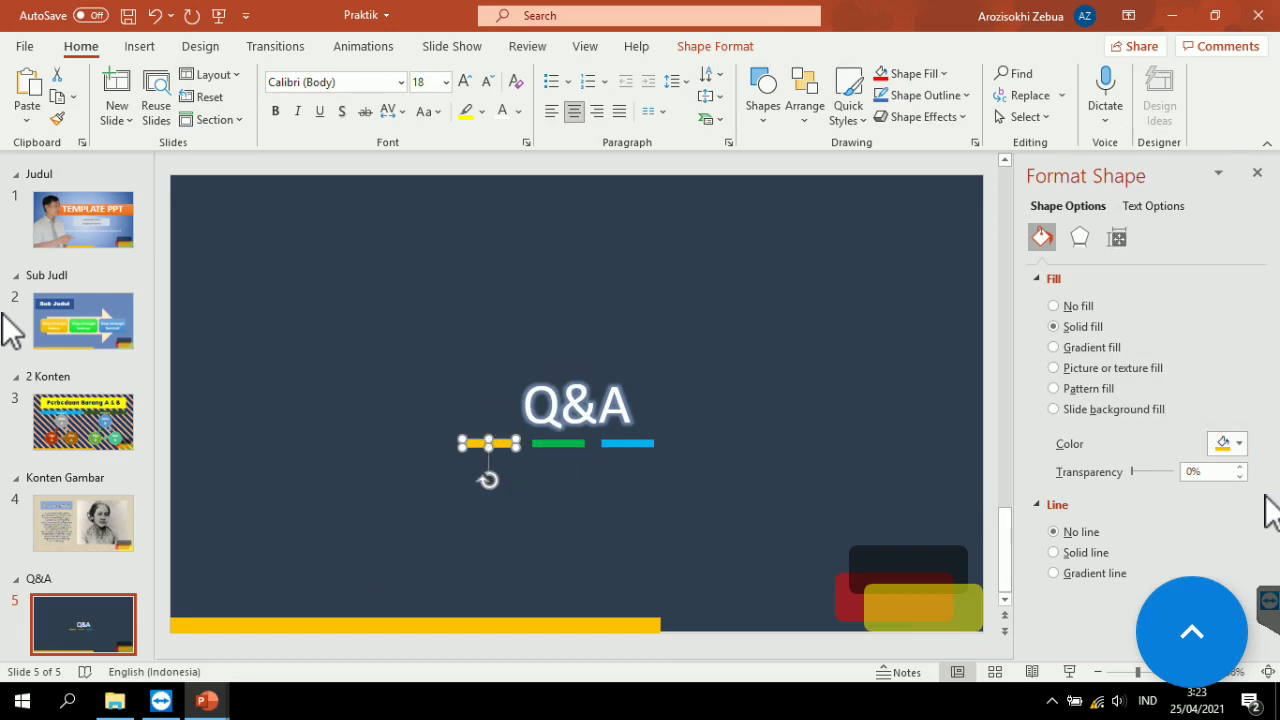
pyautogui.click(1238, 443)
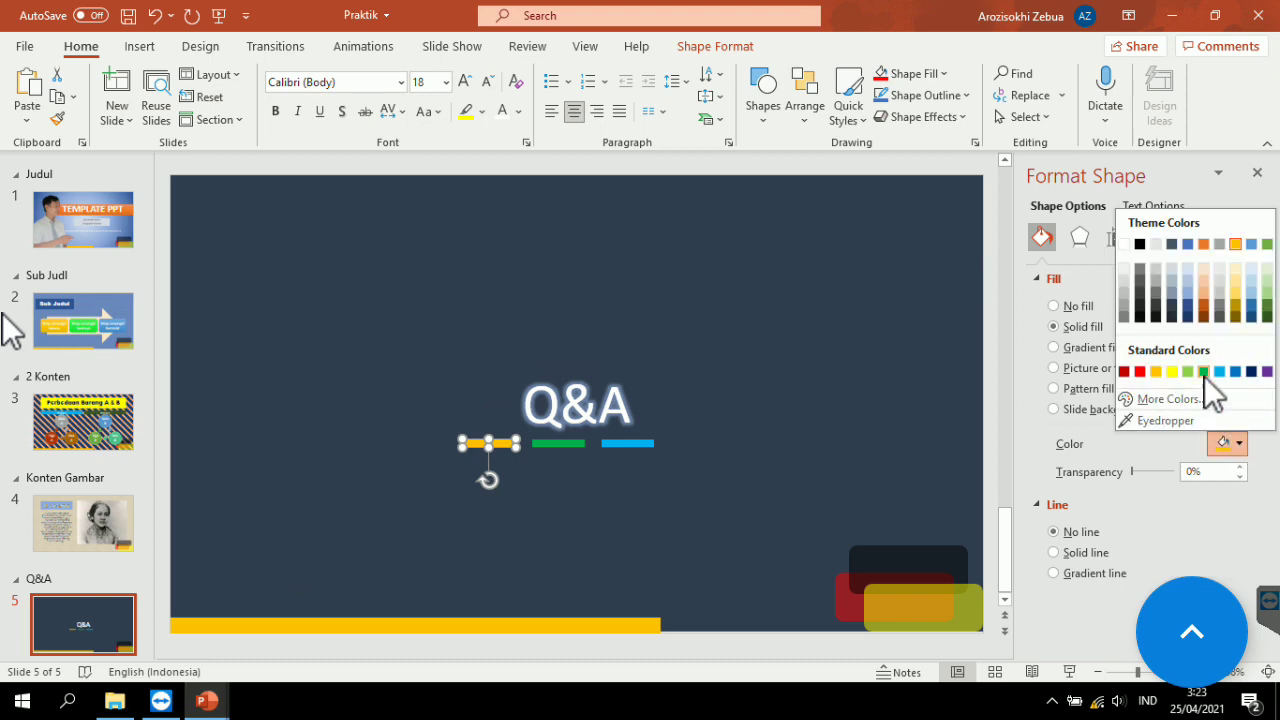
pyautogui.click(1173, 371)
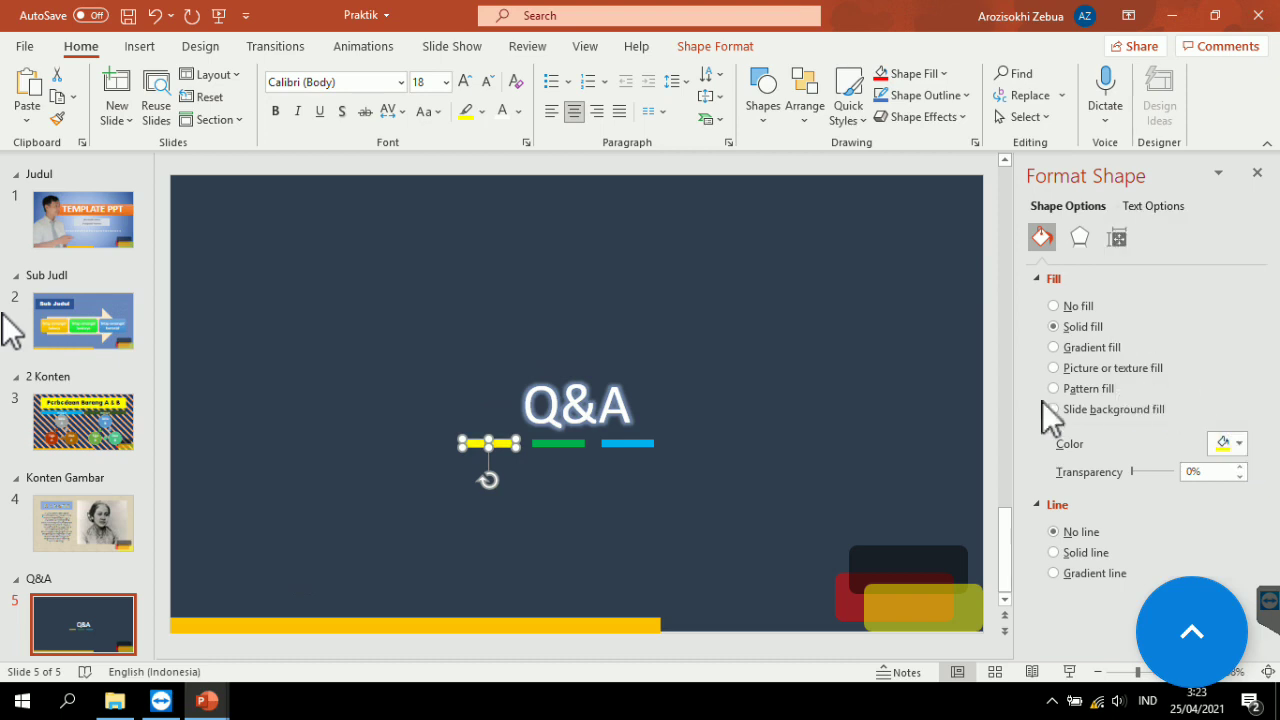
# Space the blue, green and yellow dashes evenly in a row.
pyautogui.click(708, 456)
pyautogui.moveTo(636, 443); pyautogui.dragTo(667, 442)
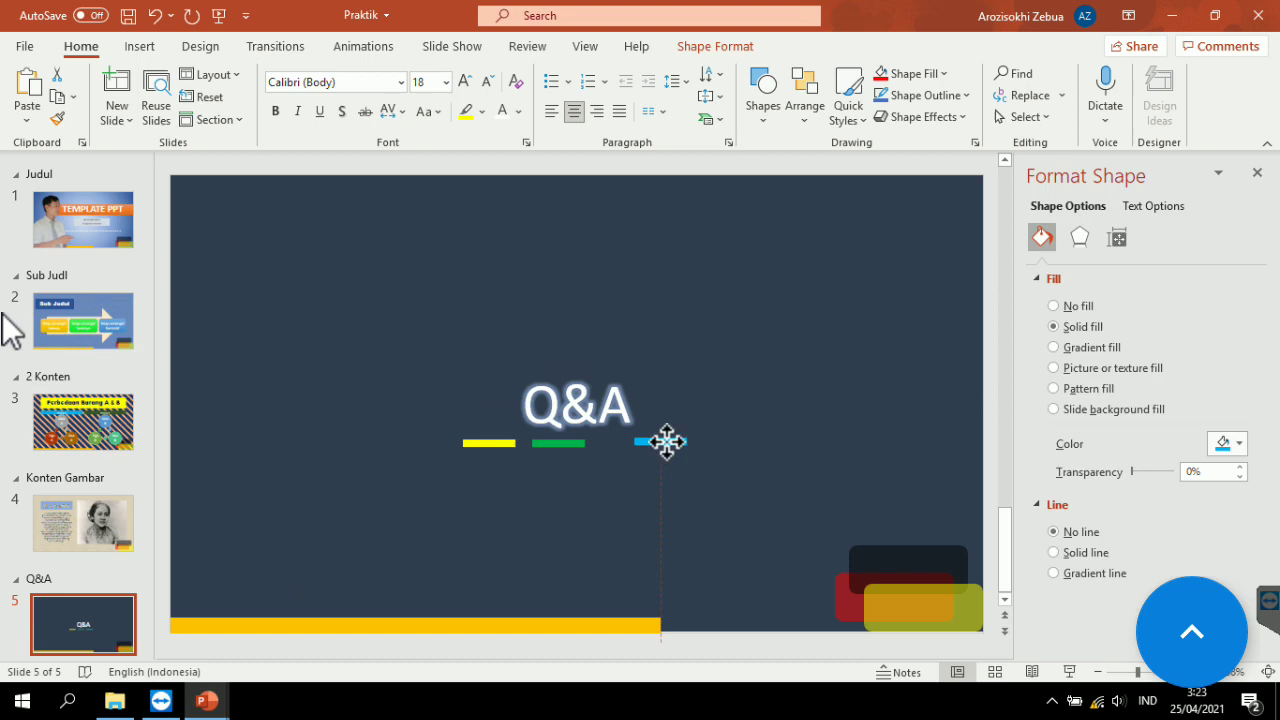
pyautogui.click(580, 443)
pyautogui.moveTo(596, 443); pyautogui.dragTo(603, 443)
pyautogui.moveTo(520, 443); pyautogui.dragTo(536, 443)
pyautogui.click(765, 451)
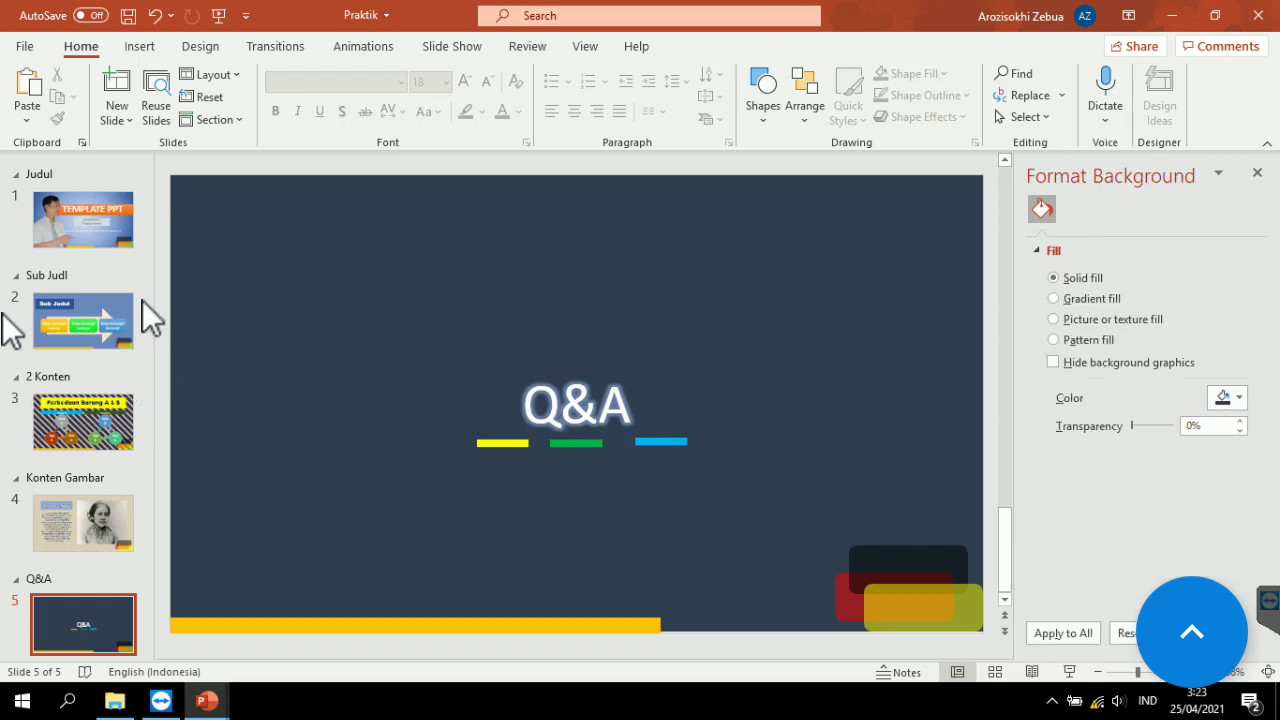
# Save the presentation and close the Format Background pane on slide 1.
pyautogui.hotkey('ctrl', 's')
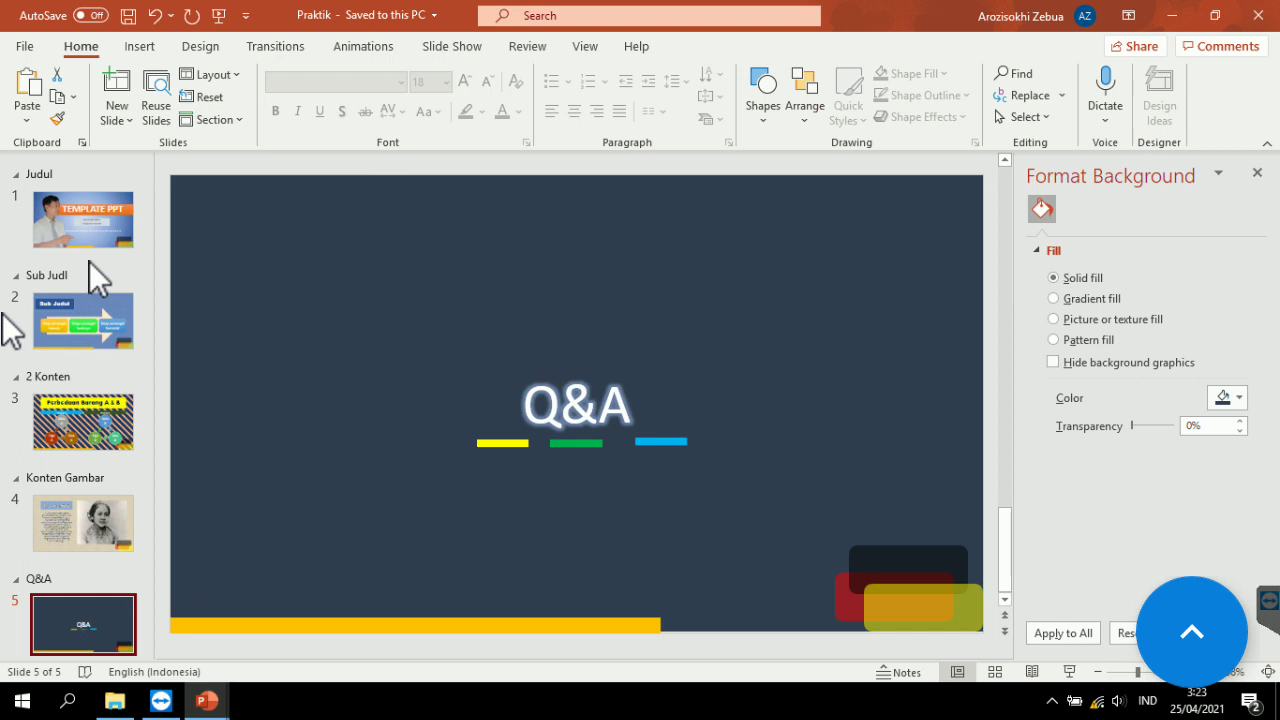
pyautogui.click(106, 196)
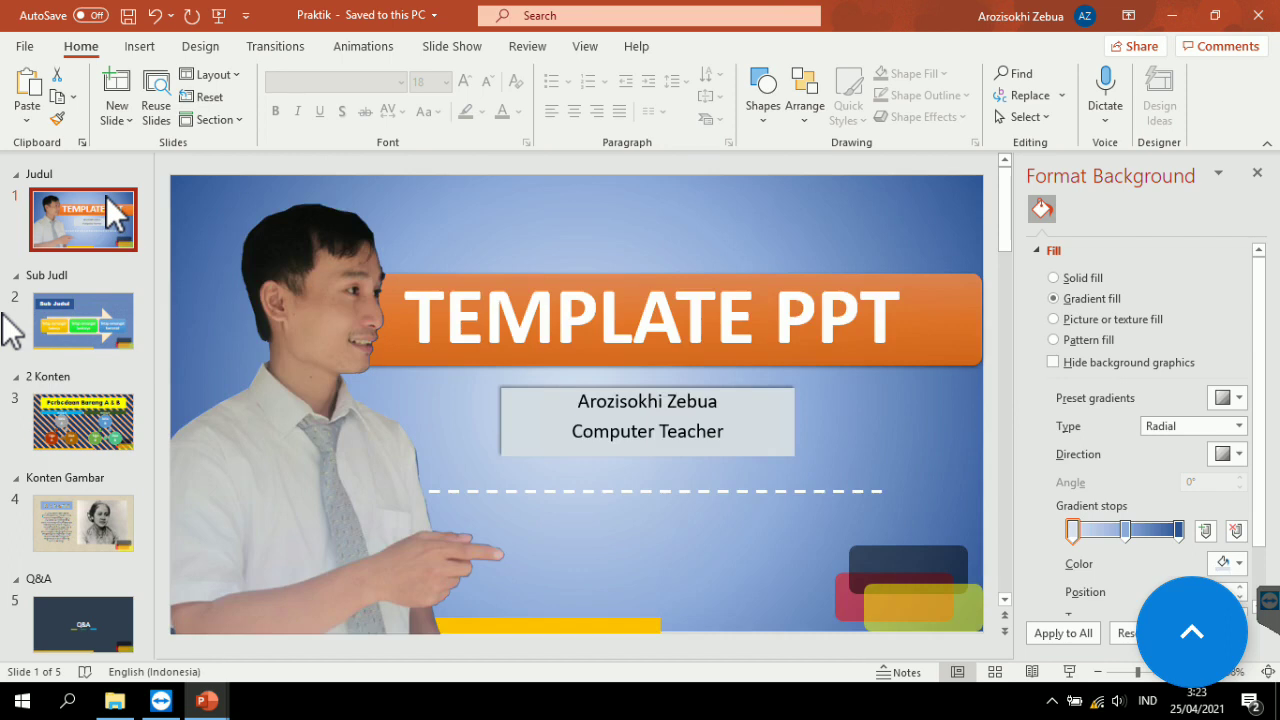
pyautogui.click(1257, 173)
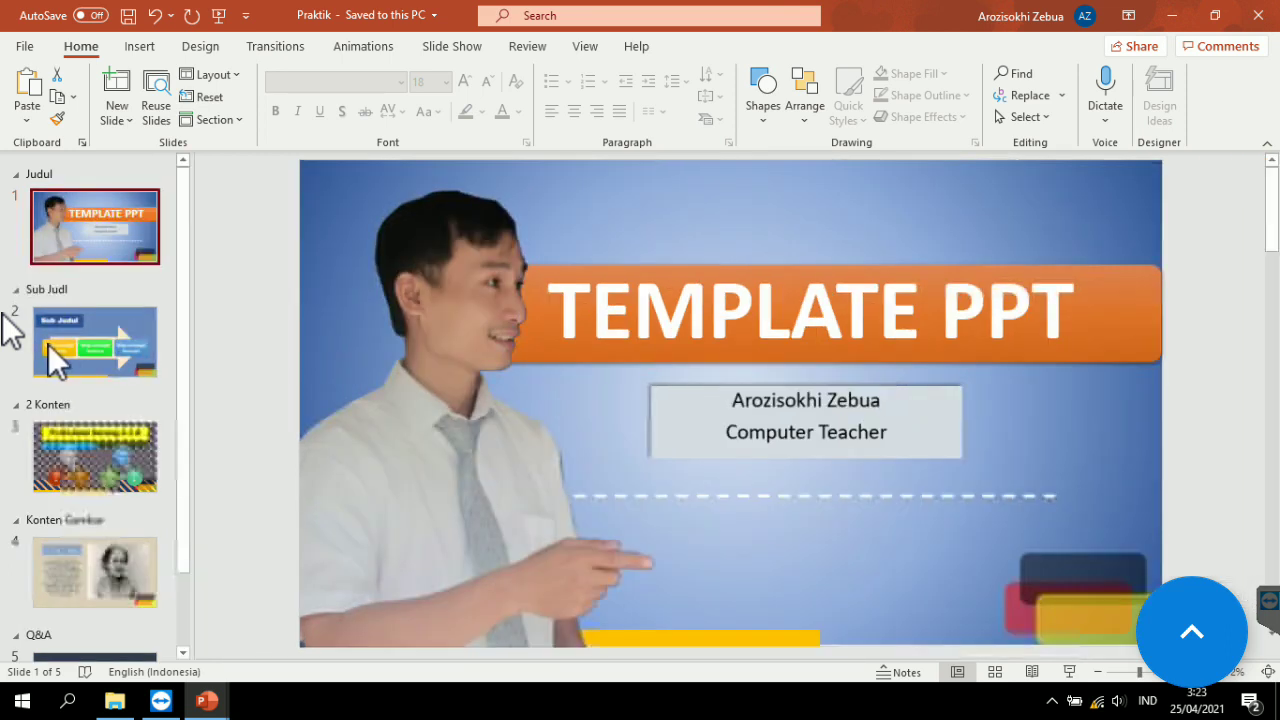
# Step through slides 2 to 5, ending on the Q&A slide.
pyautogui.click(62, 345)
pyautogui.press('Down')
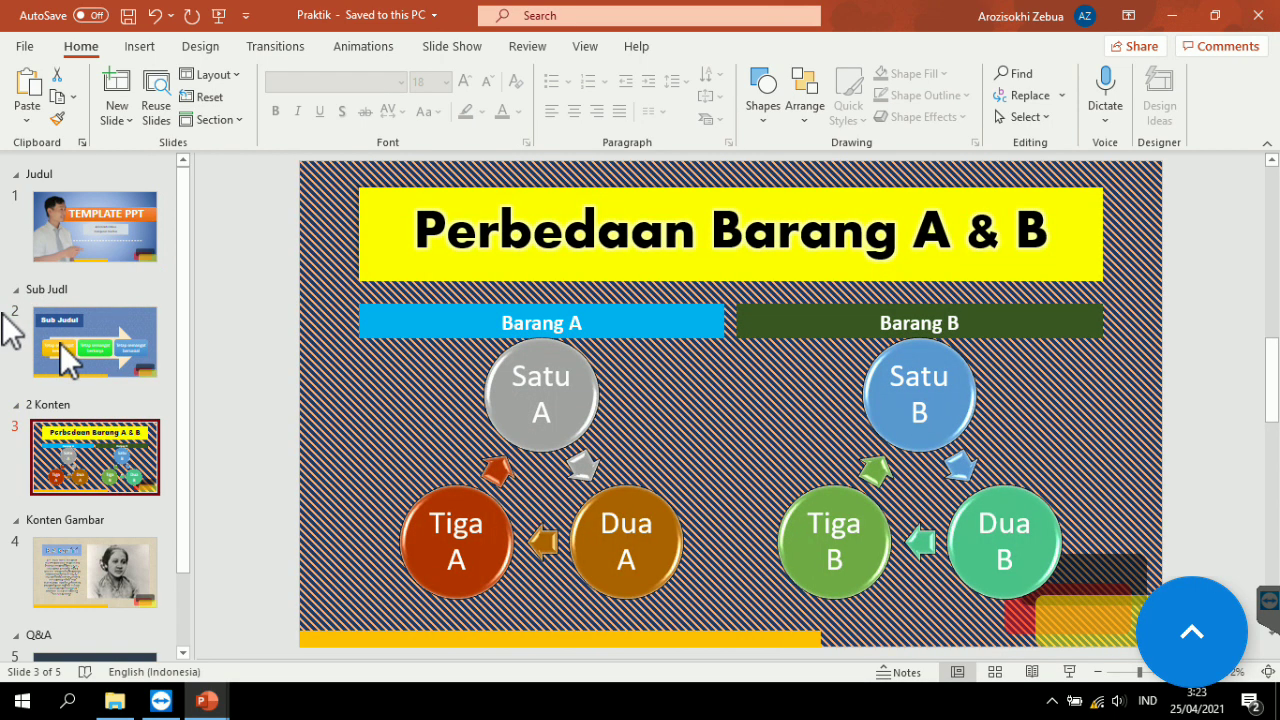
pyautogui.press('Down')
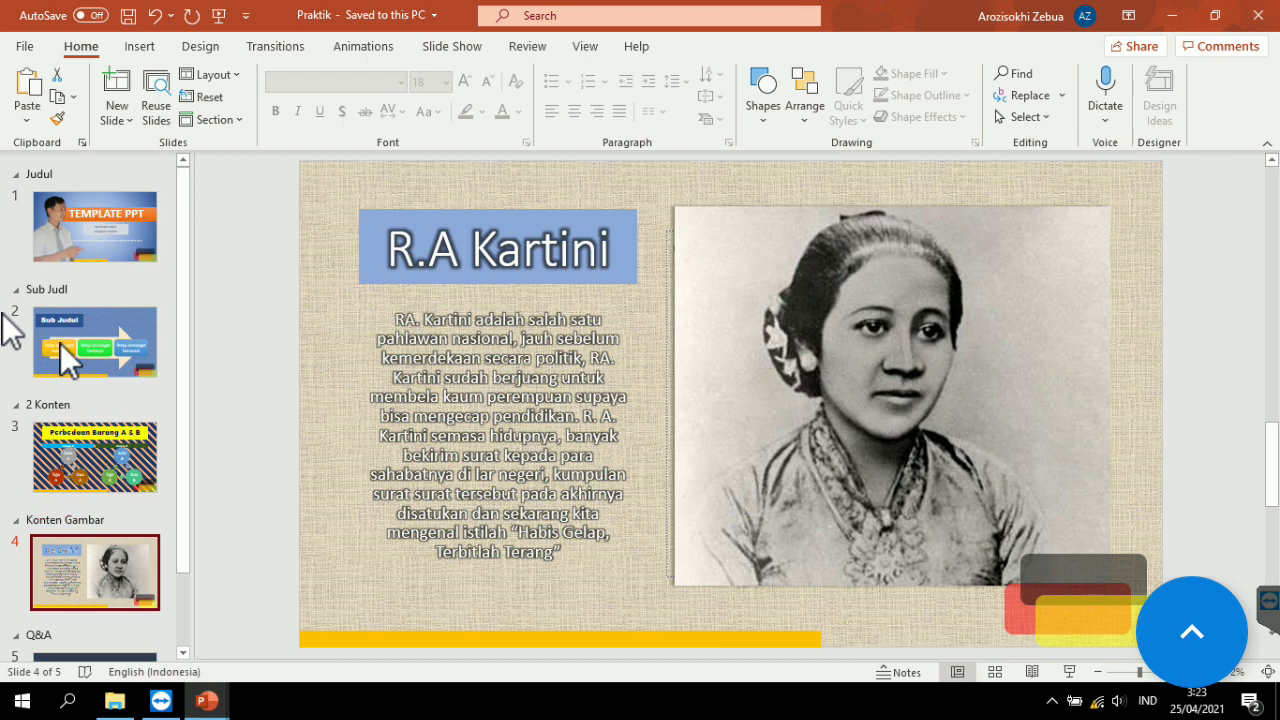
pyautogui.press('Down')
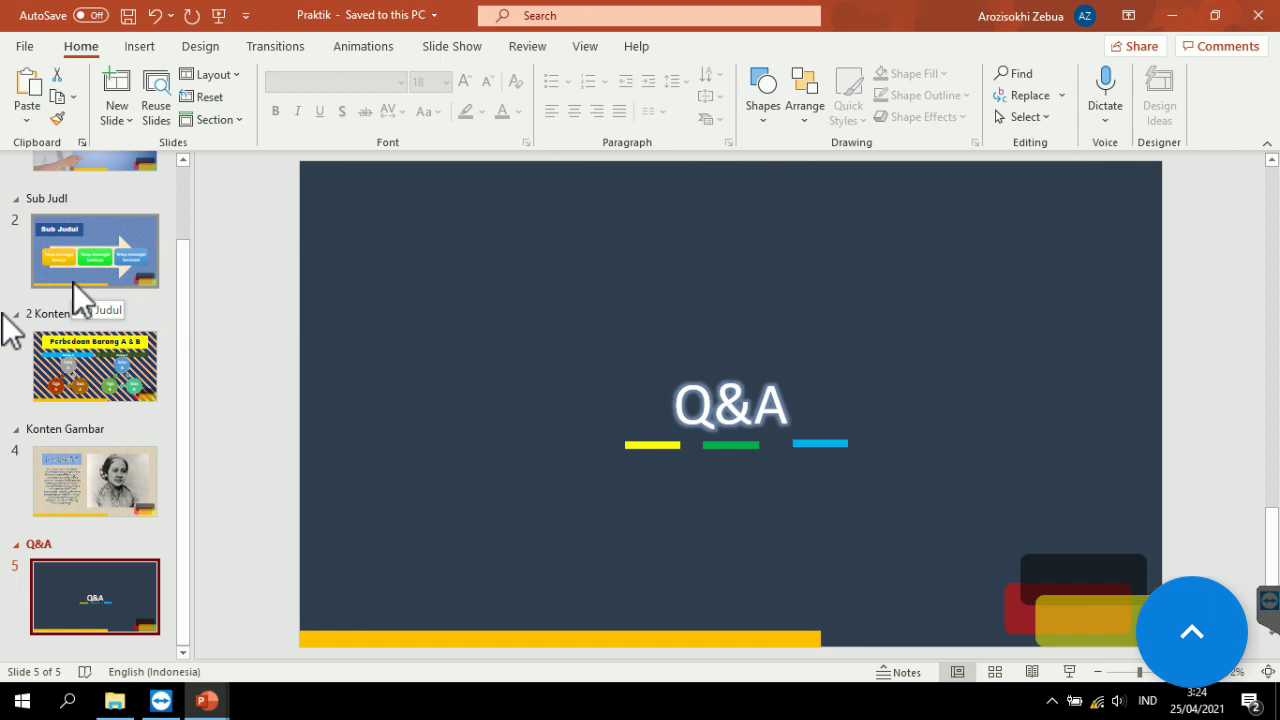
pyautogui.scroll(2, 73, 282)
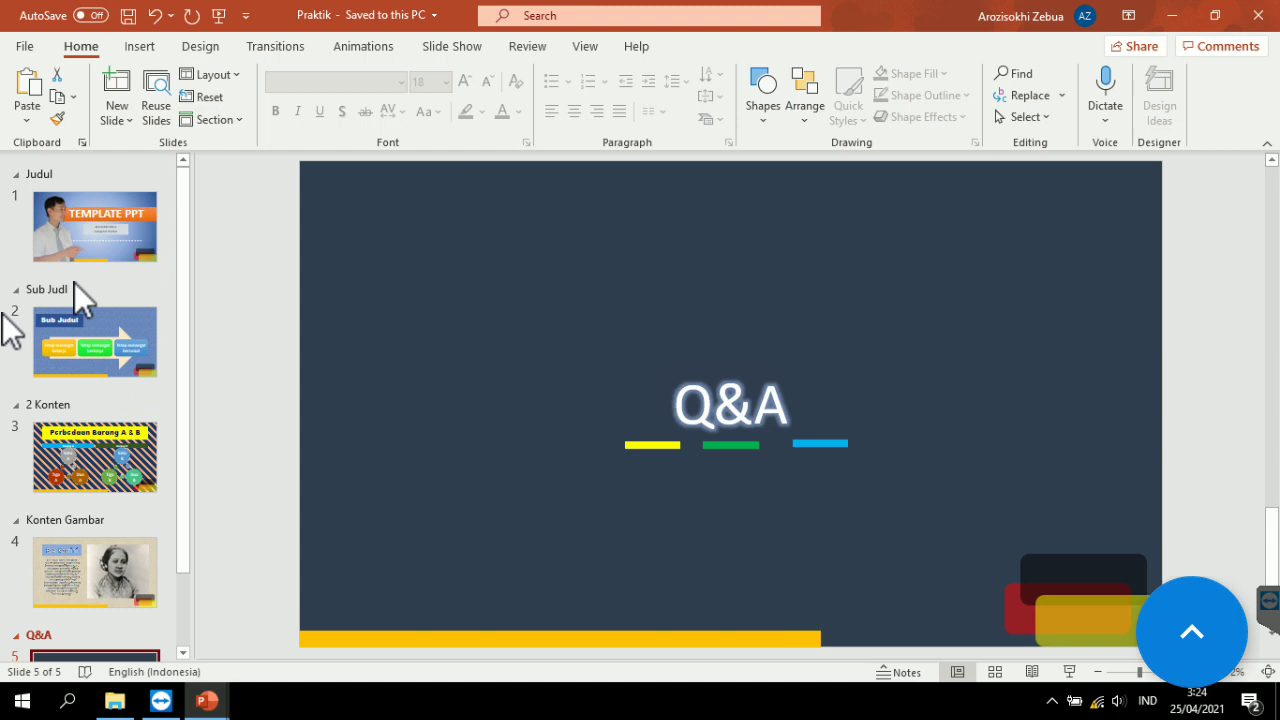
# Return to slide 2 with its 'Sub Judul' heading and three 'Tetap semangat' boxes.
pyautogui.moveTo(178, 242)
pyautogui.mouseDown()
pyautogui.moveTo(184, 281)
pyautogui.moveTo(183, 270)
pyautogui.mouseUp()
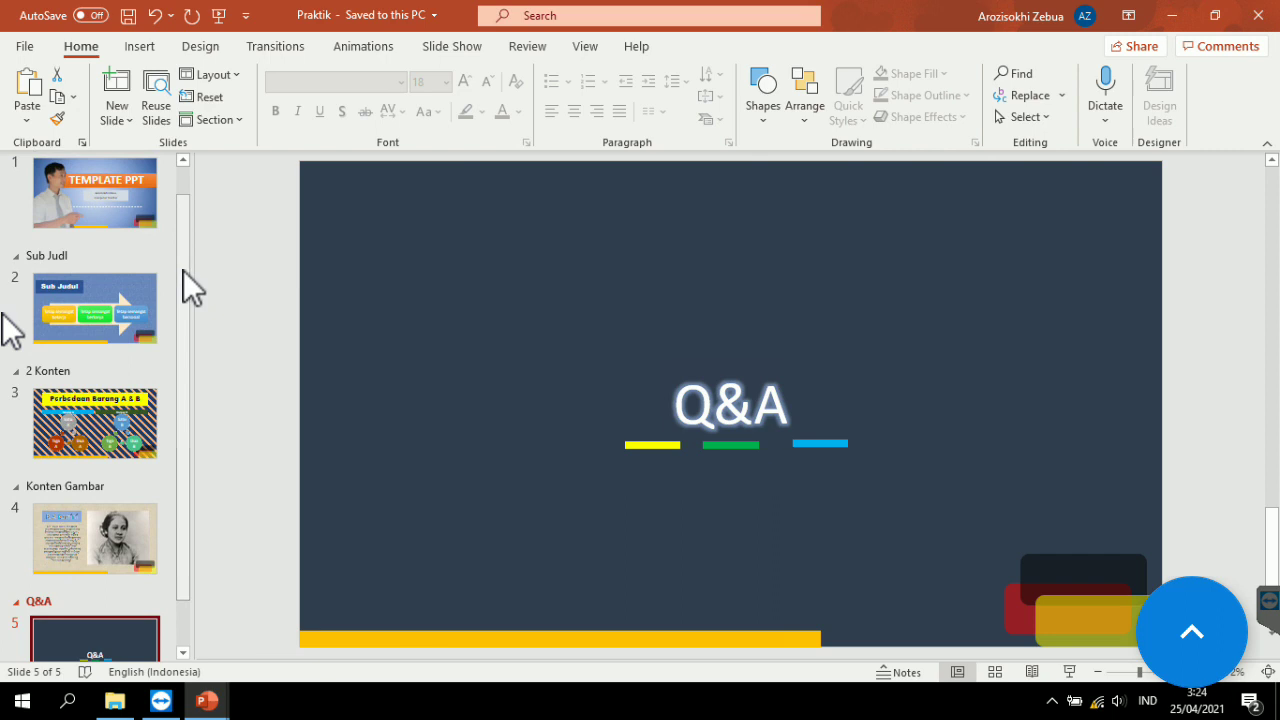
pyautogui.click(95, 308)
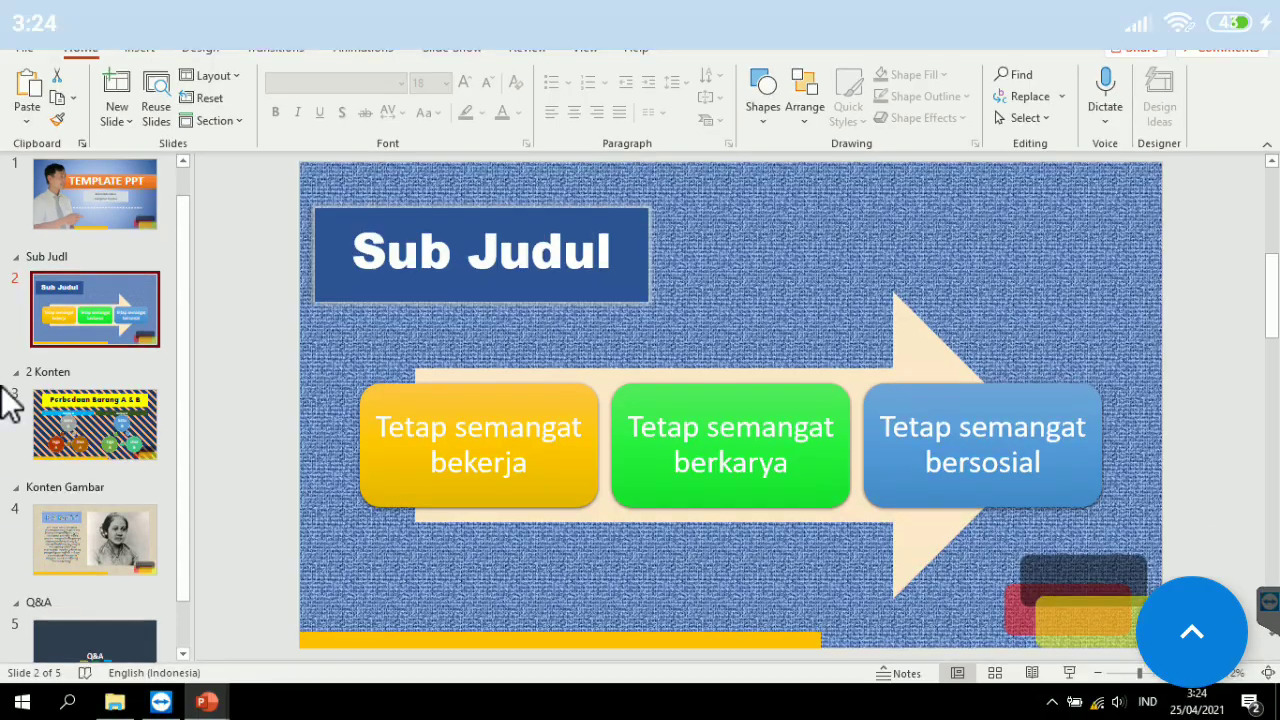